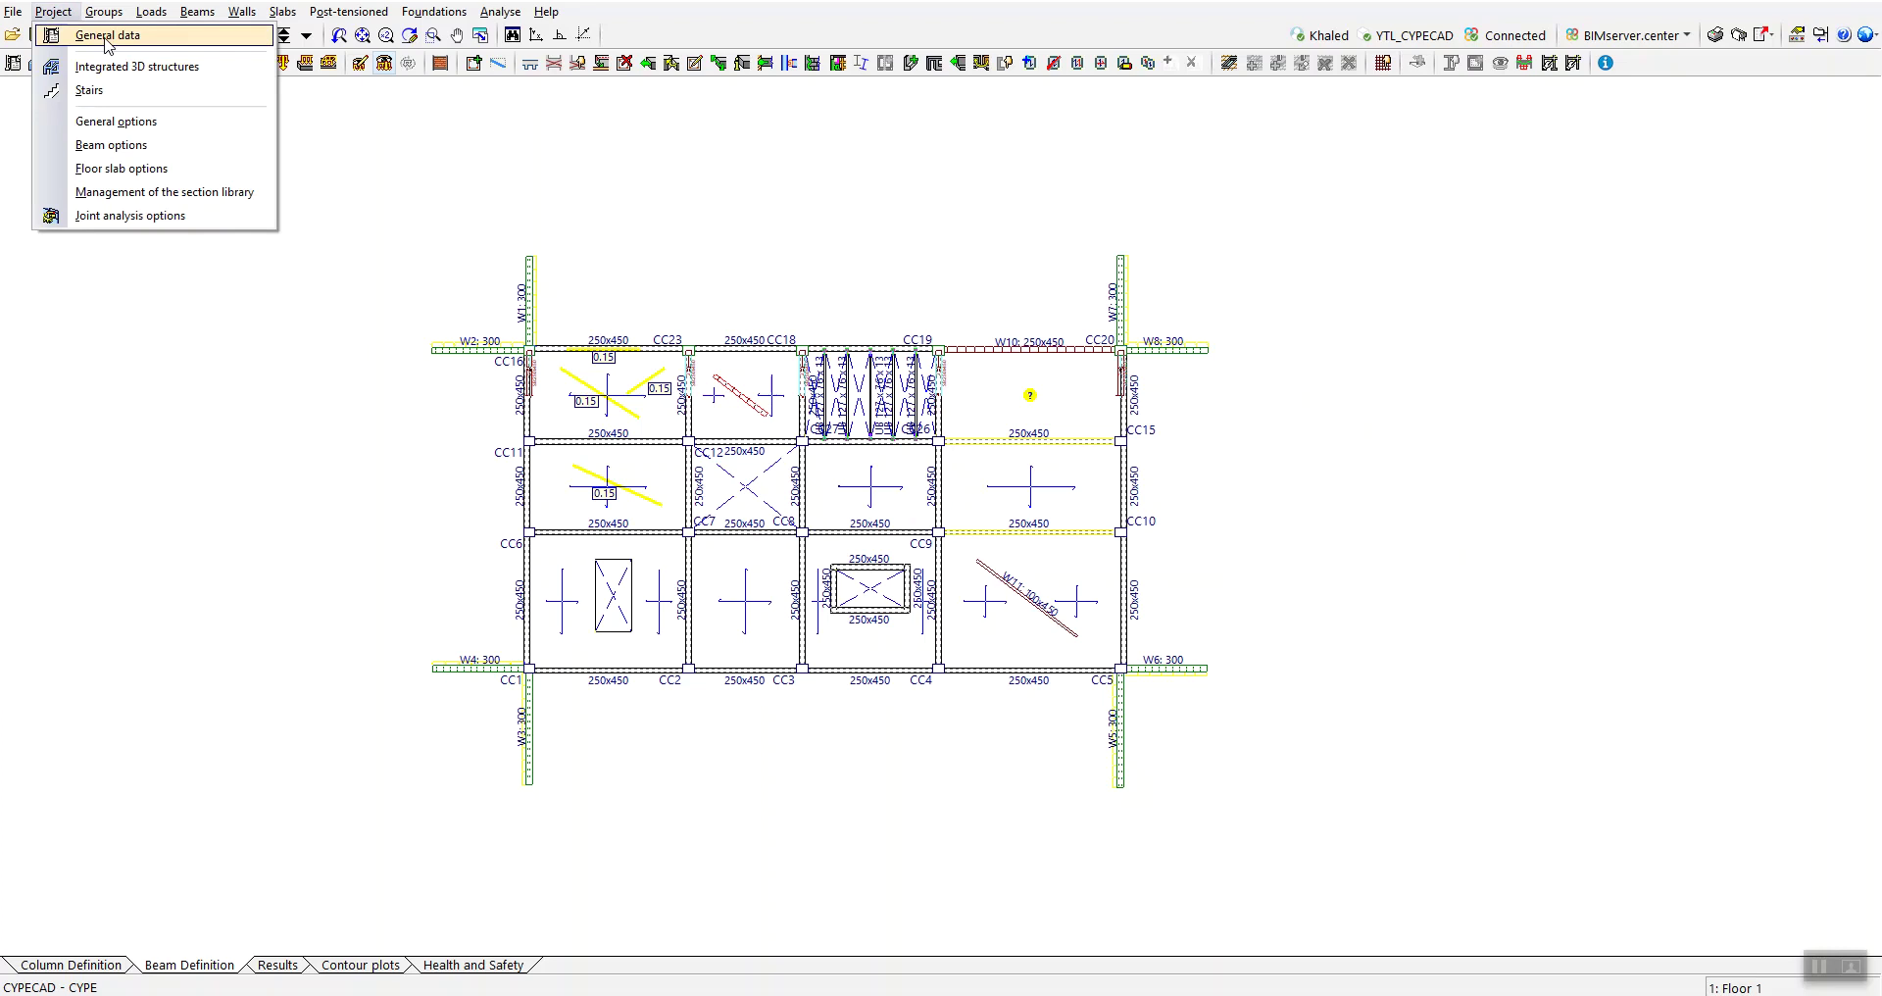
click(107, 37)
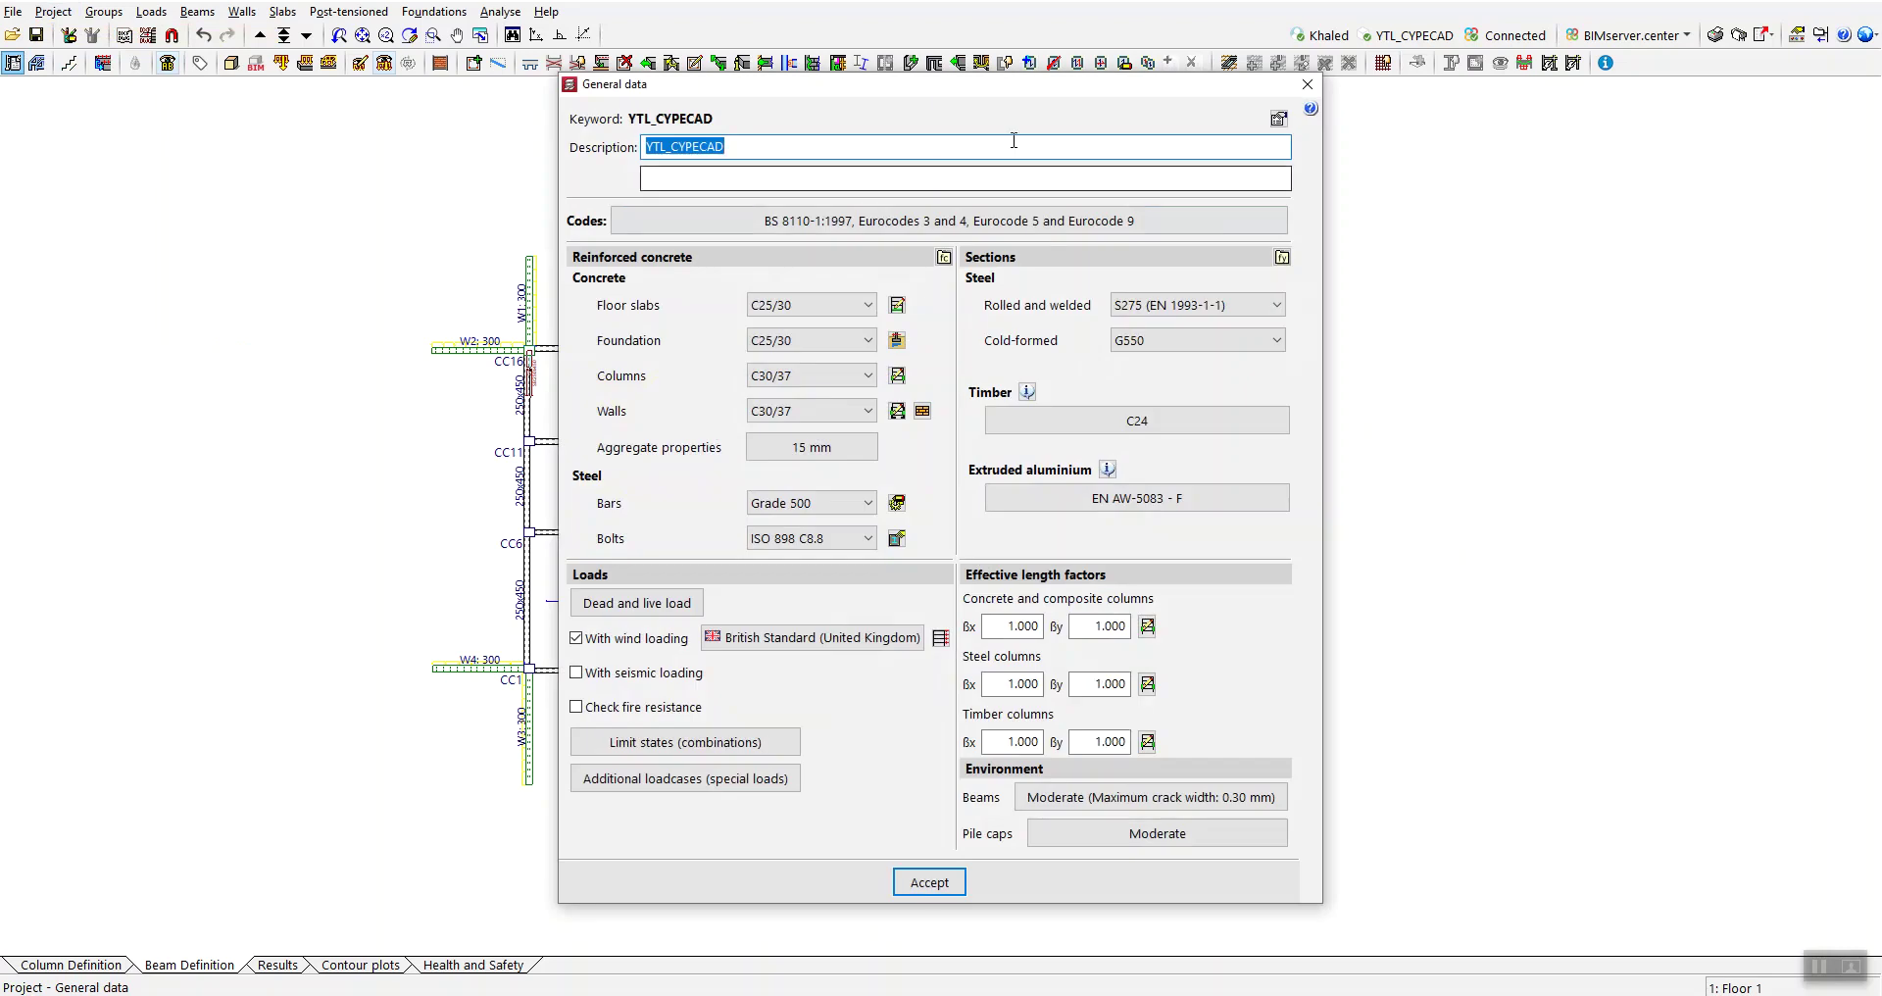
drag(993, 98, 959, 118)
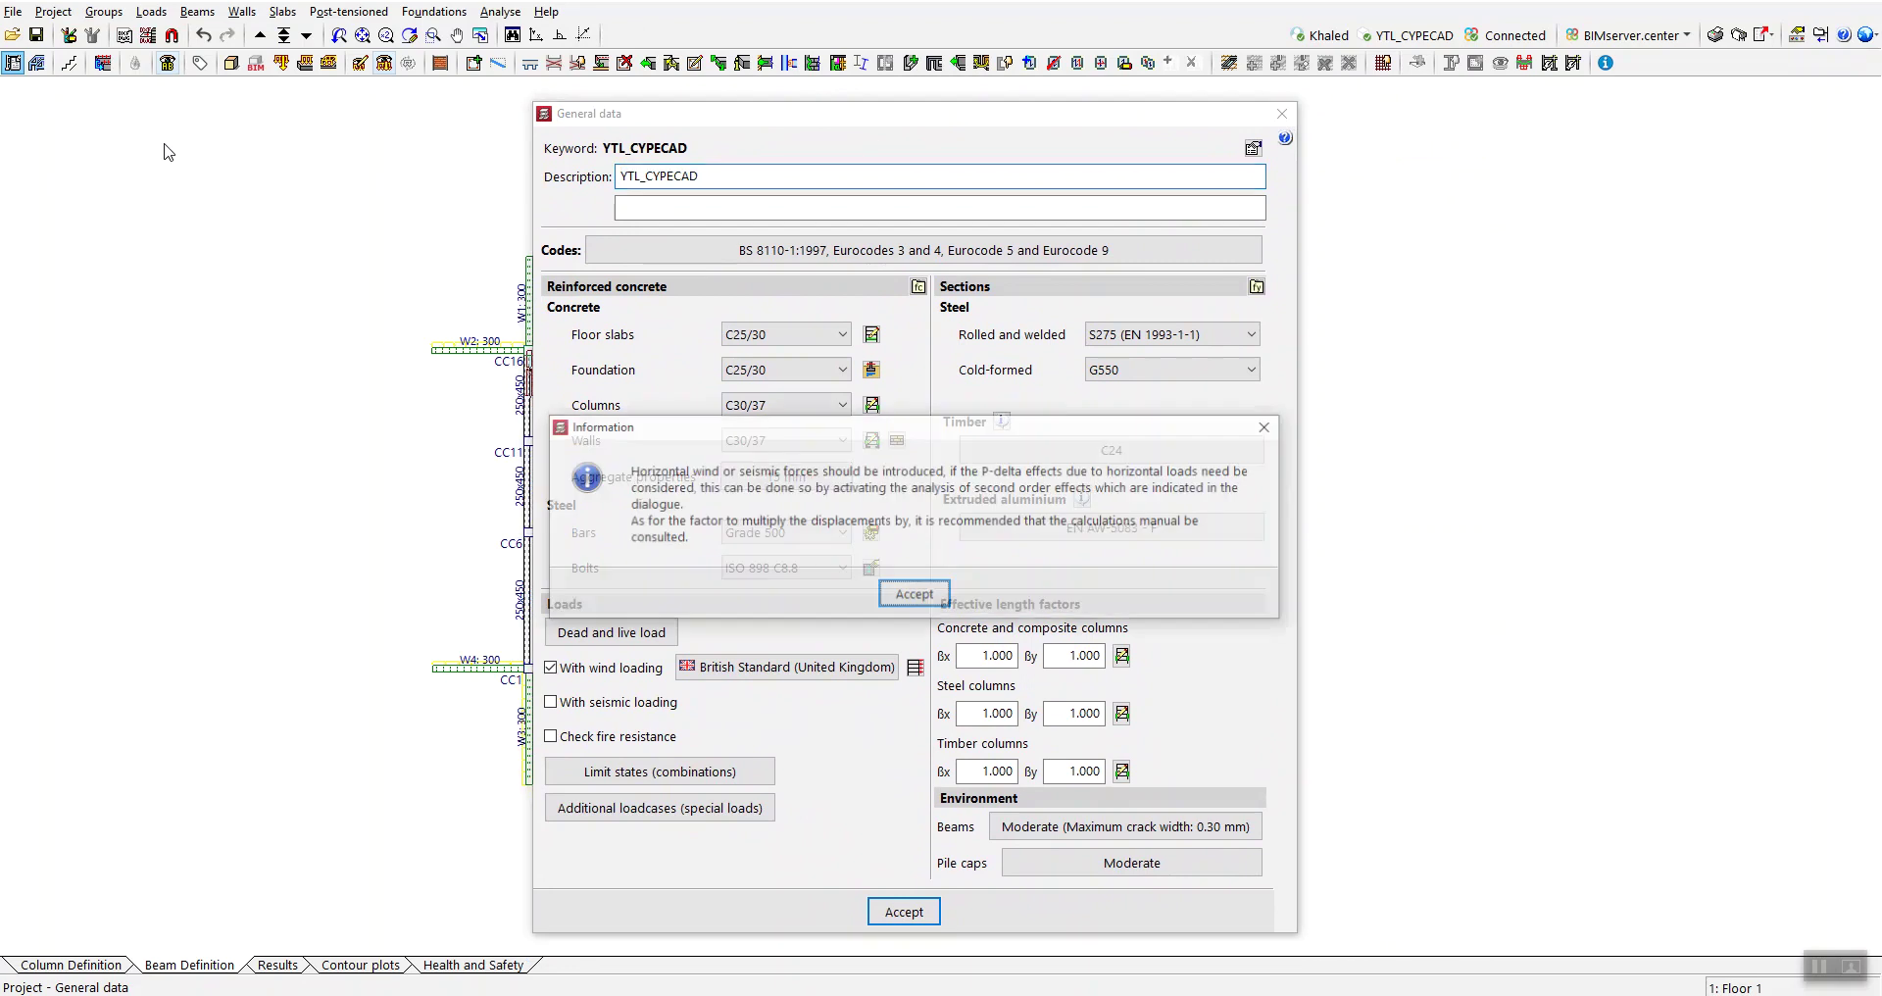
click(928, 594)
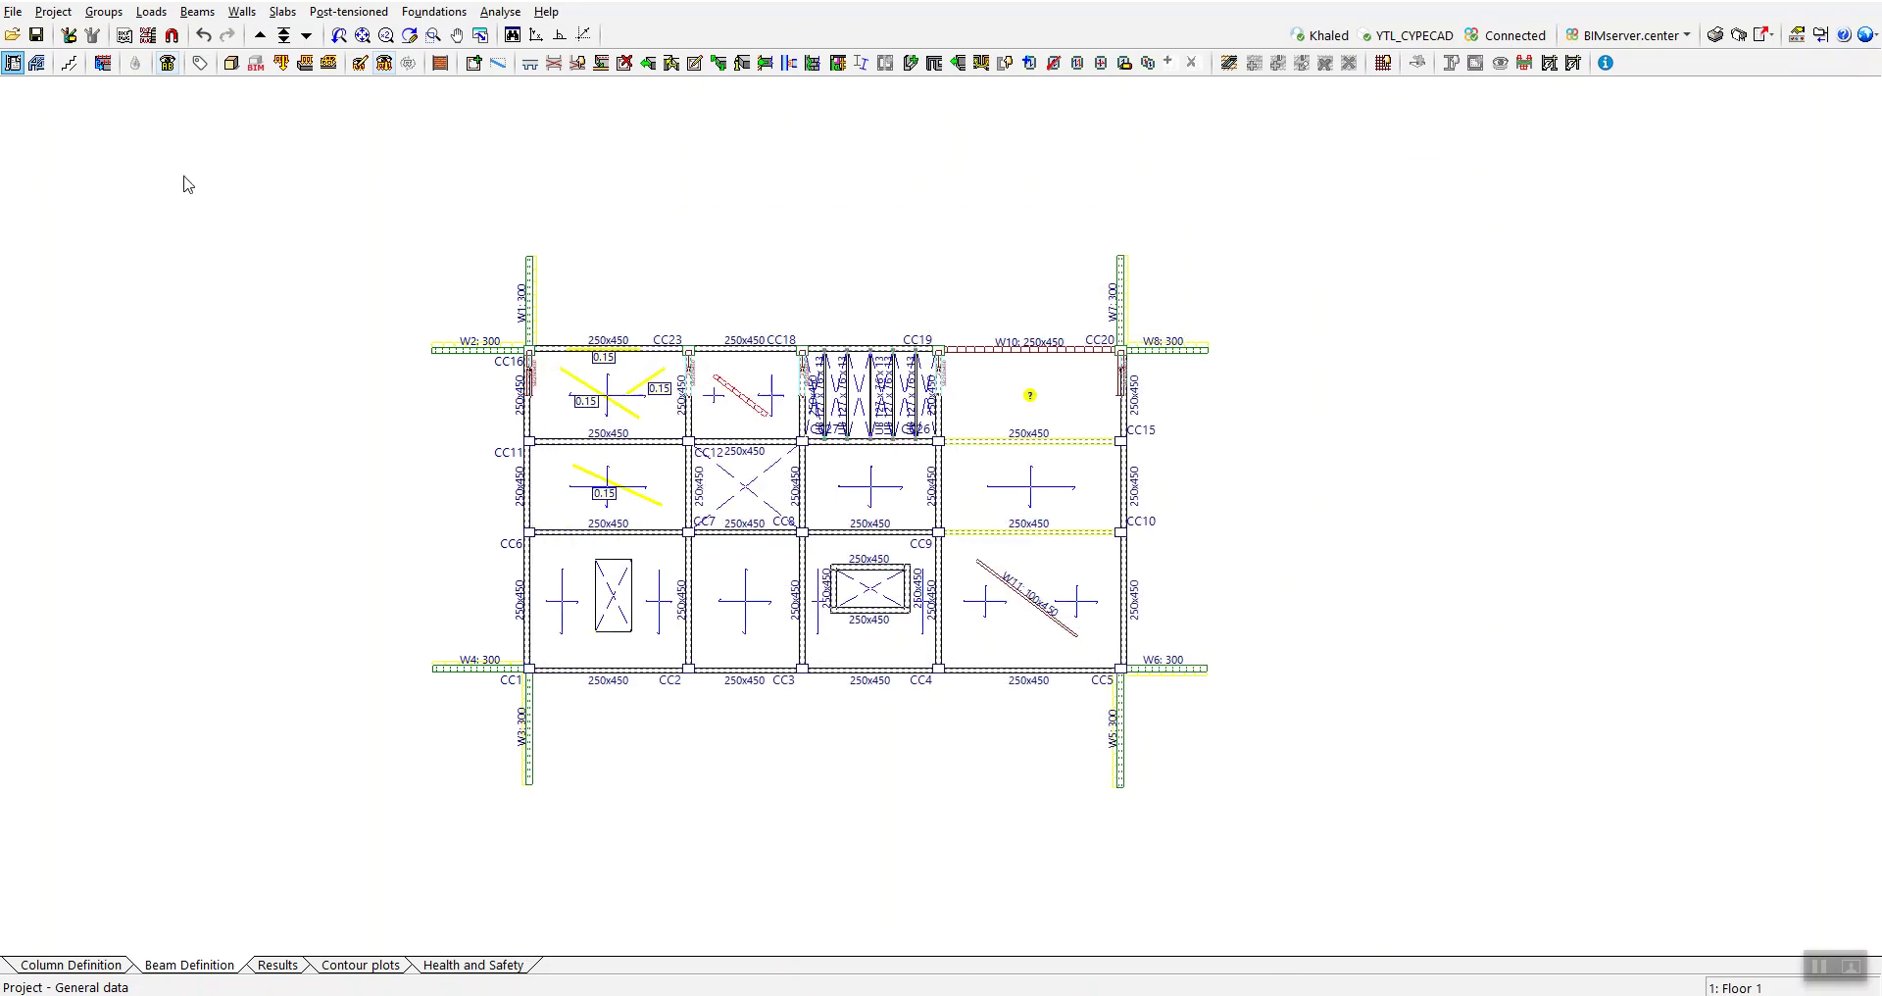
- Open the project's general data and examine the description fields
click(54, 12)
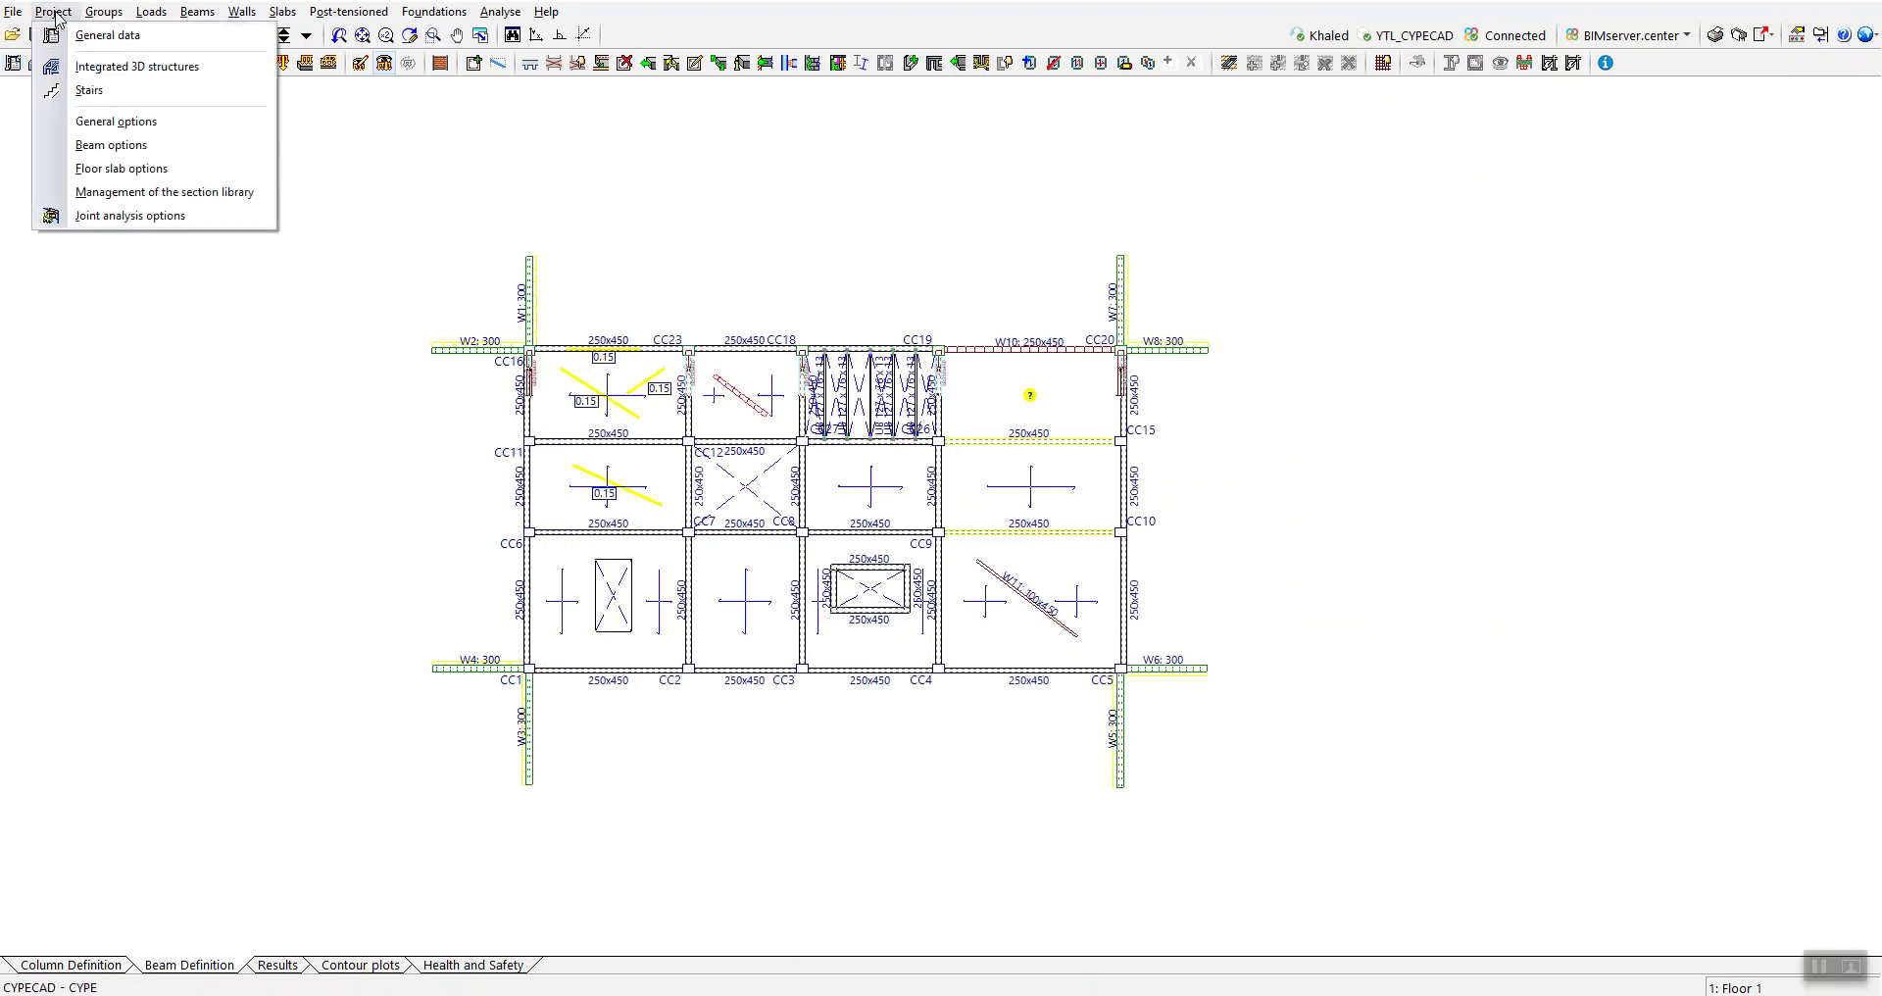
click(114, 43)
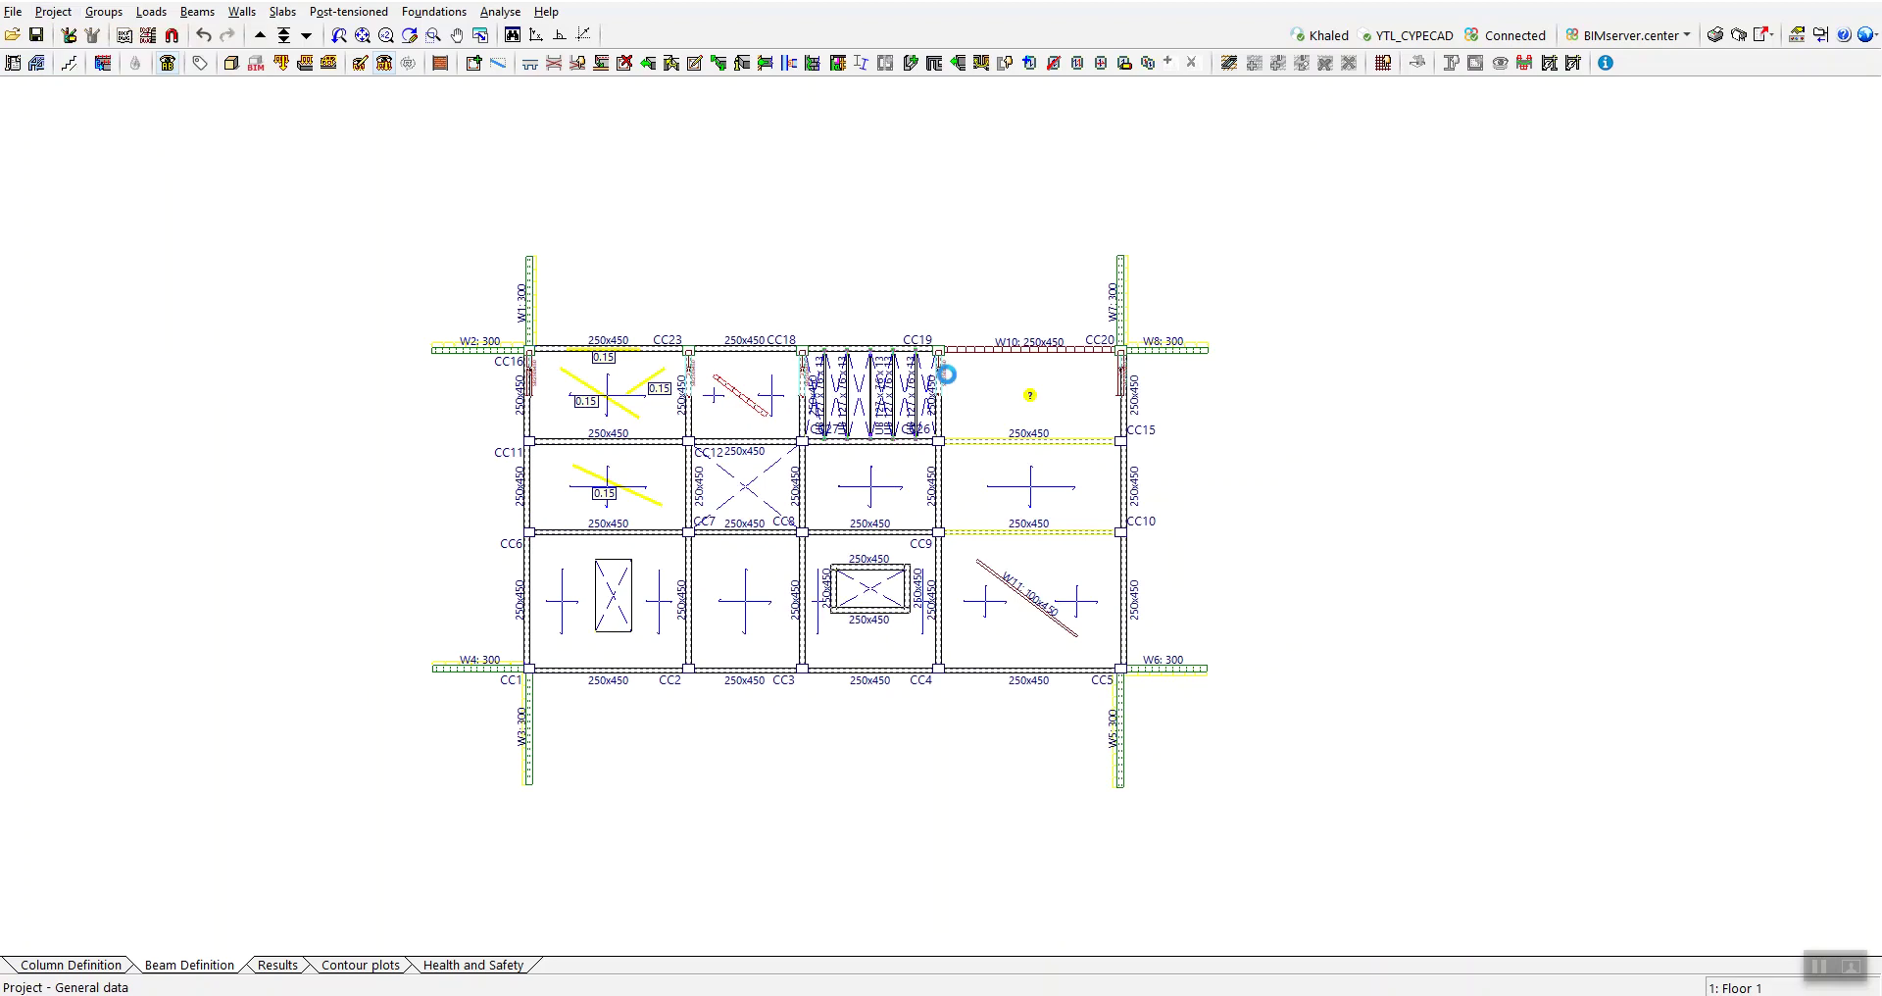
drag(994, 96, 988, 103)
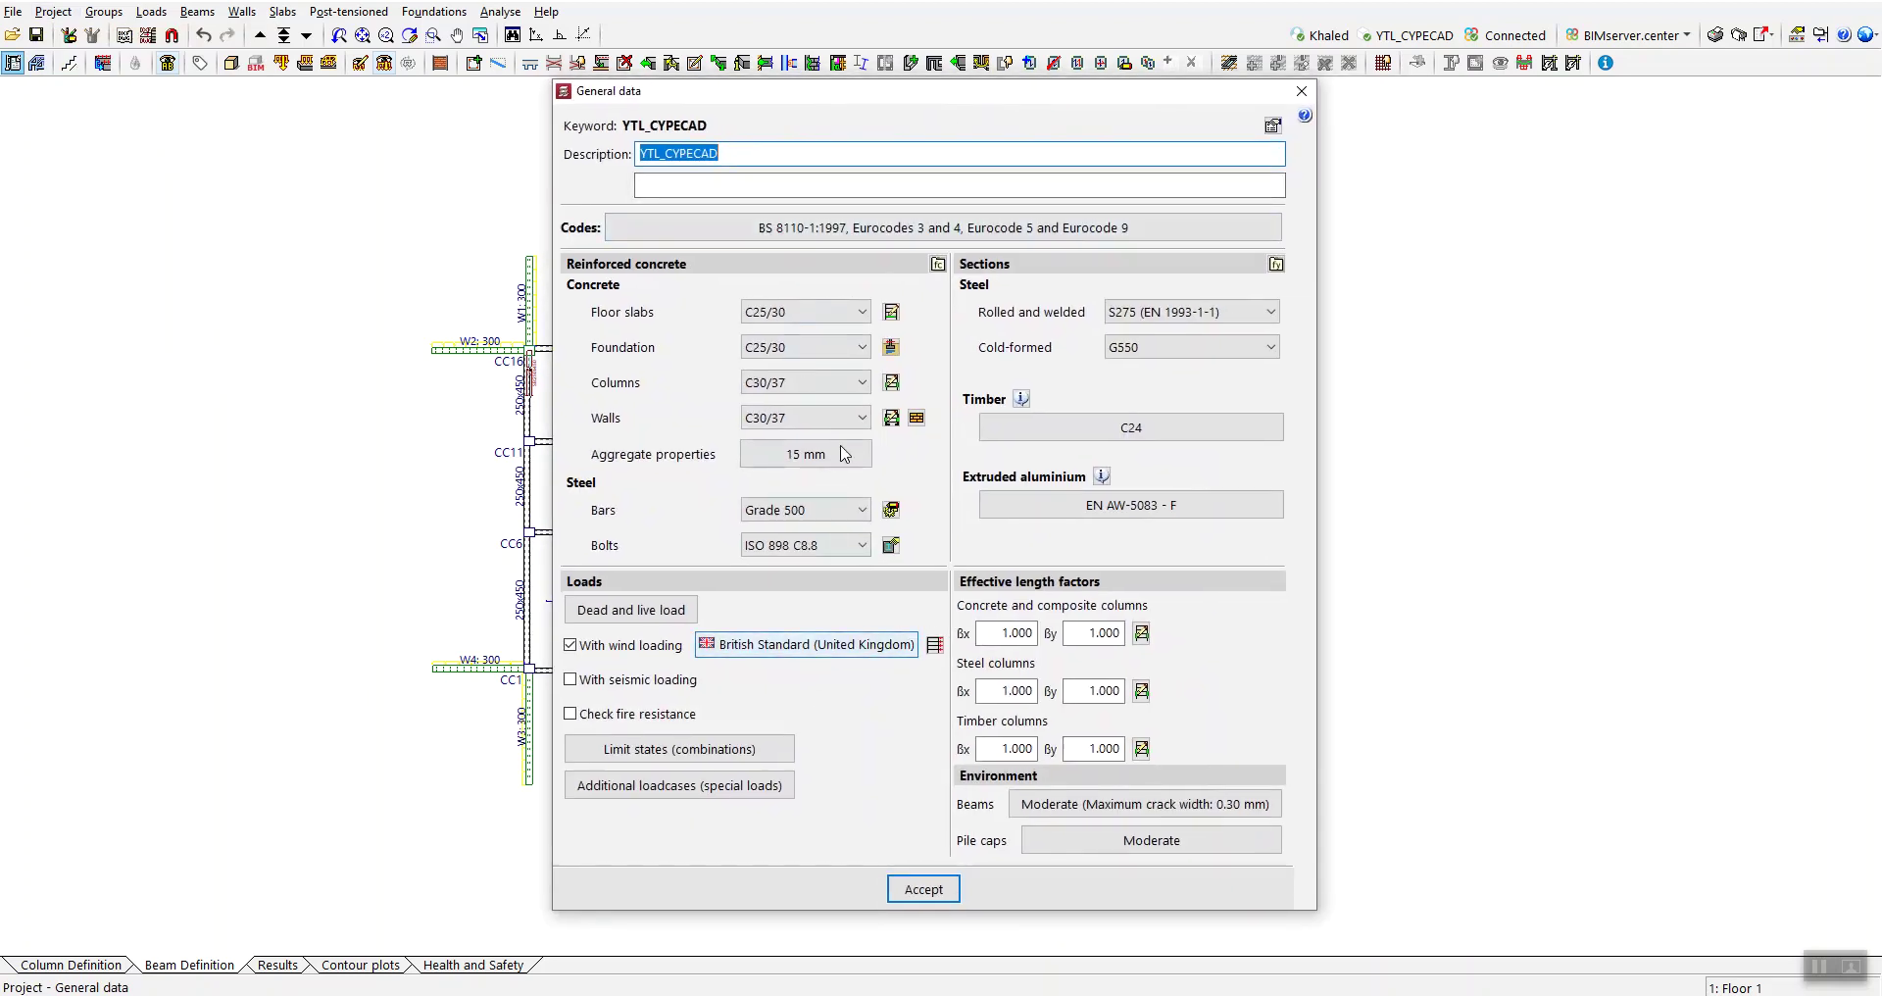
drag(726, 154, 626, 156)
click(681, 192)
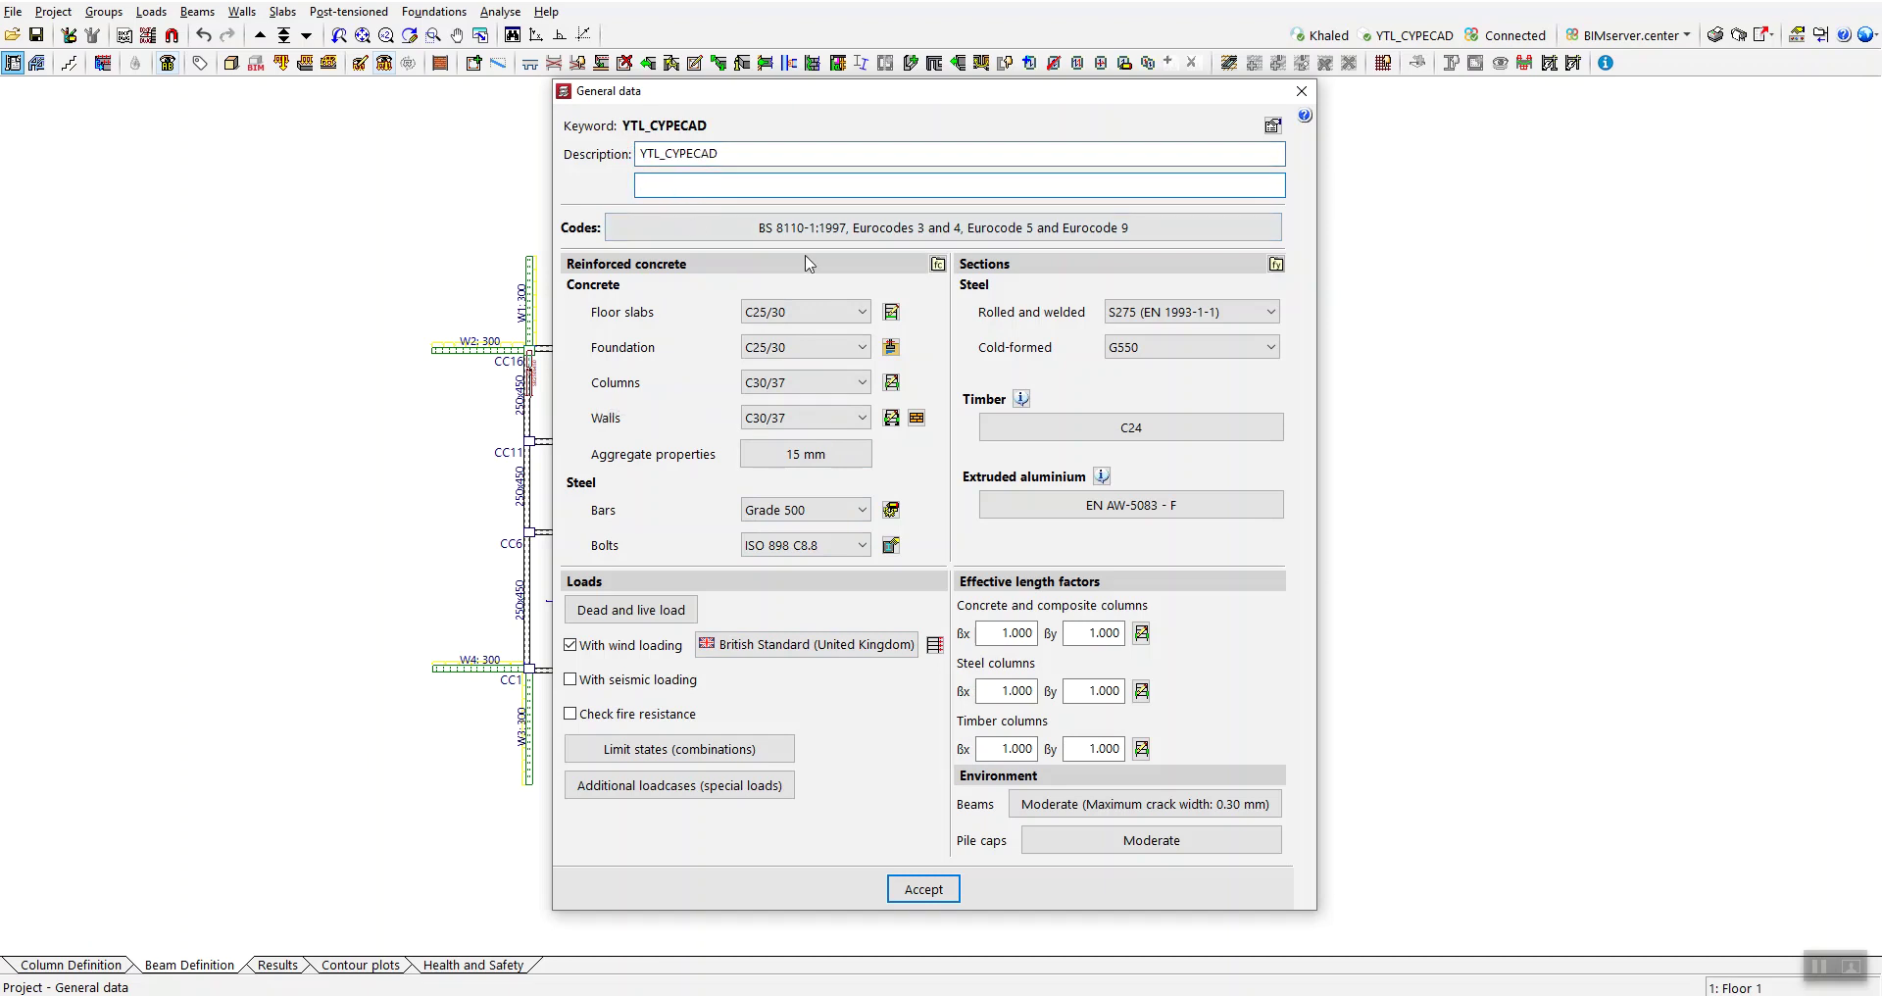
- Open the code selection and review the available concrete design codes
click(774, 232)
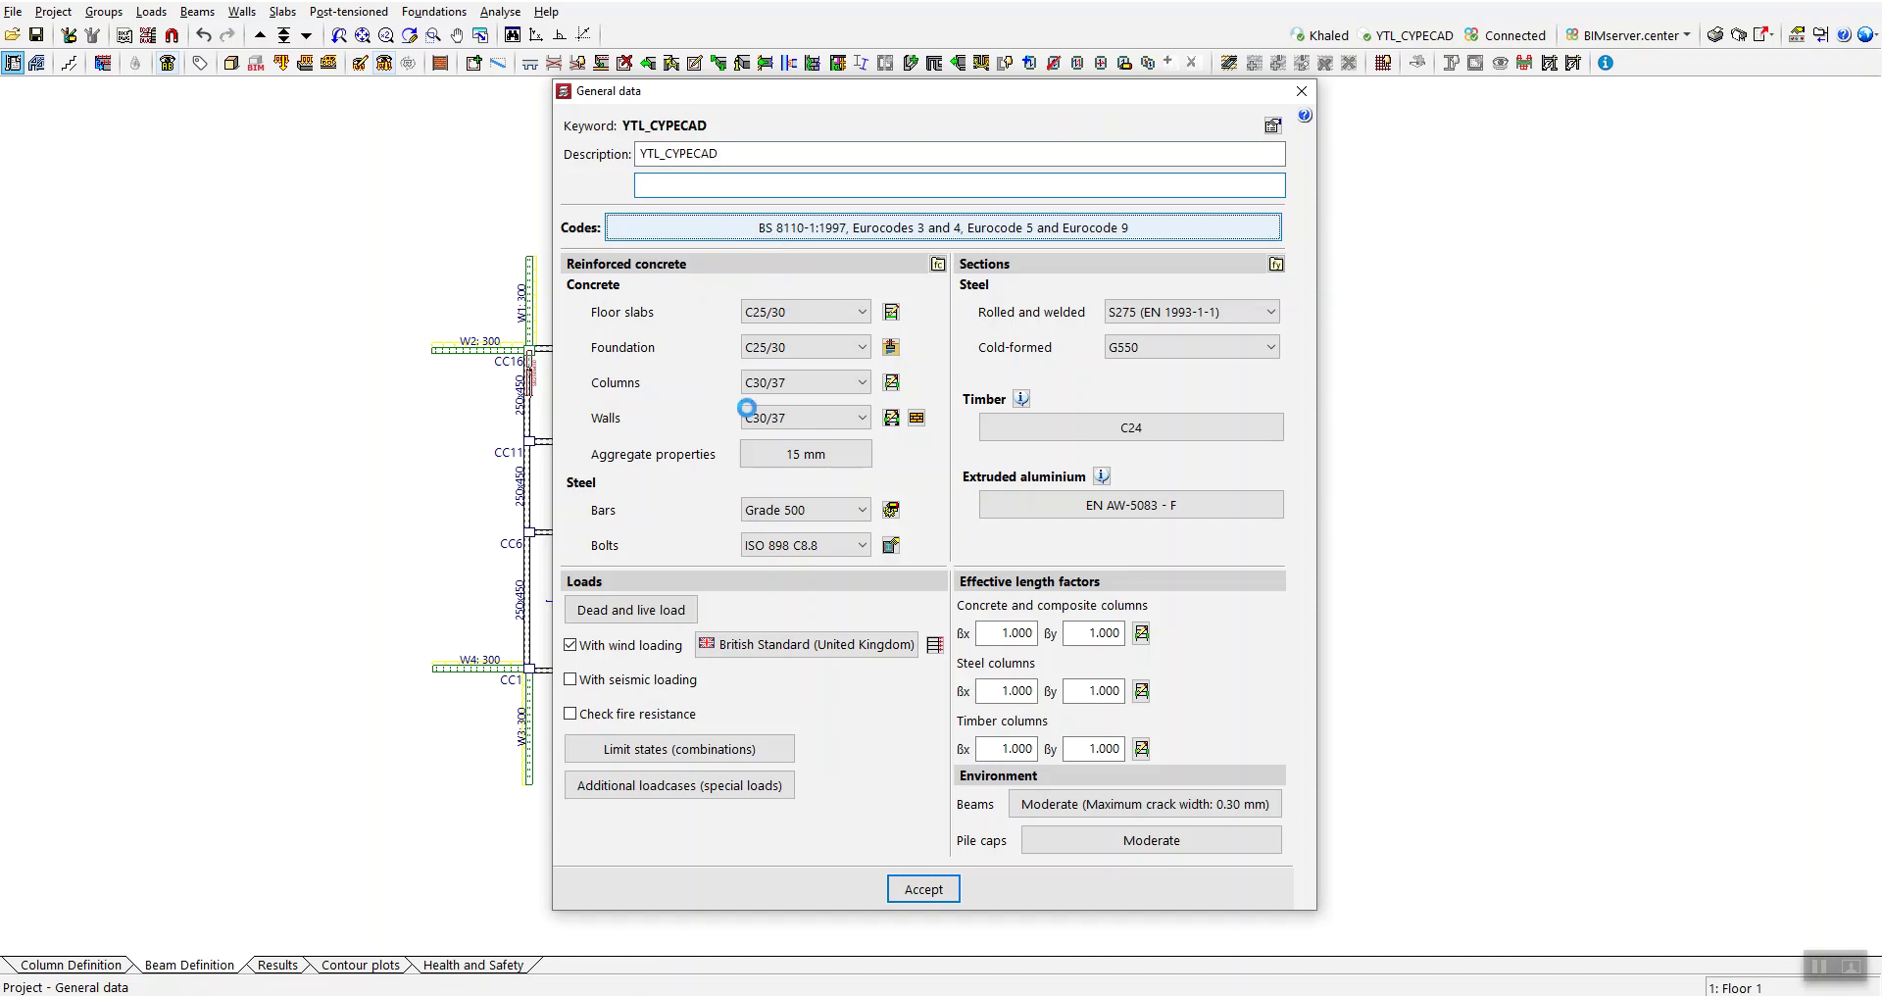
drag(879, 367, 747, 316)
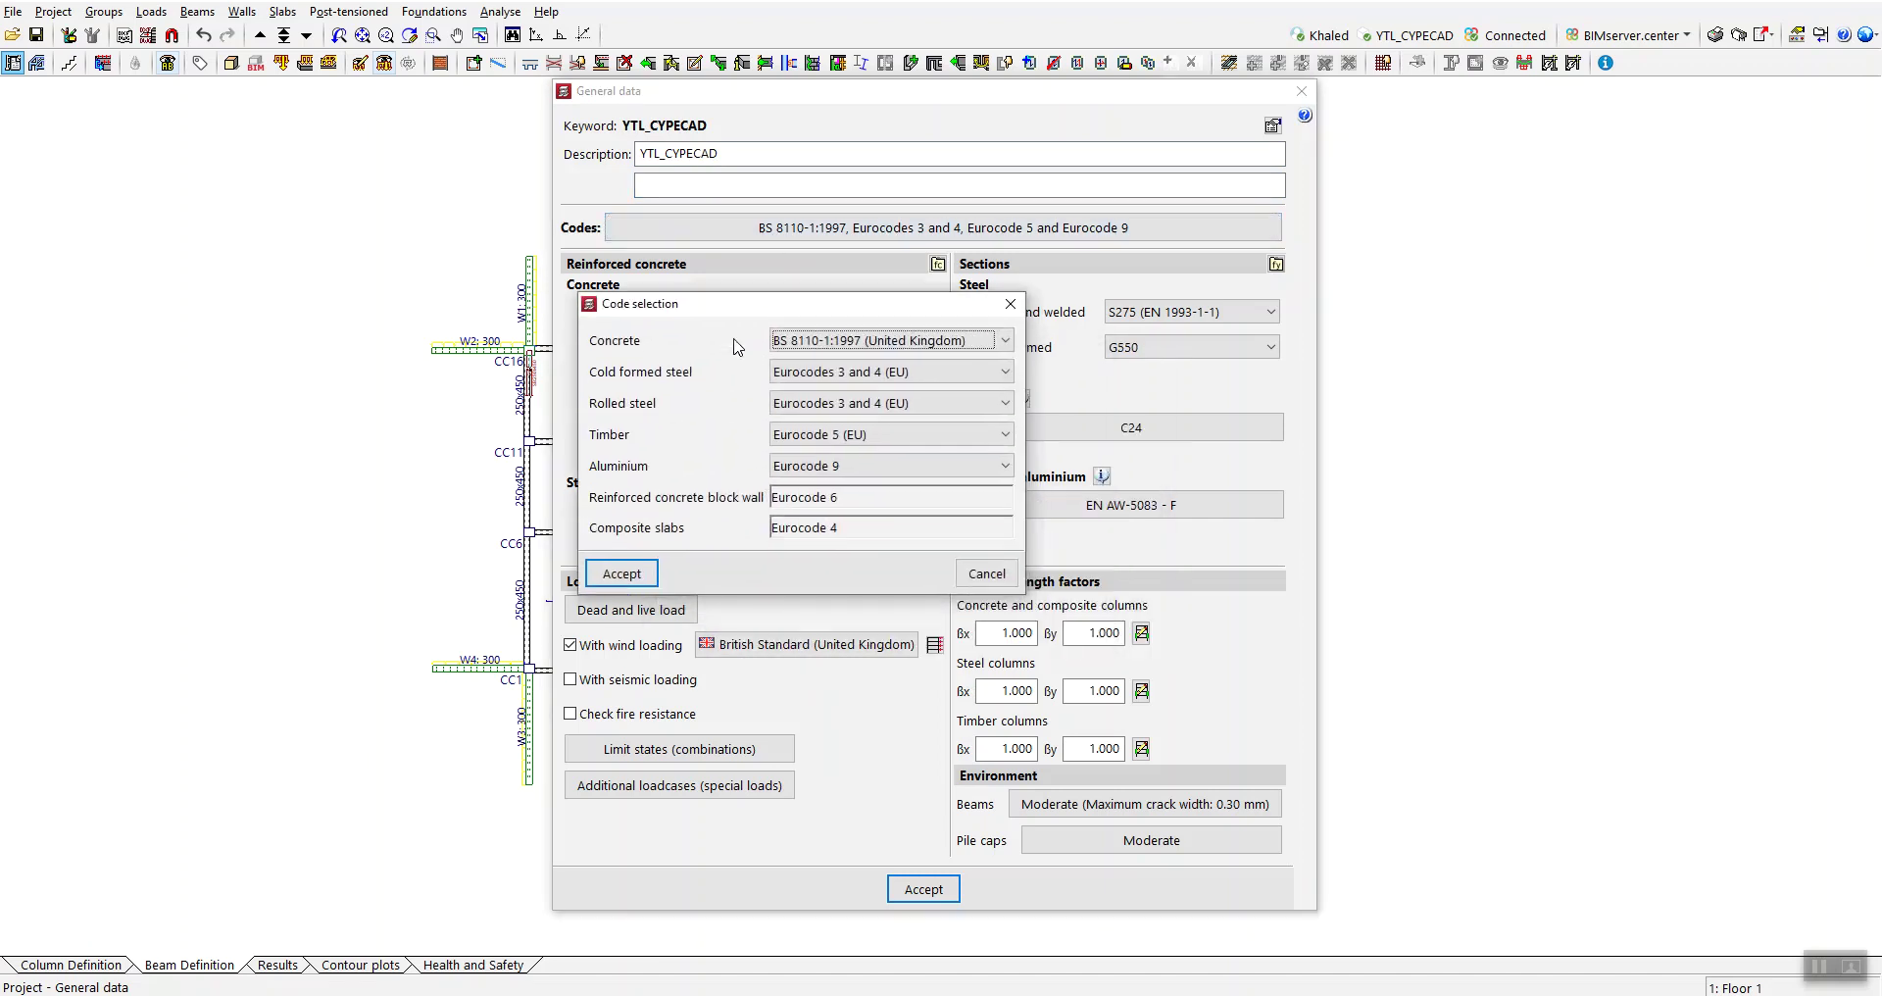
click(845, 343)
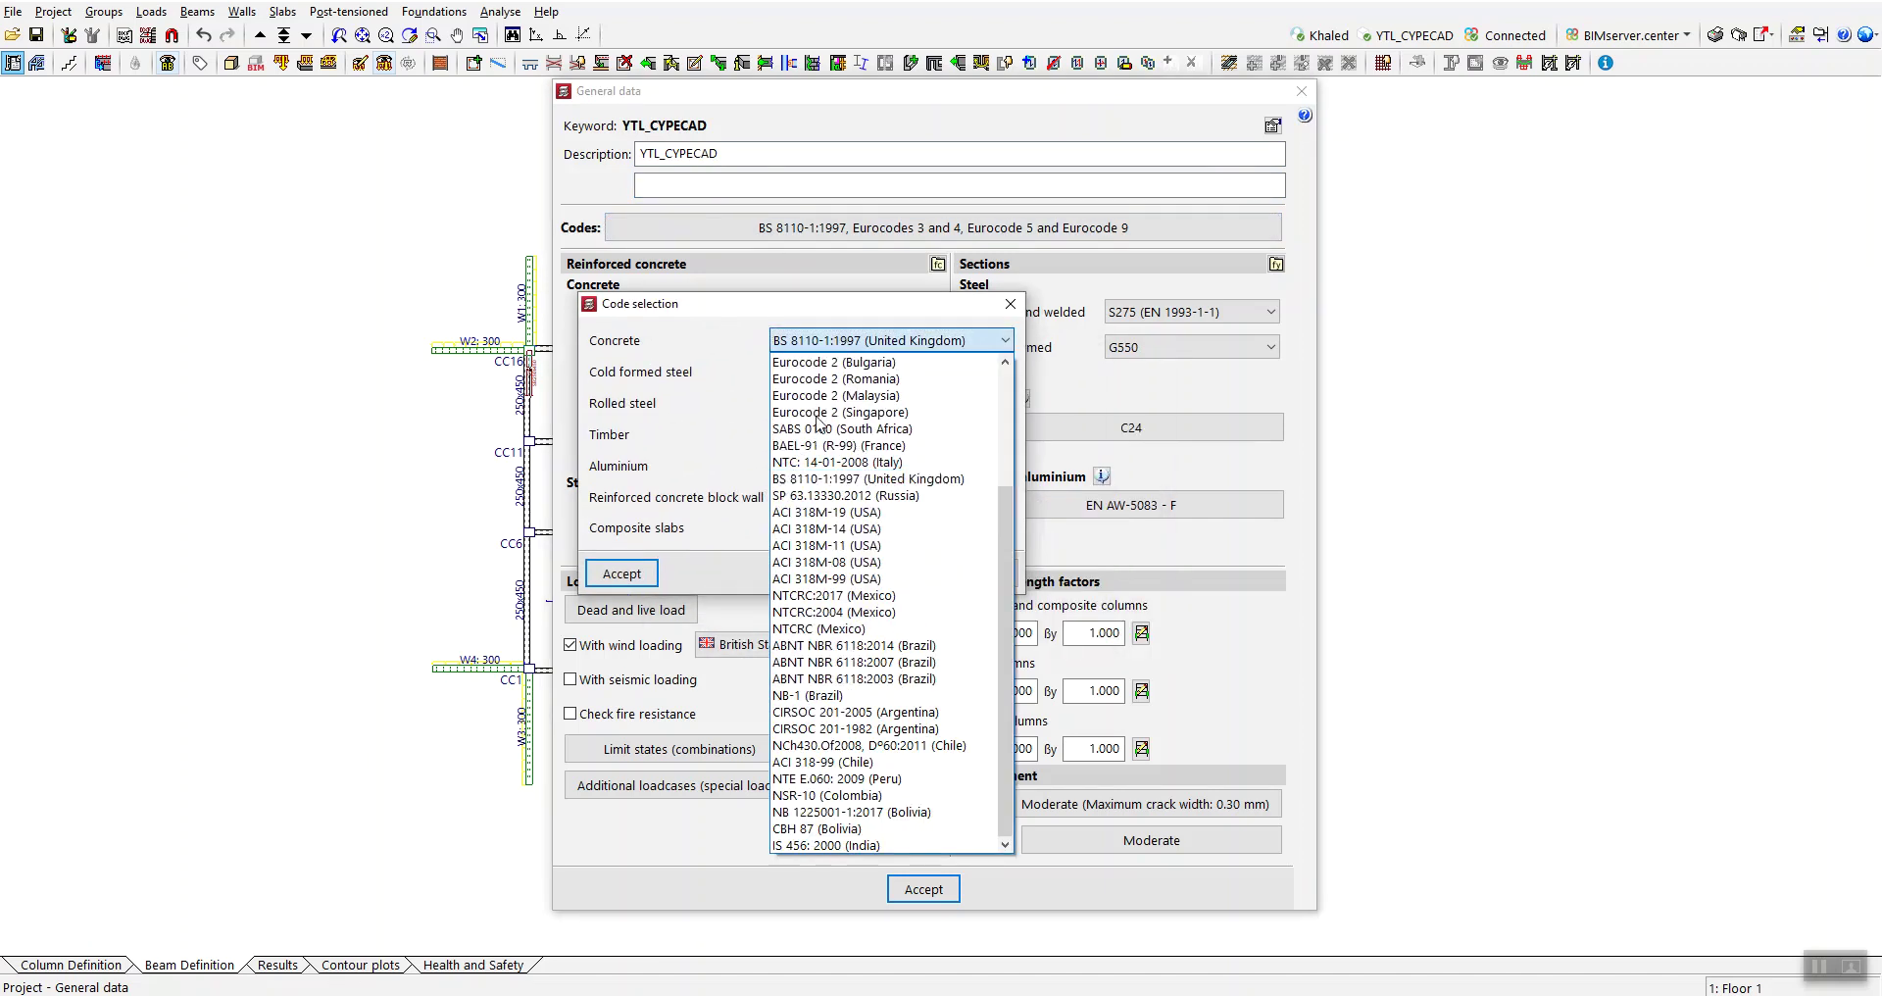
click(832, 339)
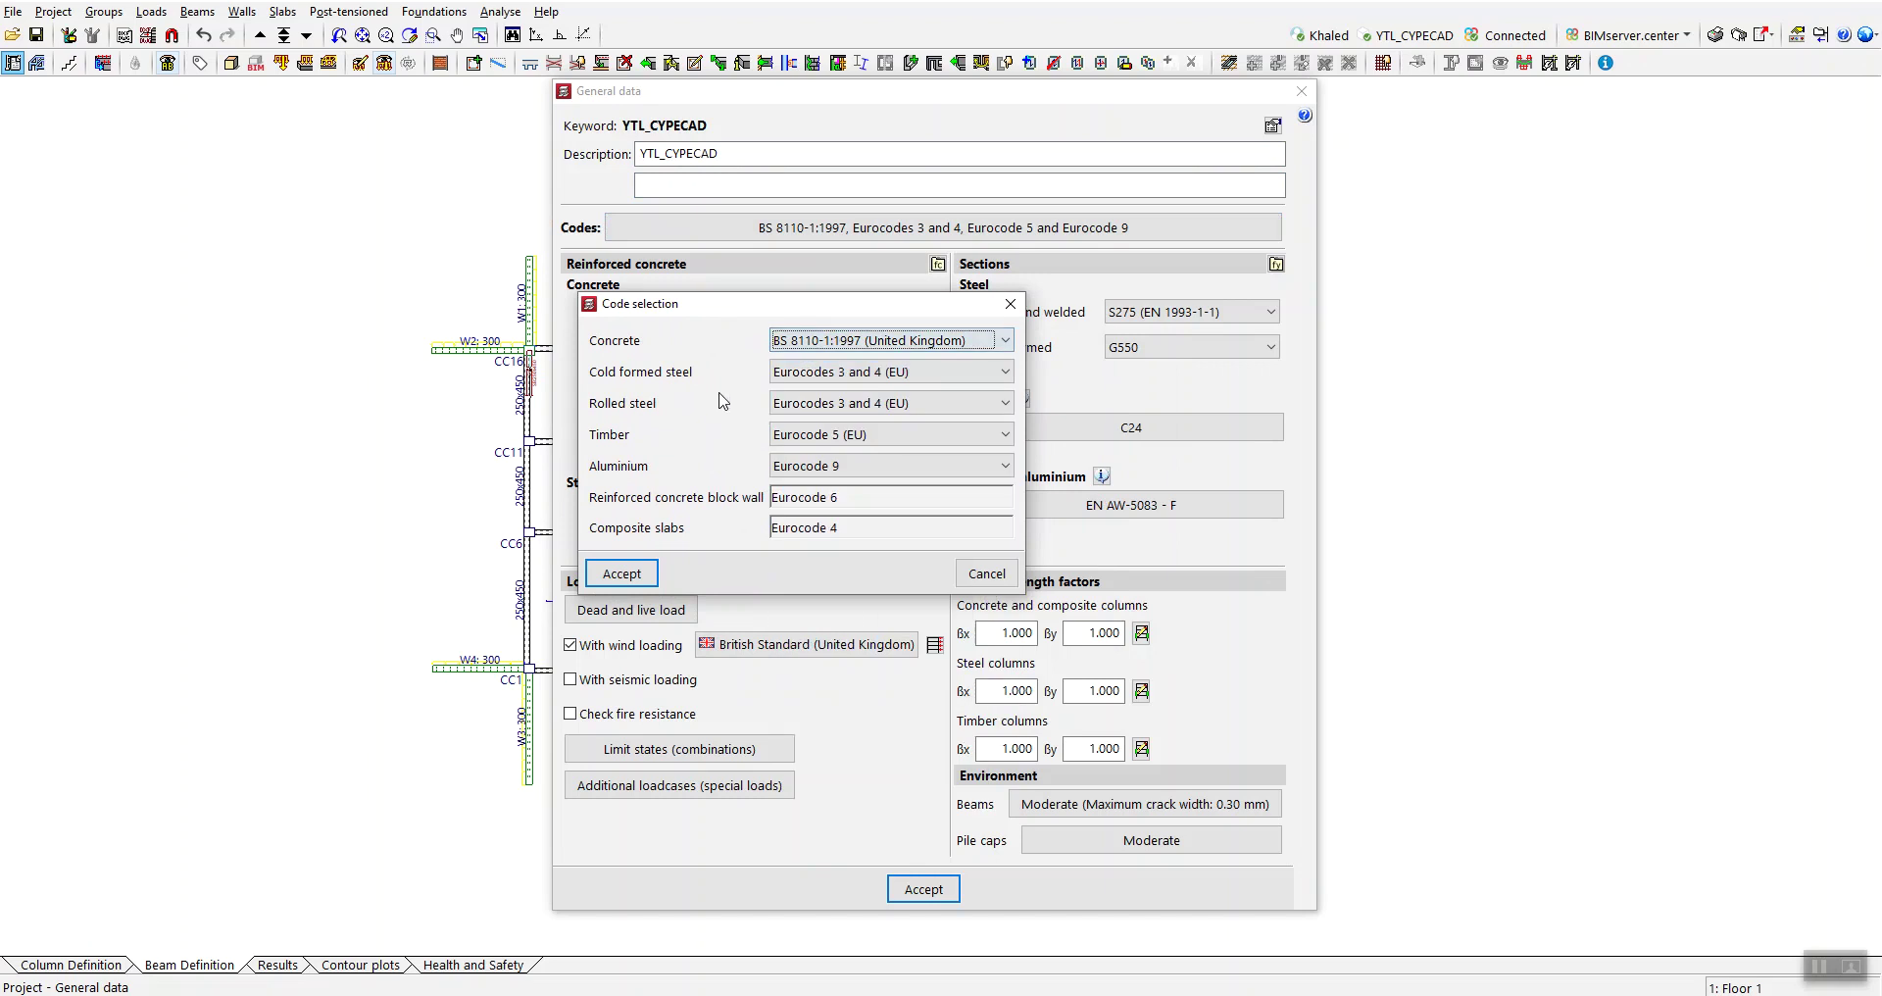
- Review the code choices for cold formed steel, rolled steel, timber and aluminium, leaving the code selection without changes
click(845, 372)
click(845, 371)
click(845, 403)
click(843, 405)
click(845, 434)
click(845, 434)
click(832, 466)
click(832, 469)
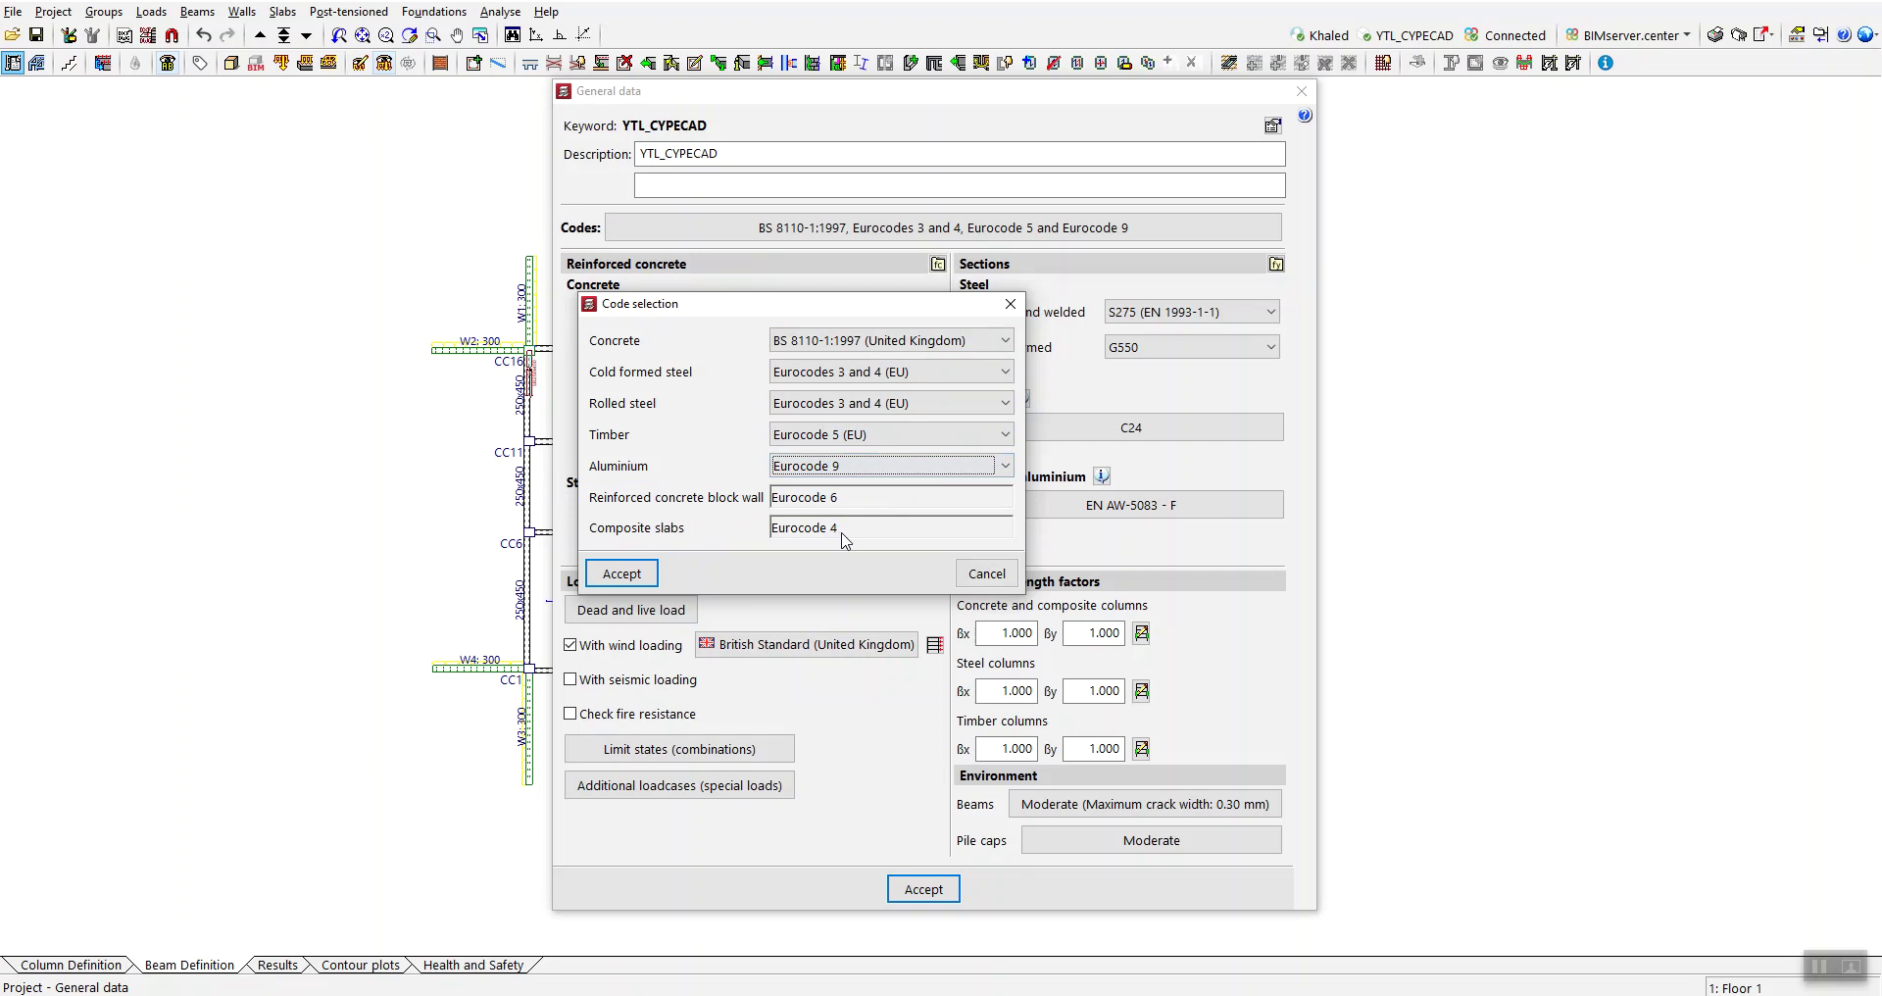
click(1010, 304)
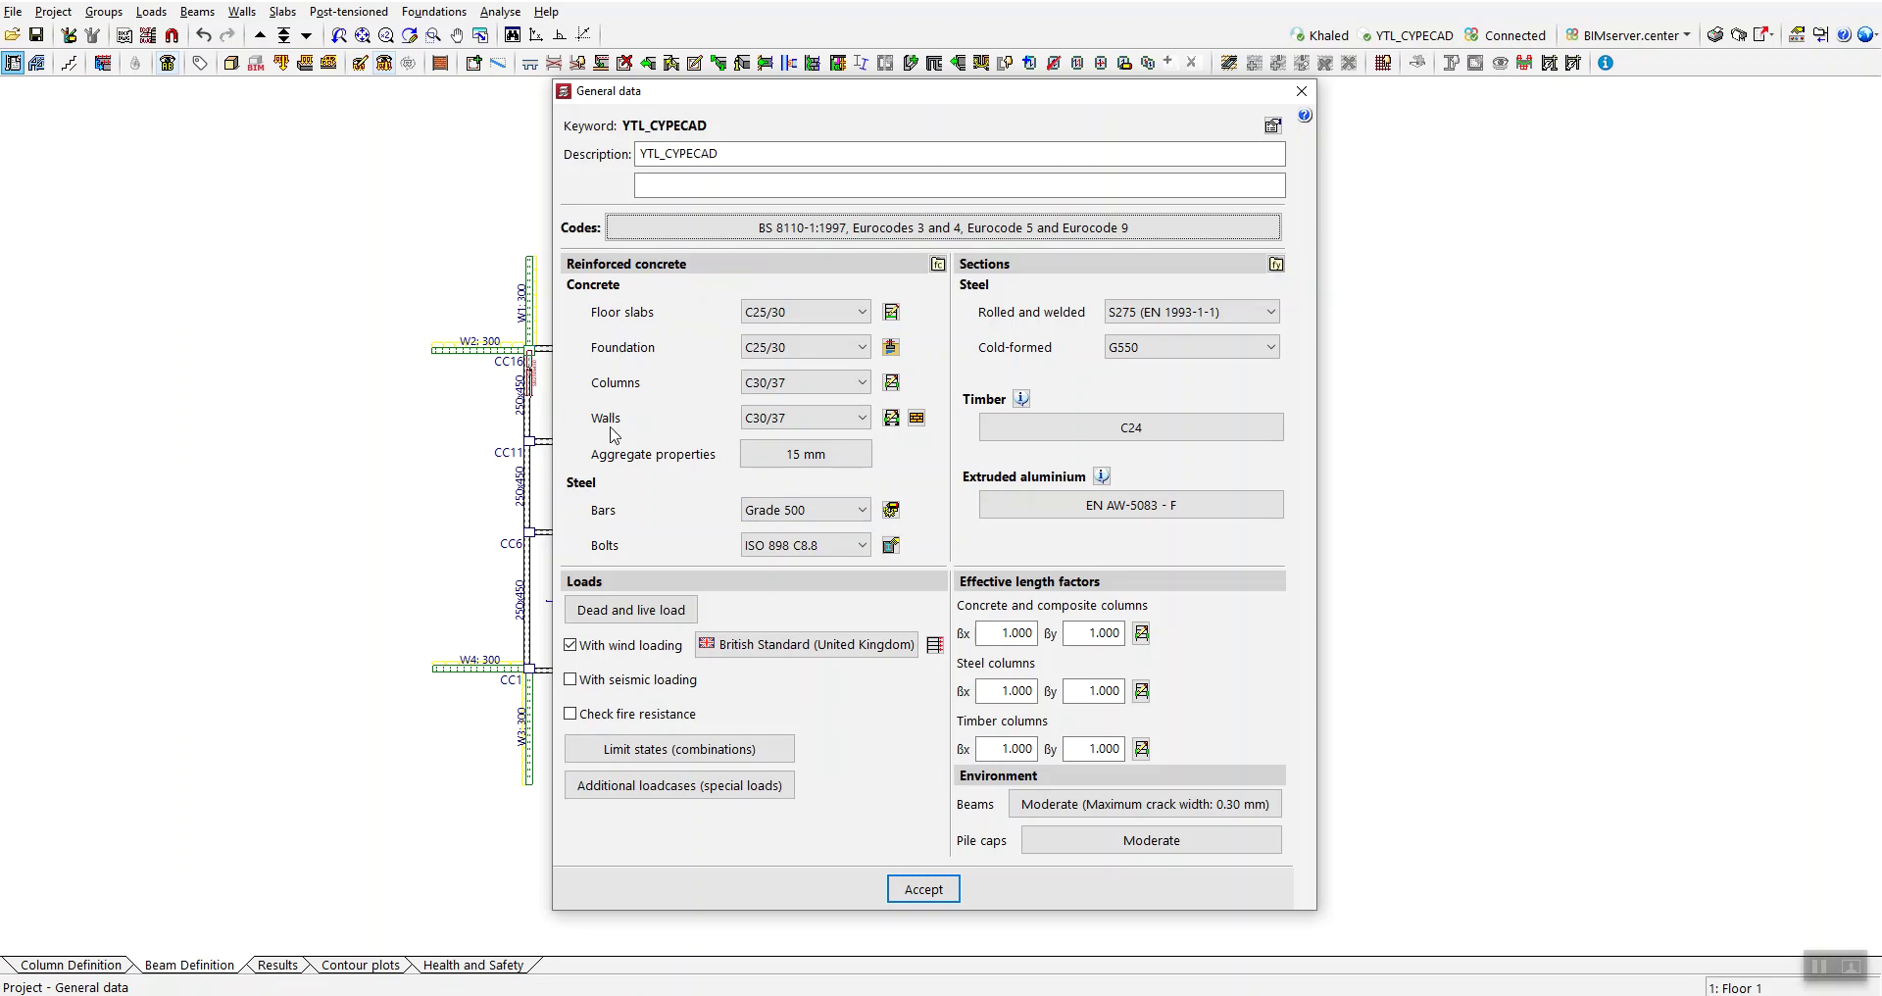
- Review the concrete grades available for floor slabs, foundation, columns and walls
click(848, 316)
click(847, 319)
click(859, 348)
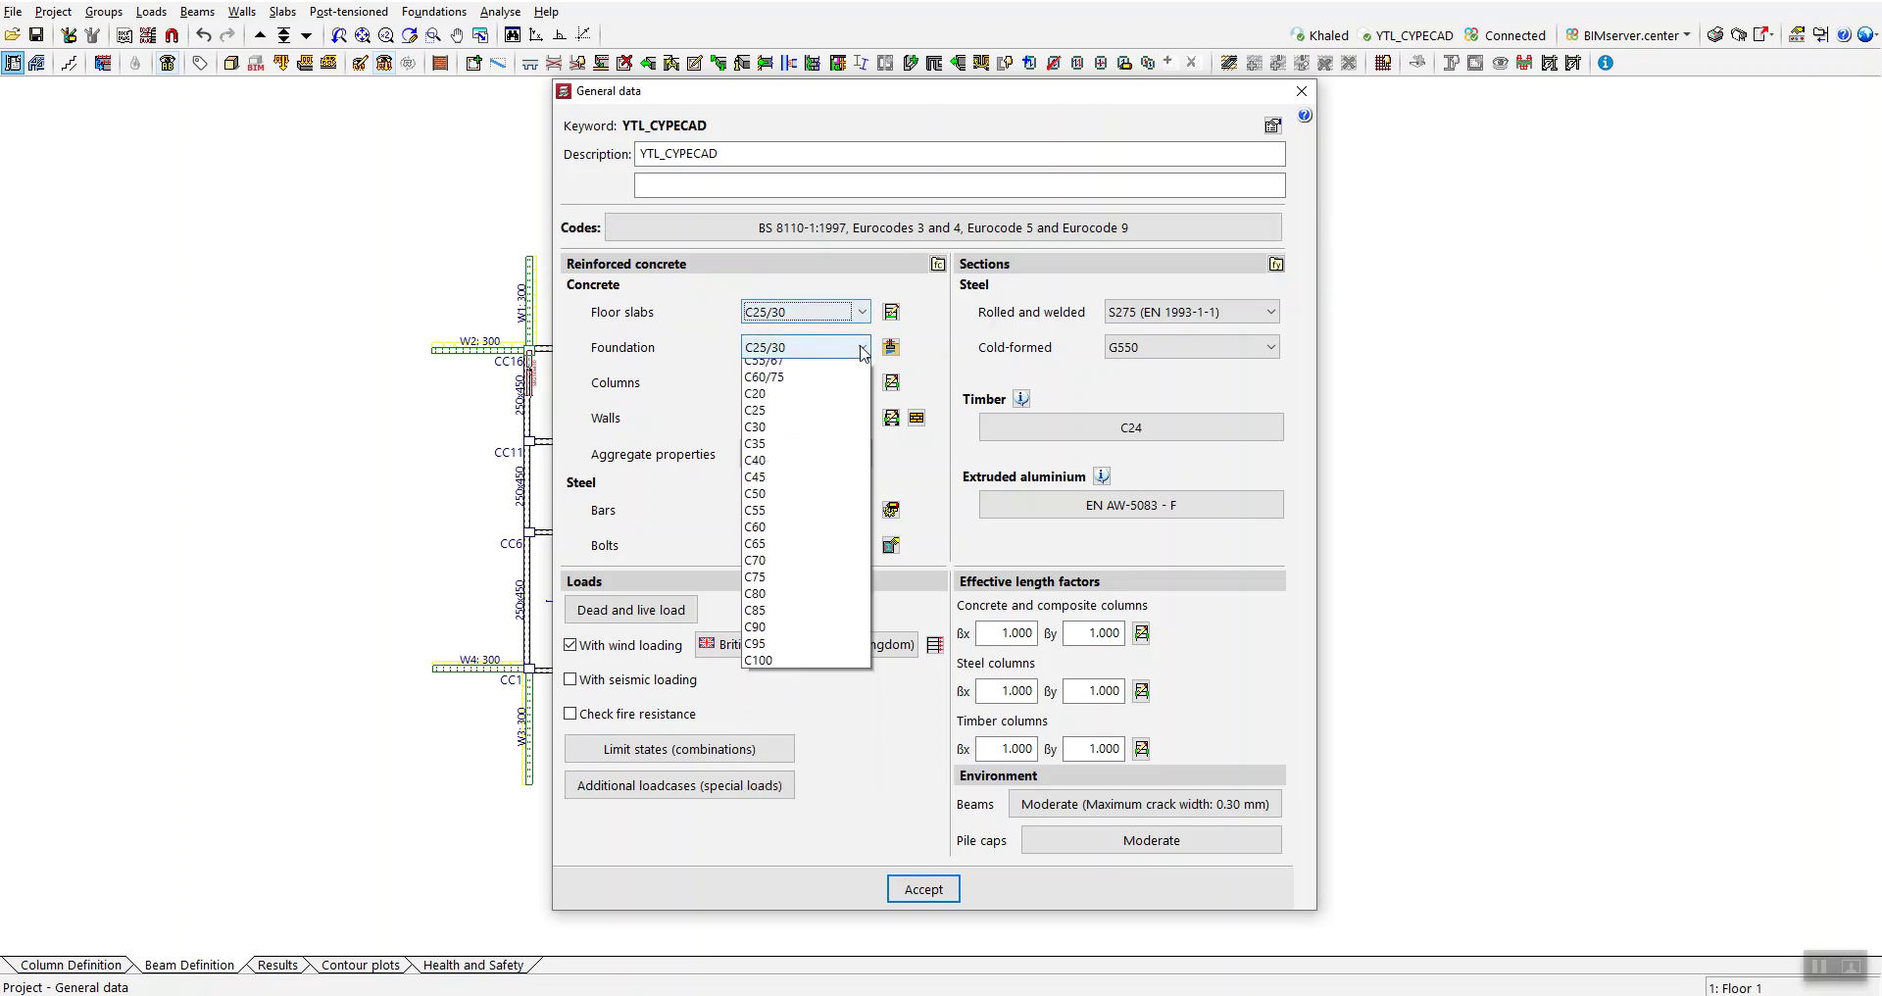
click(862, 349)
click(861, 383)
click(862, 383)
click(850, 420)
click(850, 422)
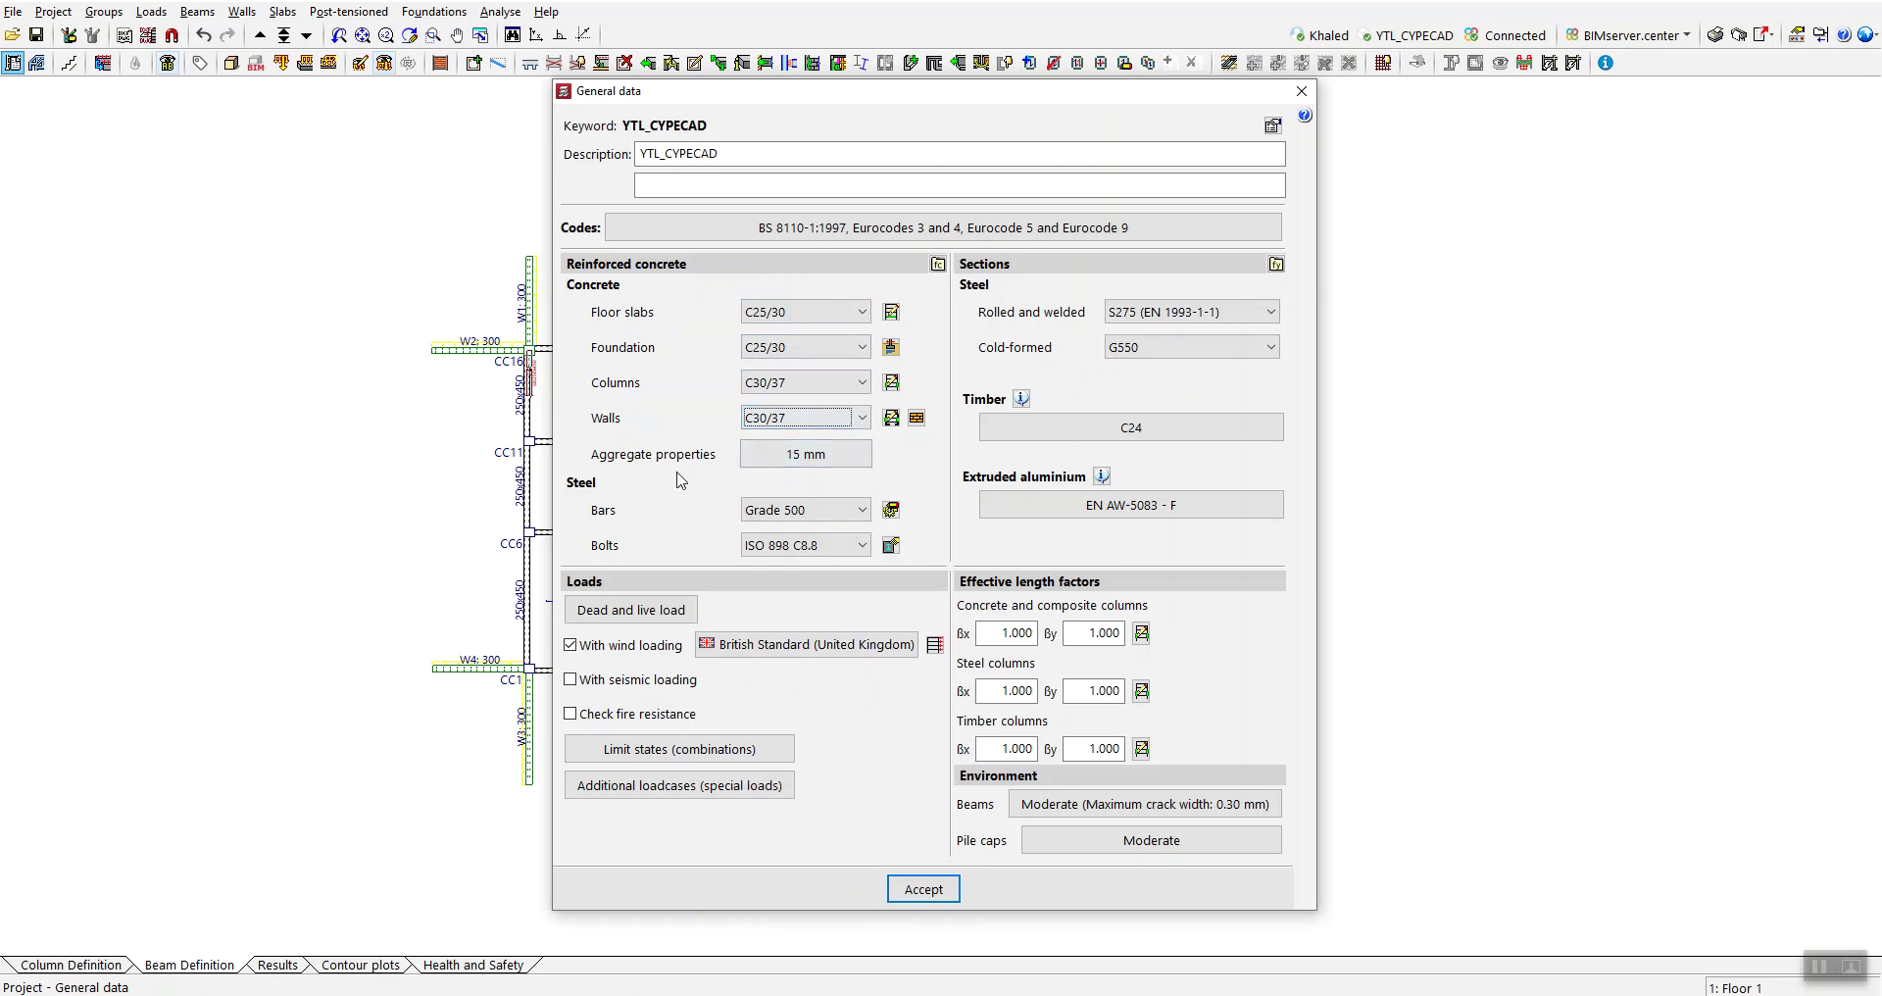
- Examine the aggregate maximum sizes depending on the type of element, closing the aggregate properties without accepting
click(784, 456)
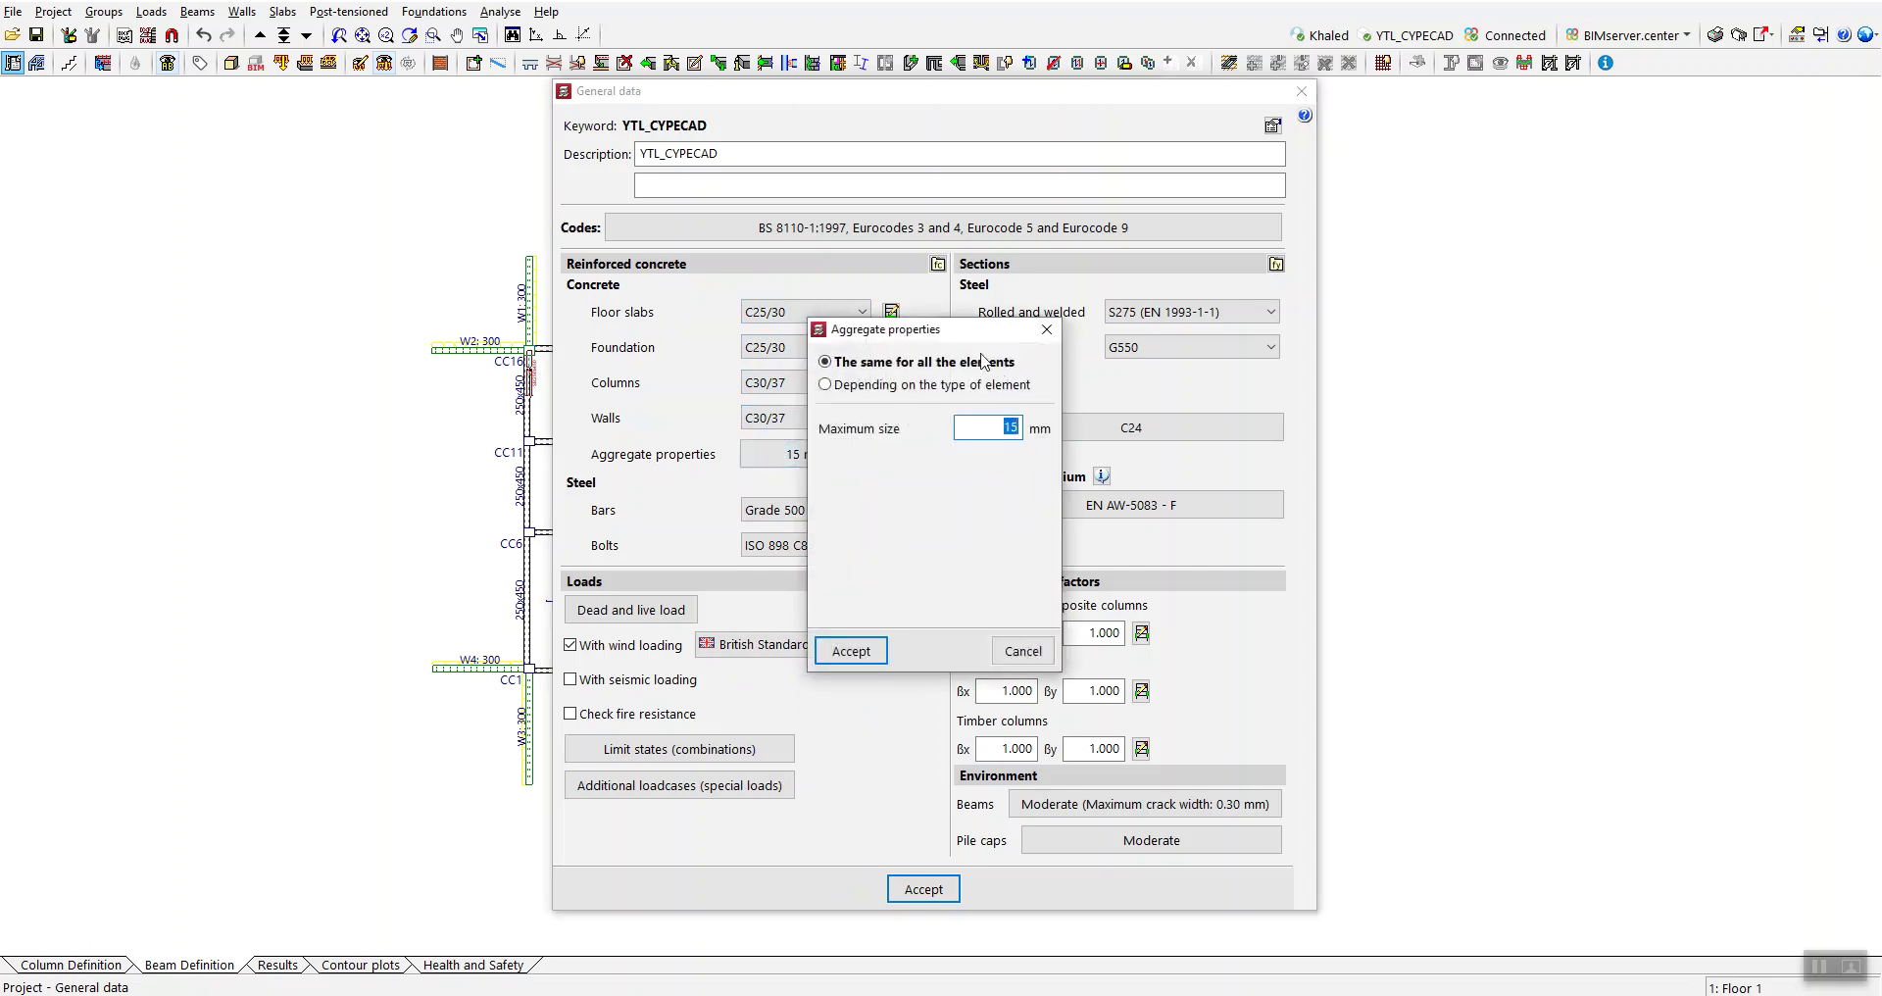
drag(974, 343, 1070, 248)
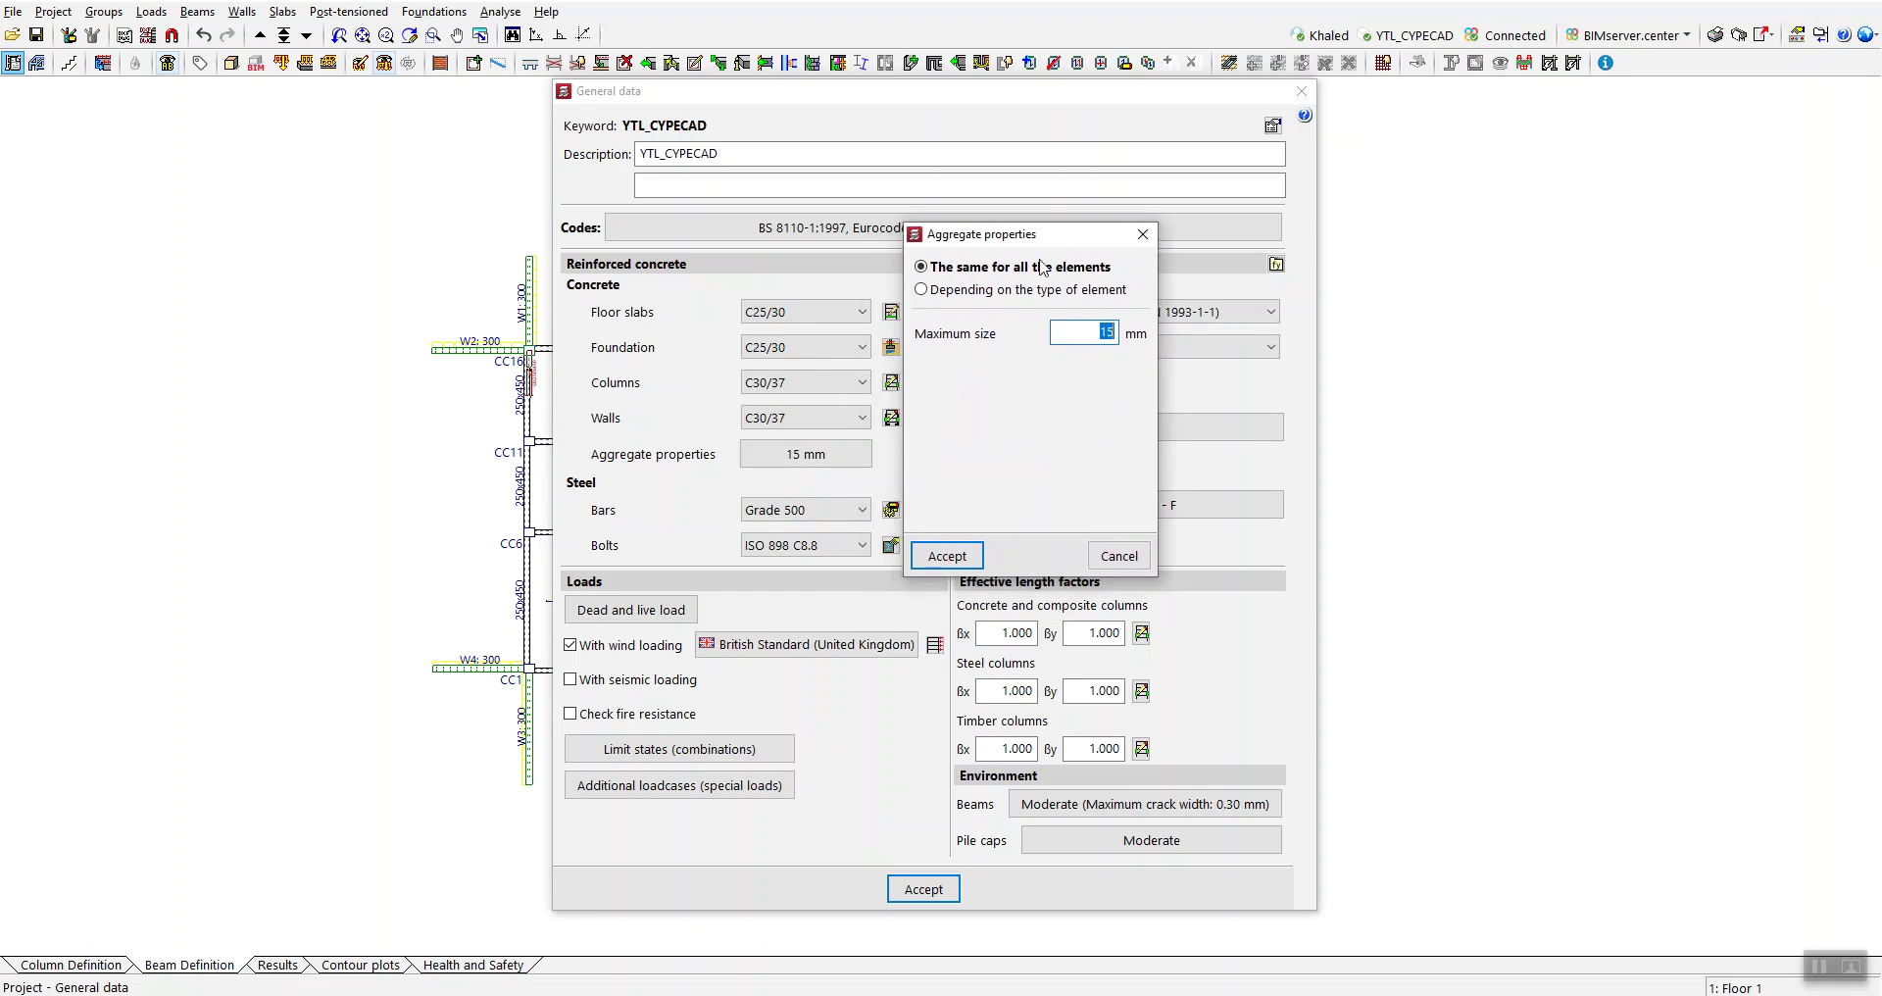
click(953, 291)
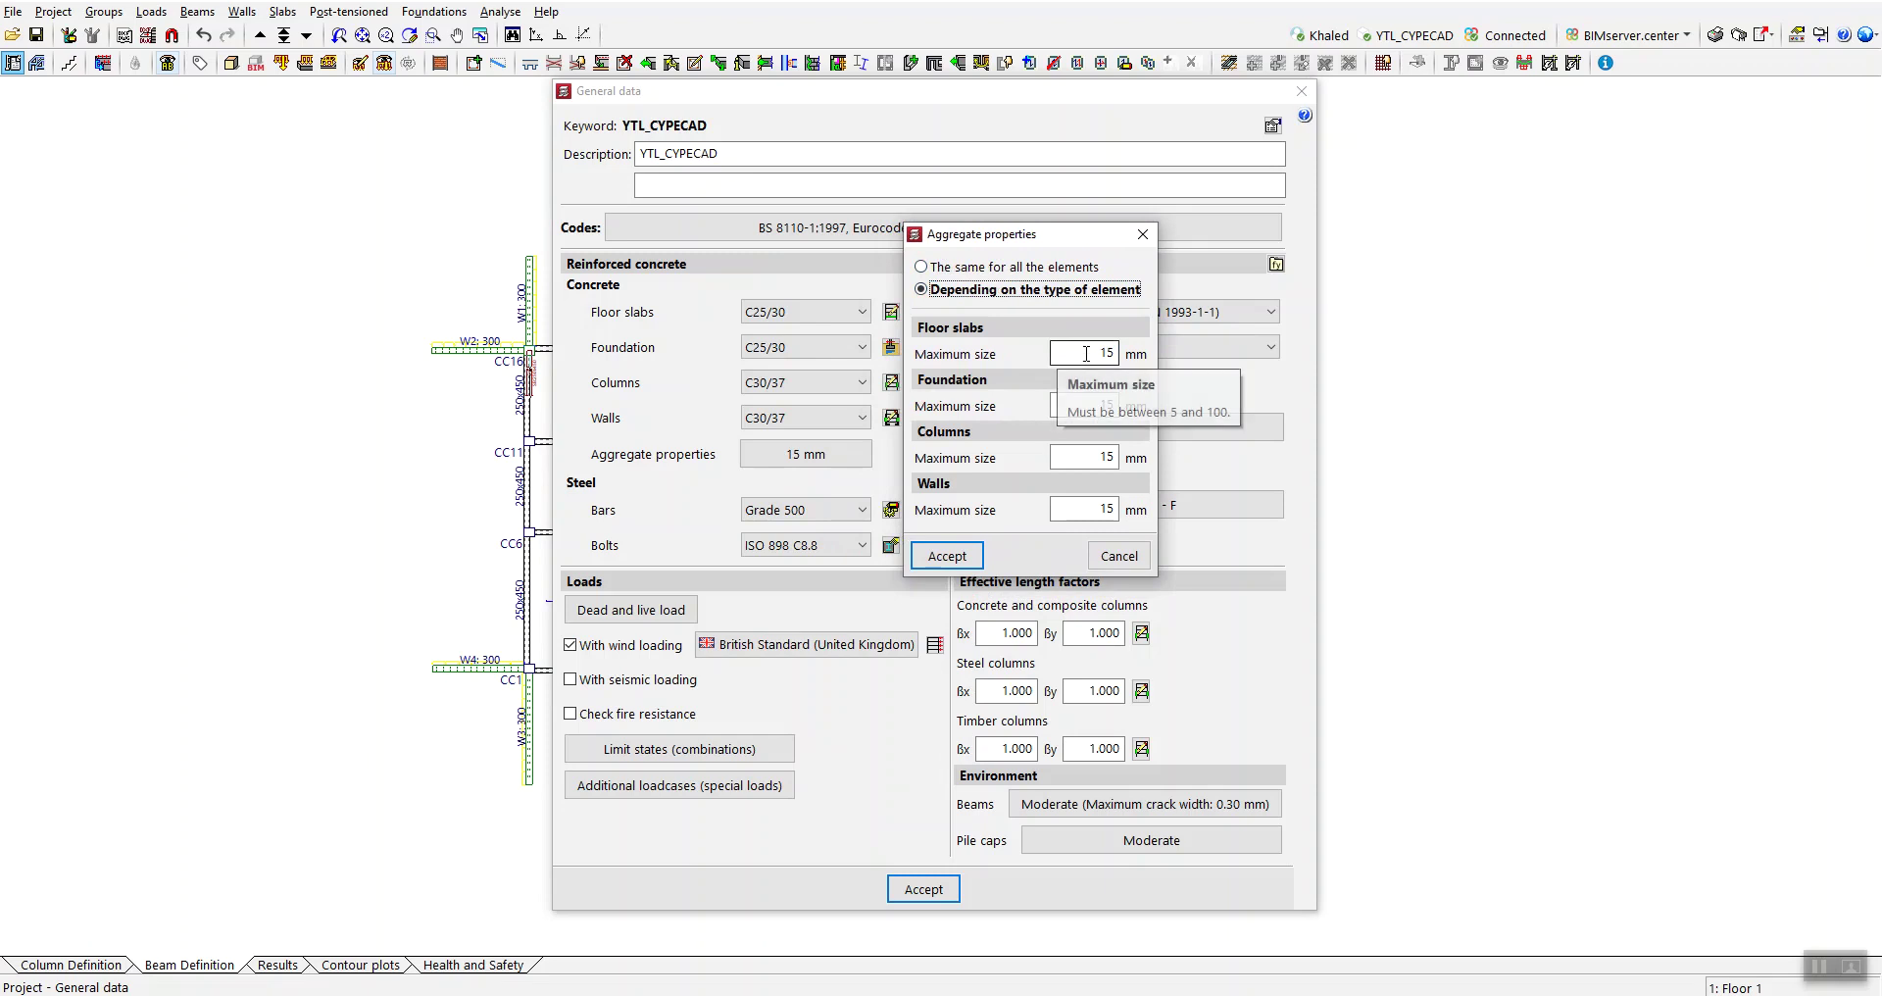
click(1143, 235)
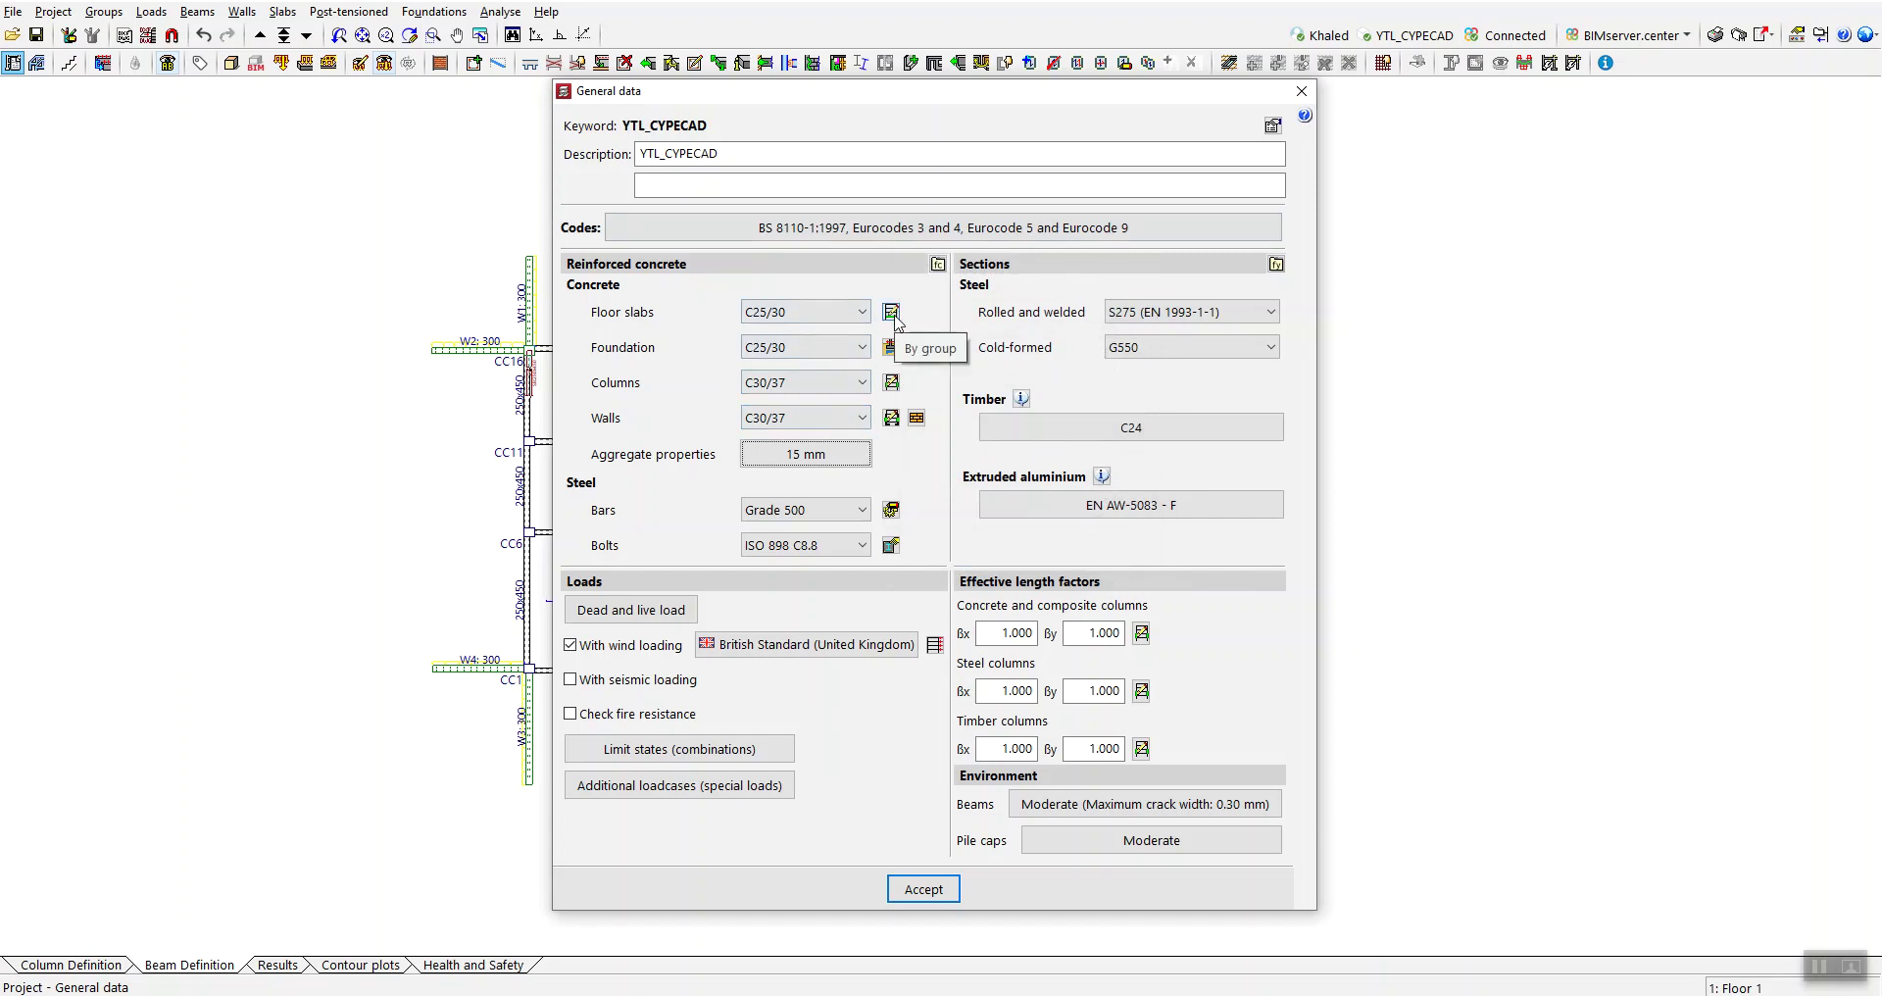
- Make the floor slab concrete depend on the type of element and review the grades for stairs, integrated 3D structures and sloped beams
click(891, 314)
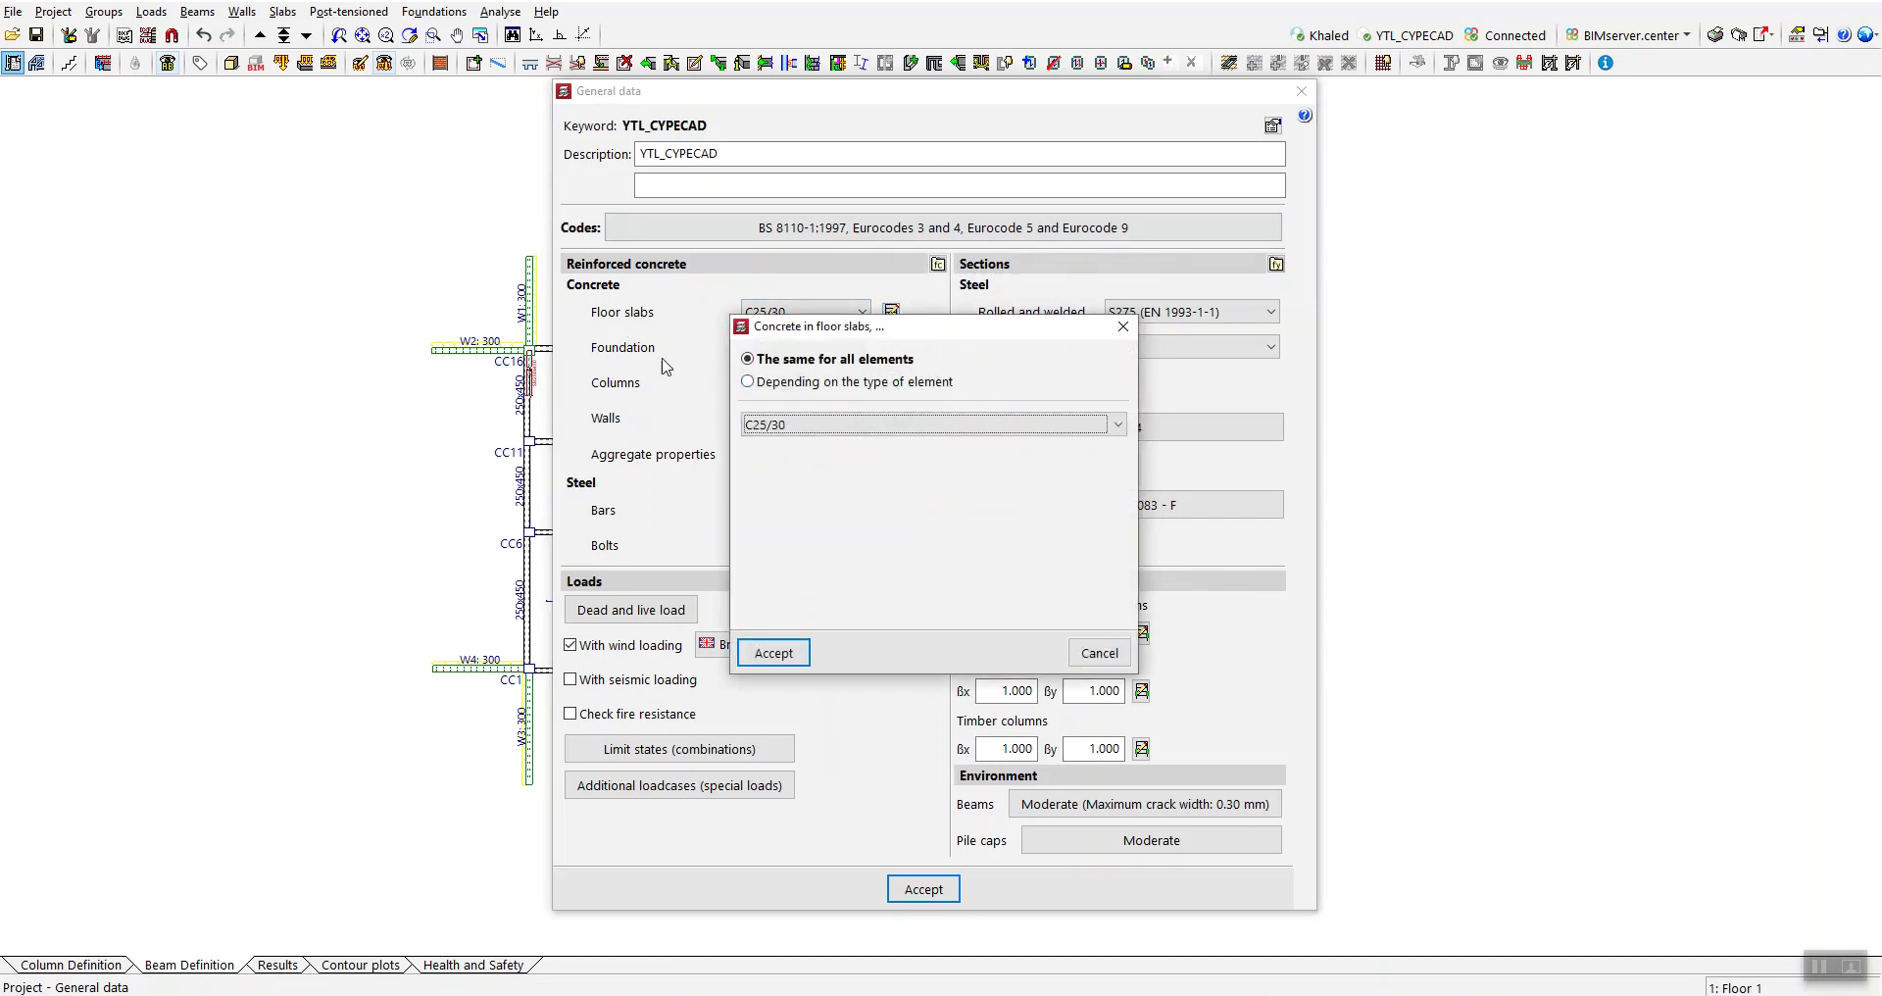
click(807, 384)
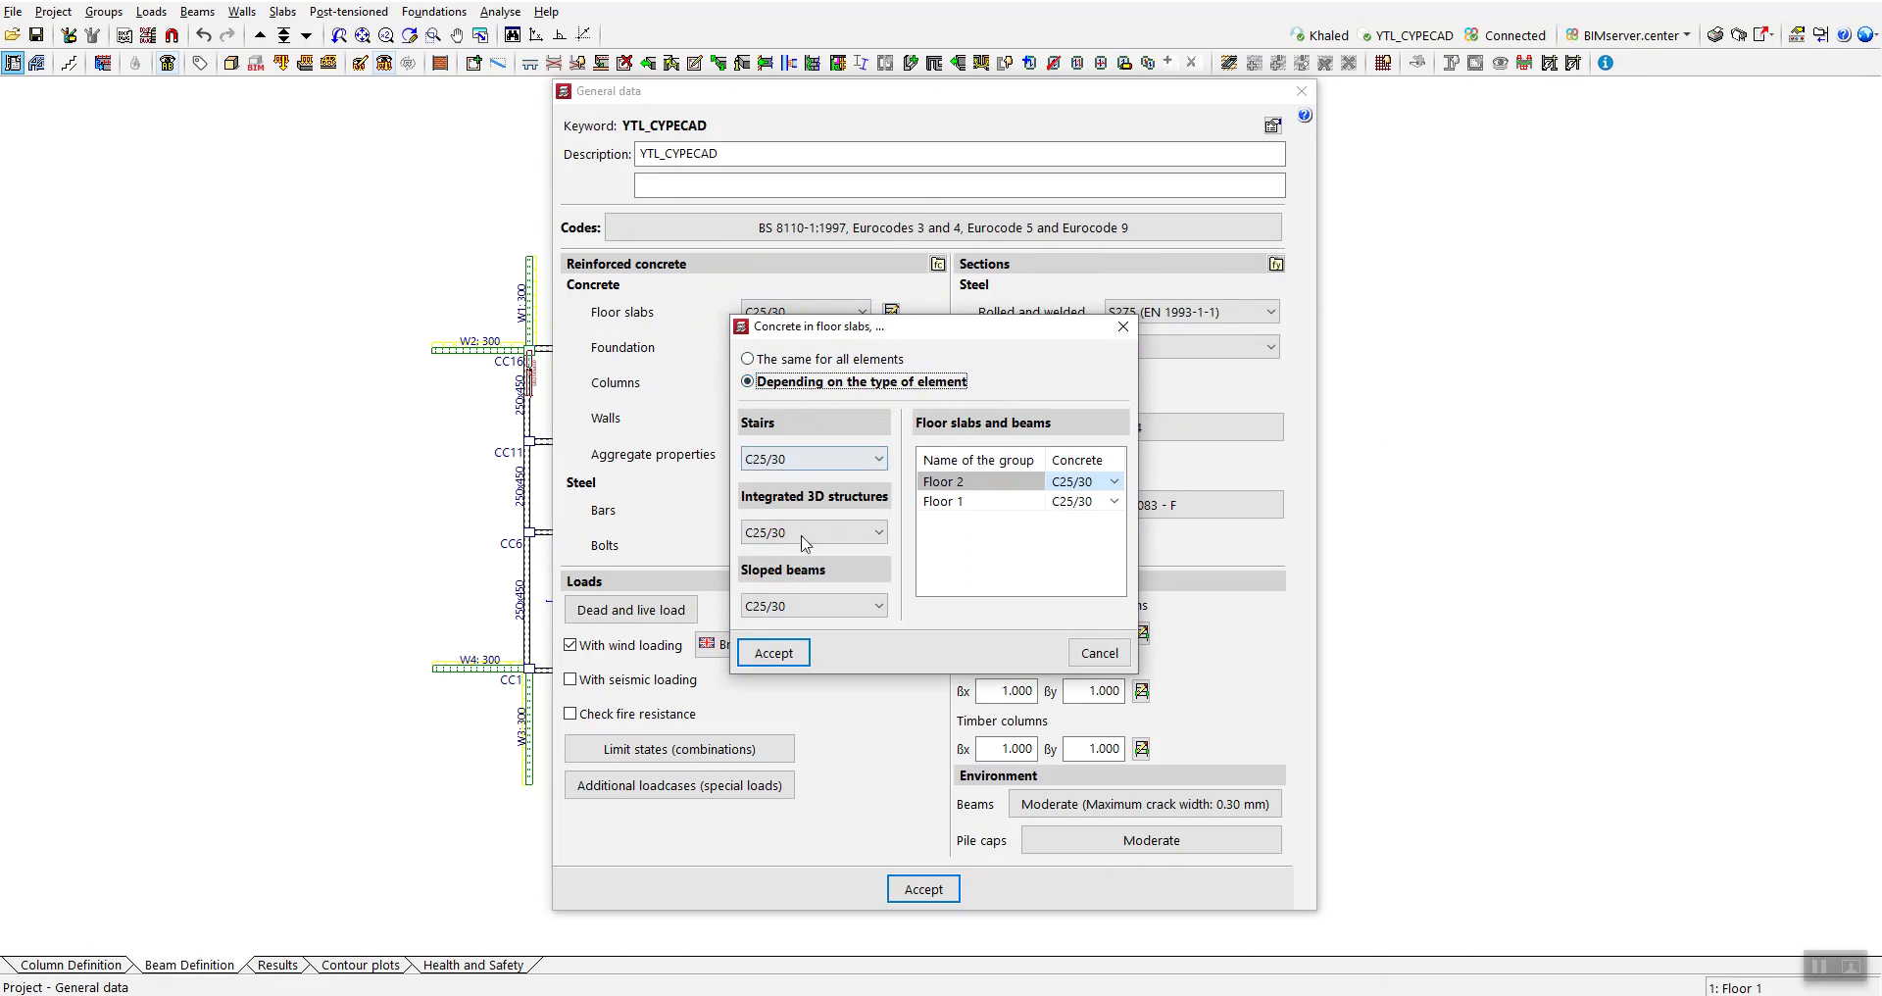
drag(892, 336, 939, 283)
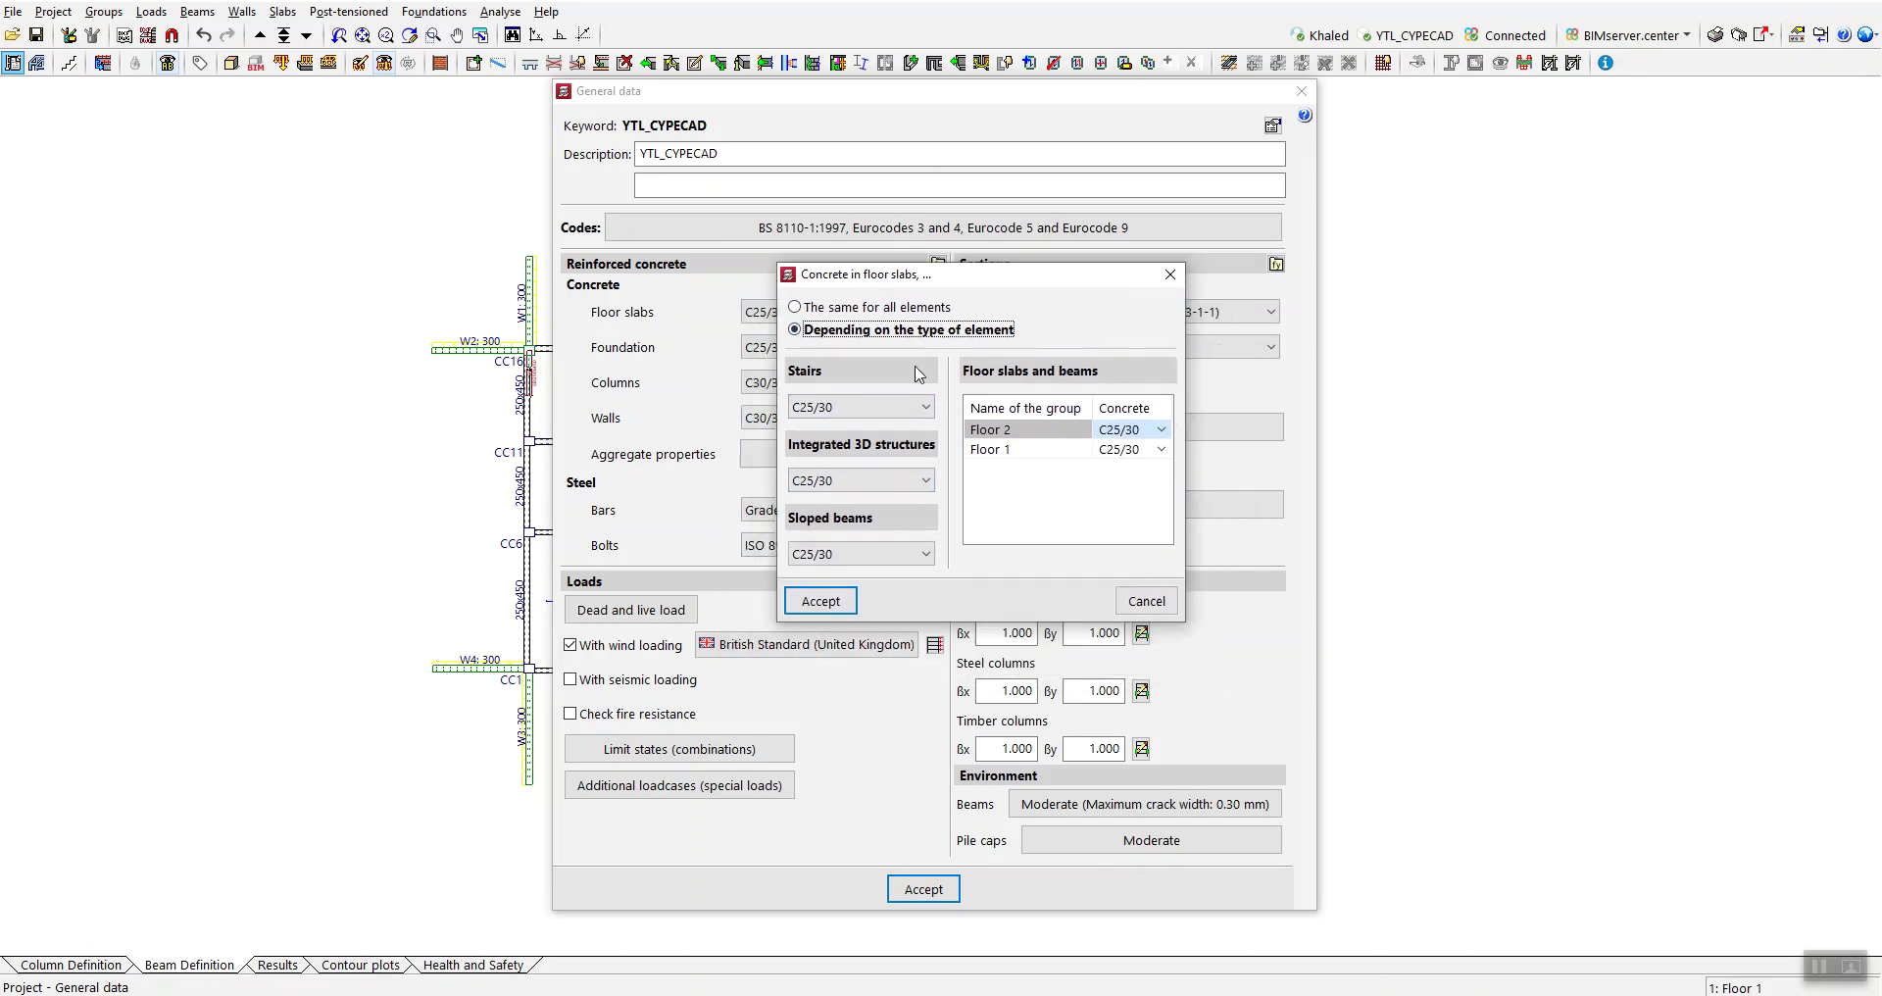
click(887, 412)
click(888, 416)
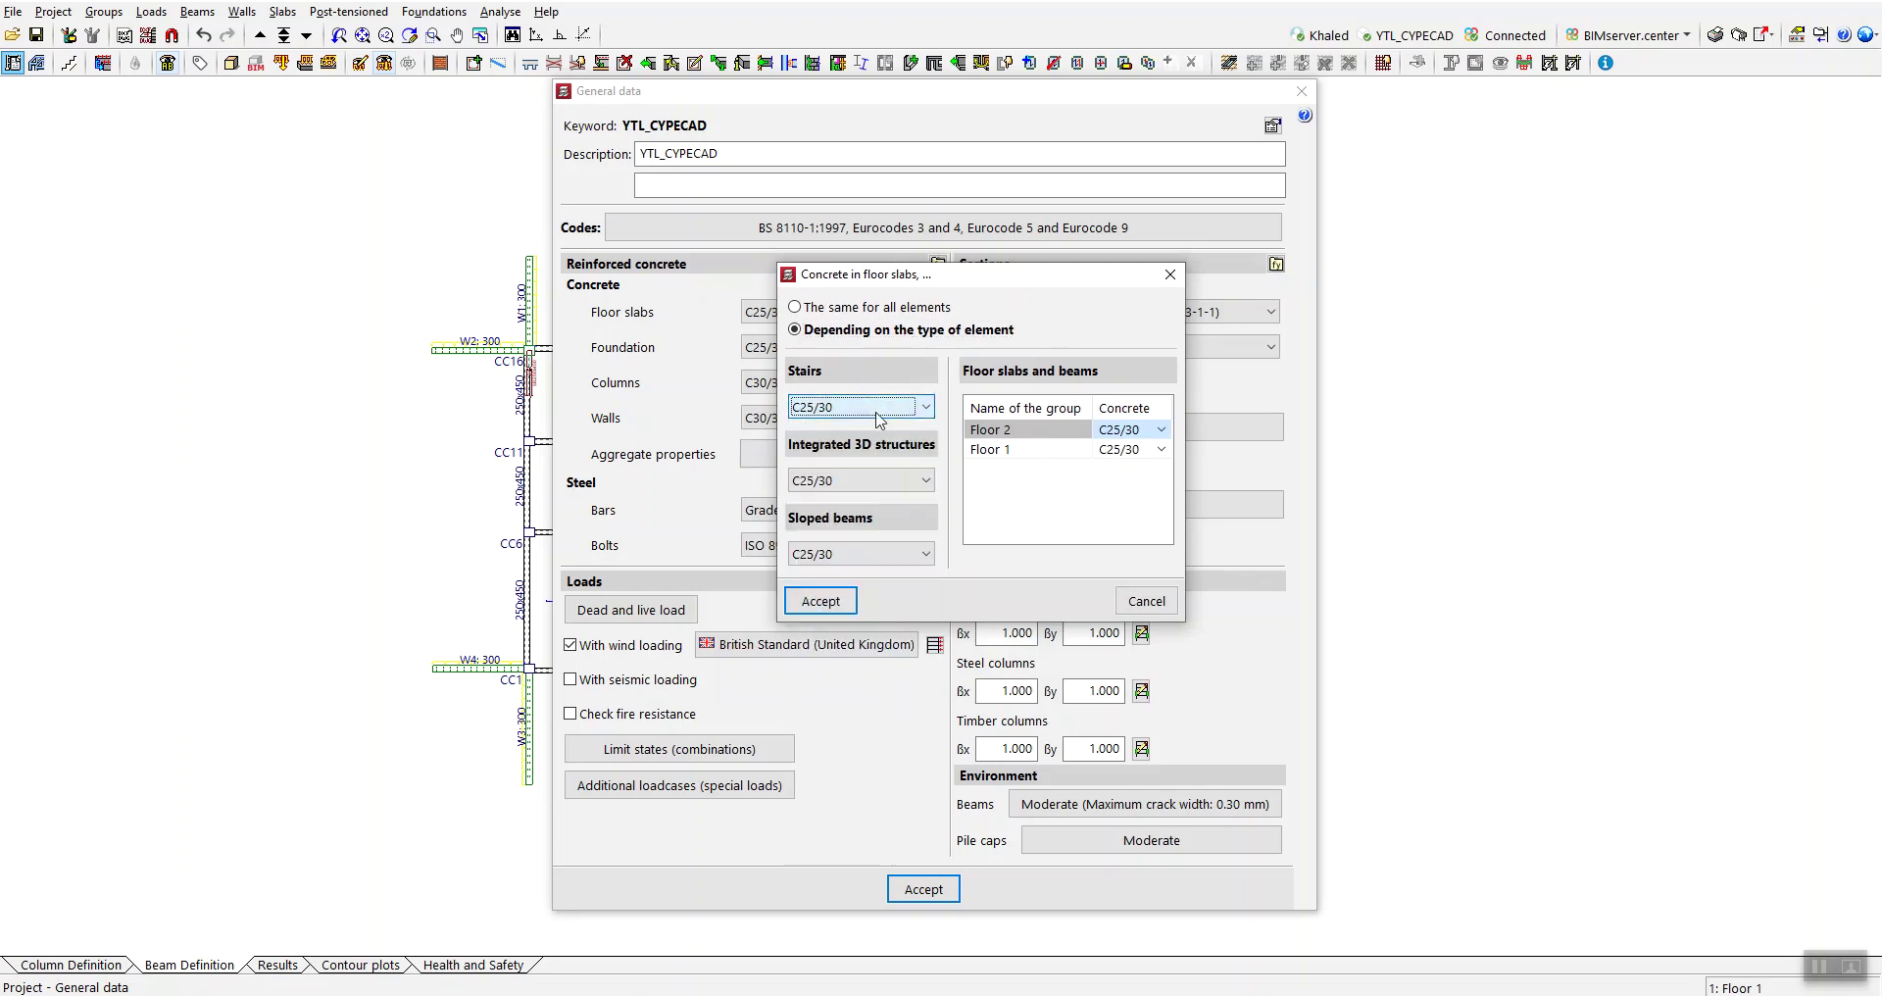
click(902, 483)
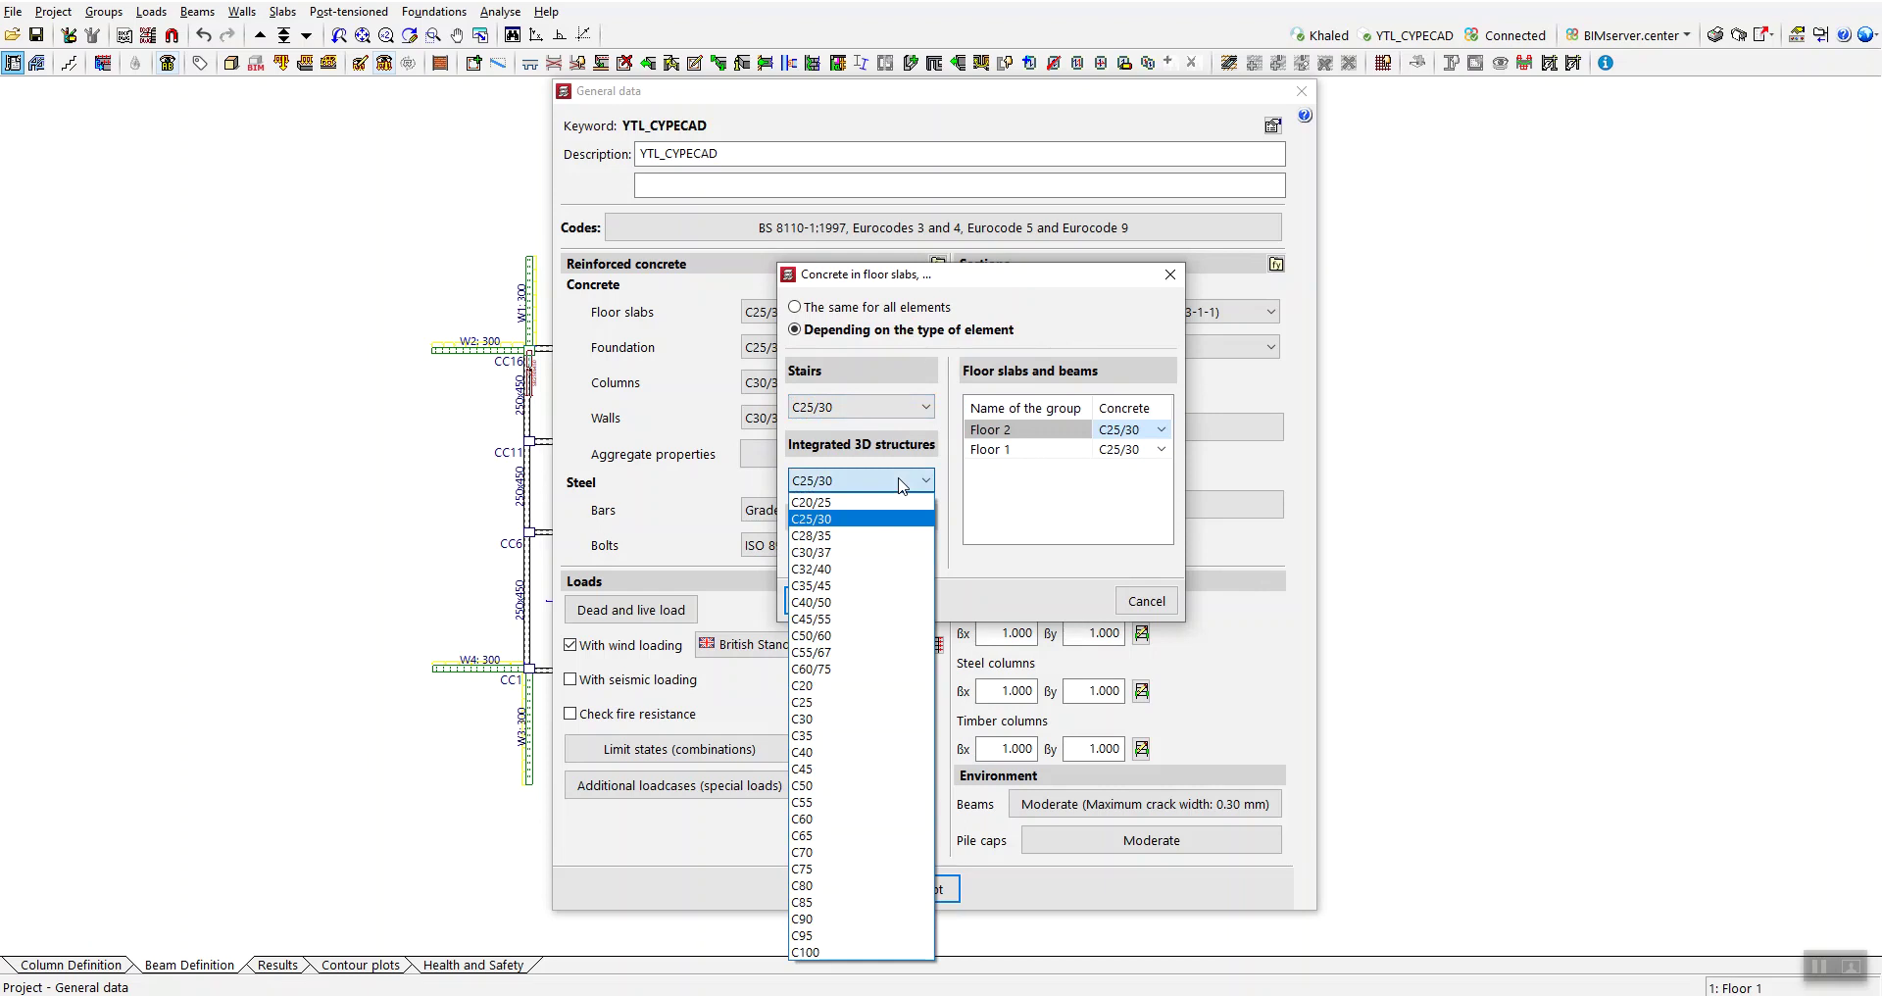
click(901, 482)
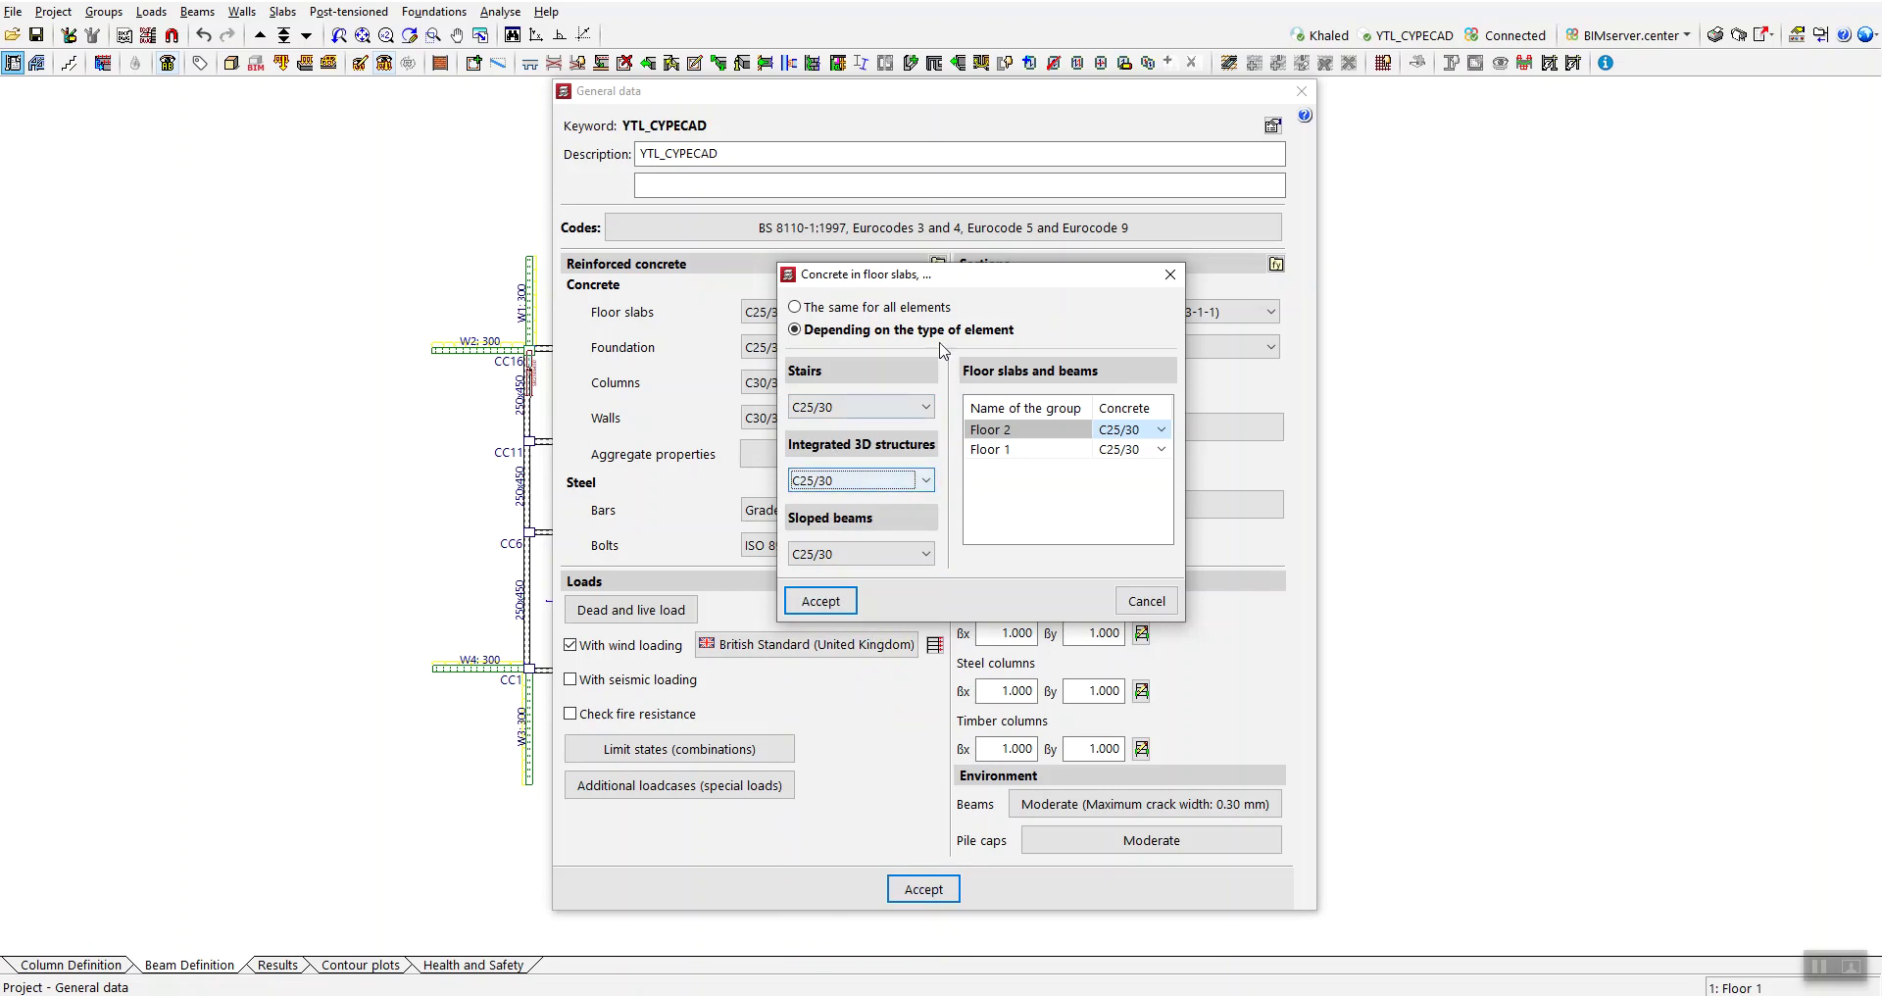
drag(949, 283, 960, 256)
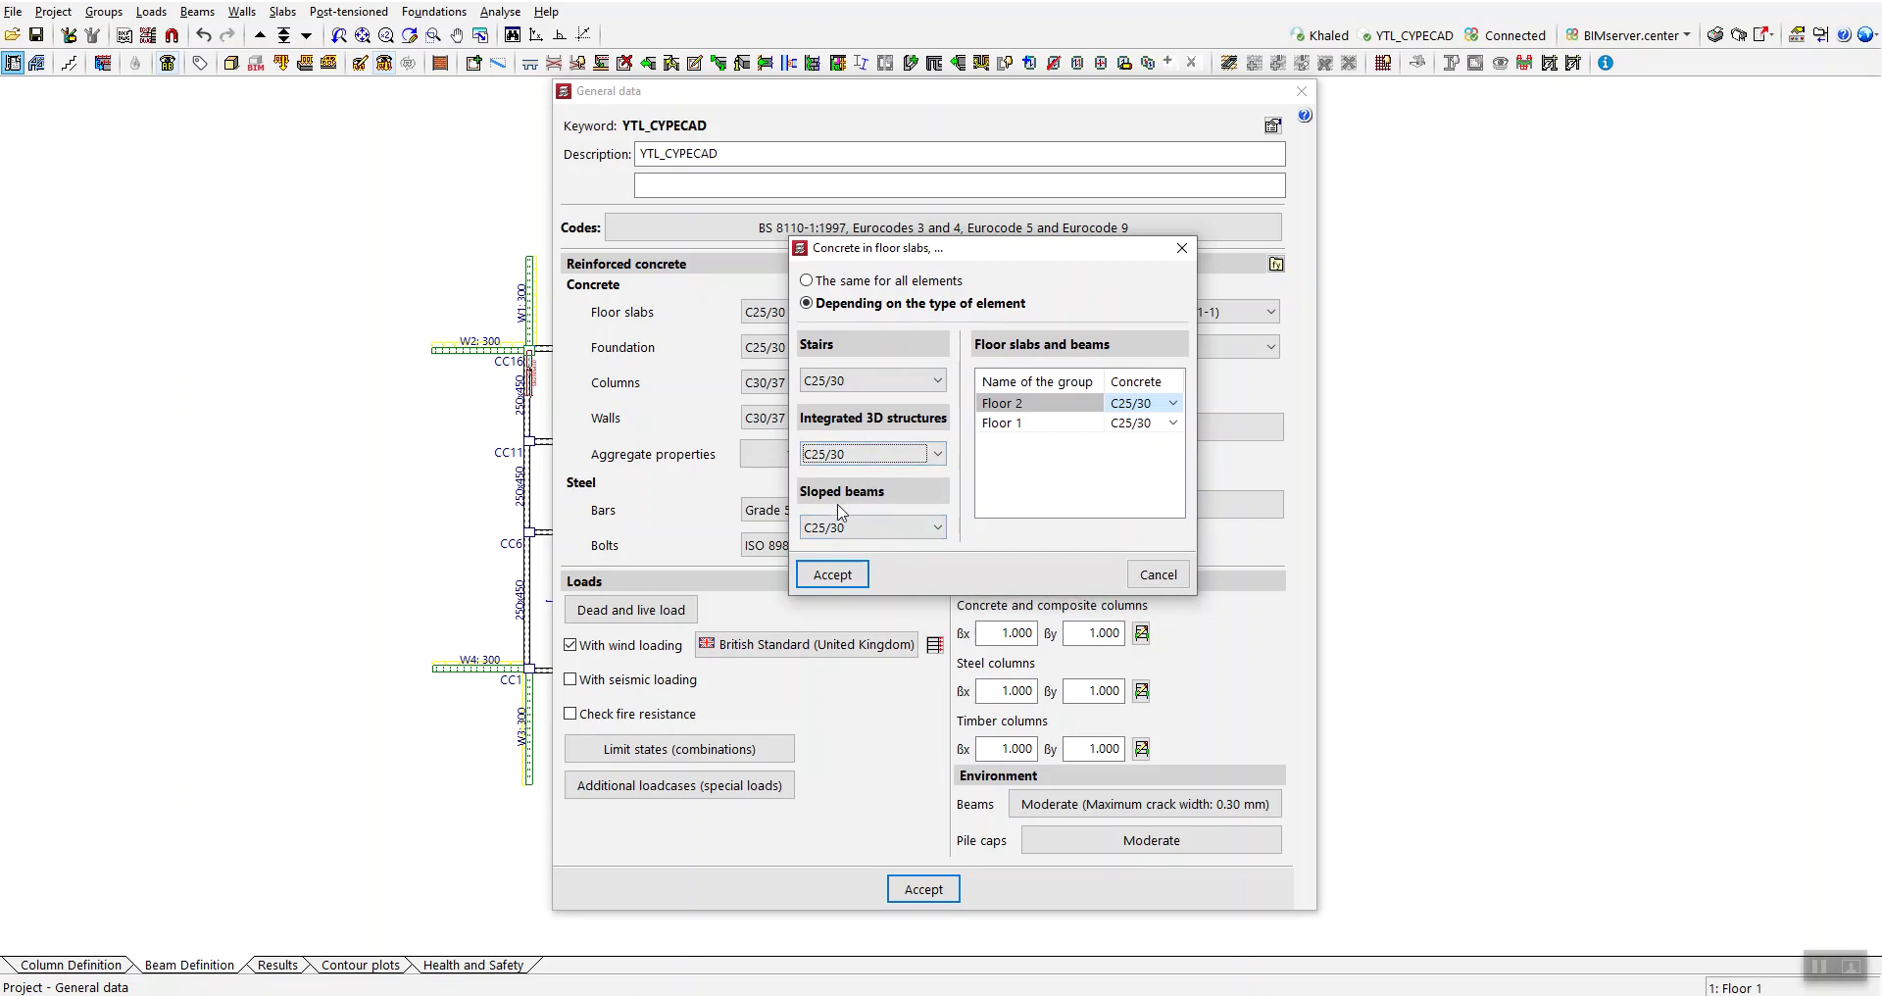
click(905, 529)
click(905, 529)
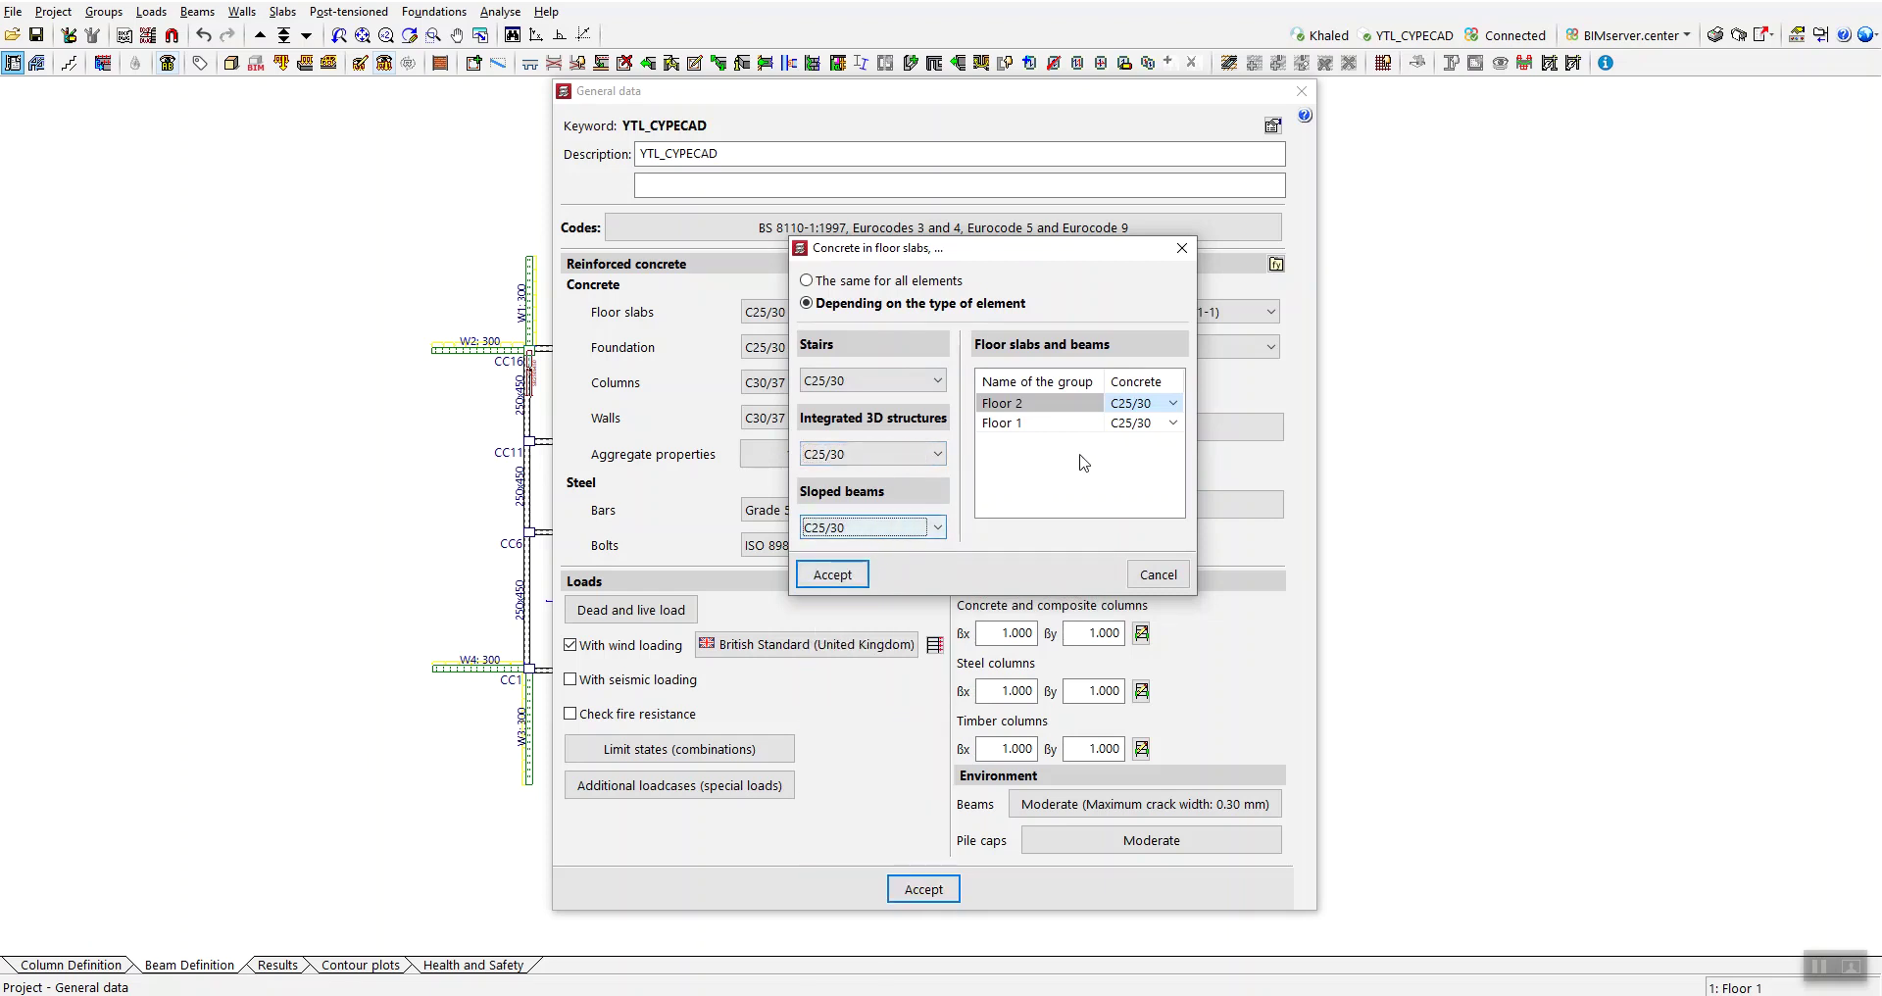
- Review the concrete grade options for the Floor 2 and Floor 1 groups and accept the floor slab concrete settings
click(1014, 423)
click(1018, 410)
click(1021, 427)
click(1020, 412)
click(1019, 425)
click(1015, 407)
click(1011, 423)
click(1004, 410)
click(1004, 430)
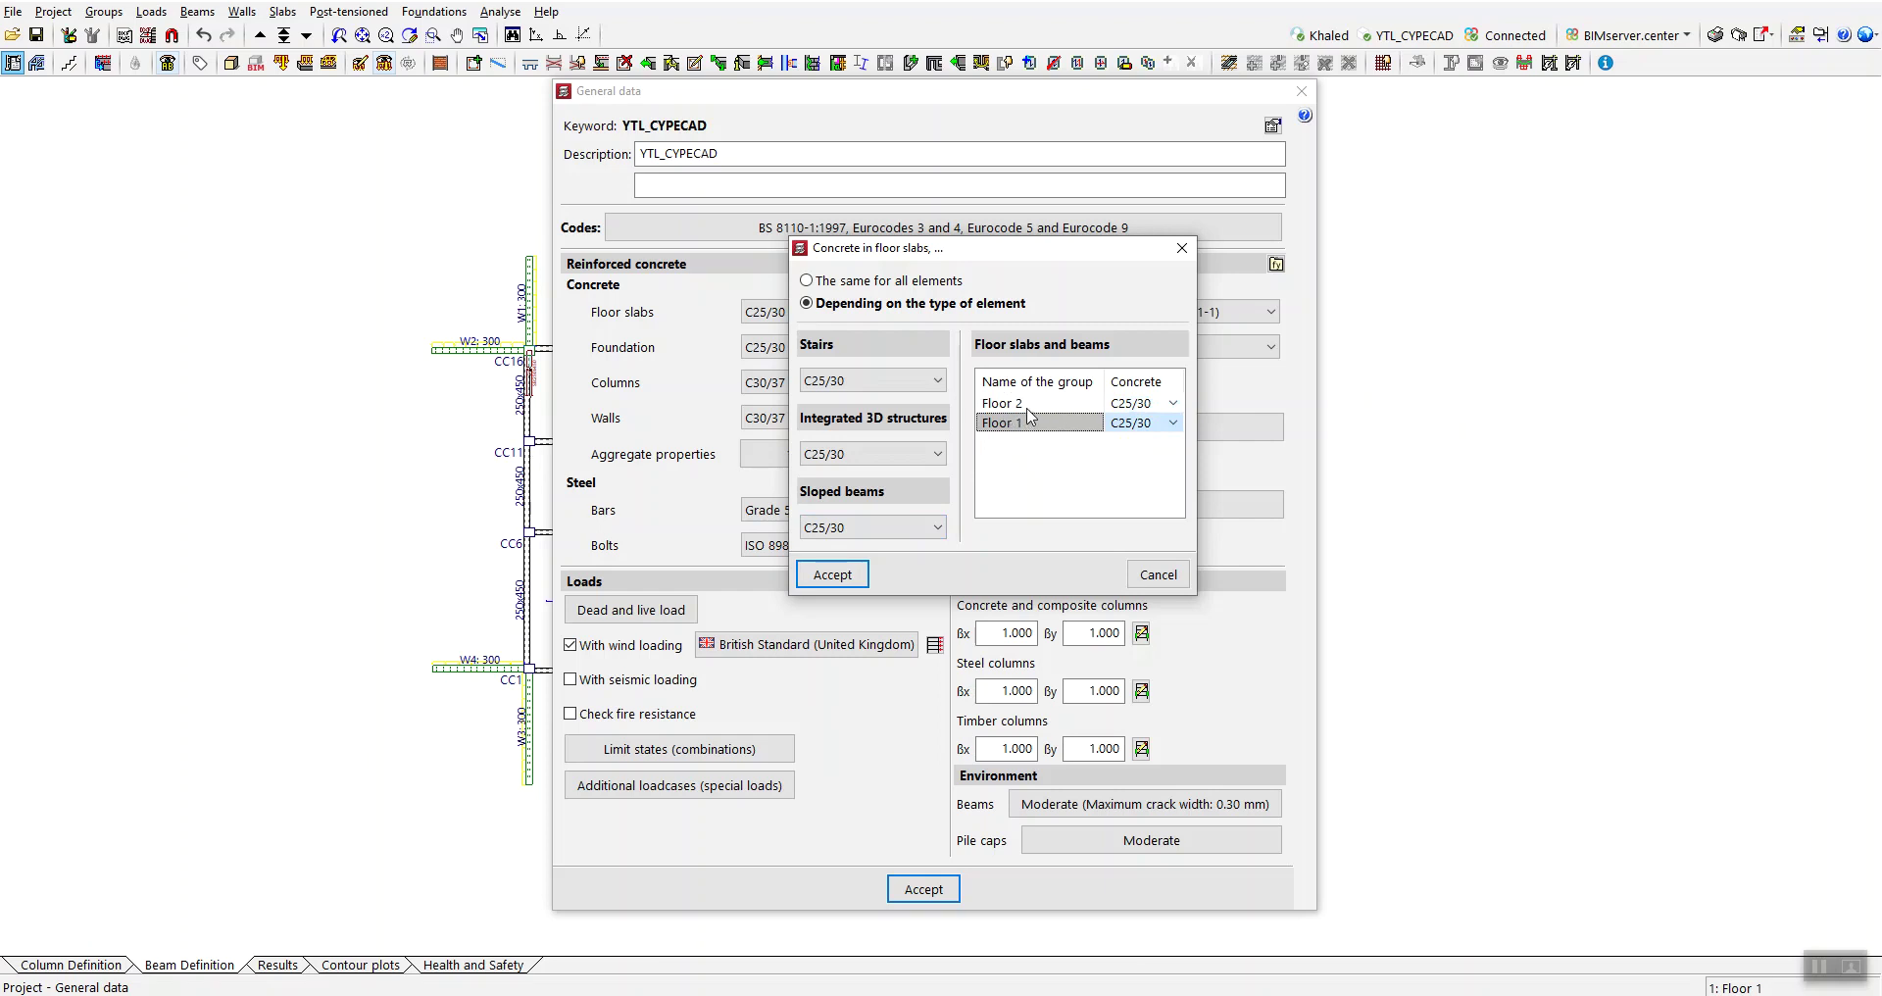
click(1037, 409)
click(1015, 424)
click(1017, 405)
click(1019, 424)
click(1024, 406)
click(1173, 403)
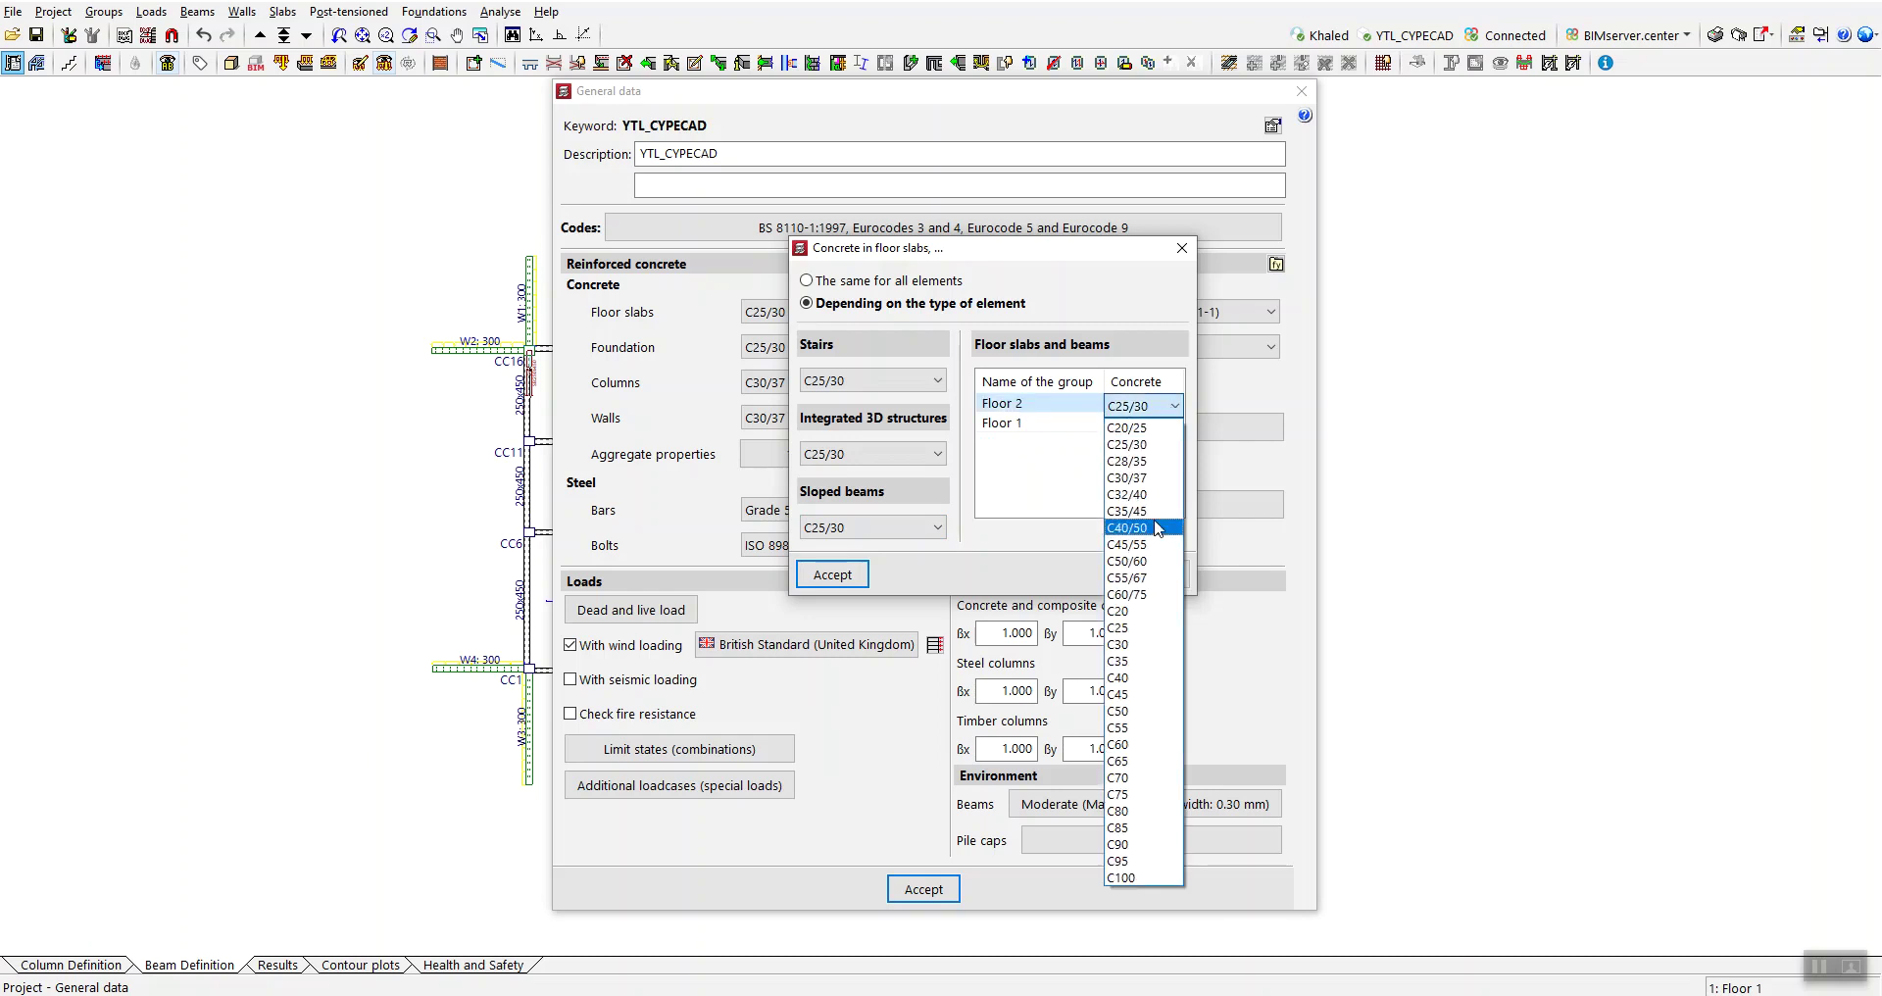
click(1082, 476)
click(1173, 423)
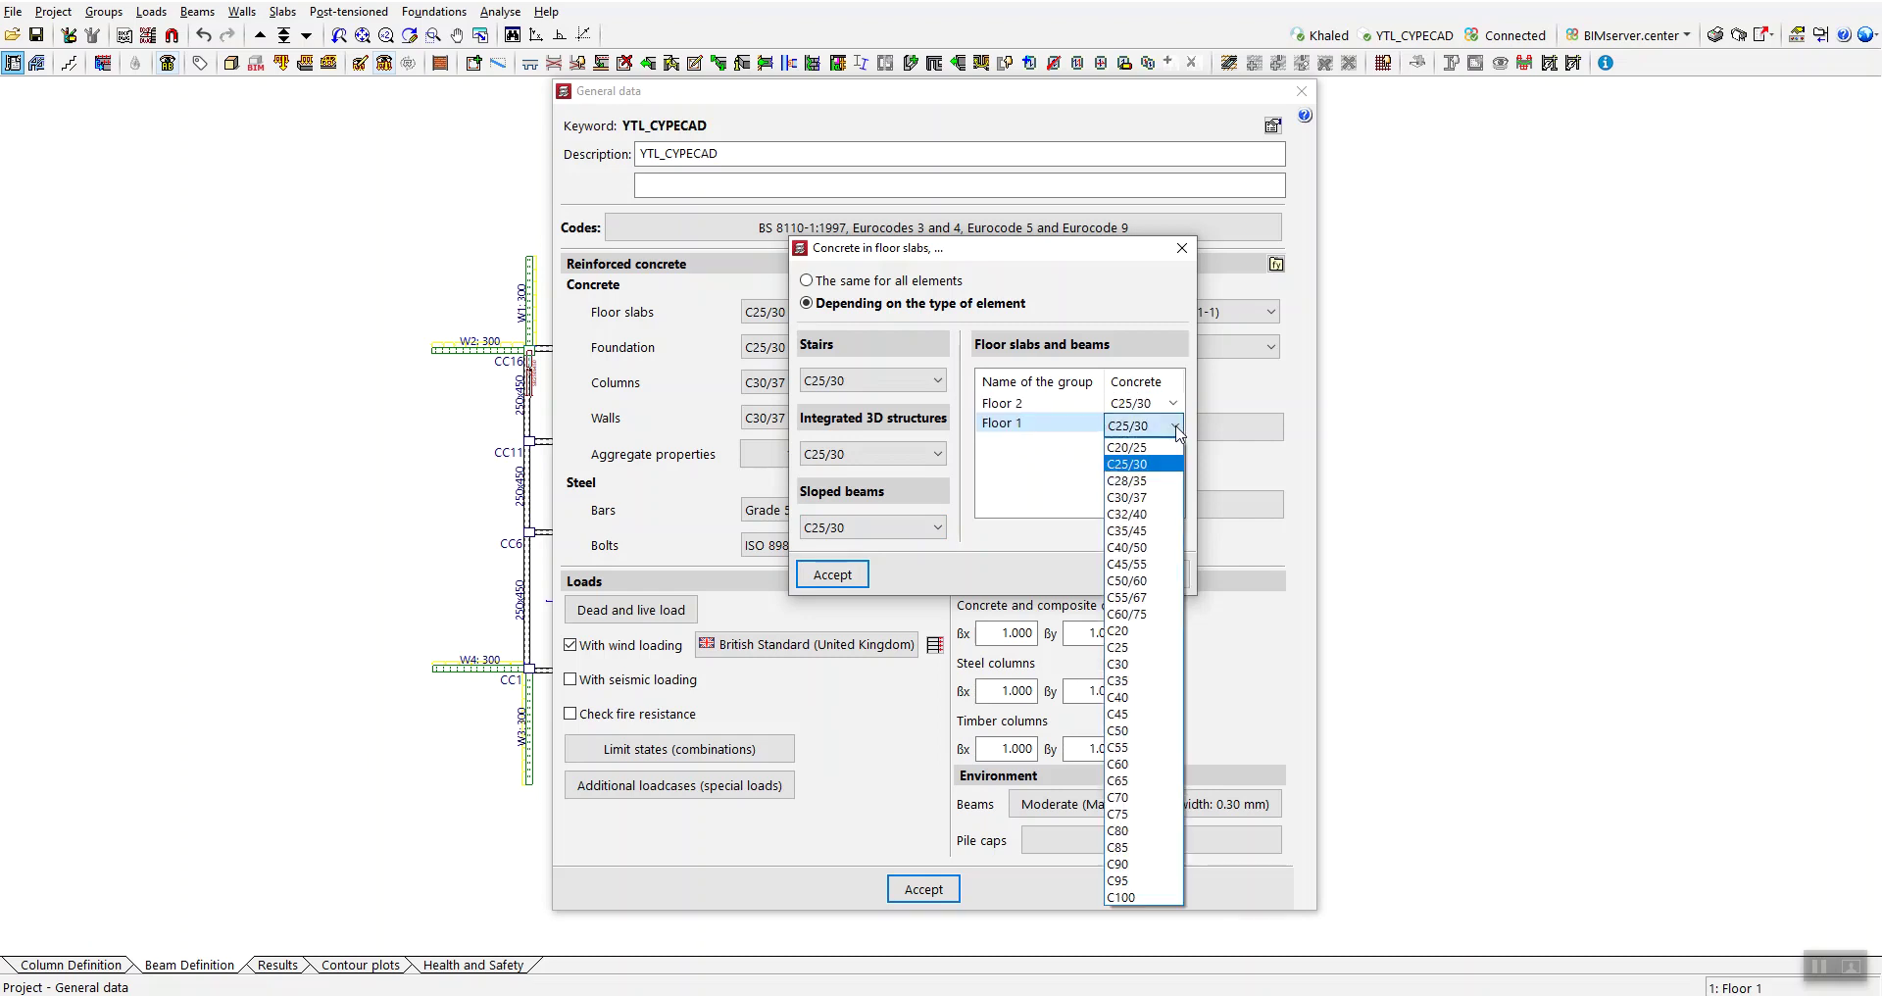
click(1065, 481)
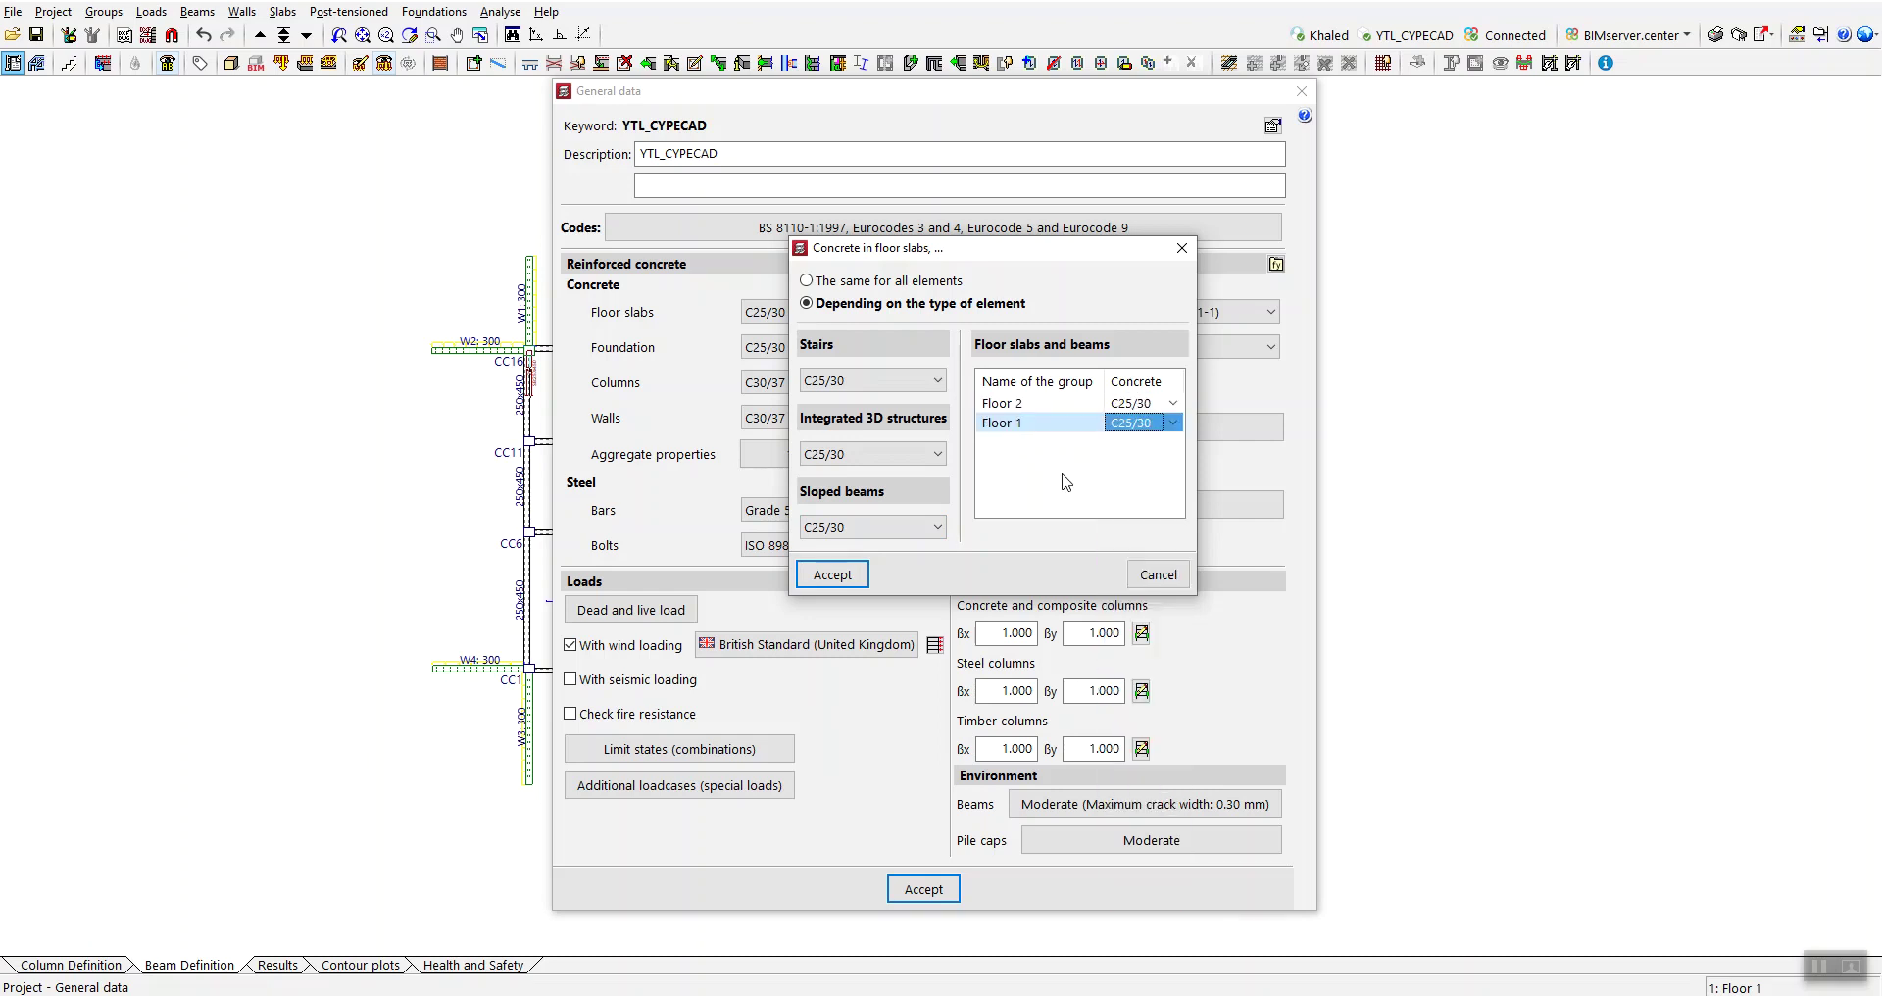
key(Return)
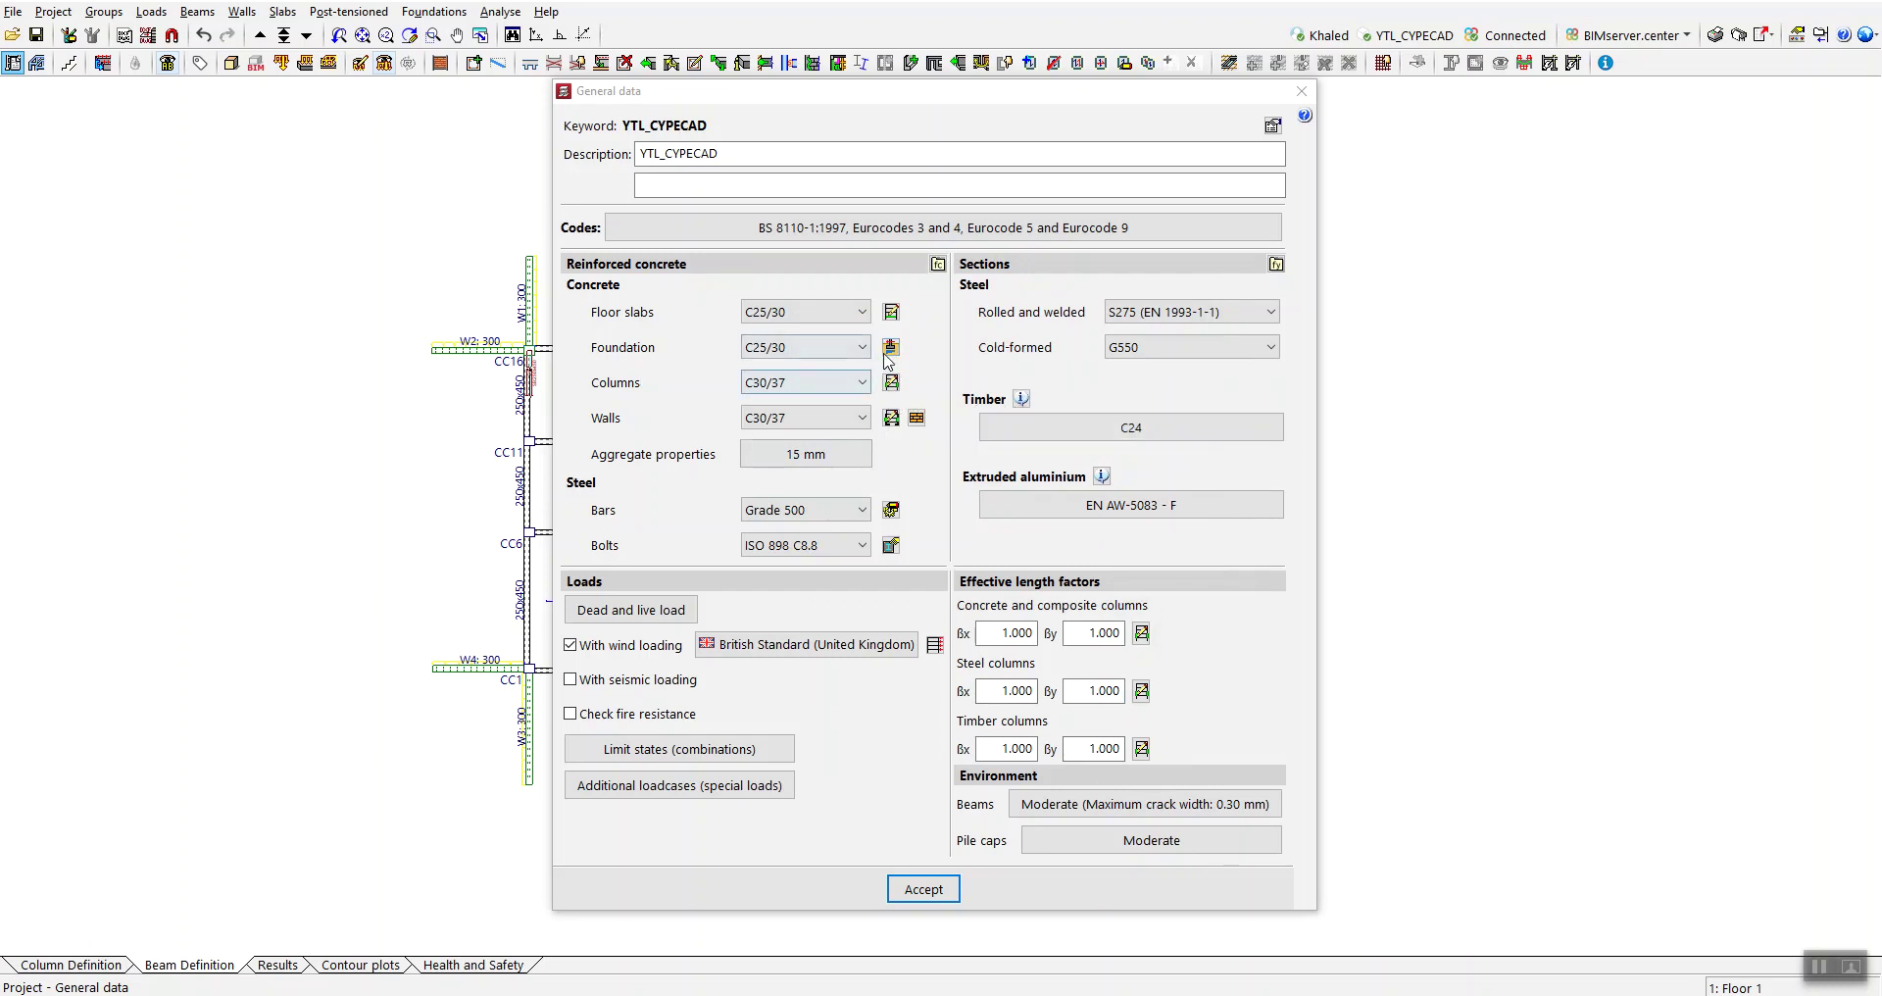
- Enable footing sliding verification for the foundation soil and examine the adherence, friction angle and allowable bearing pressure values
click(891, 348)
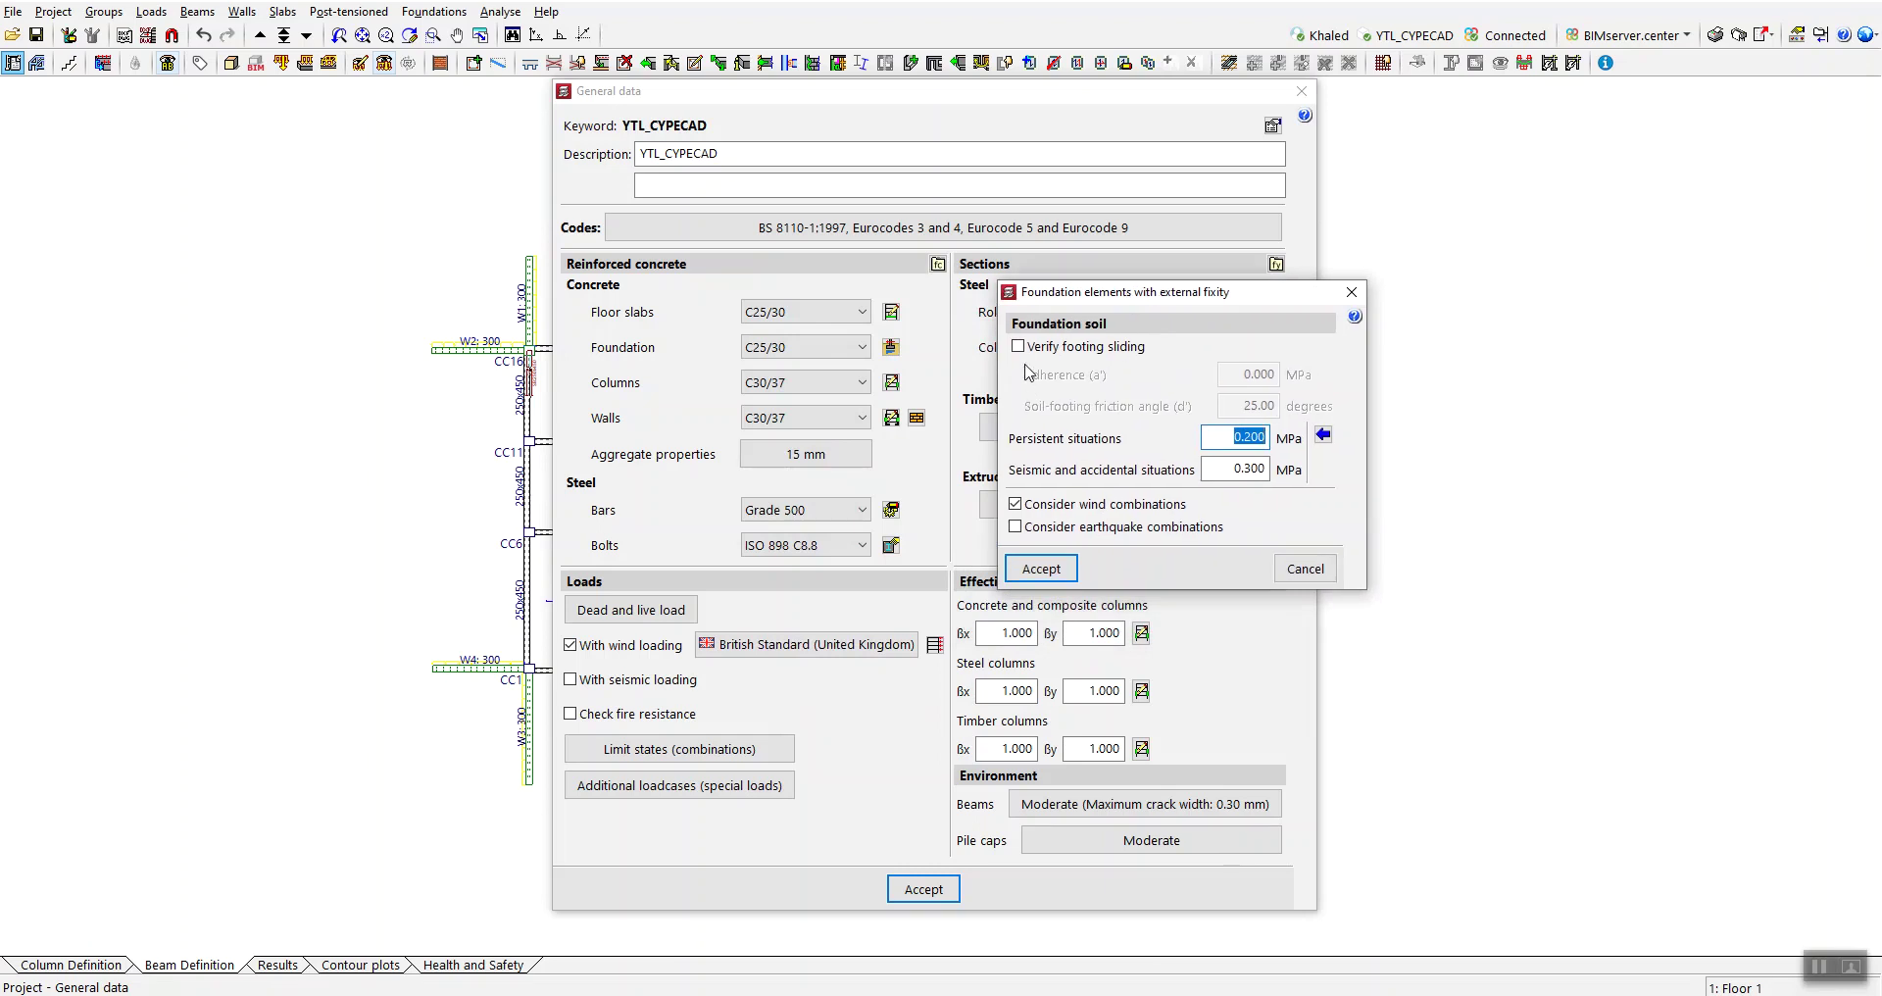
click(1025, 349)
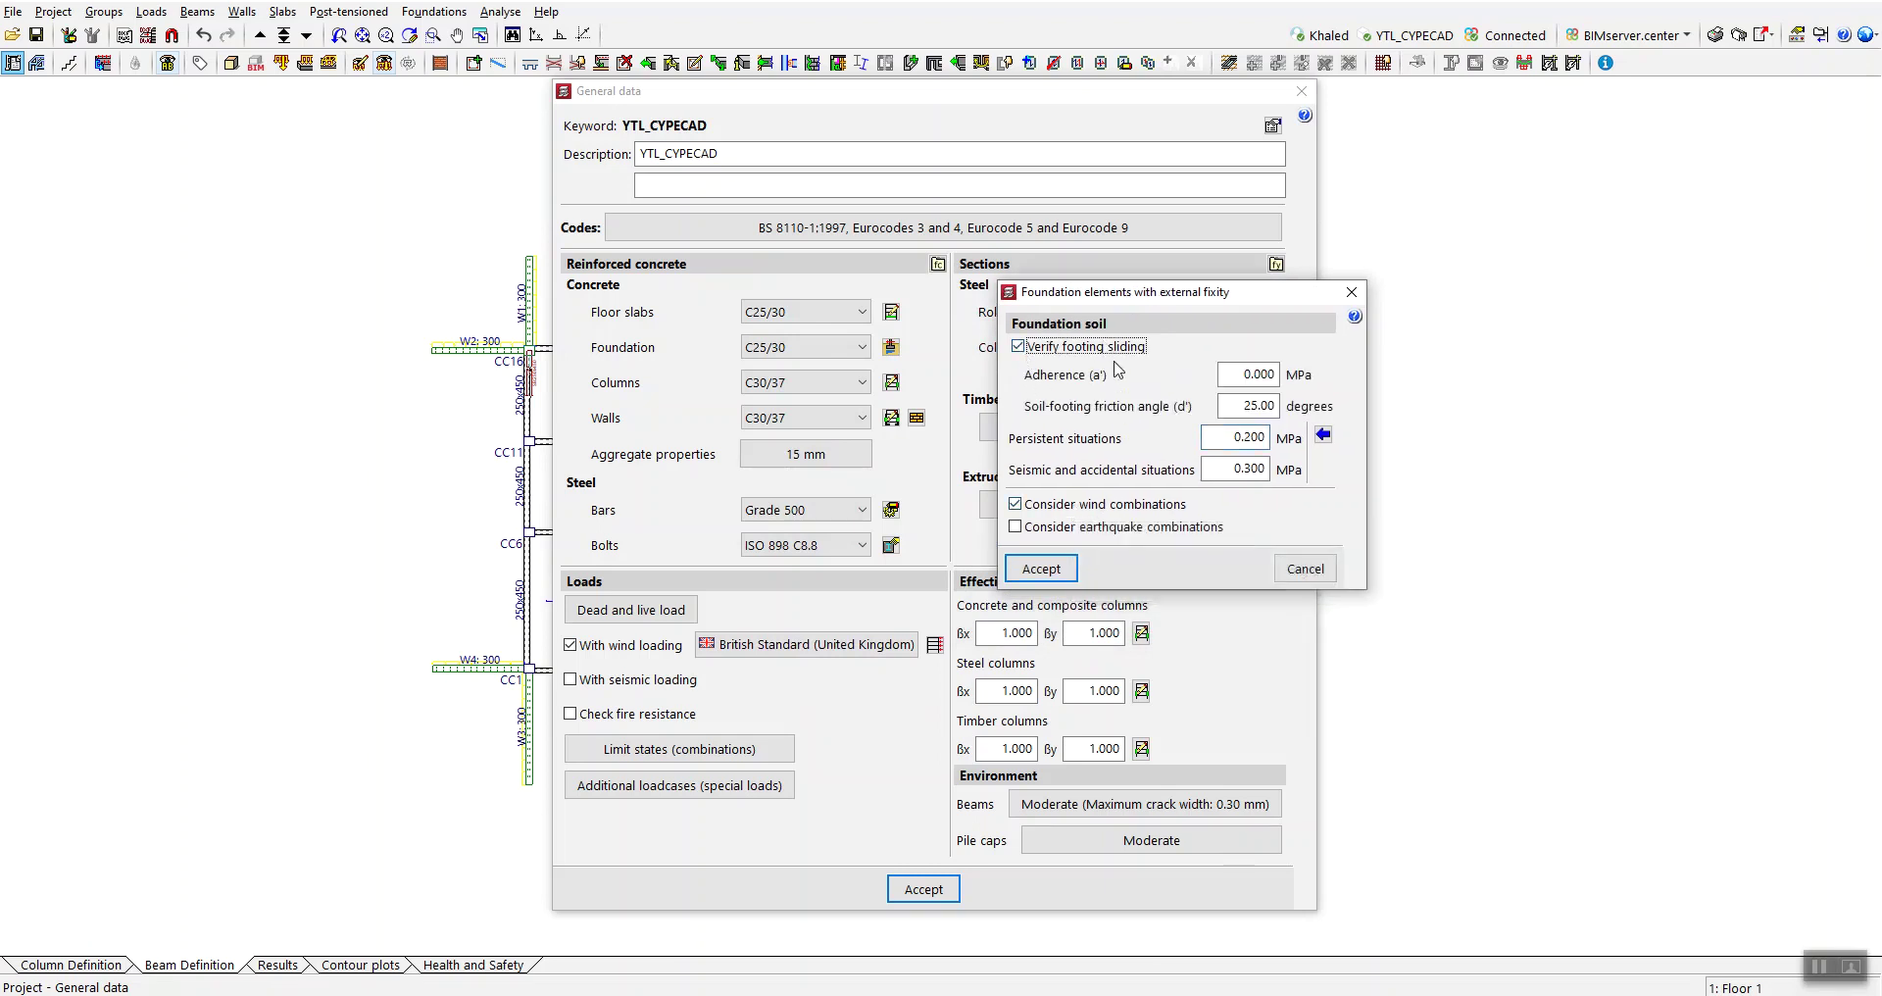
click(1245, 373)
click(1274, 406)
click(1271, 437)
click(1226, 472)
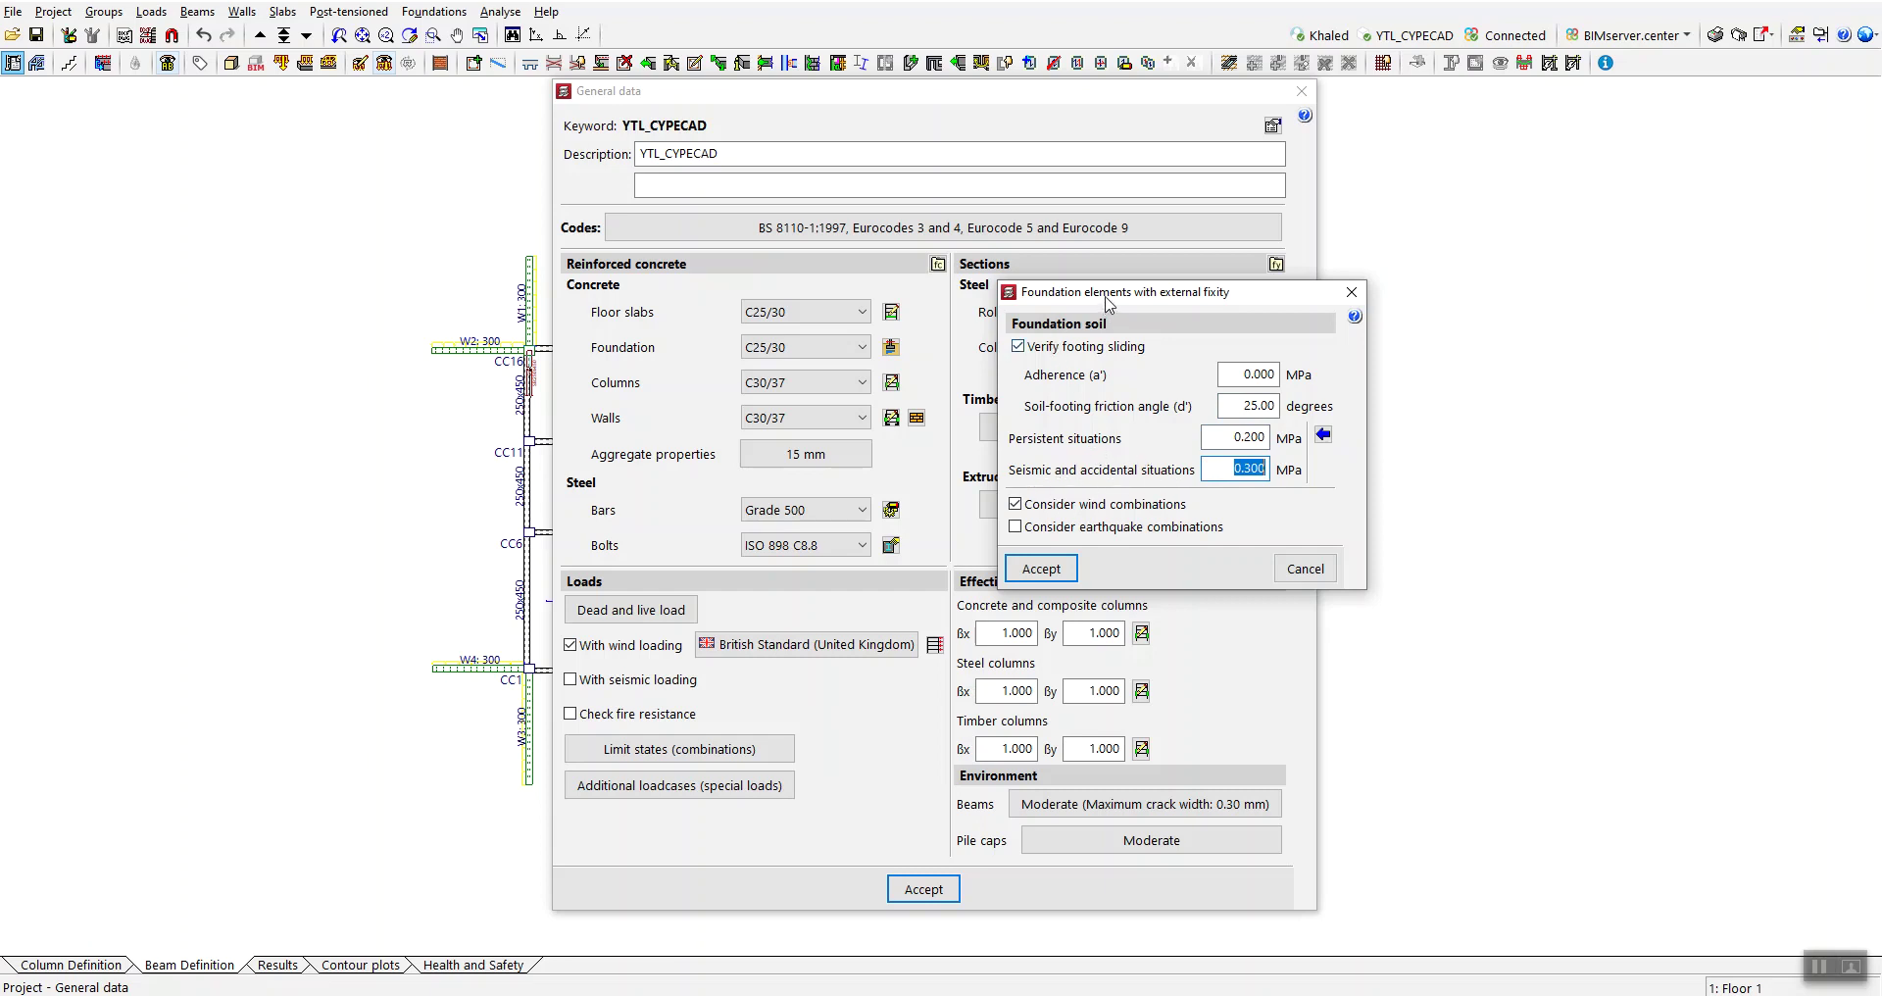
drag(1108, 302, 1014, 264)
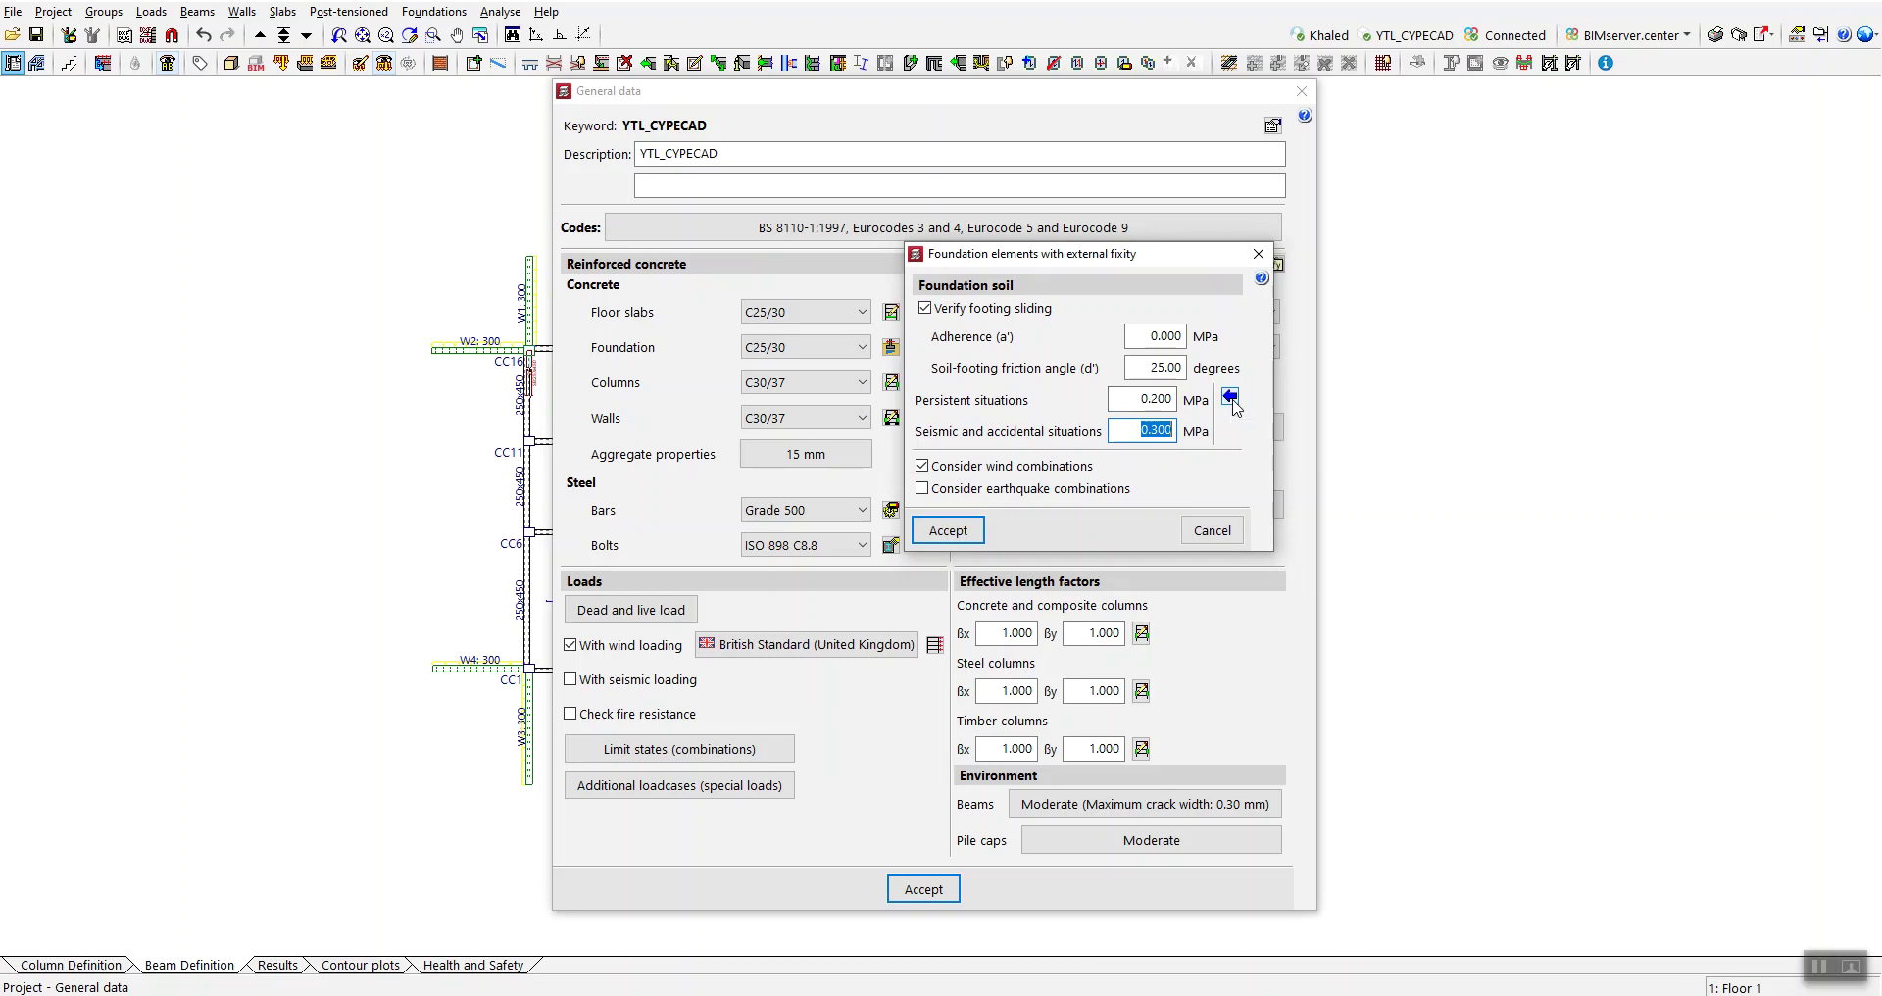
- Review the typical bearing pressures for gravel, dense sand, medium dense sand and loose sand, cancelling the import
click(1230, 397)
drag(1015, 443, 732, 284)
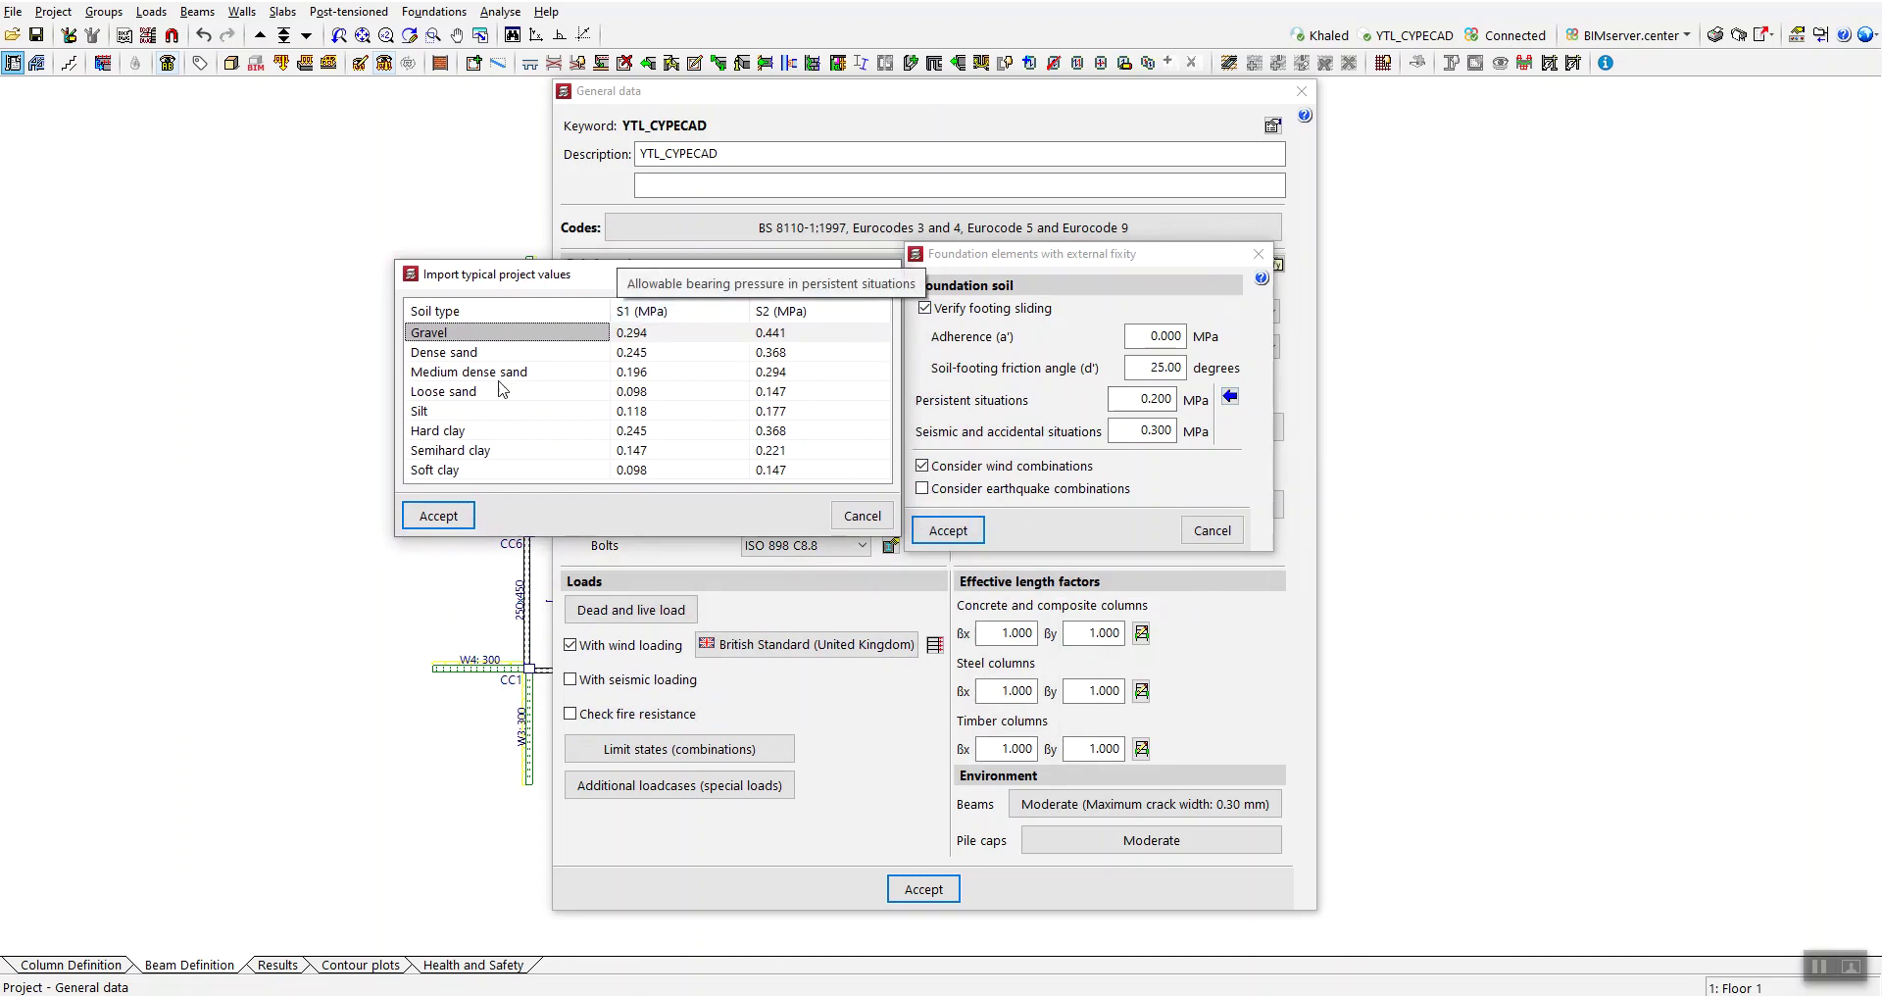
click(435, 355)
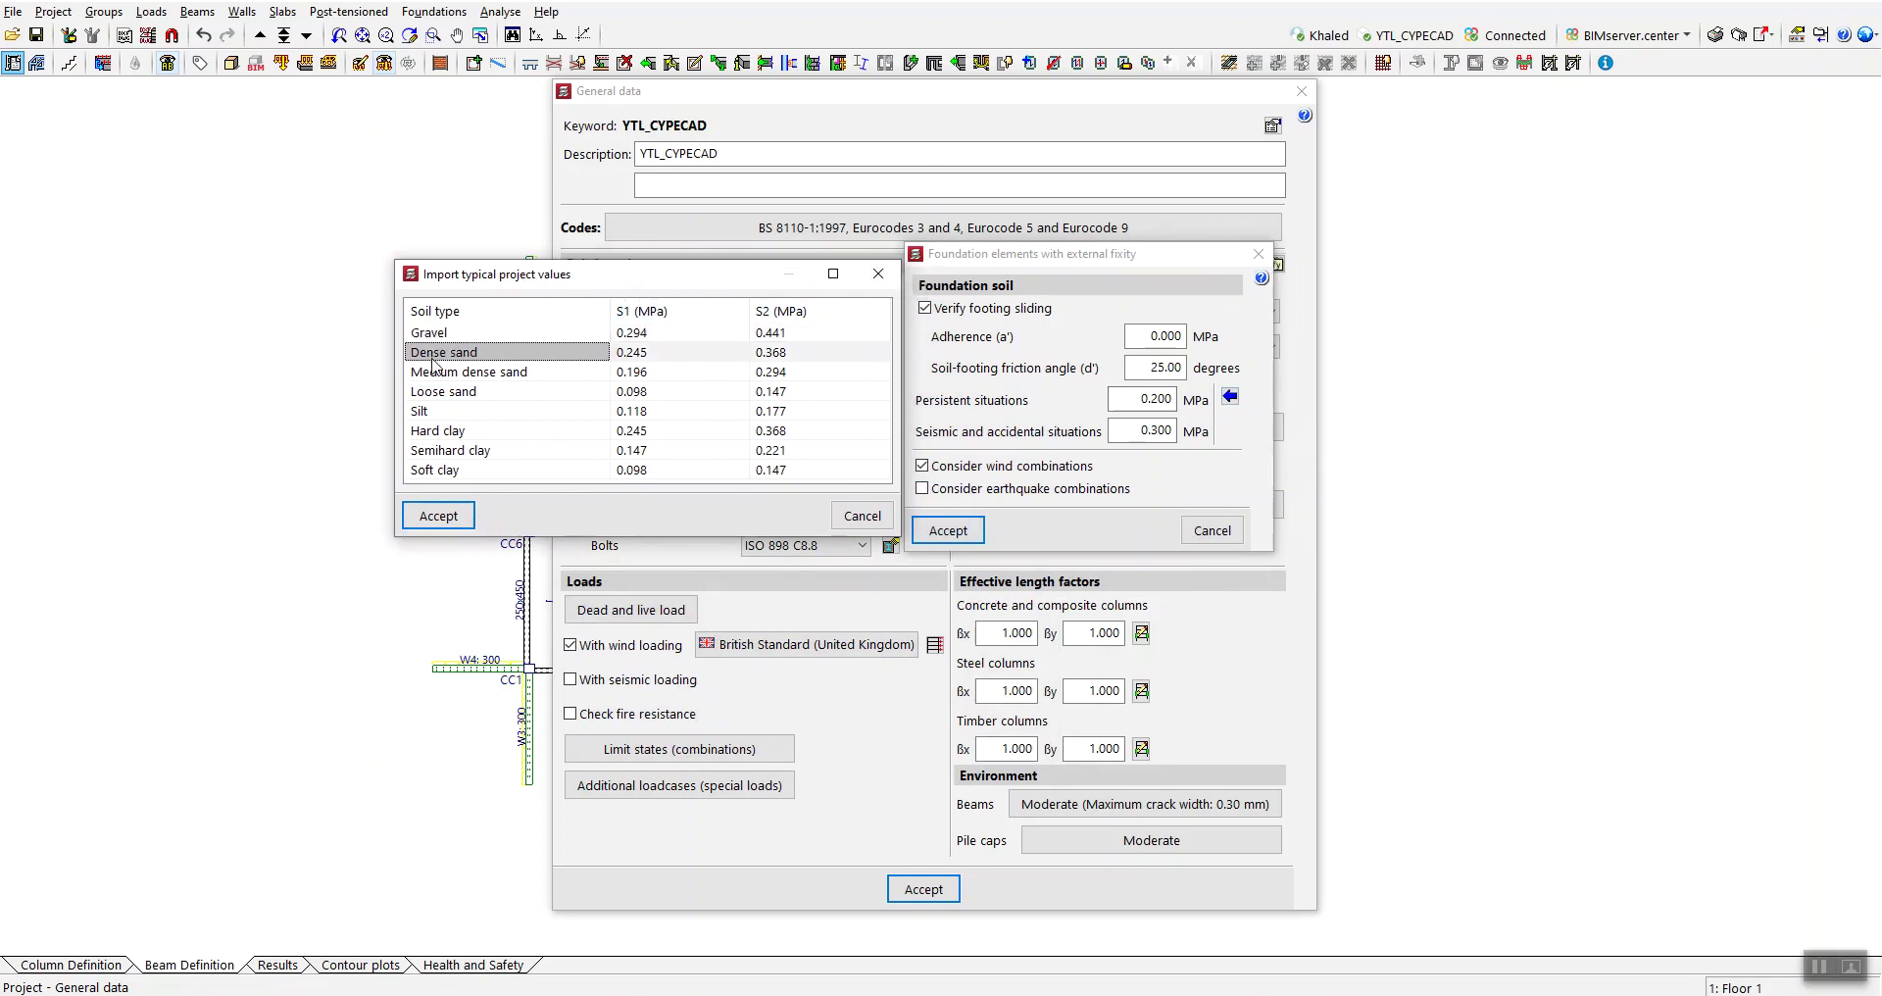
click(429, 335)
click(429, 355)
click(436, 374)
click(451, 392)
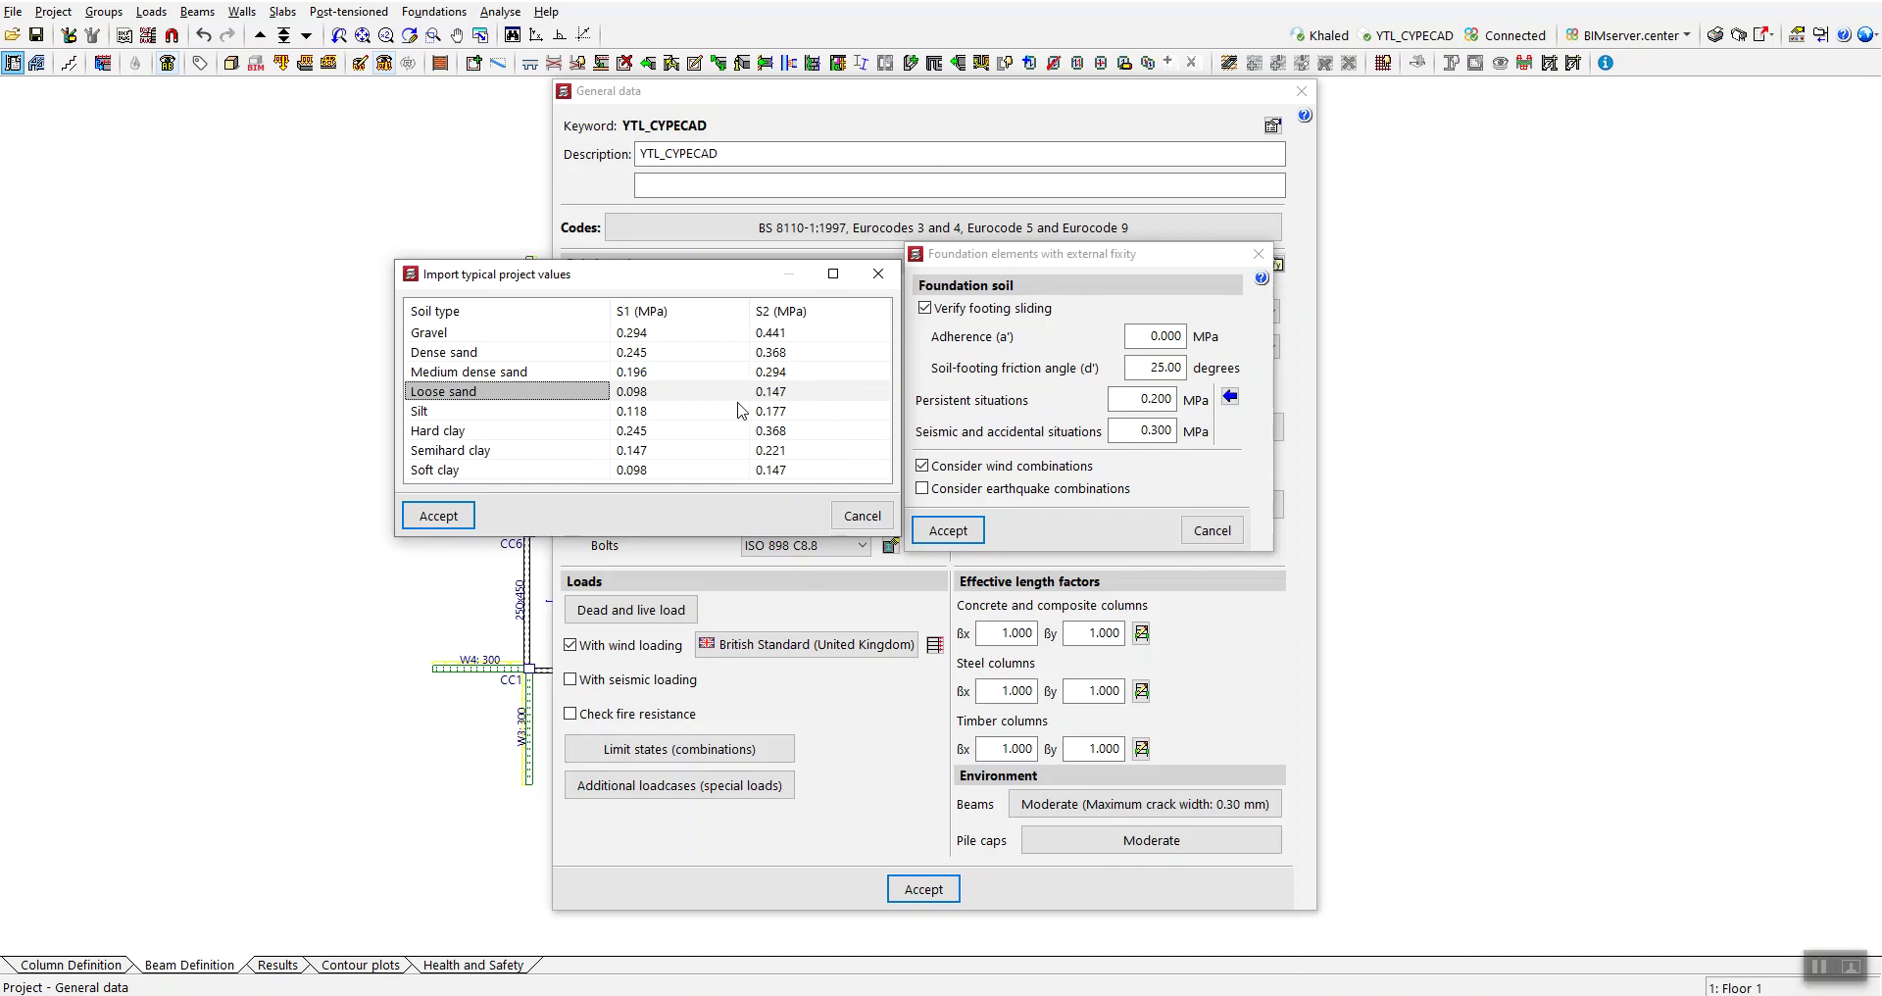
click(863, 516)
- Turn off wind combinations and footing sliding verification, closing the foundation soil settings without accepting
drag(1103, 255, 1078, 213)
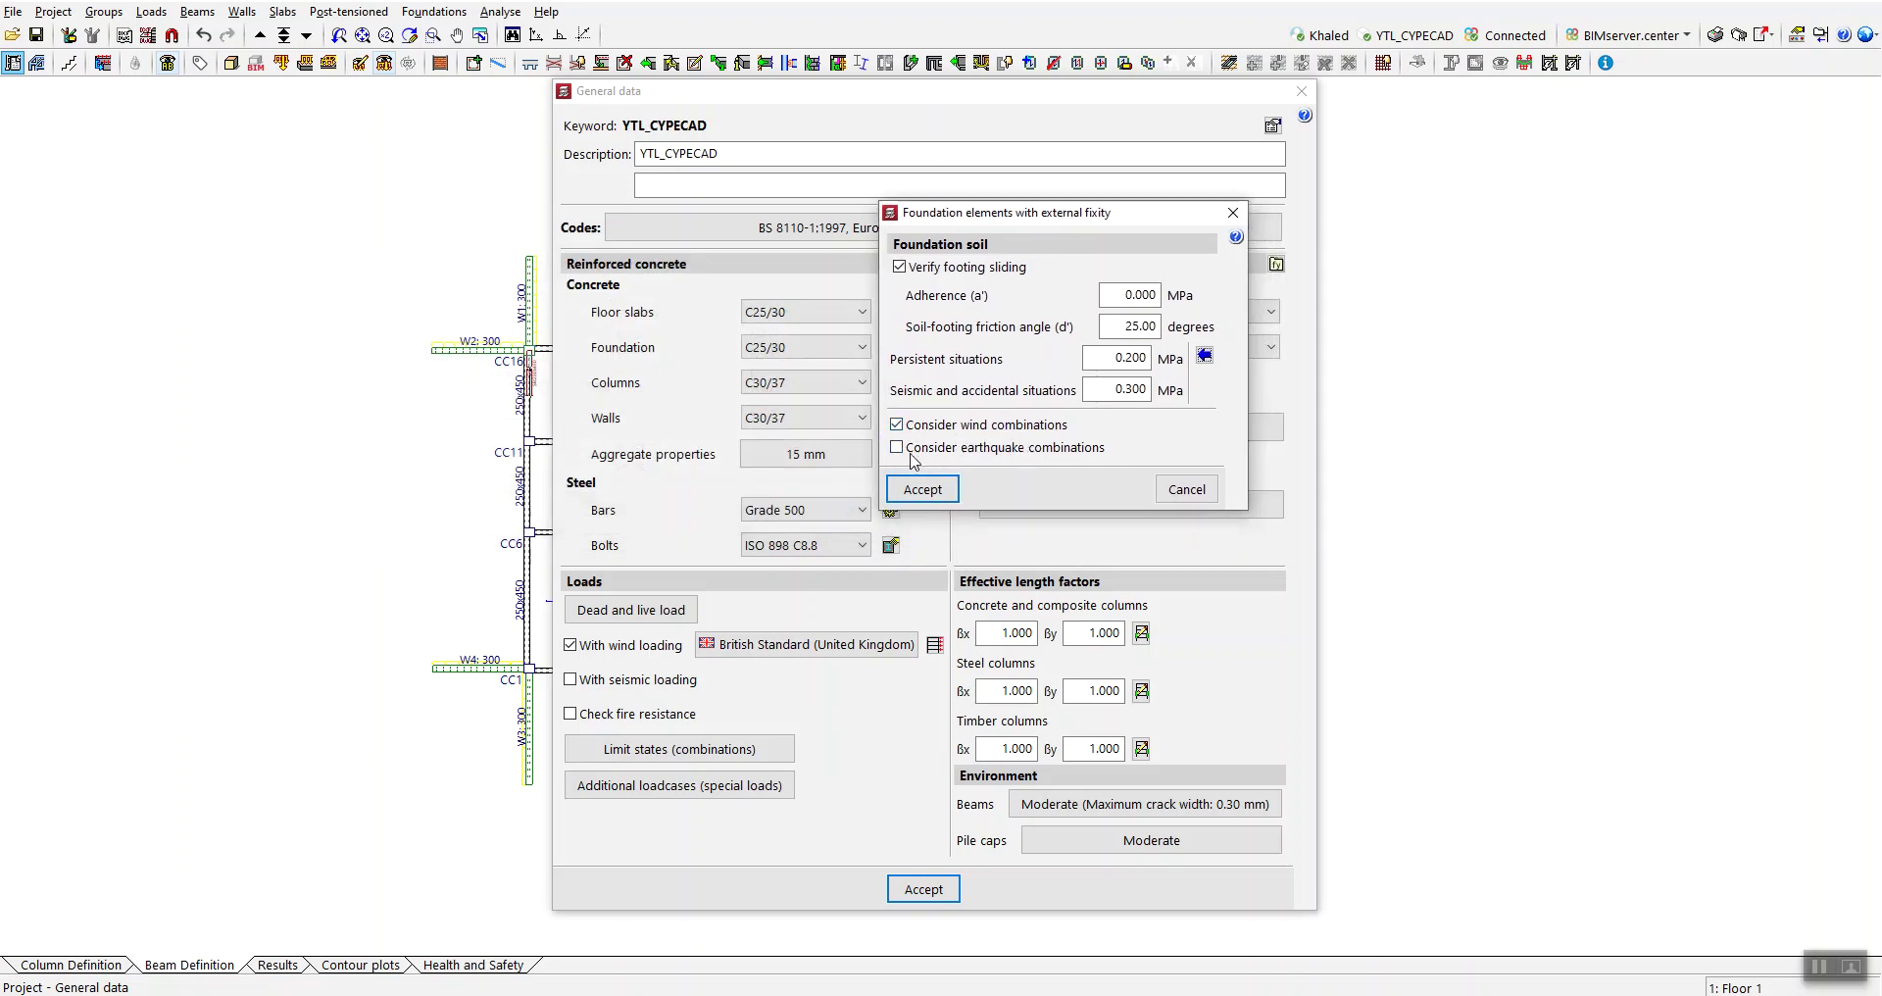
mouse_move(917, 462)
click(902, 427)
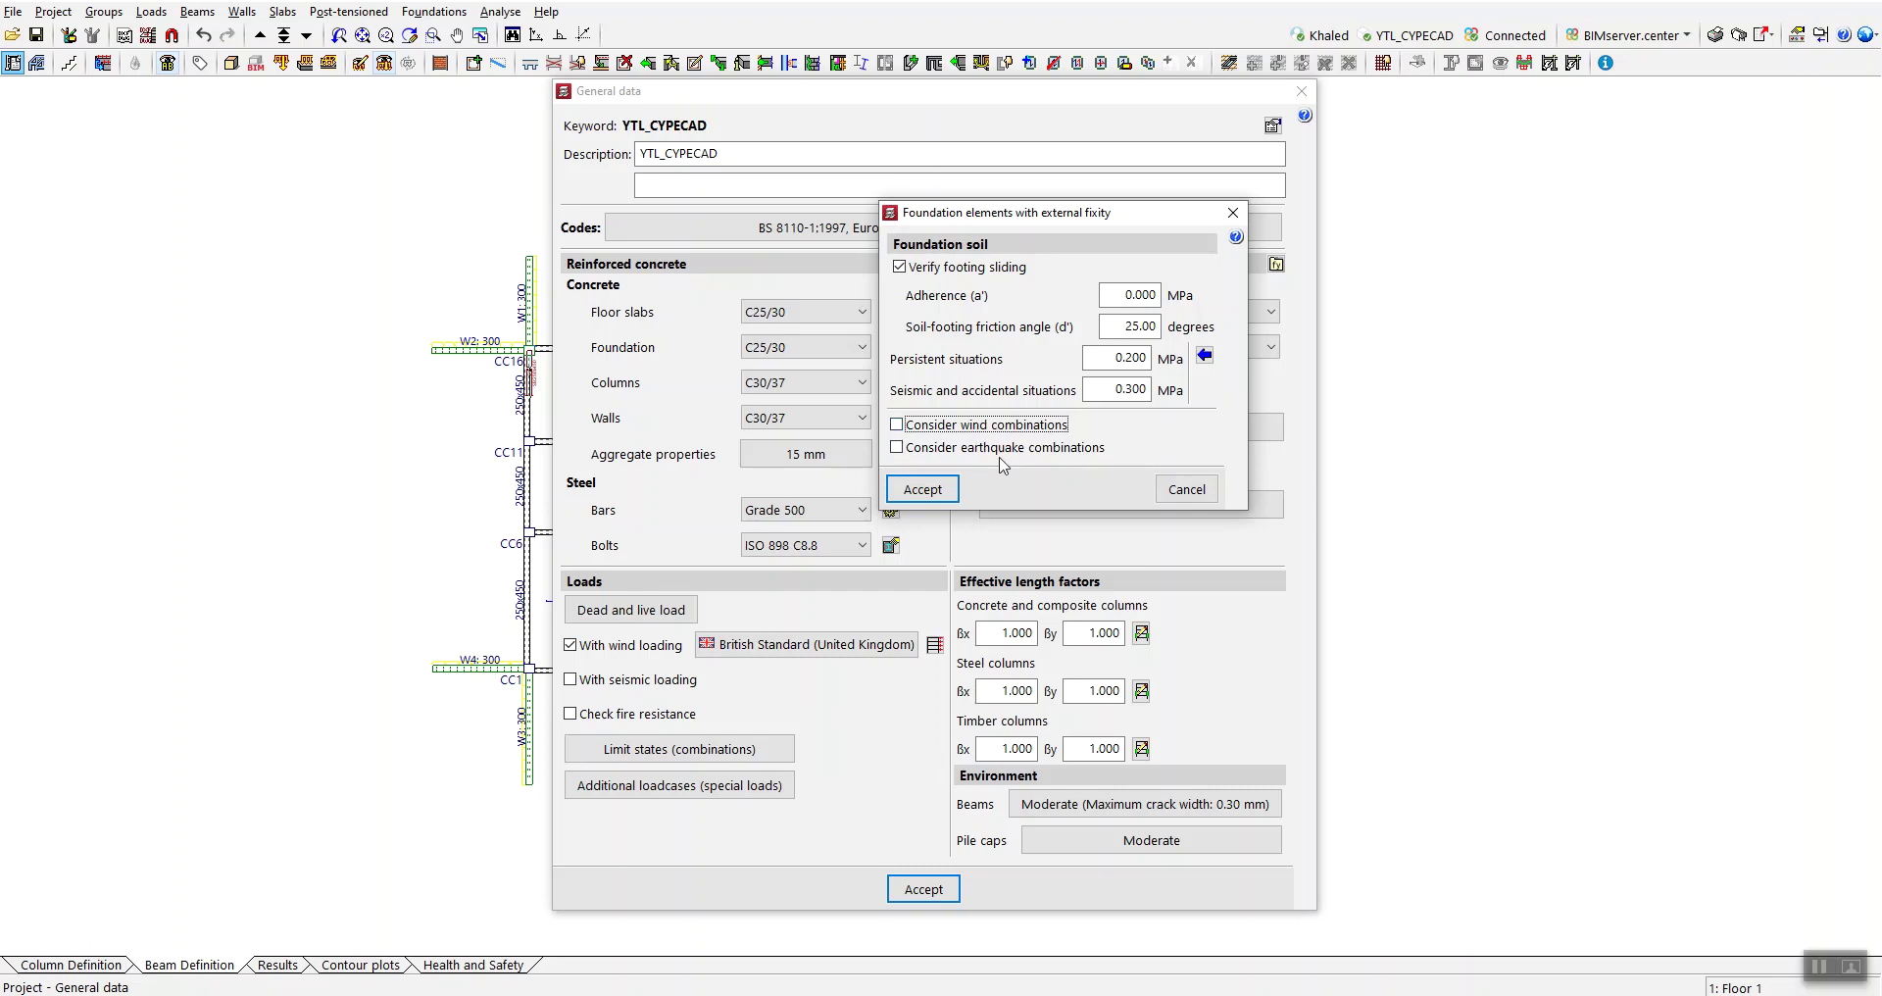
click(900, 267)
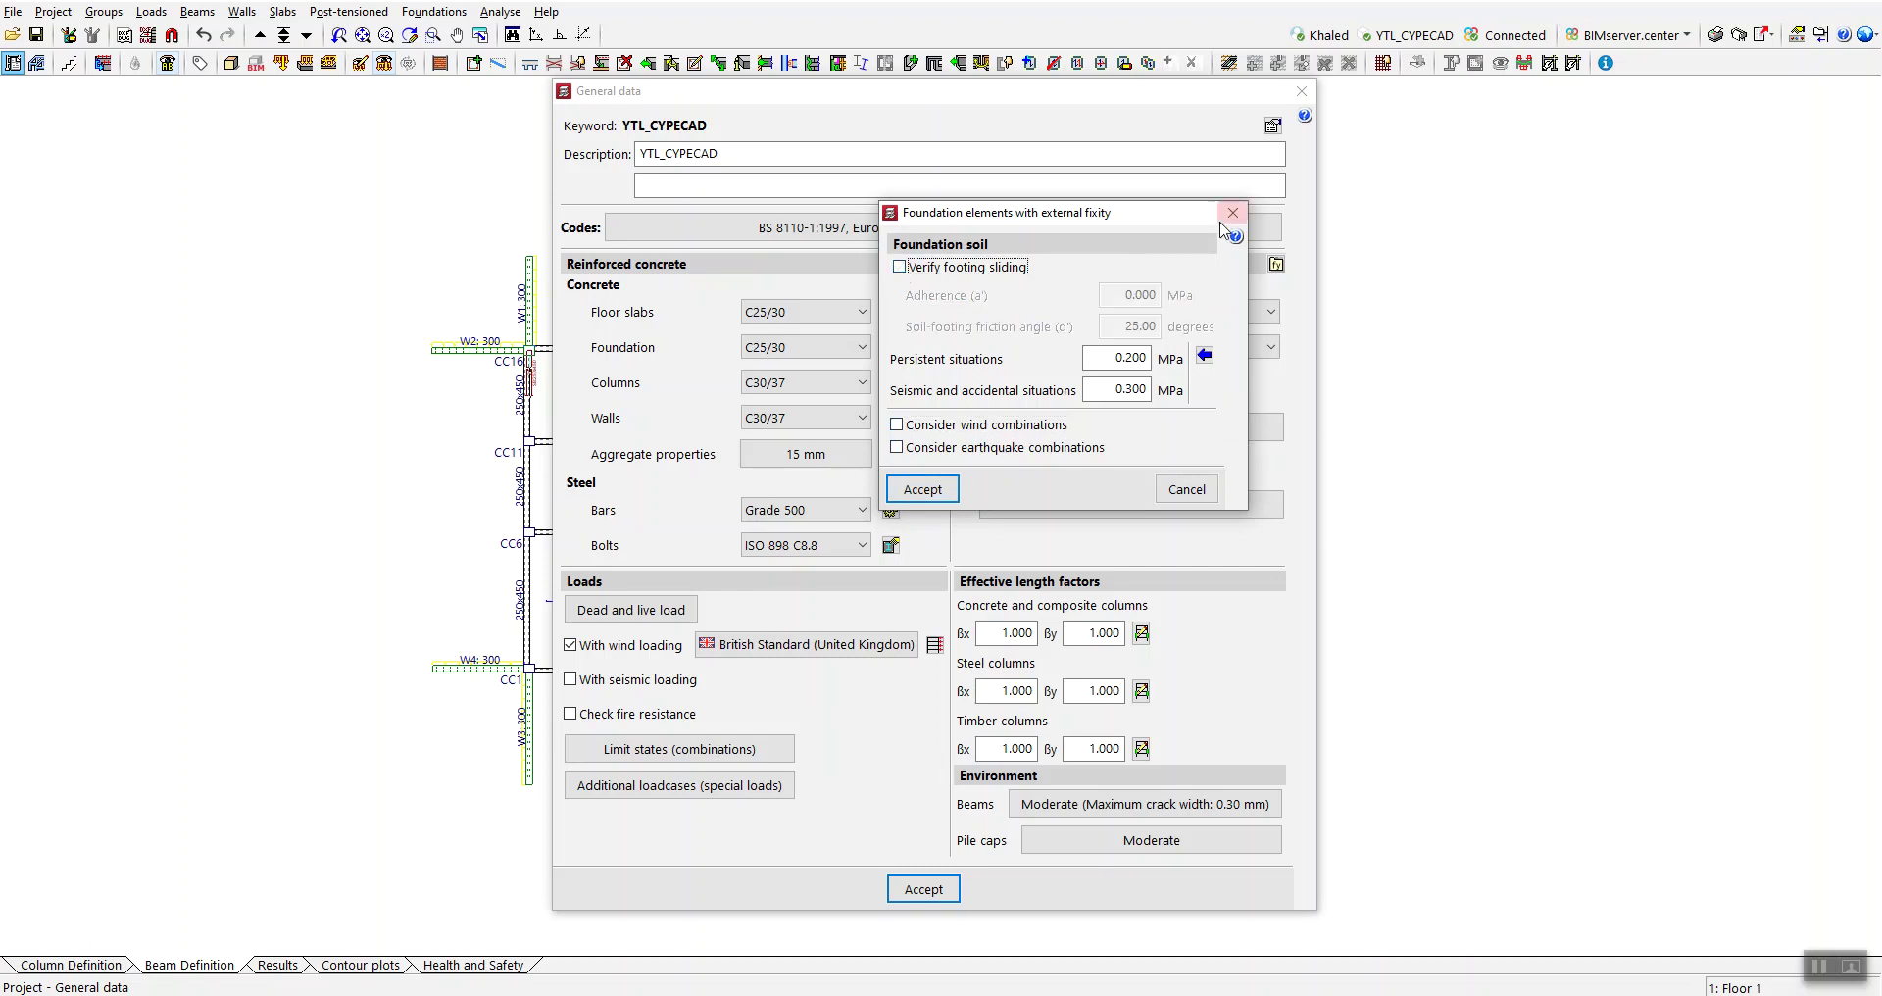
click(1231, 214)
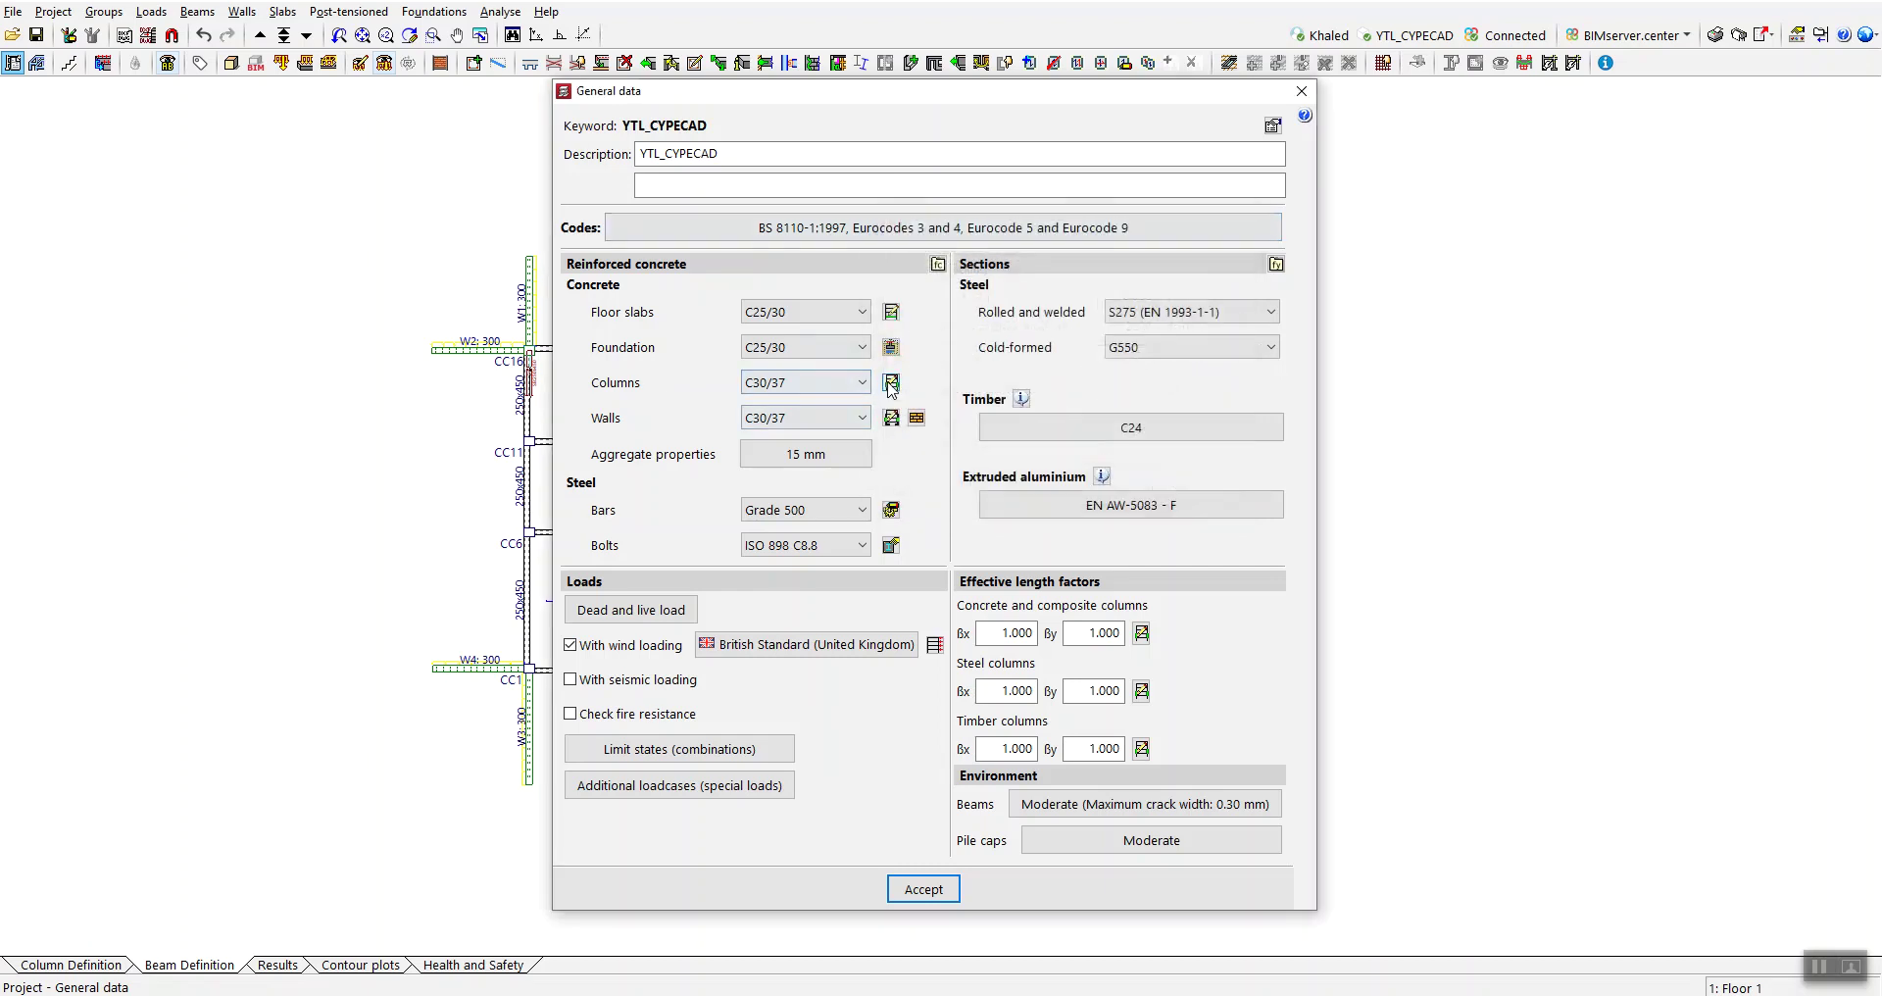
- Review the concrete grade options for the columns on floors 2 and 1
click(891, 383)
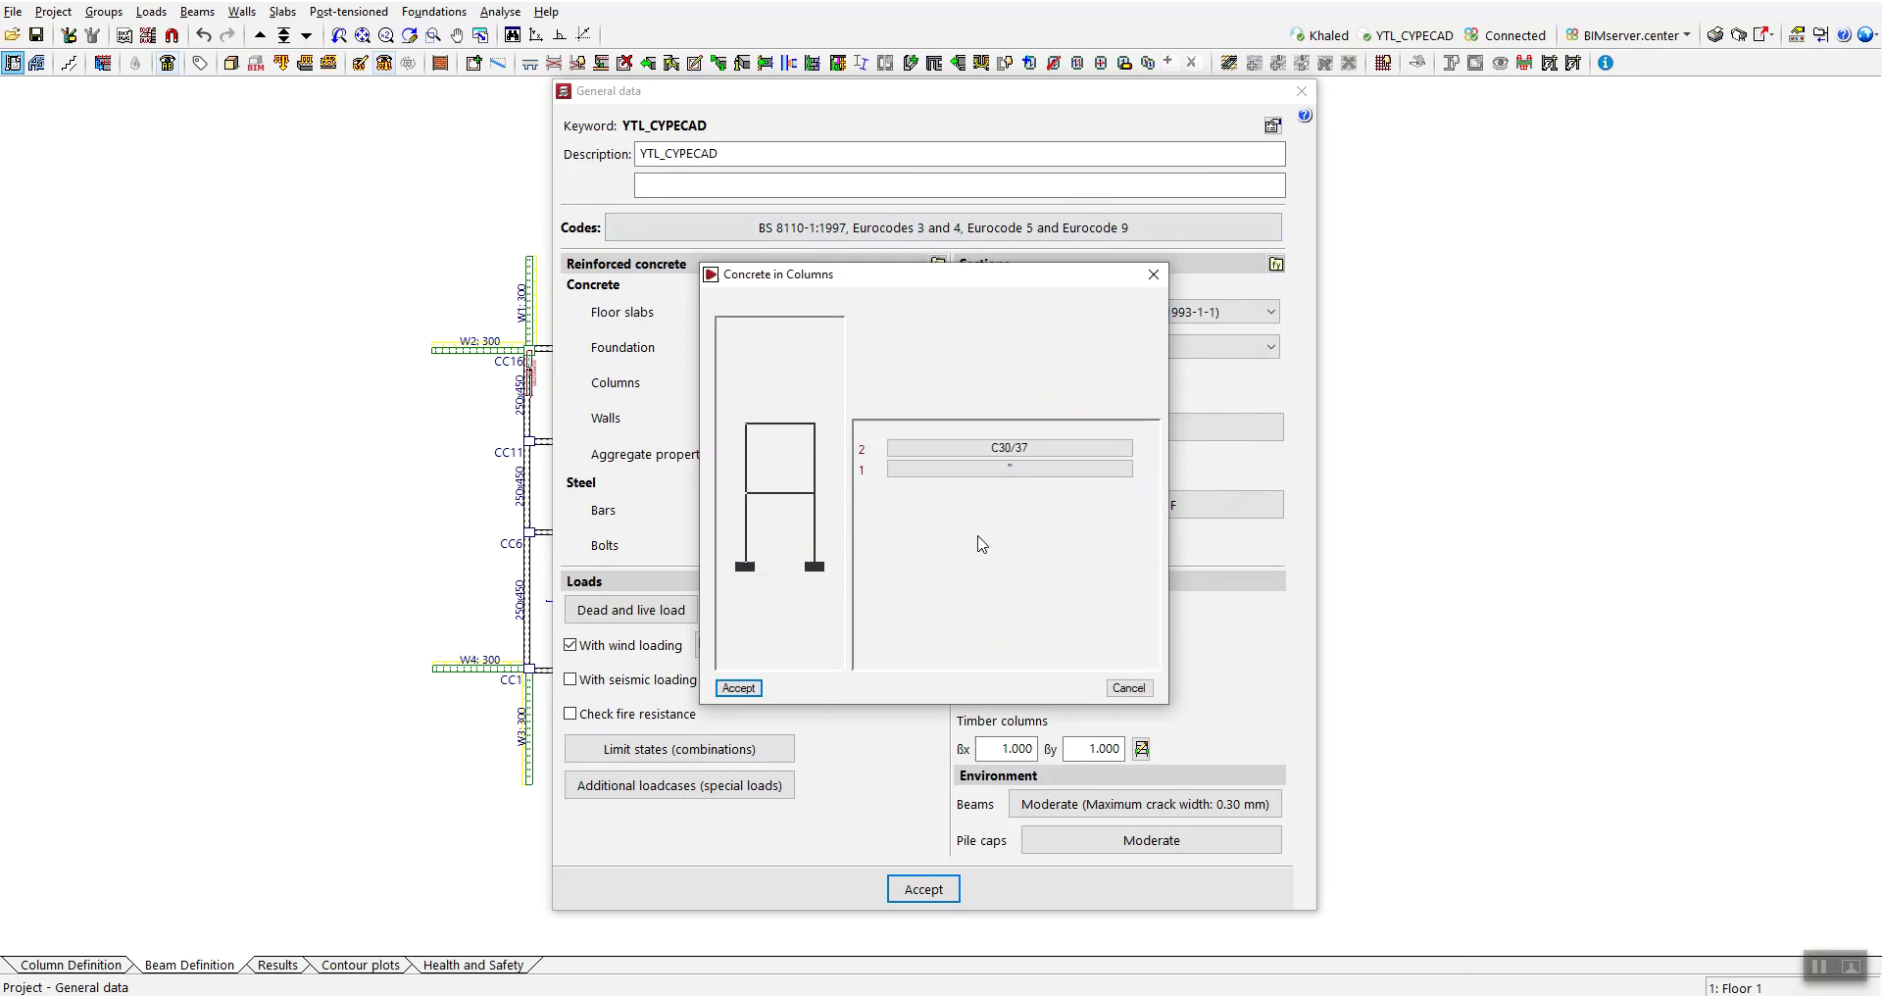
drag(1004, 280, 1007, 228)
click(1033, 400)
click(1031, 396)
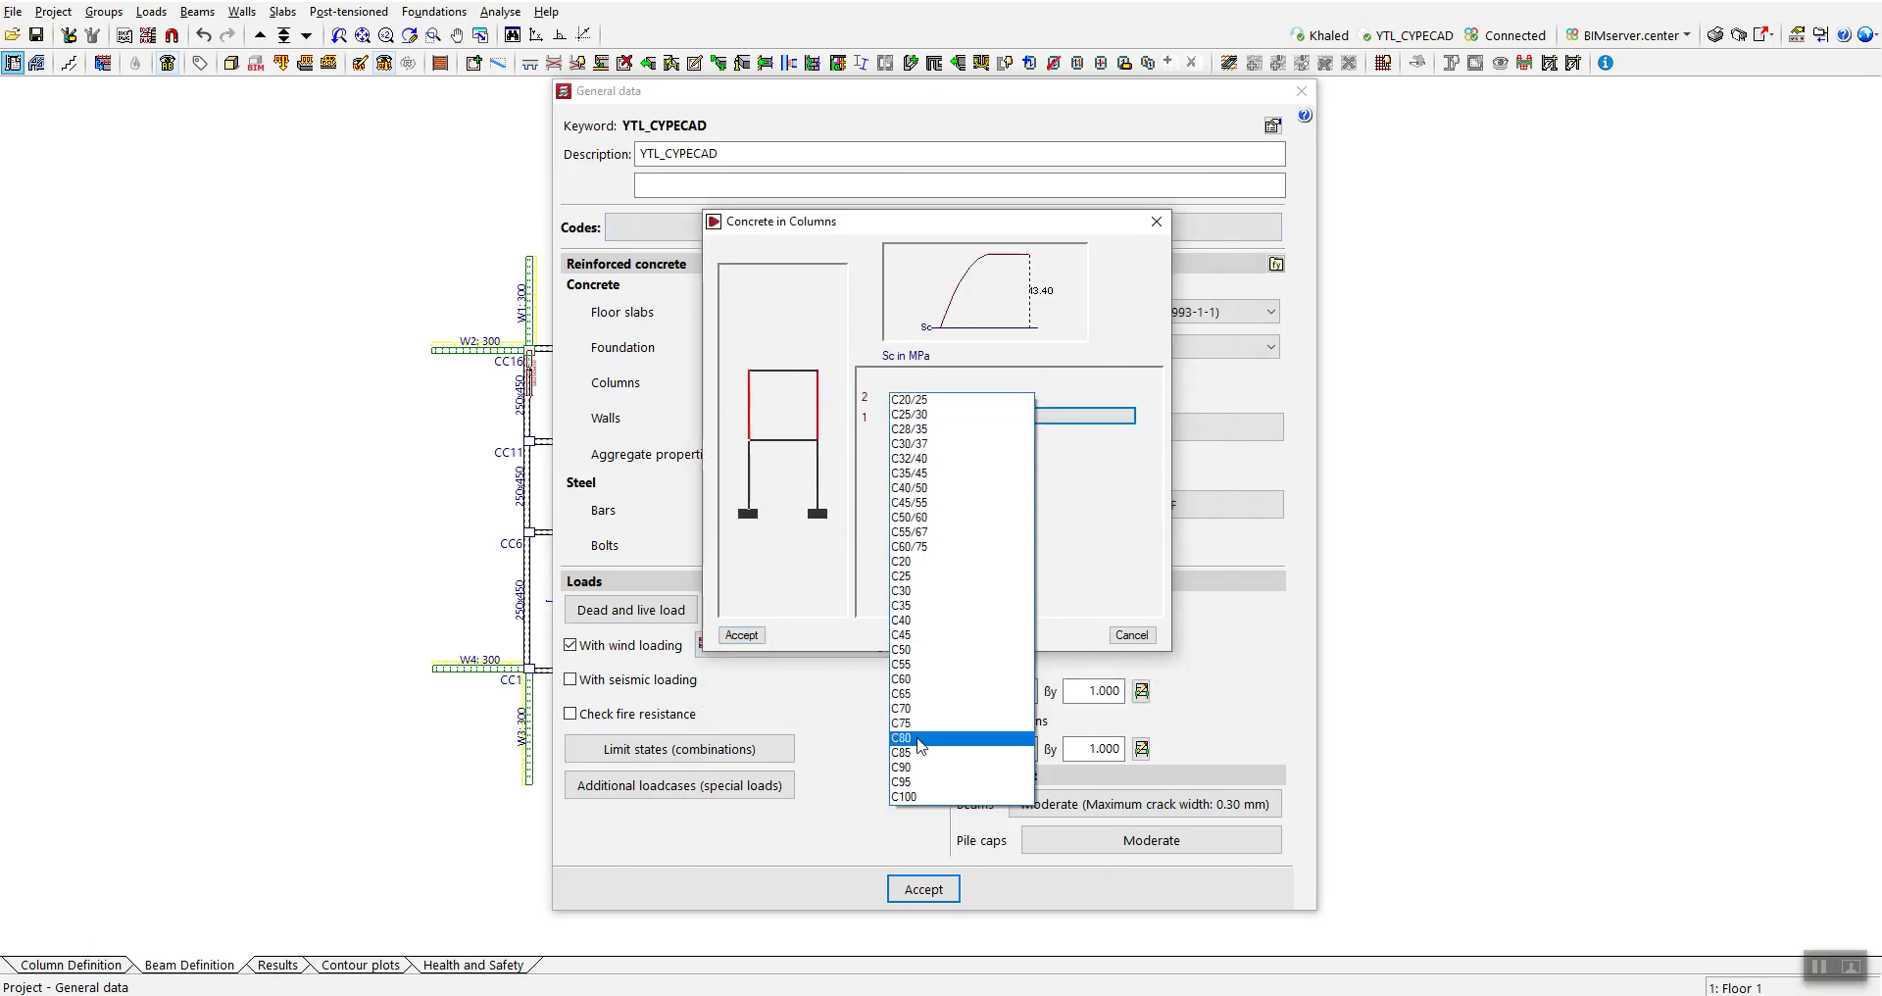
click(1078, 502)
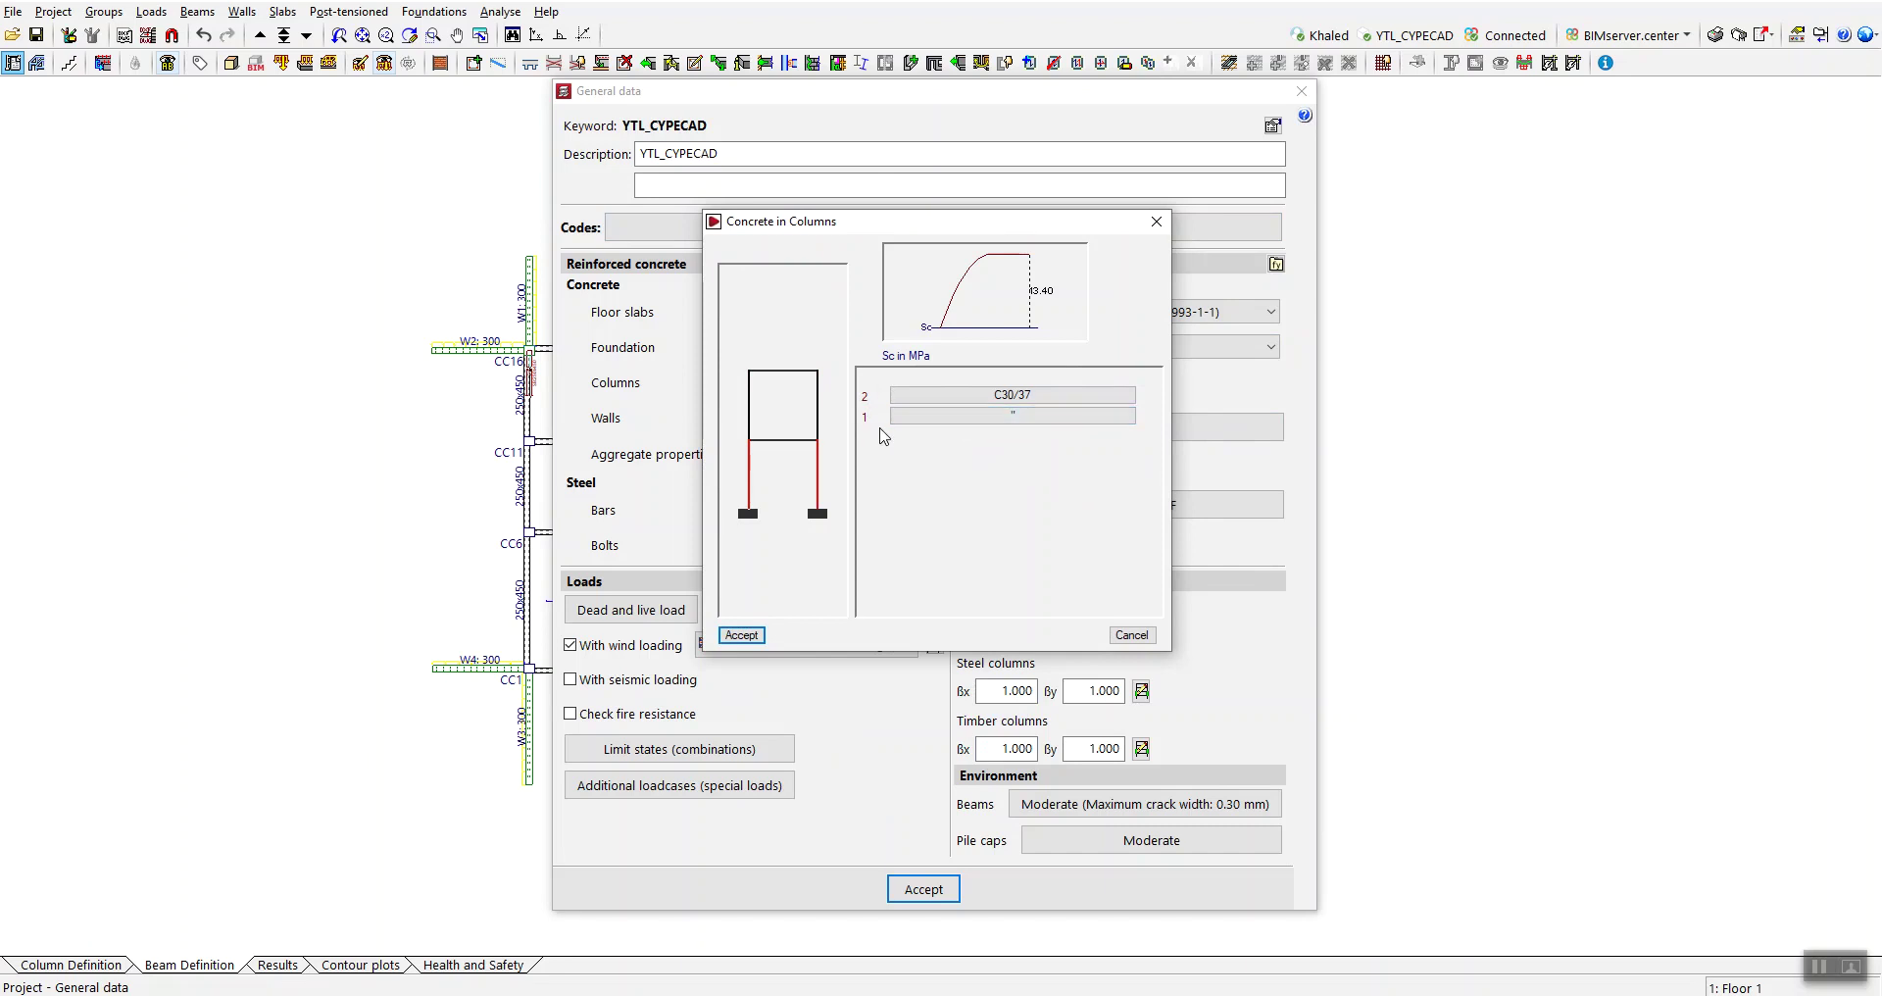
click(1022, 417)
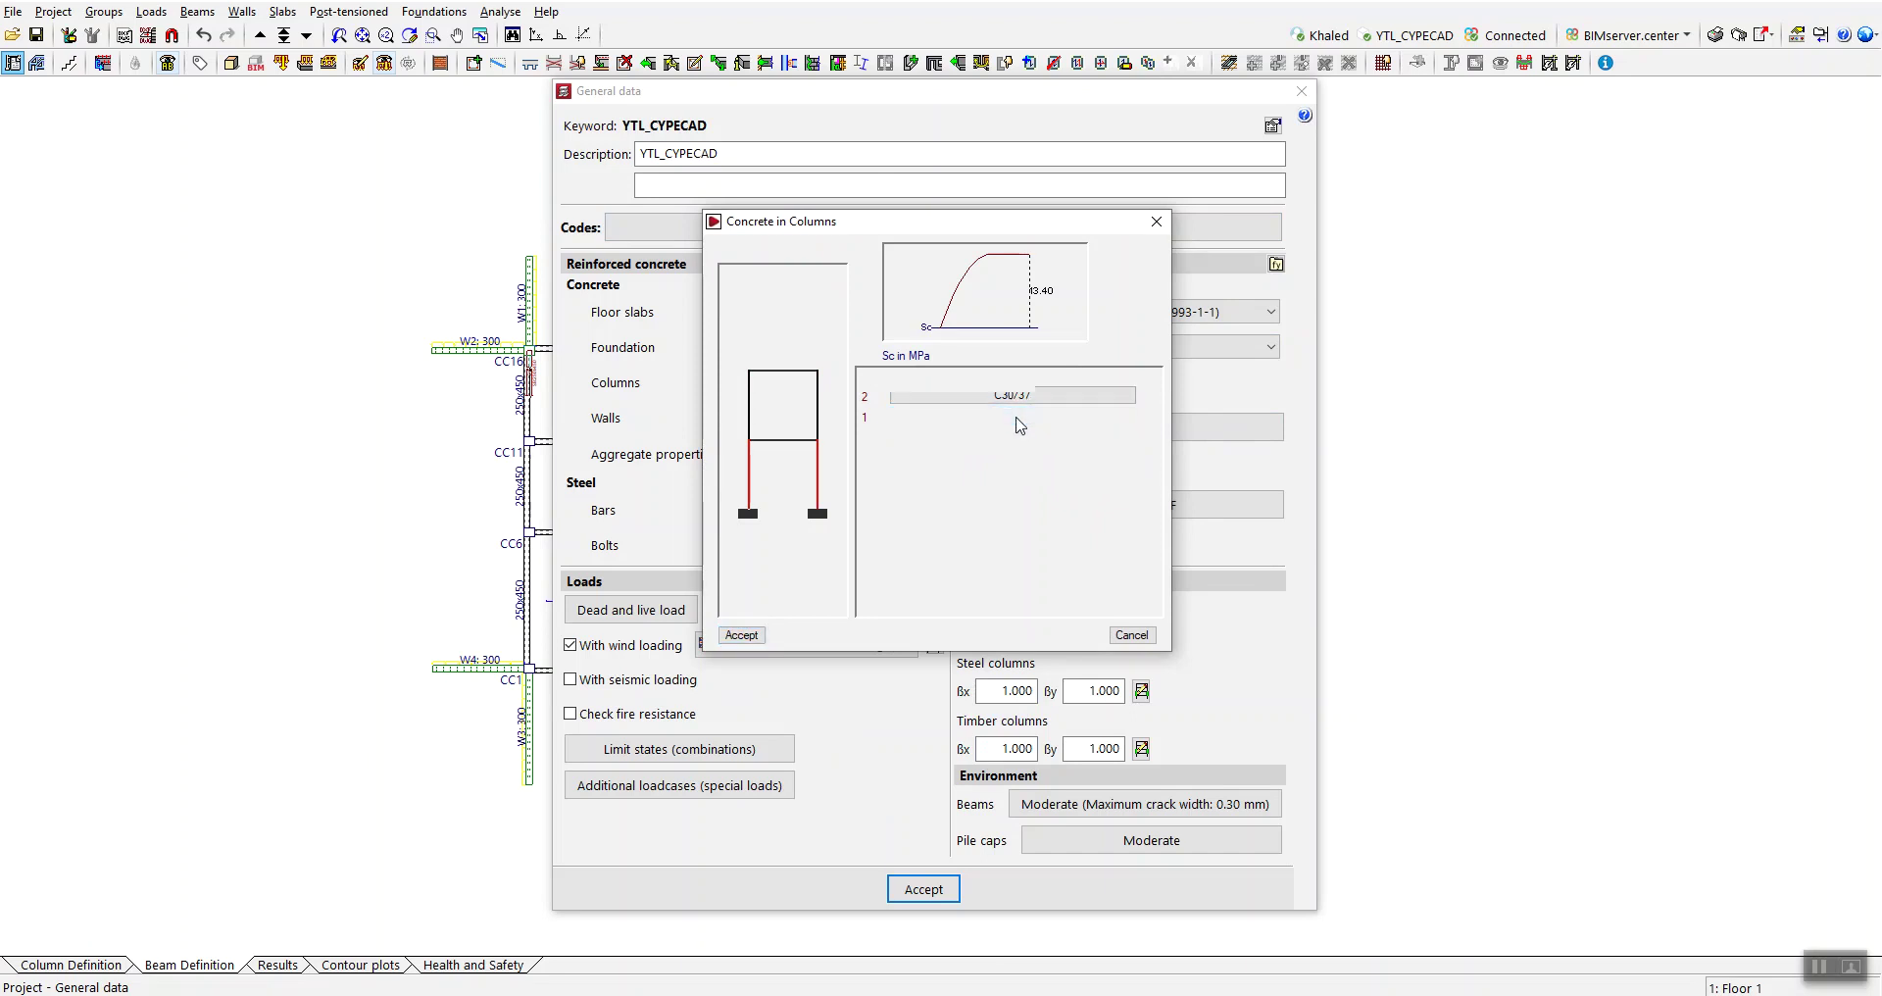
click(1052, 446)
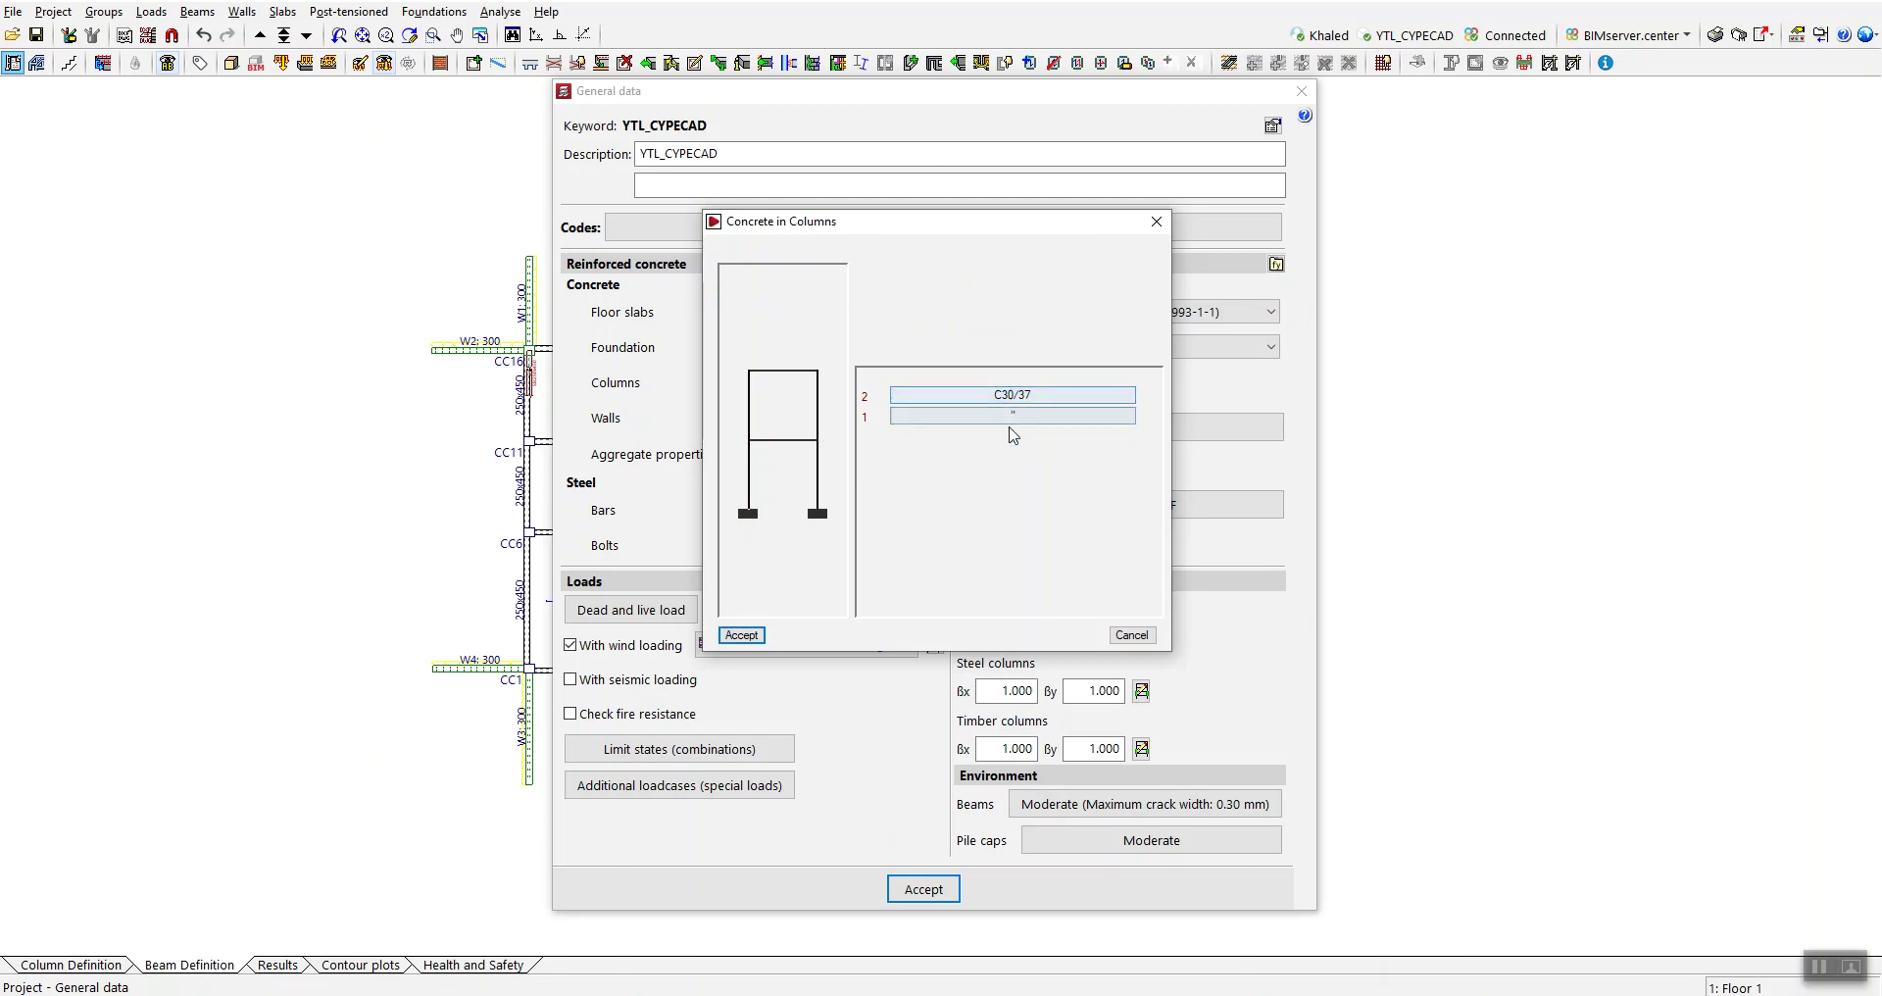
- Switch the floor 1 column concrete to C20 and back to C30/37, accepting the column concrete settings
click(1018, 419)
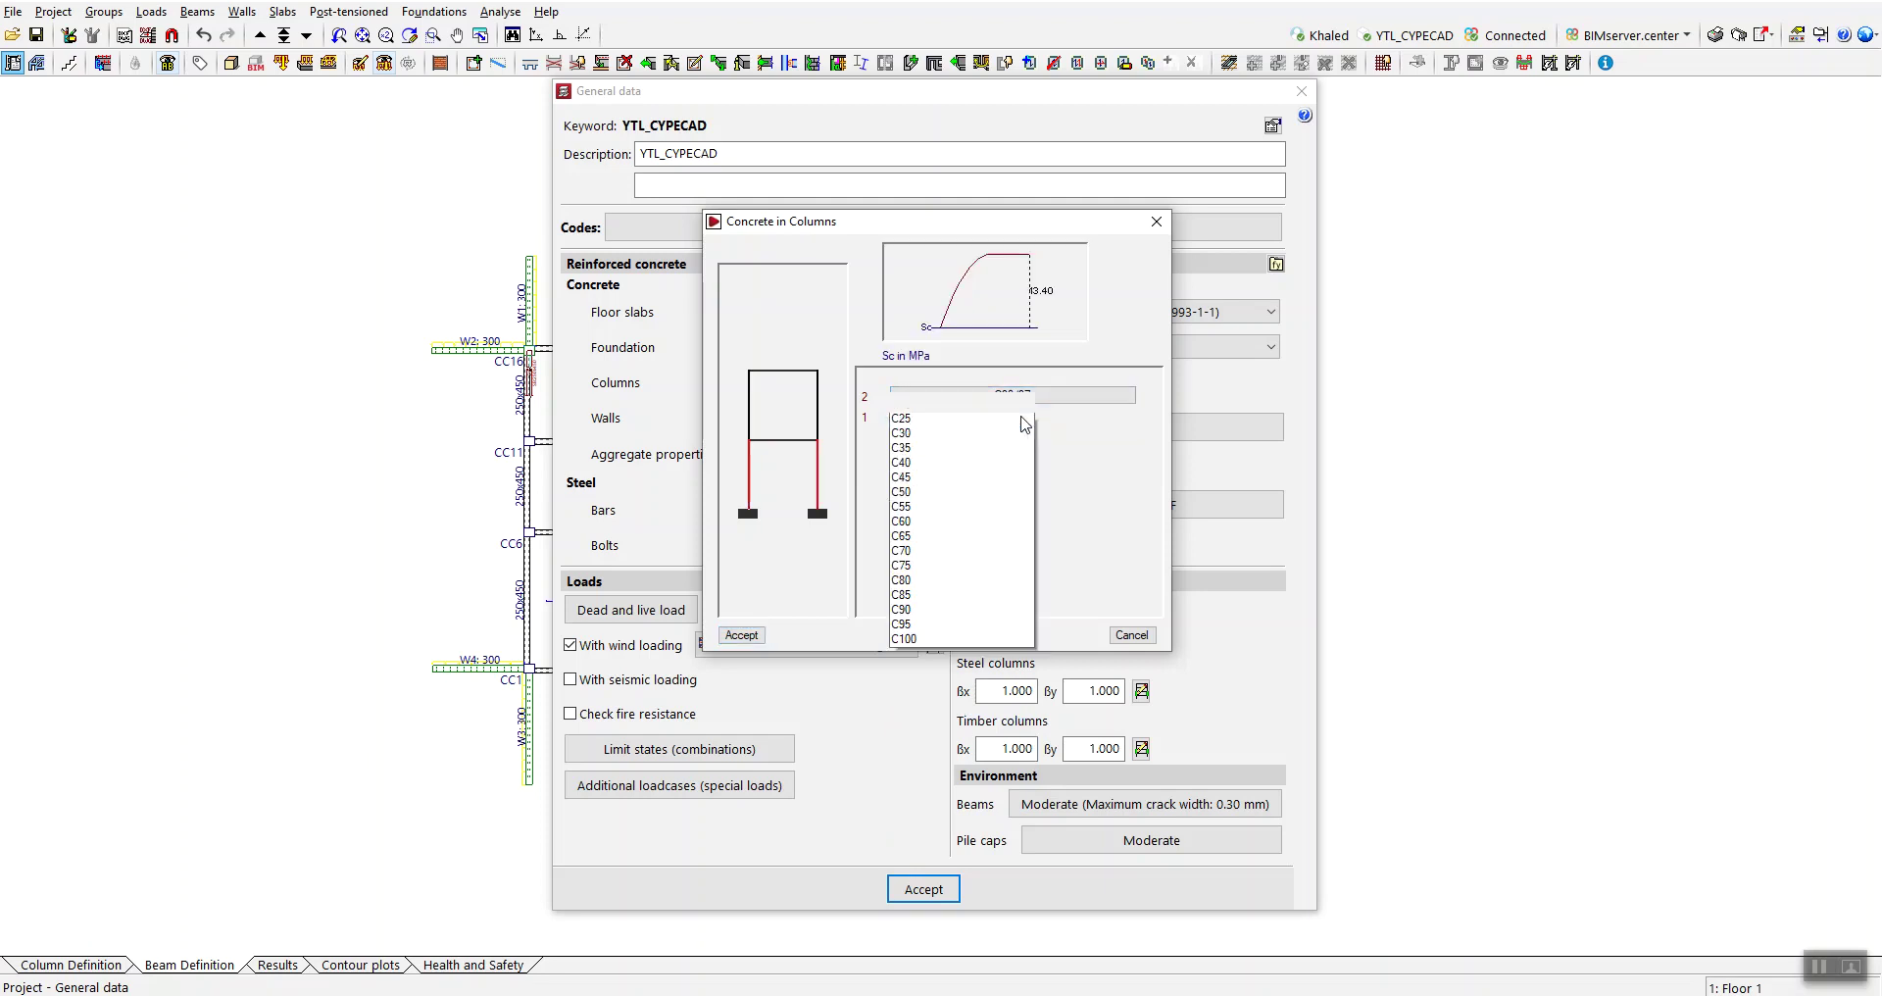
click(969, 581)
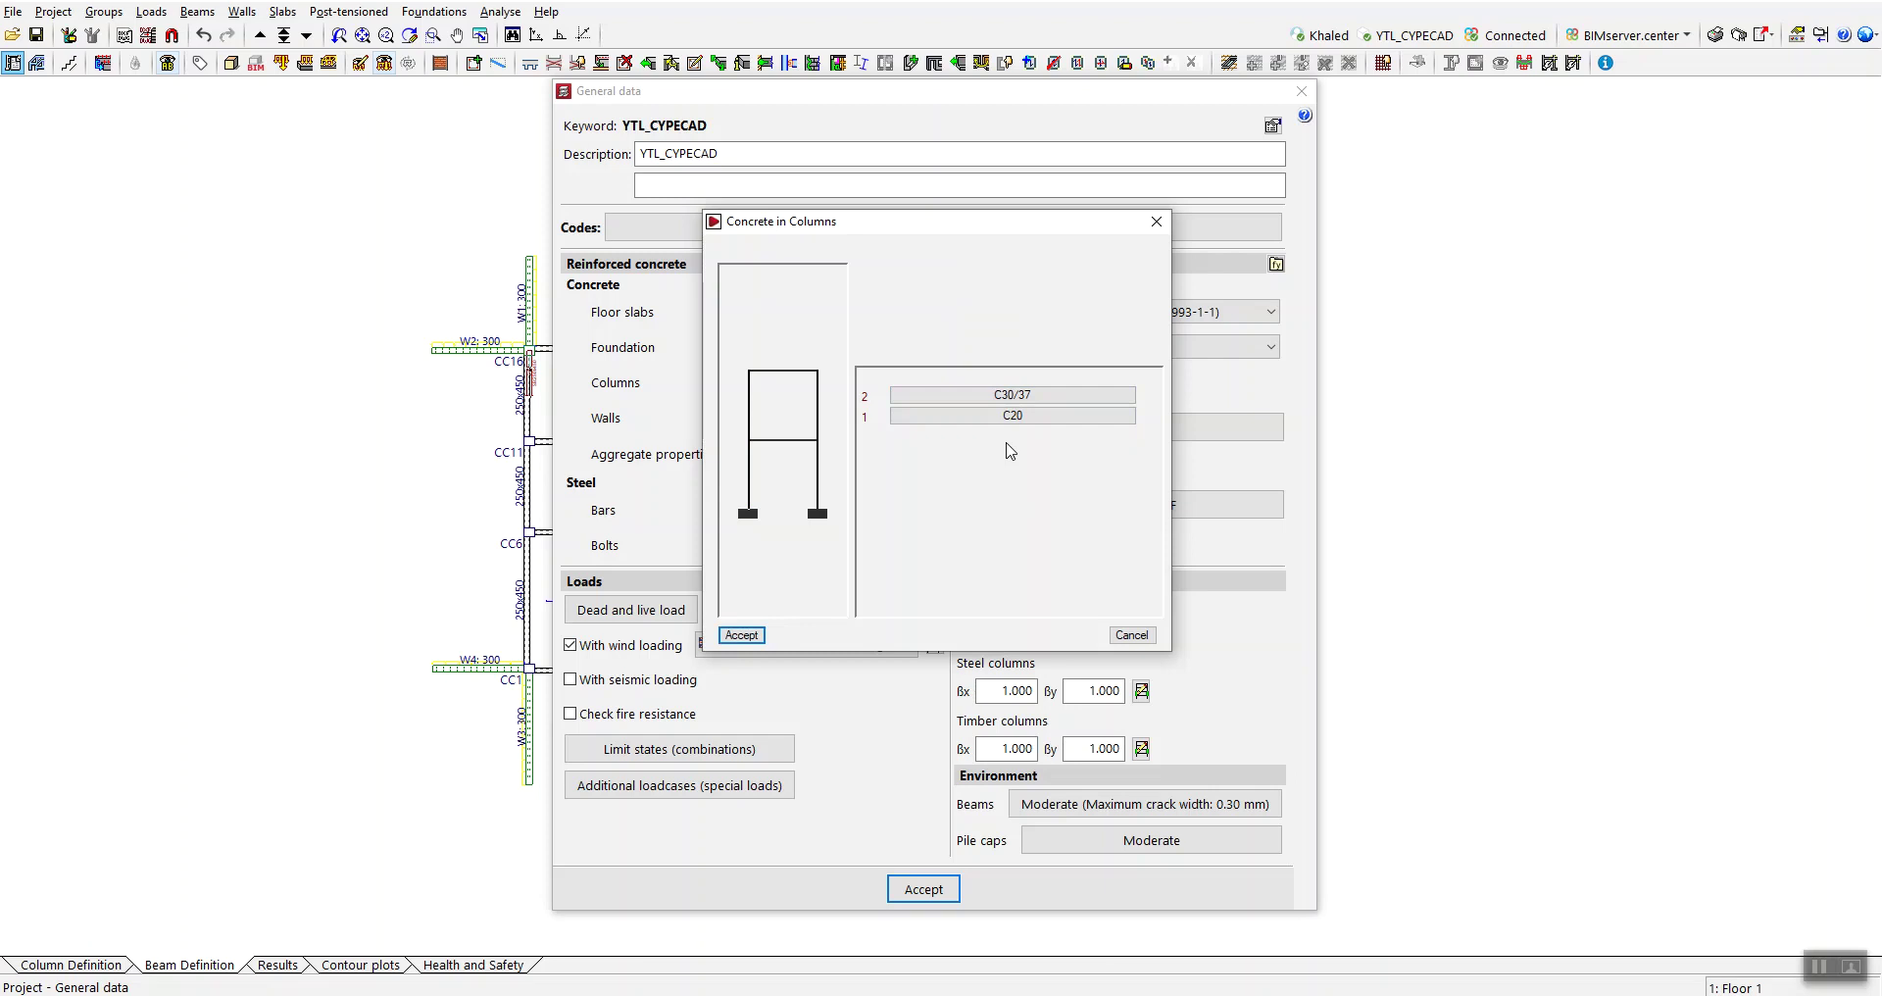
click(1024, 421)
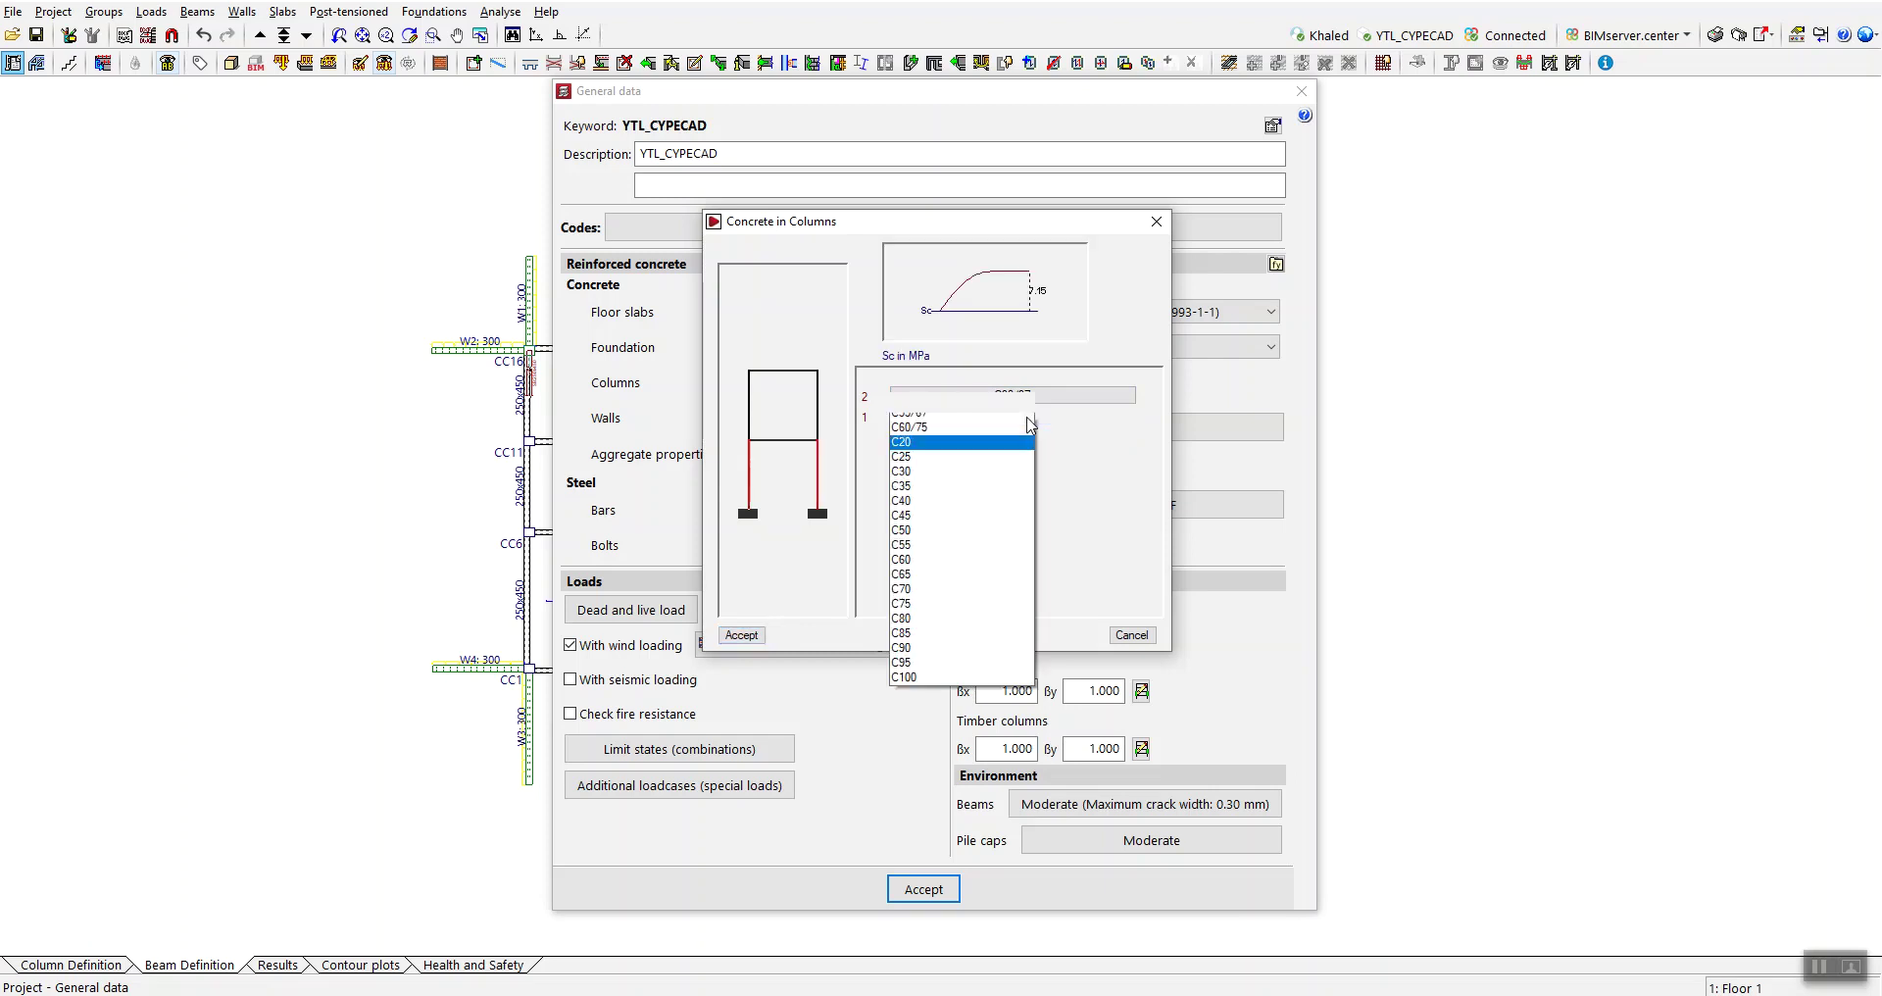
click(932, 465)
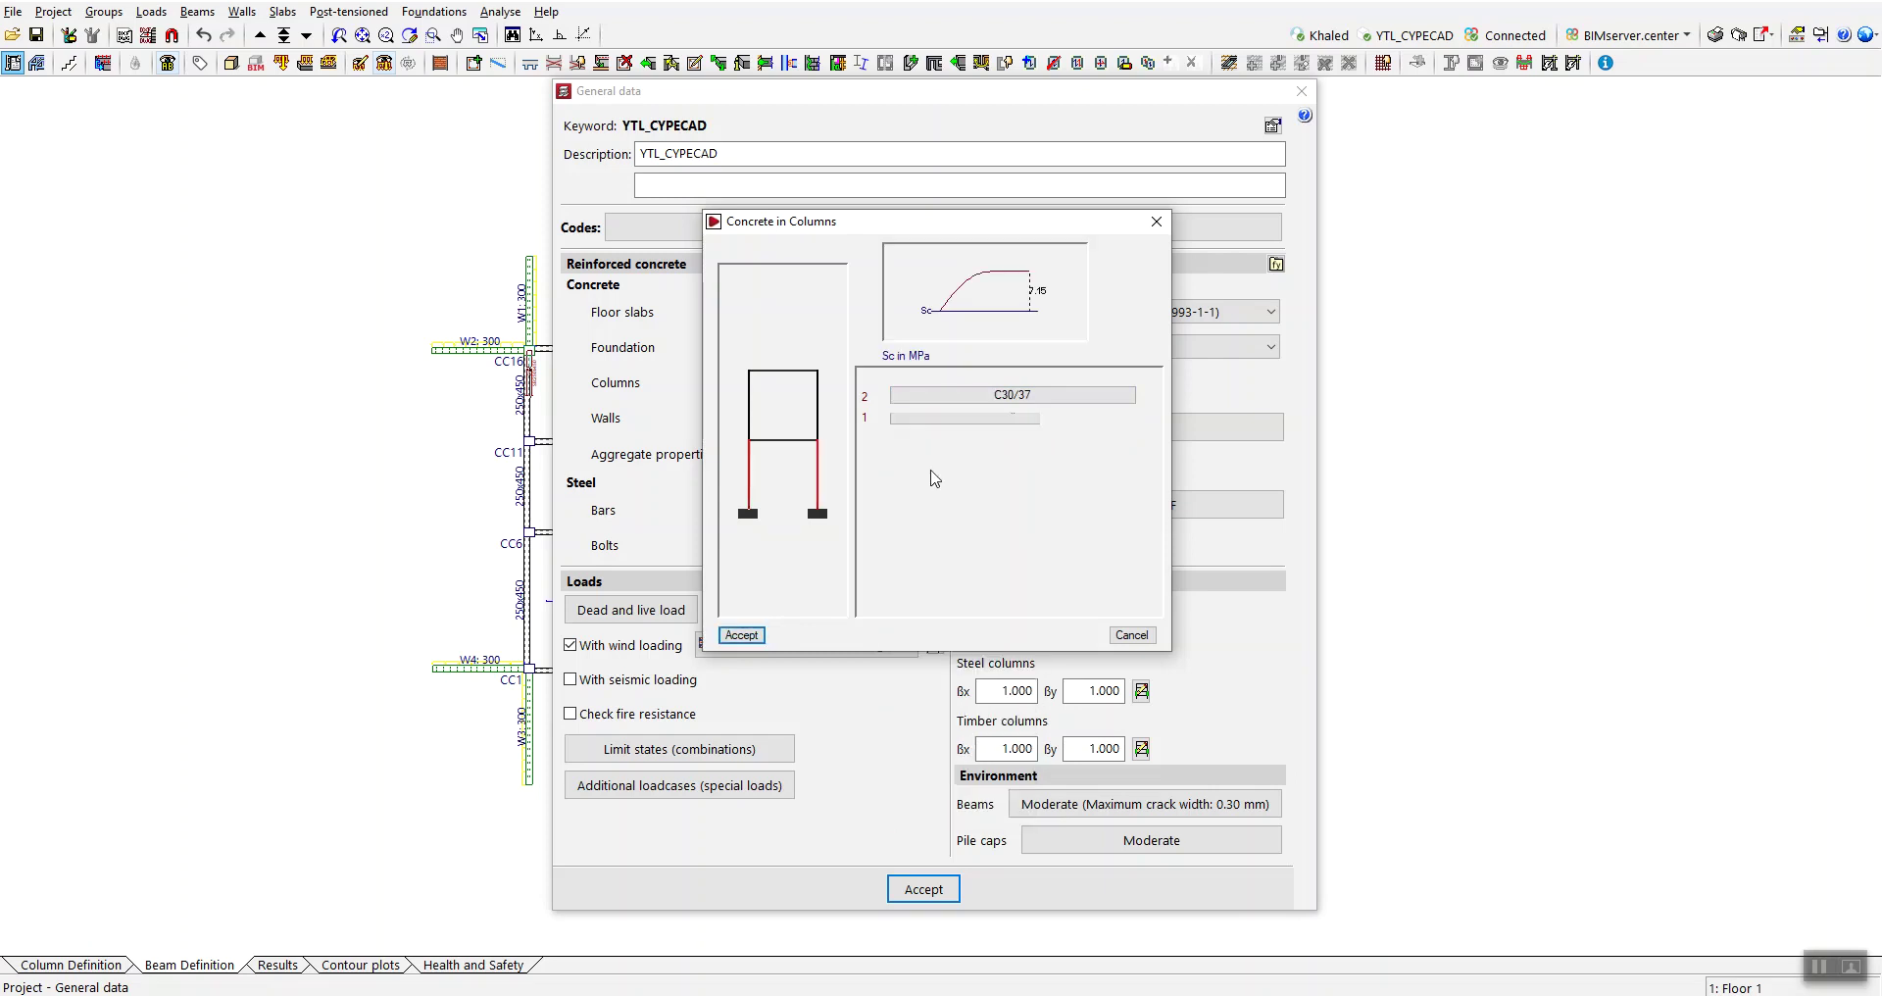
click(762, 630)
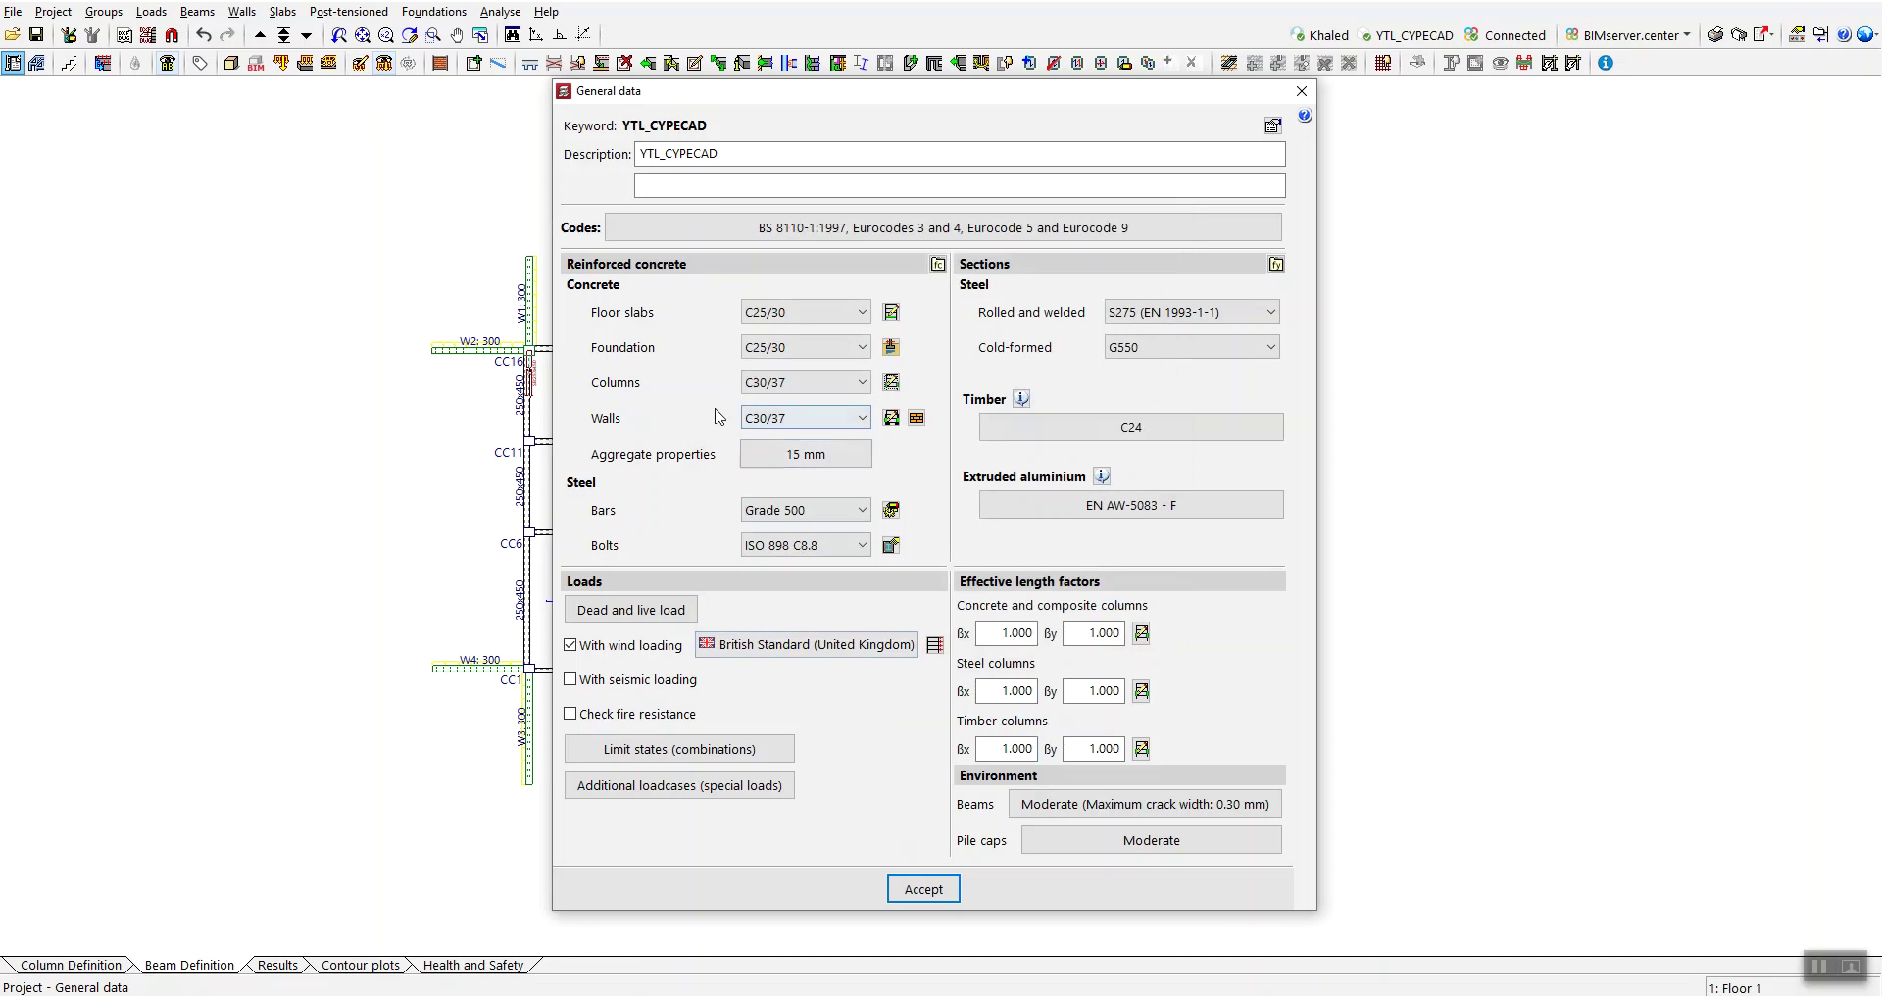
- Review the wall concrete by floor and examine the masonry wall moduli, unit weight and design strengths
click(892, 419)
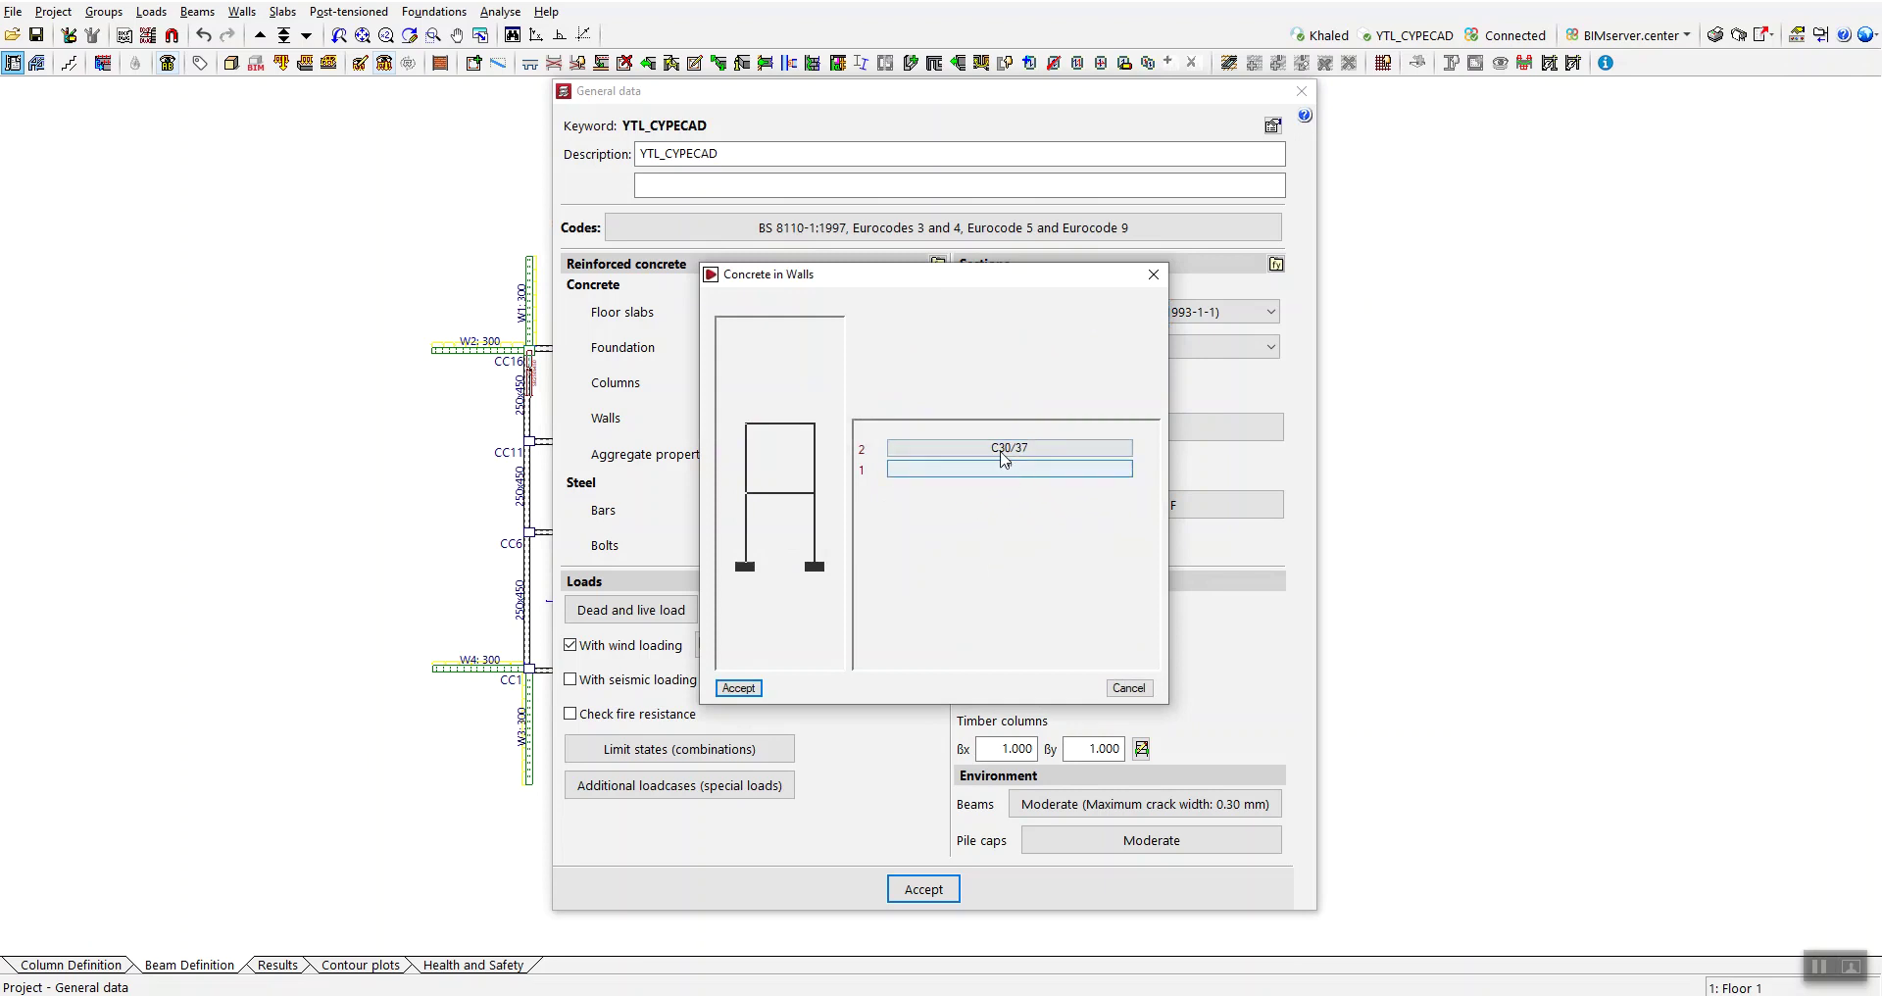
click(1153, 275)
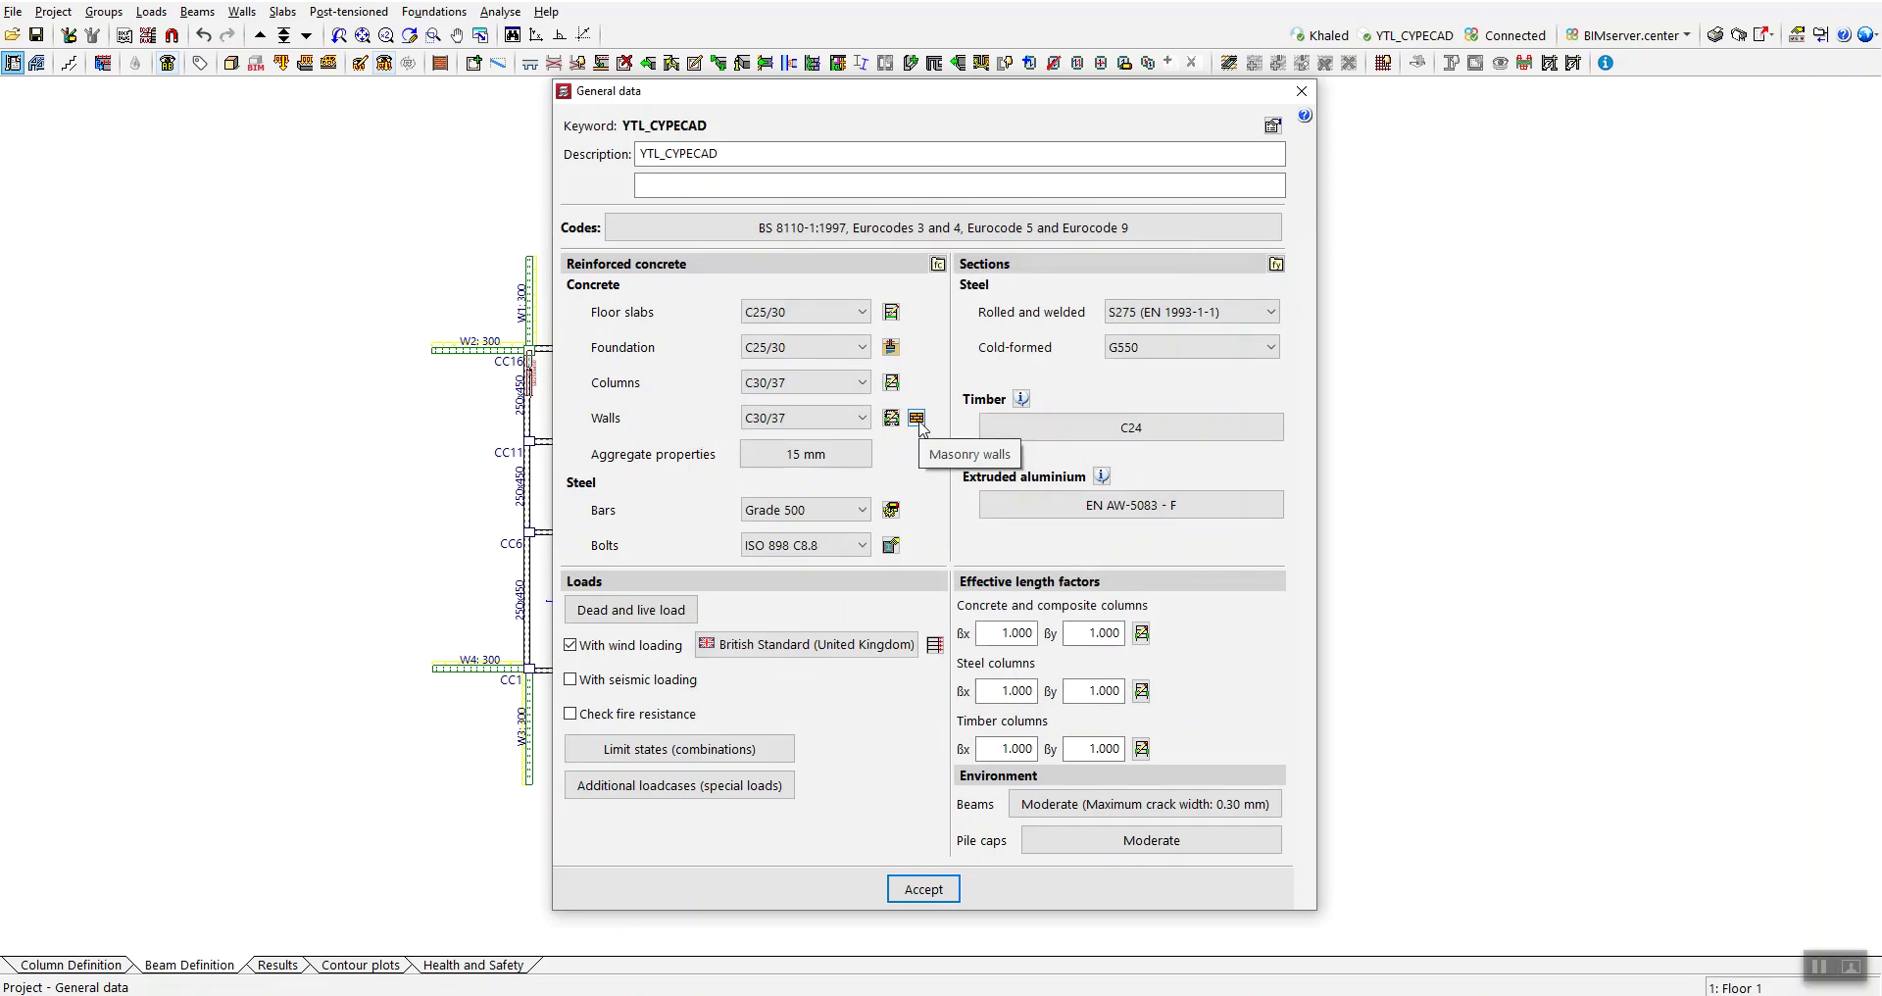
click(916, 419)
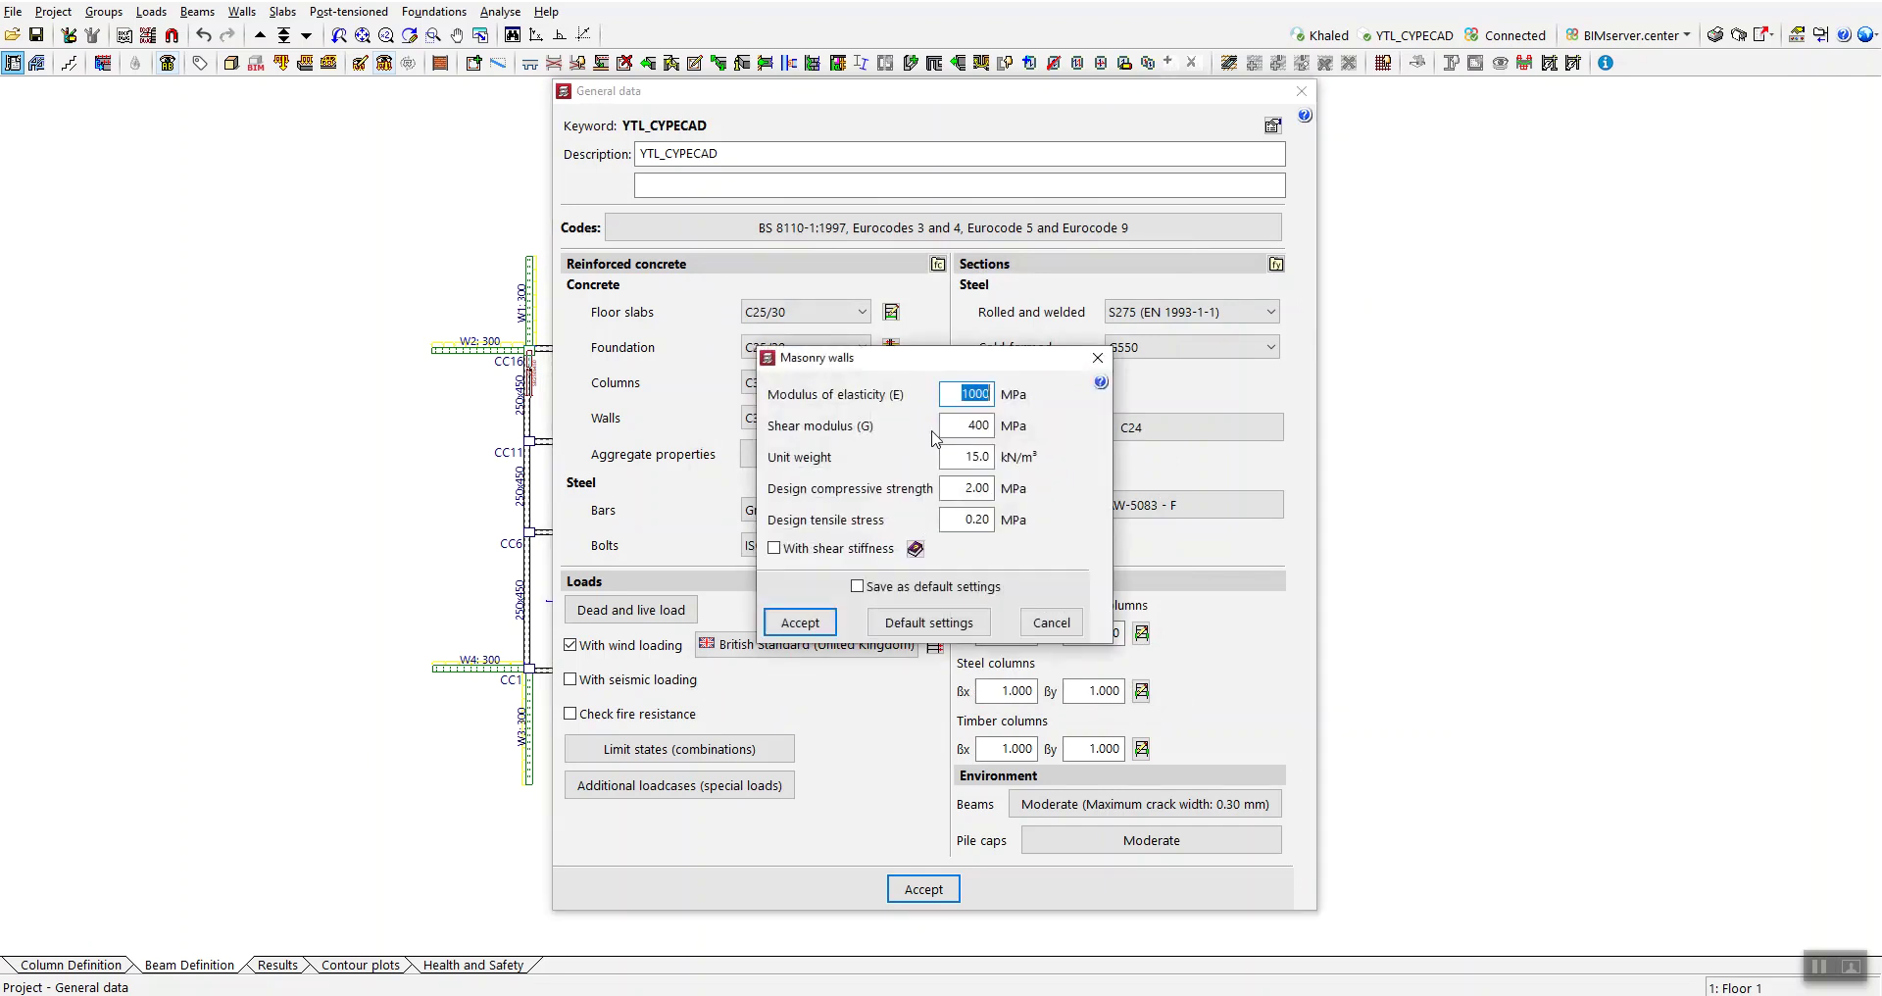
drag(926, 367, 1125, 363)
click(1186, 419)
click(1172, 483)
click(1177, 515)
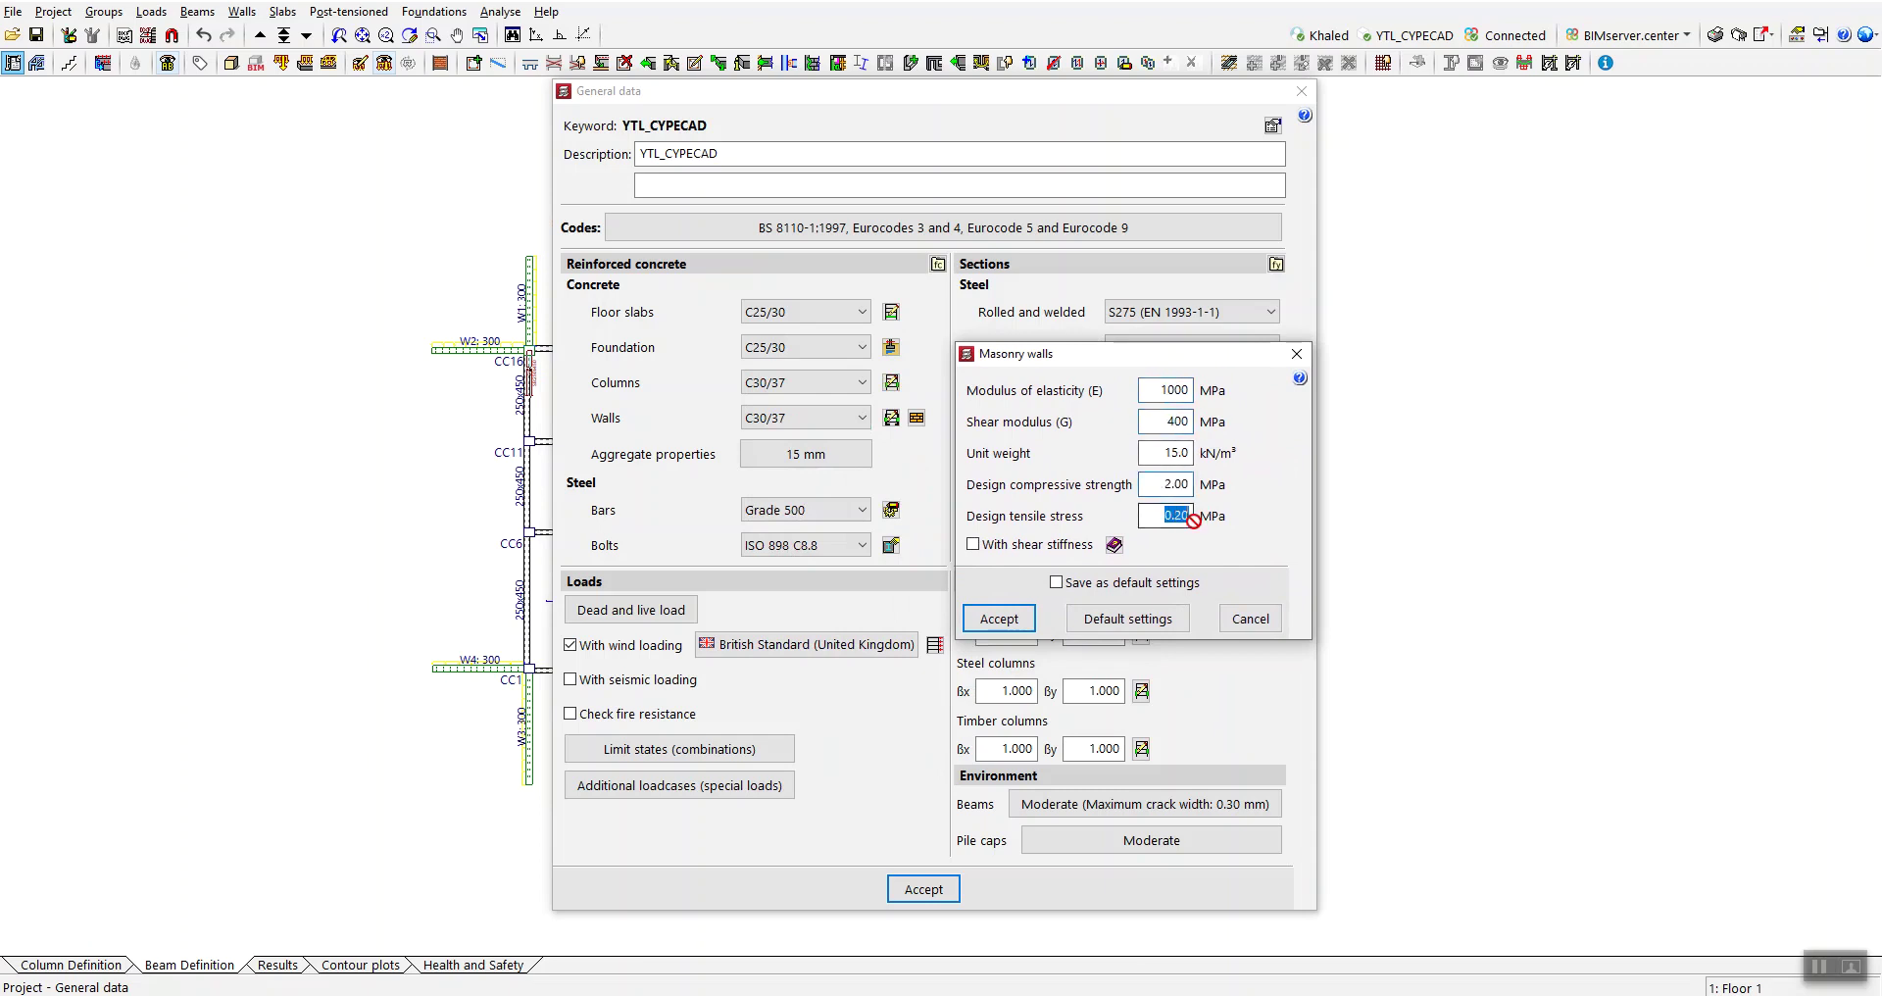
click(1161, 451)
click(1172, 389)
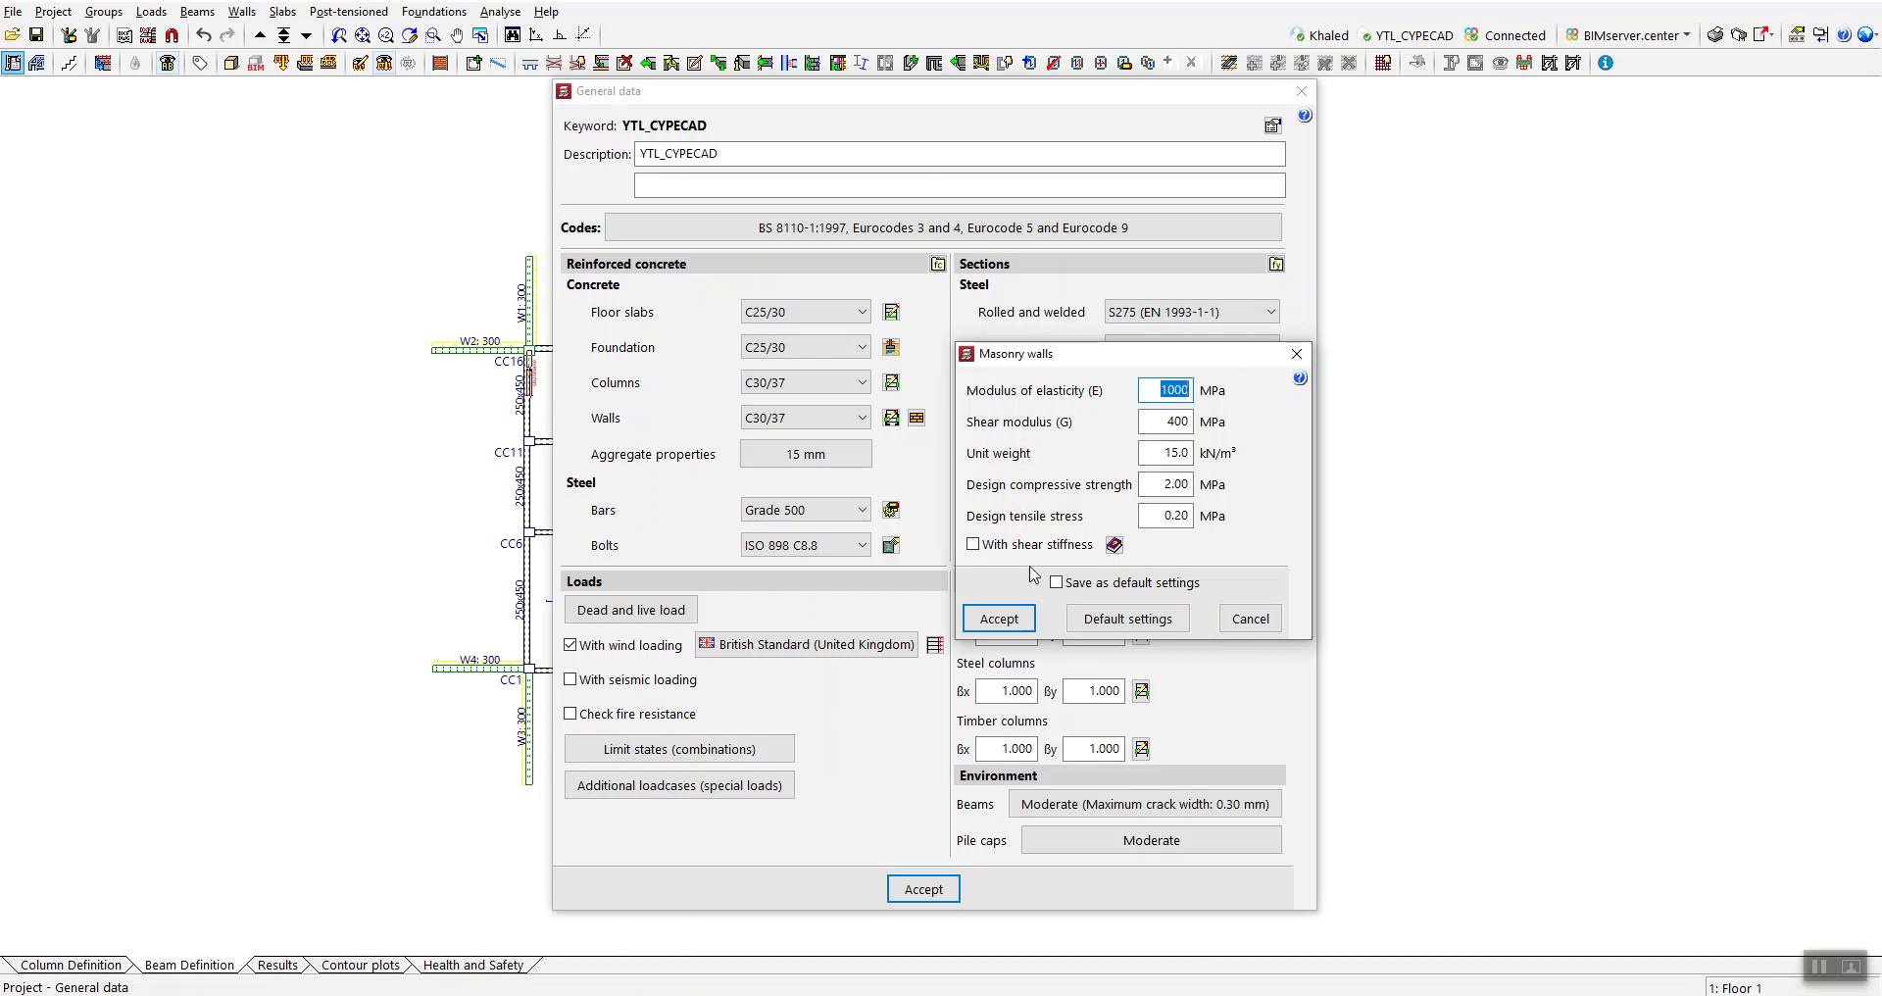
- Mark the masonry wall properties to save as default settings, cancelling the dialog without accepting
drag(1098, 360, 1096, 327)
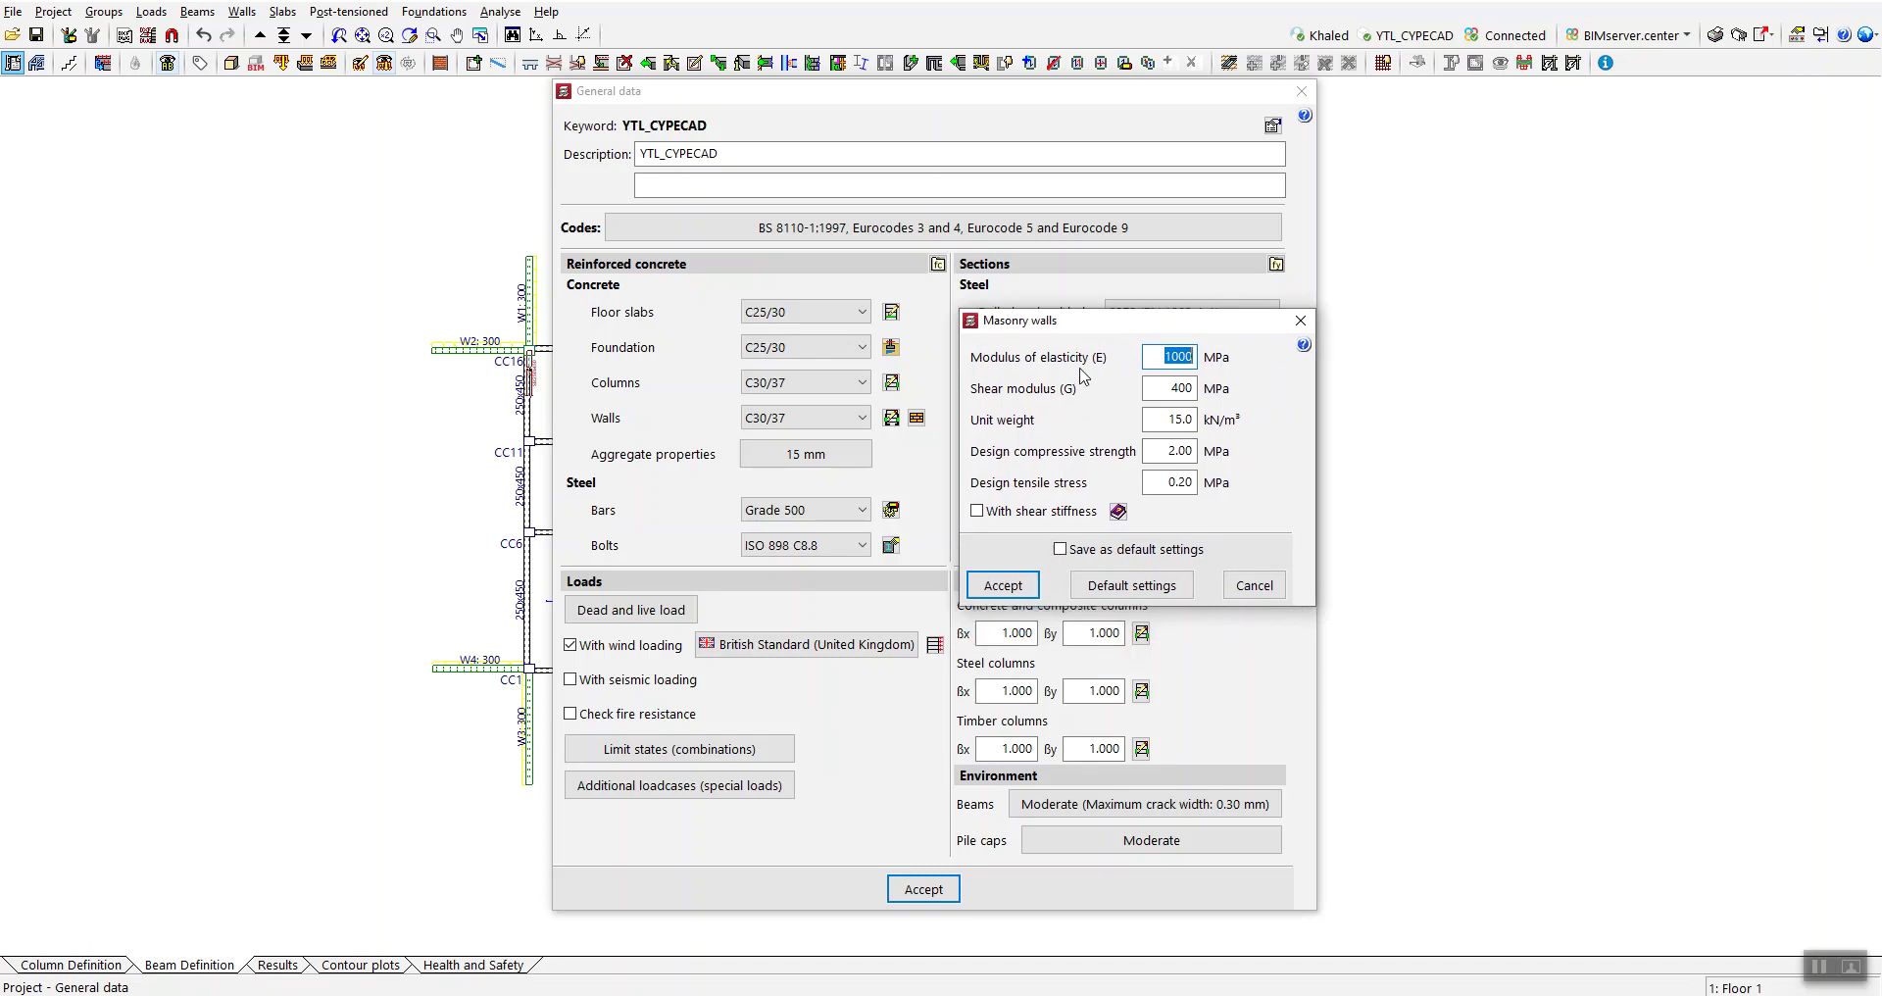
click(1067, 551)
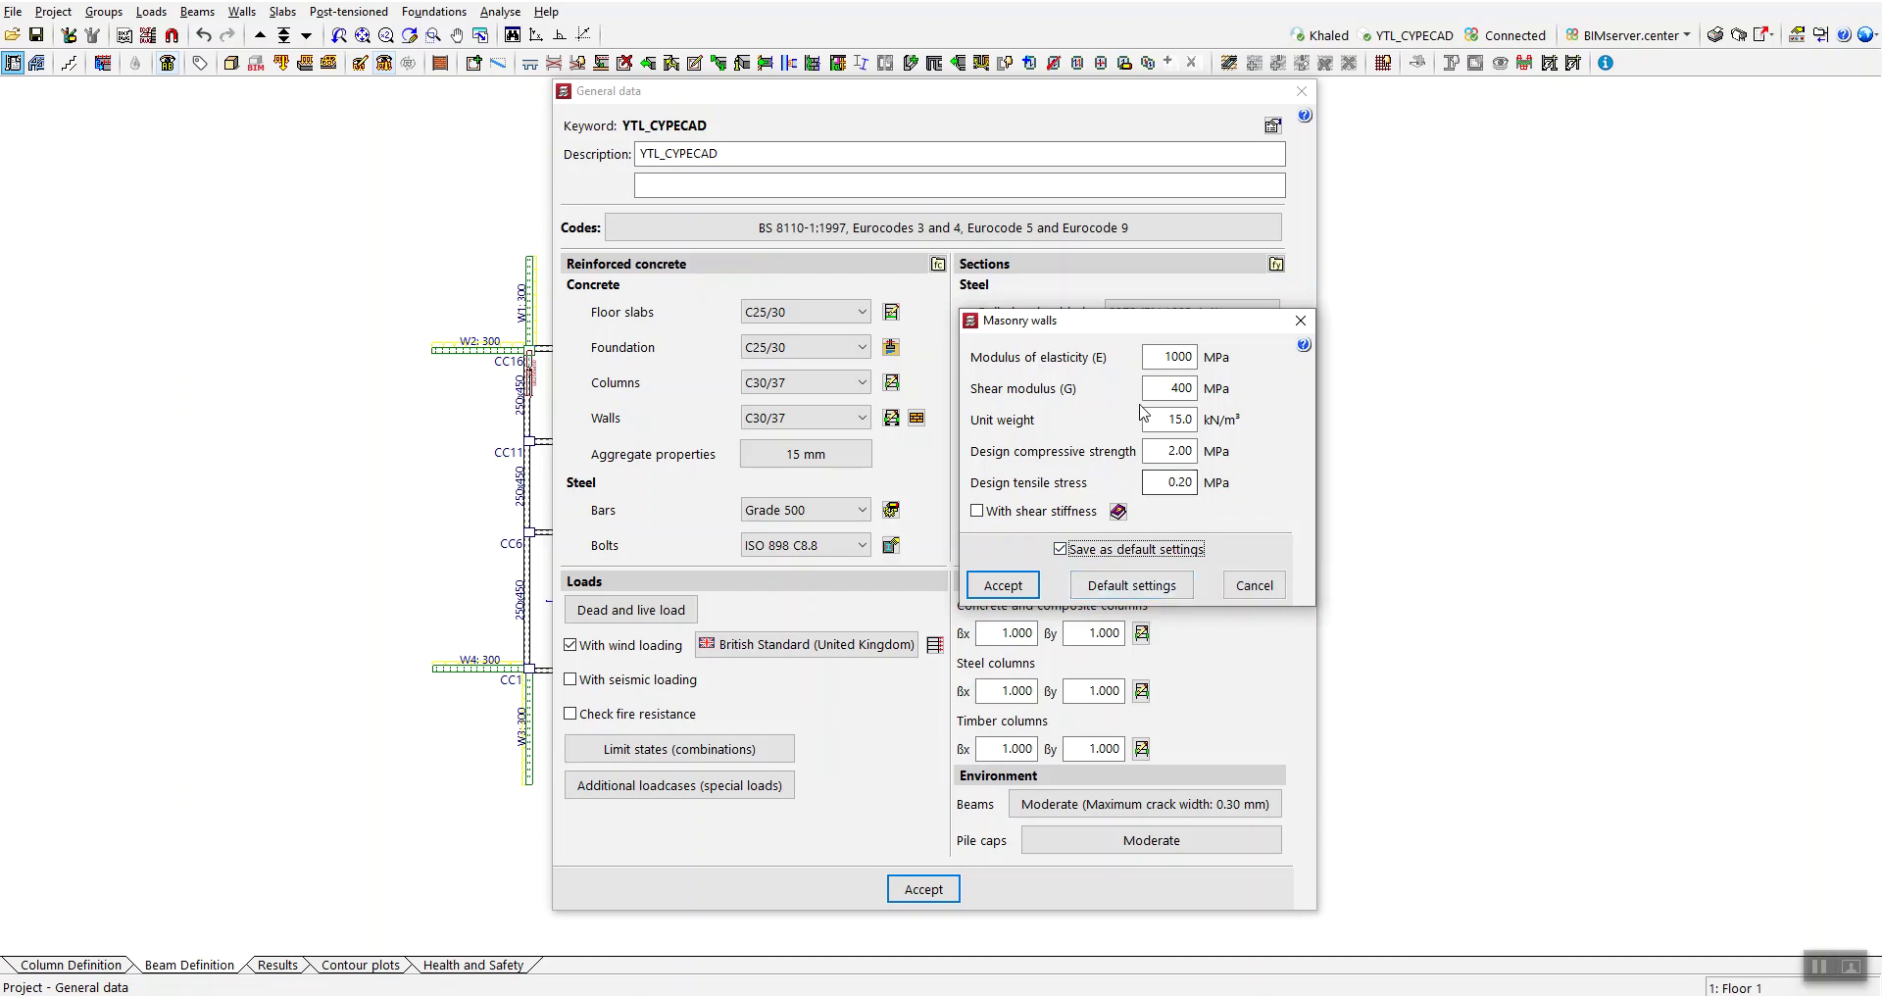
drag(1147, 322, 1090, 287)
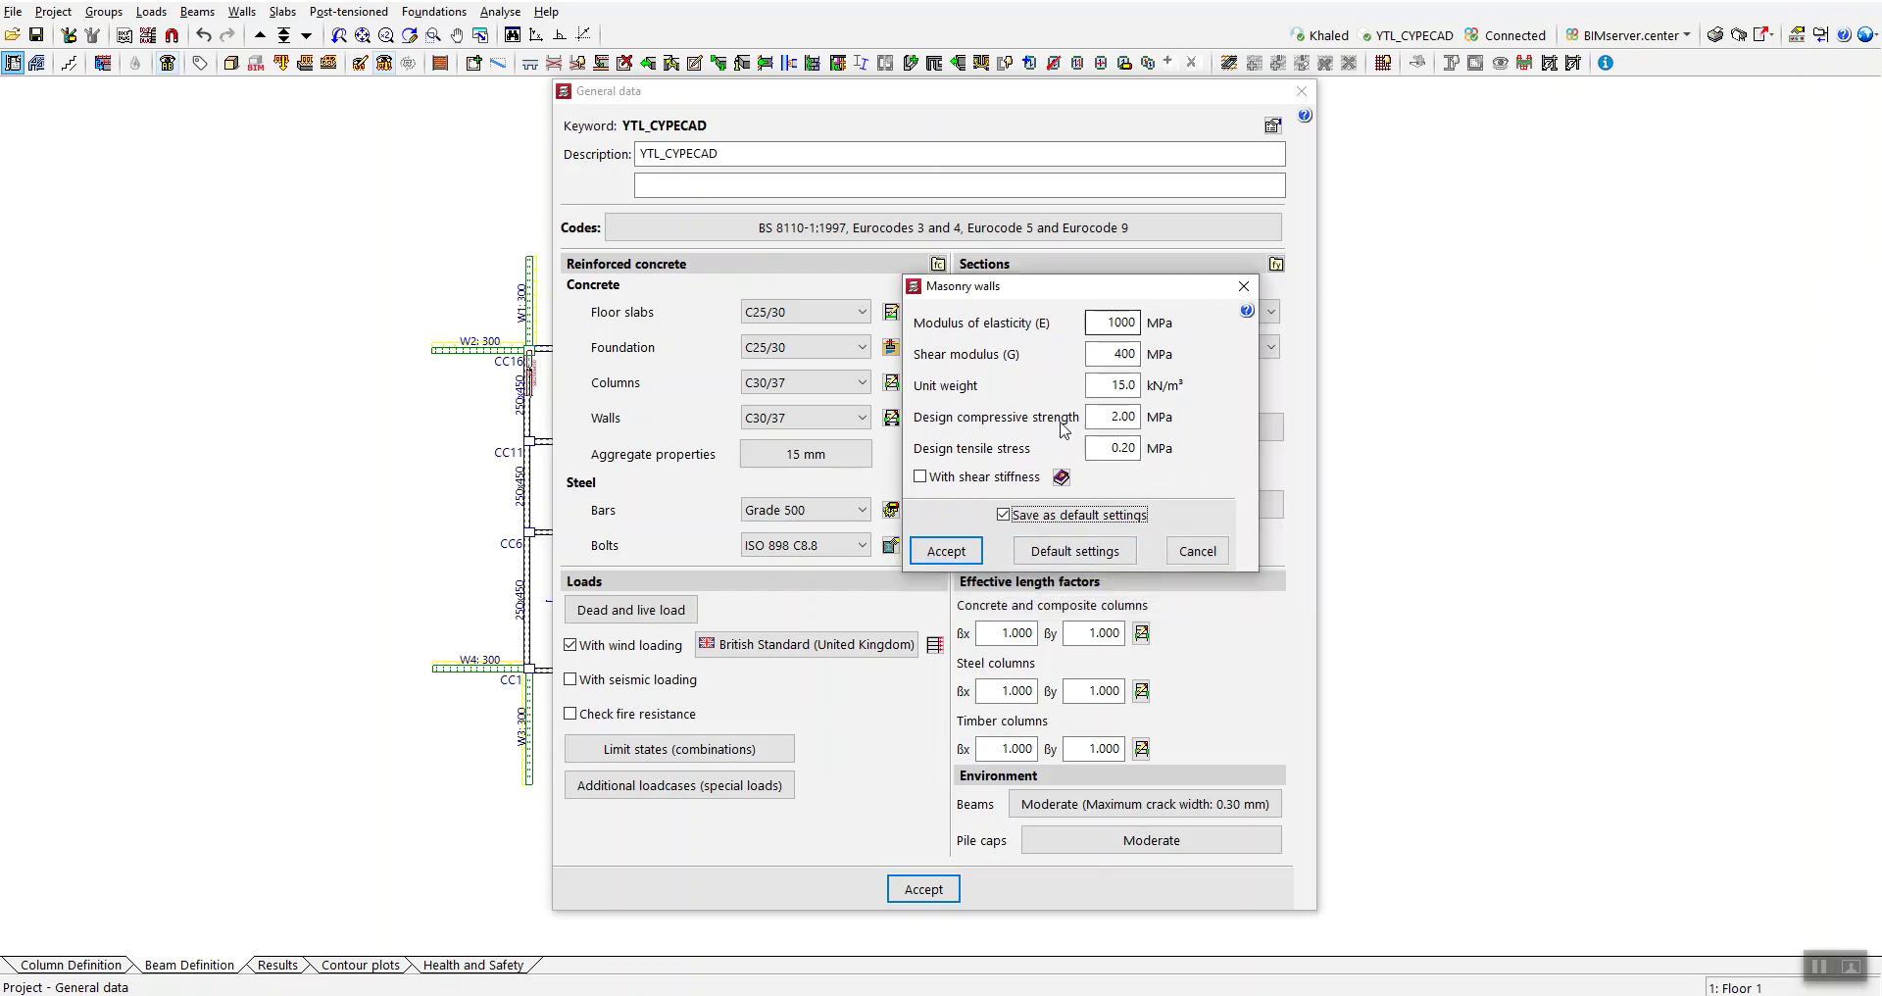
click(1199, 552)
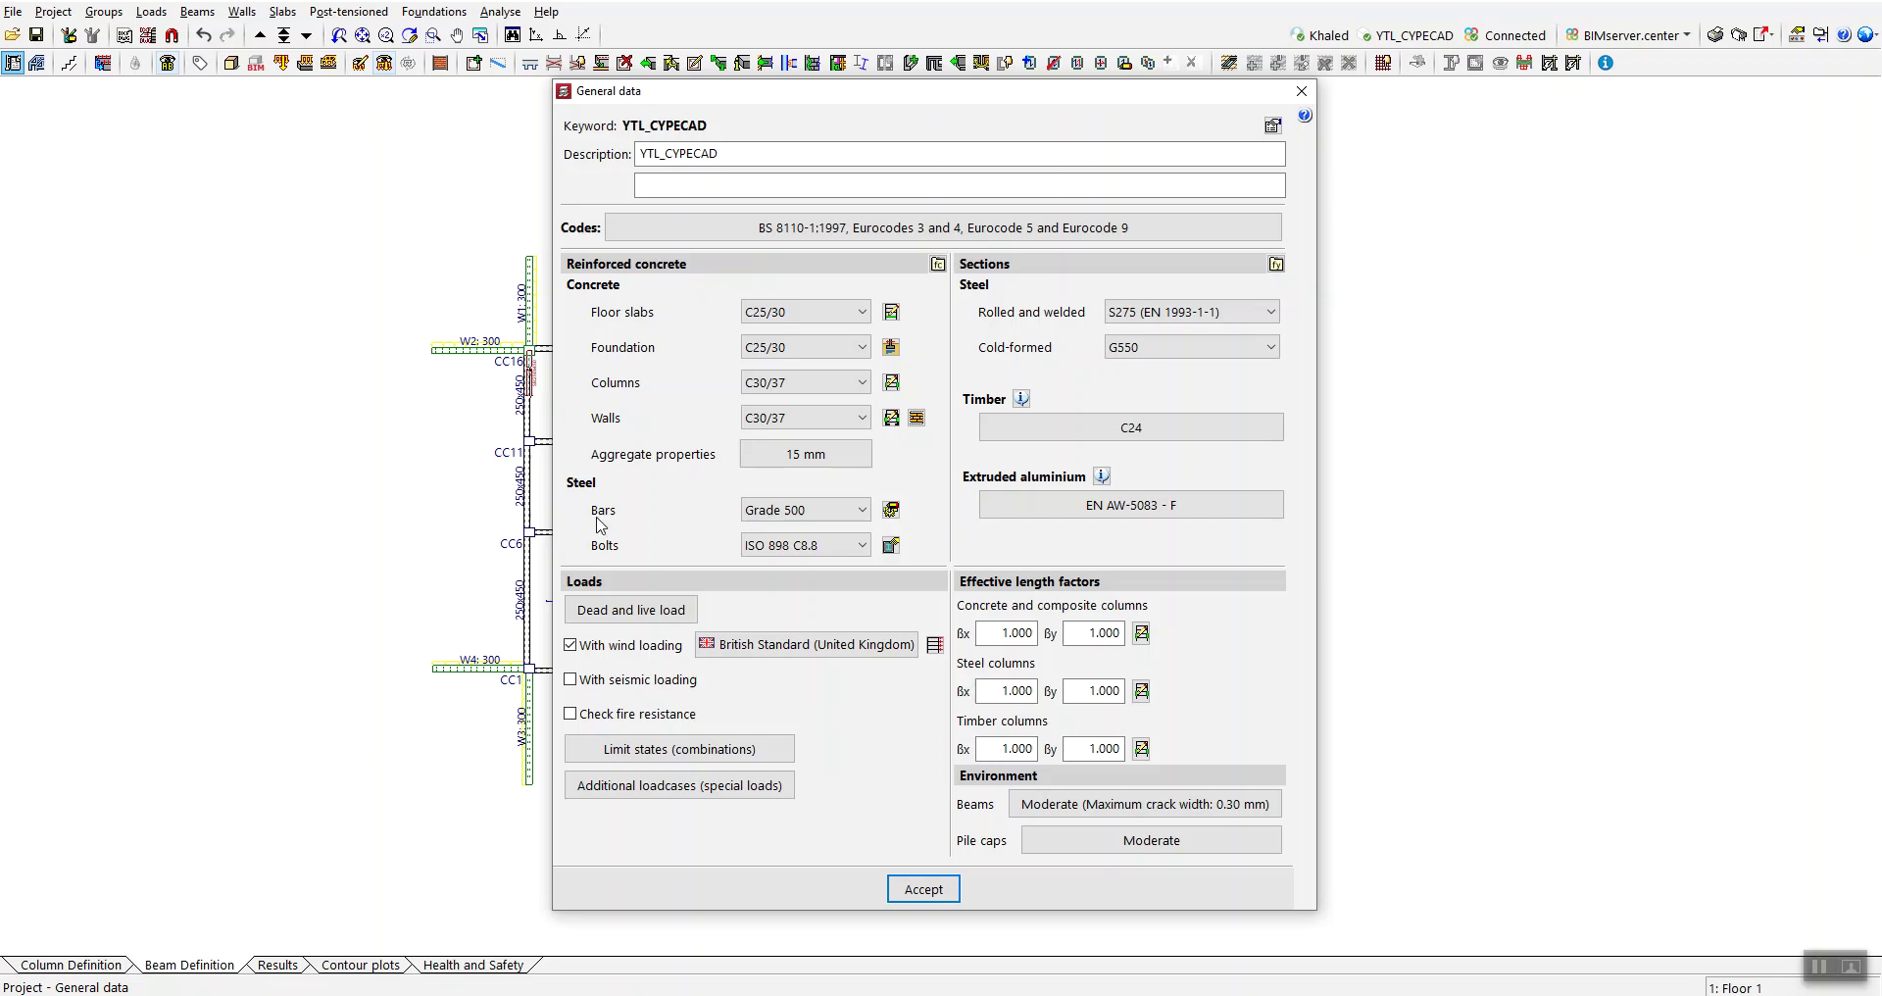
- Select Grade 500 for the reinforcement bars in general and for the bars in columns, walls and corbels
click(832, 515)
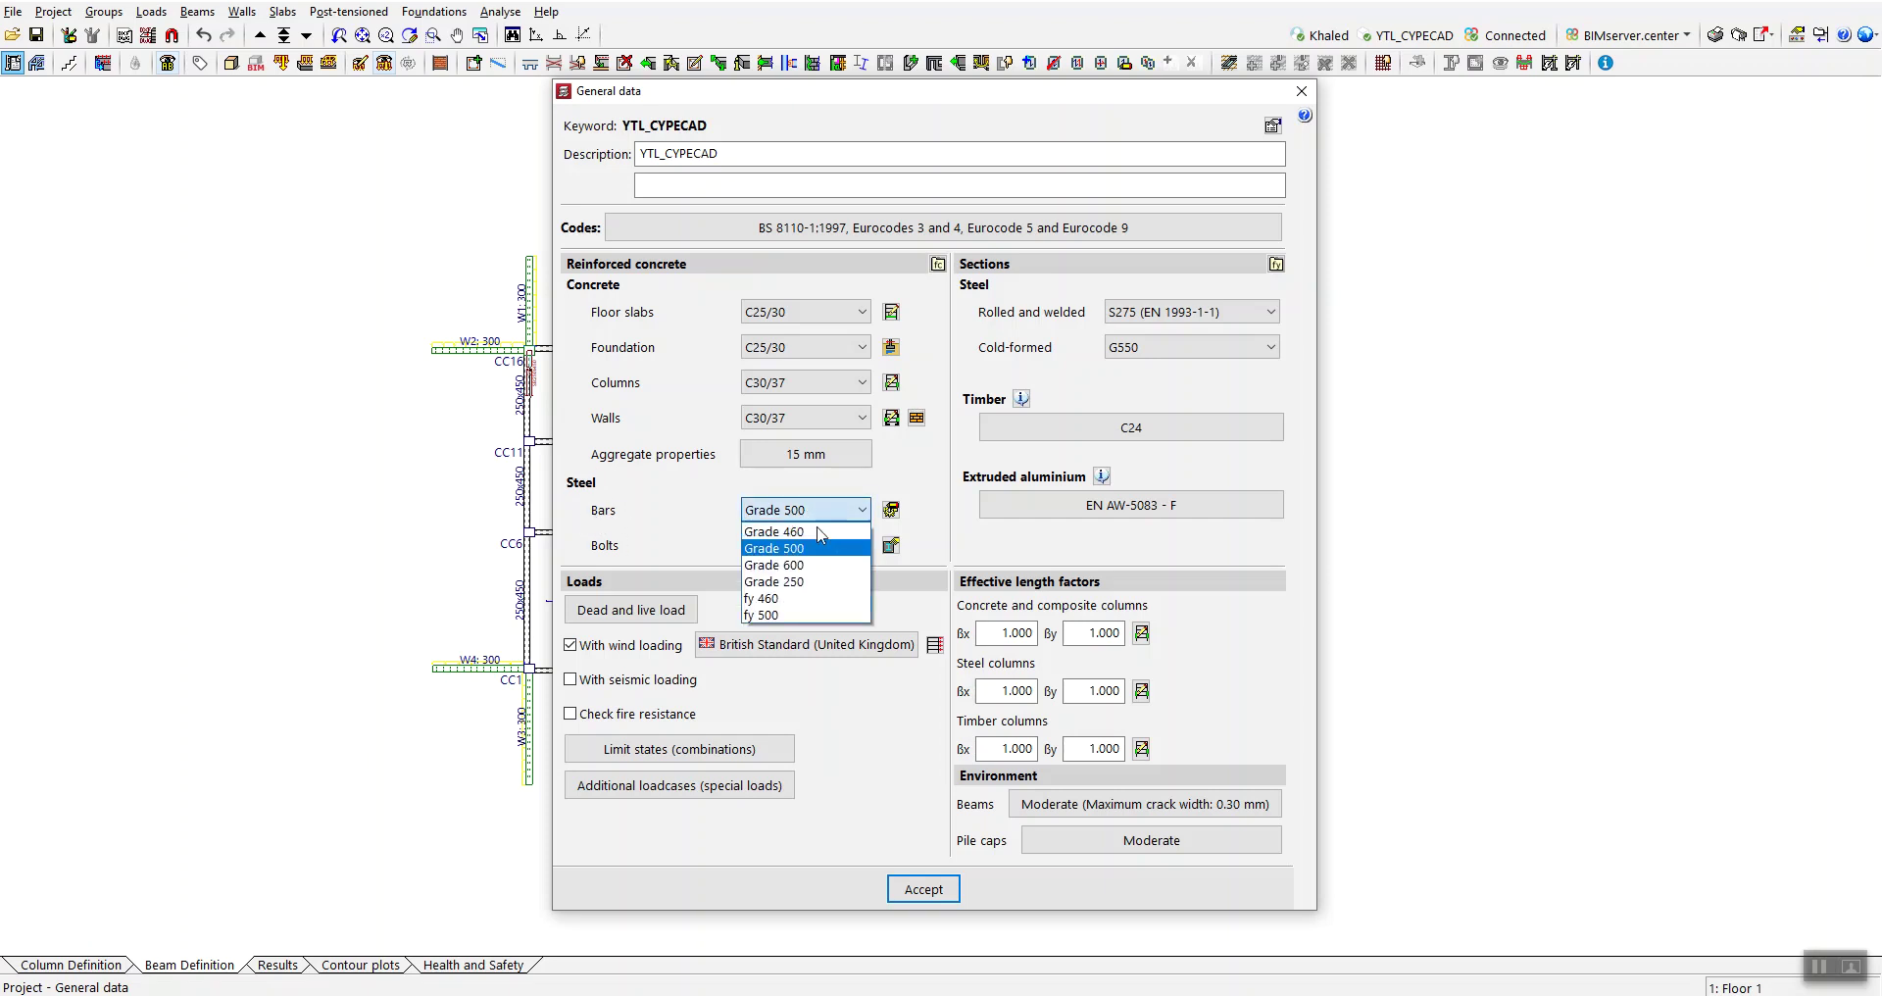
click(772, 549)
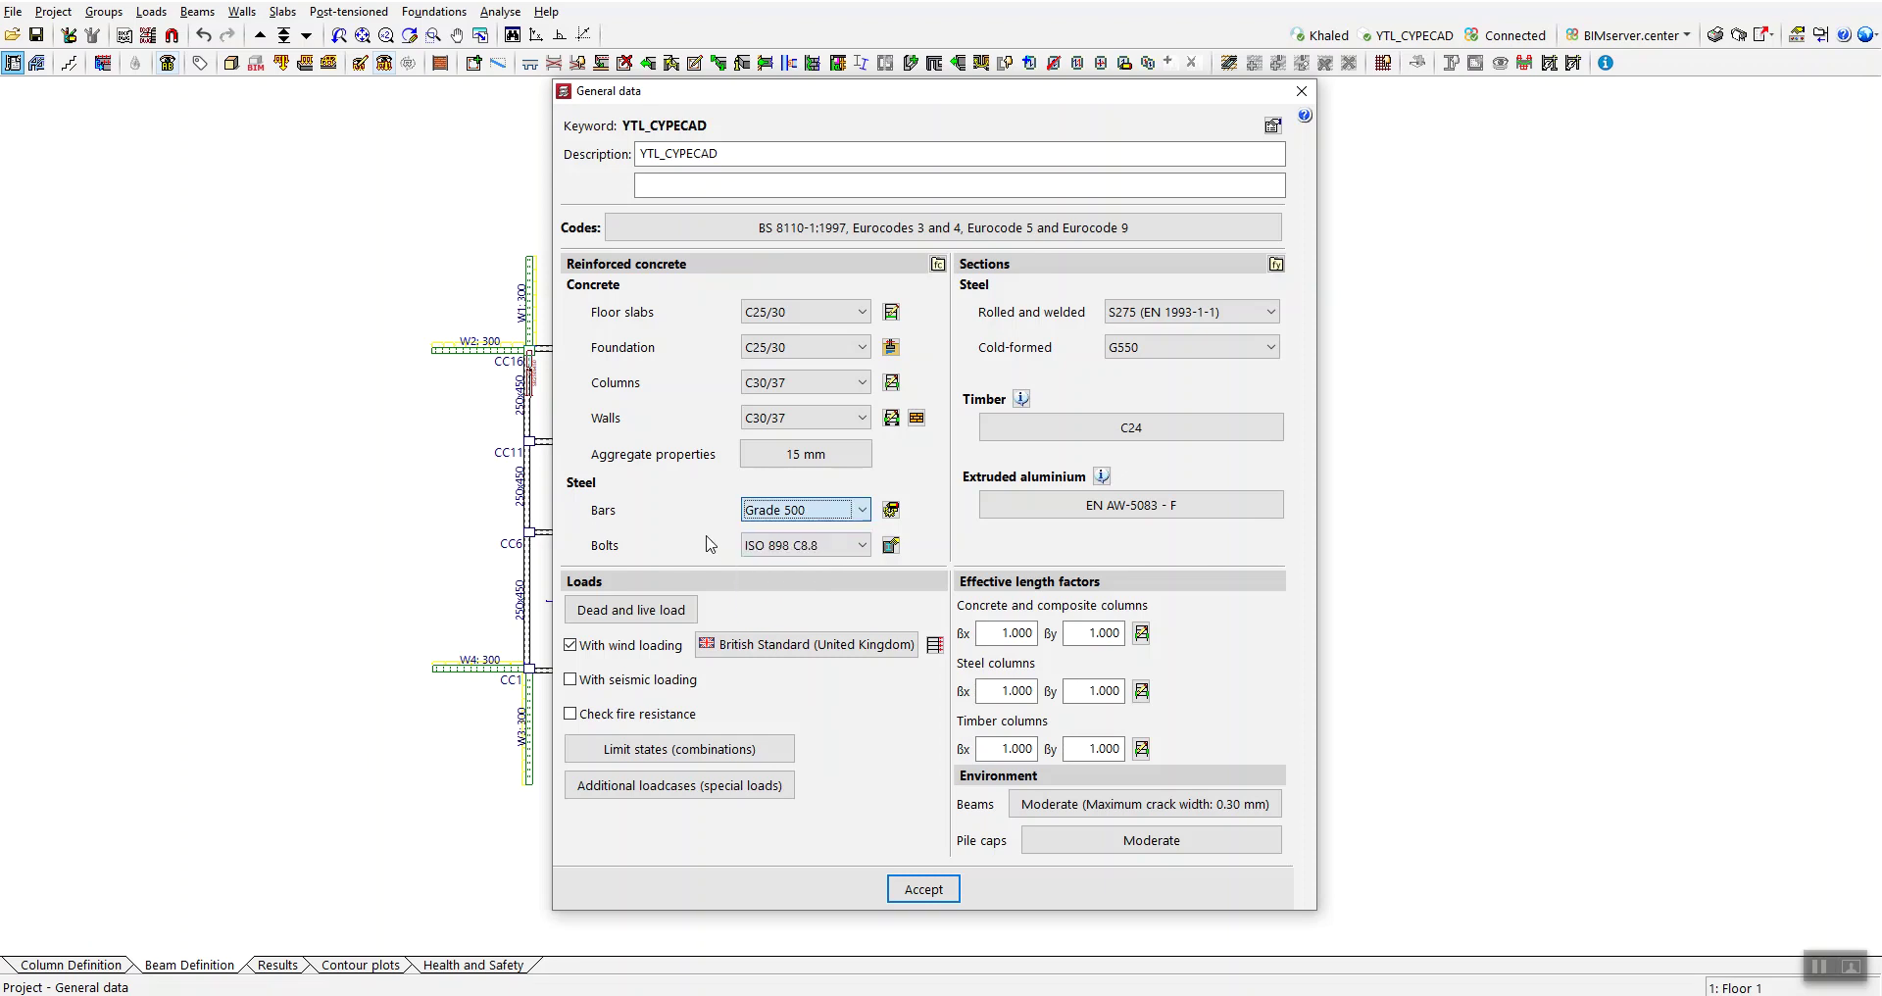
click(893, 512)
drag(929, 229, 1010, 210)
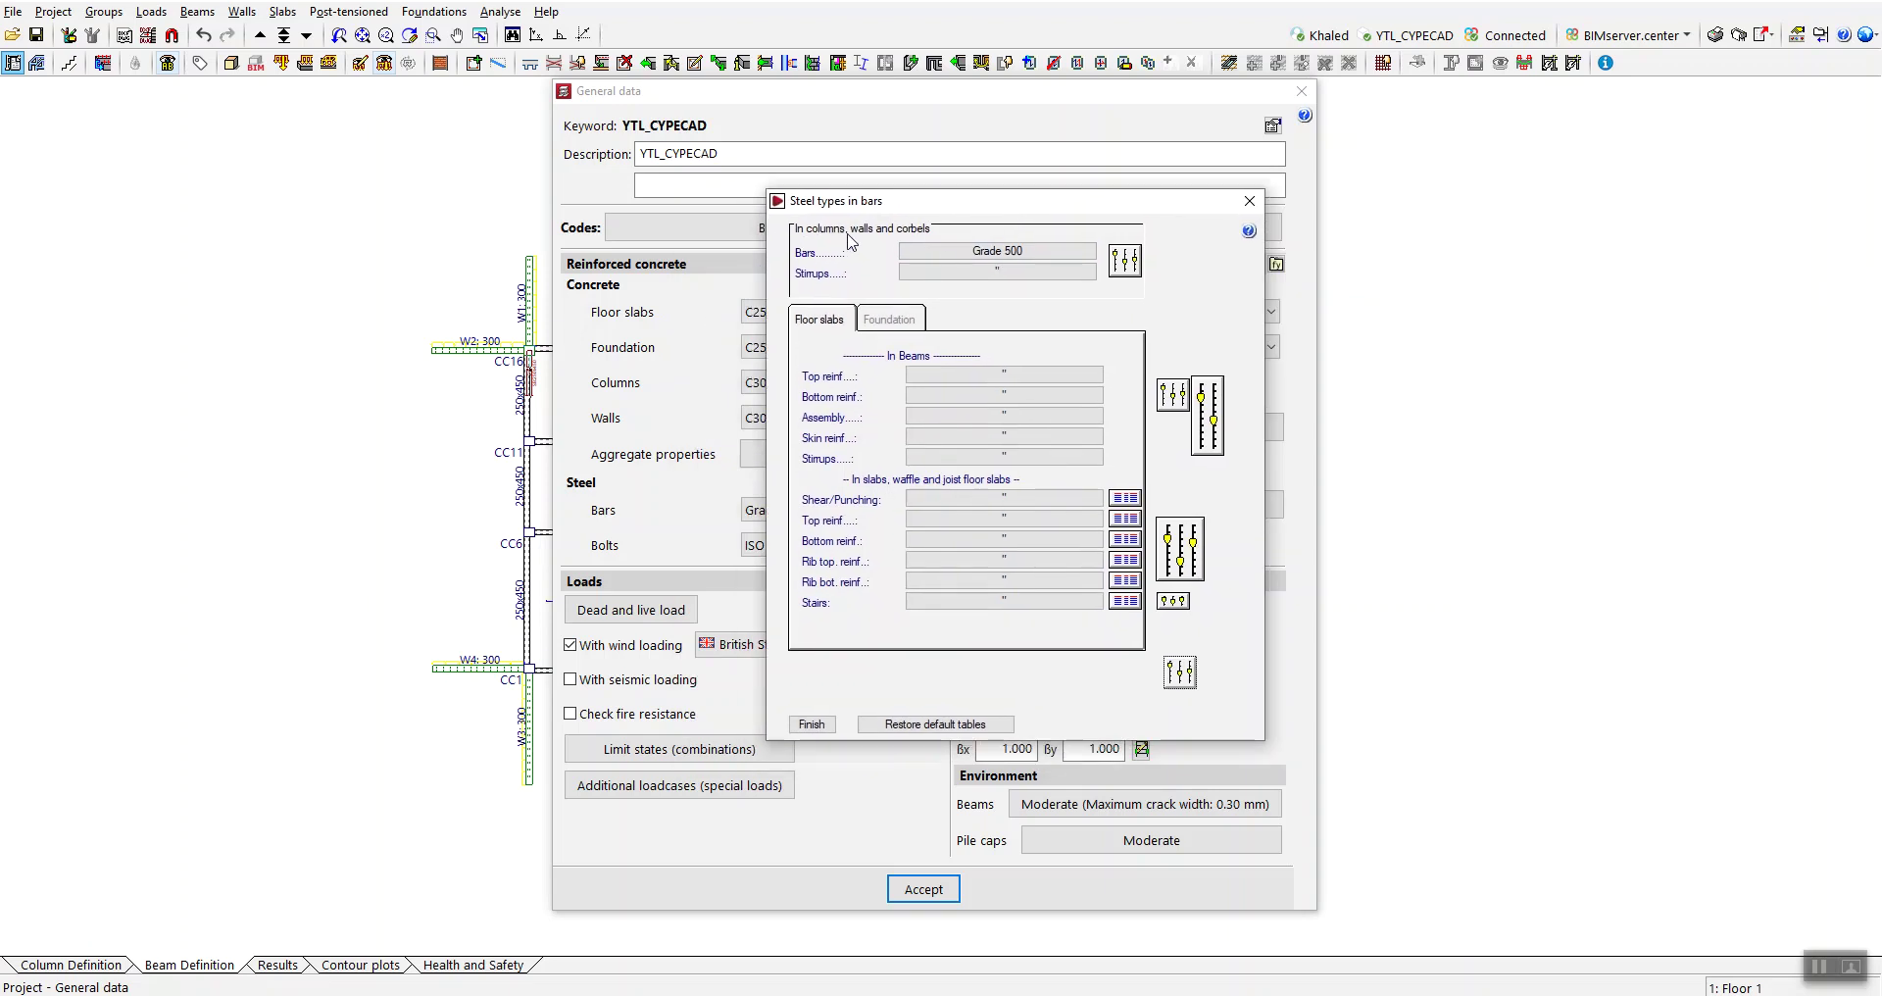
drag(852, 203, 845, 208)
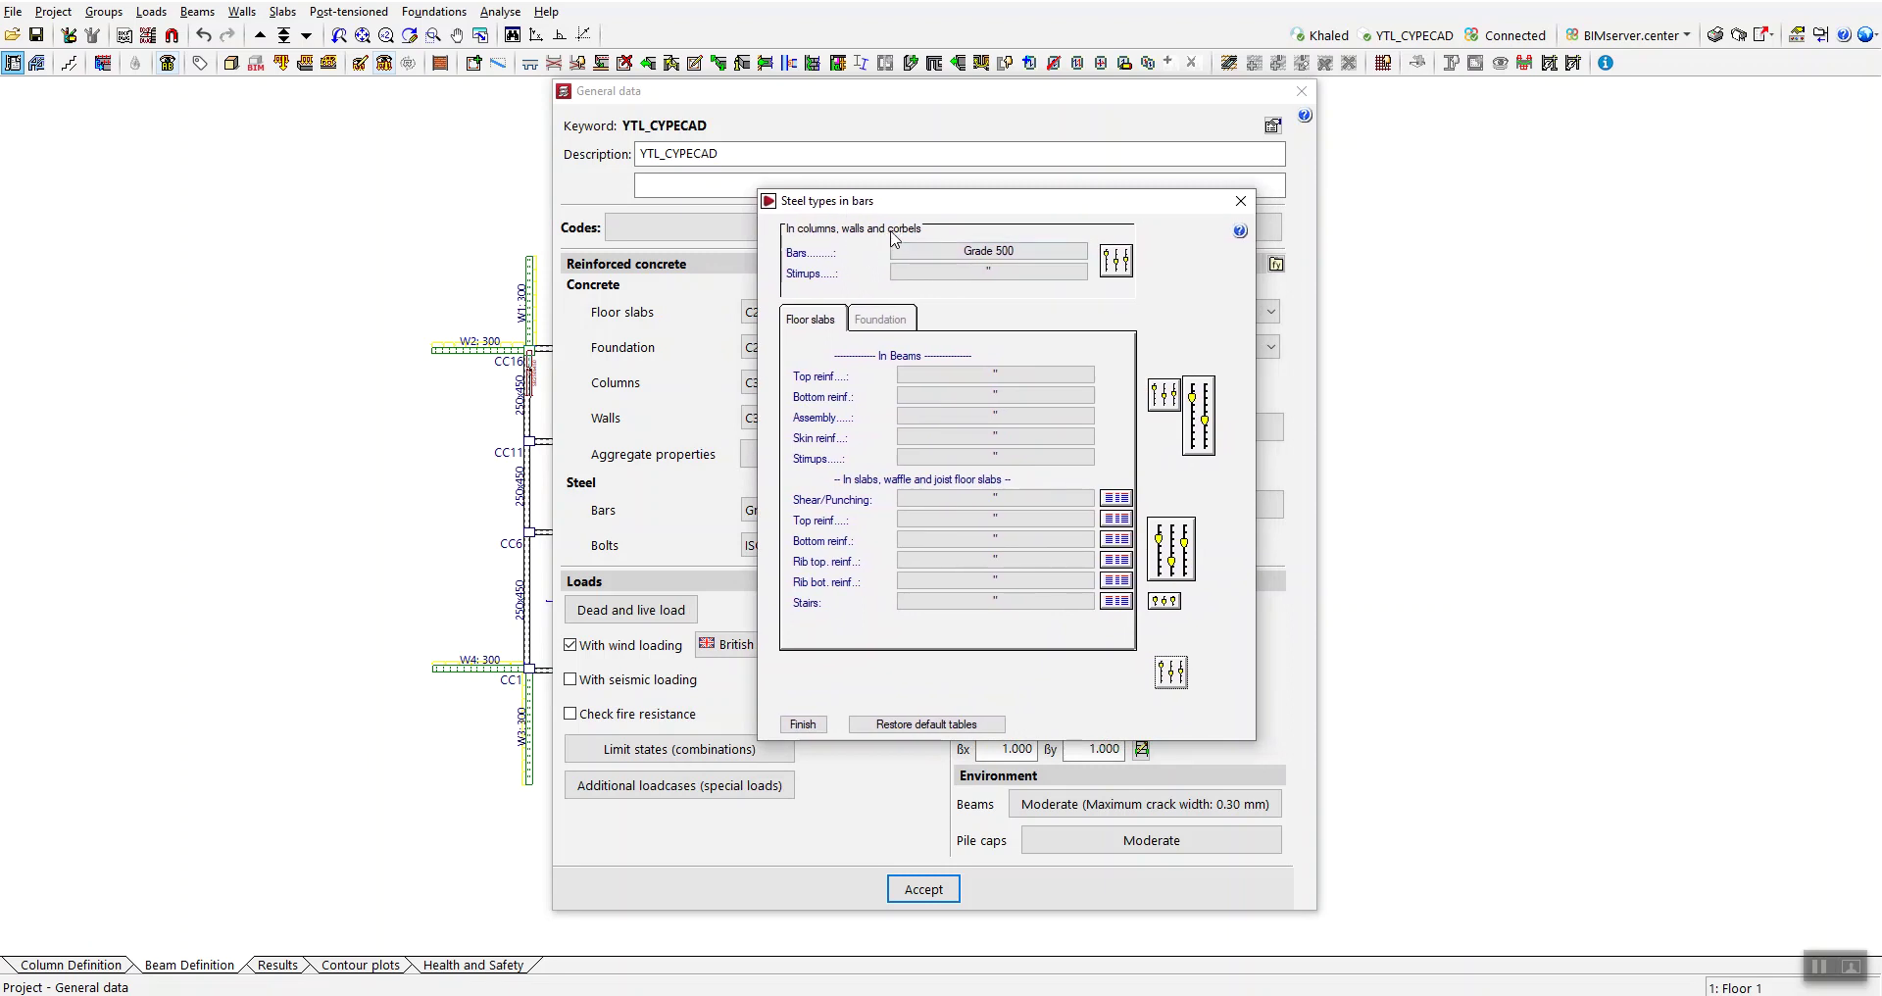
click(981, 252)
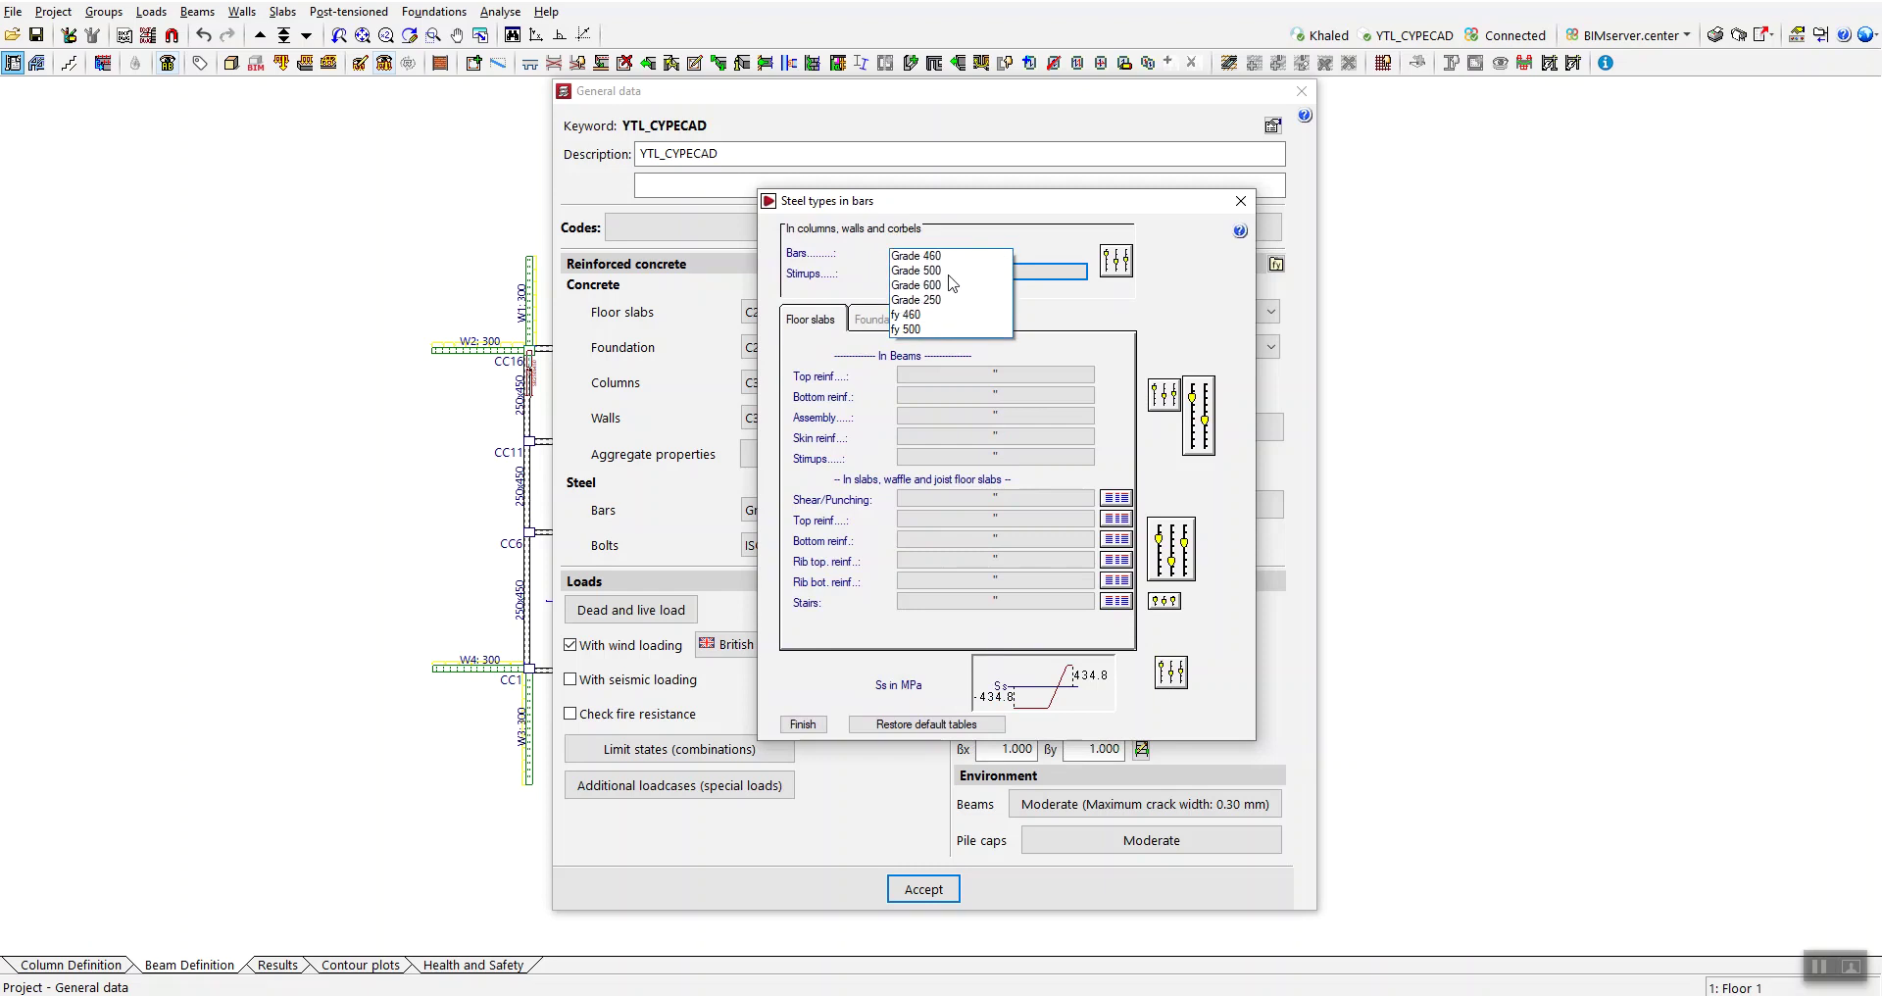
click(939, 270)
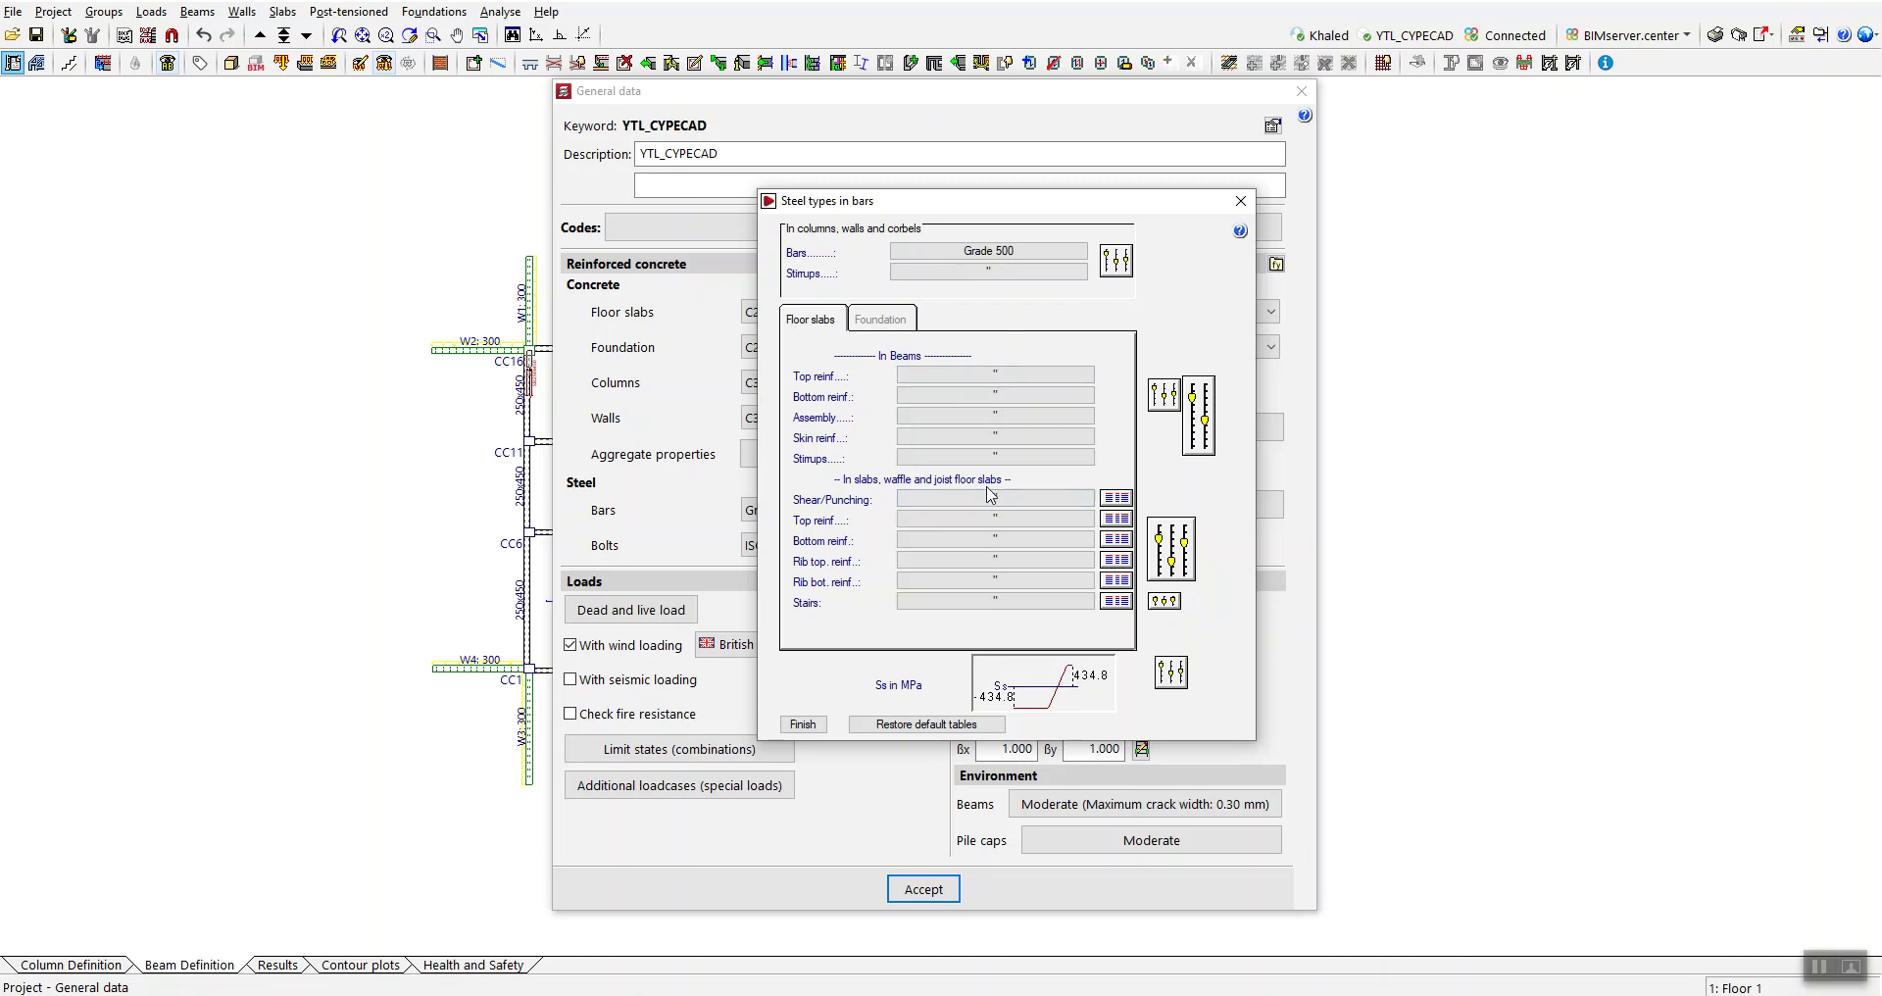
- Review the bar steel types for the foundation, including the footing grade options, and return to those for floor slabs
click(890, 324)
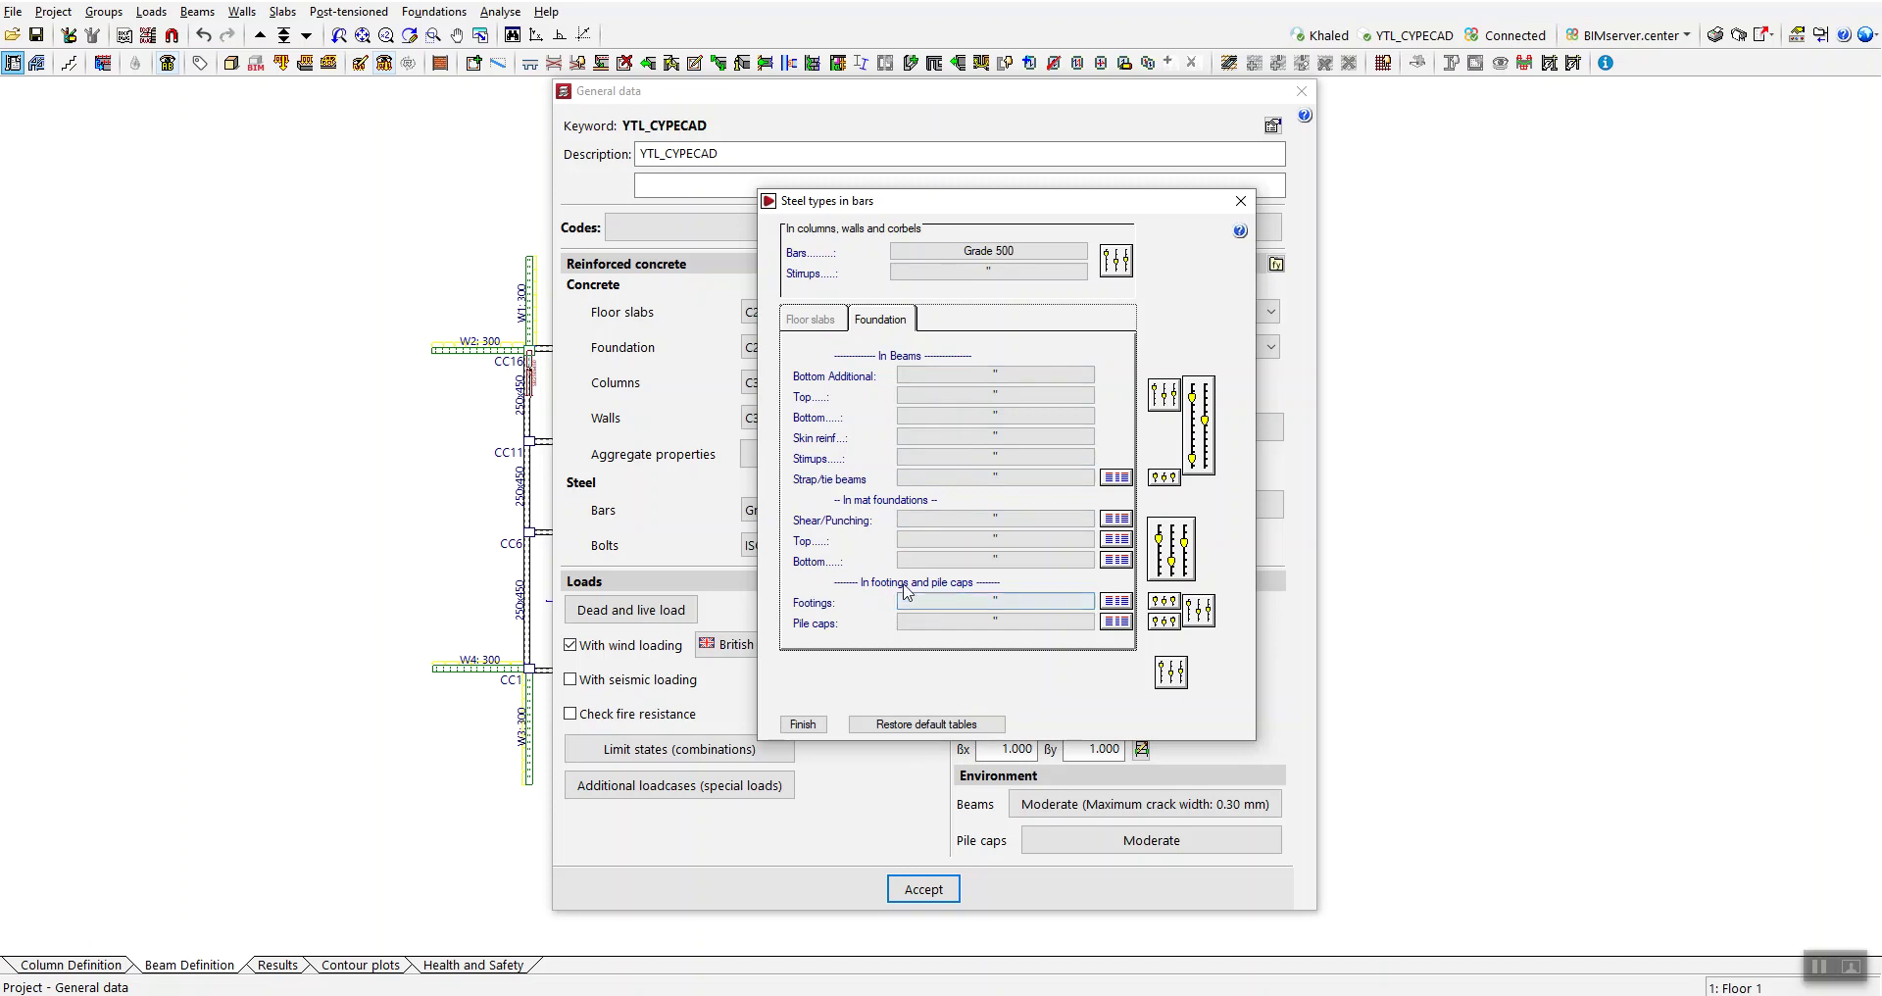
click(943, 602)
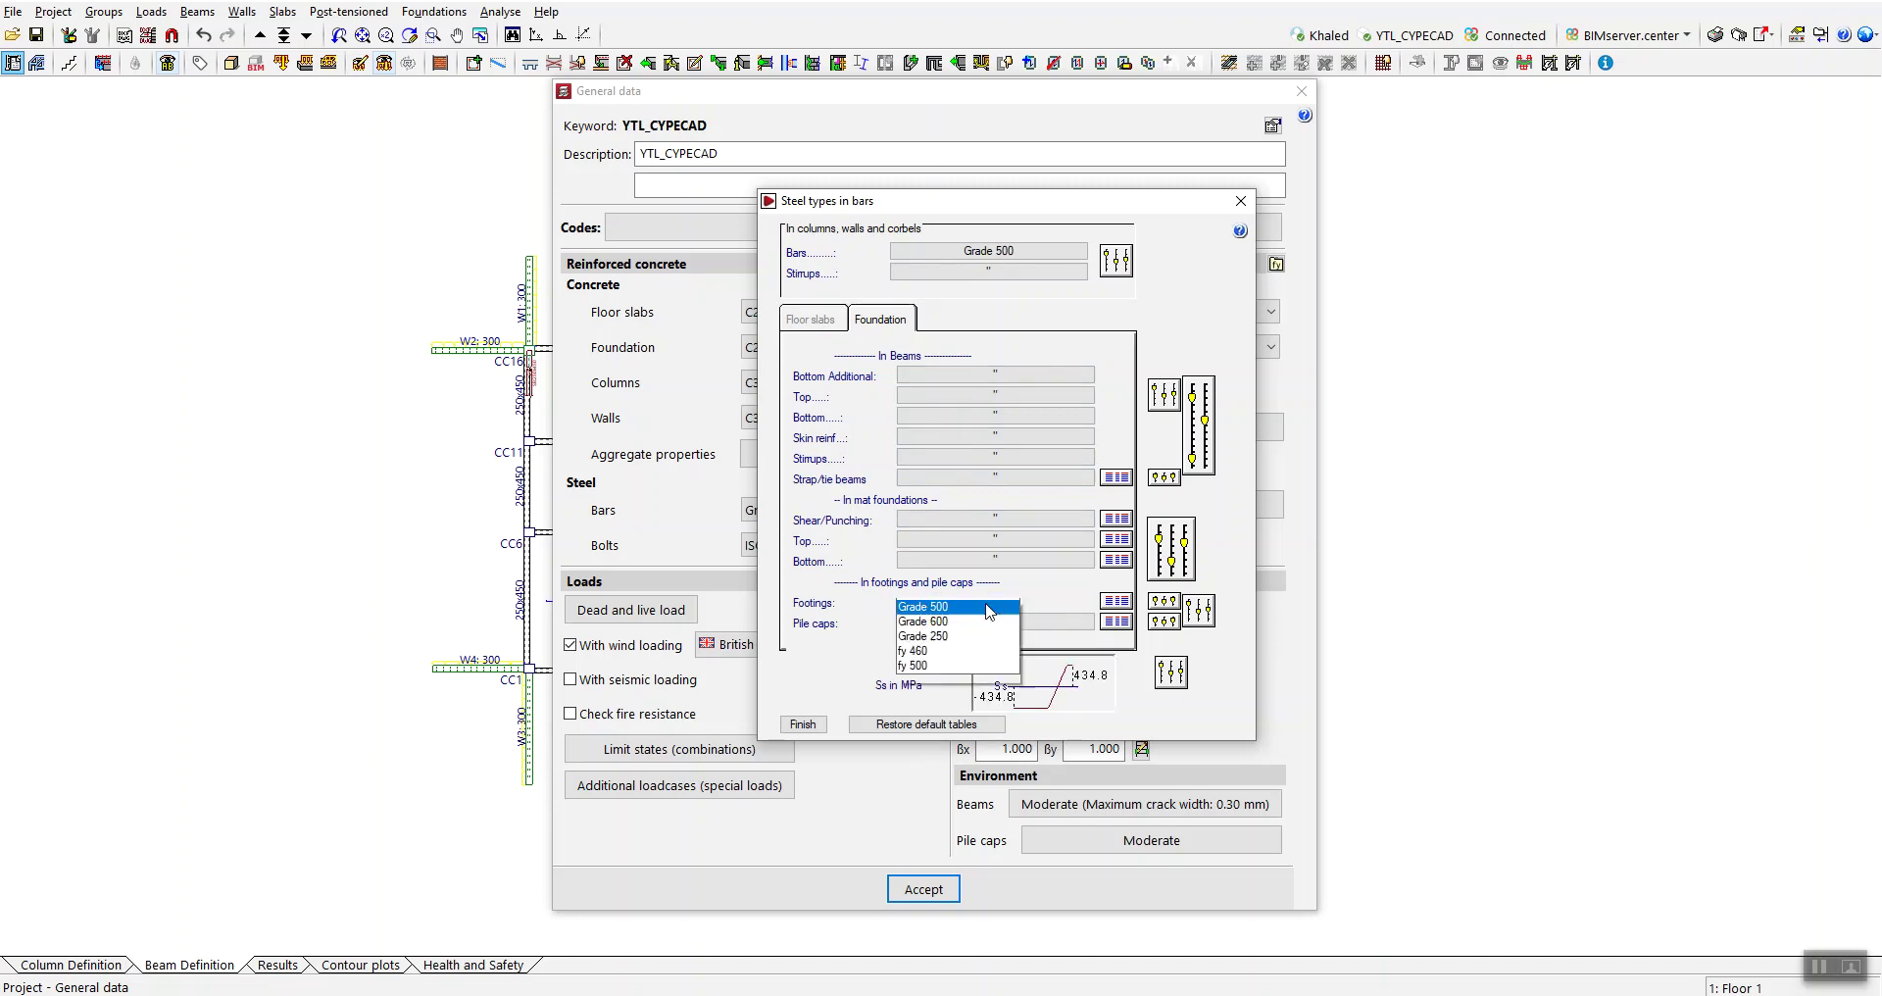
click(1076, 301)
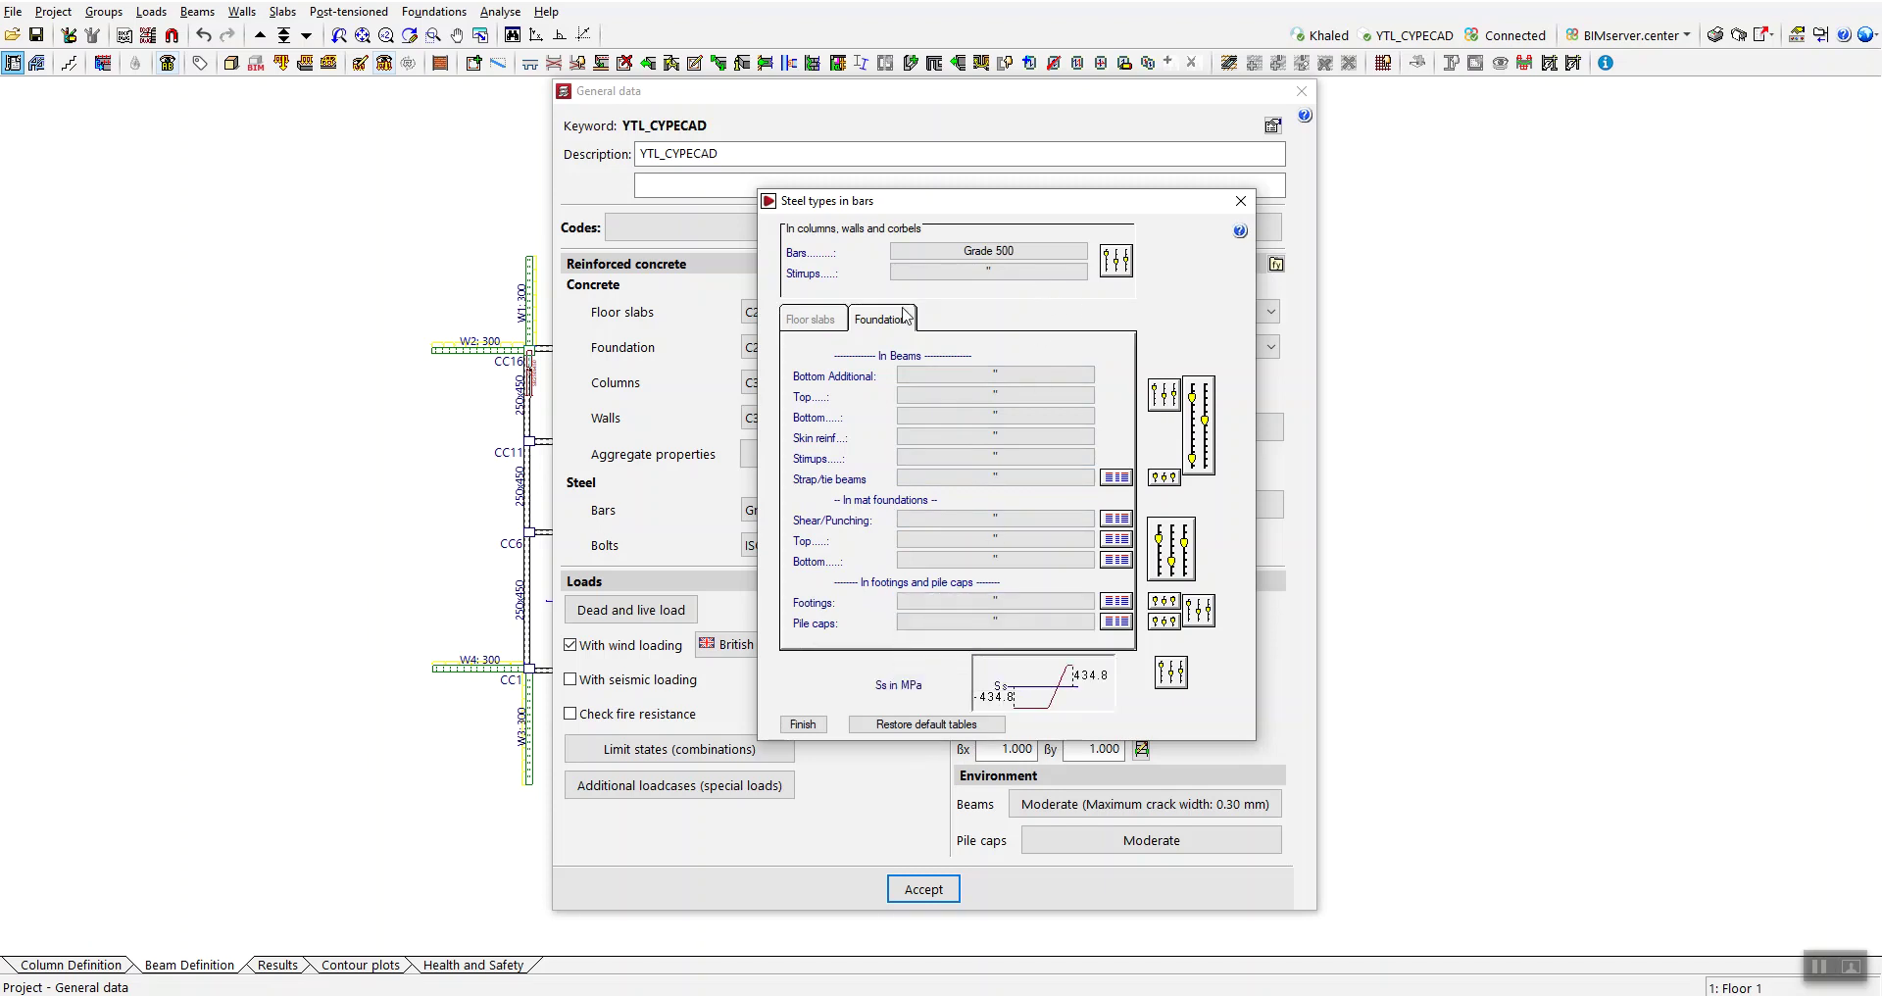
click(813, 320)
drag(940, 211, 1140, 235)
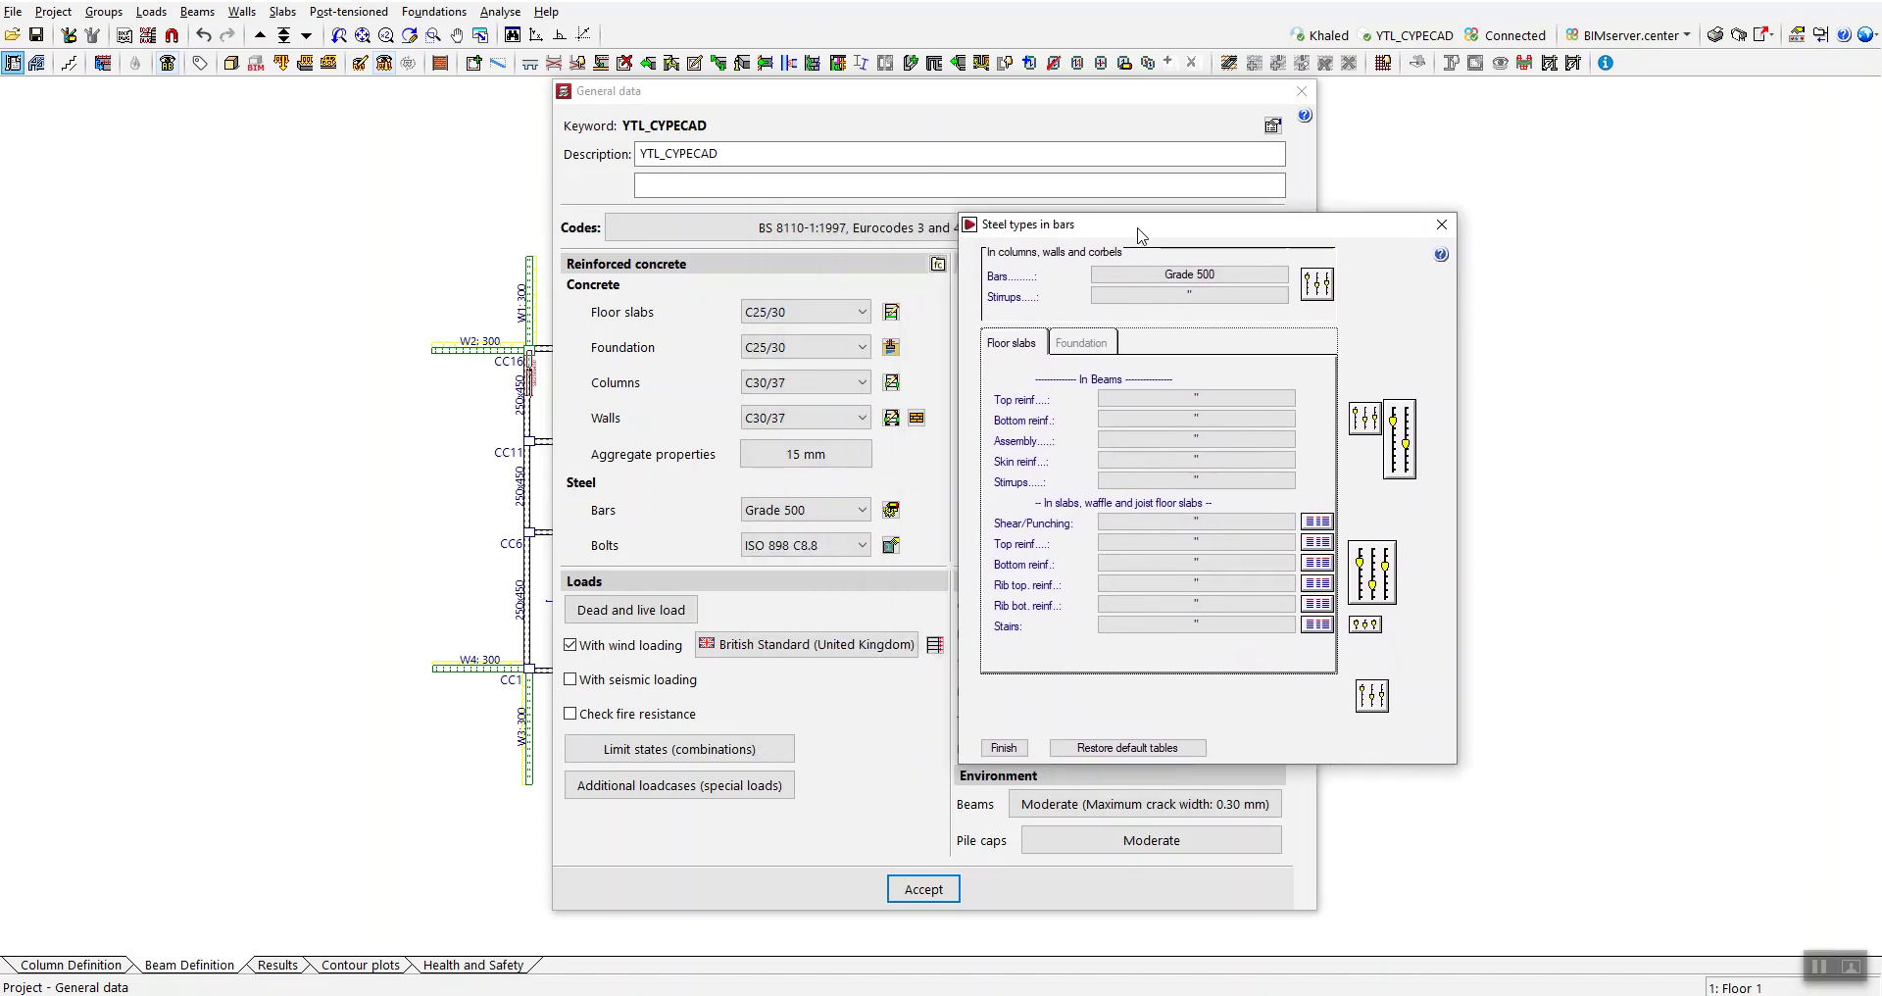
click(883, 512)
drag(1196, 231, 1042, 210)
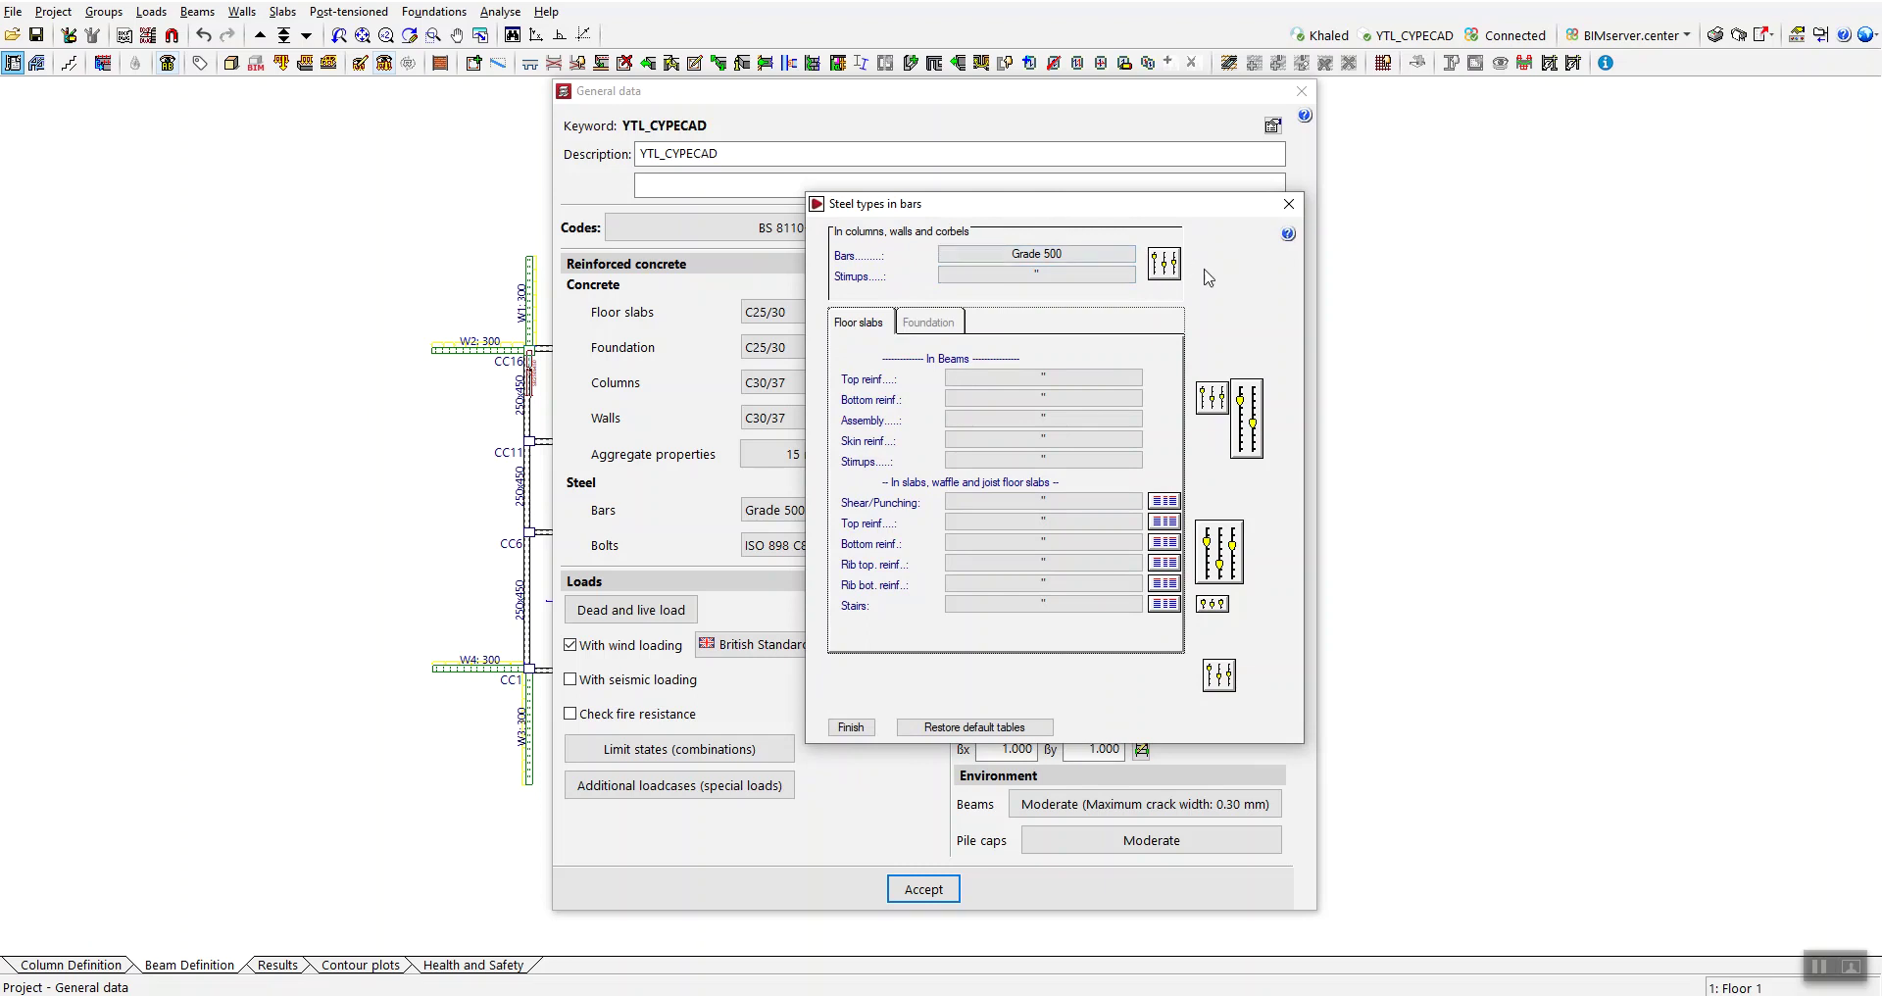
- Open the column reinforcement tables from the options for columns, shear walls, walls and corbels
click(1167, 270)
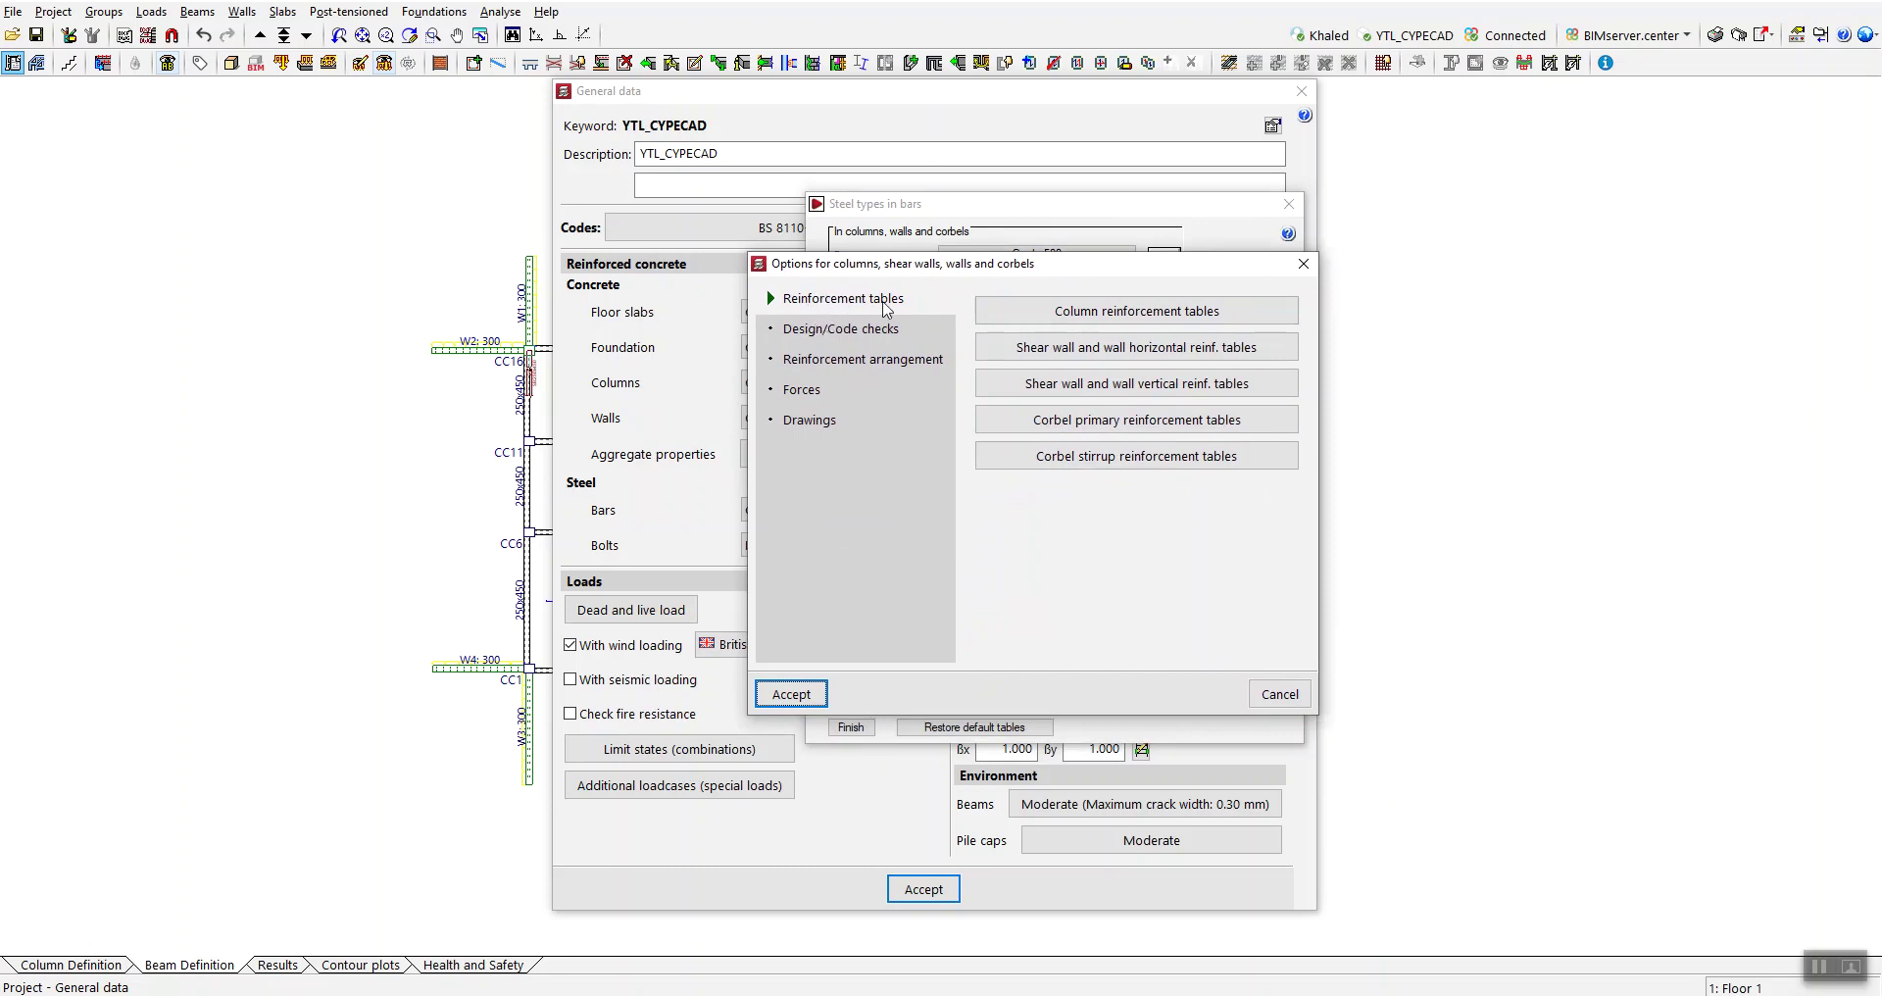
click(1106, 320)
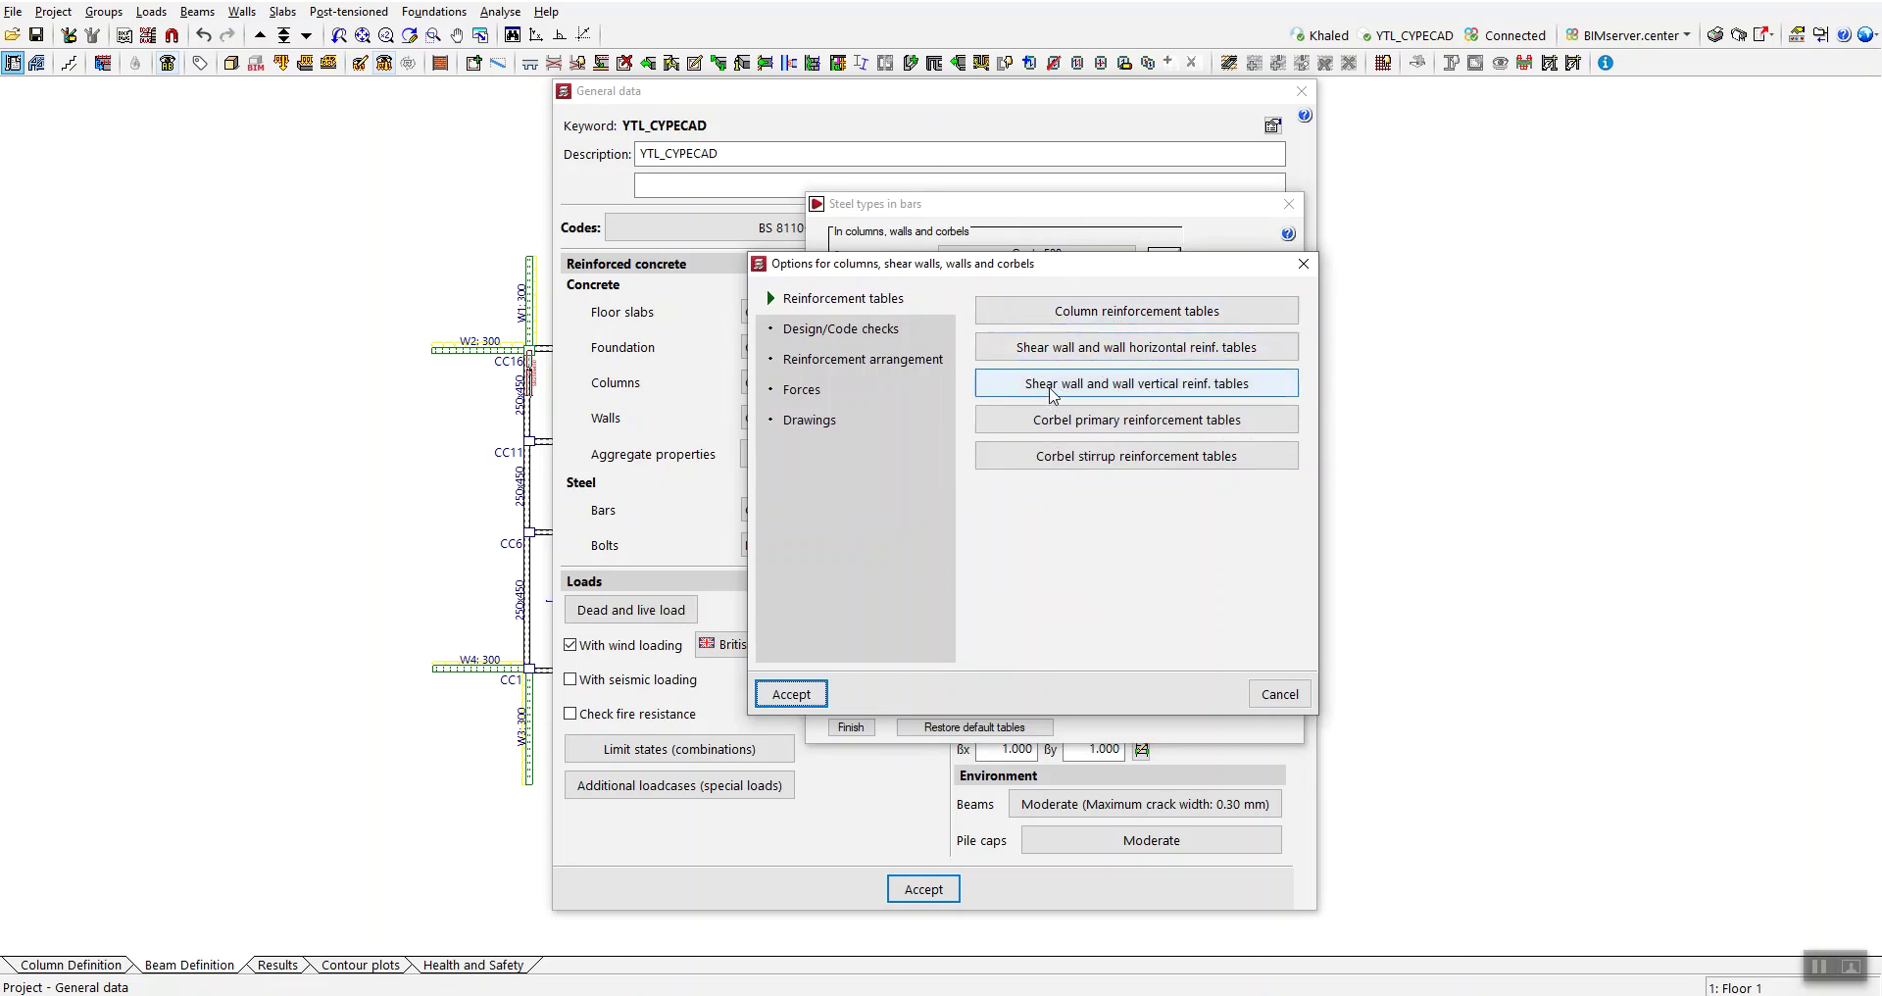
click(1162, 392)
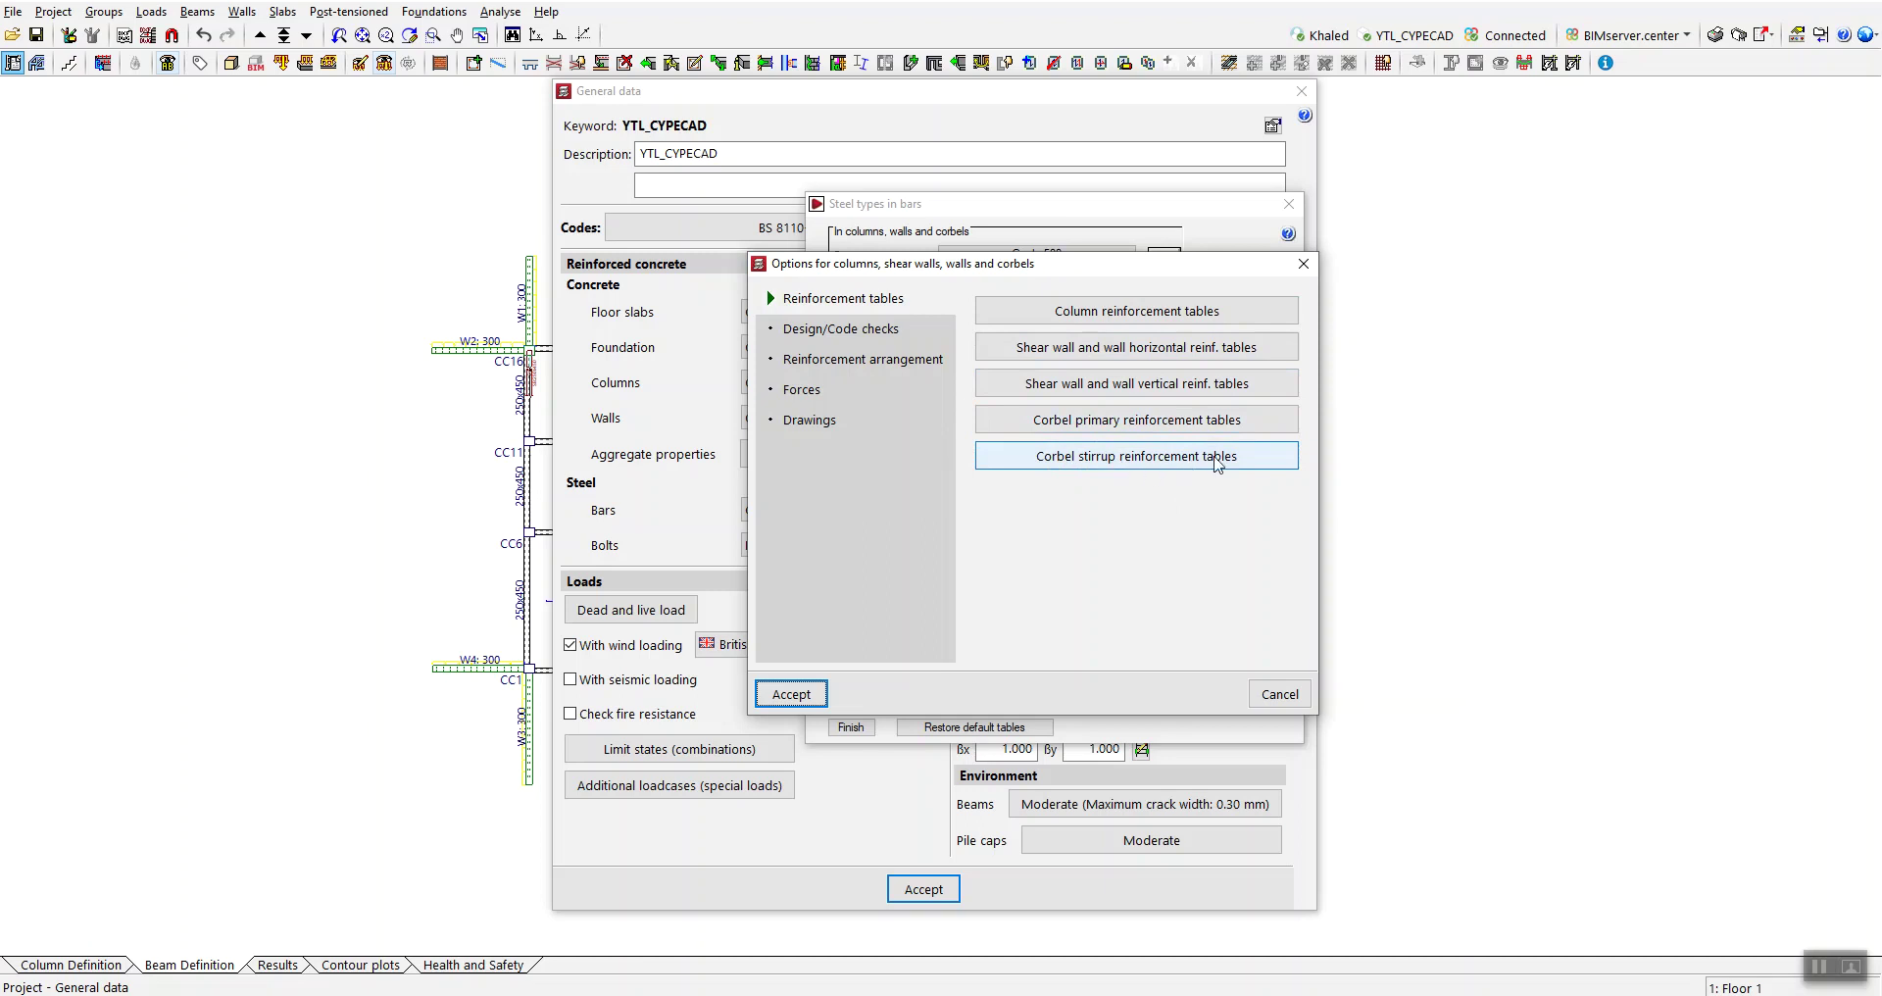
click(1088, 316)
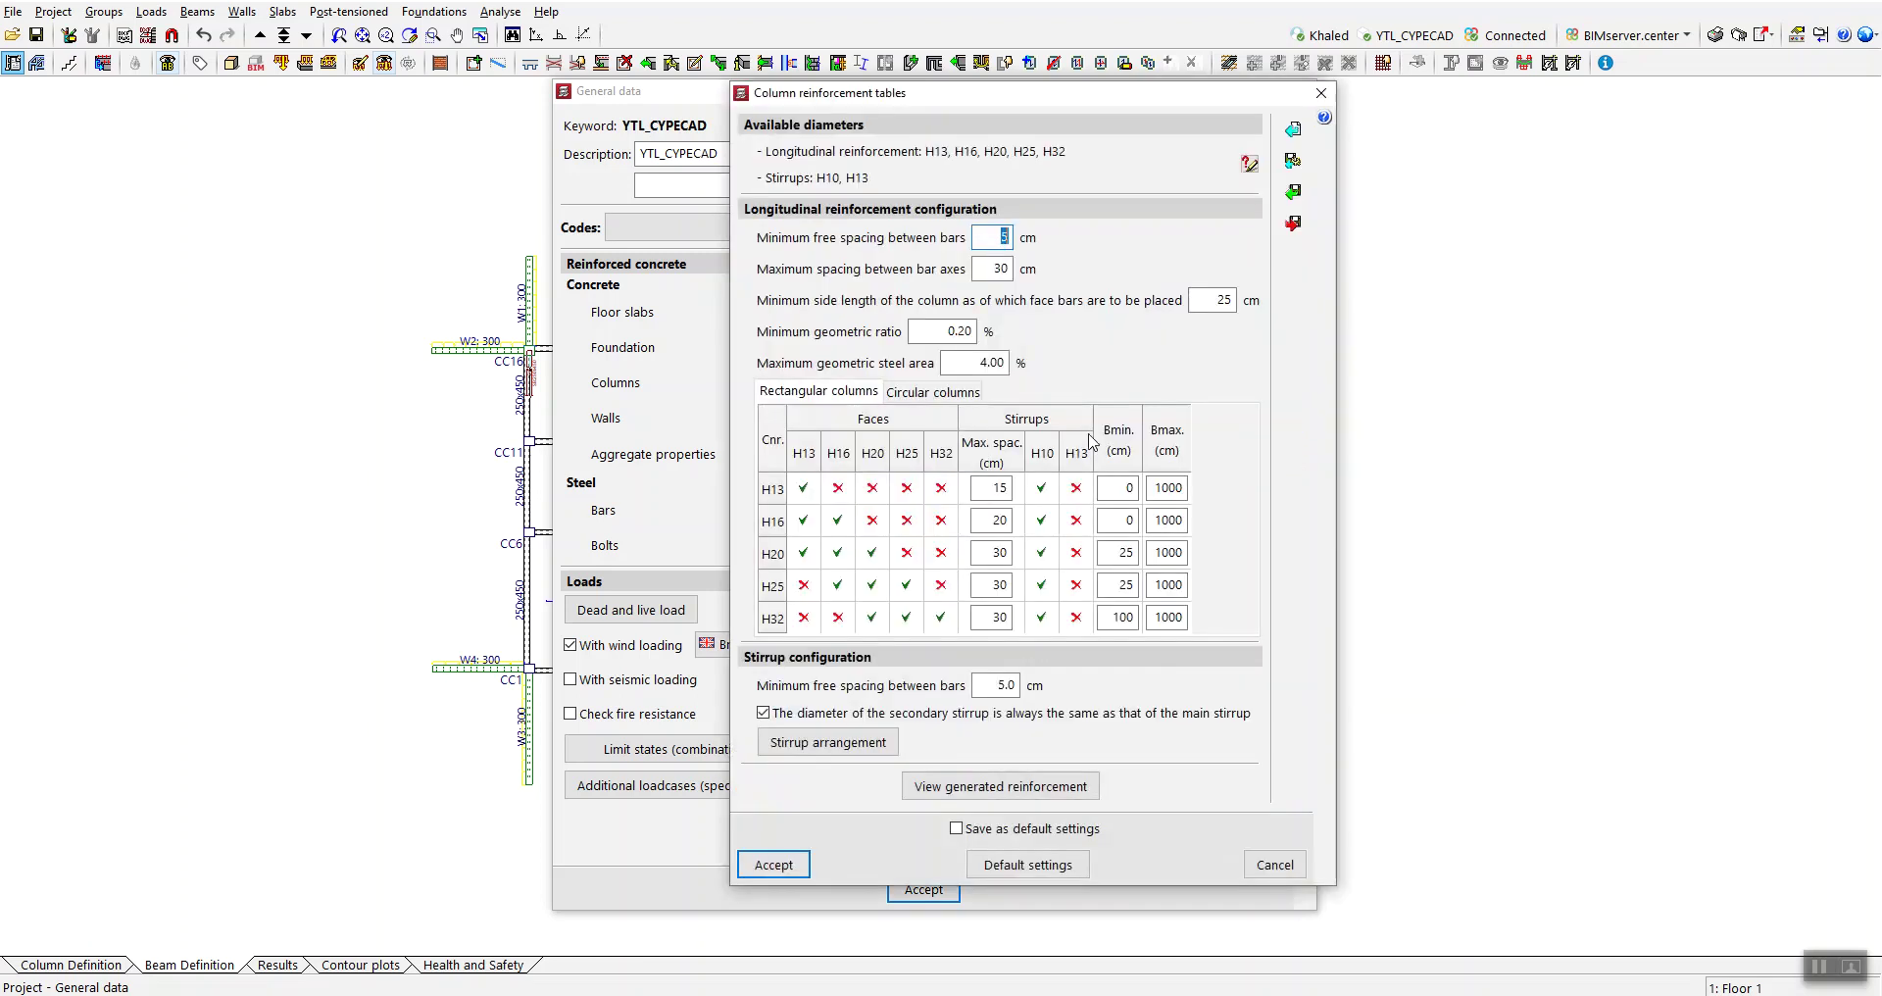
drag(922, 98, 1064, 105)
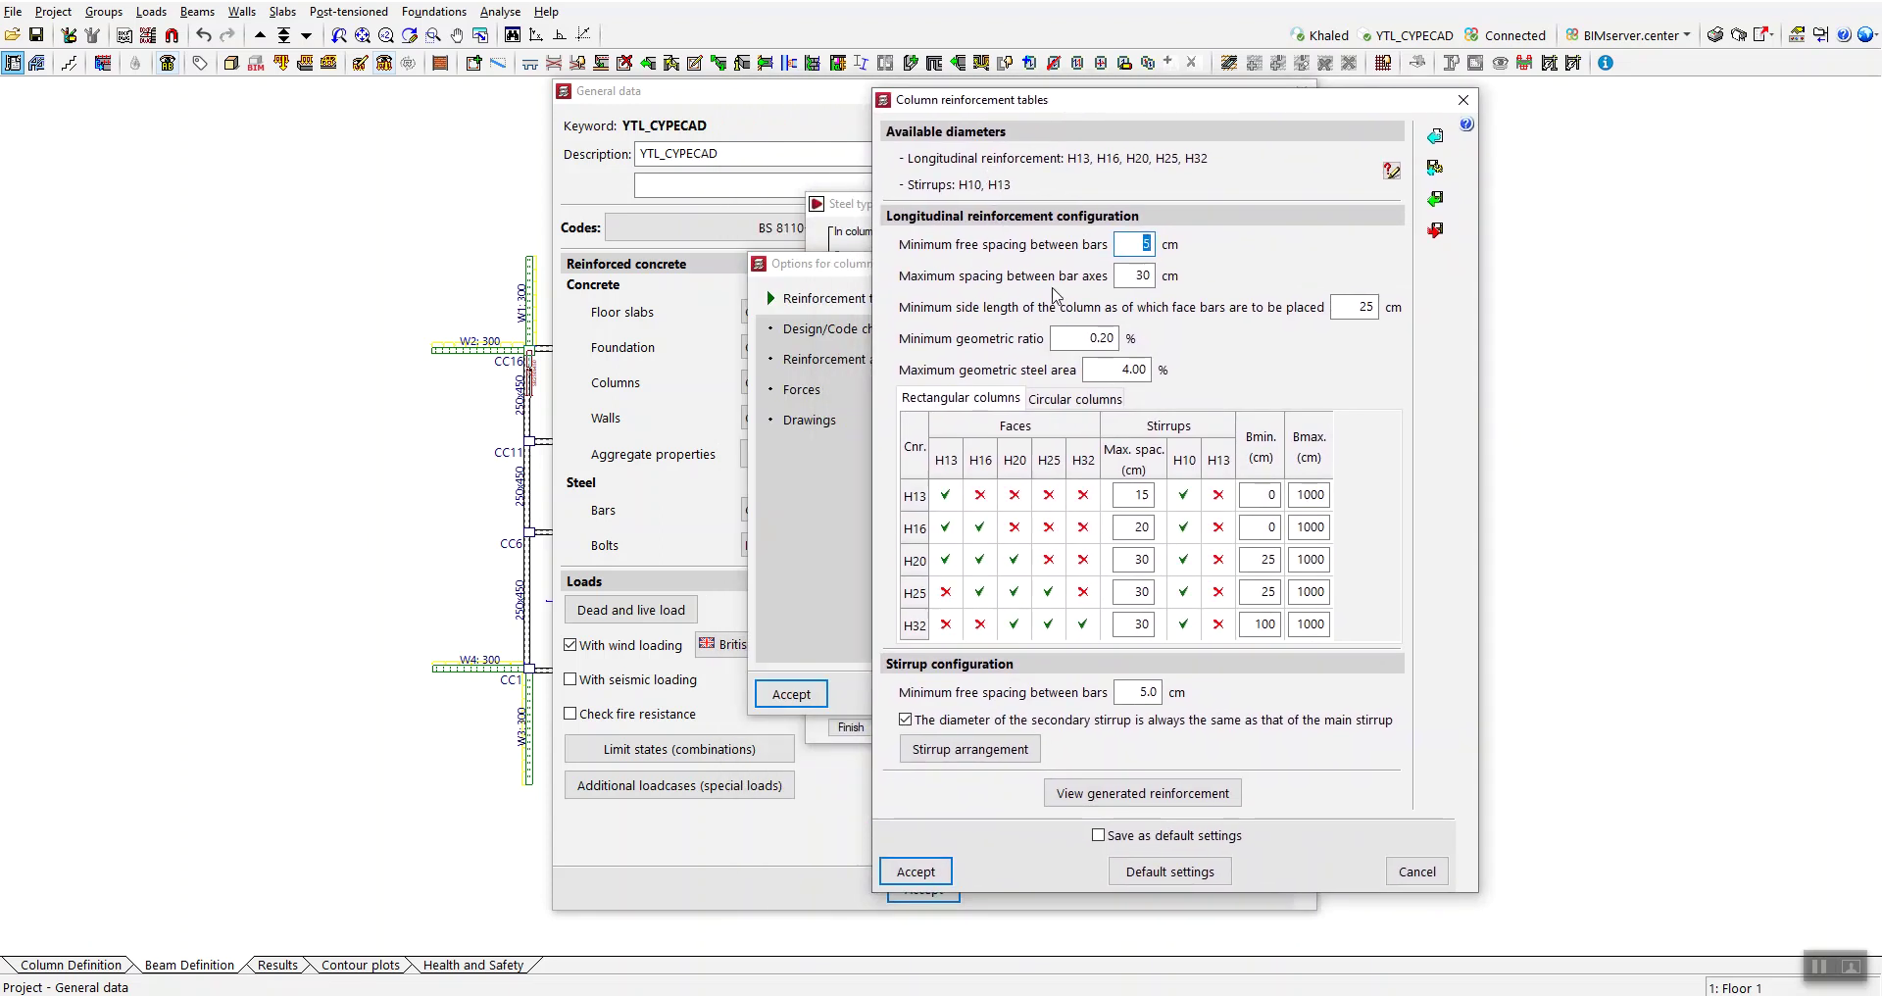
- Try disabling the H13 and H16 face bars for the H13, H16 and H20 corner bars of rectangular columns
click(1069, 400)
click(975, 400)
click(946, 495)
click(946, 527)
click(979, 528)
click(946, 559)
click(979, 559)
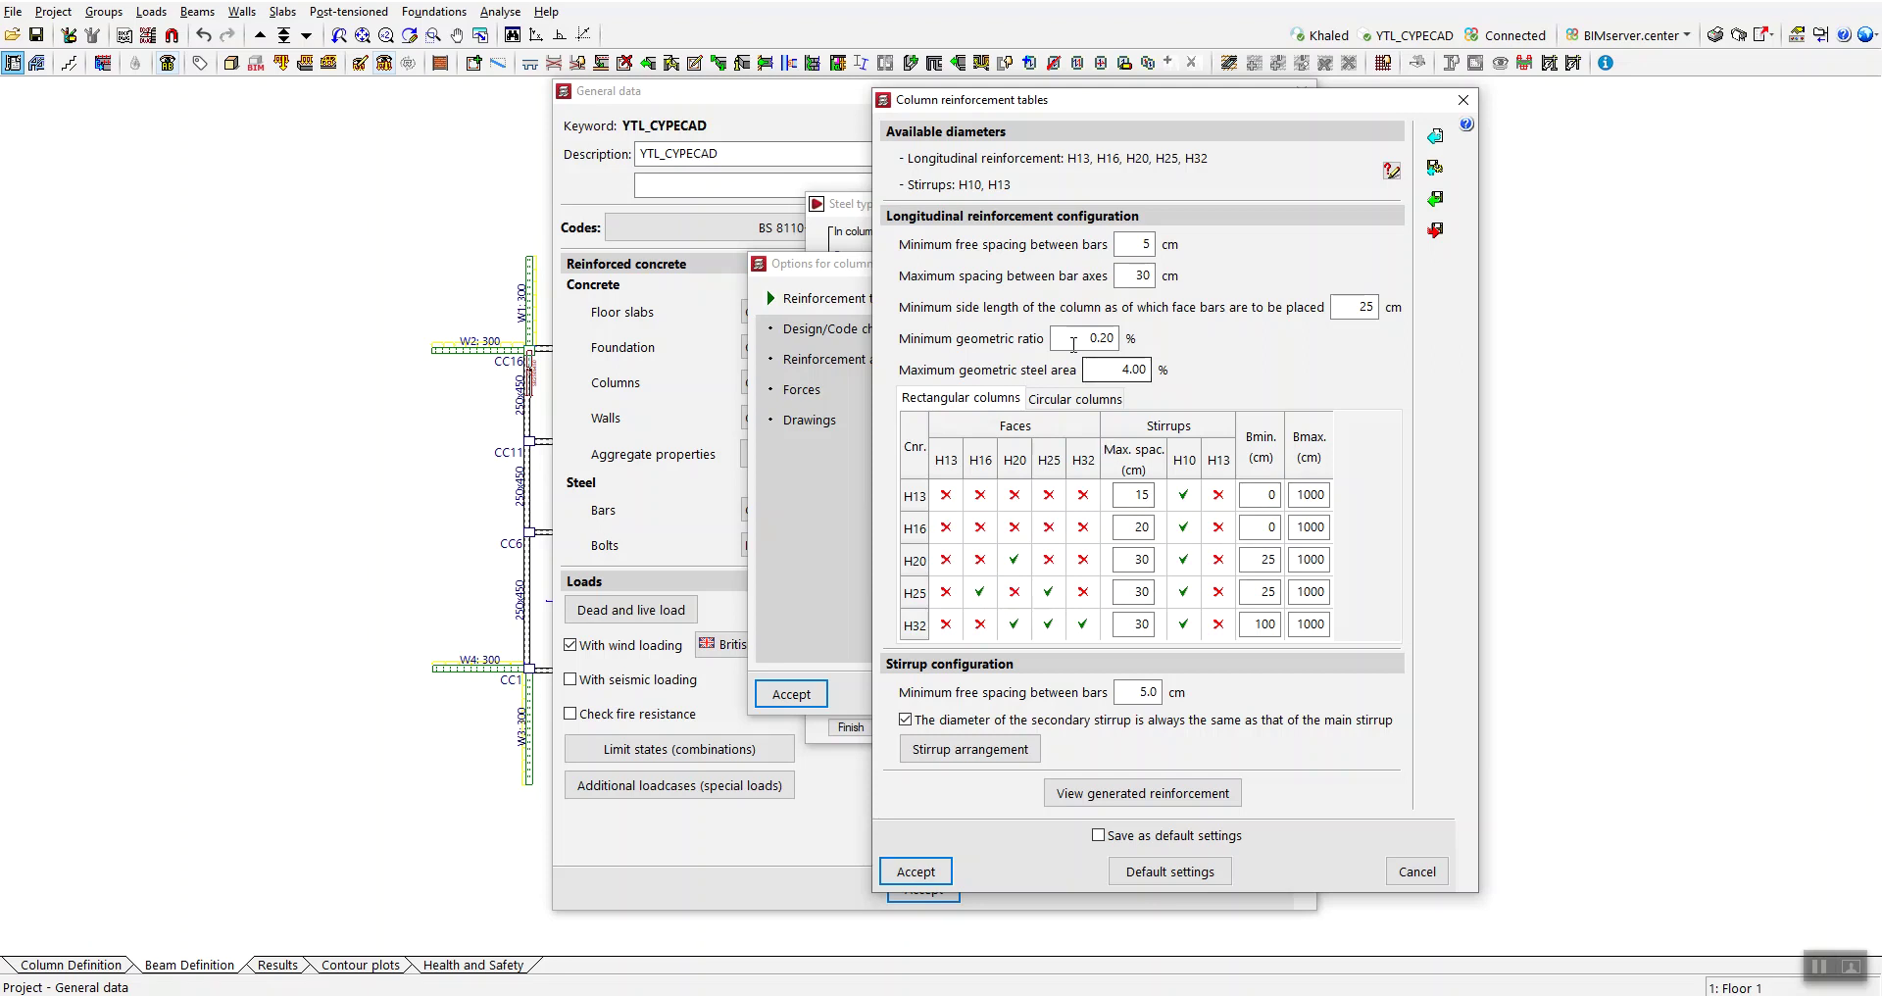
click(923, 231)
- Try out the four simple crosstie shapes in the stirrup arrangement options for column design
click(977, 753)
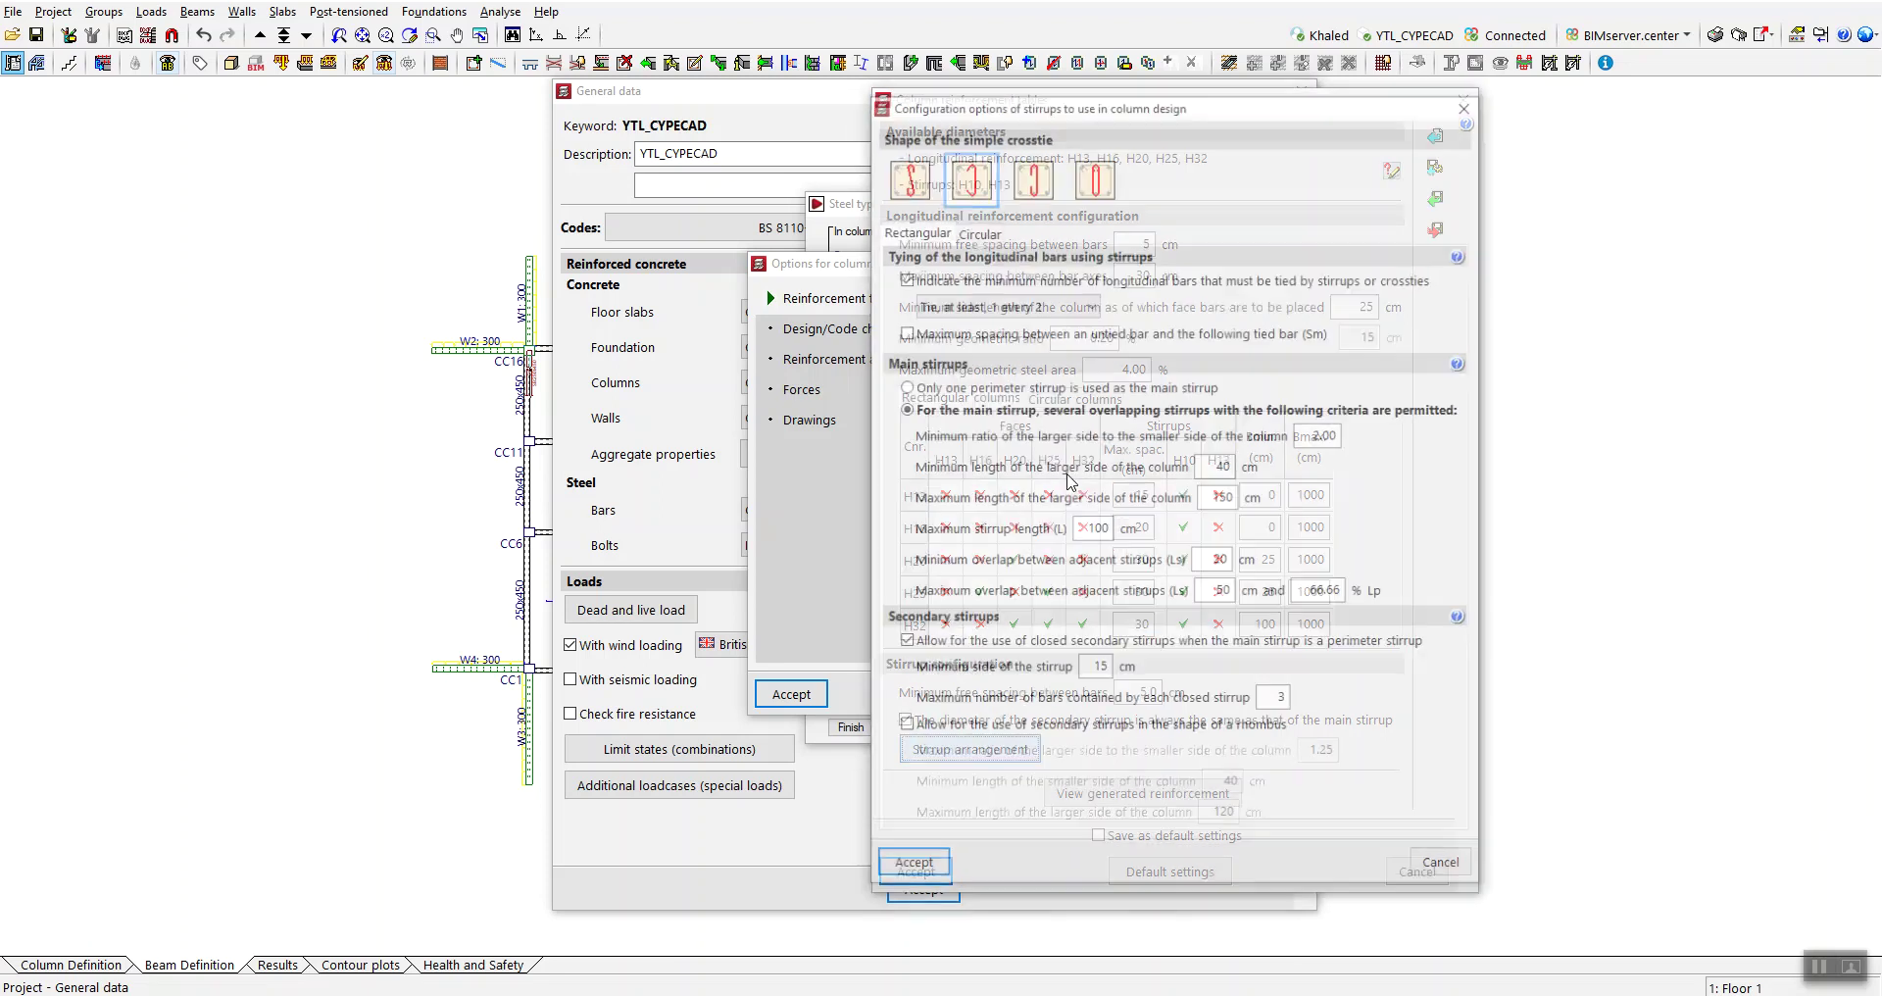
click(906, 175)
click(968, 174)
click(1031, 175)
click(1093, 174)
mouse_move(1092, 112)
mouse_down()
mouse_move(1139, 121)
mouse_move(1056, 111)
mouse_up()
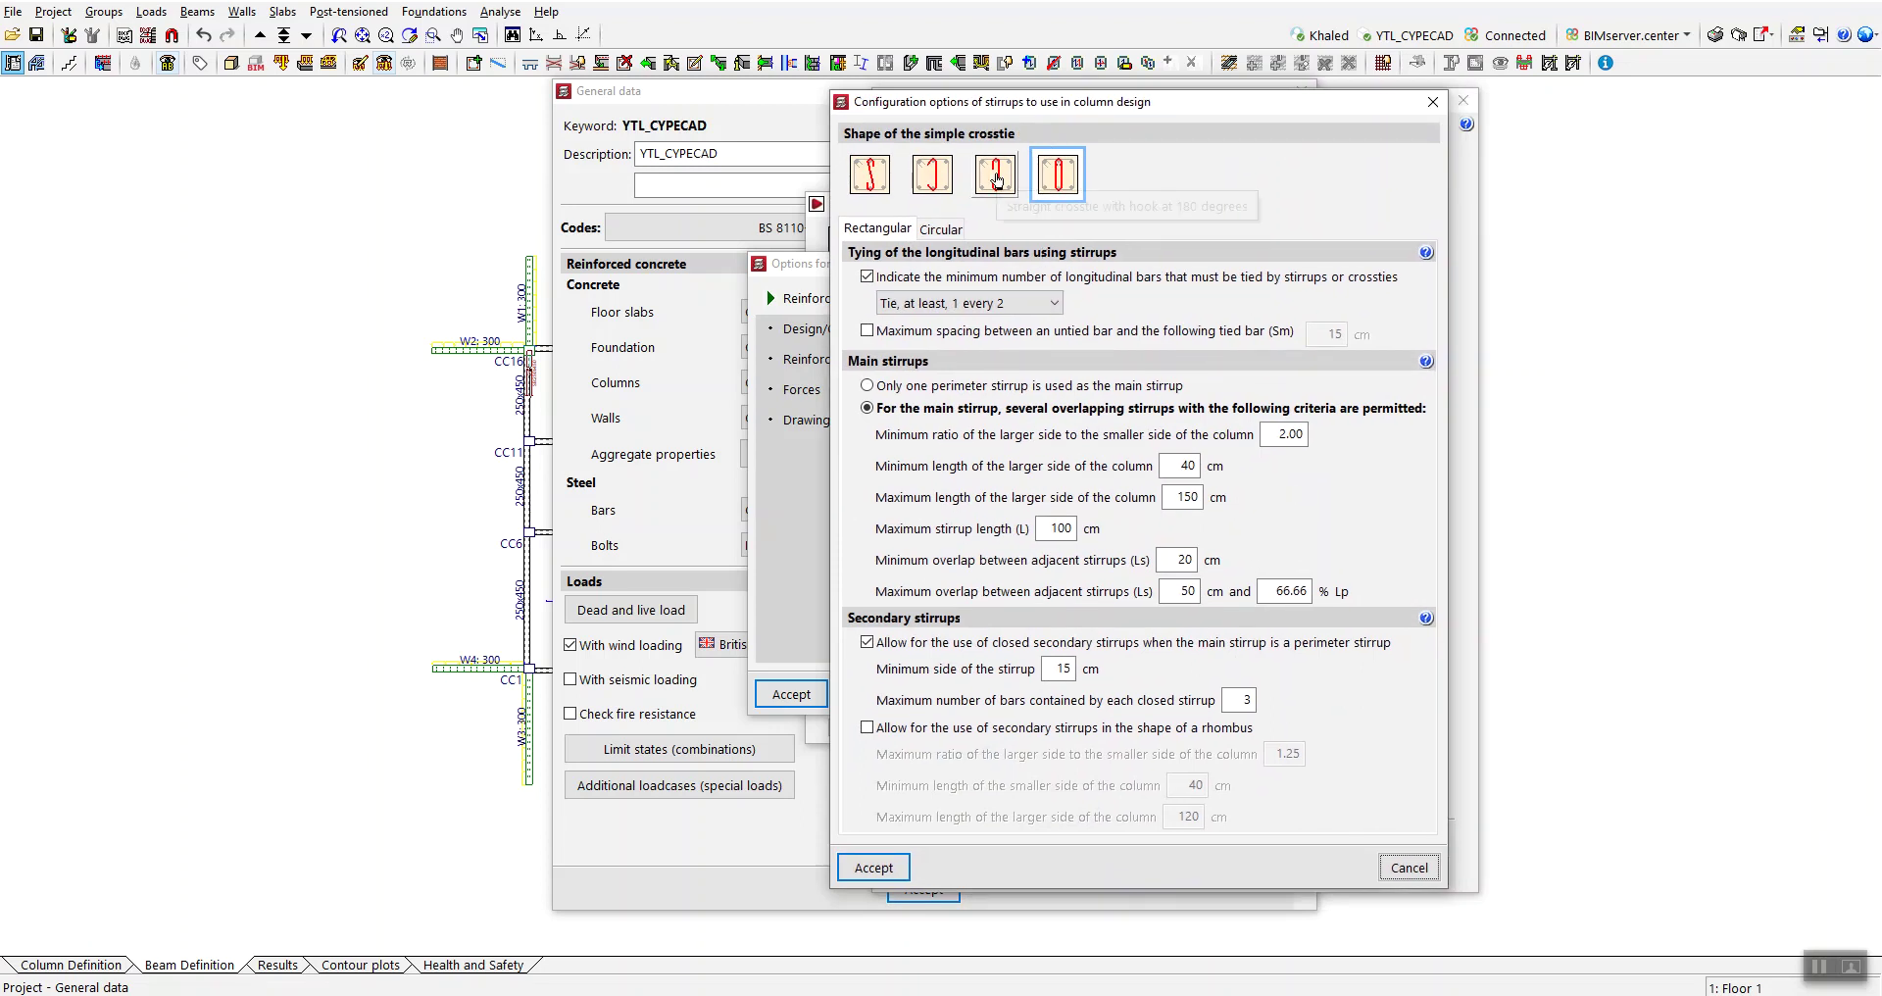
click(939, 186)
click(872, 177)
click(932, 177)
click(995, 177)
click(1057, 177)
- Examine the stirrup criteria for circular and rectangular columns, including main stirrup lengths and overlaps, and cancel the stirrup configuration
click(929, 234)
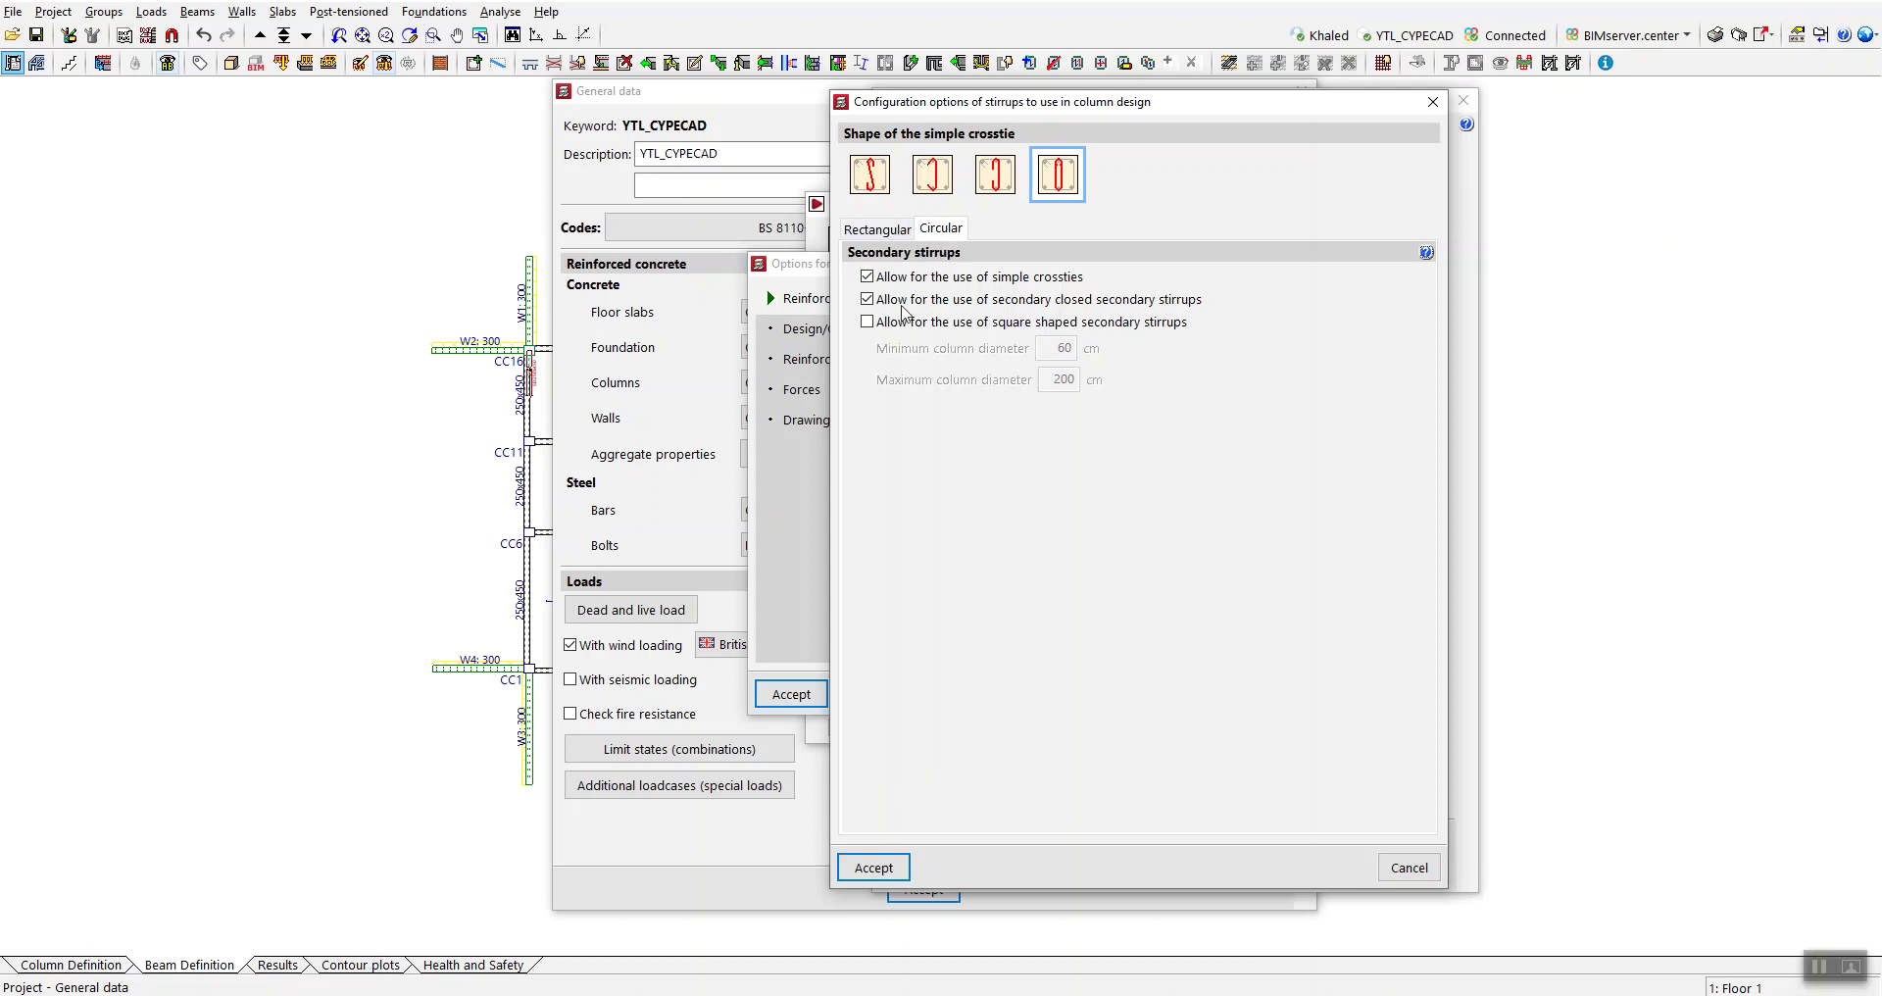
click(867, 231)
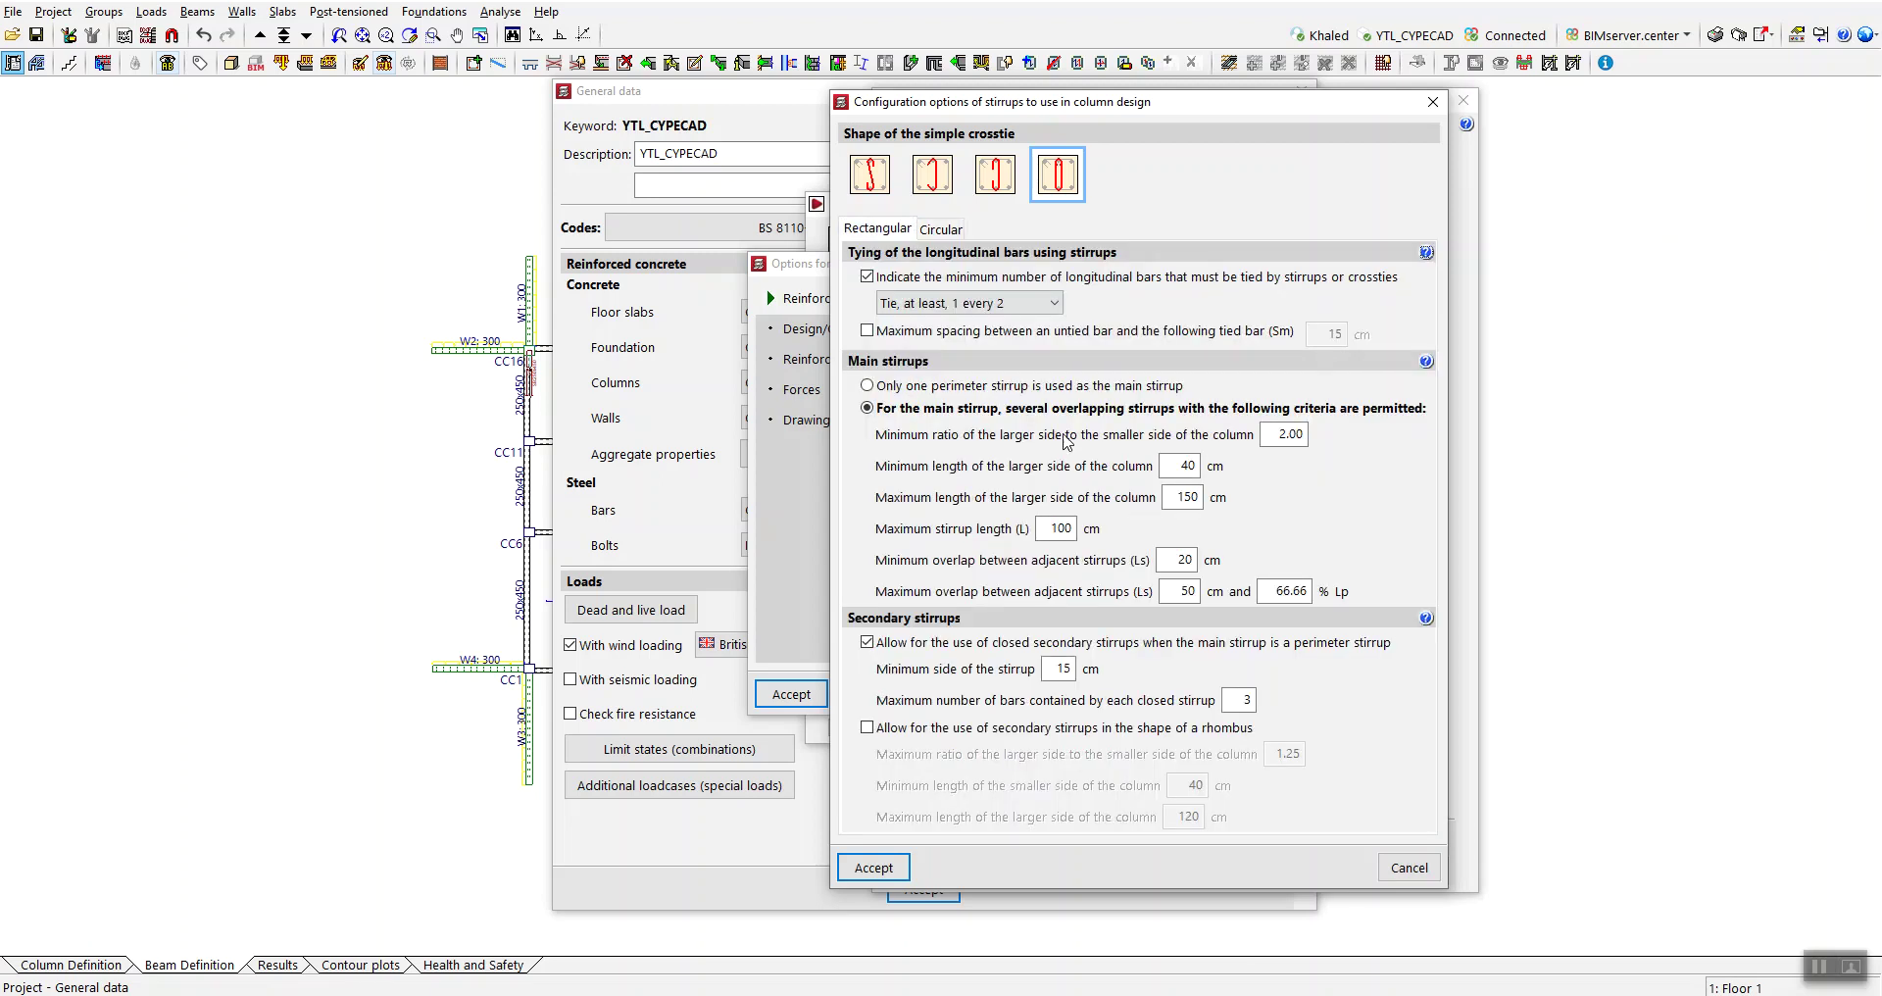
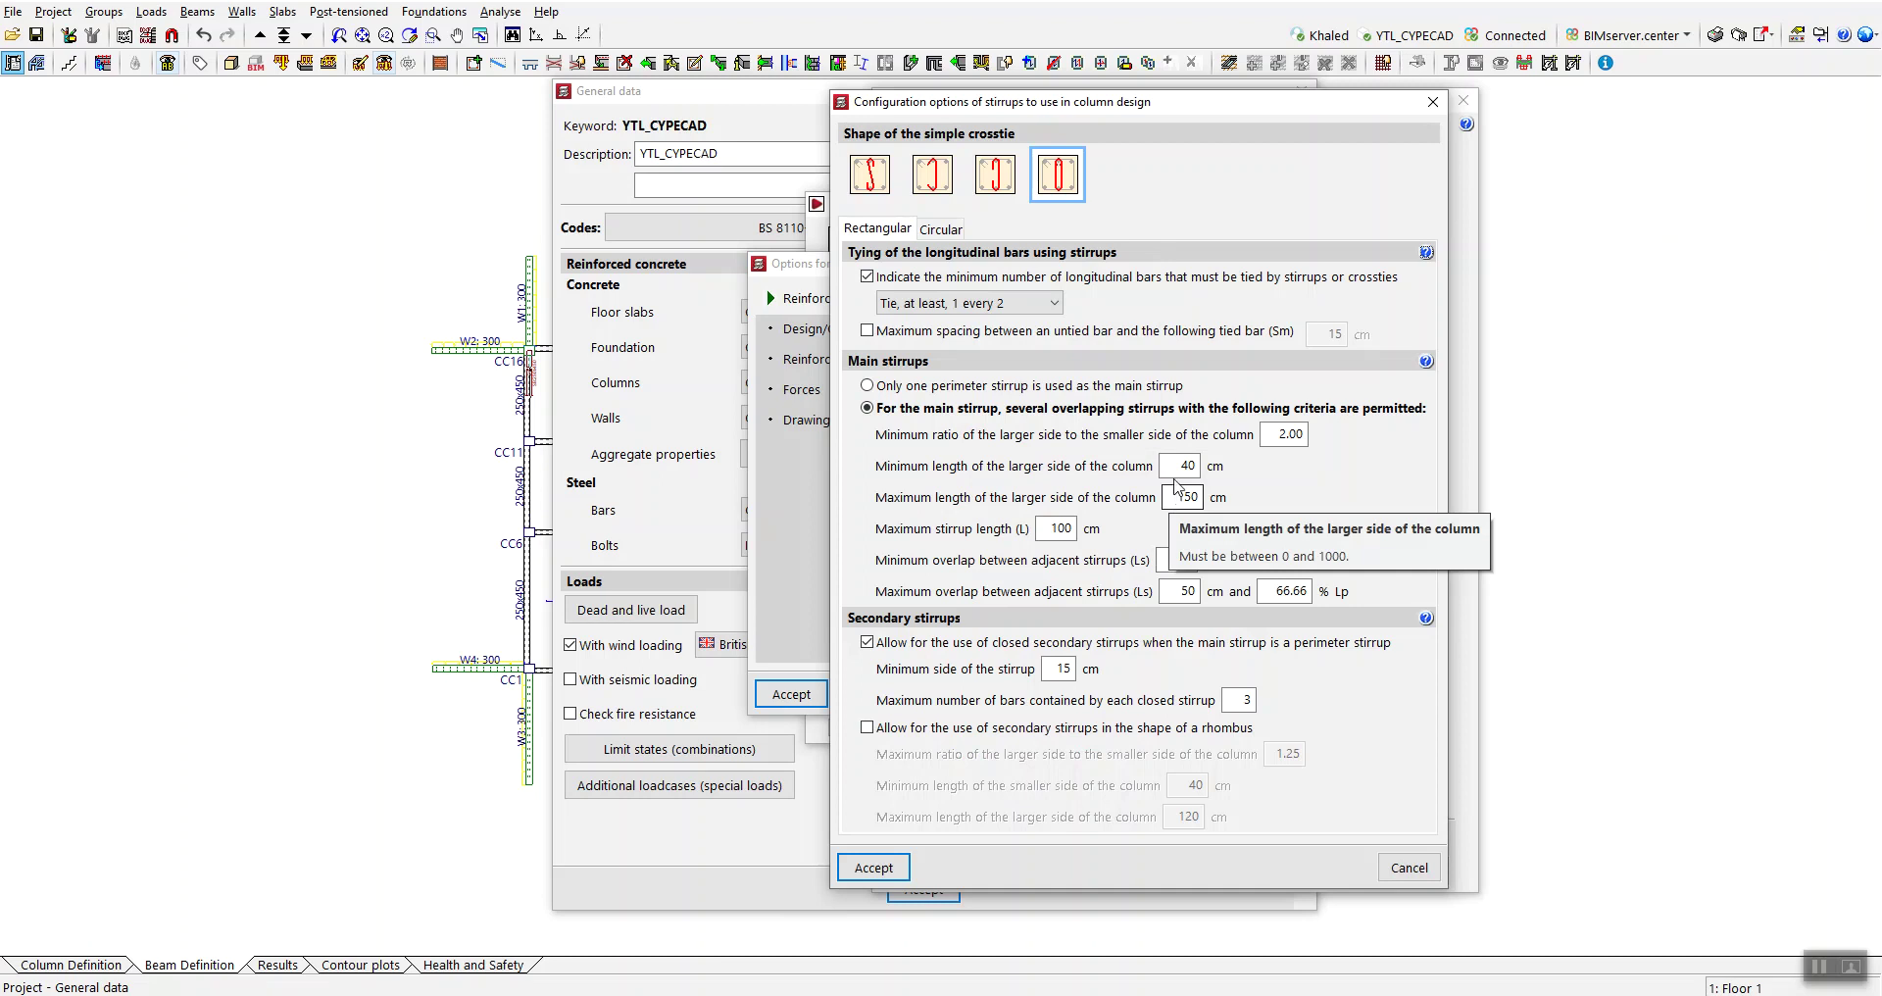
double_click(1176, 495)
key(Tab)
key(Tab)
key(Tab)
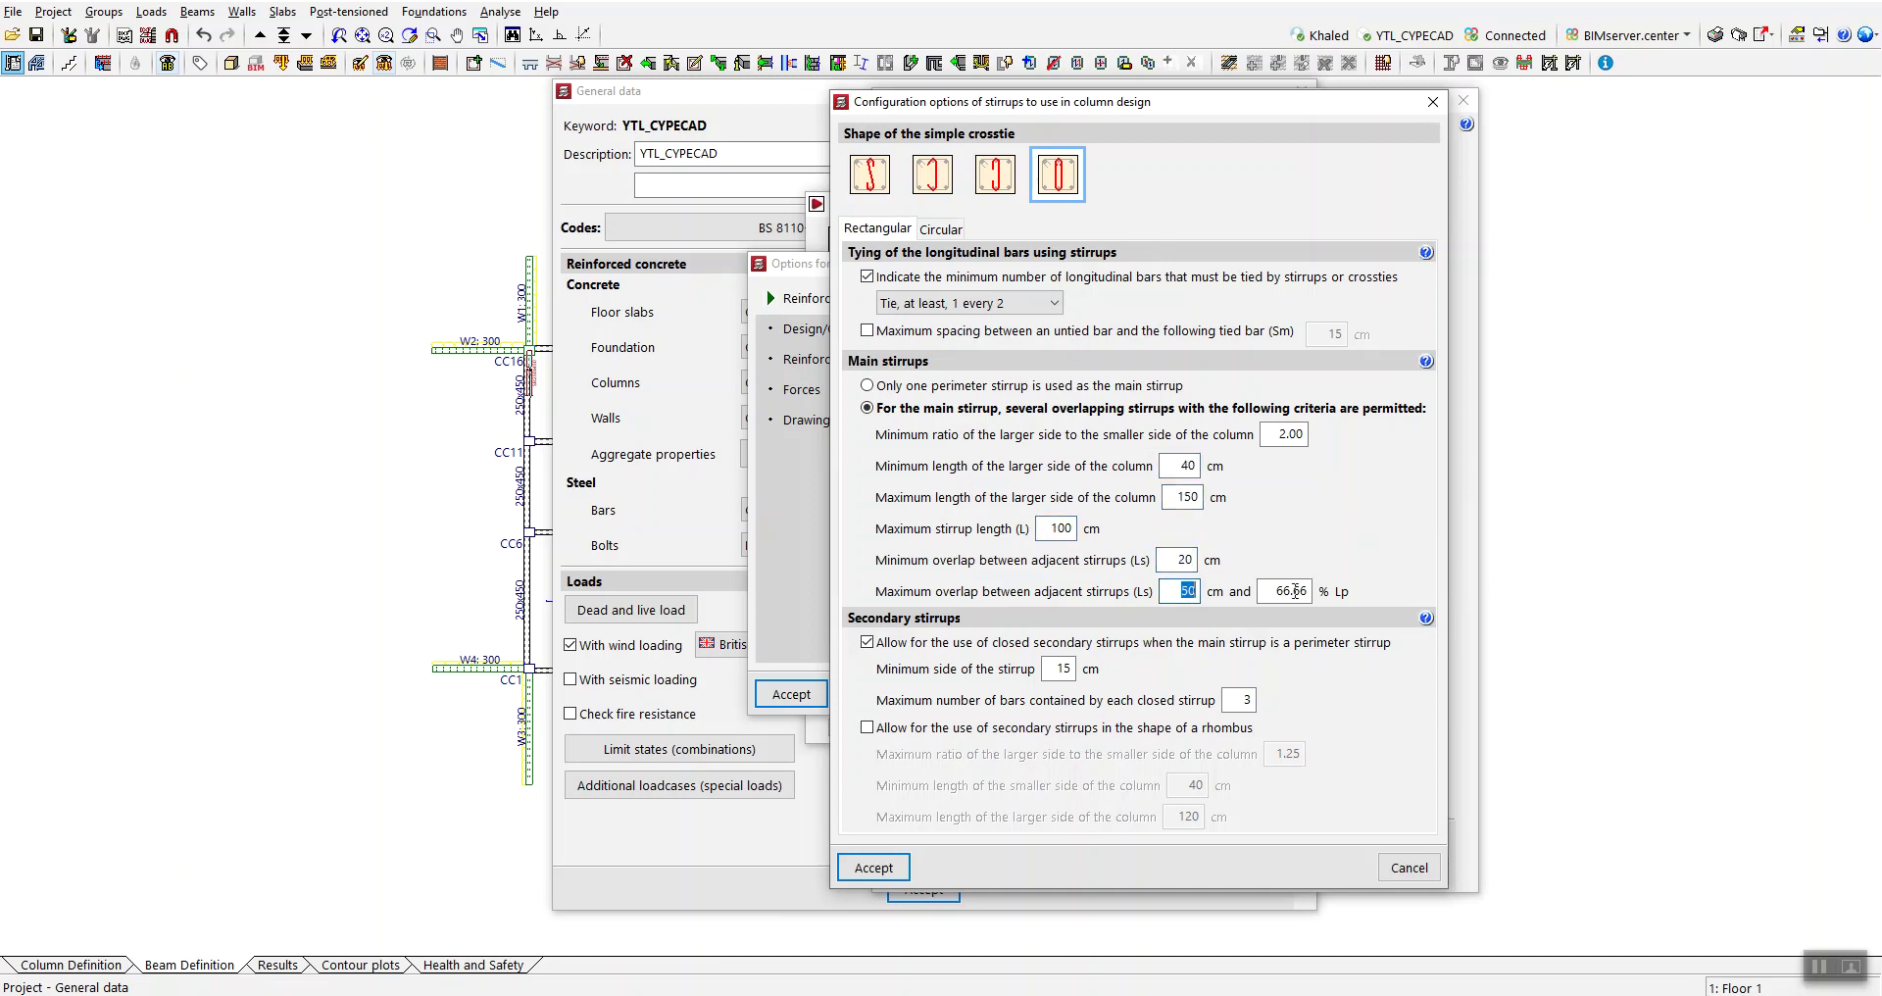
key(Tab)
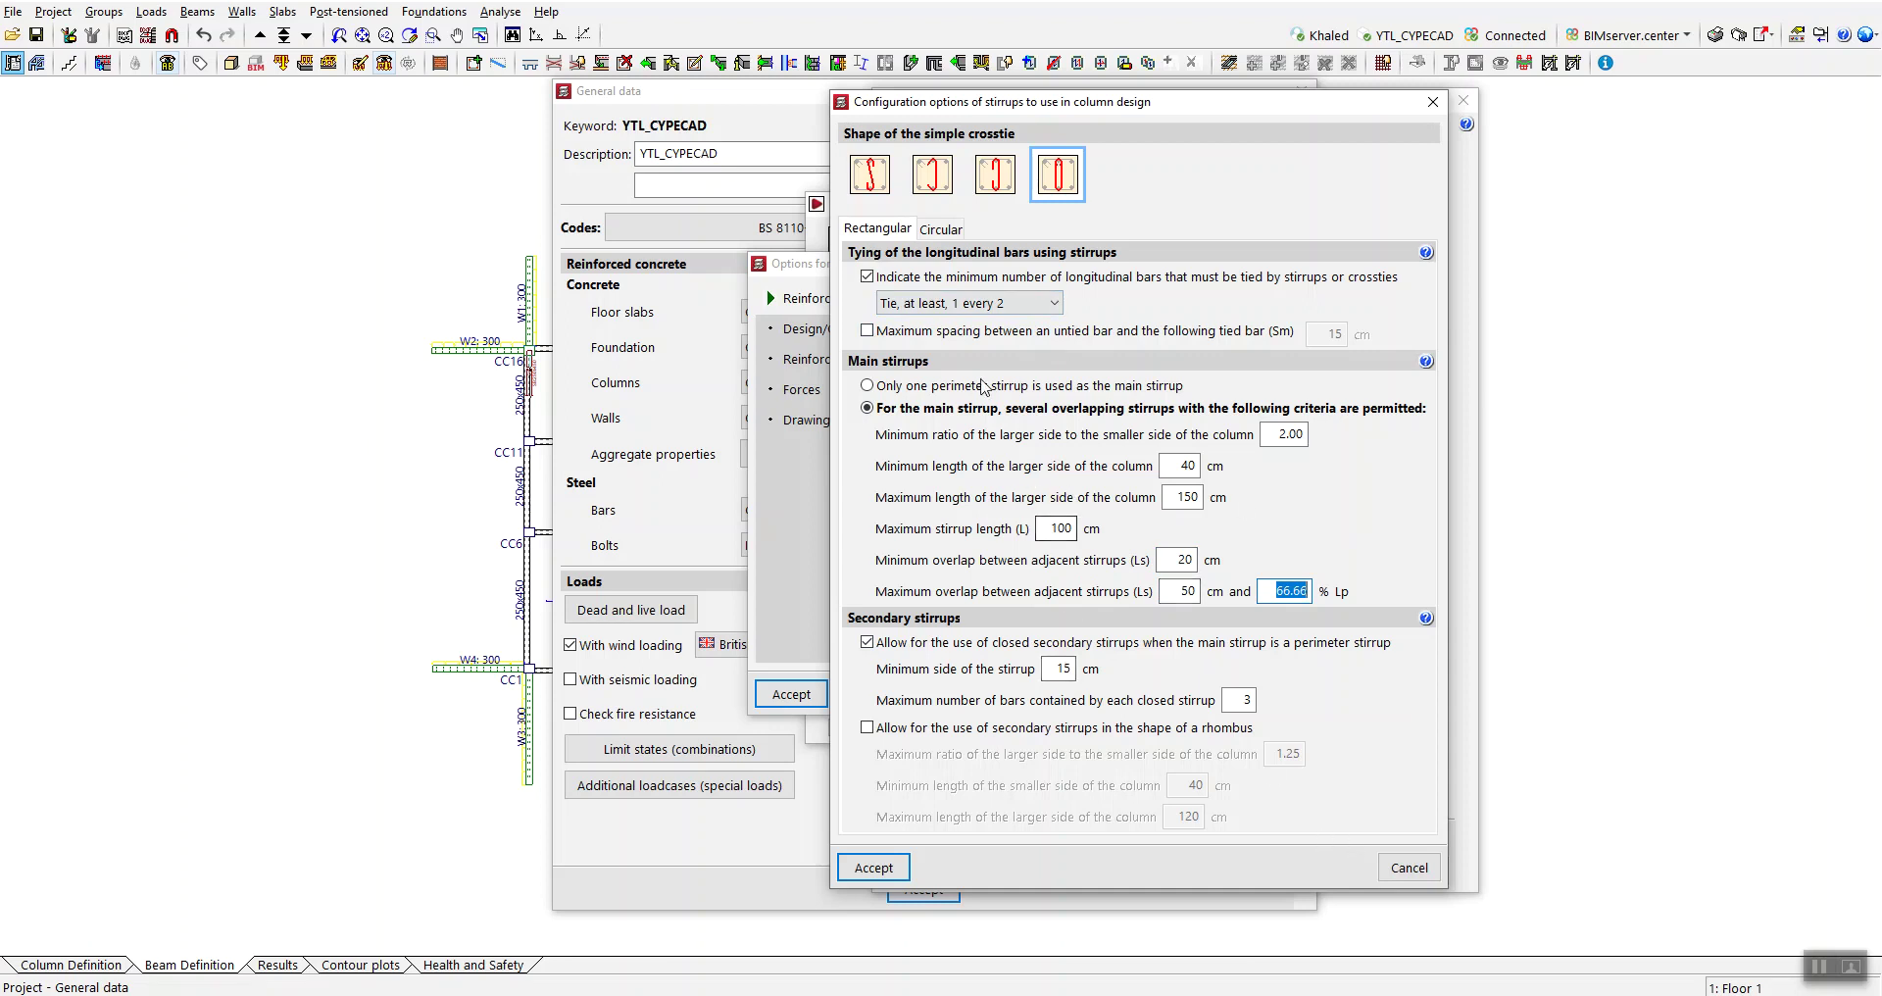
click(1398, 872)
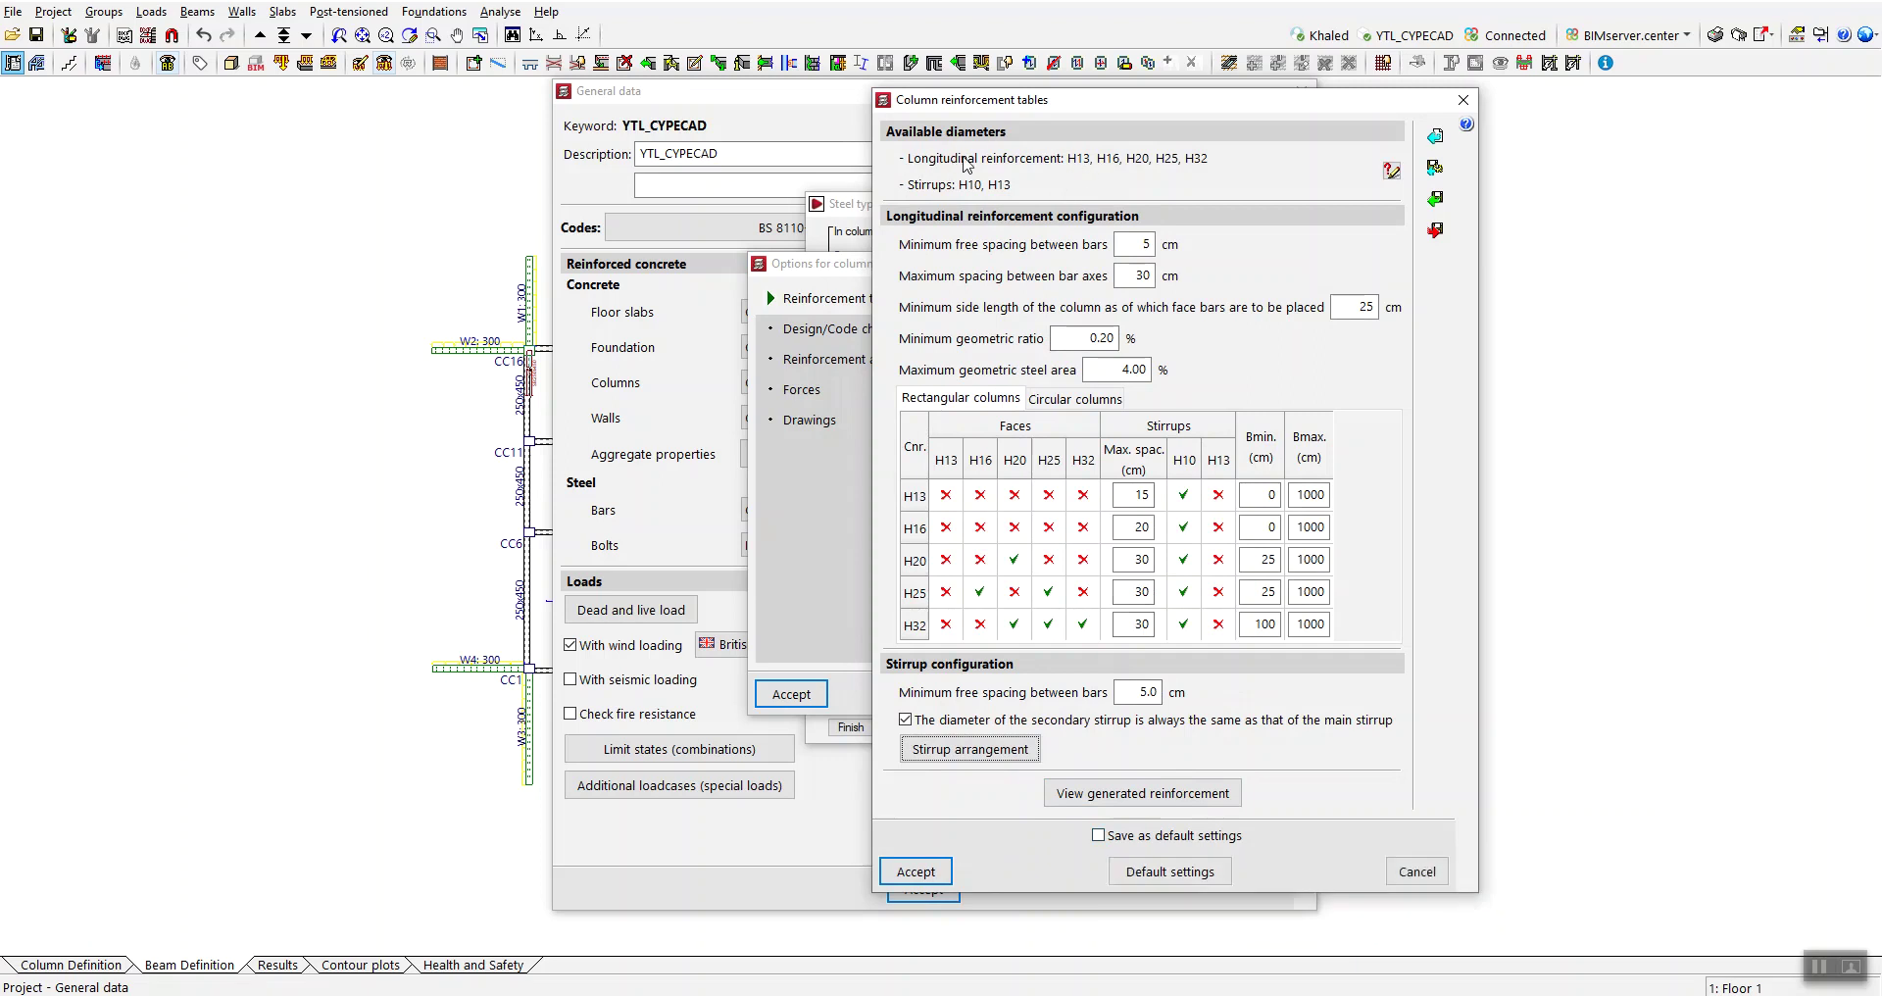
- Discard the changes made in the column reinforcement tables
click(1434, 233)
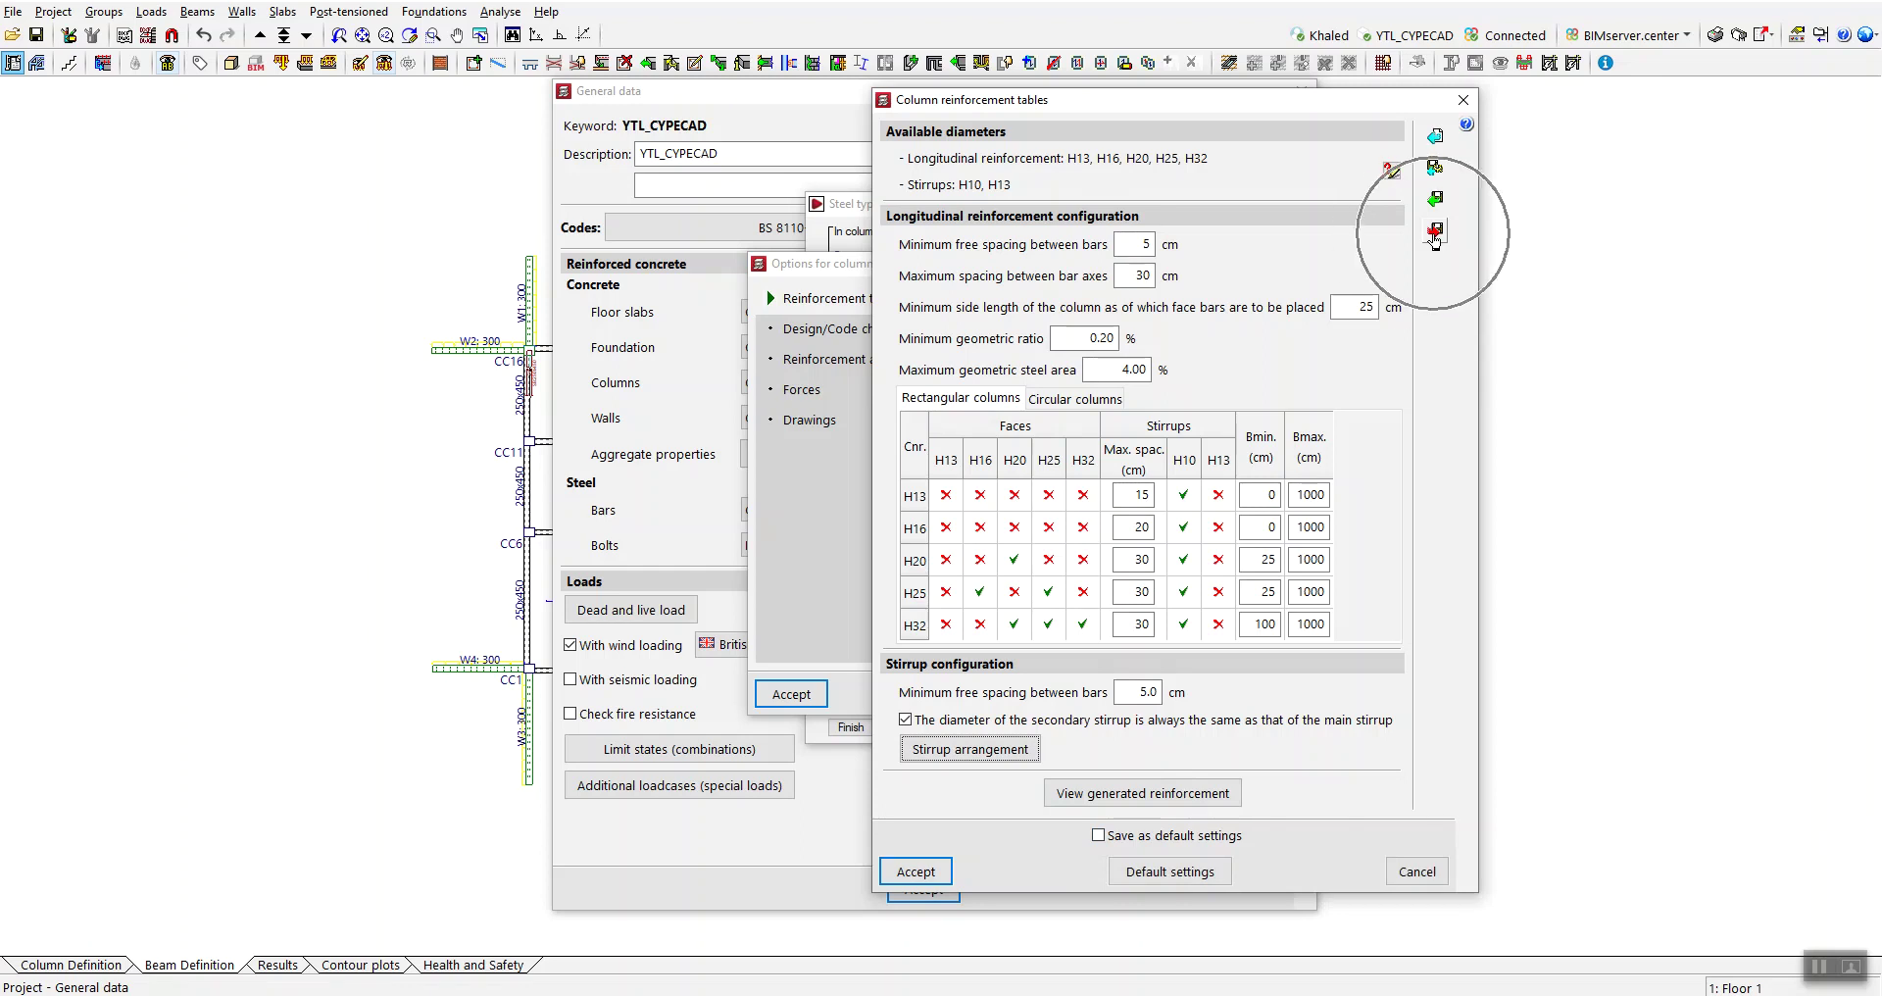
click(1434, 233)
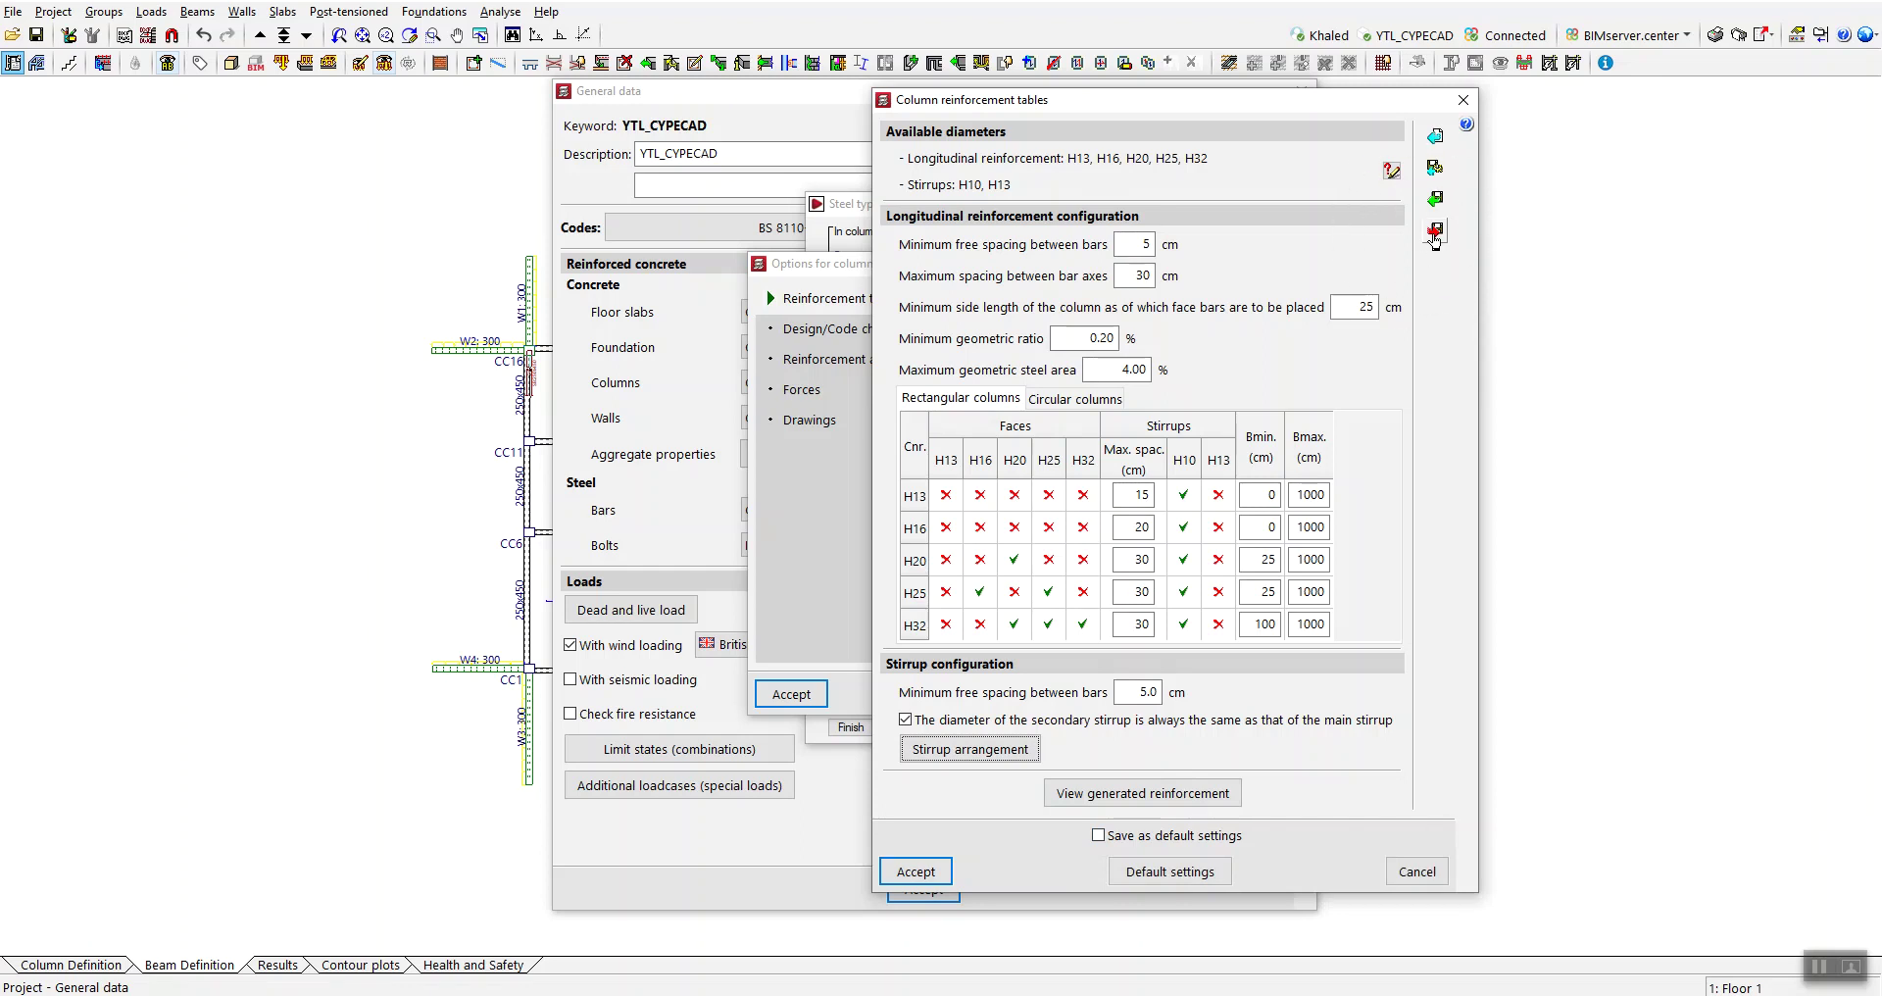
click(1436, 200)
drag(1336, 106, 1419, 104)
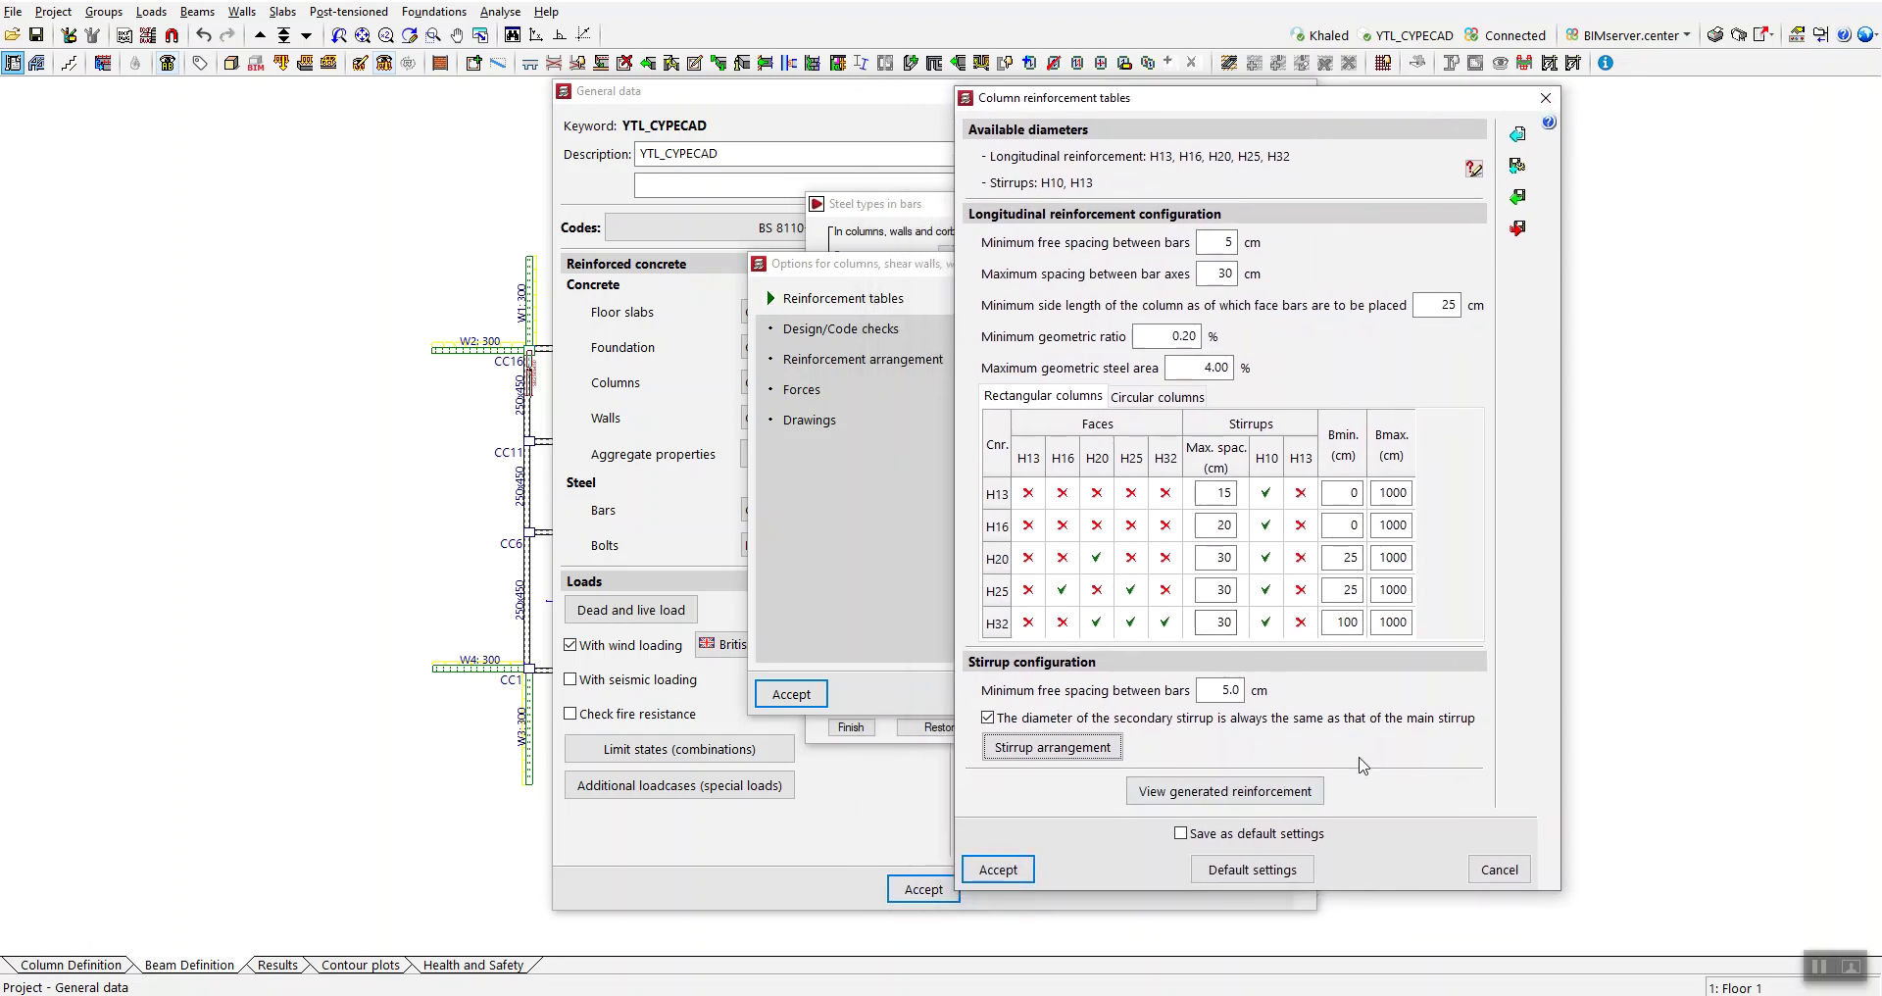
click(1497, 870)
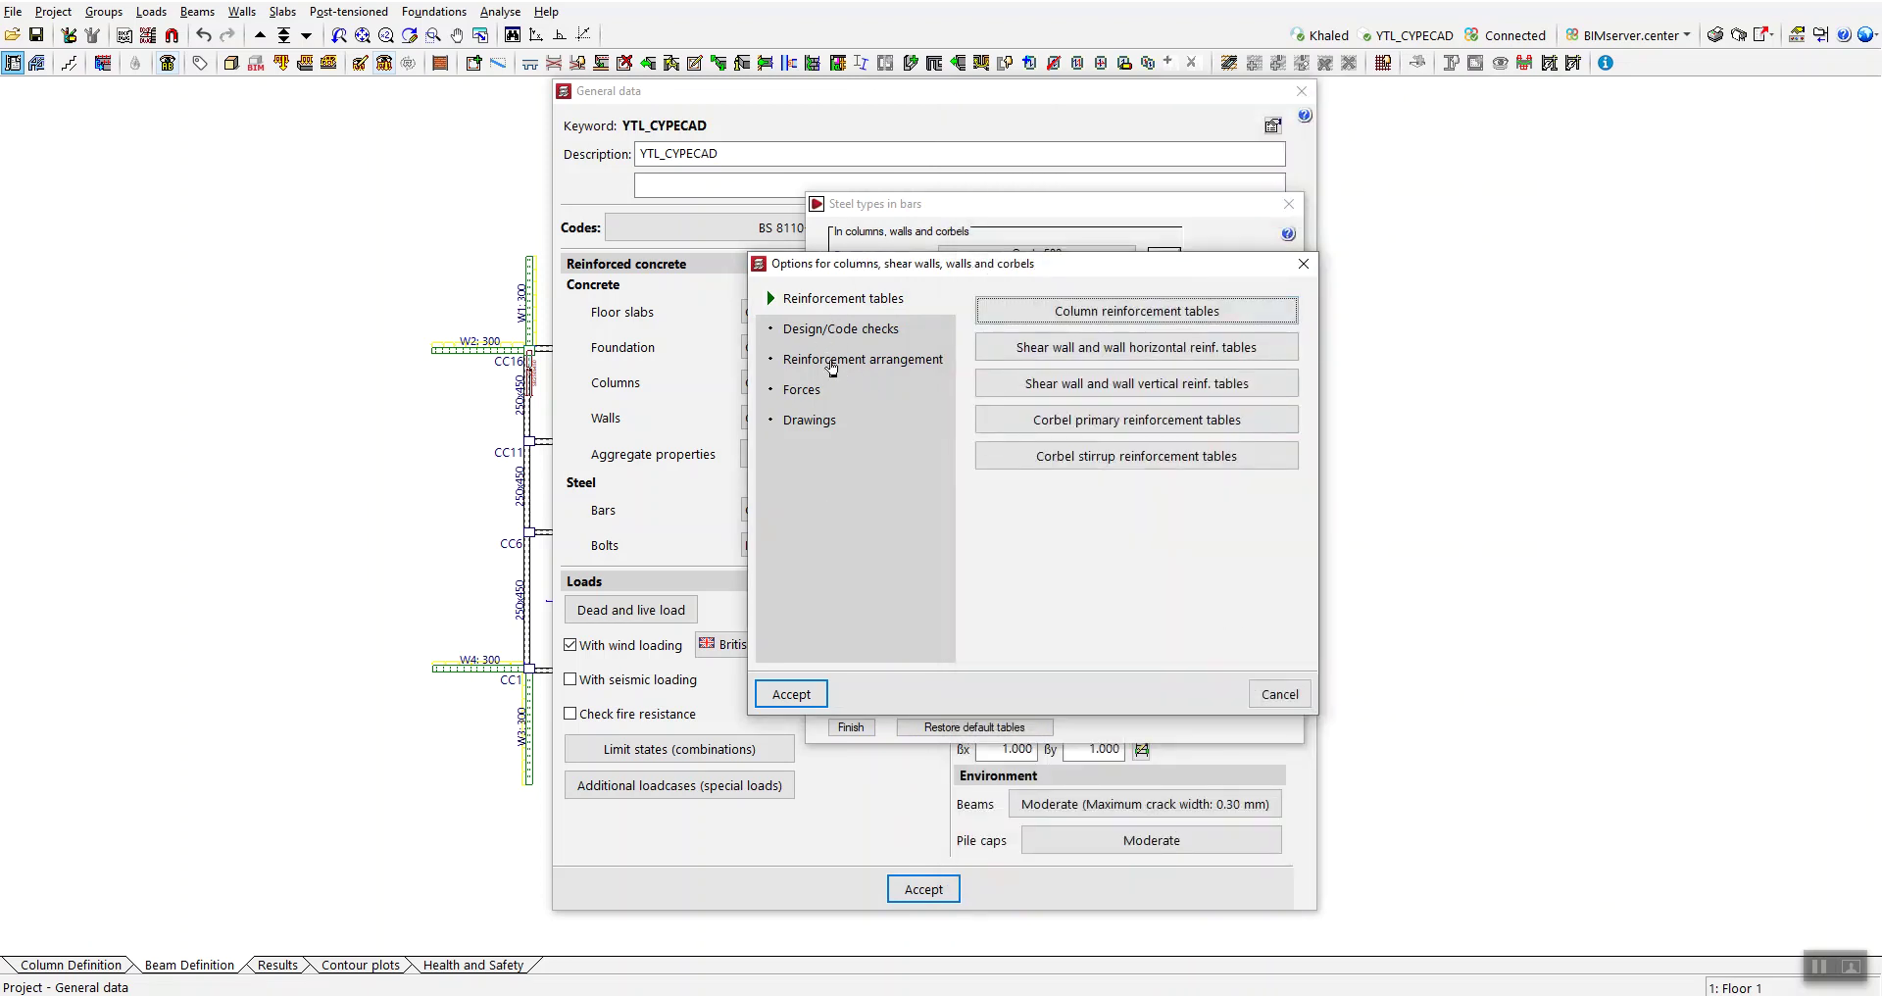
- Review the bar layout and floor-level splice settings of the reinforcement arrangement, closing both without changes
click(834, 362)
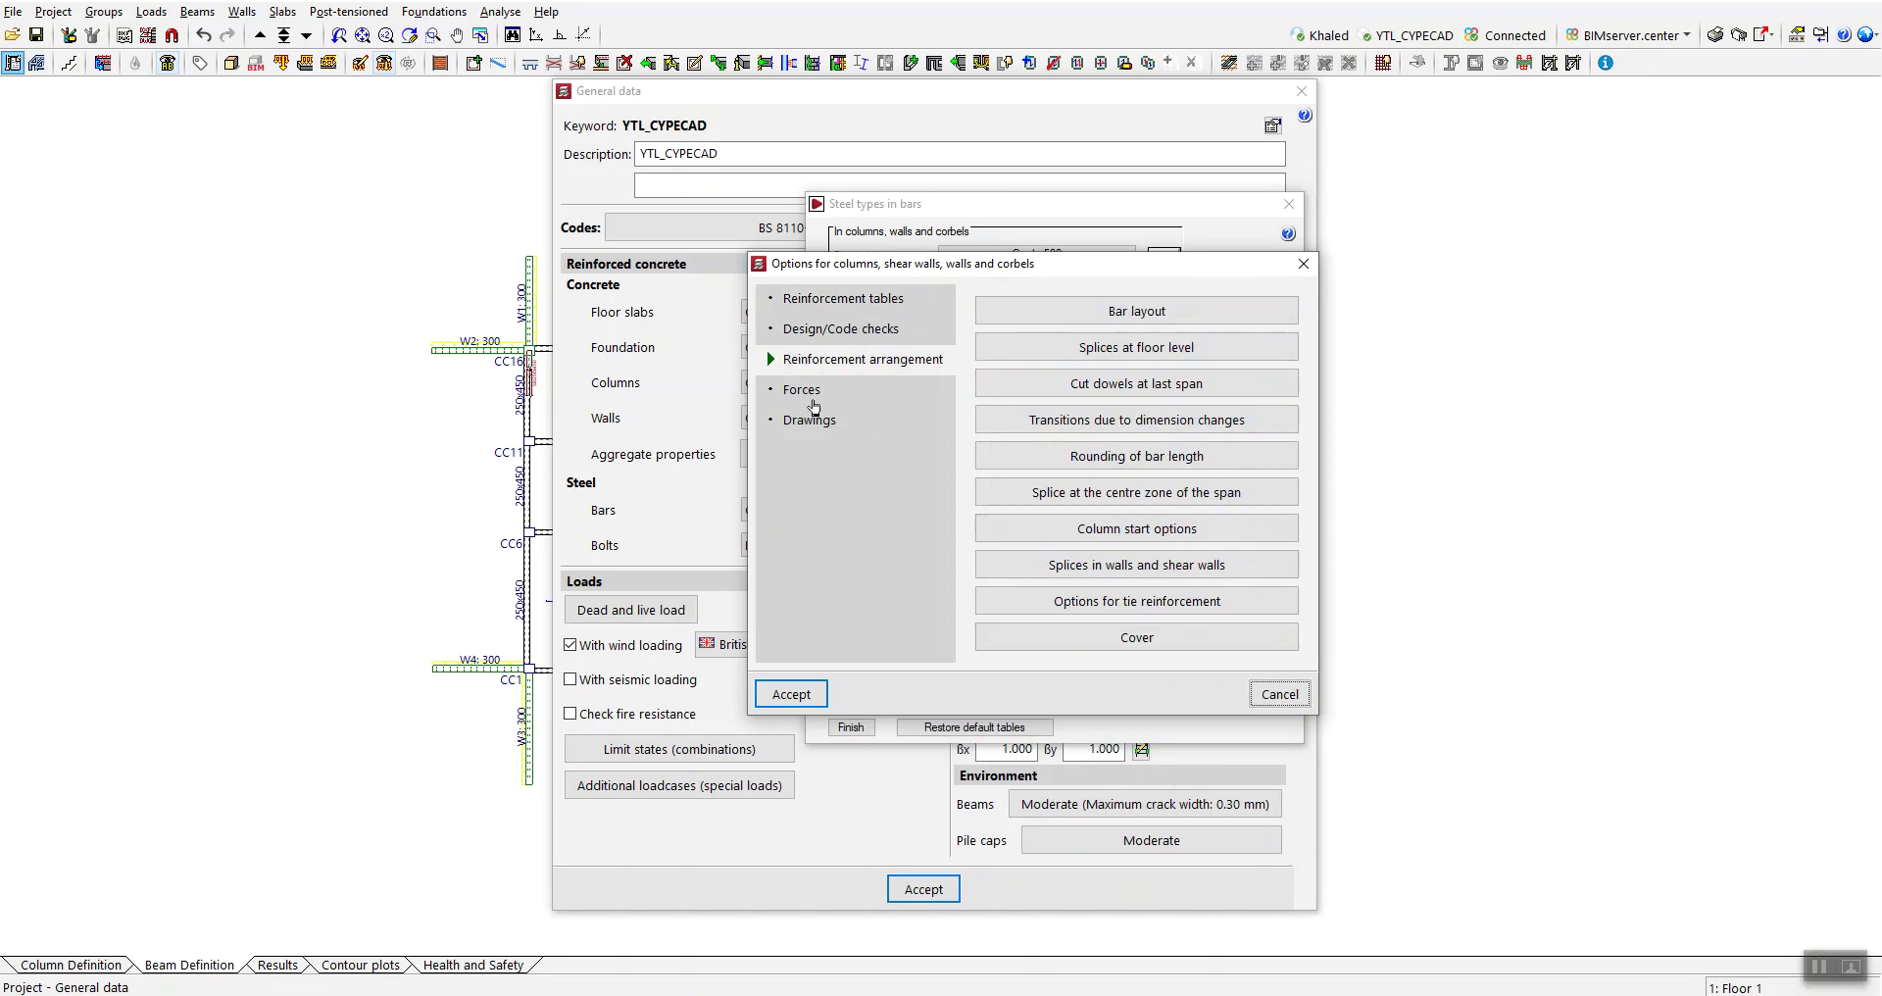
click(828, 370)
click(1158, 314)
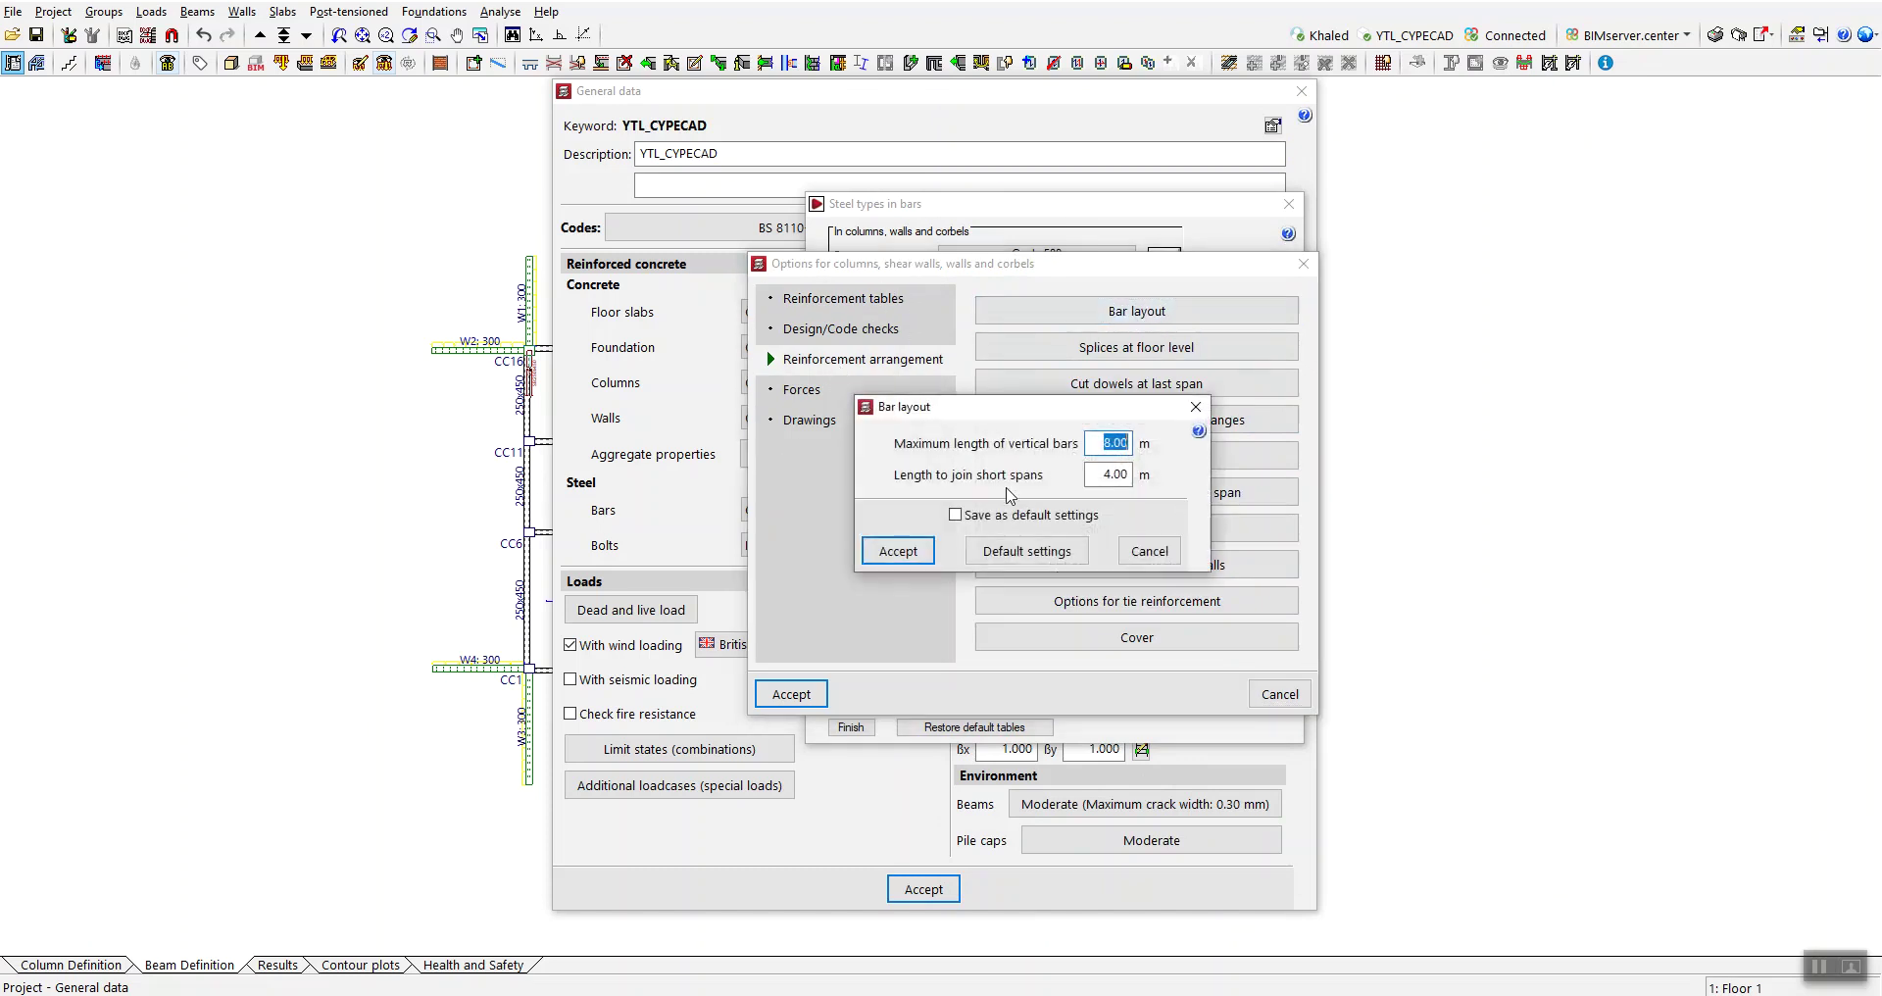
key(Escape)
click(1118, 353)
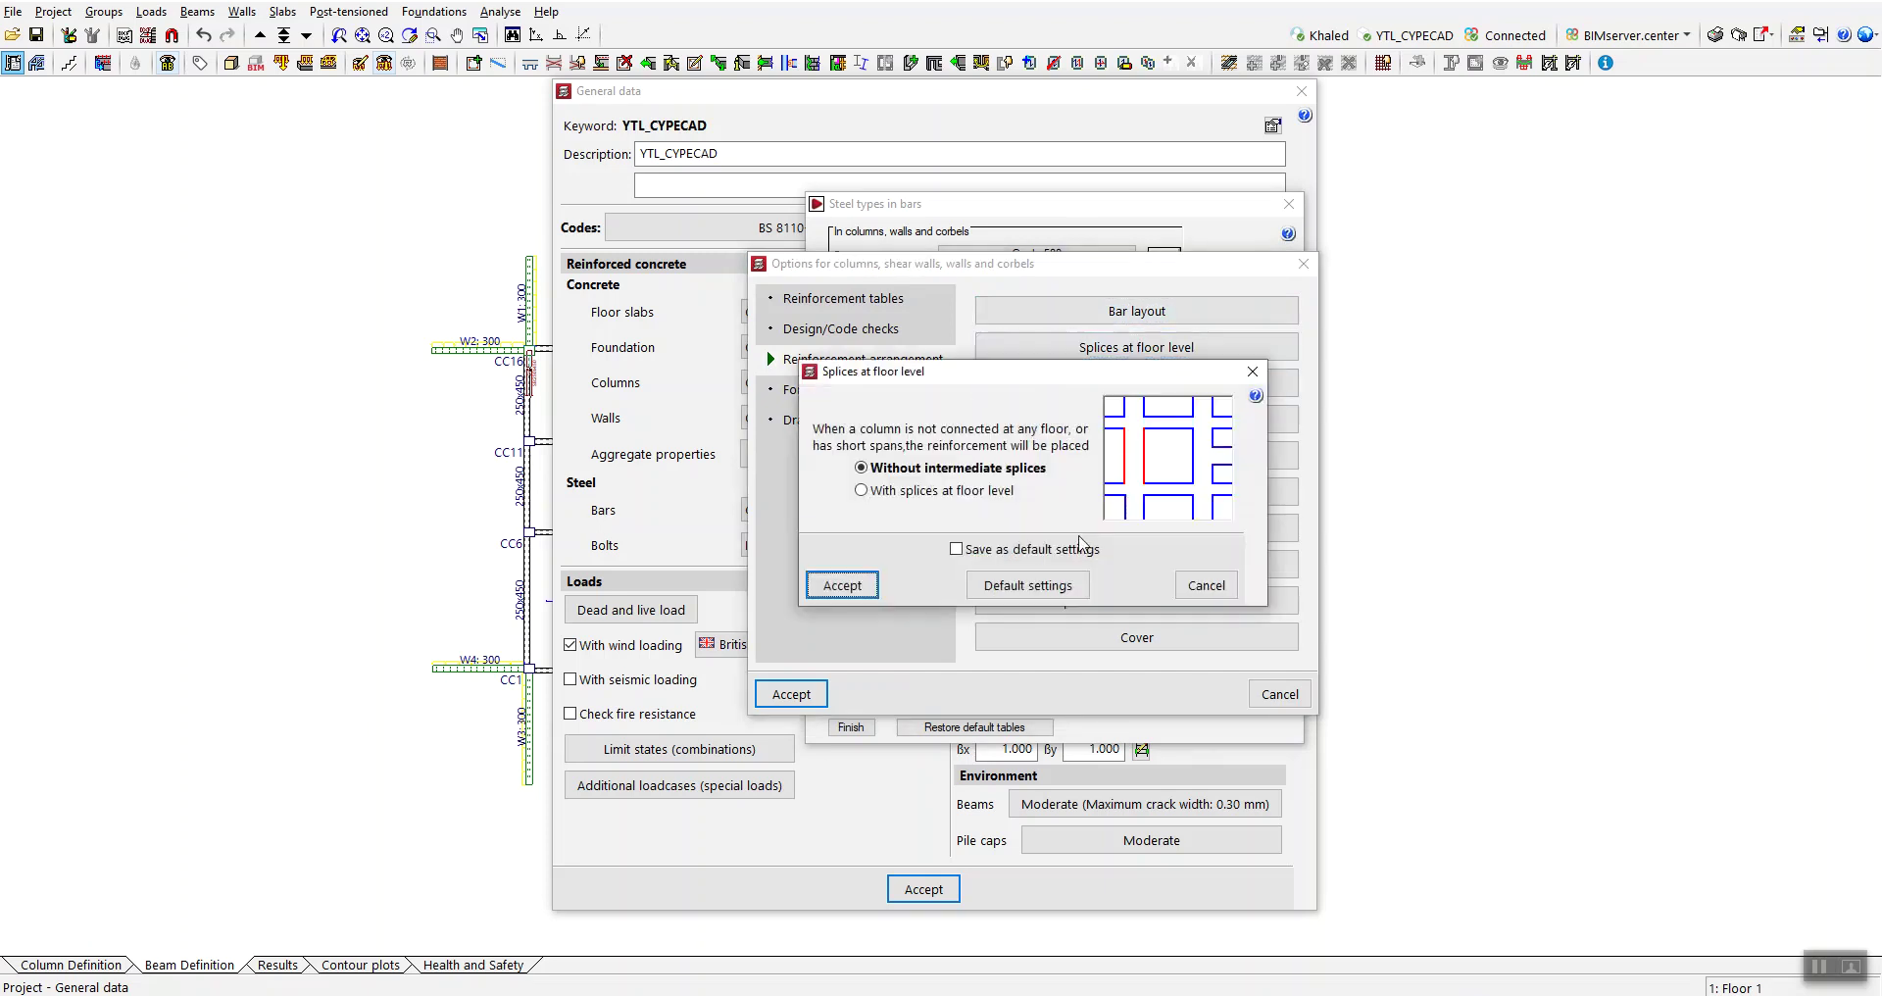
click(1253, 371)
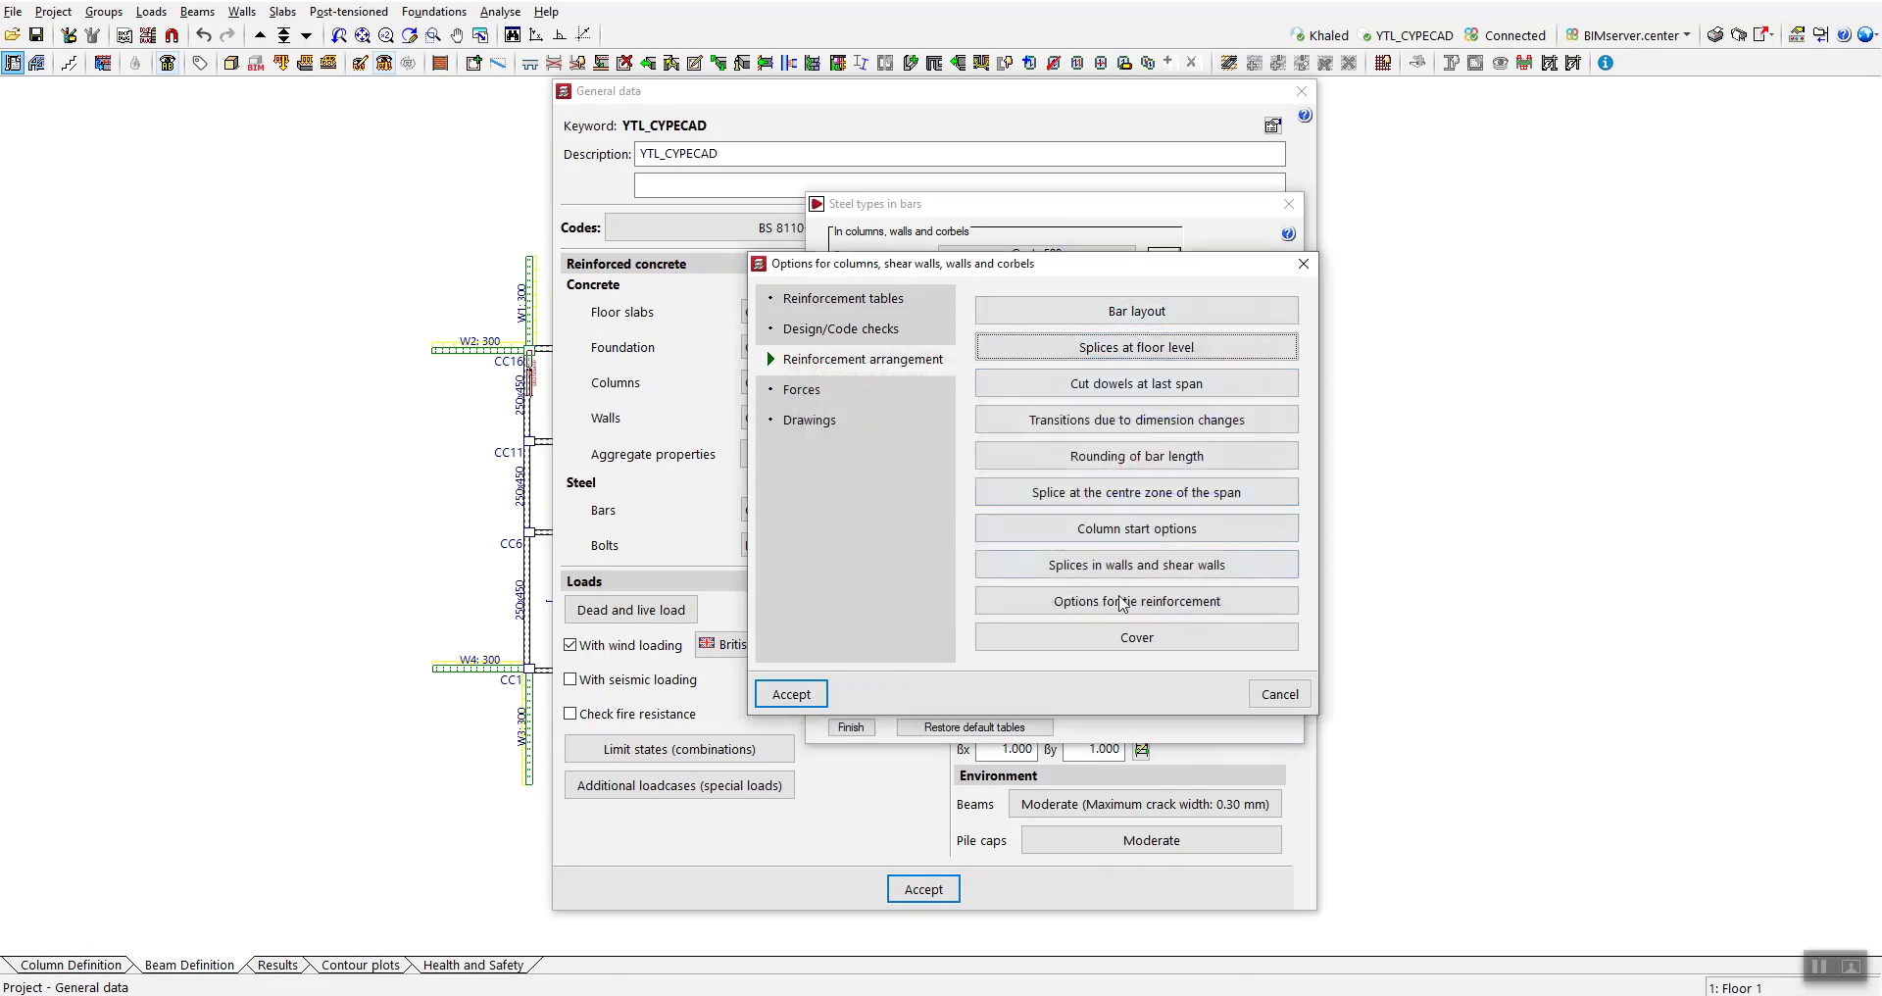
- Try out both starter bar arrangements in the column start options, discarding the changes and cancelling the column options
click(1210, 529)
drag(1112, 245, 763, 235)
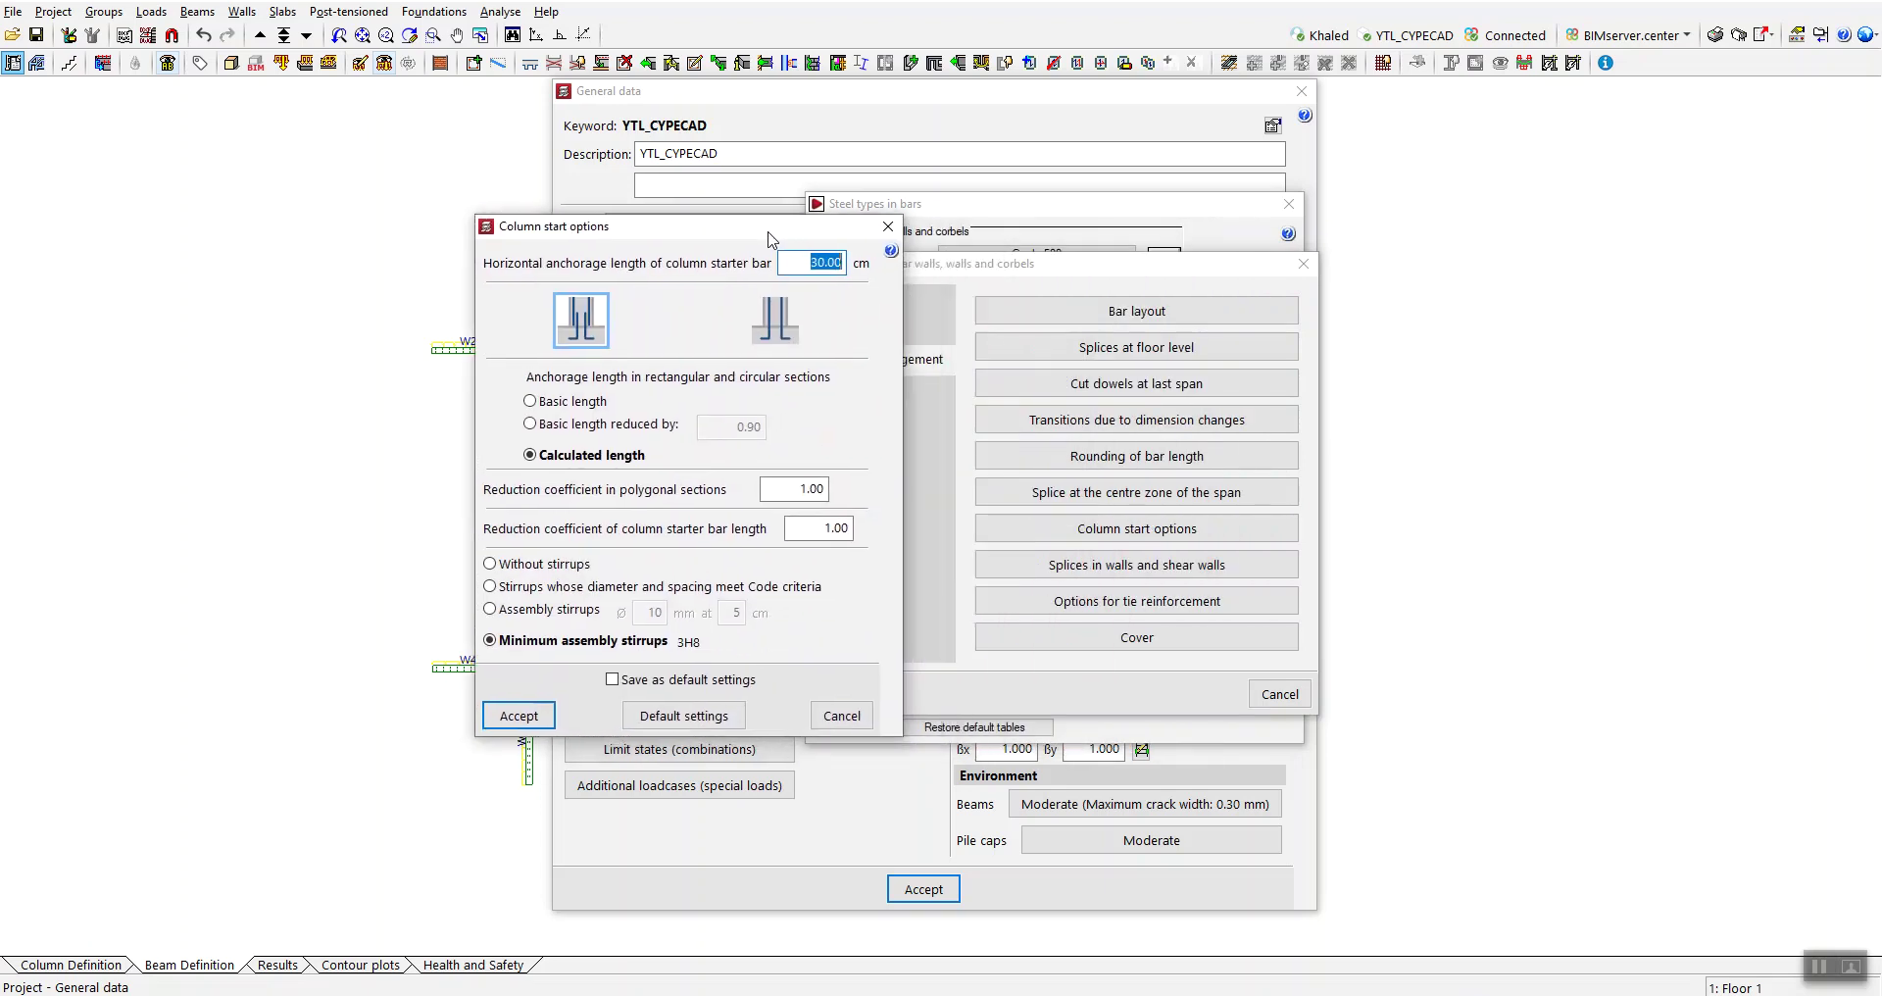
click(767, 324)
click(578, 323)
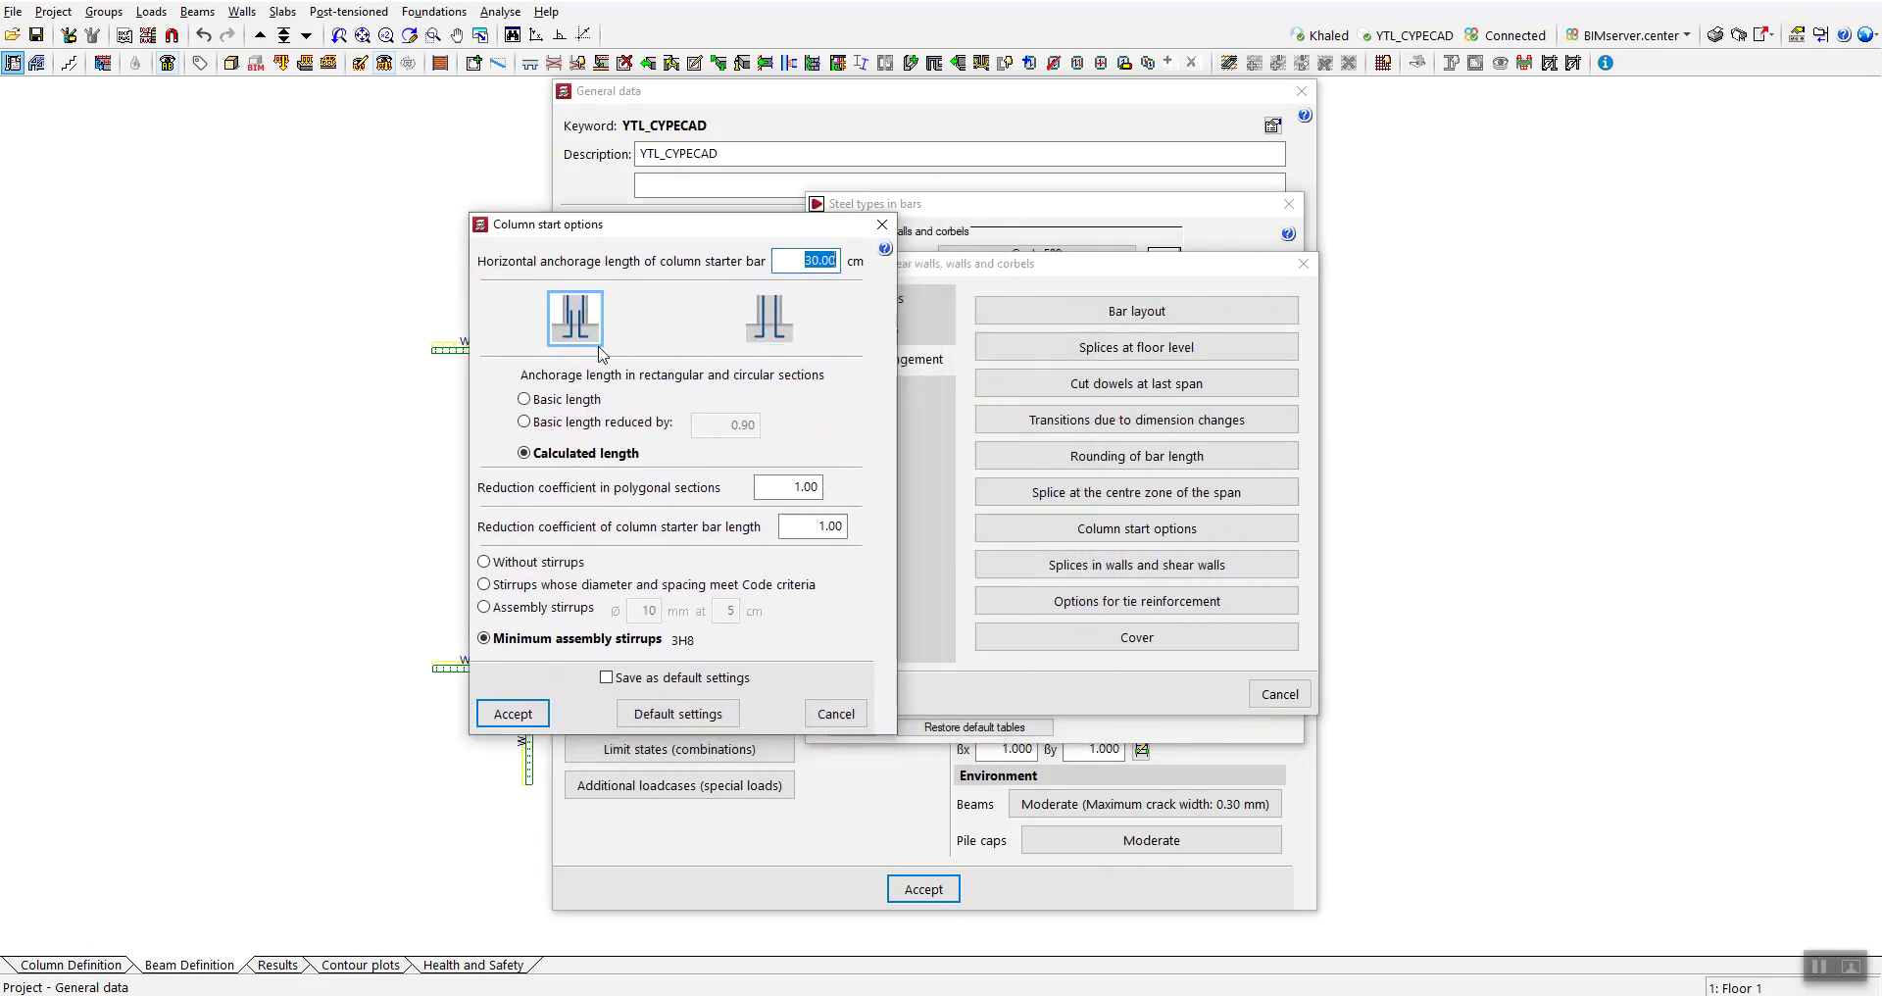
click(774, 335)
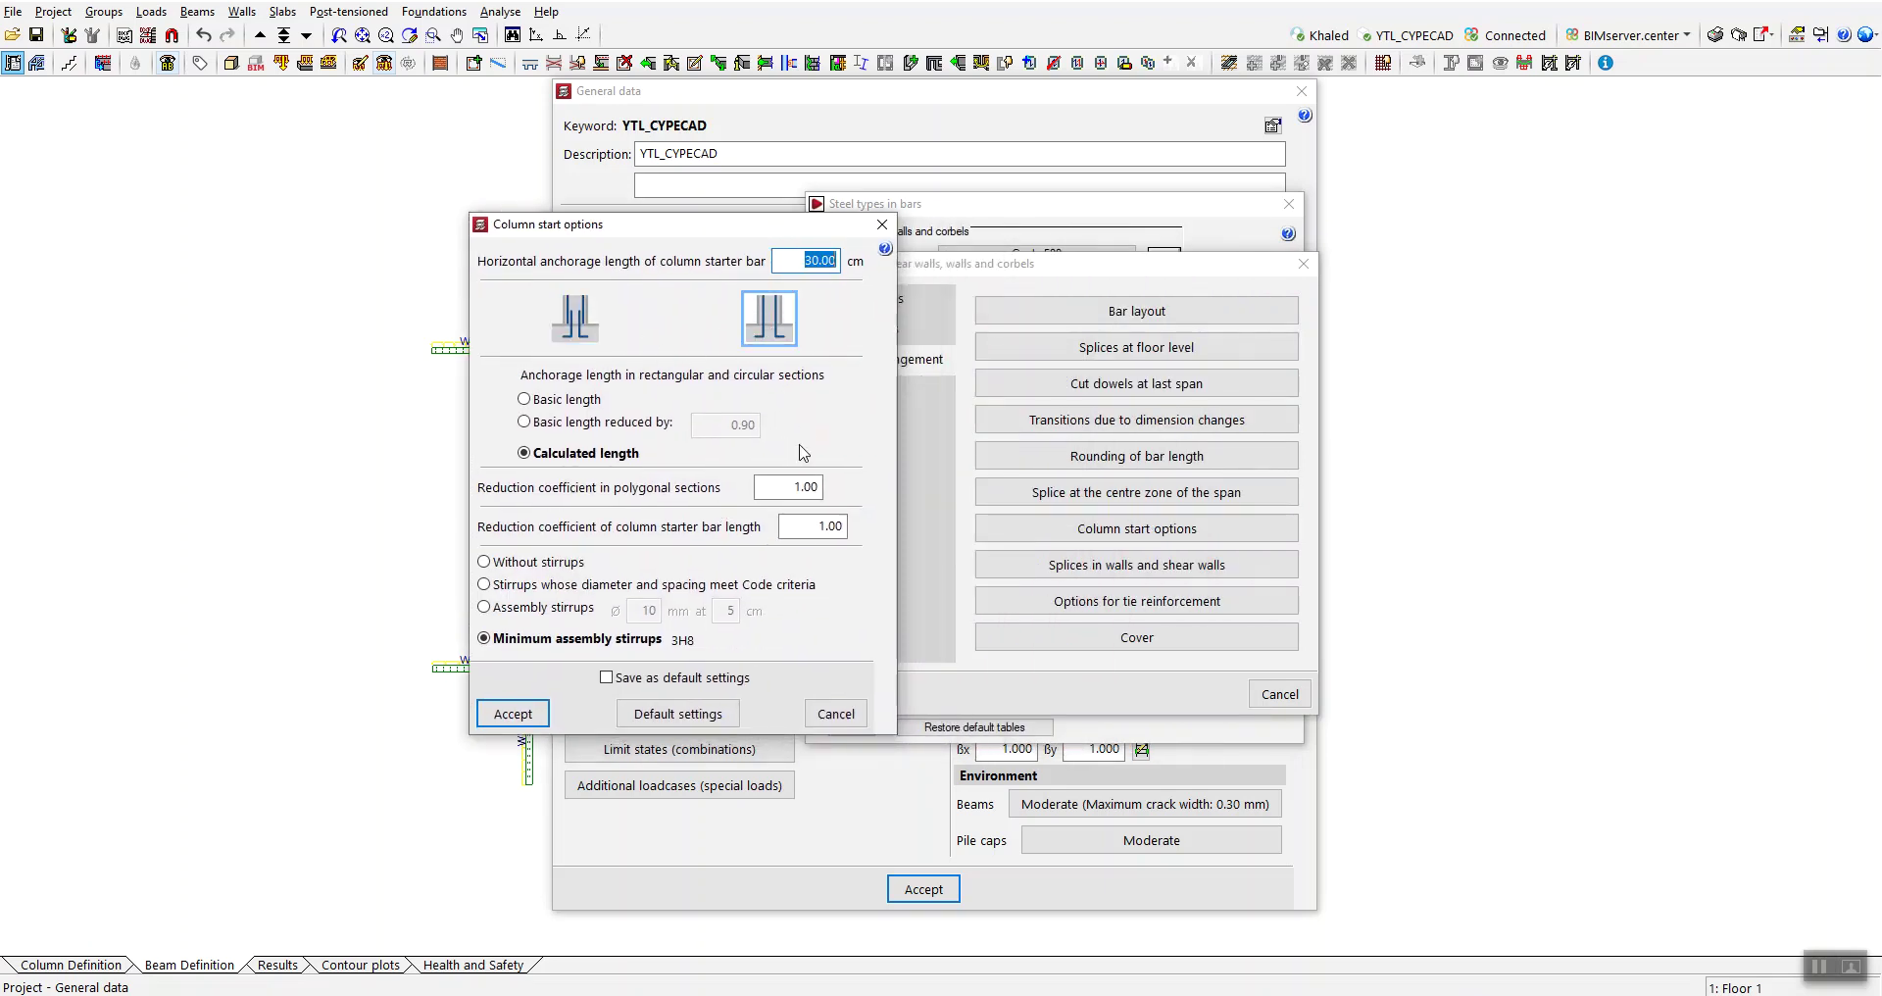
click(575, 332)
click(761, 318)
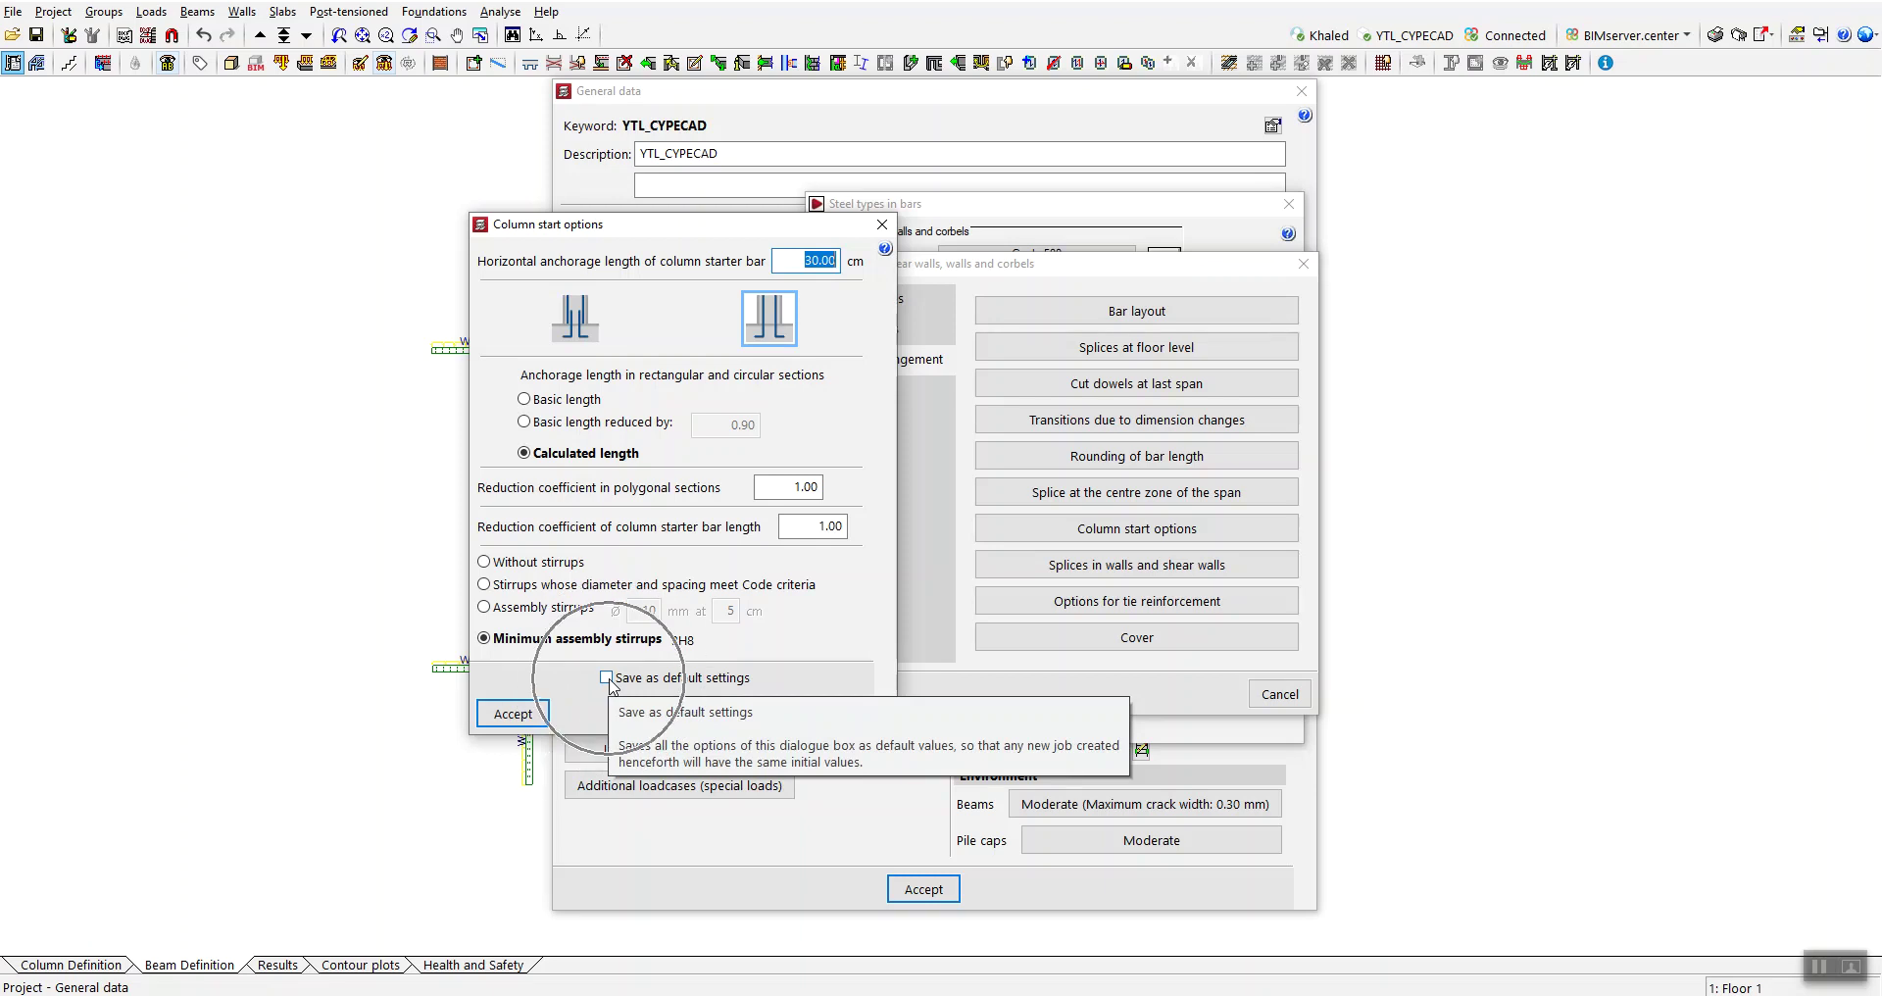
click(882, 226)
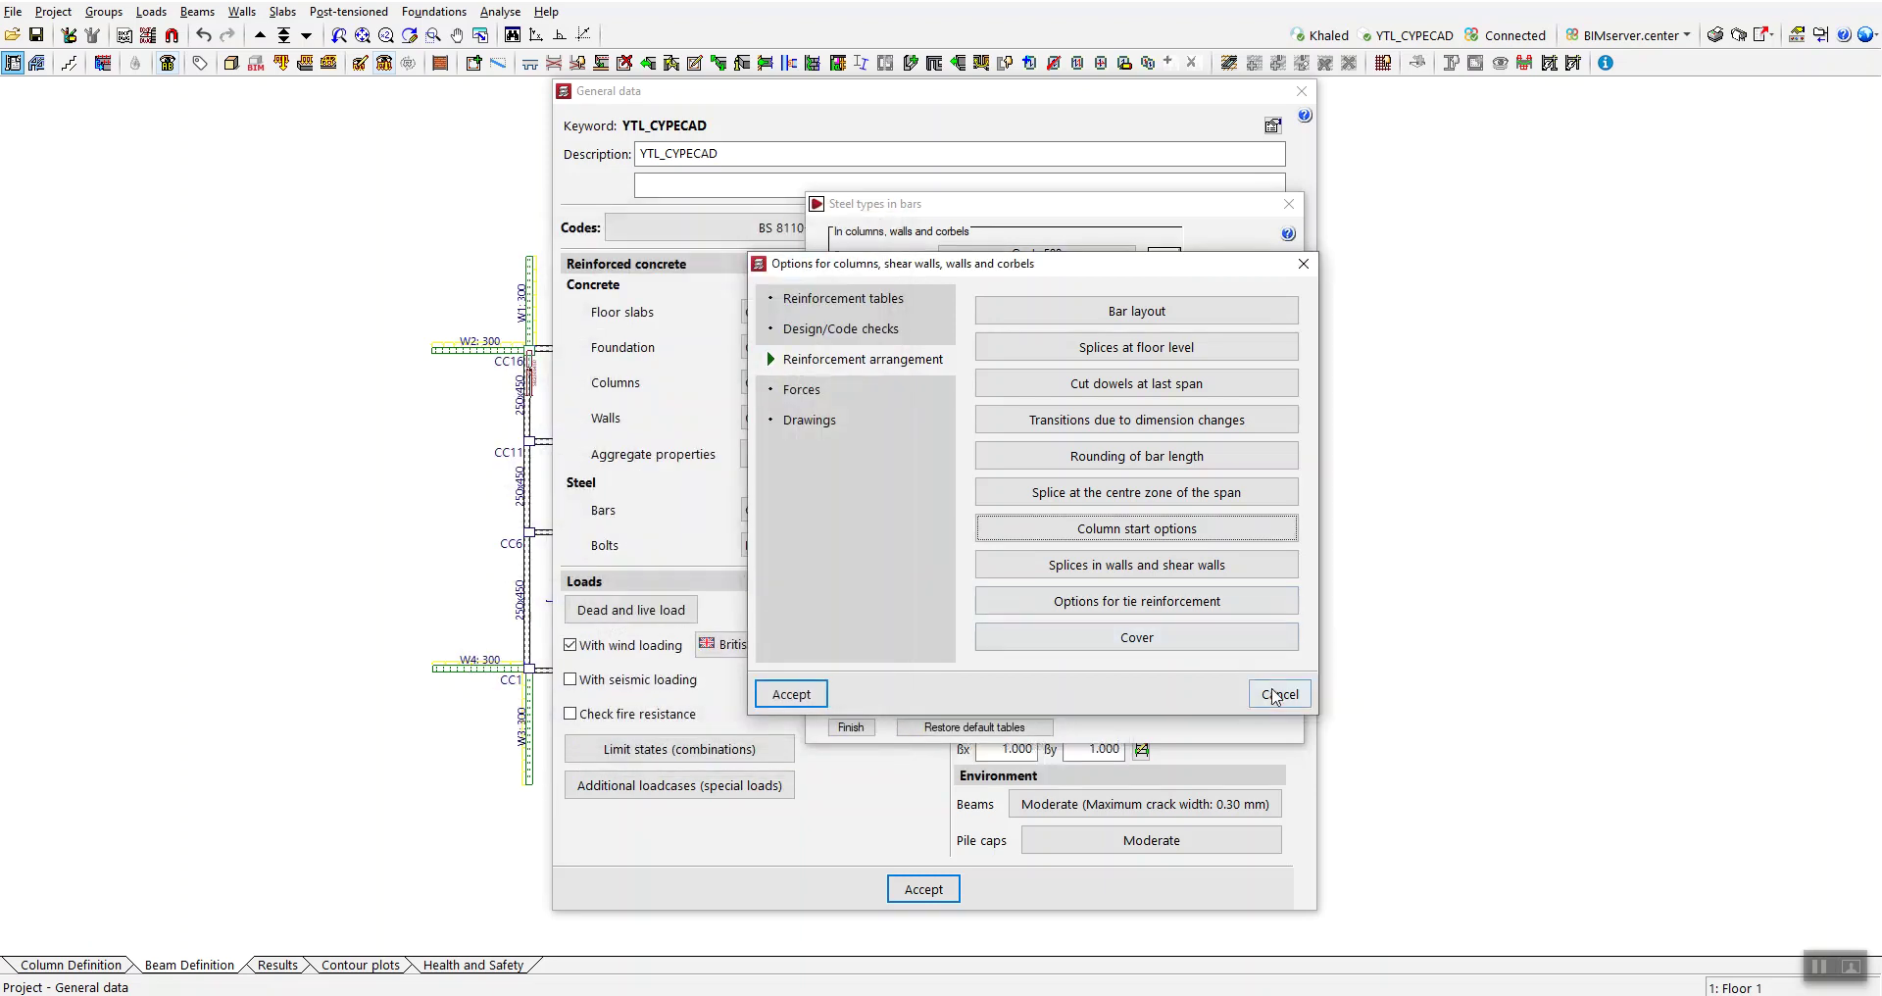
click(1280, 694)
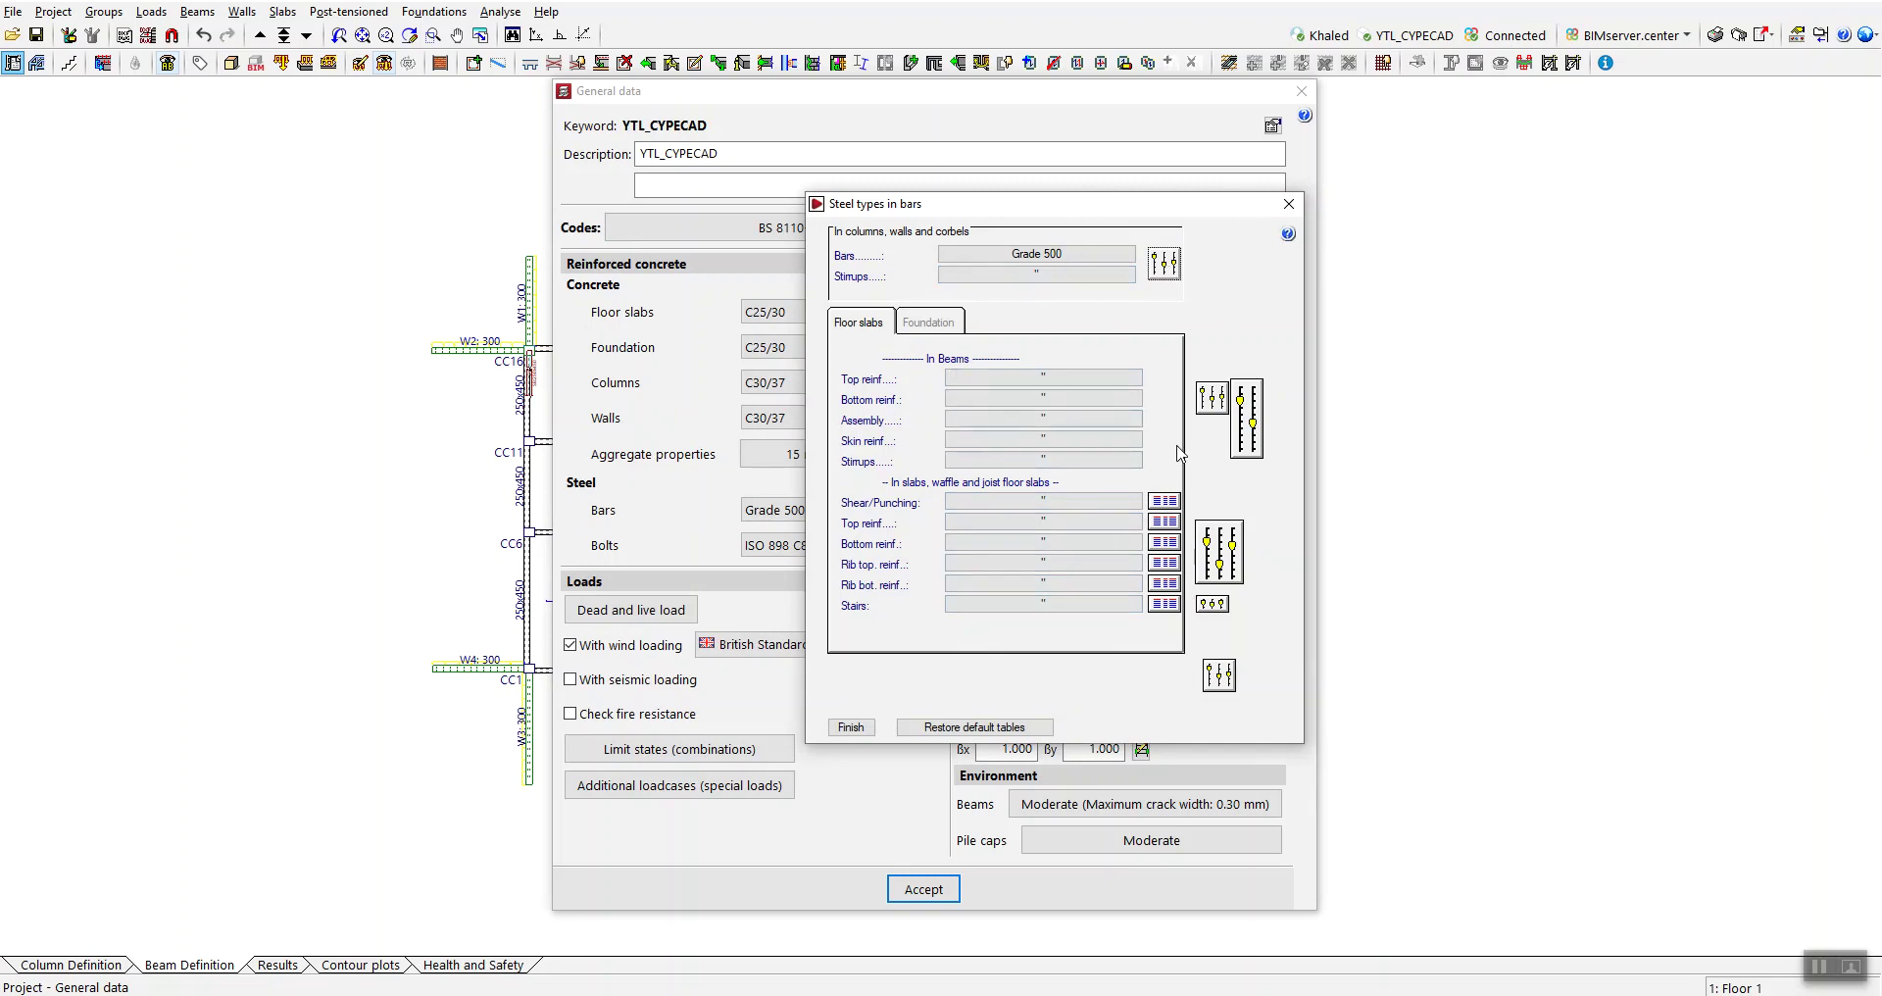
- Review the reinforcement table categories in the beam options and close them without changes
click(1213, 410)
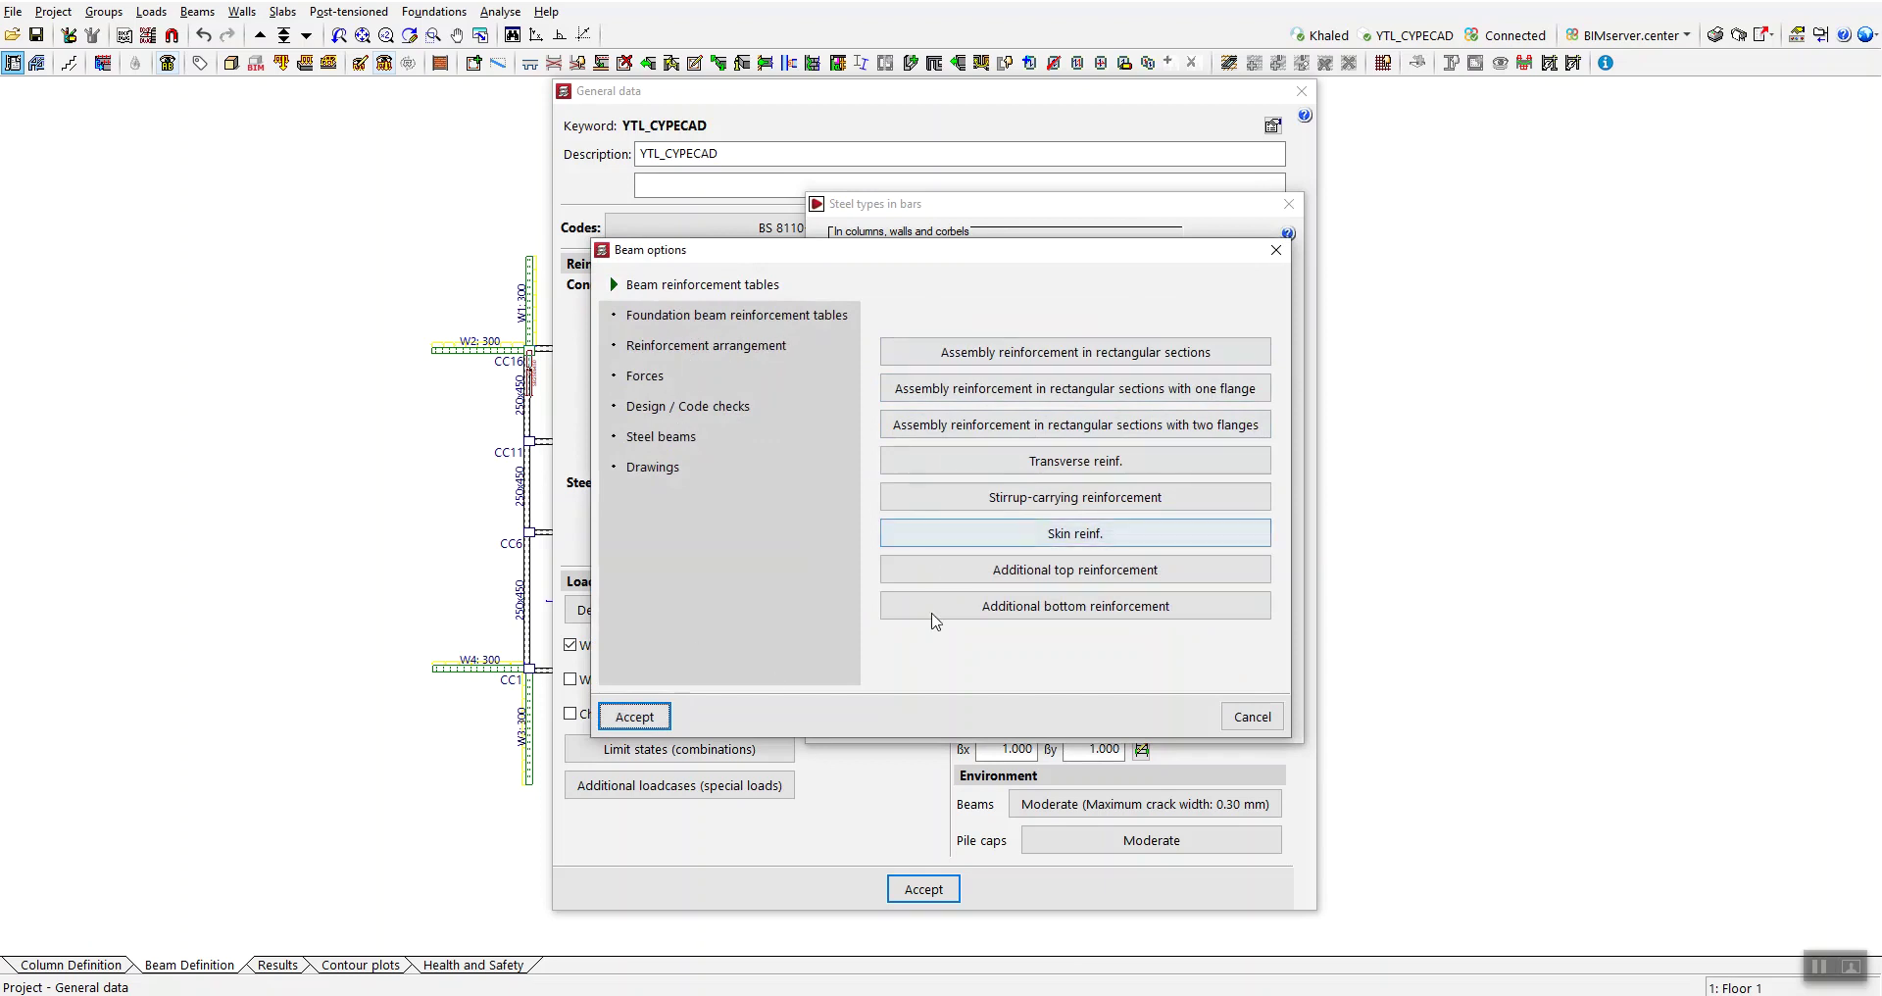
click(1275, 253)
drag(1168, 215, 1353, 236)
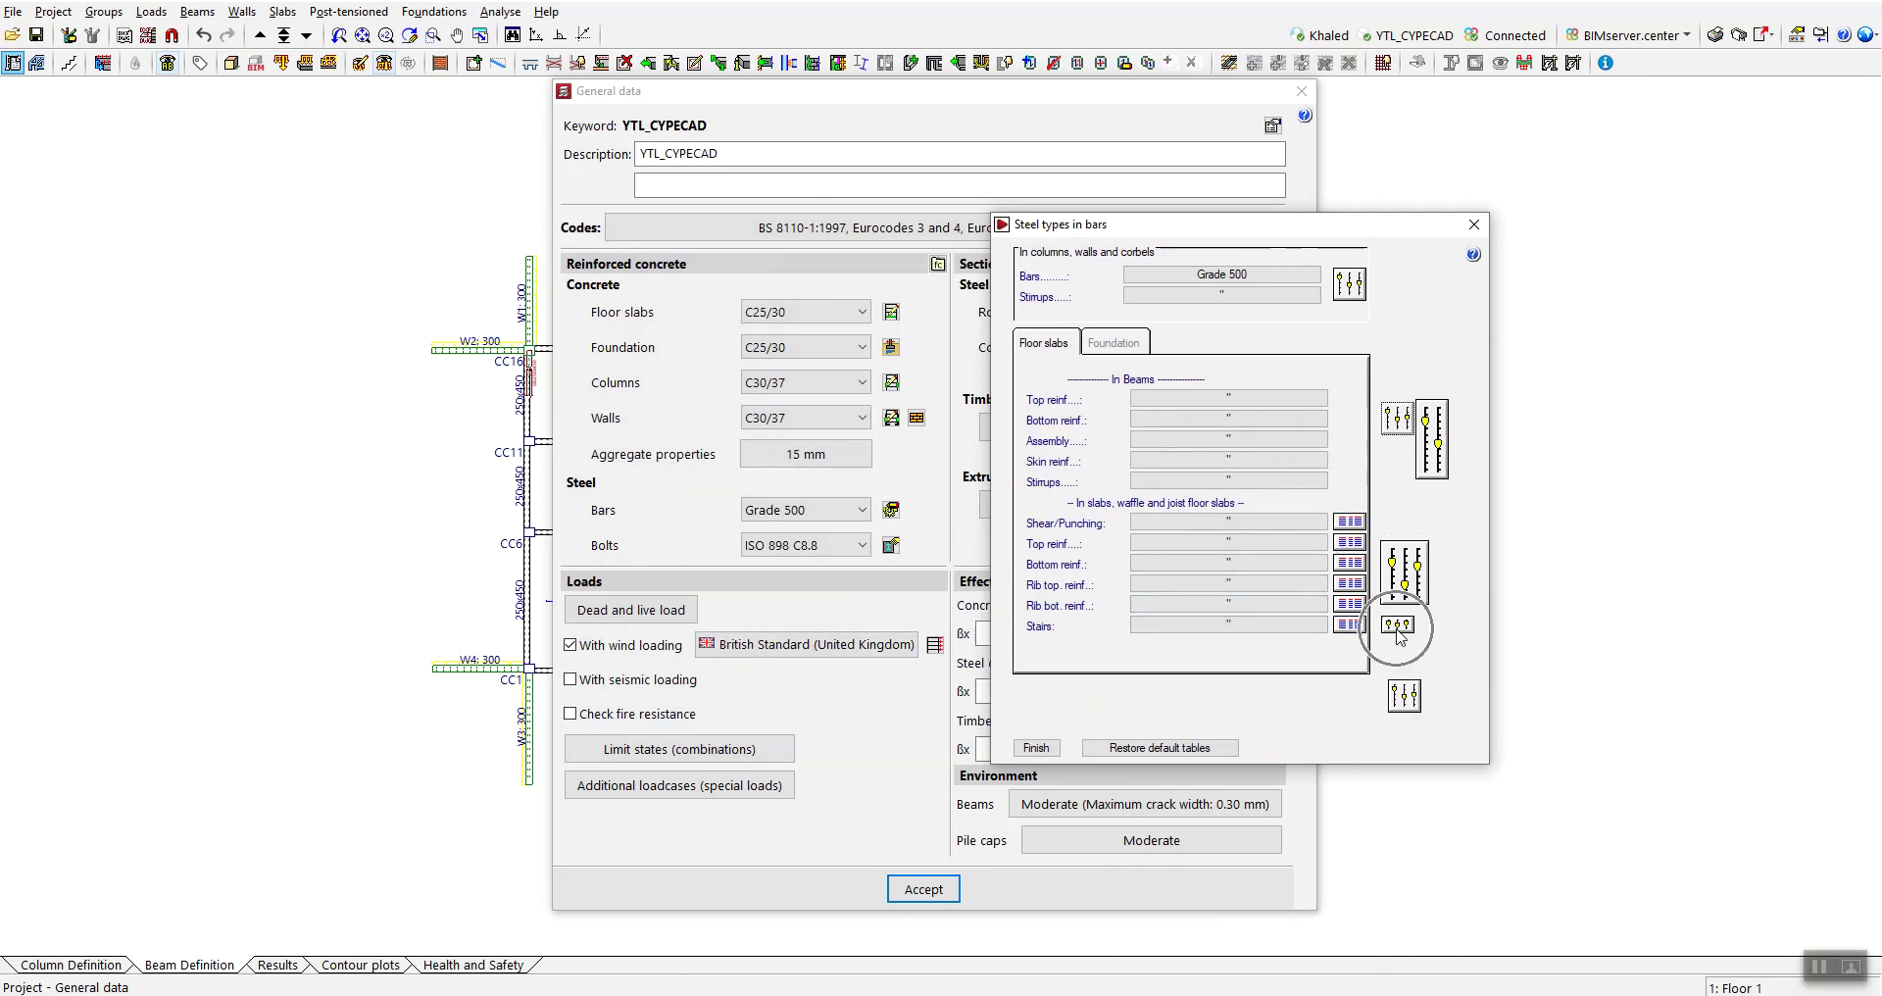
- Examine the stair options for reinforcement layout, slab anchorage length, cover and foundation depth, closing them without changes
click(1398, 625)
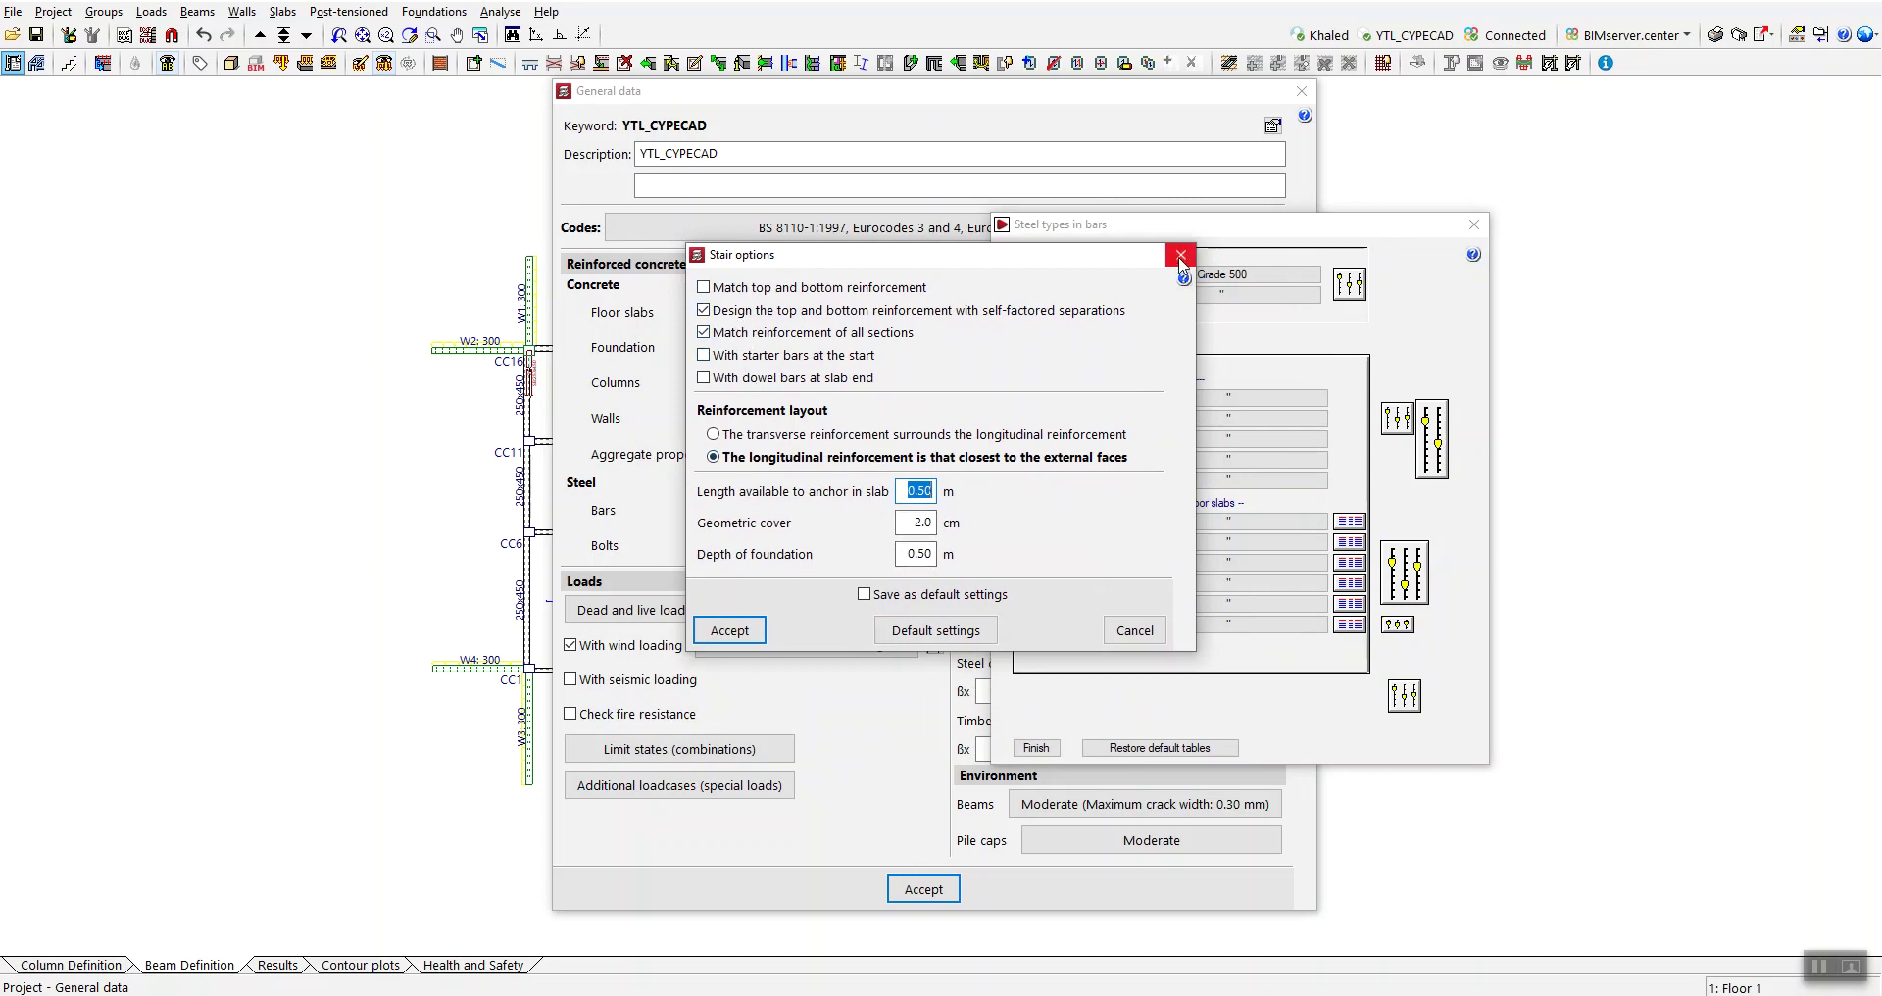
drag(1037, 268, 881, 267)
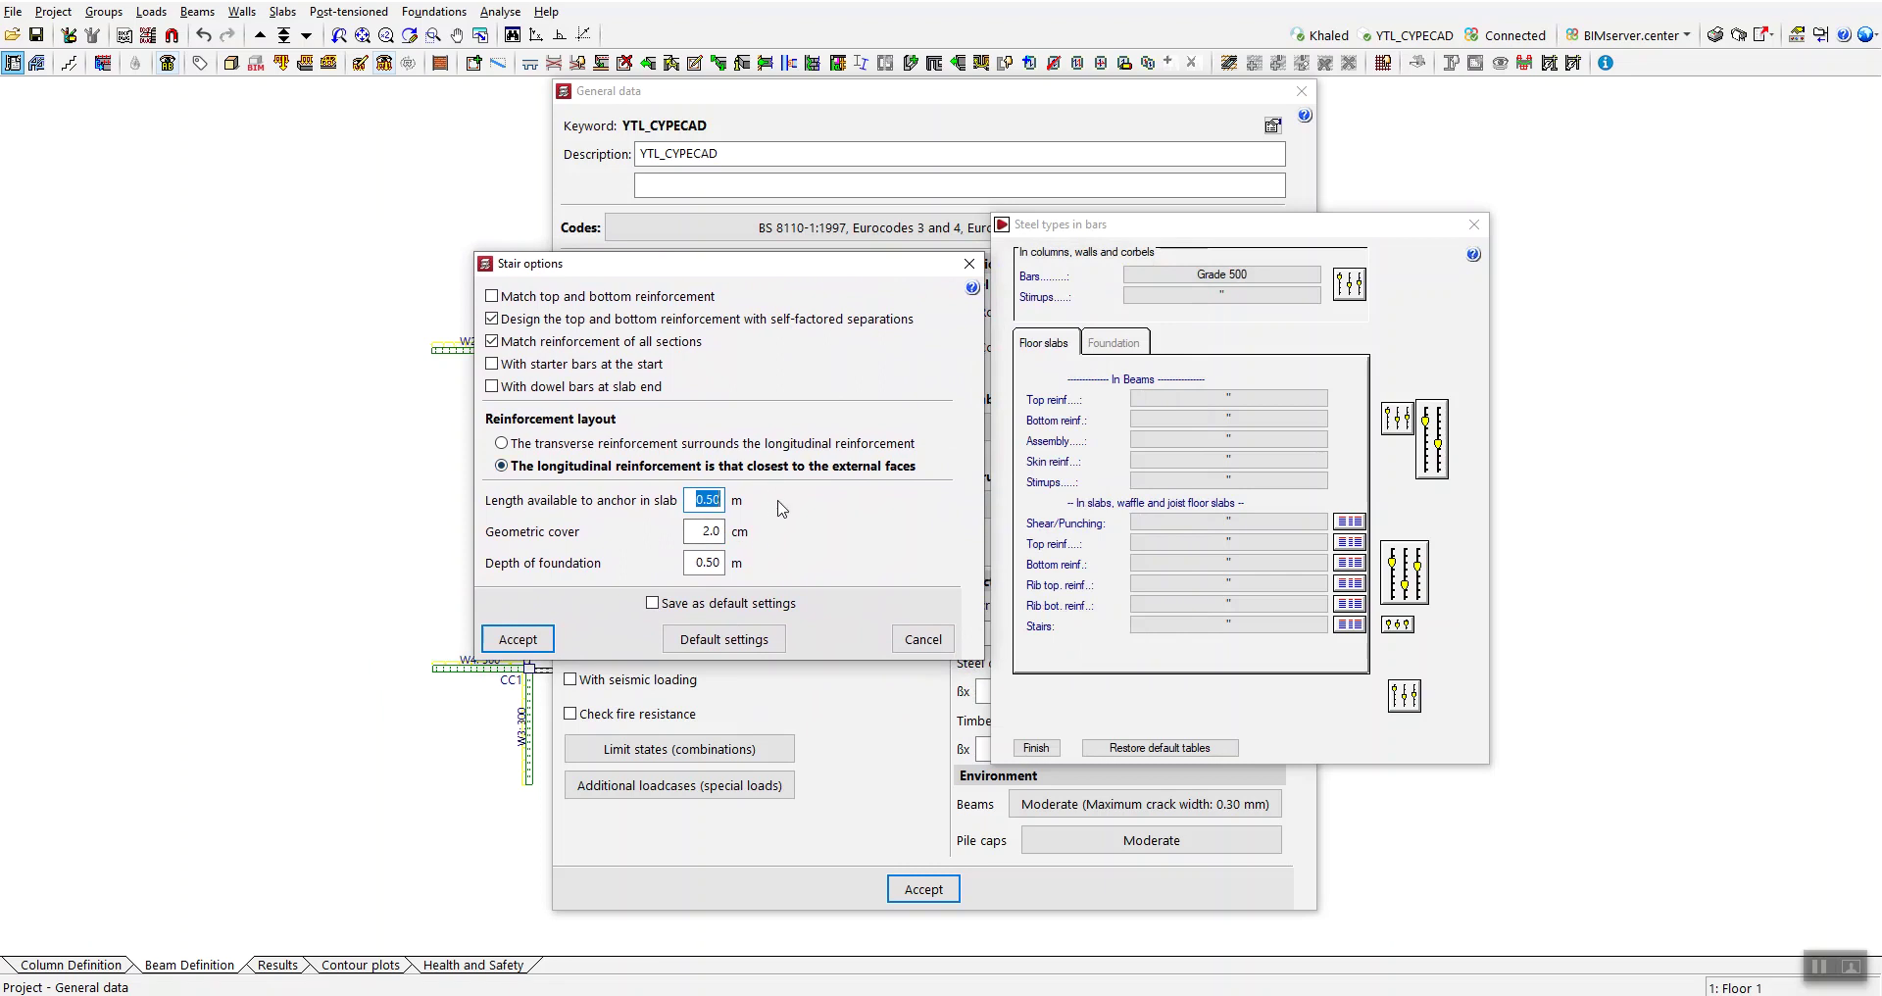
drag(866, 268, 830, 324)
click(934, 320)
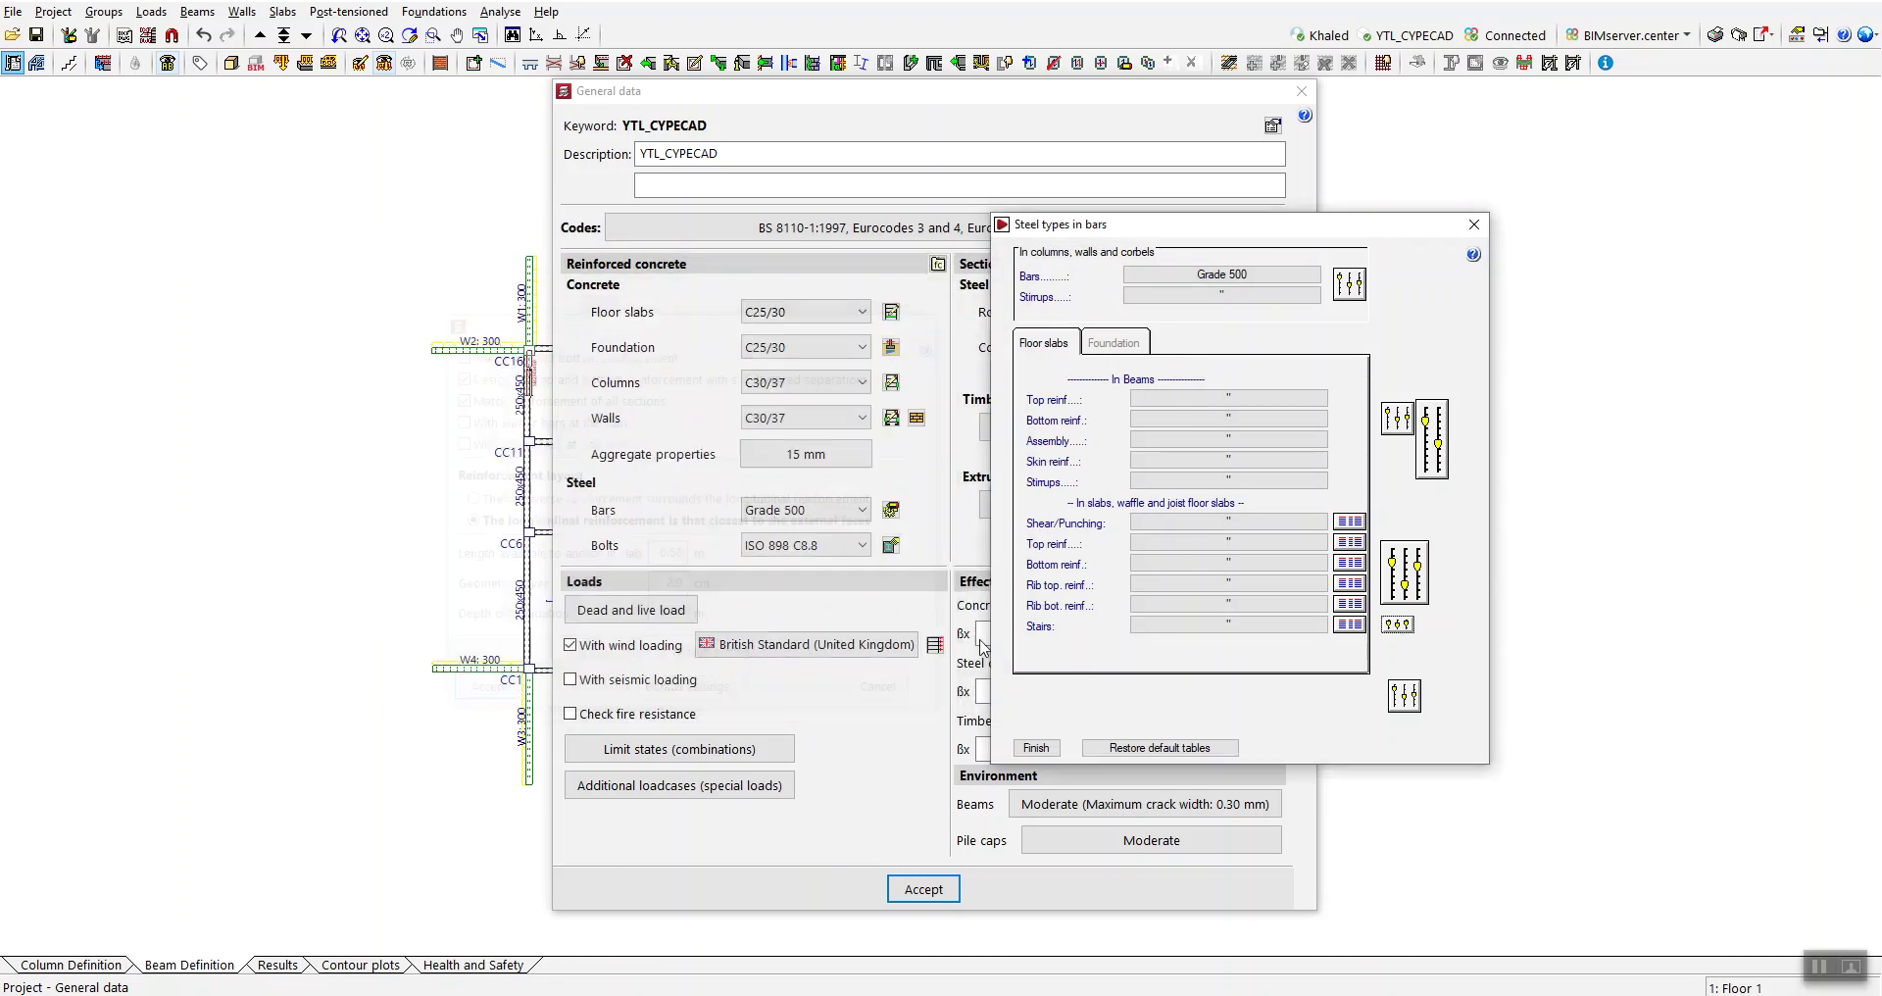
- Examine the cover summary for structure and foundation elements in the common options for bars
click(1405, 707)
click(1401, 704)
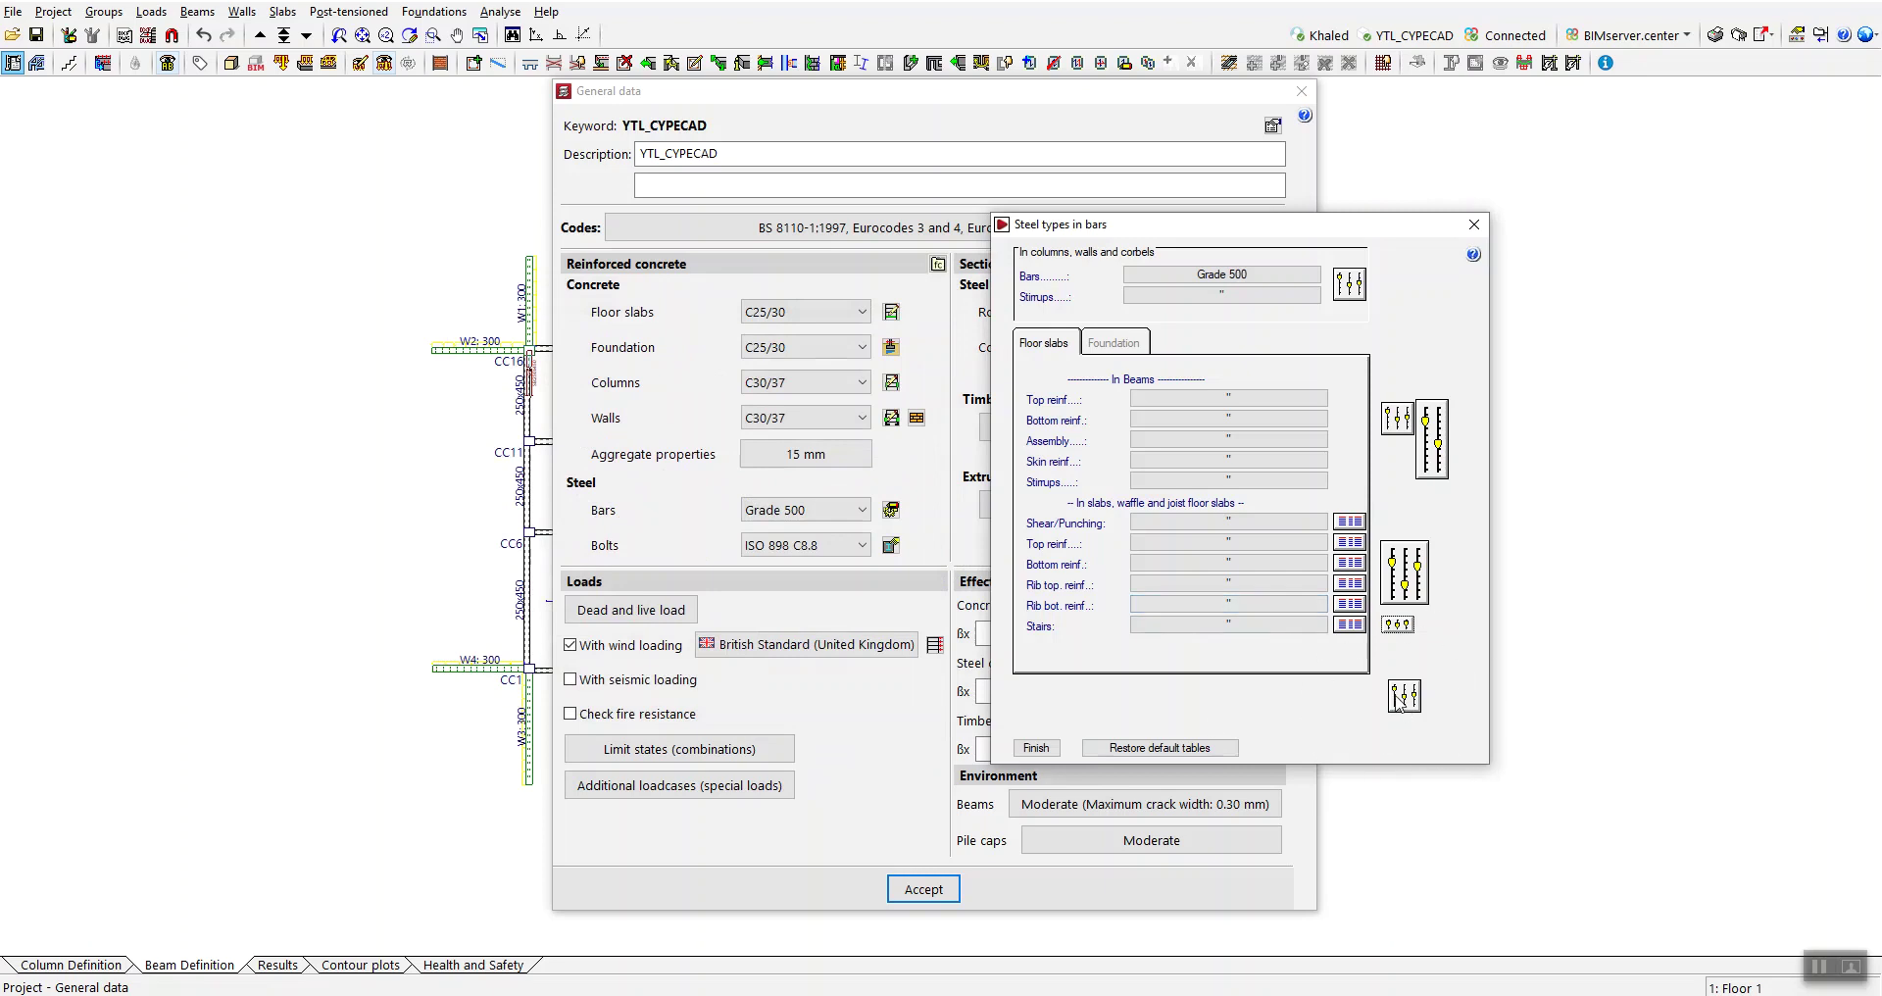
click(1408, 704)
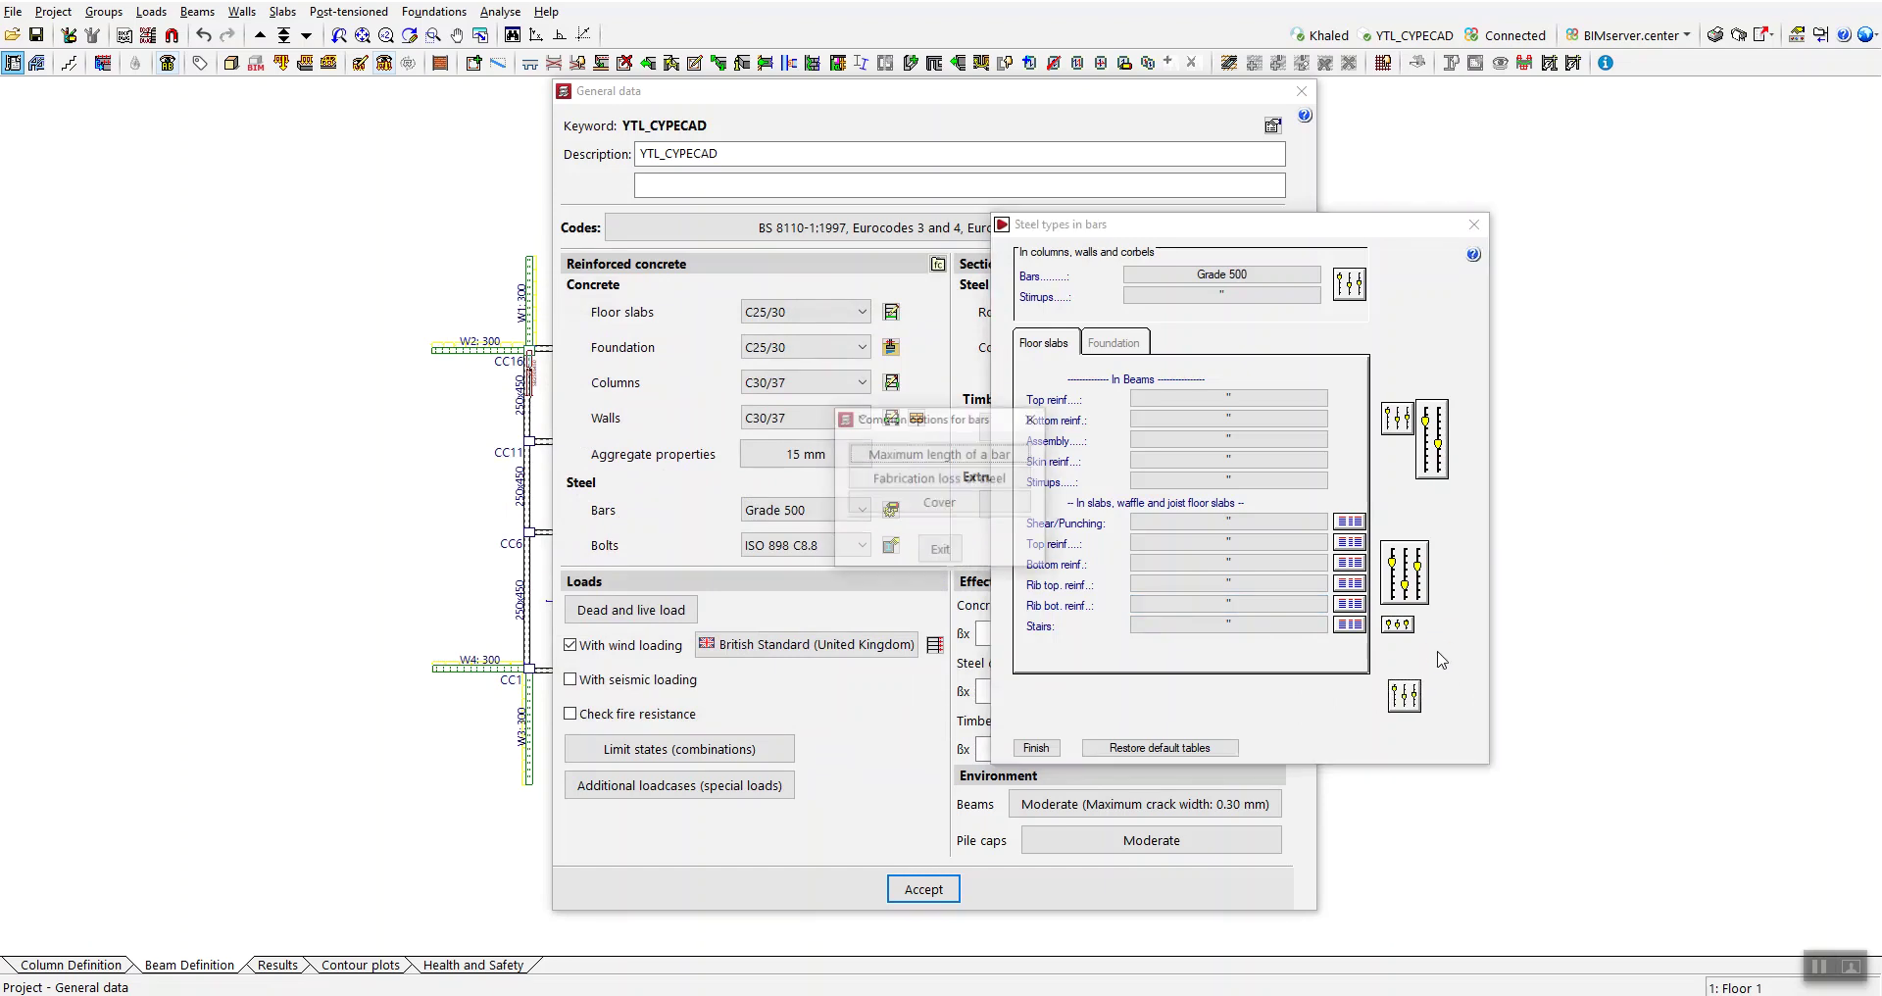
click(939, 503)
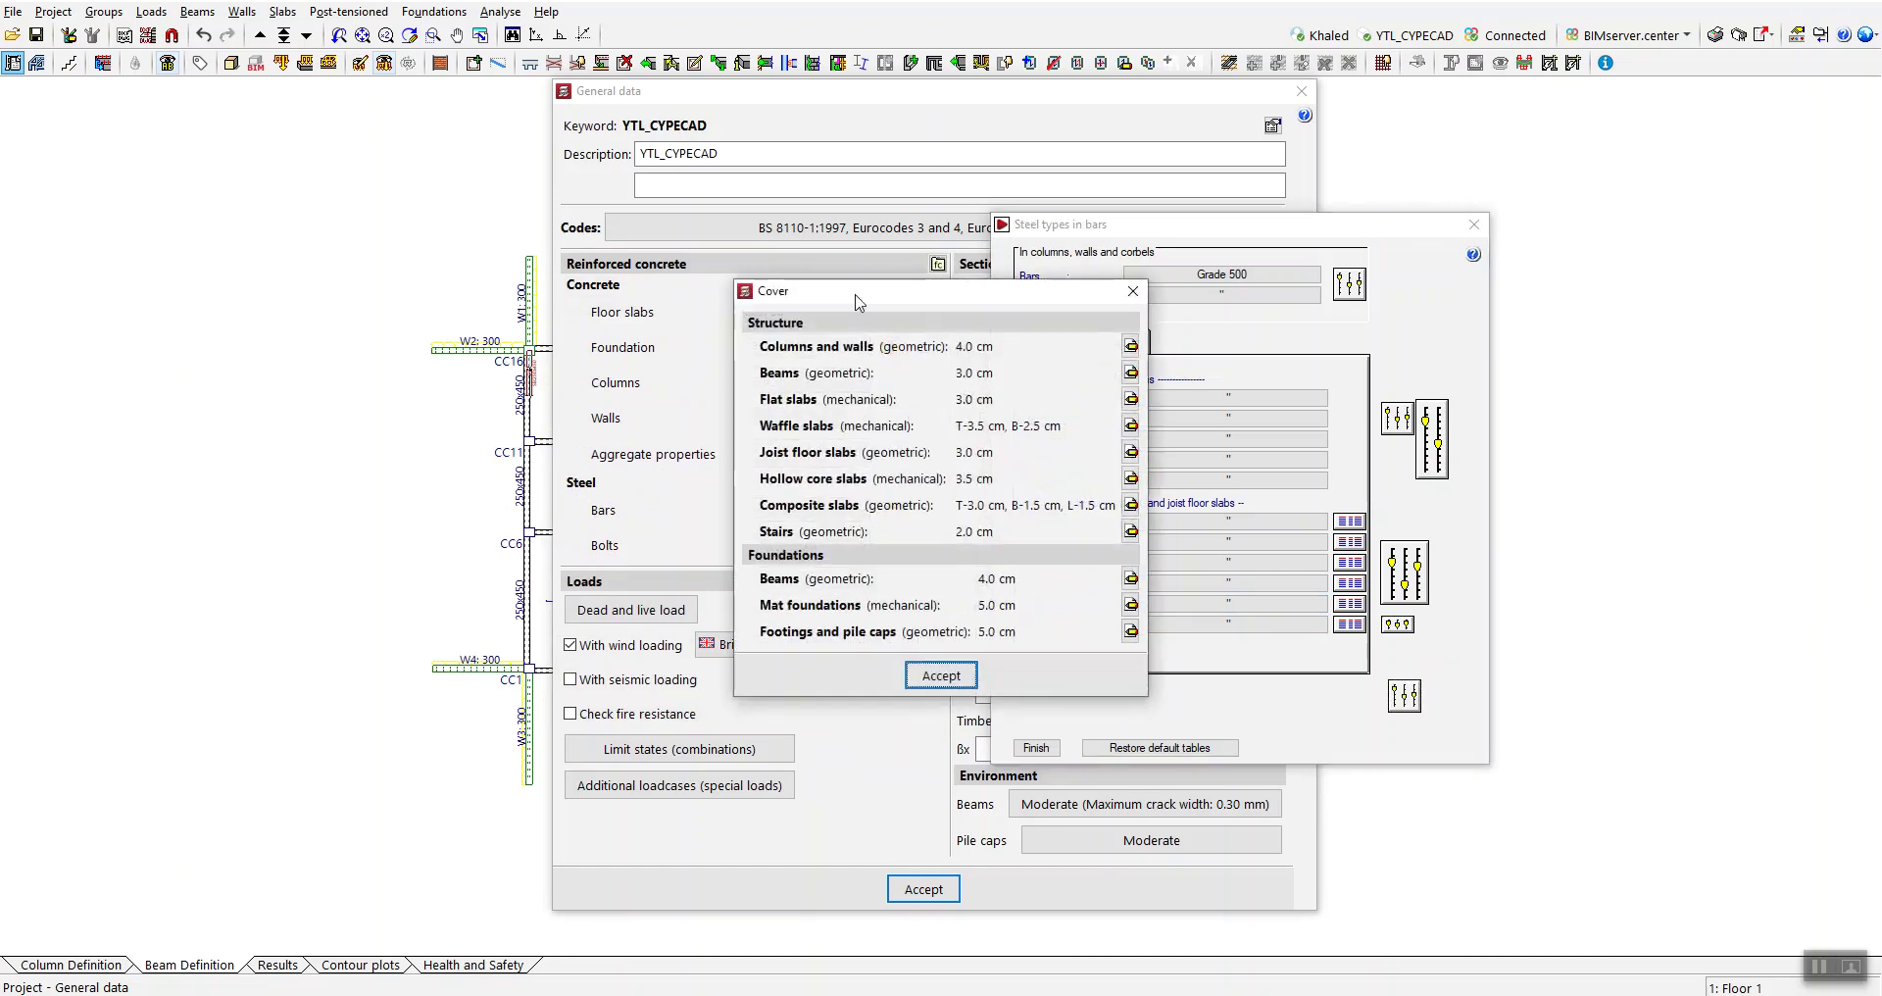
drag(843, 286, 674, 276)
click(617, 308)
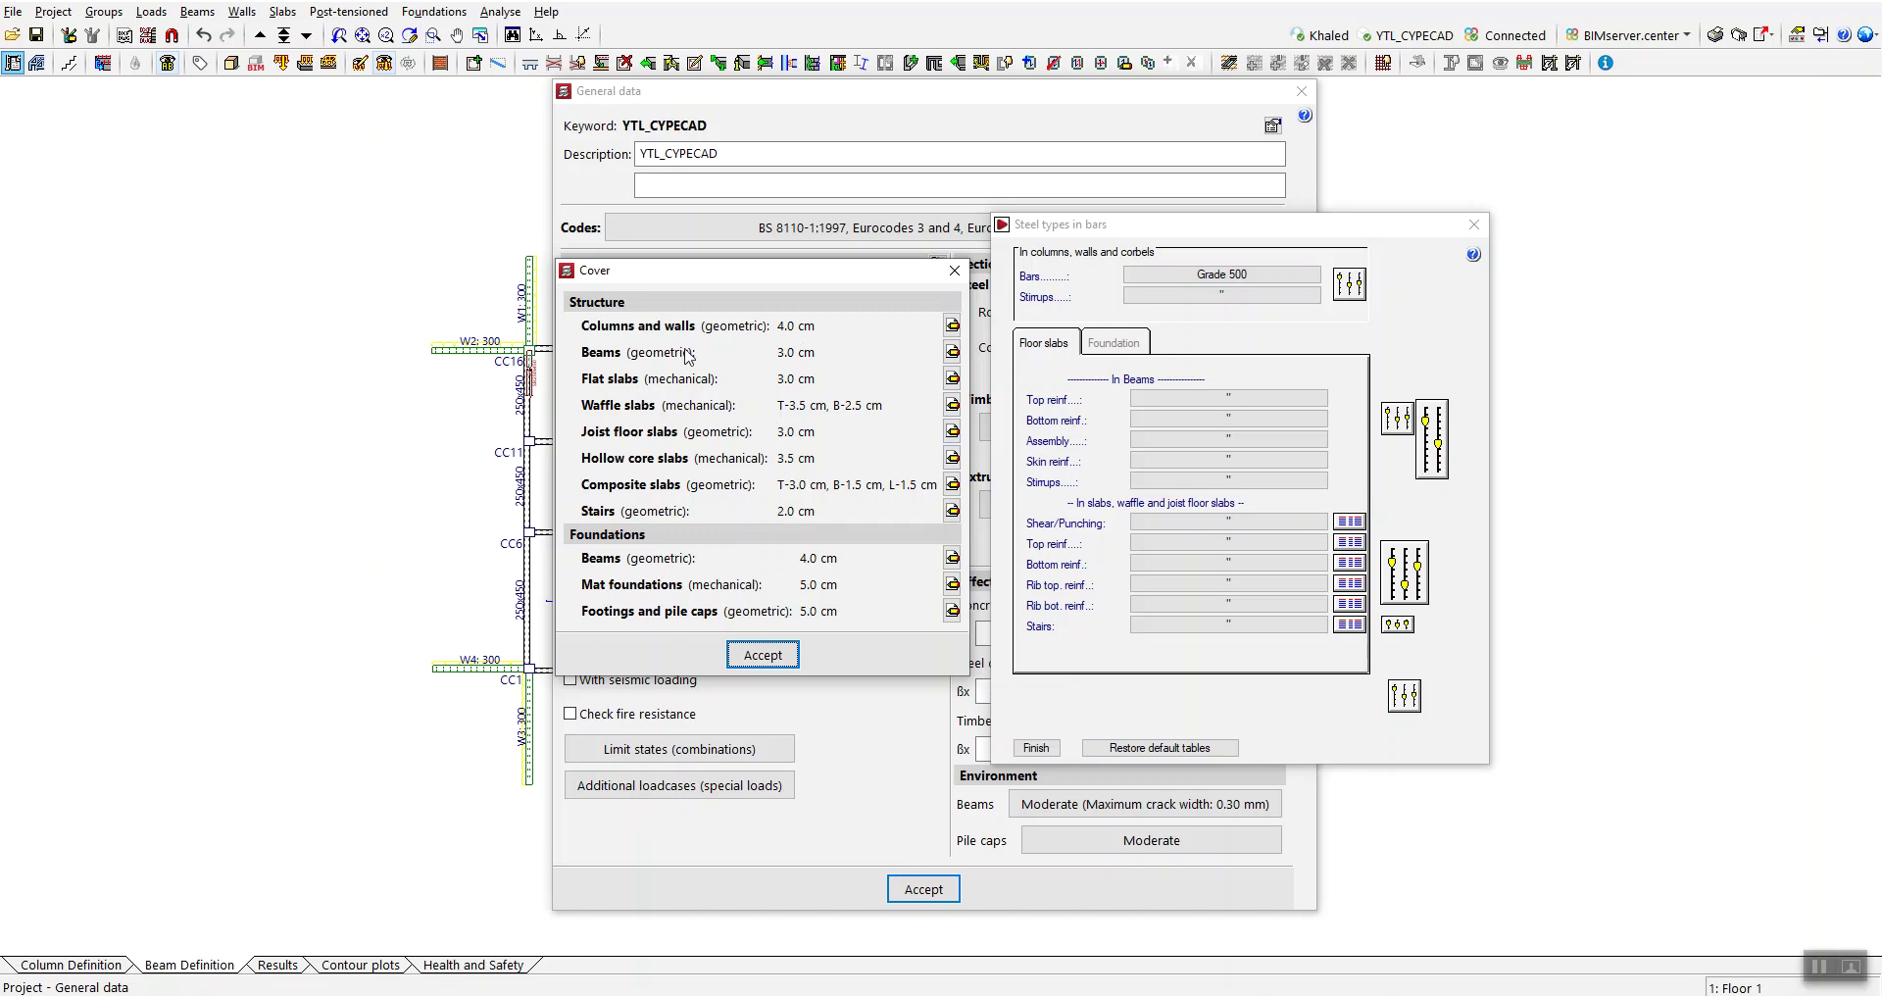
click(644, 339)
- Check the individual cover settings for columns and walls and for hollow core slabs, closing the bar steel settings without changes
click(952, 325)
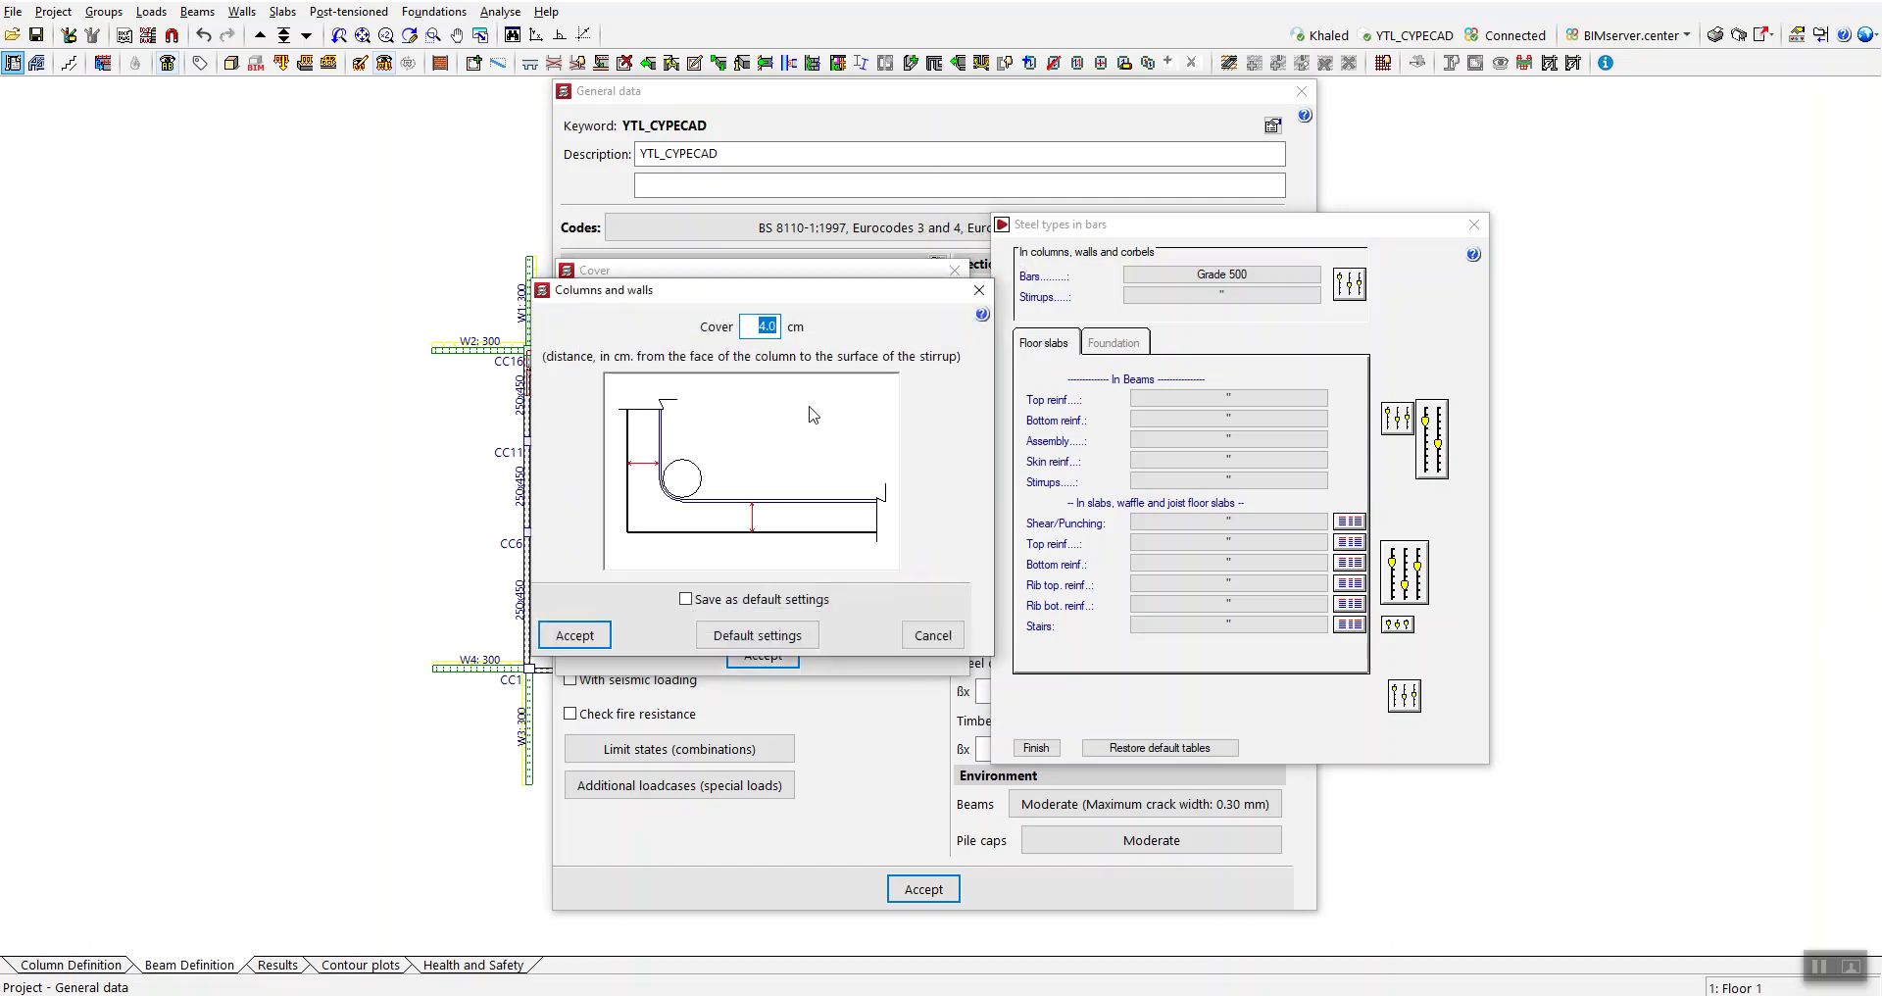
click(978, 291)
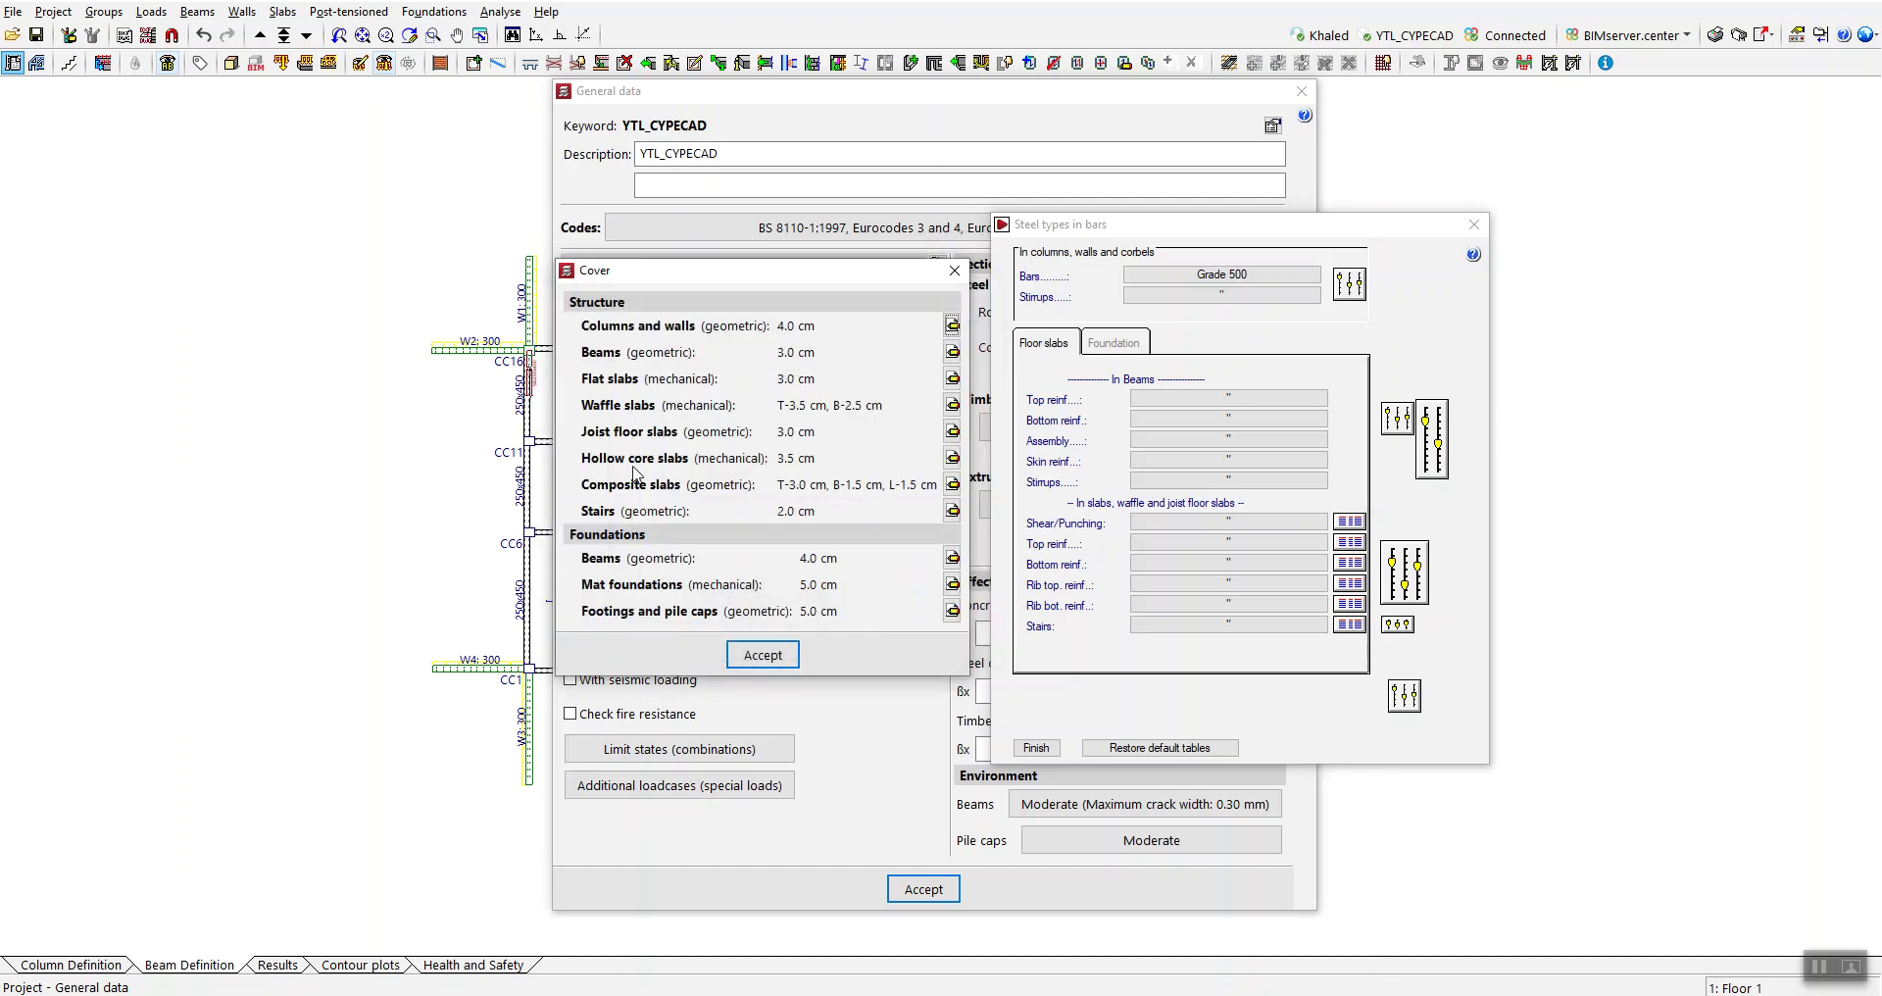
click(952, 458)
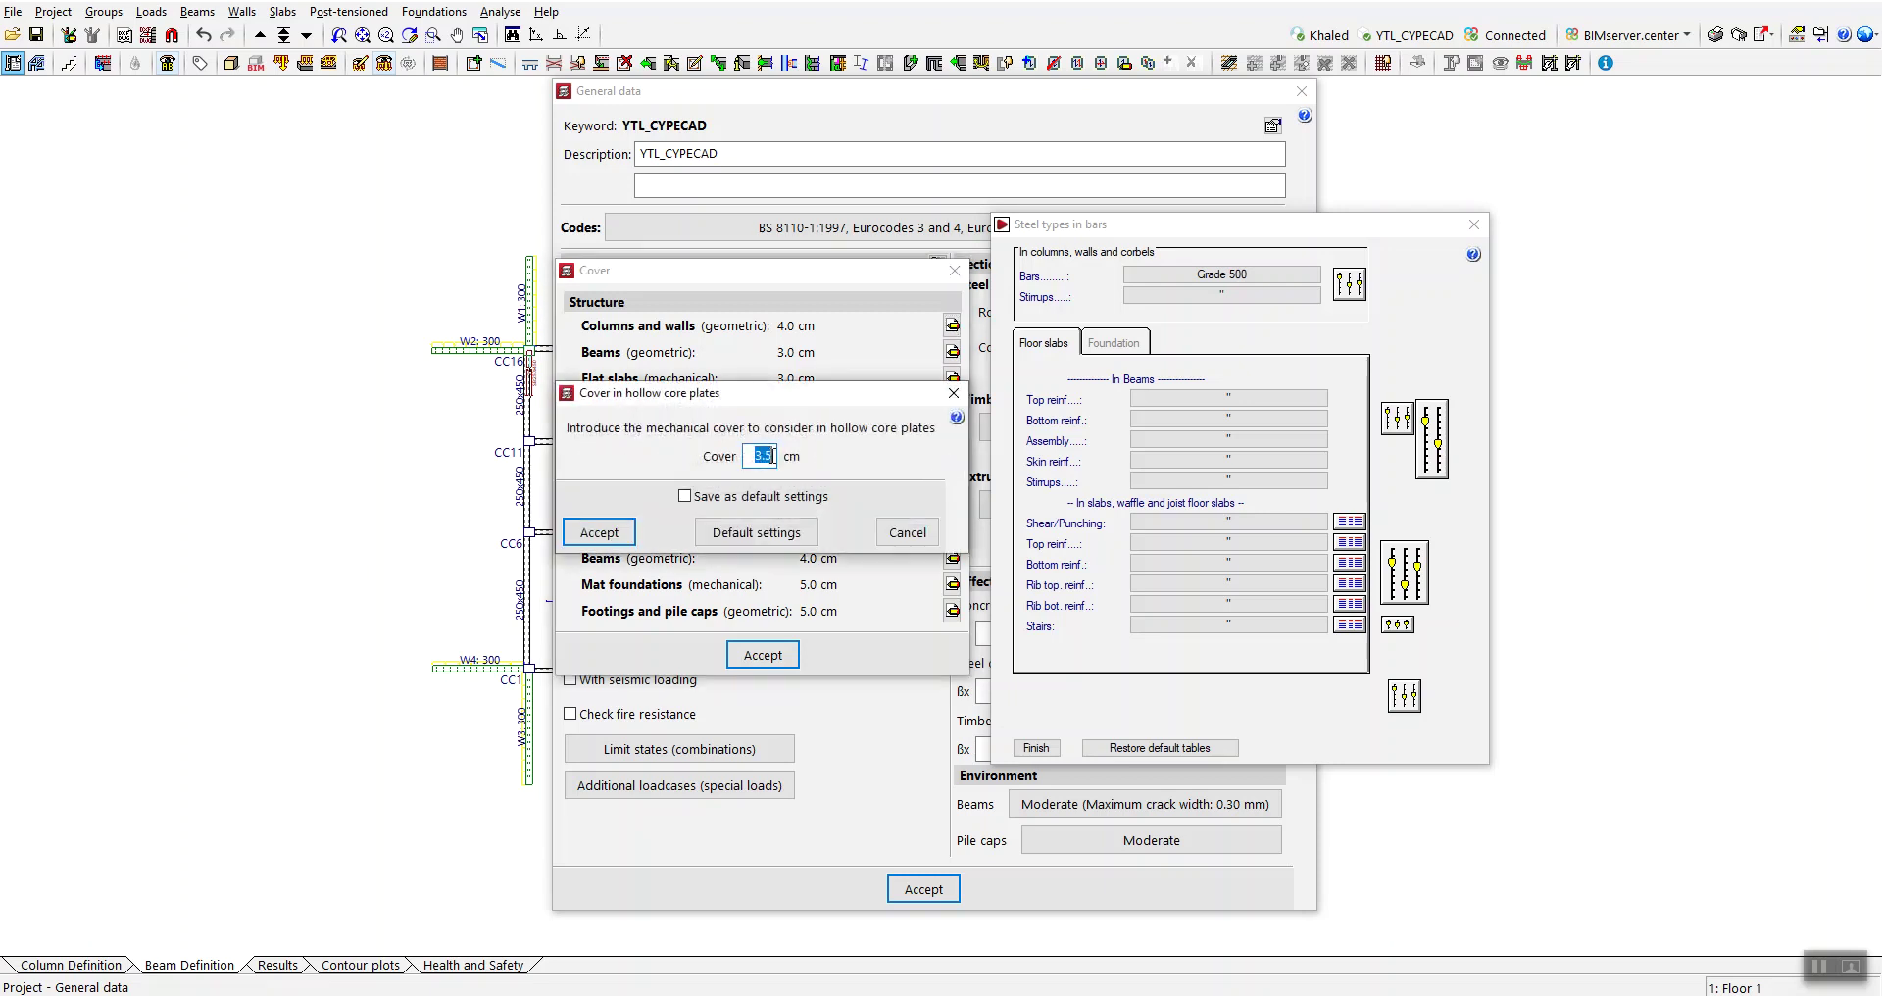
click(954, 393)
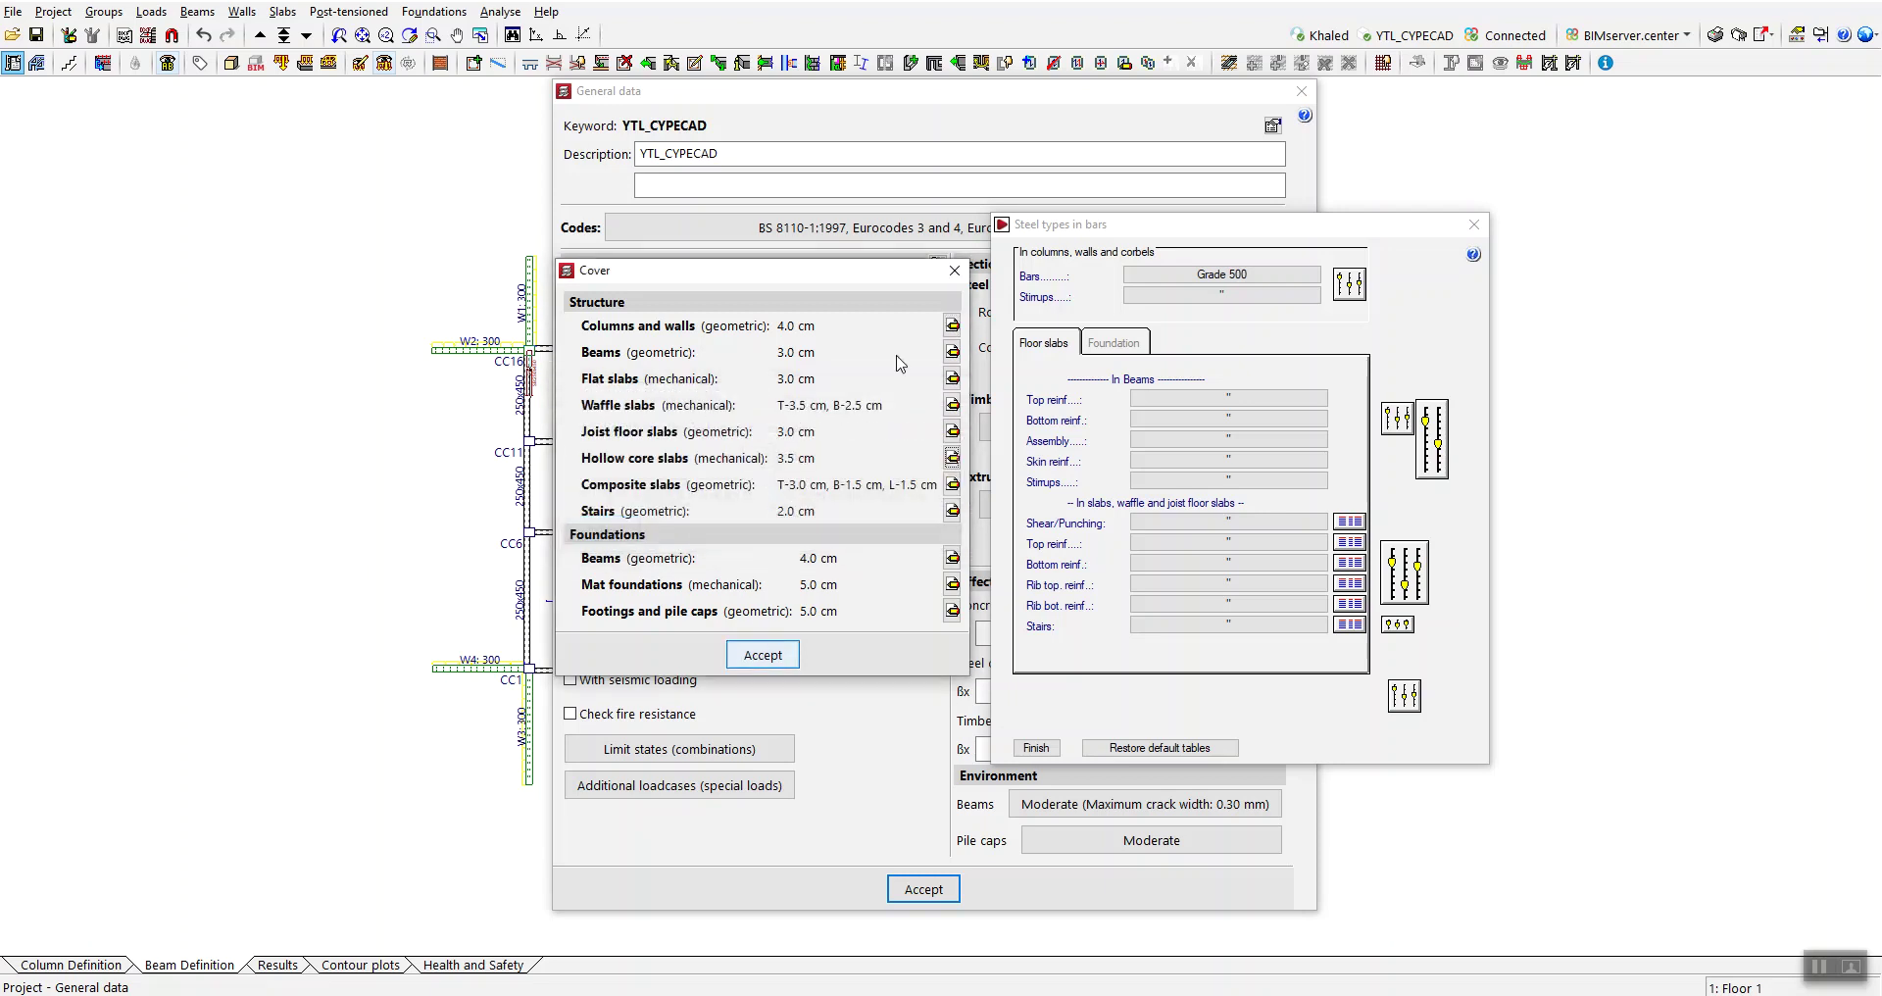
click(953, 274)
click(941, 551)
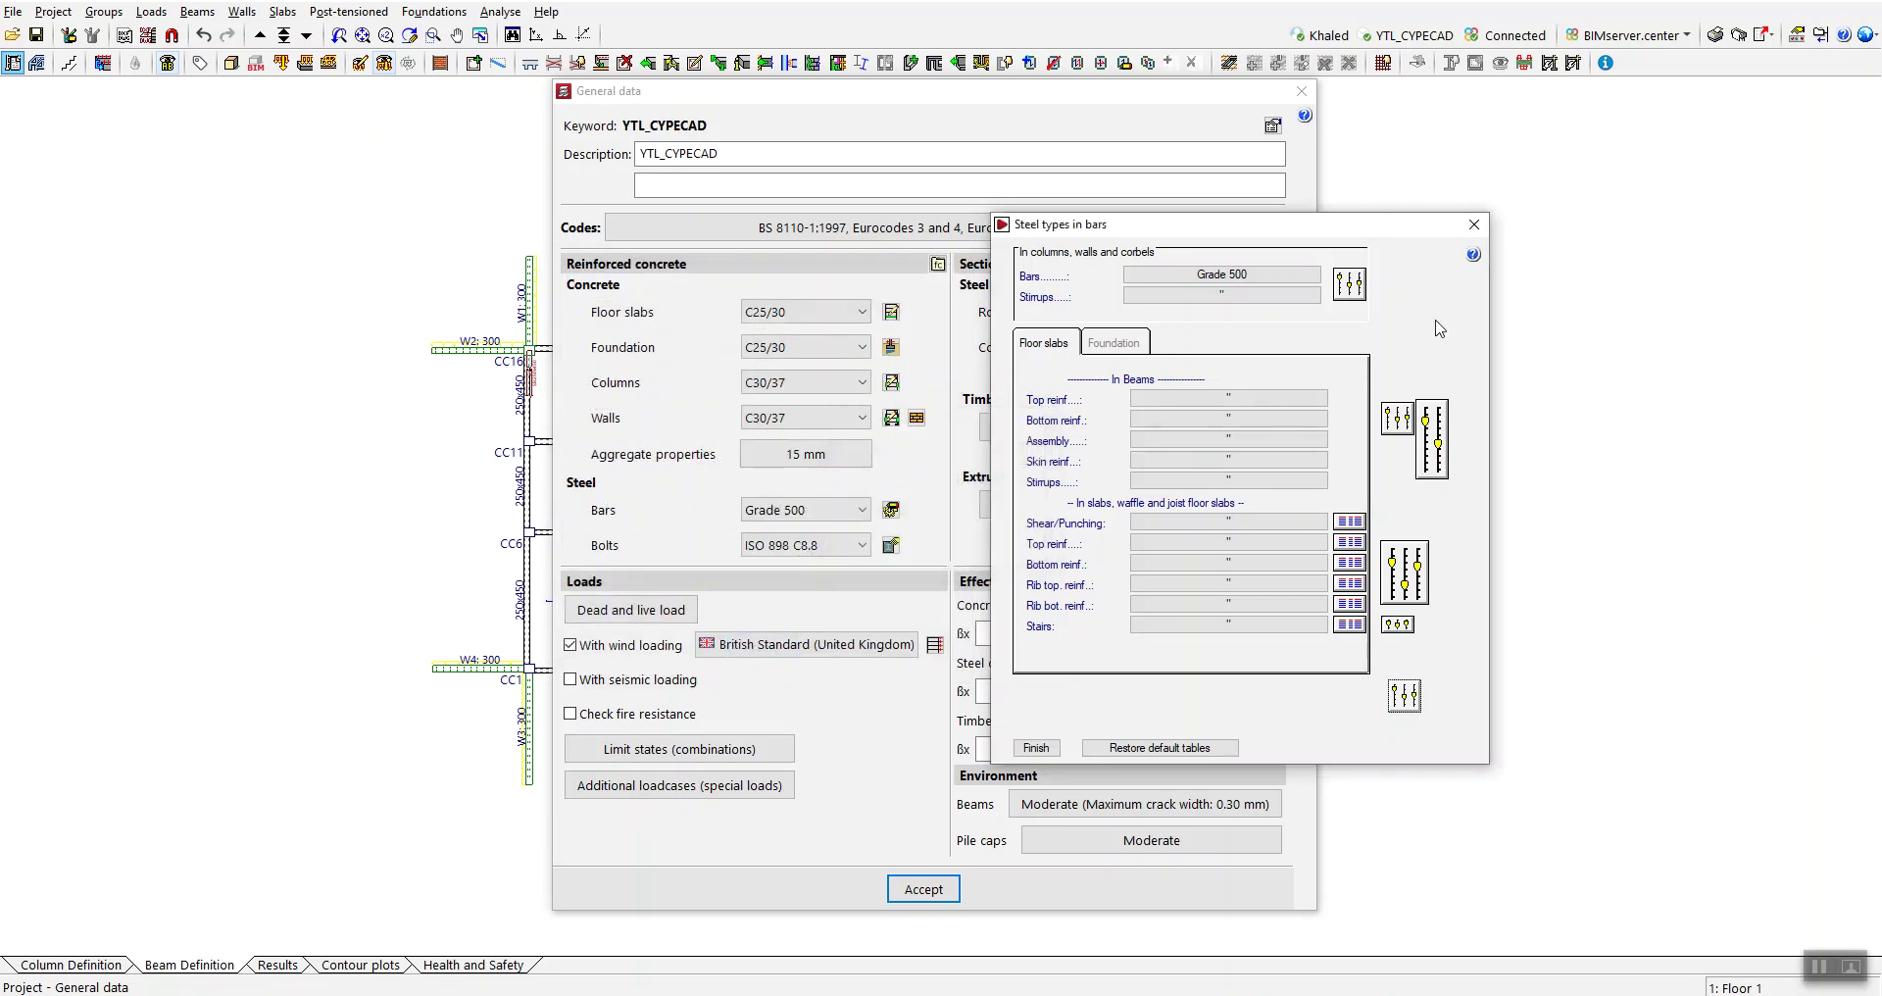
click(1474, 225)
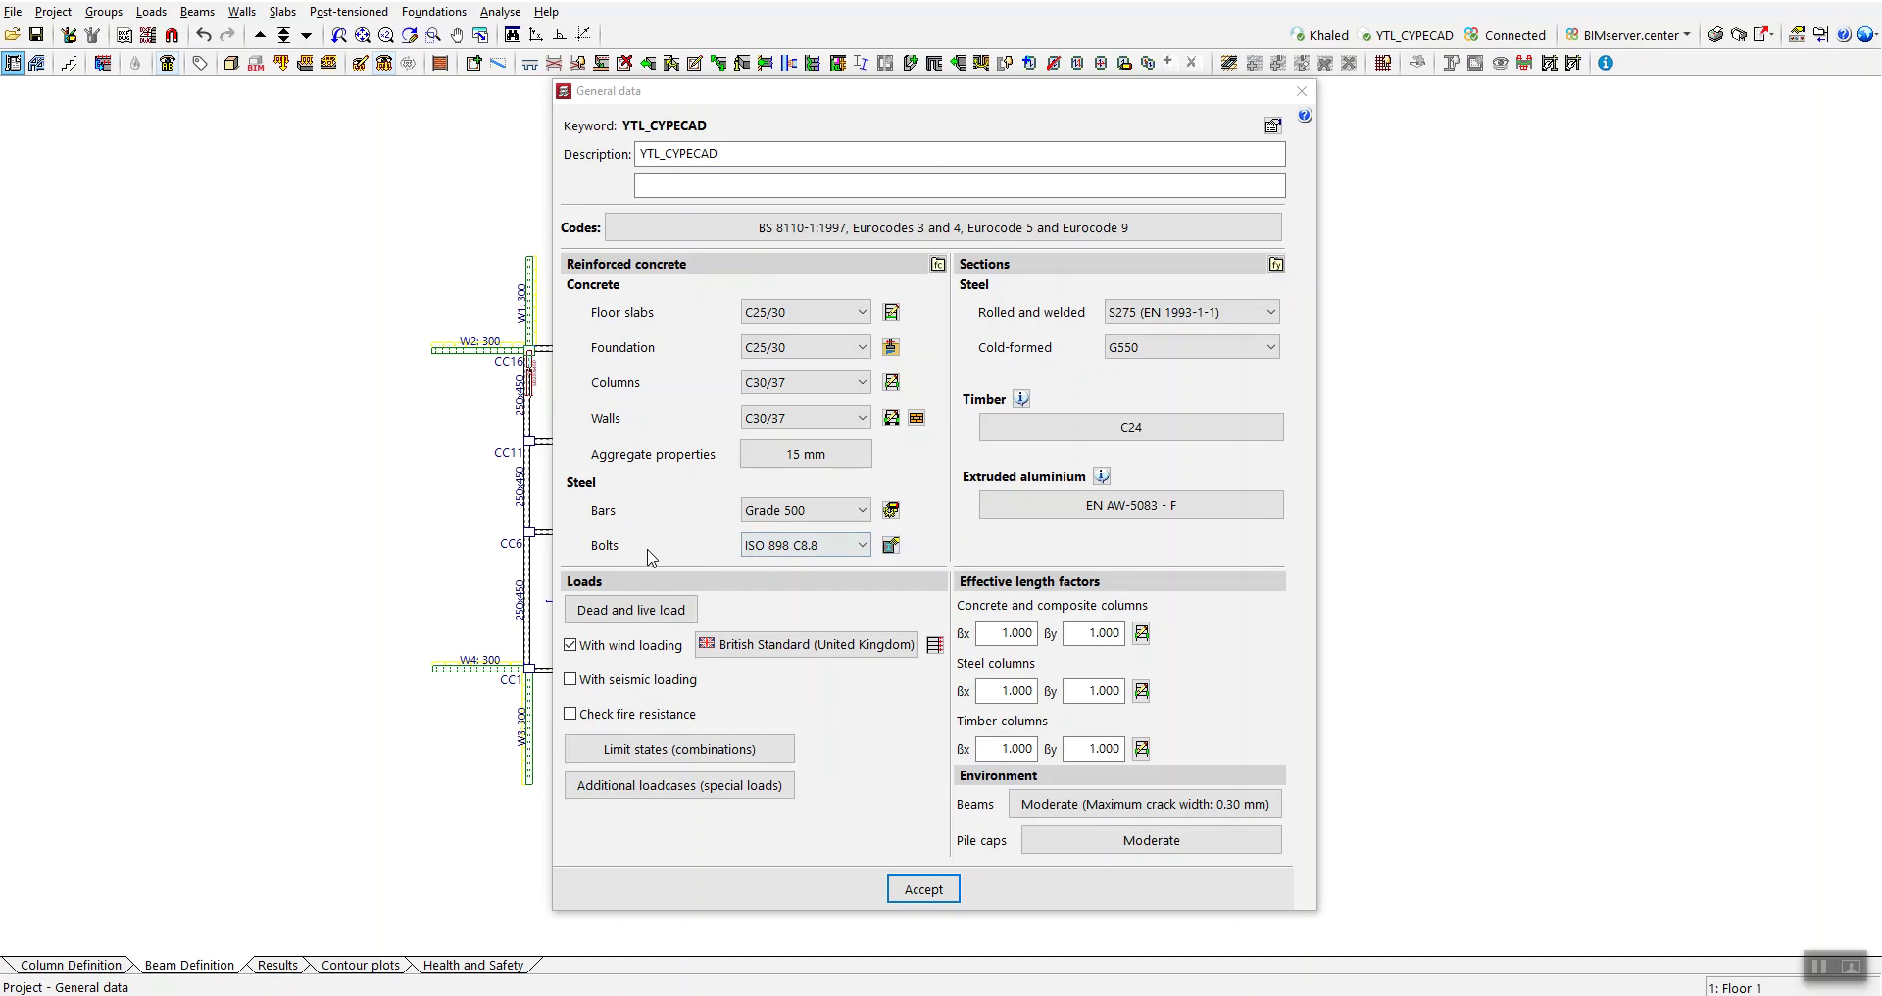
- Review the available bolt steel grades and the baseplate options, leaving both unchanged
click(851, 550)
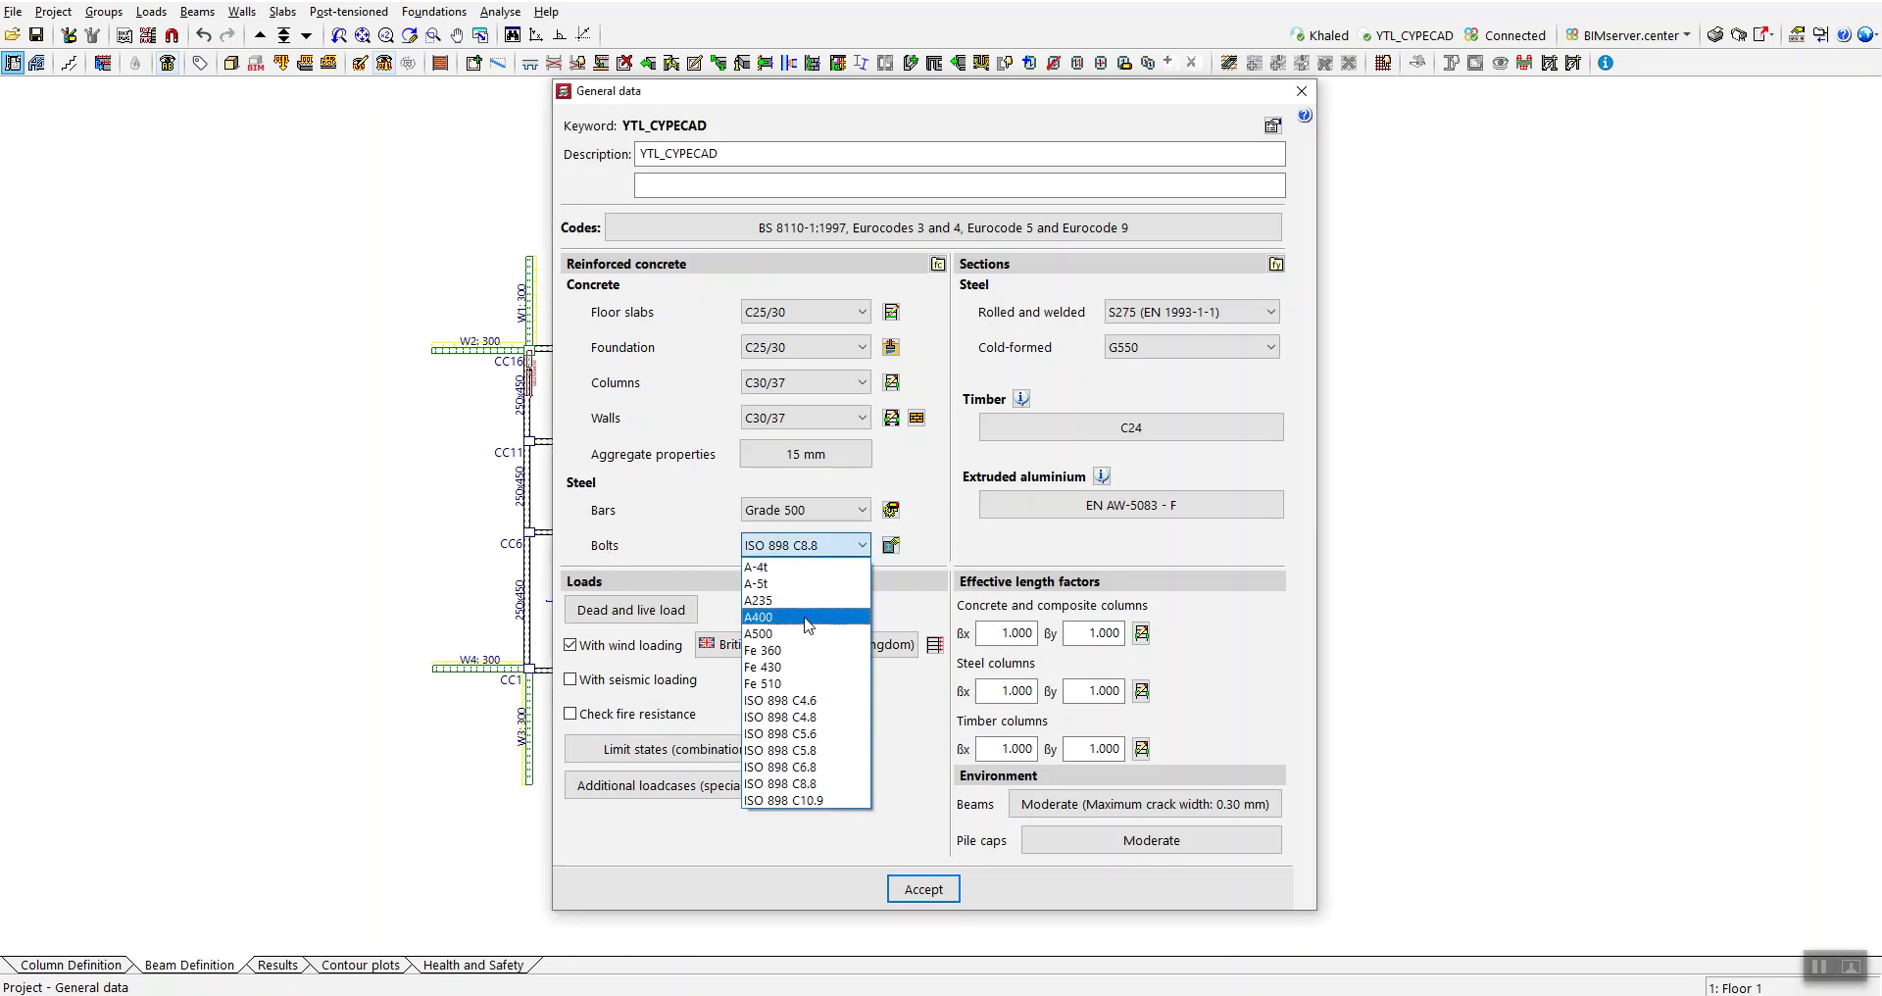
click(938, 582)
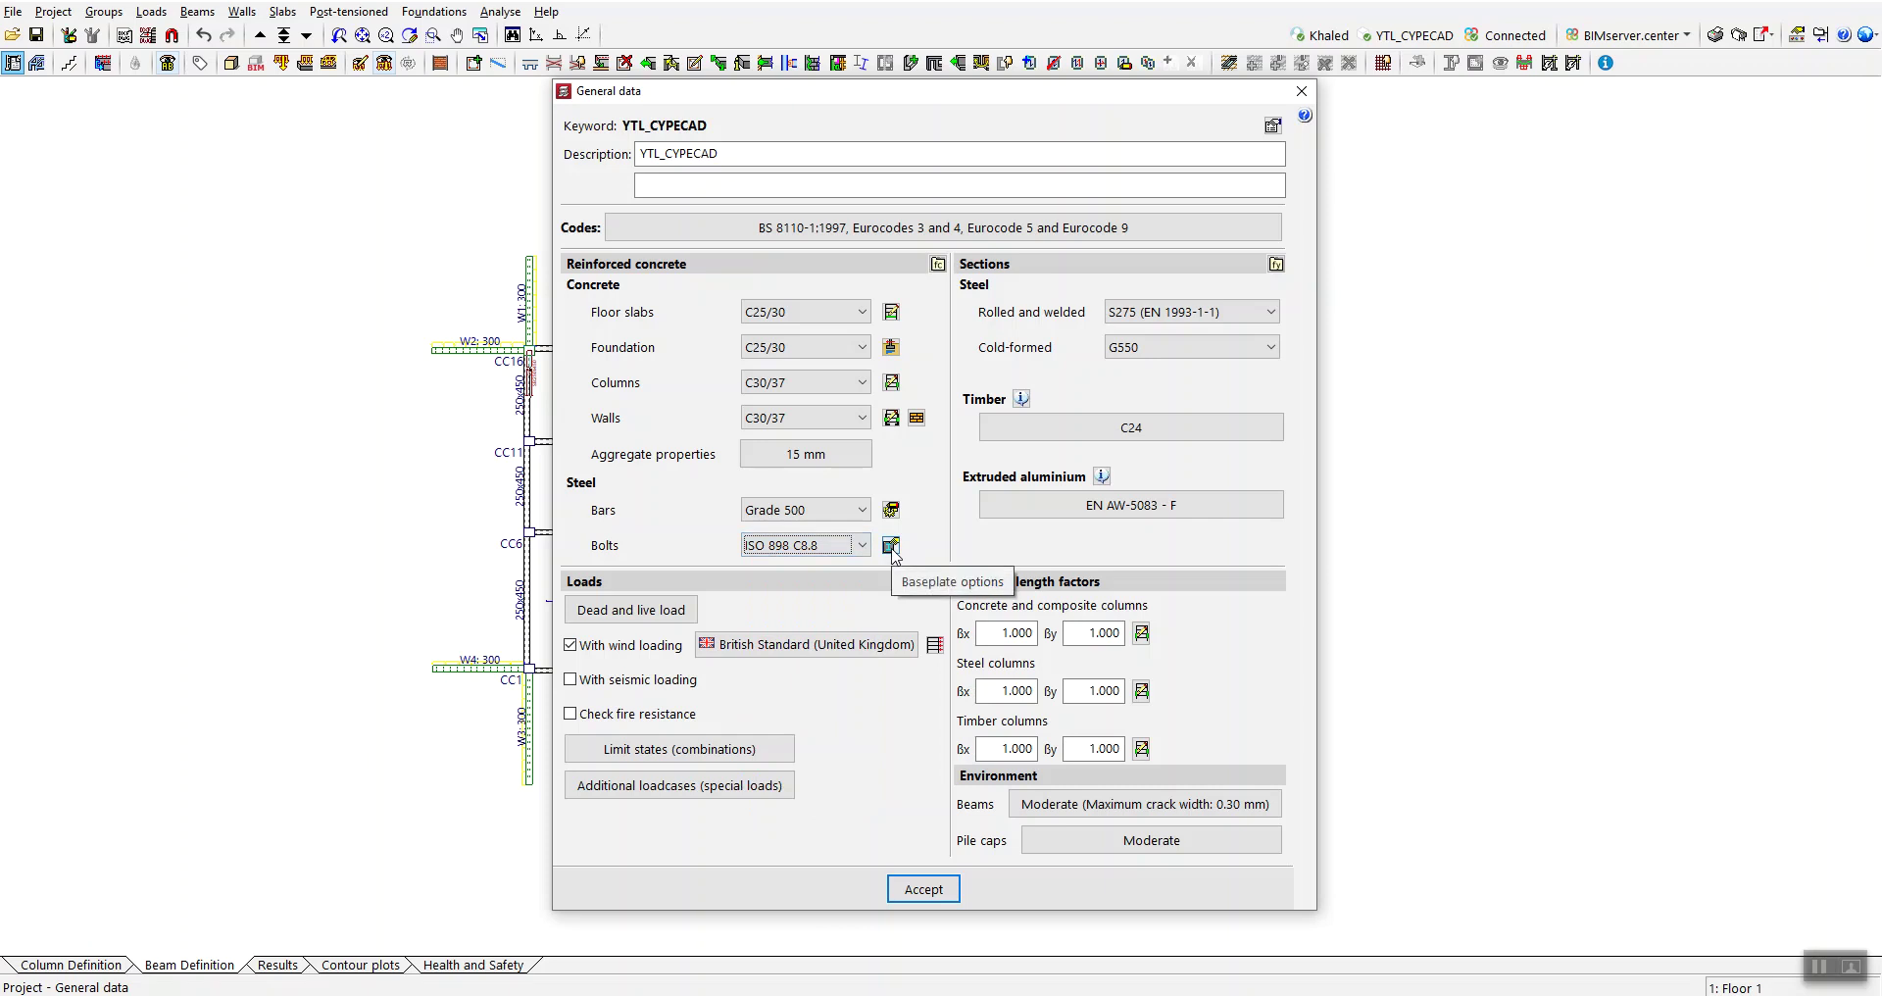
click(892, 547)
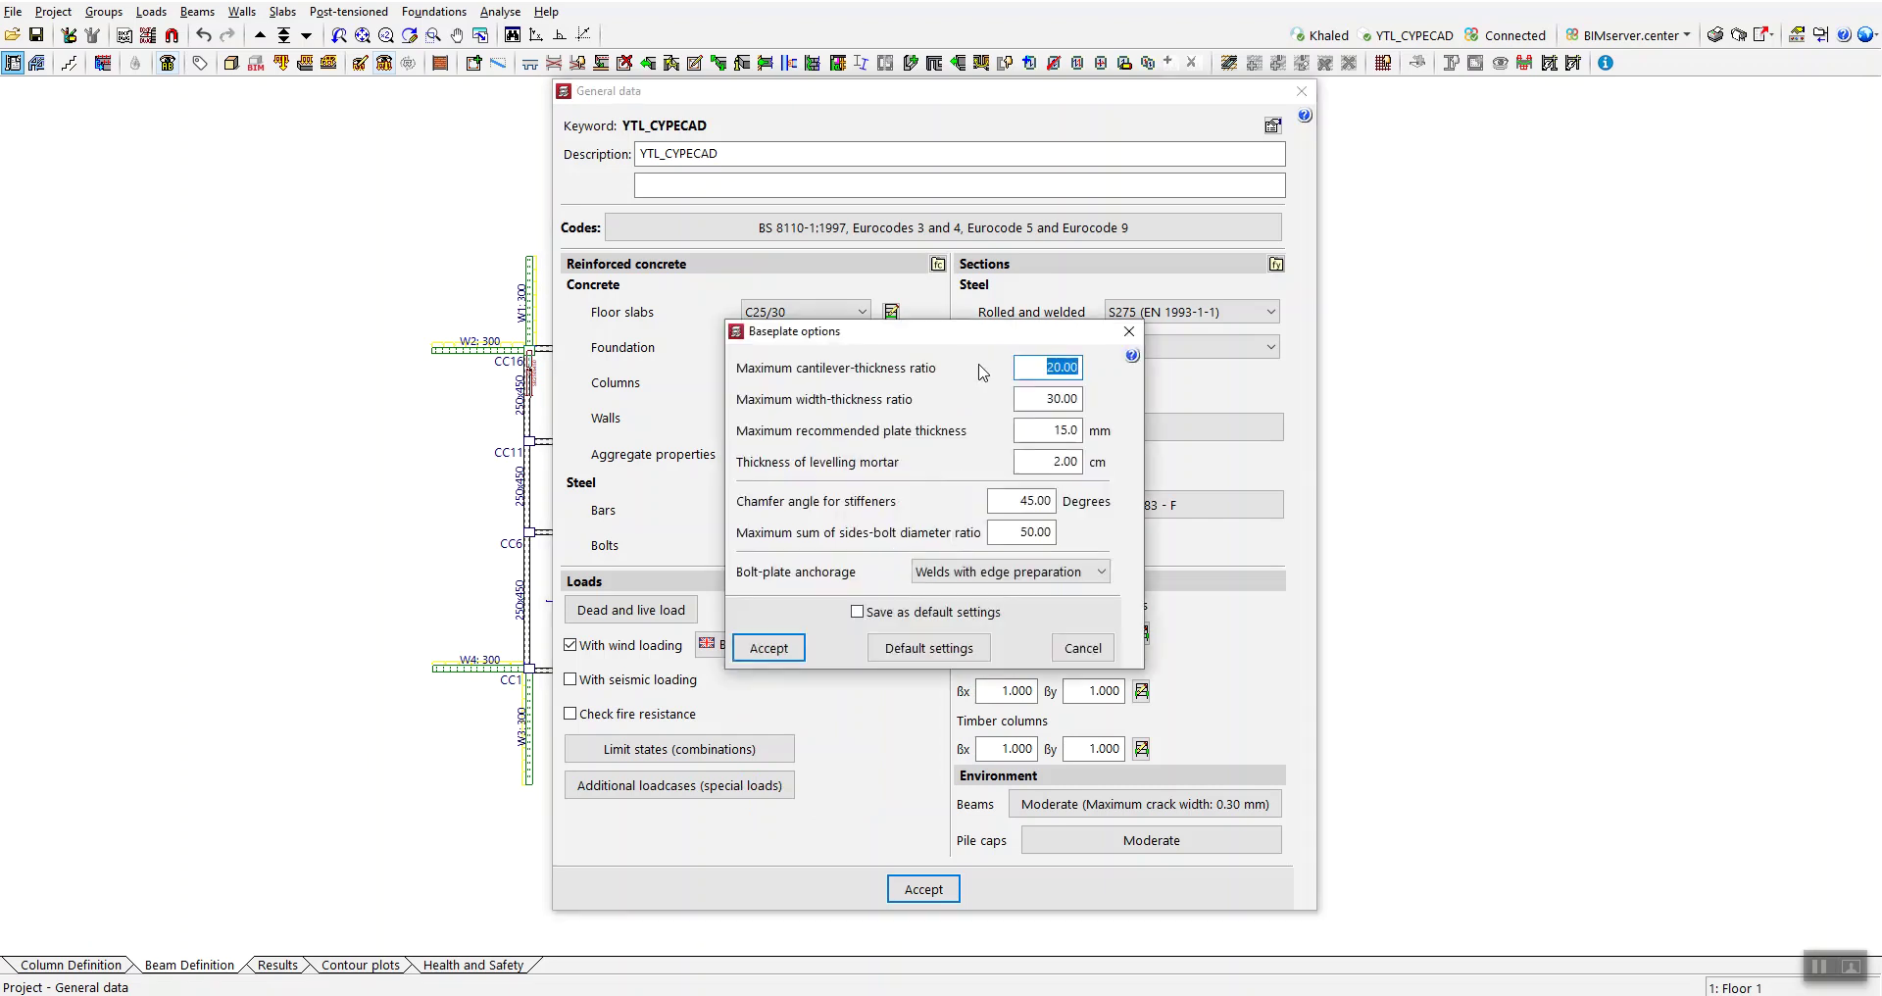
drag(980, 334, 849, 242)
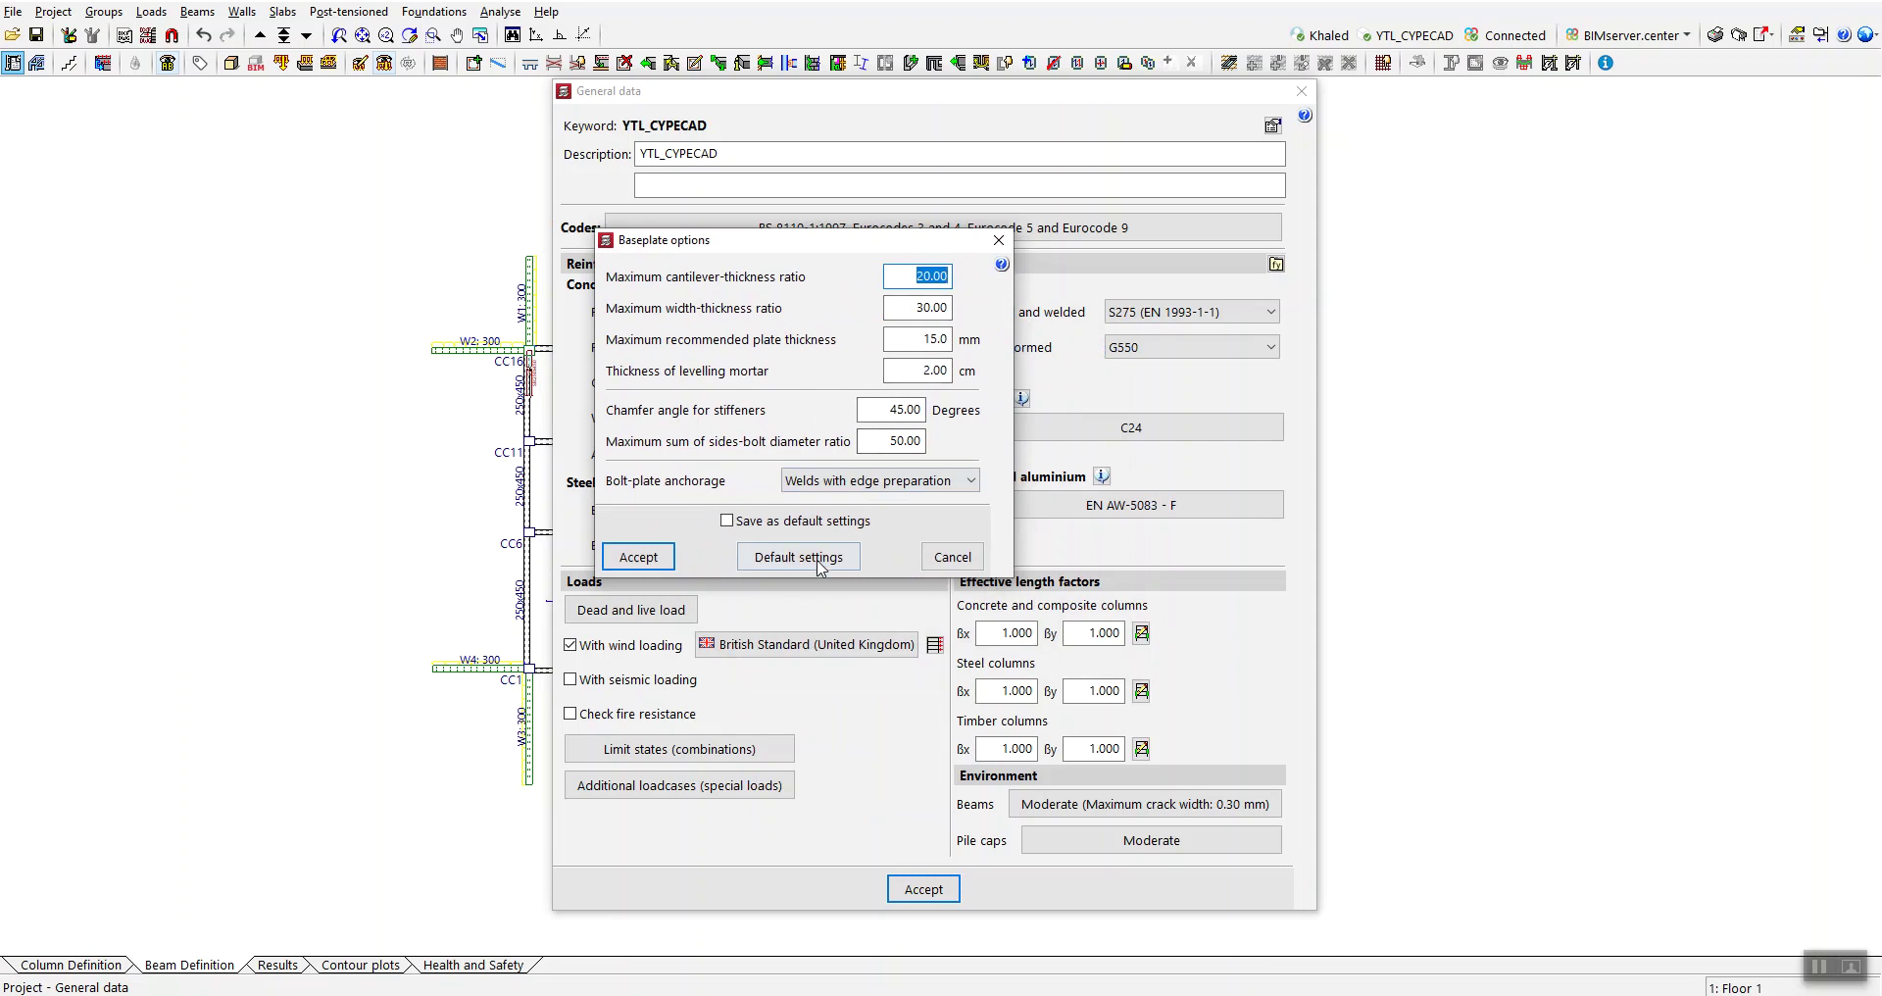
click(999, 242)
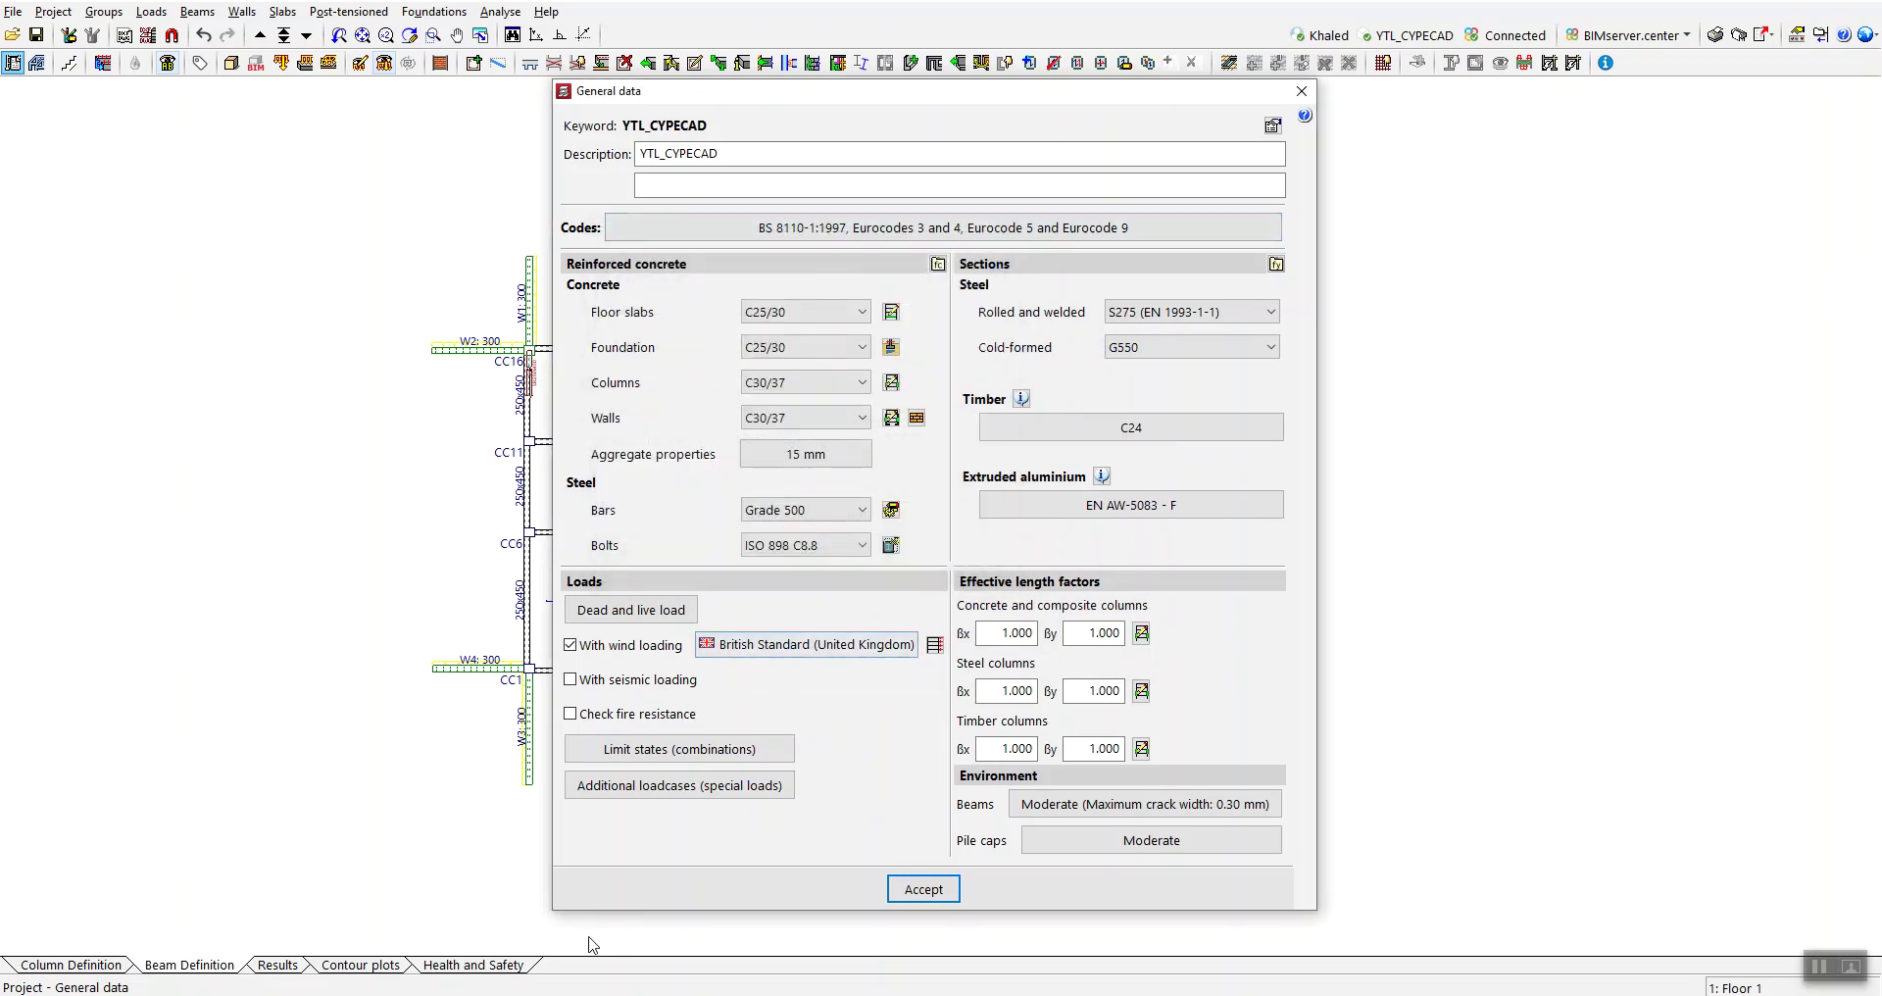
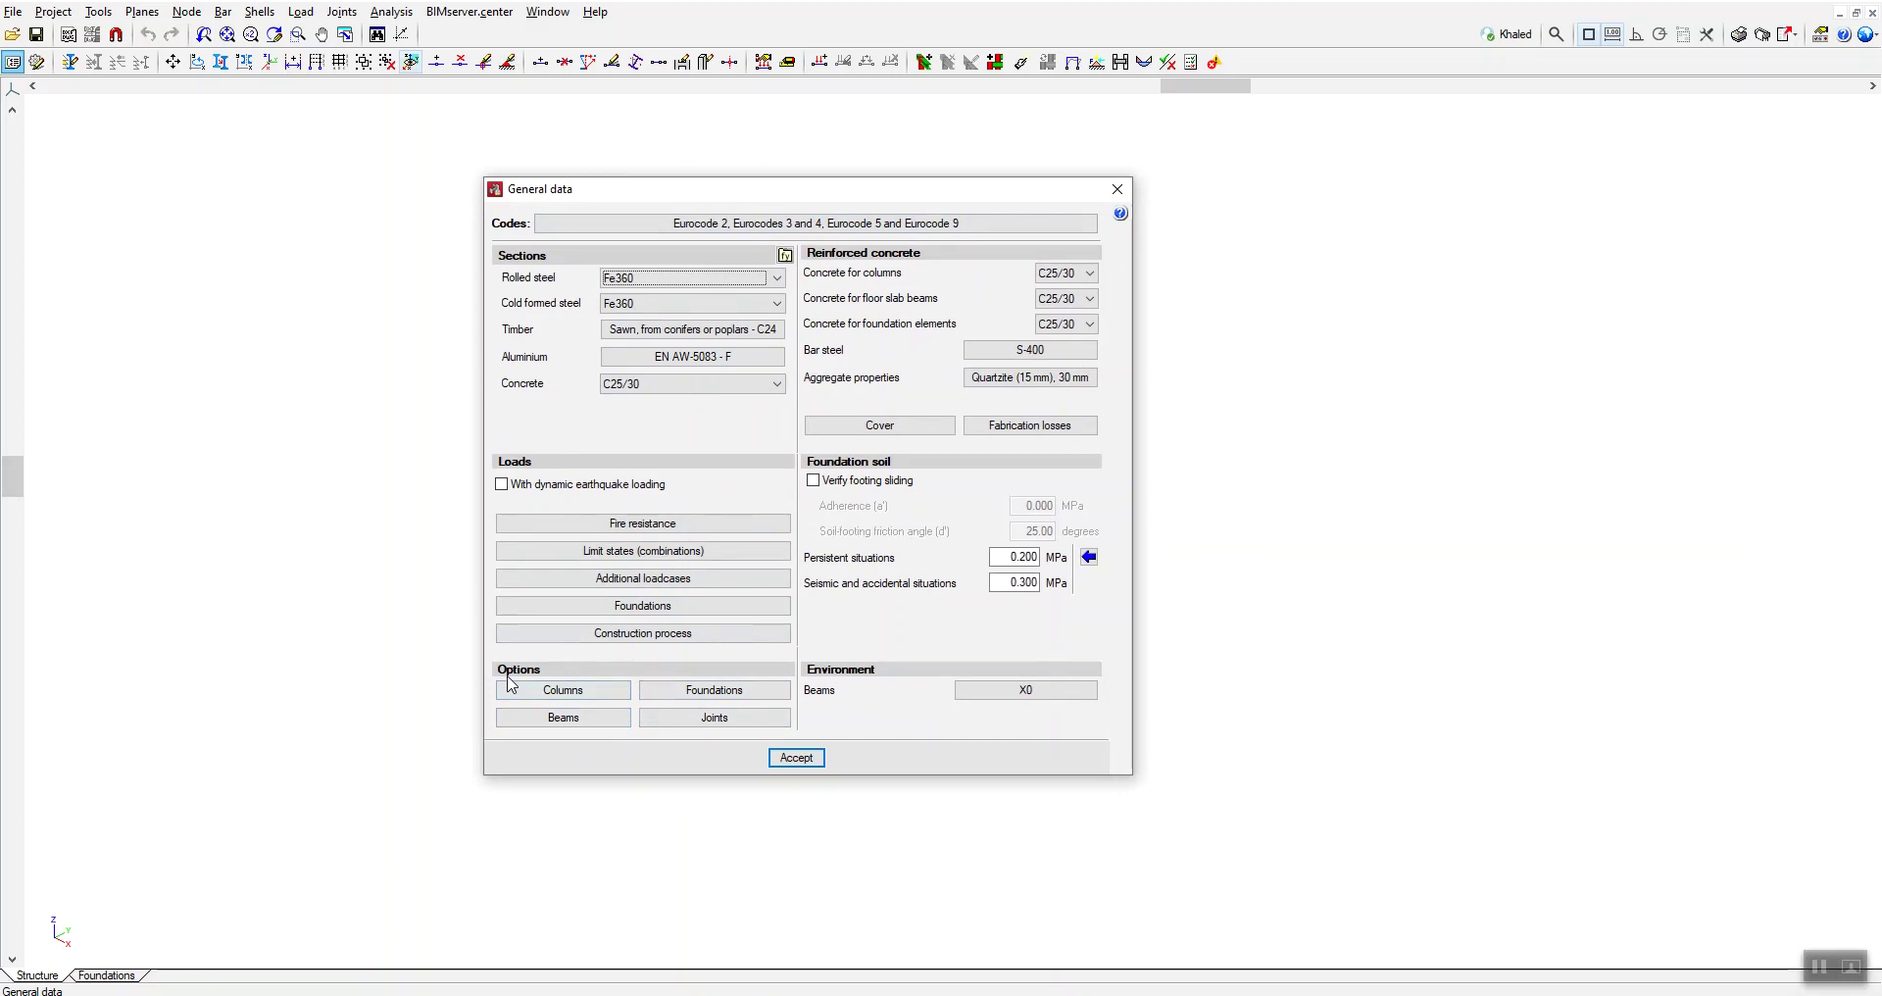
- Examine the column reinforcement tables in the general data of the Eurocode 2 project and close them unchanged
click(566, 701)
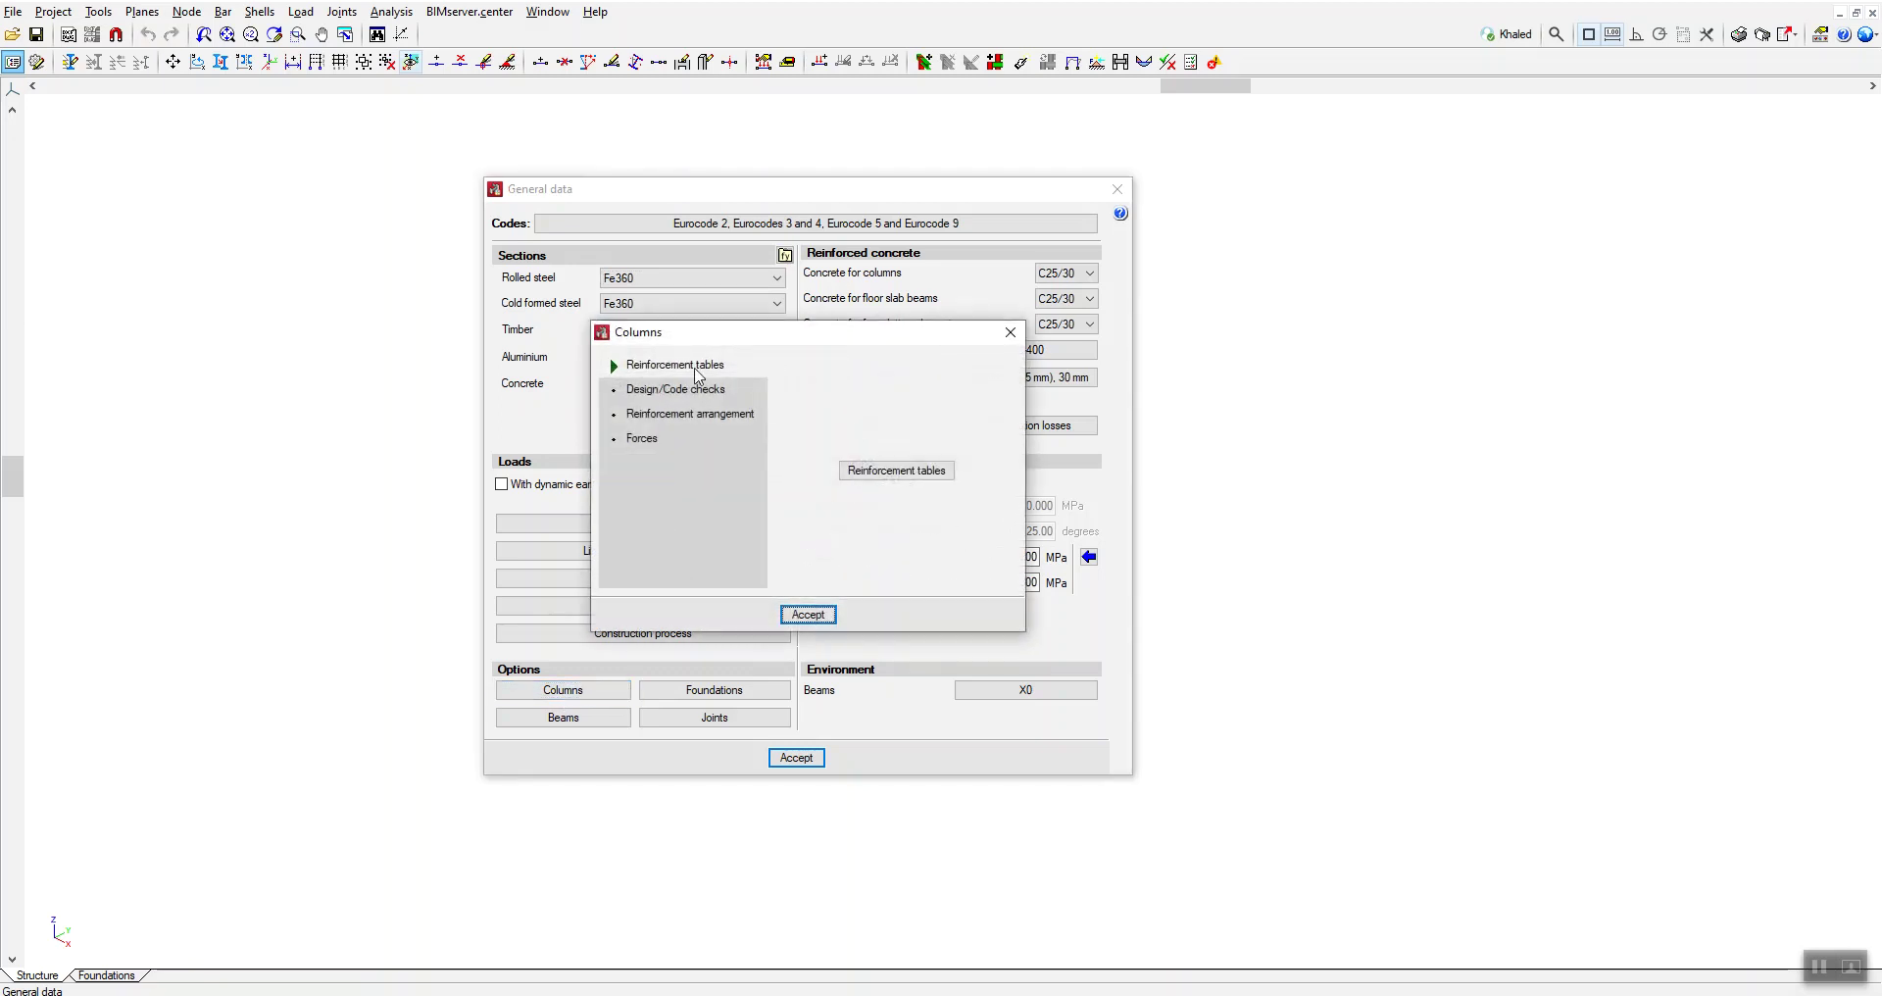
click(902, 473)
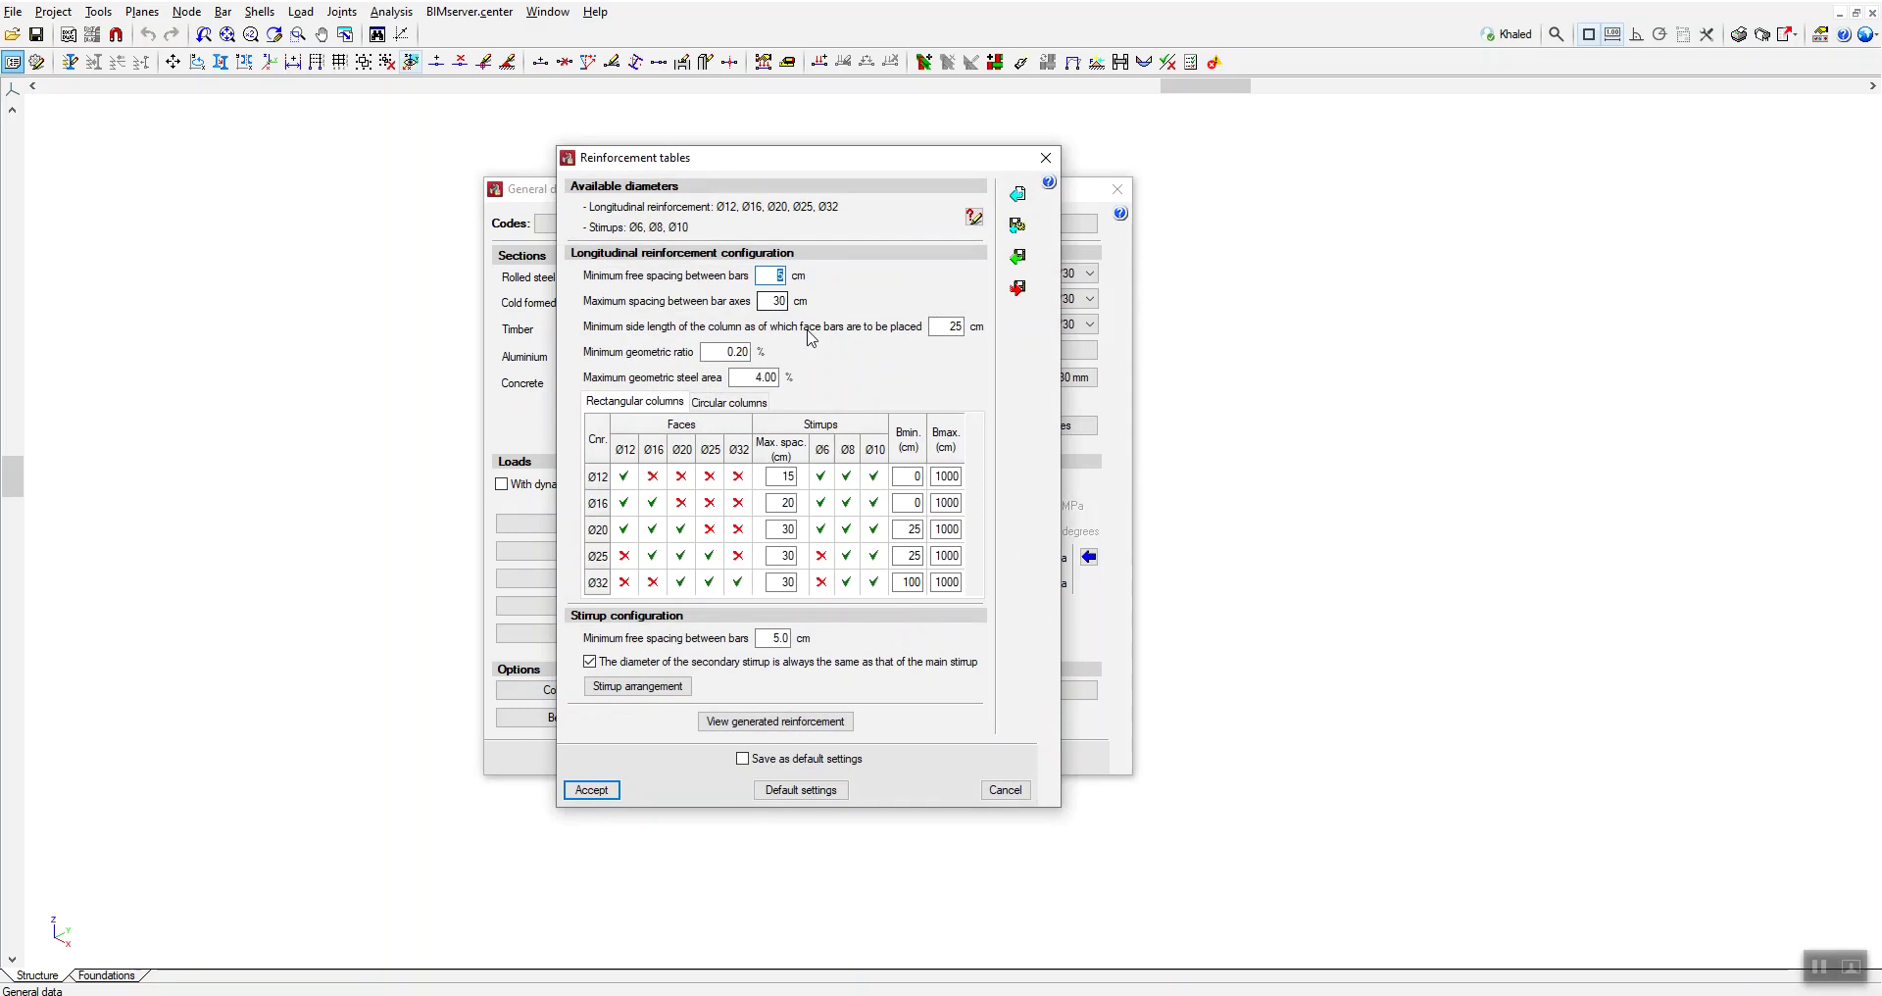
click(1046, 162)
- Review the column start options in the reinforcement arrangement, close the column options unchanged, and open the joint options
click(723, 420)
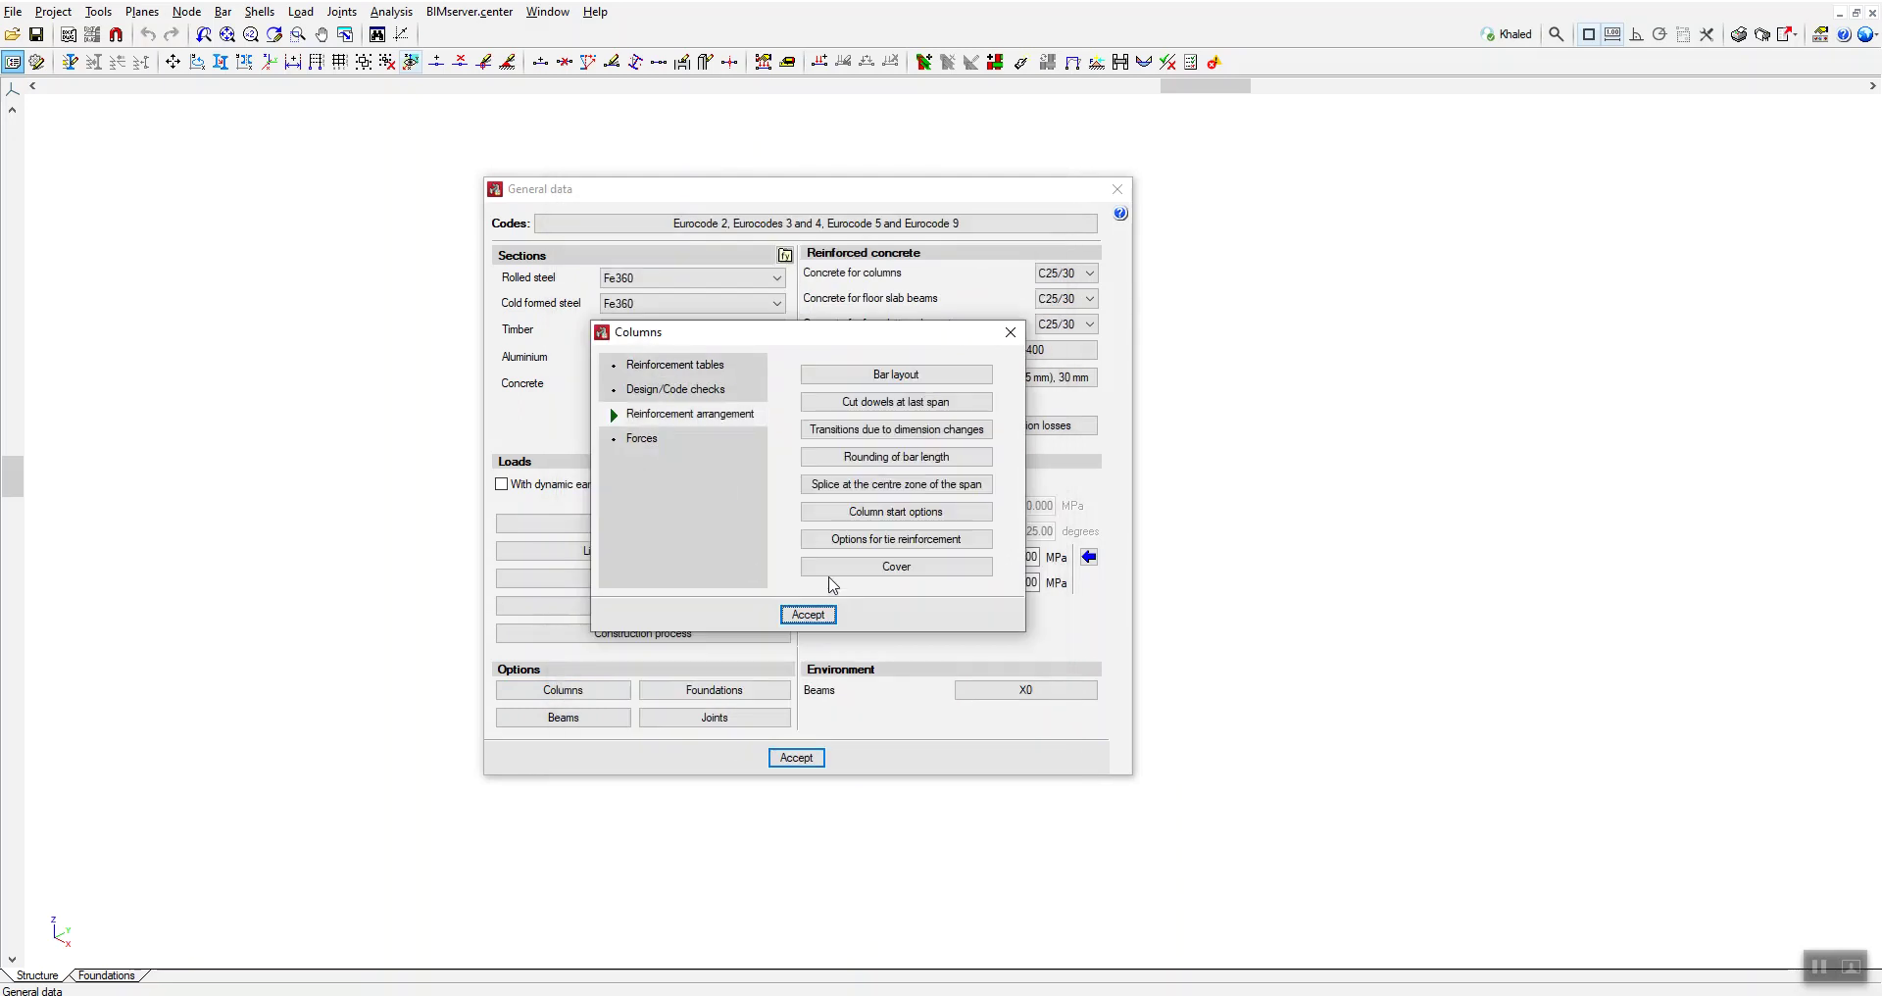
click(896, 511)
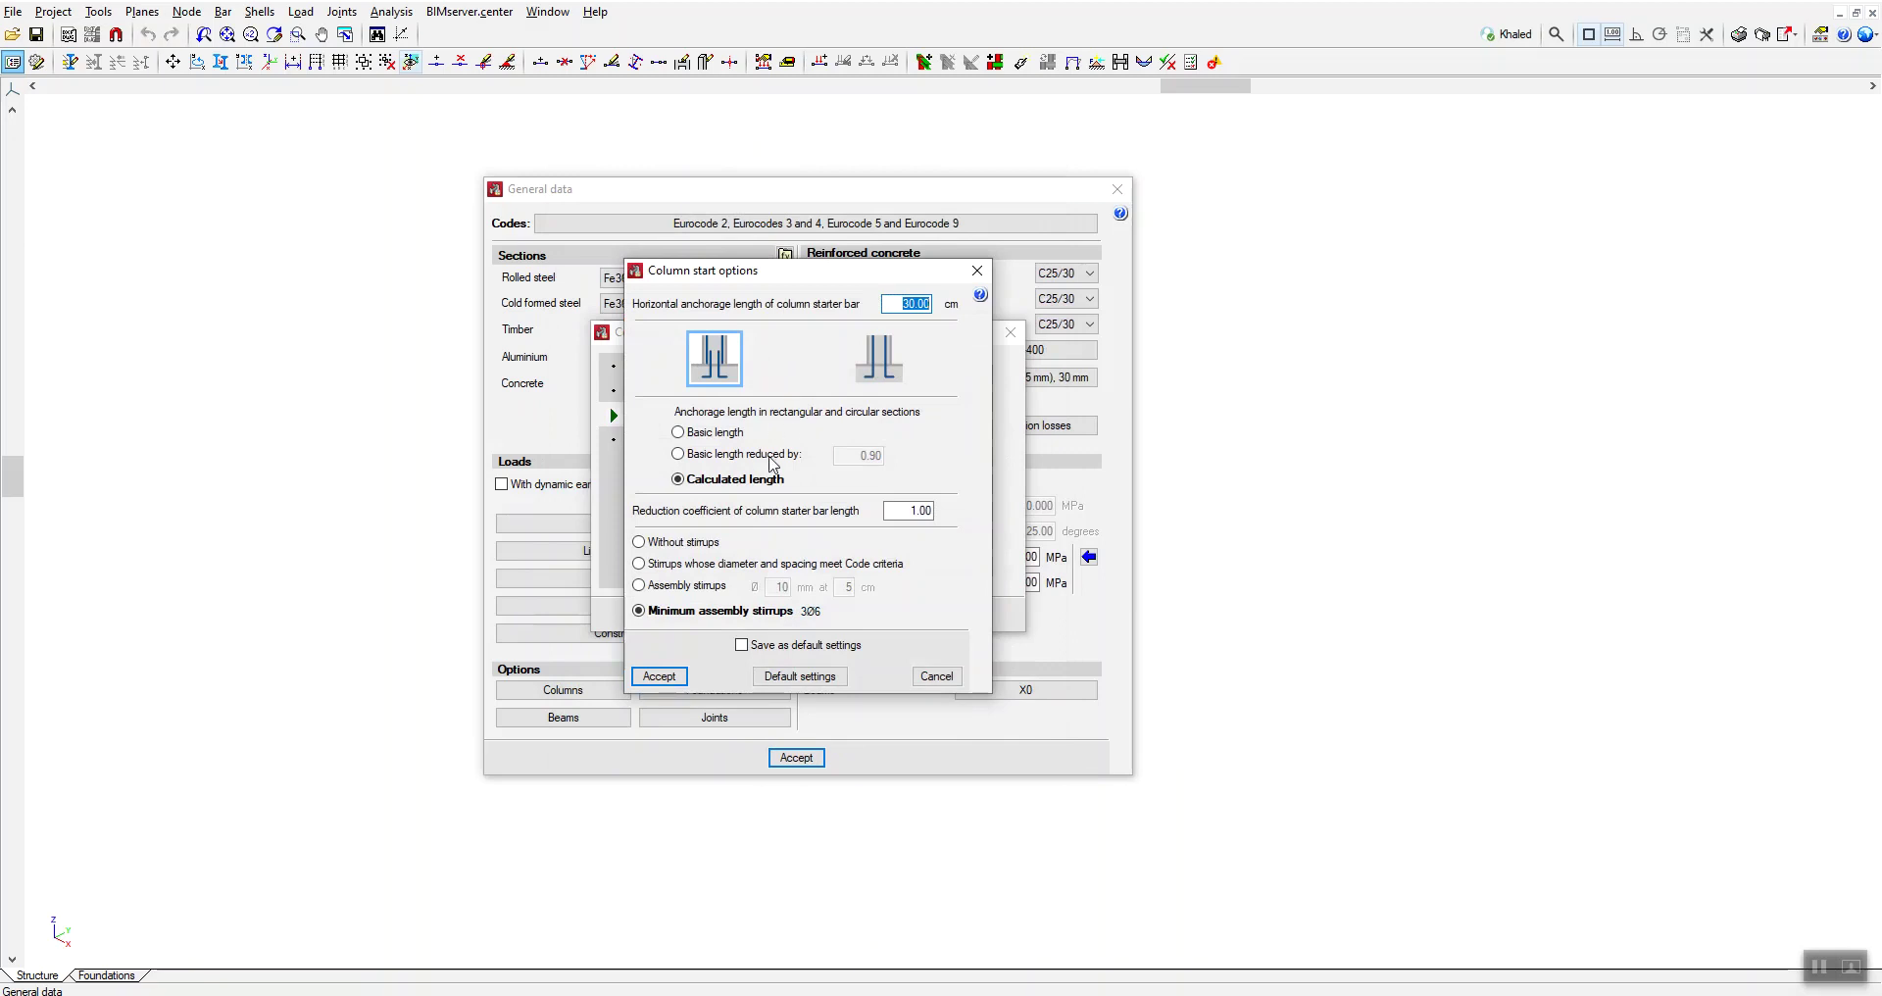
drag(931, 276, 1226, 267)
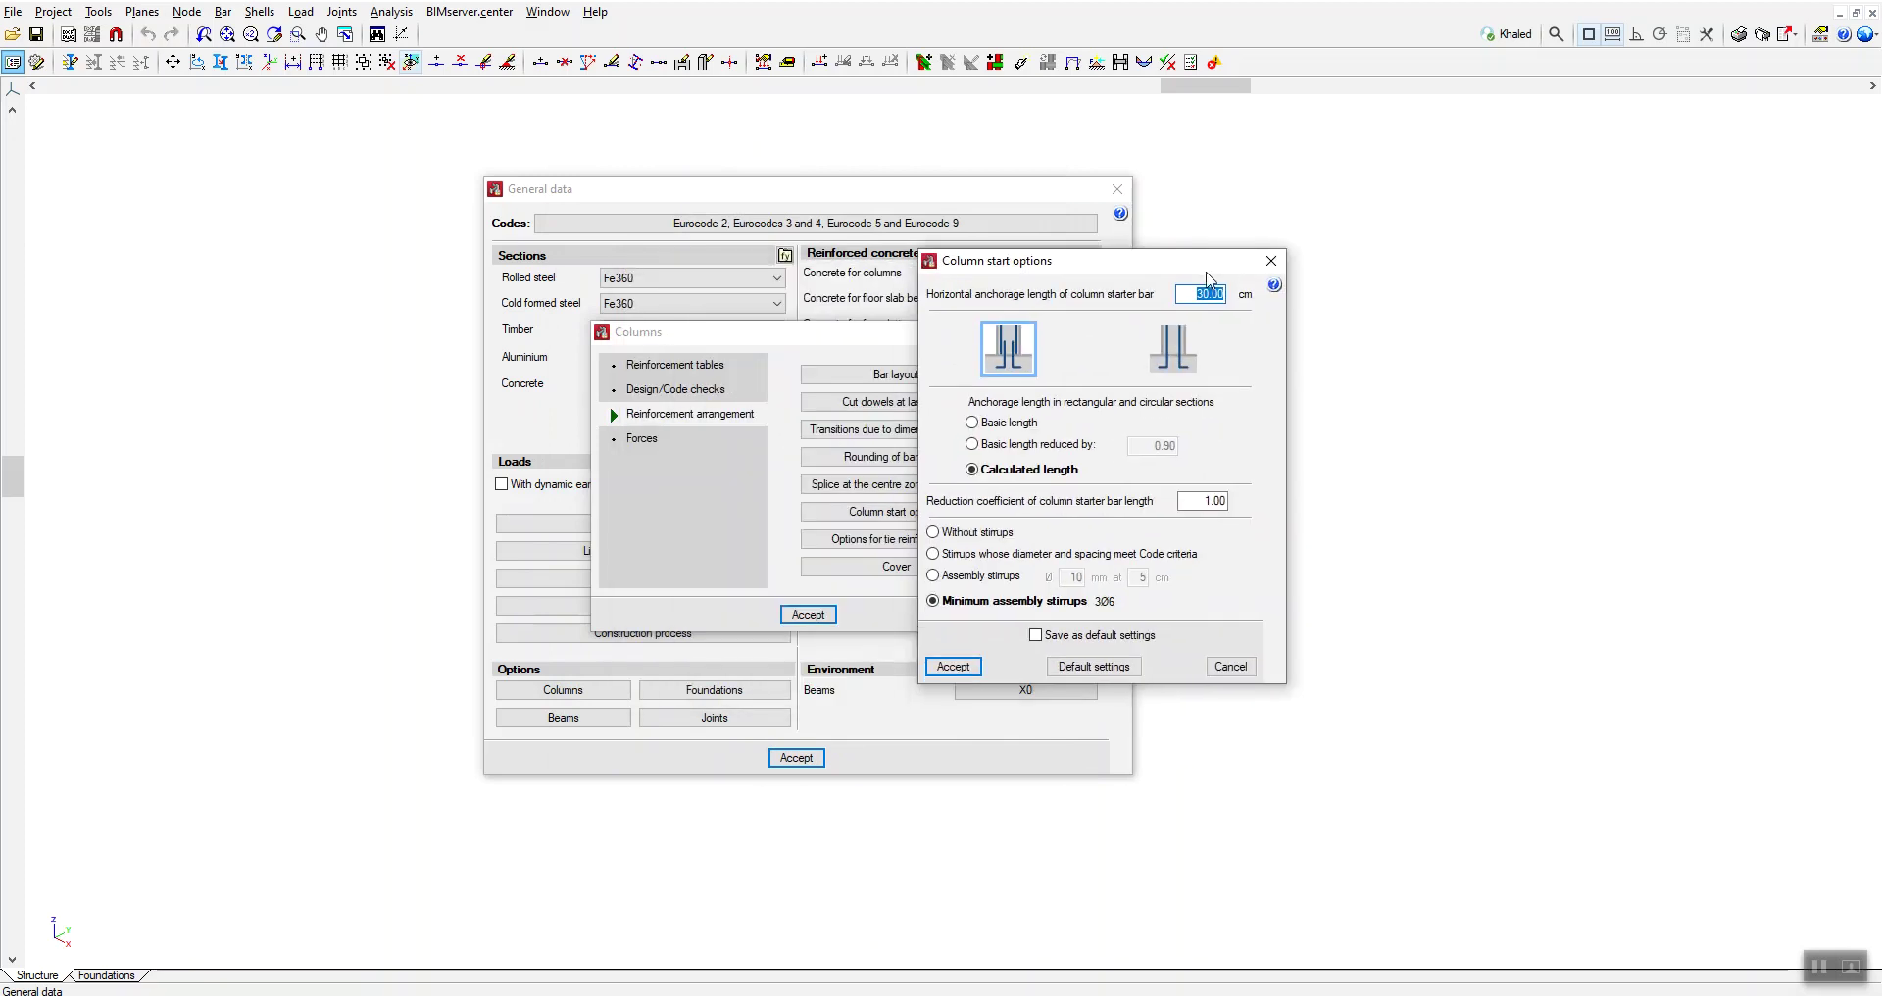
click(1271, 260)
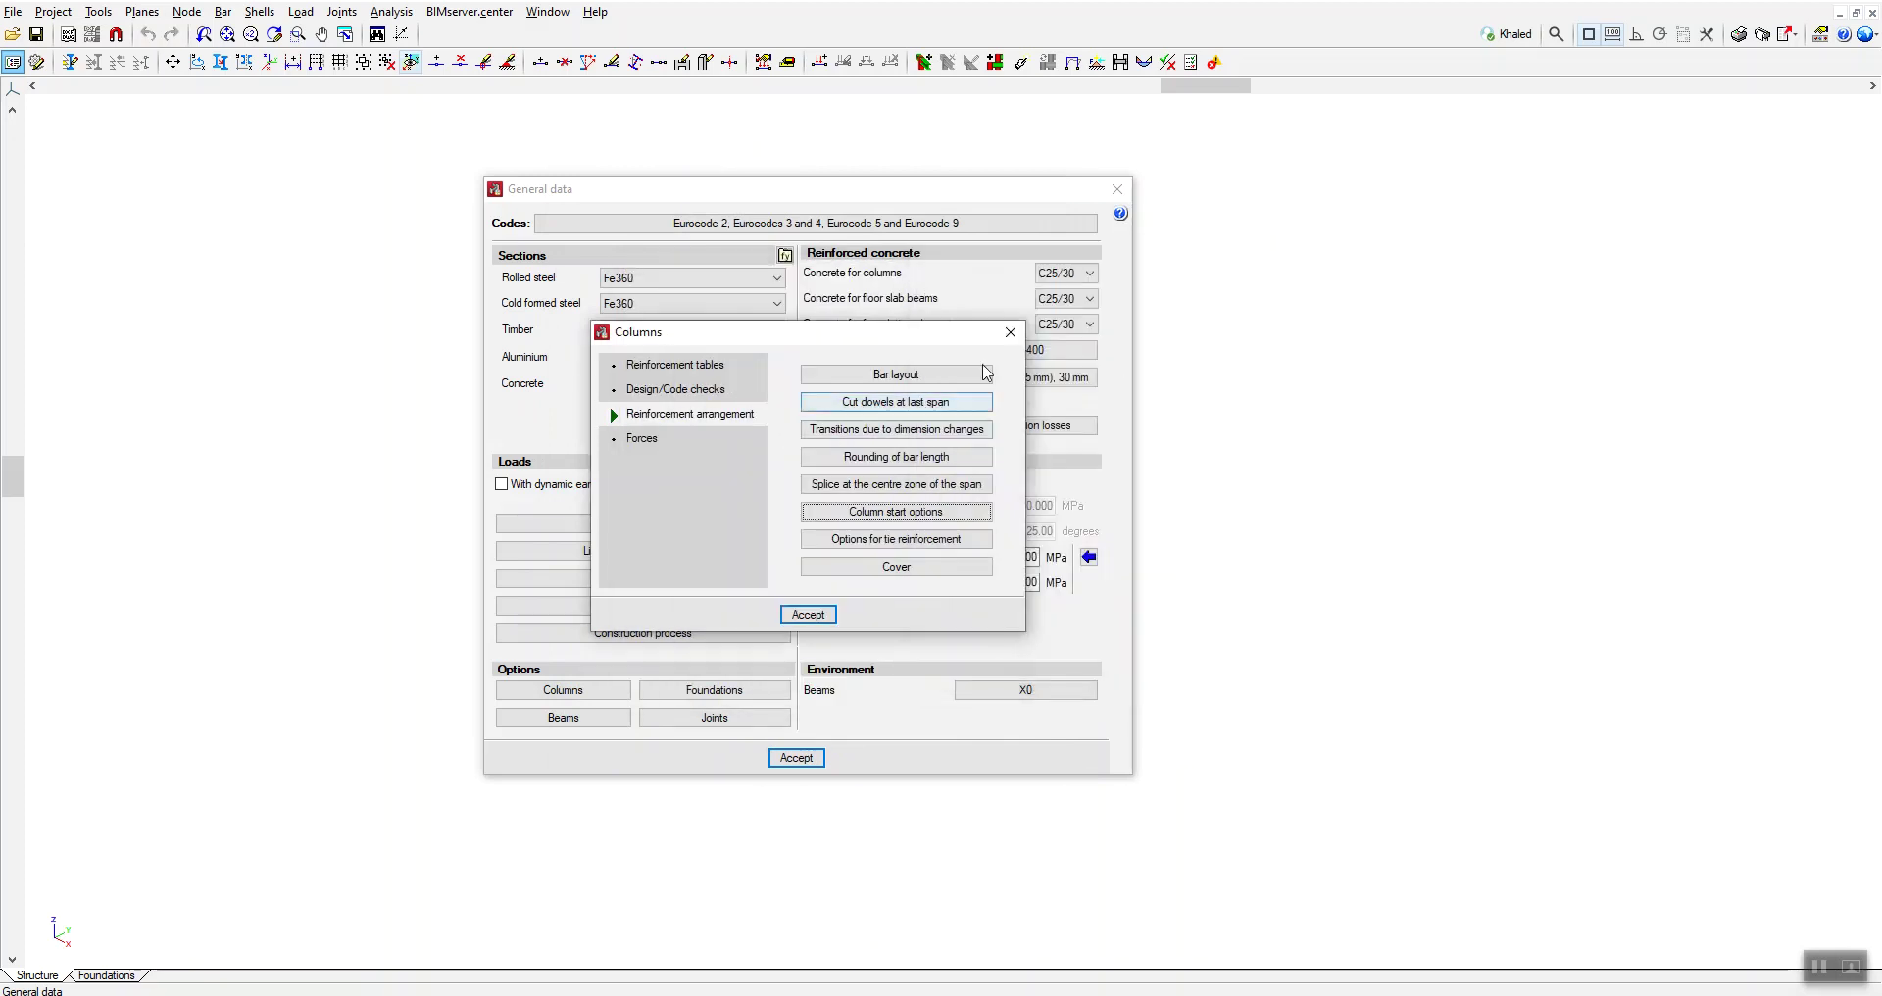
click(1010, 334)
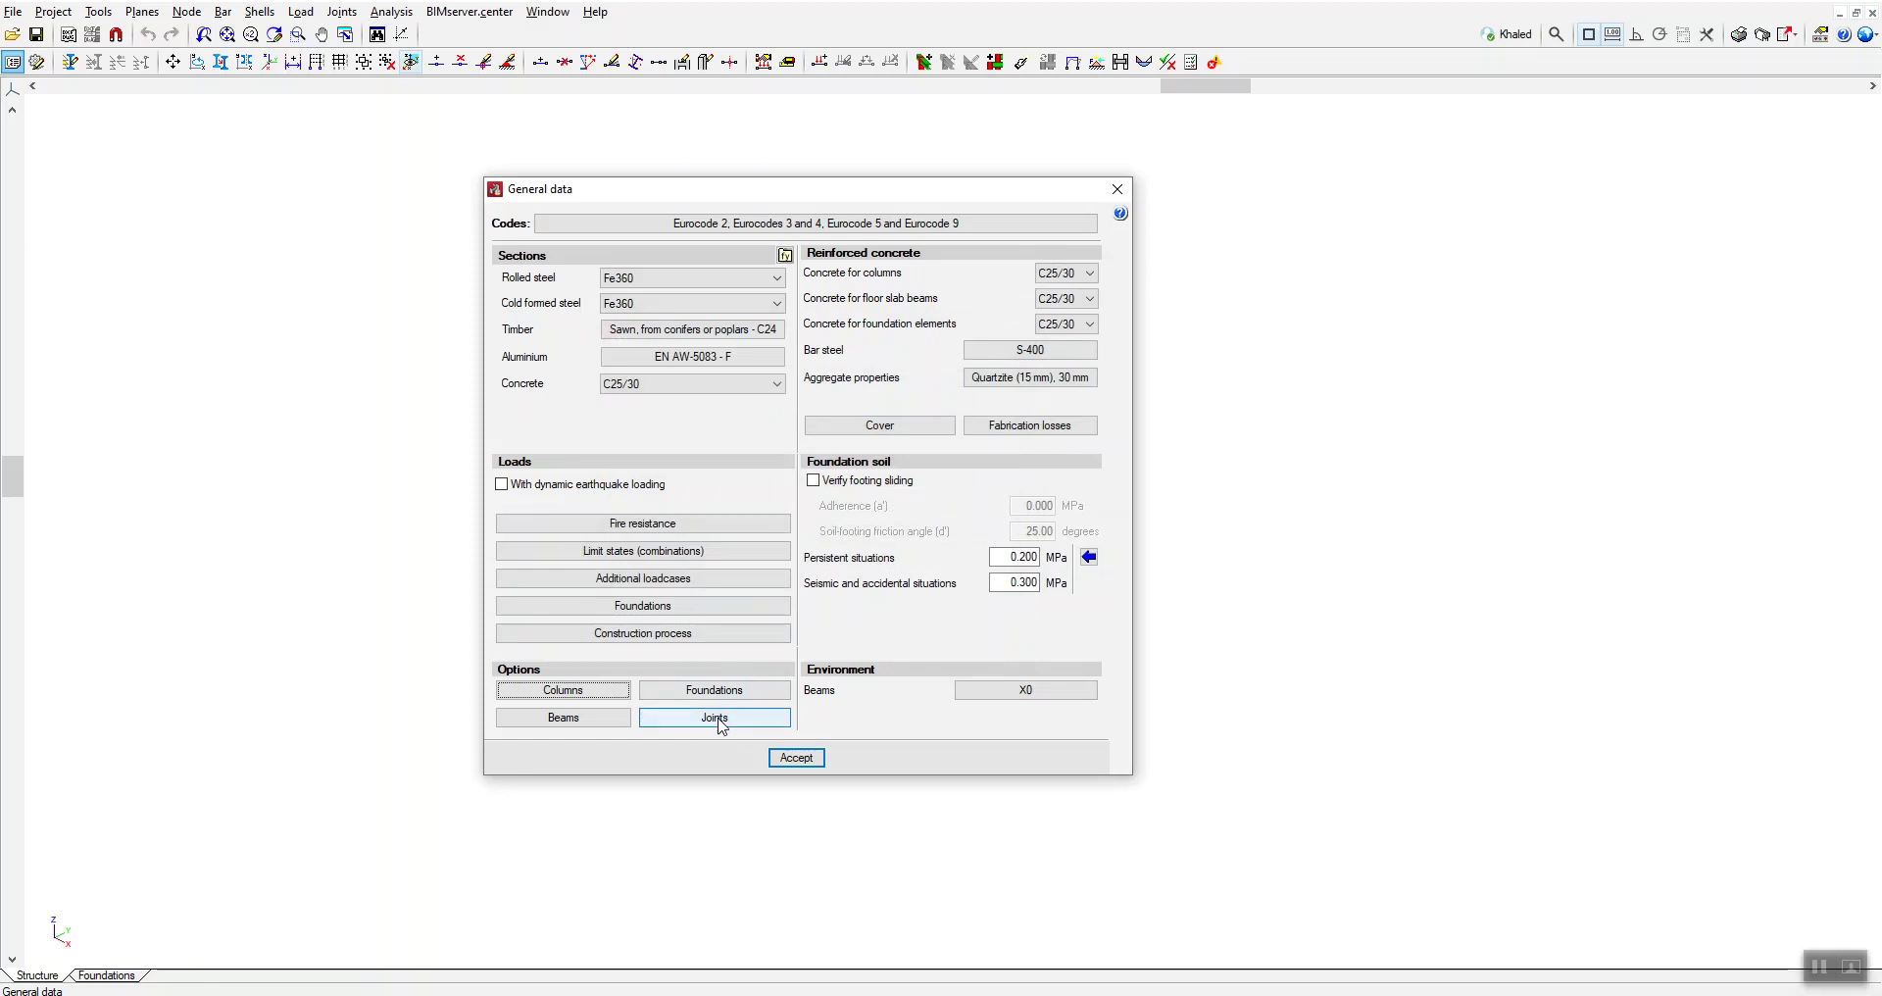
click(718, 721)
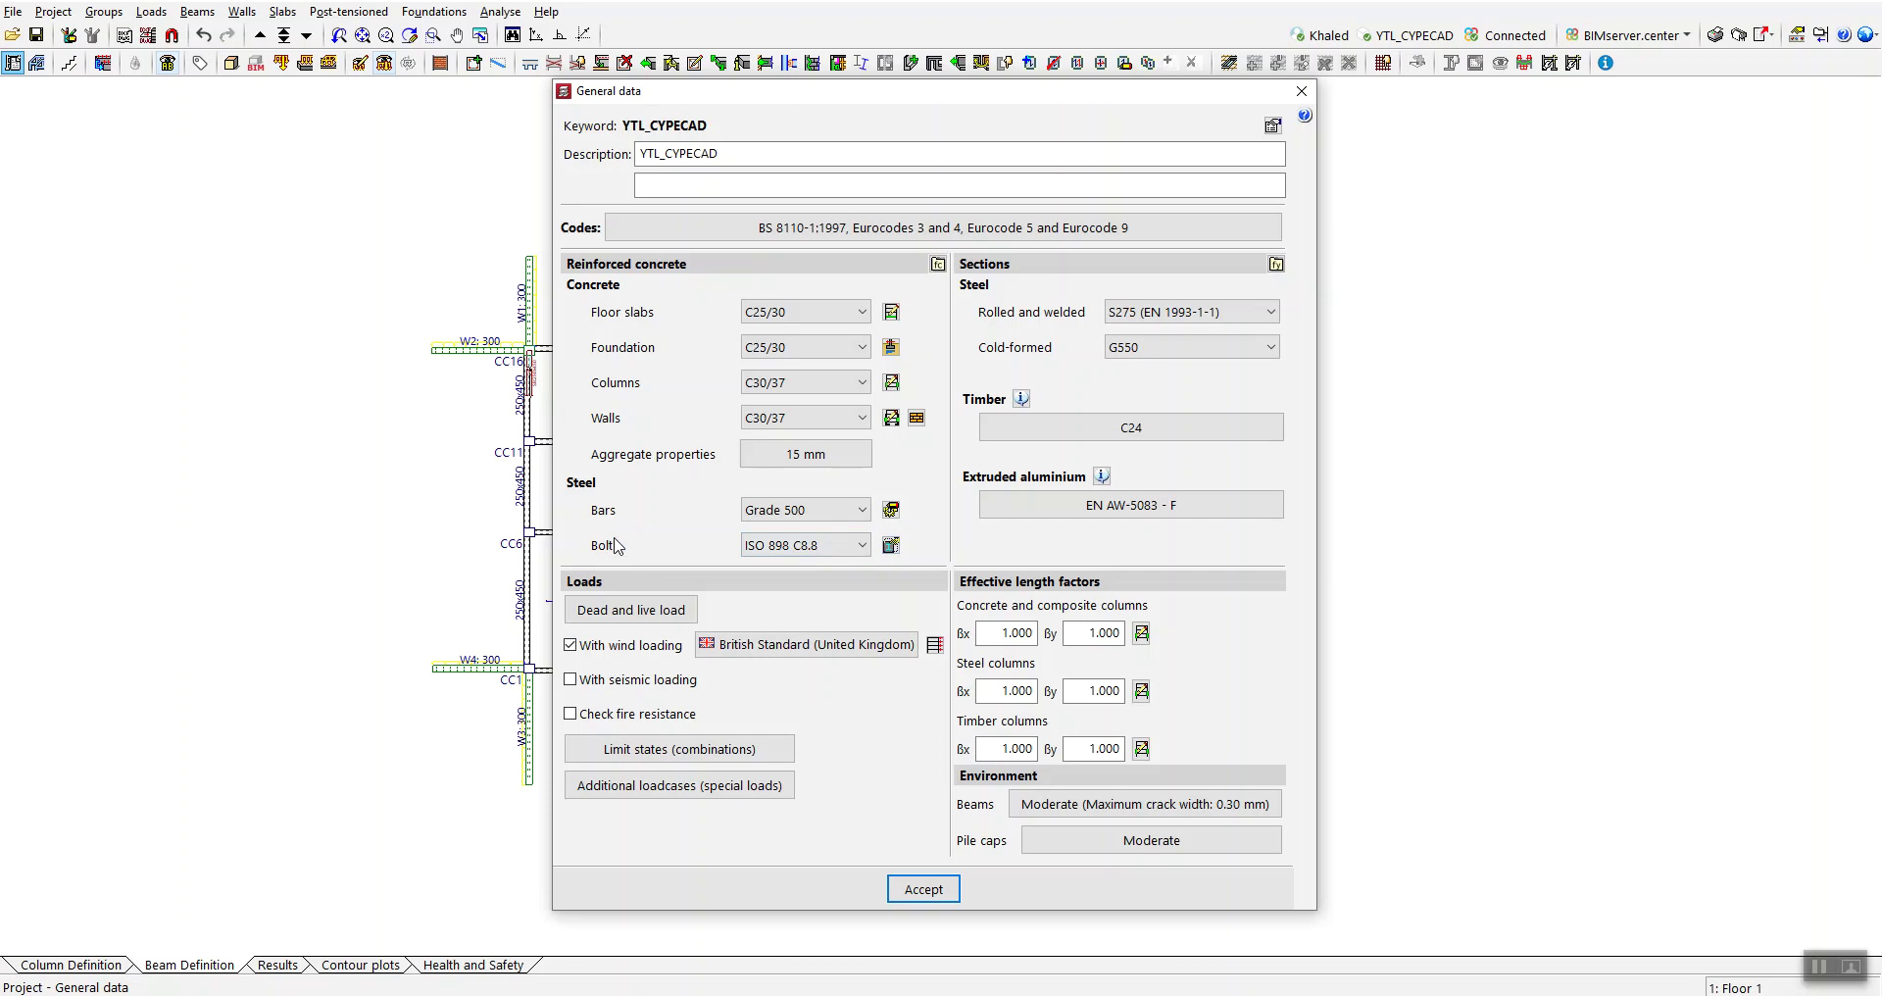
- Dismiss the open dialogs, show the results, and review the non-prestressed bolt, prestressed bolt and stiffener settings in the joint analysis options
mouse_move(475, 966)
click(949, 570)
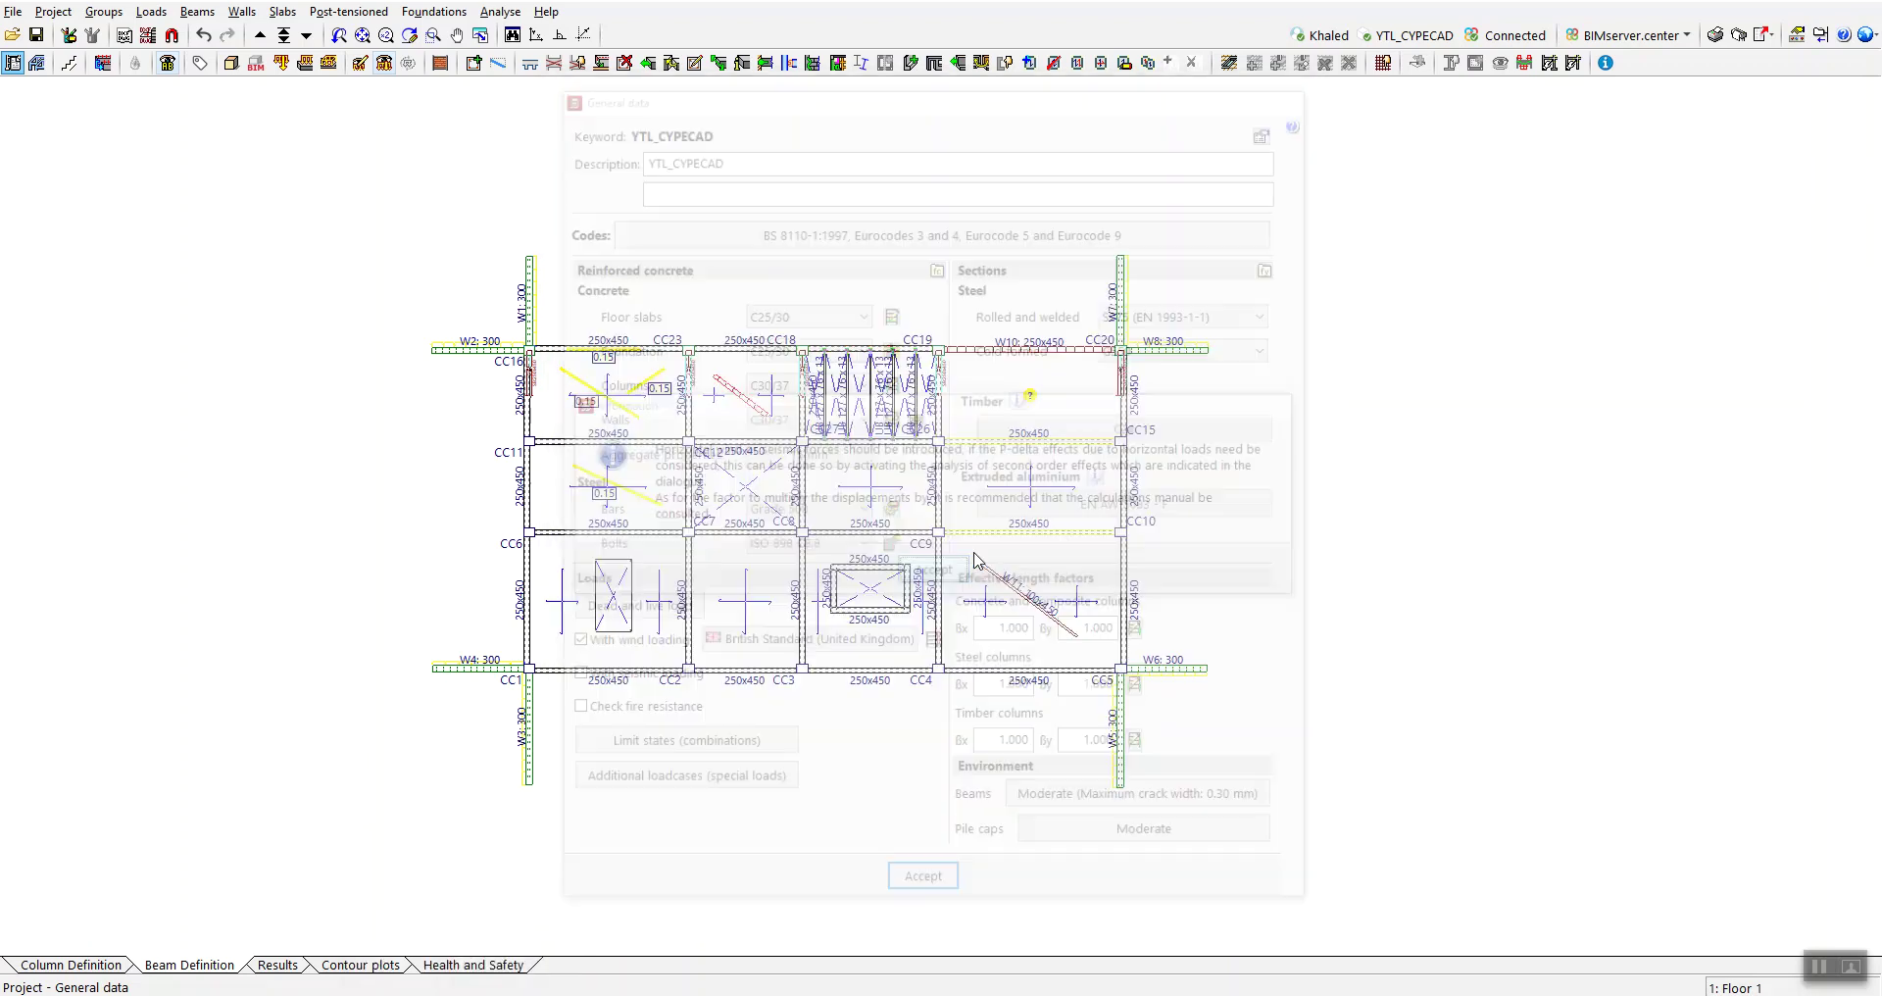
click(277, 969)
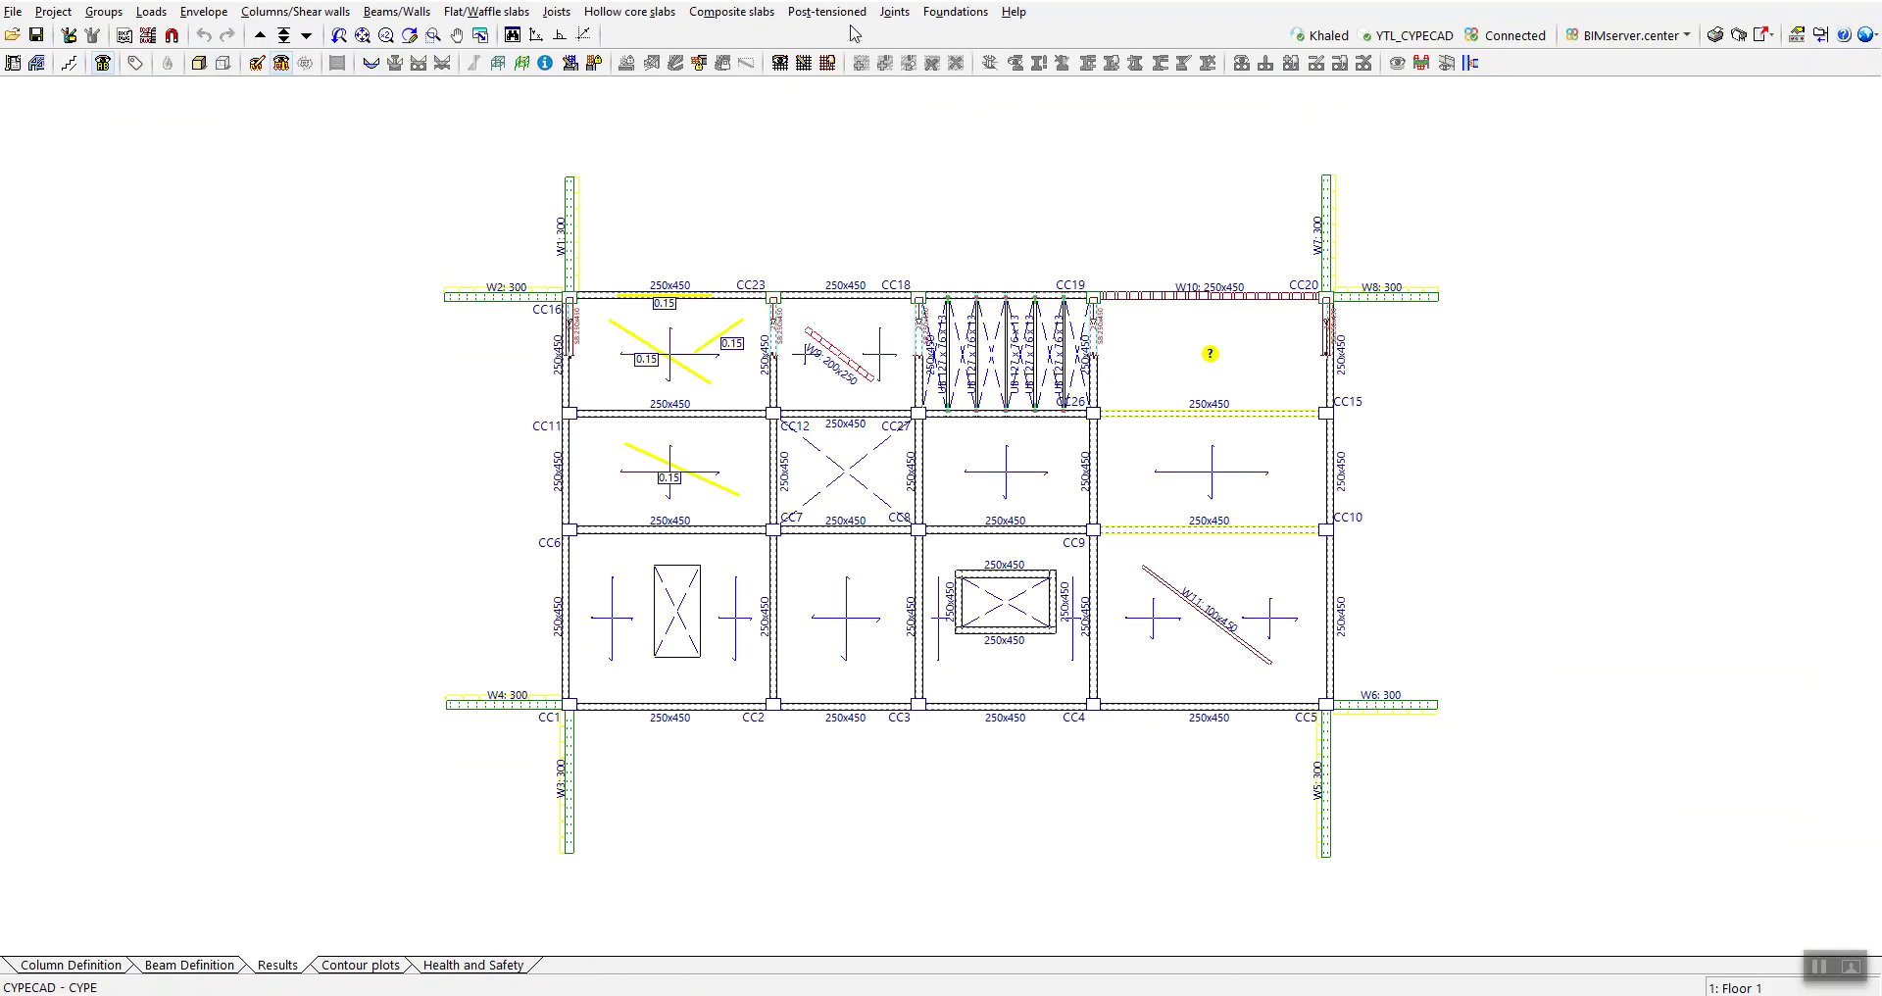
click(895, 13)
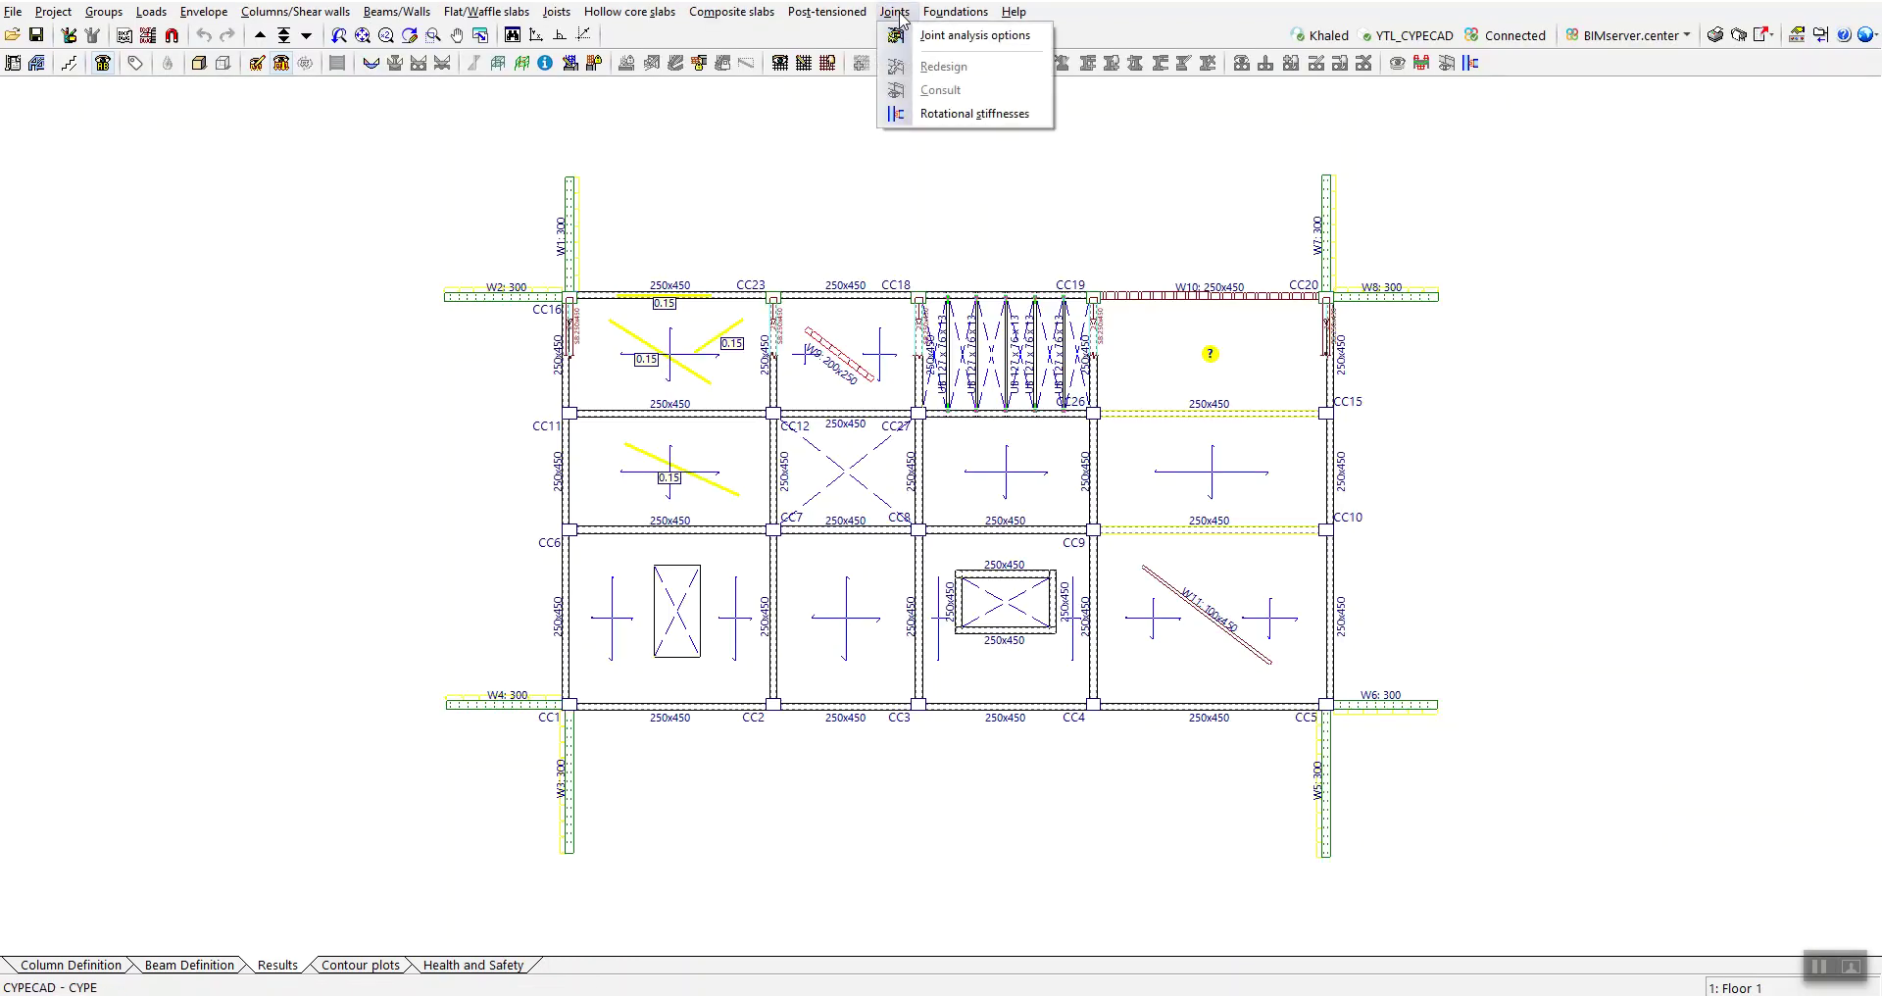
click(960, 39)
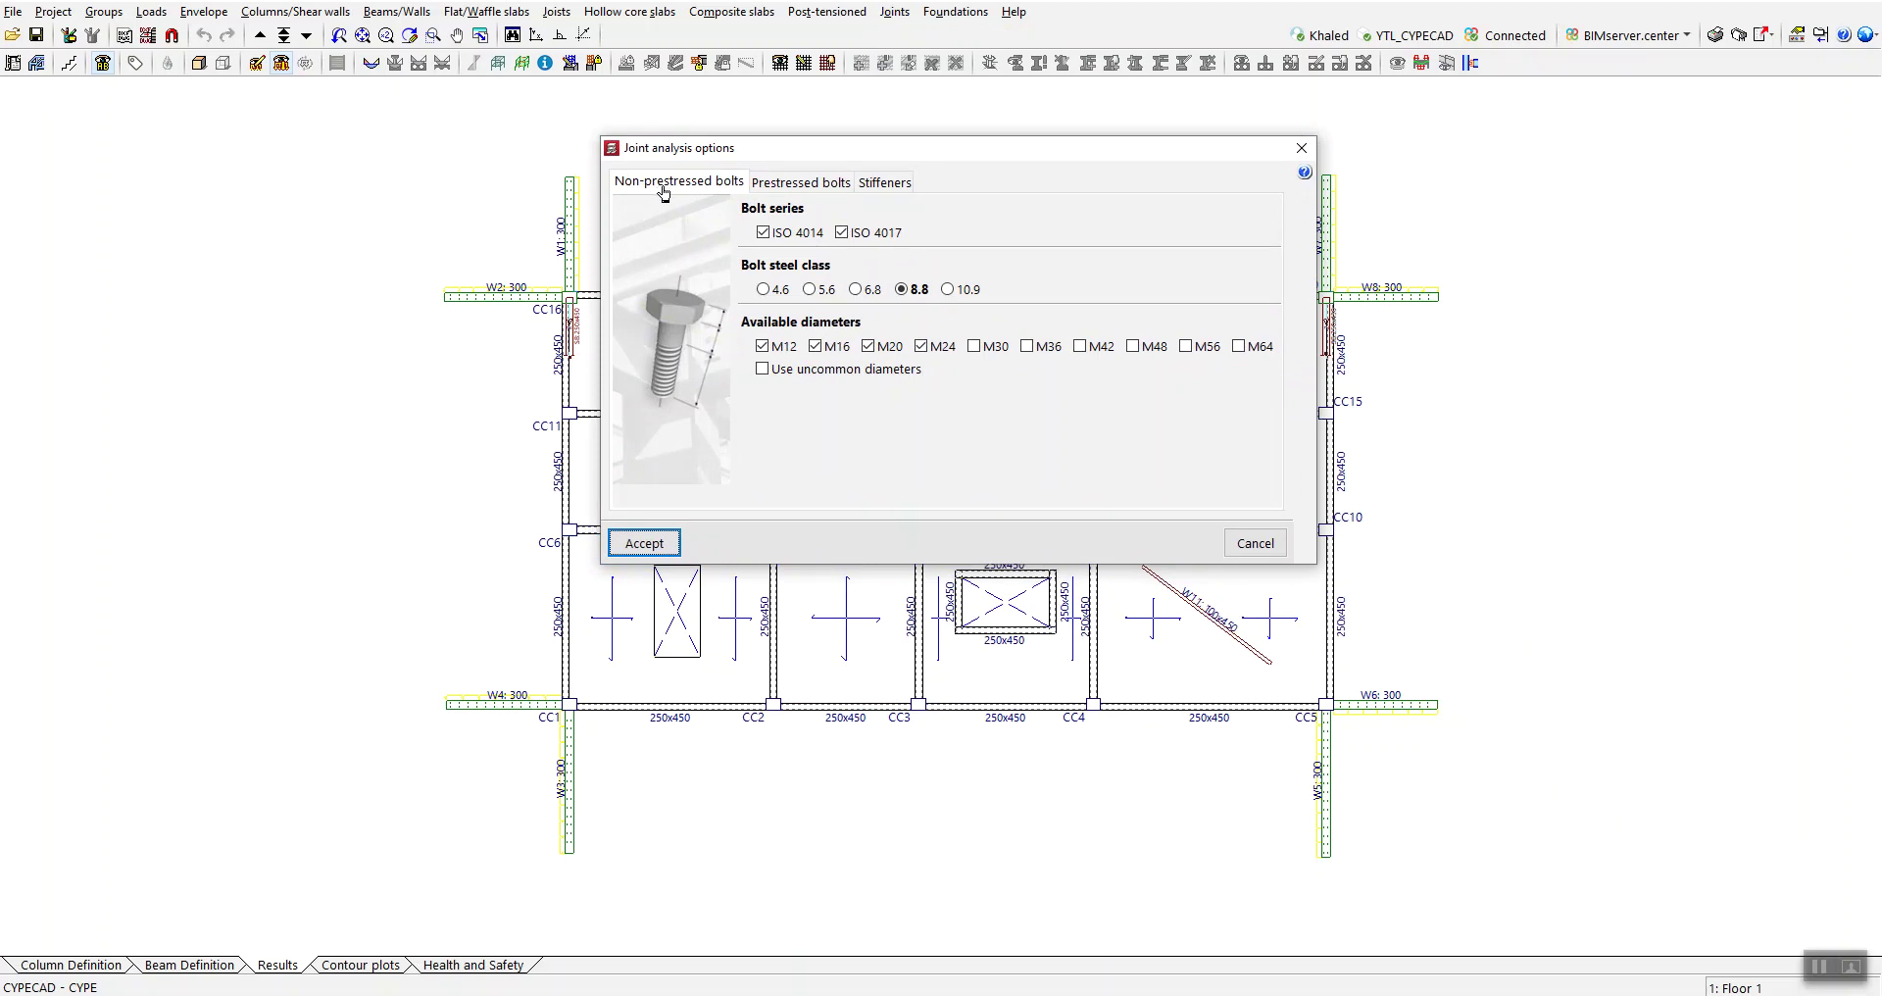
click(782, 184)
click(880, 186)
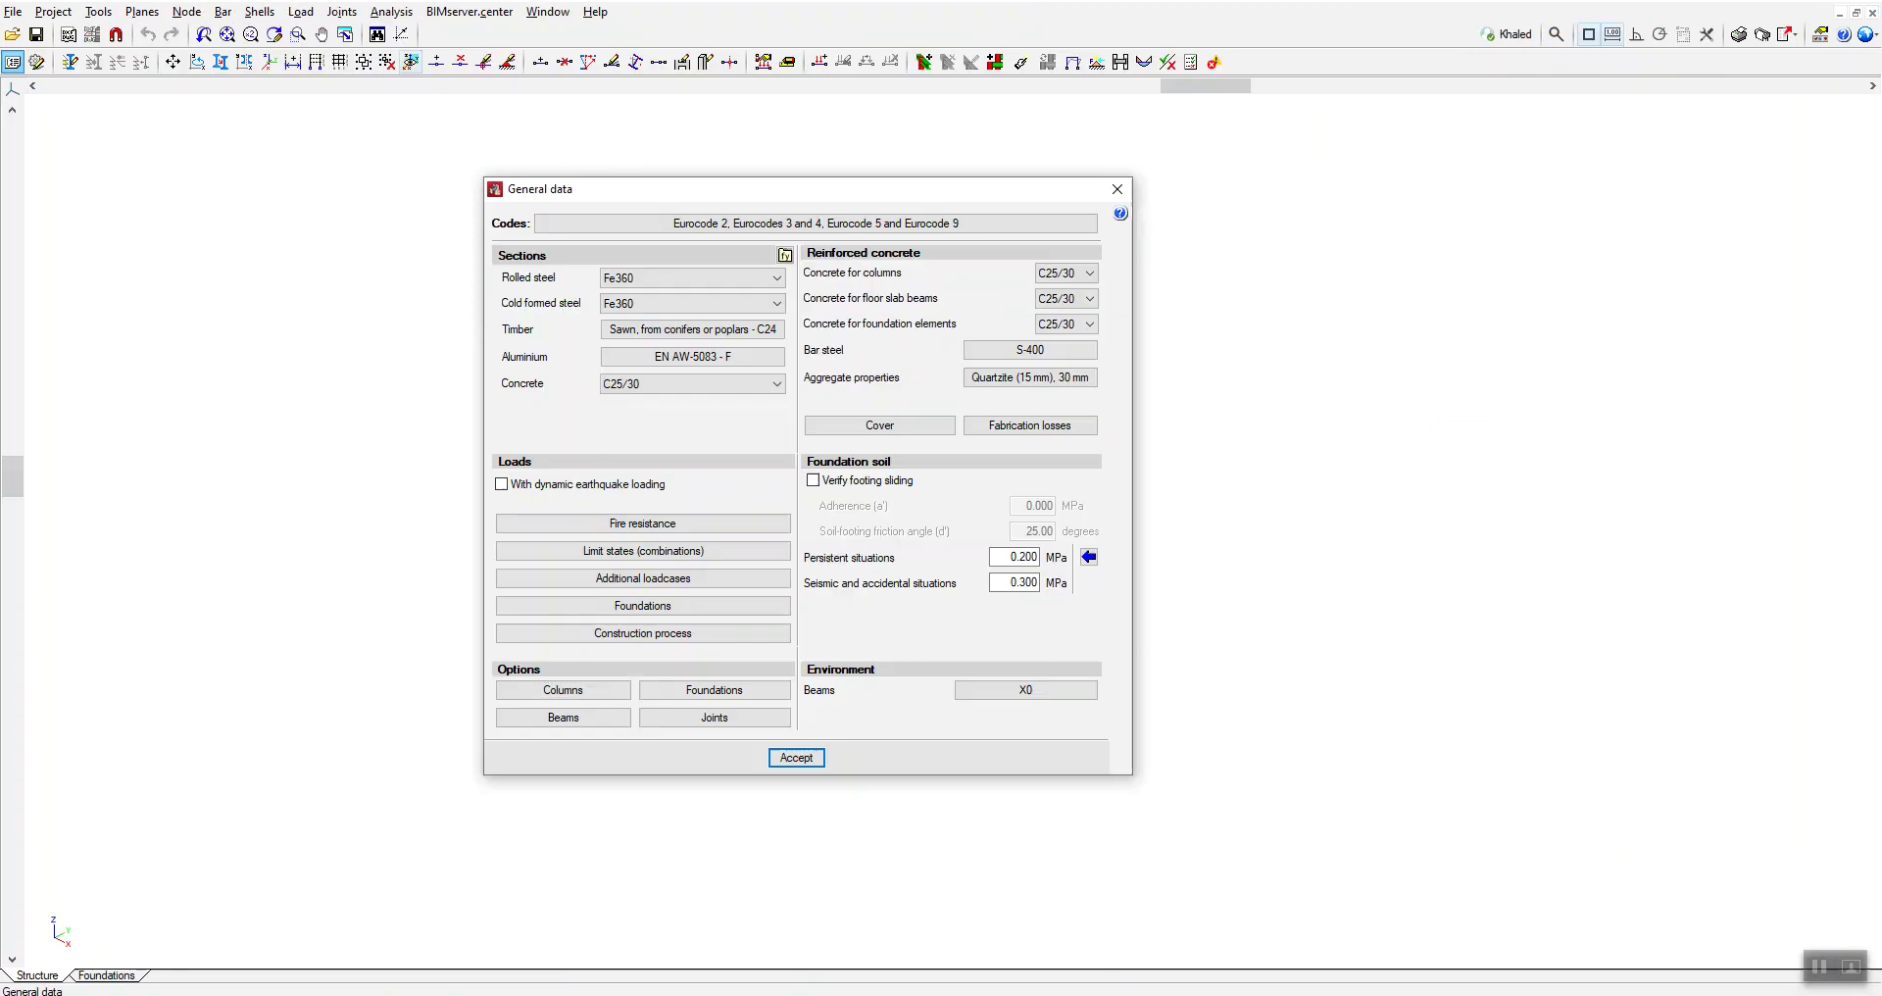
- Switch to CYPE 3D, review the joint options for bolts, stiffeners and baseplates, and close them unchanged
drag(845, 195, 818, 149)
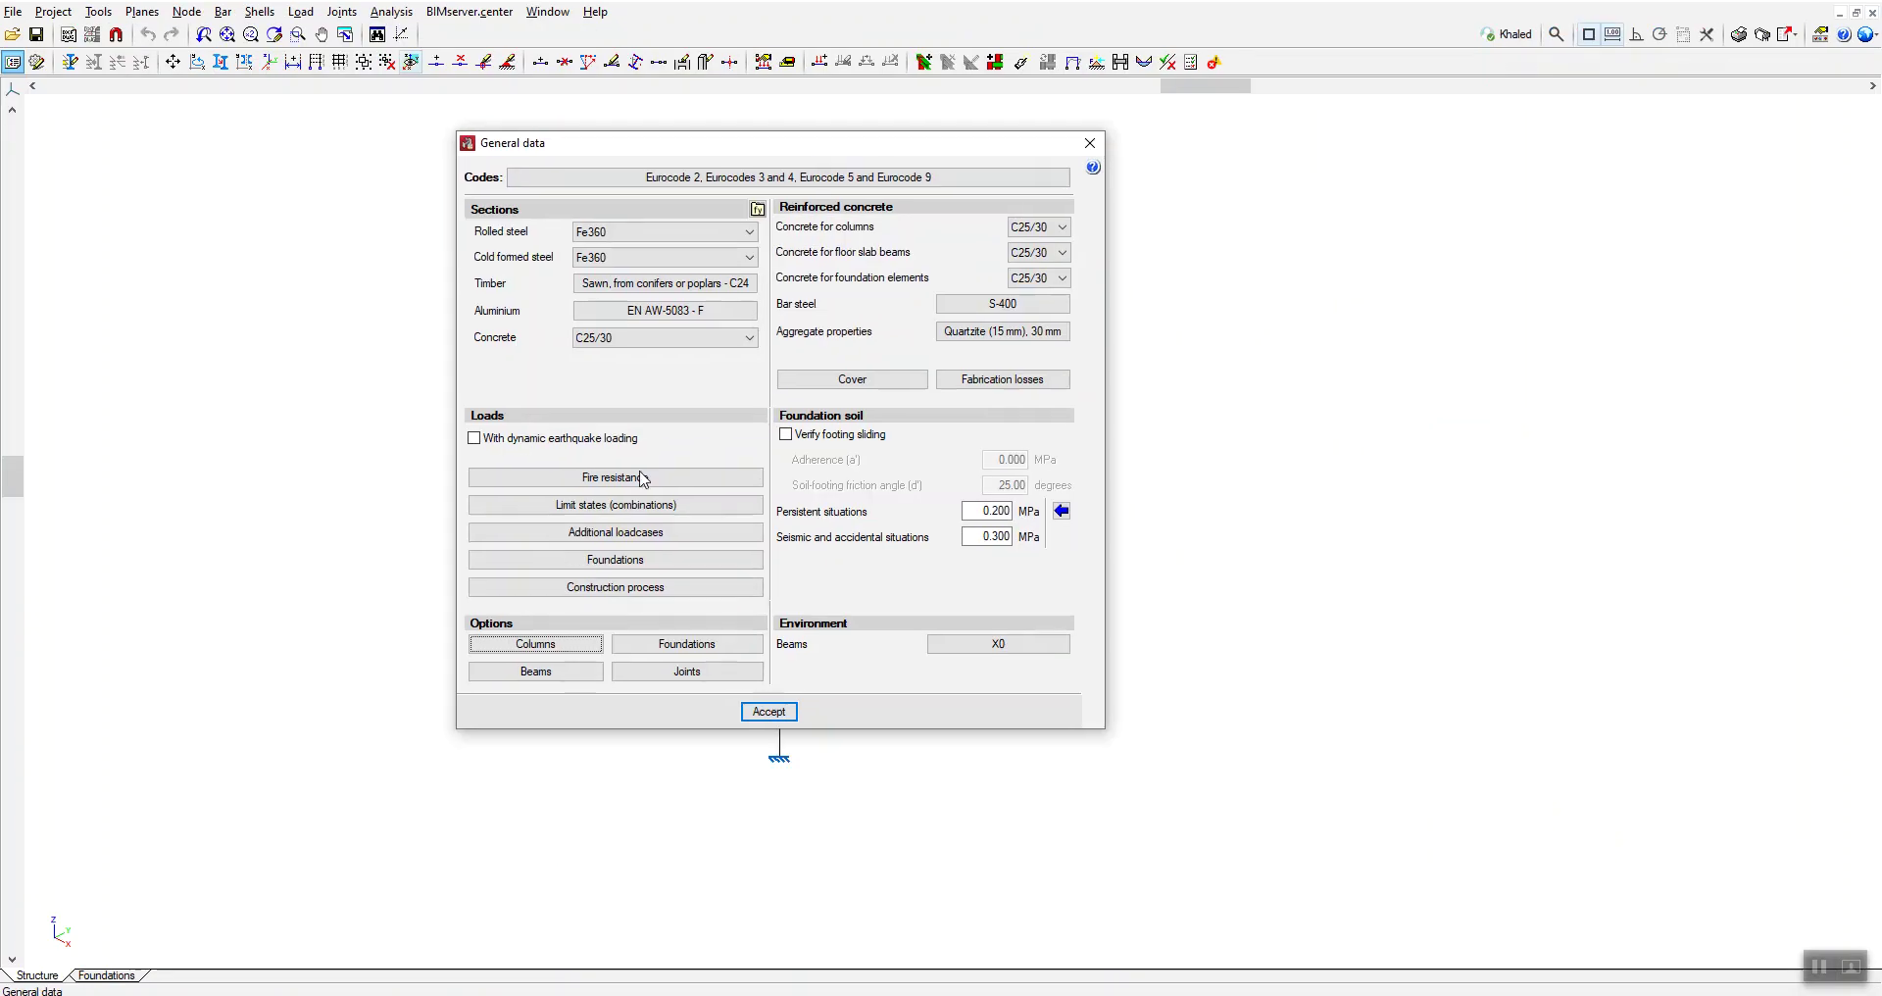
click(680, 672)
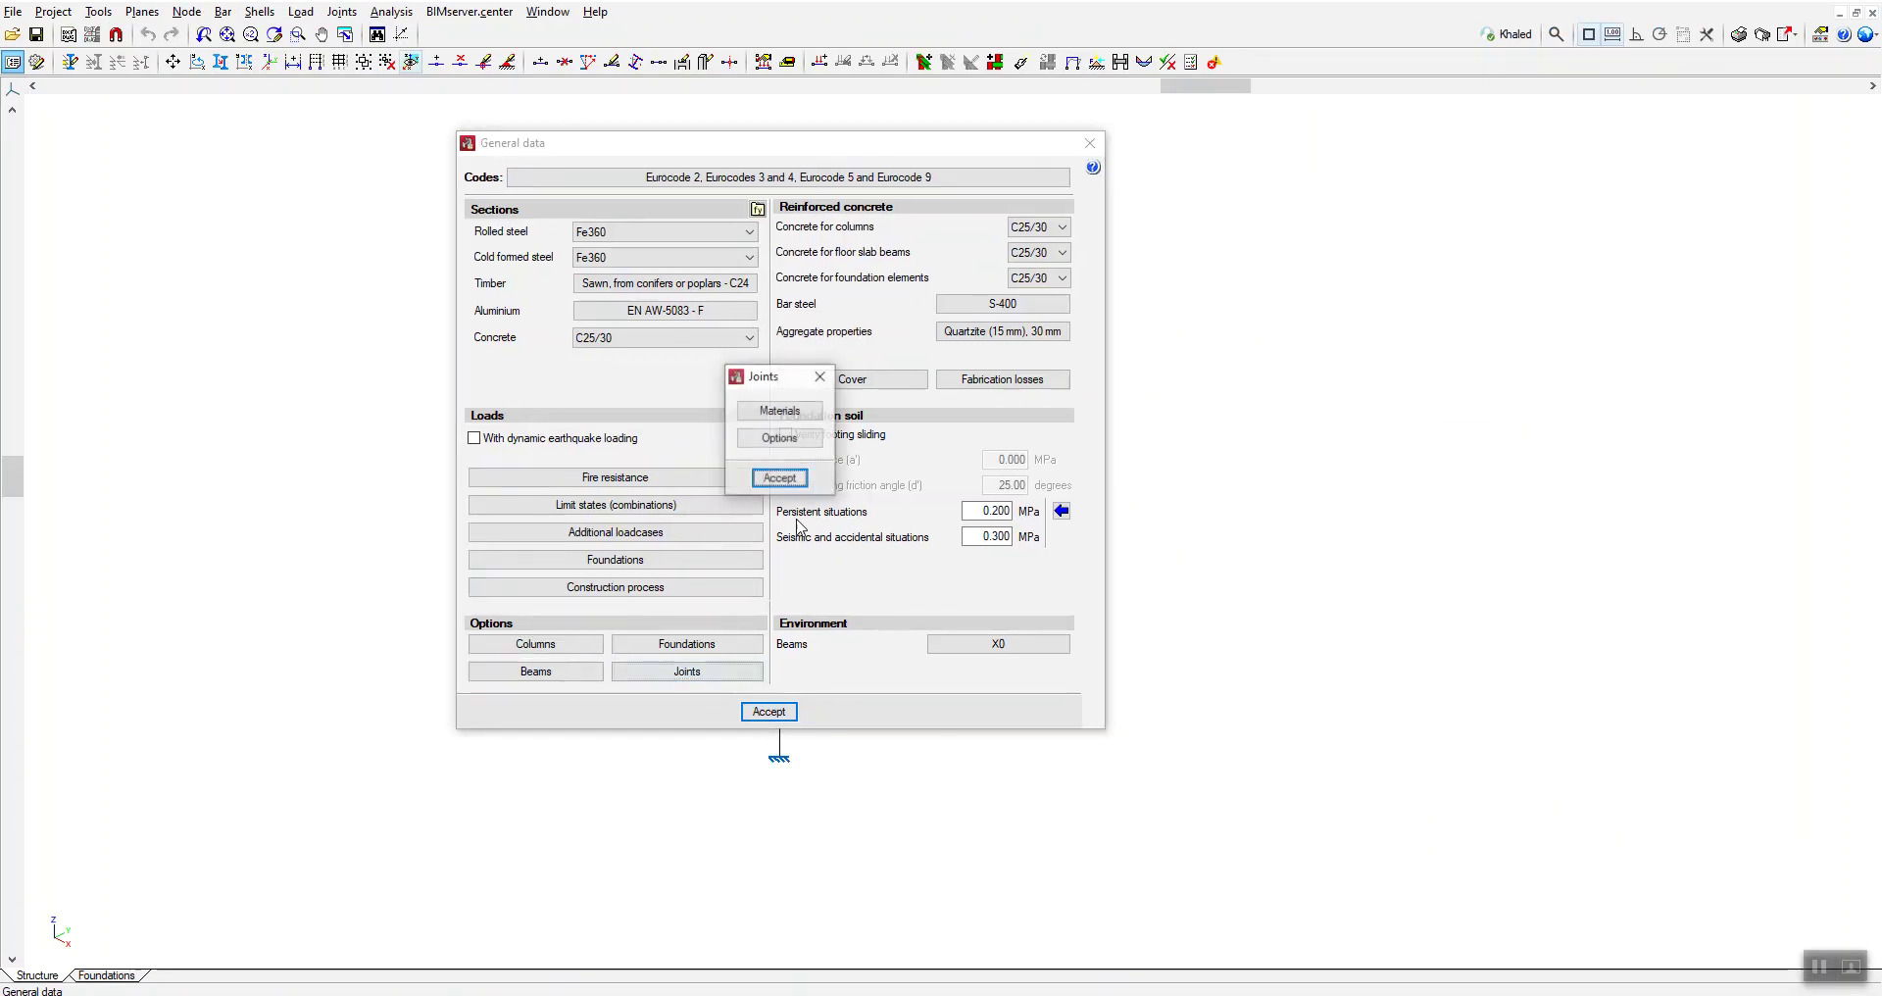
click(781, 439)
drag(802, 245, 1383, 254)
click(1198, 270)
click(1267, 271)
click(1320, 271)
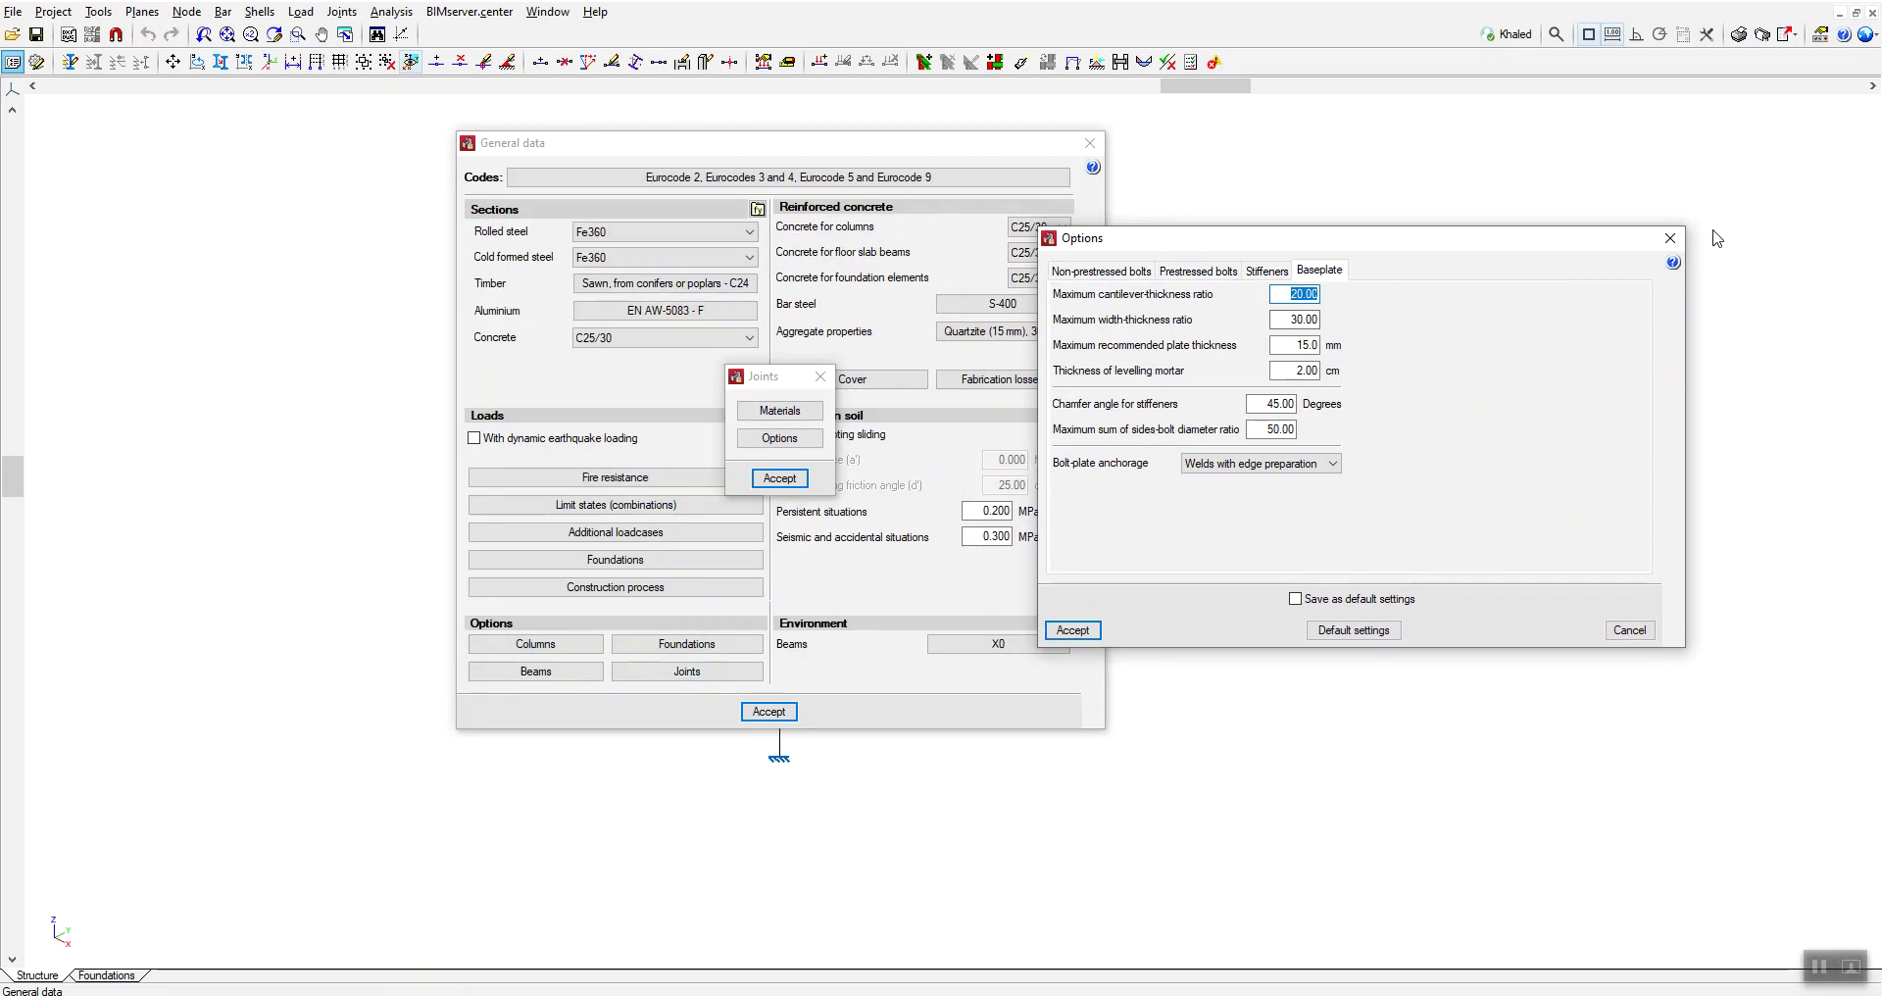
click(1670, 238)
click(820, 377)
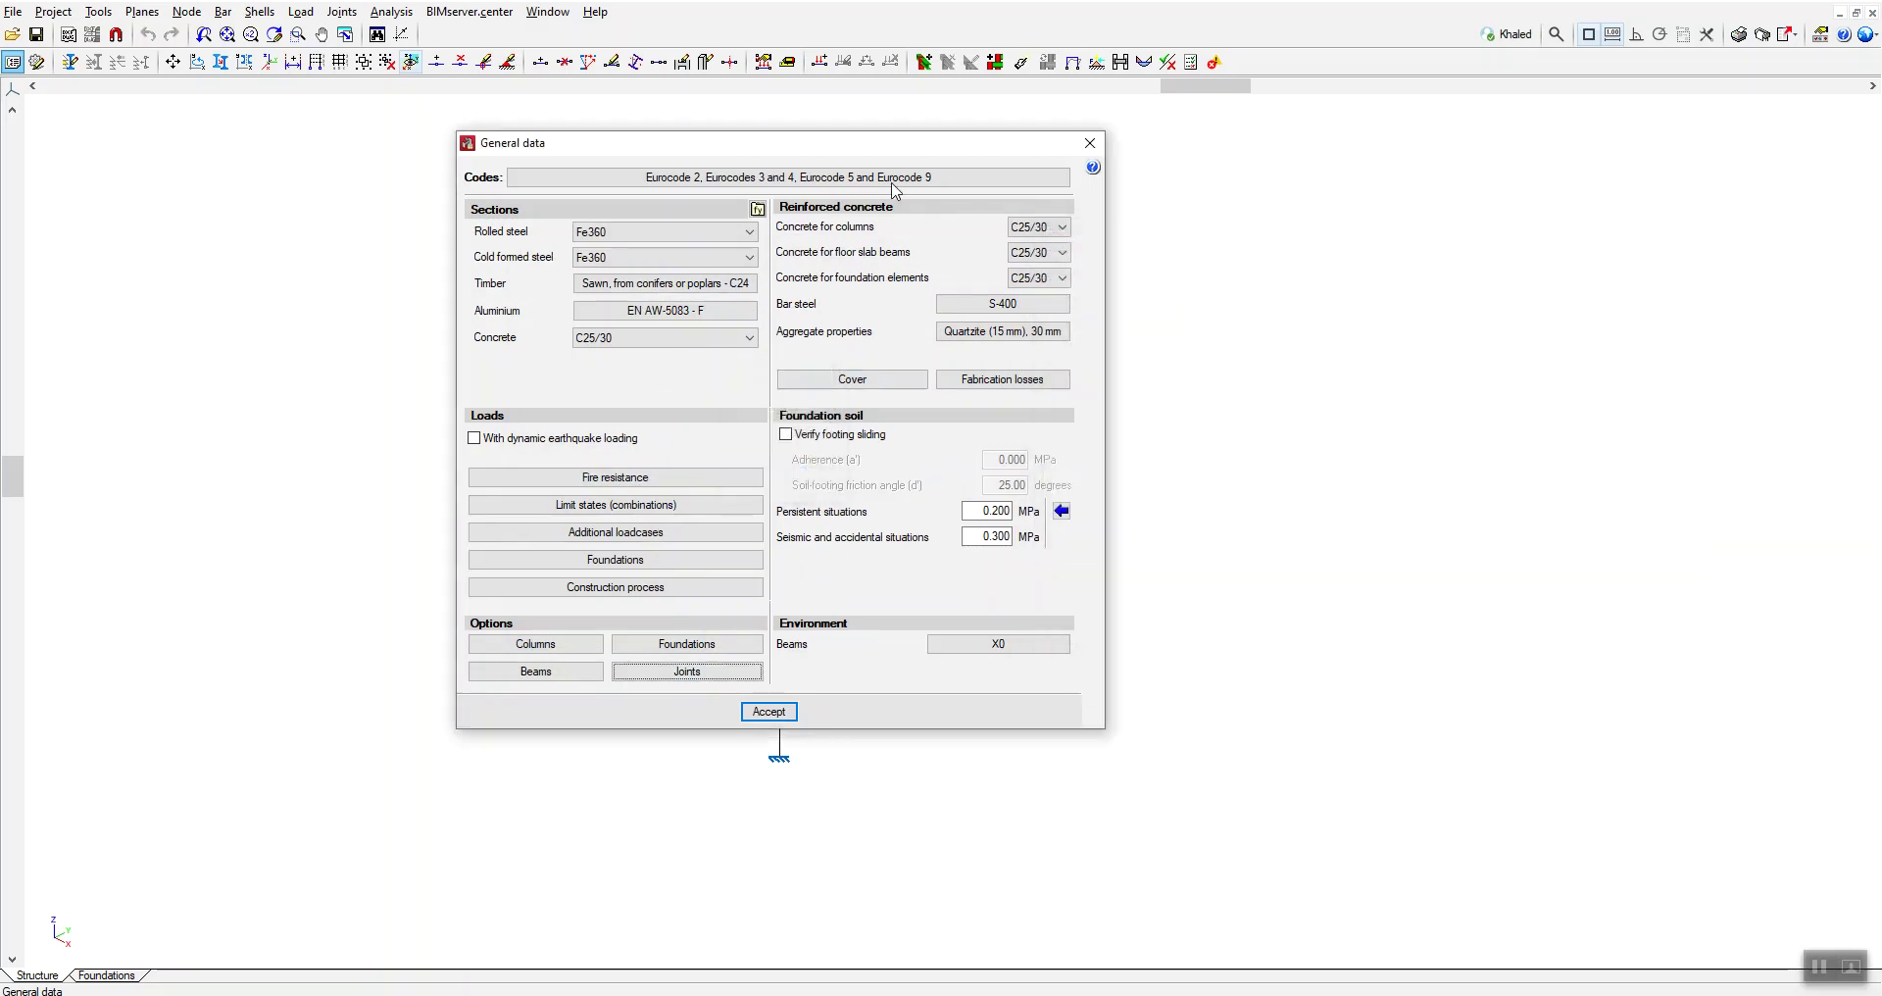
- Return to CYPECAD, close the joint analysis options unchanged, and reopen the project's general data
drag(892, 149, 1004, 136)
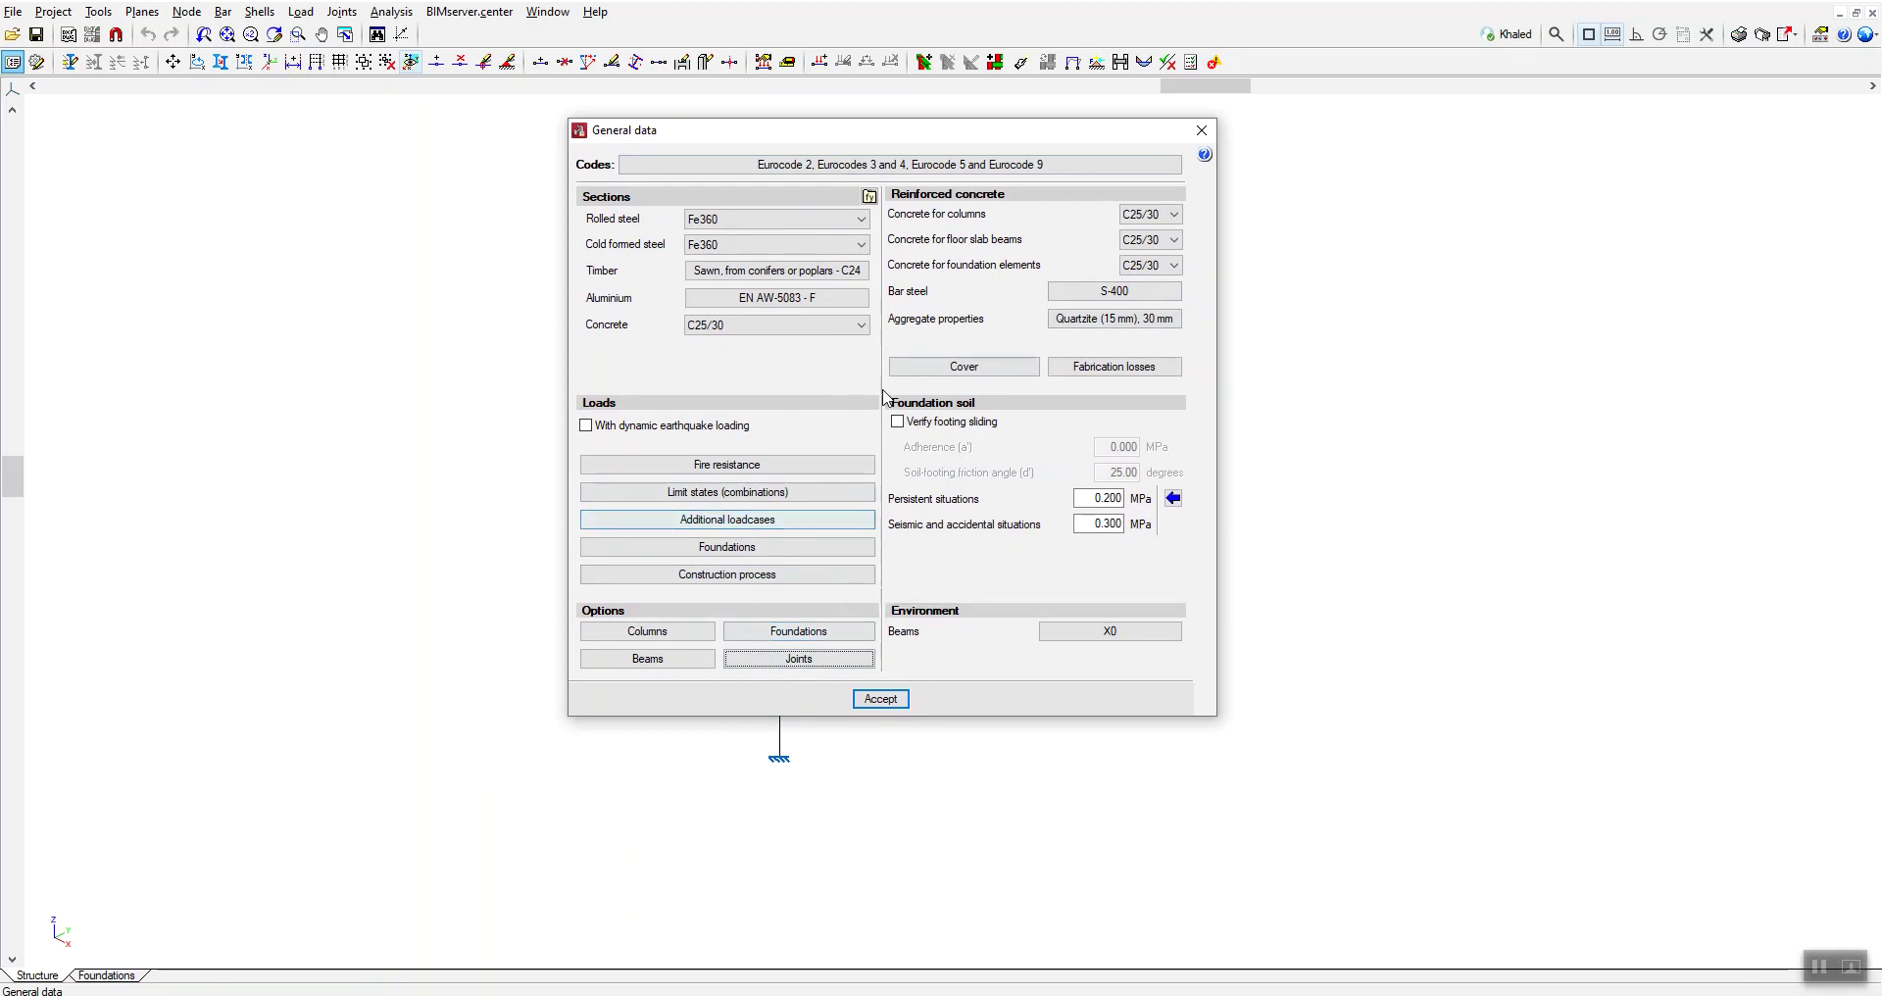
drag(953, 141, 896, 145)
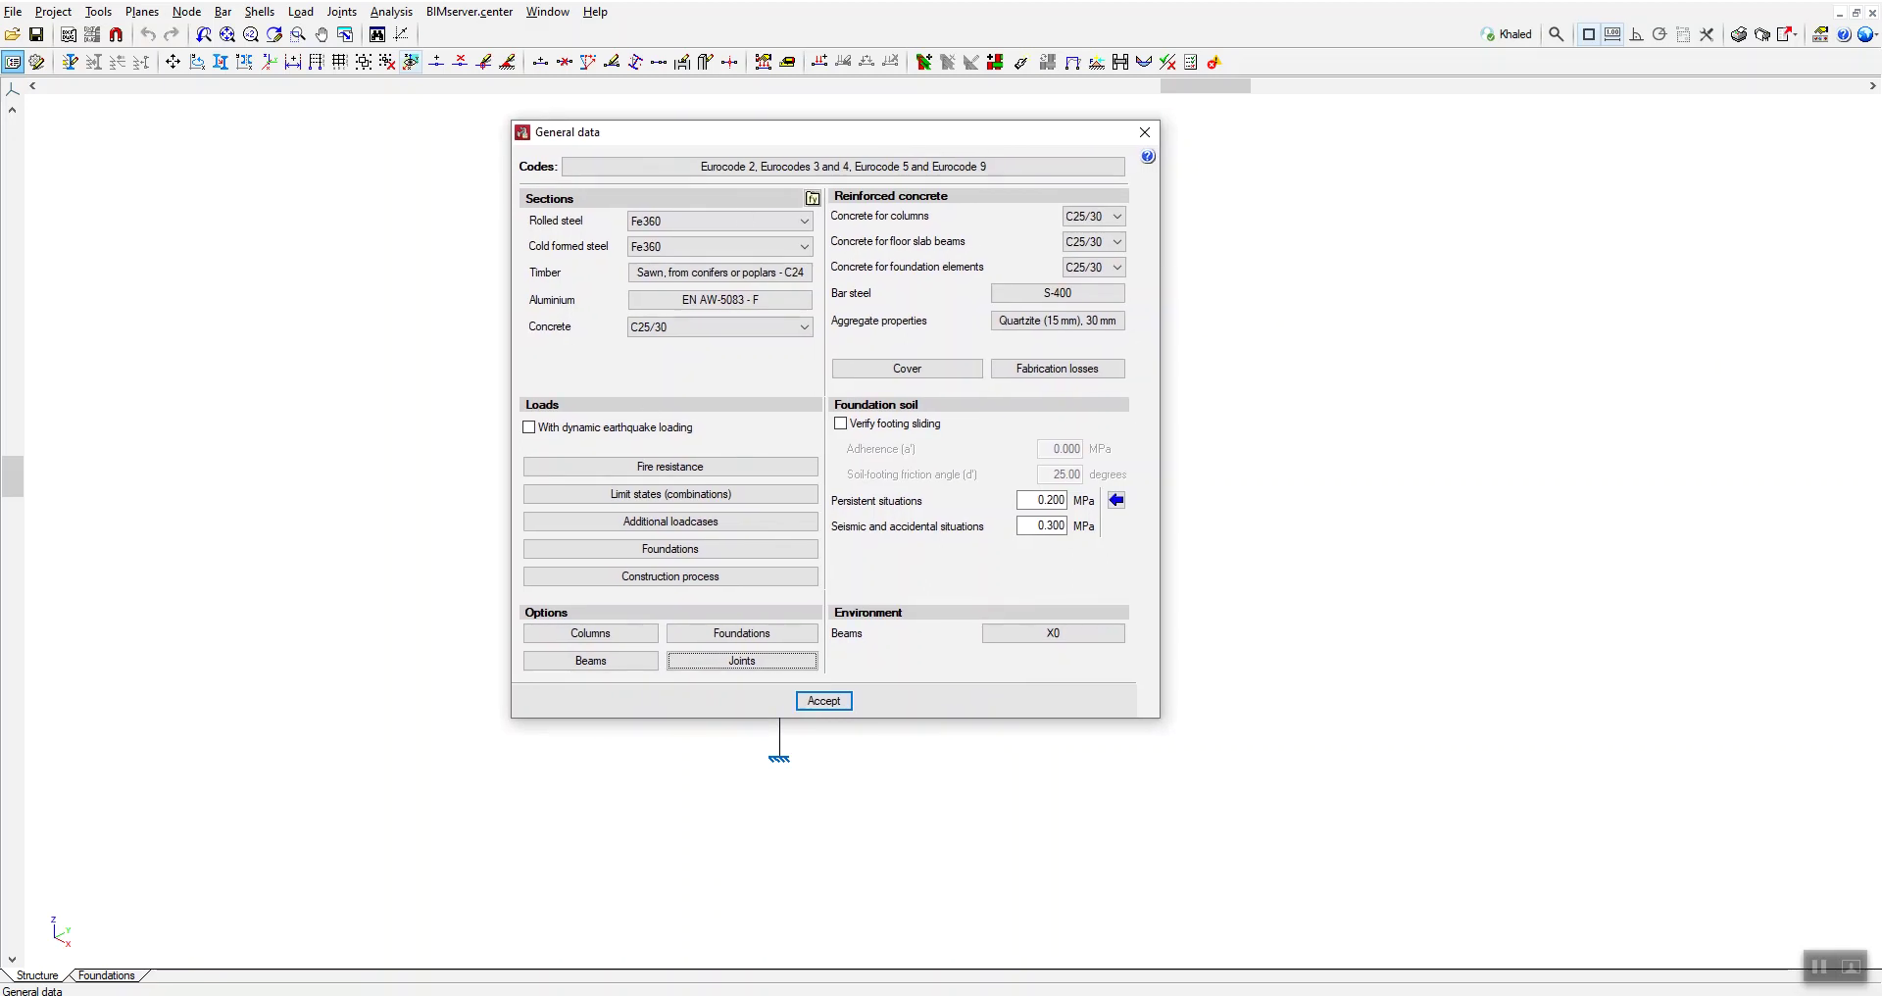
mouse_move(434, 995)
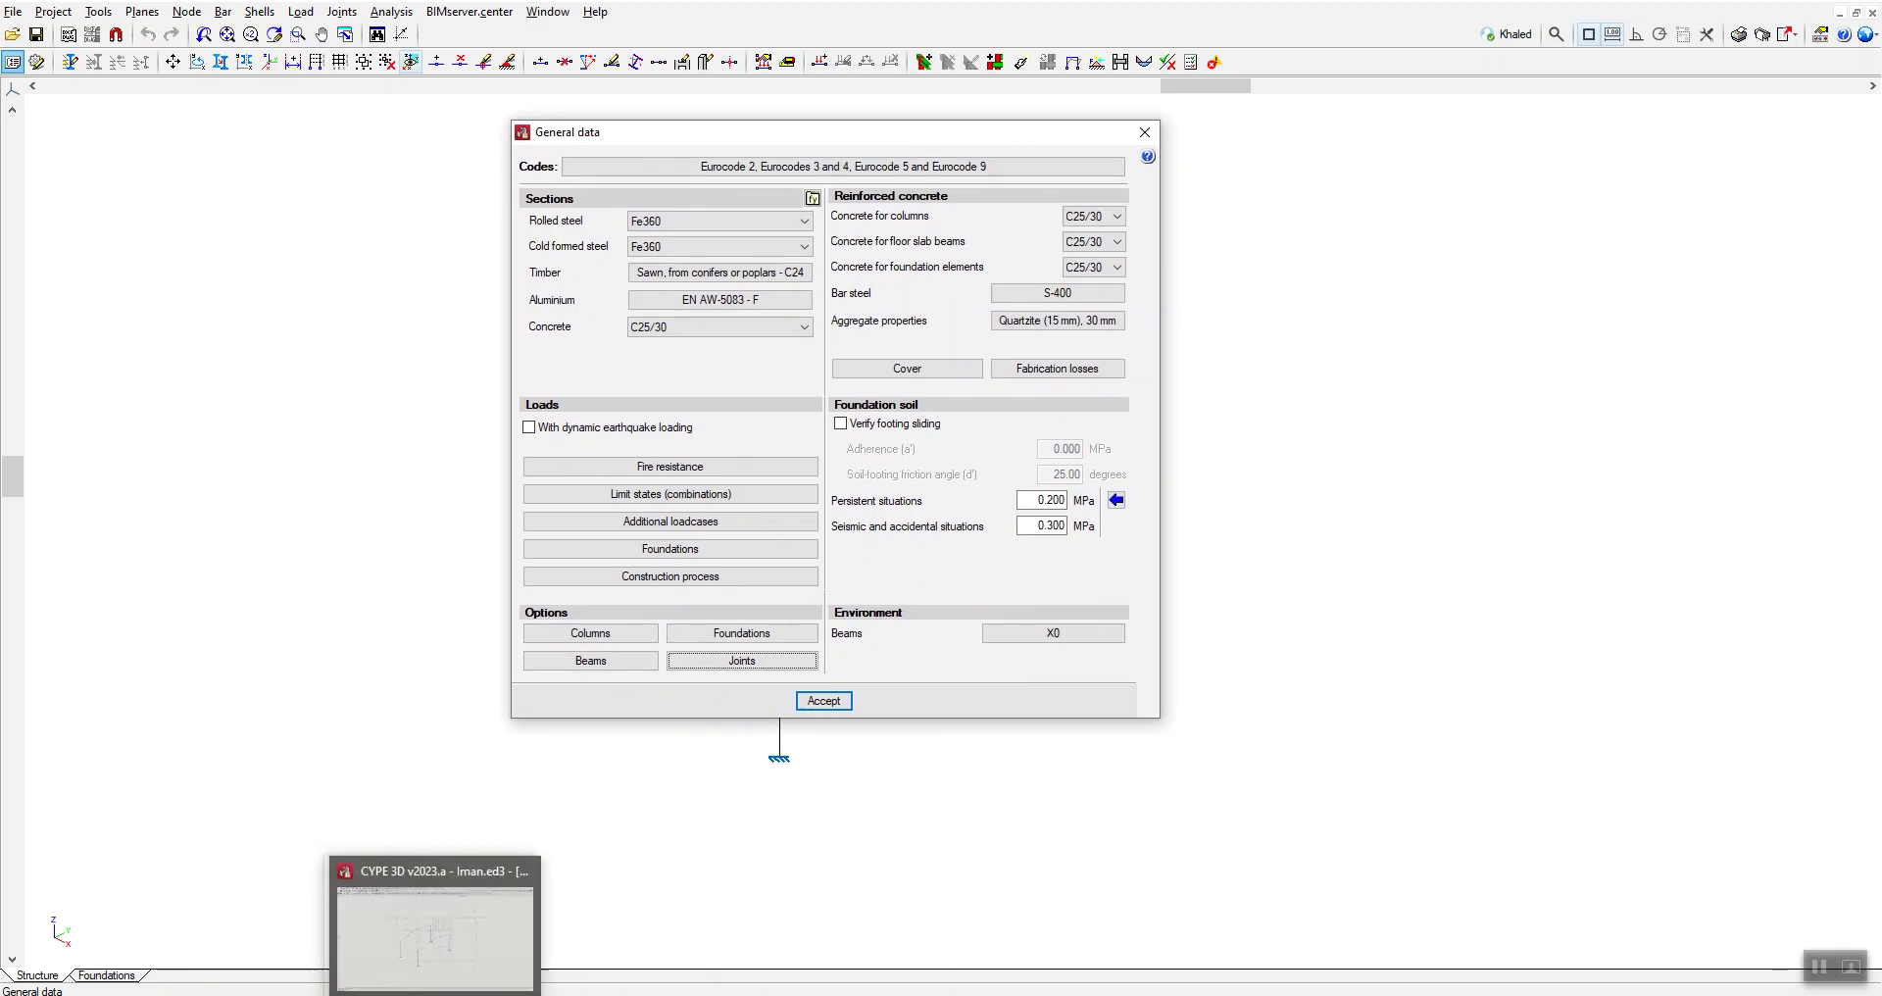
click(434, 932)
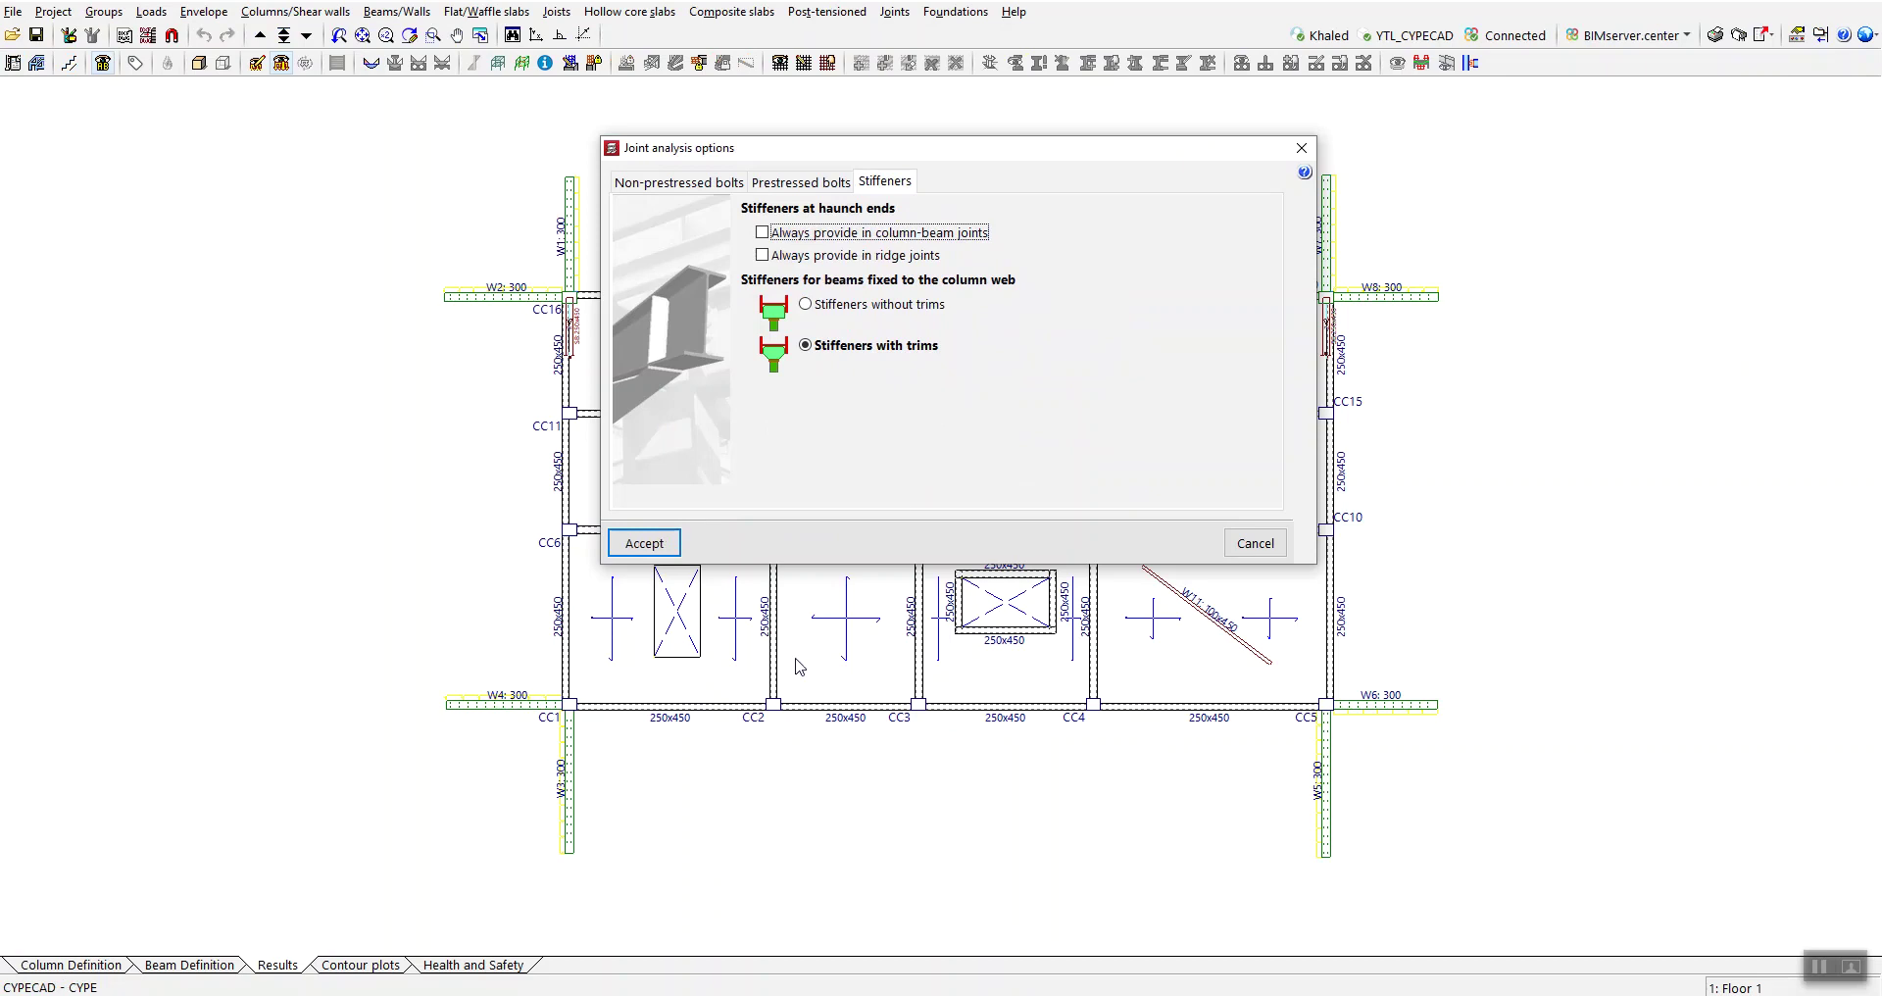
click(1301, 149)
click(48, 12)
click(89, 34)
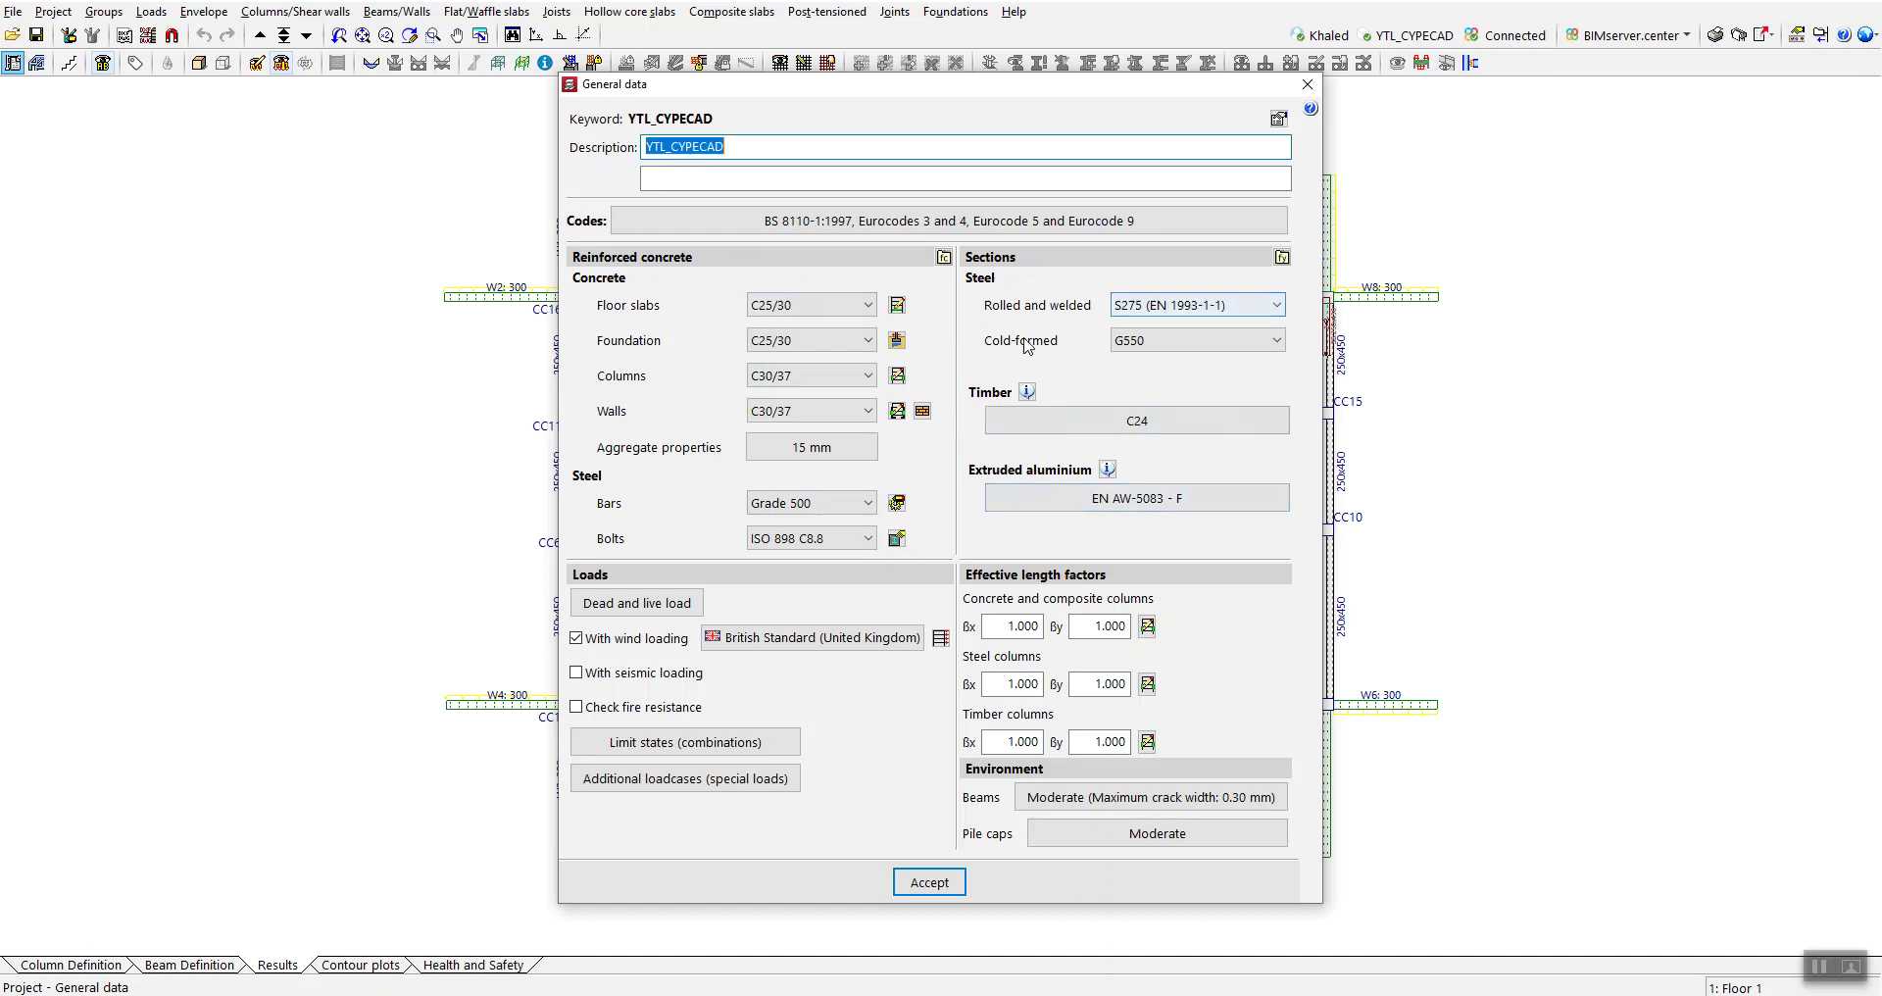
- Review the available rolled and cold-formed steel grades, keeping S275 (EN 1993-1-1) and G550
click(1180, 307)
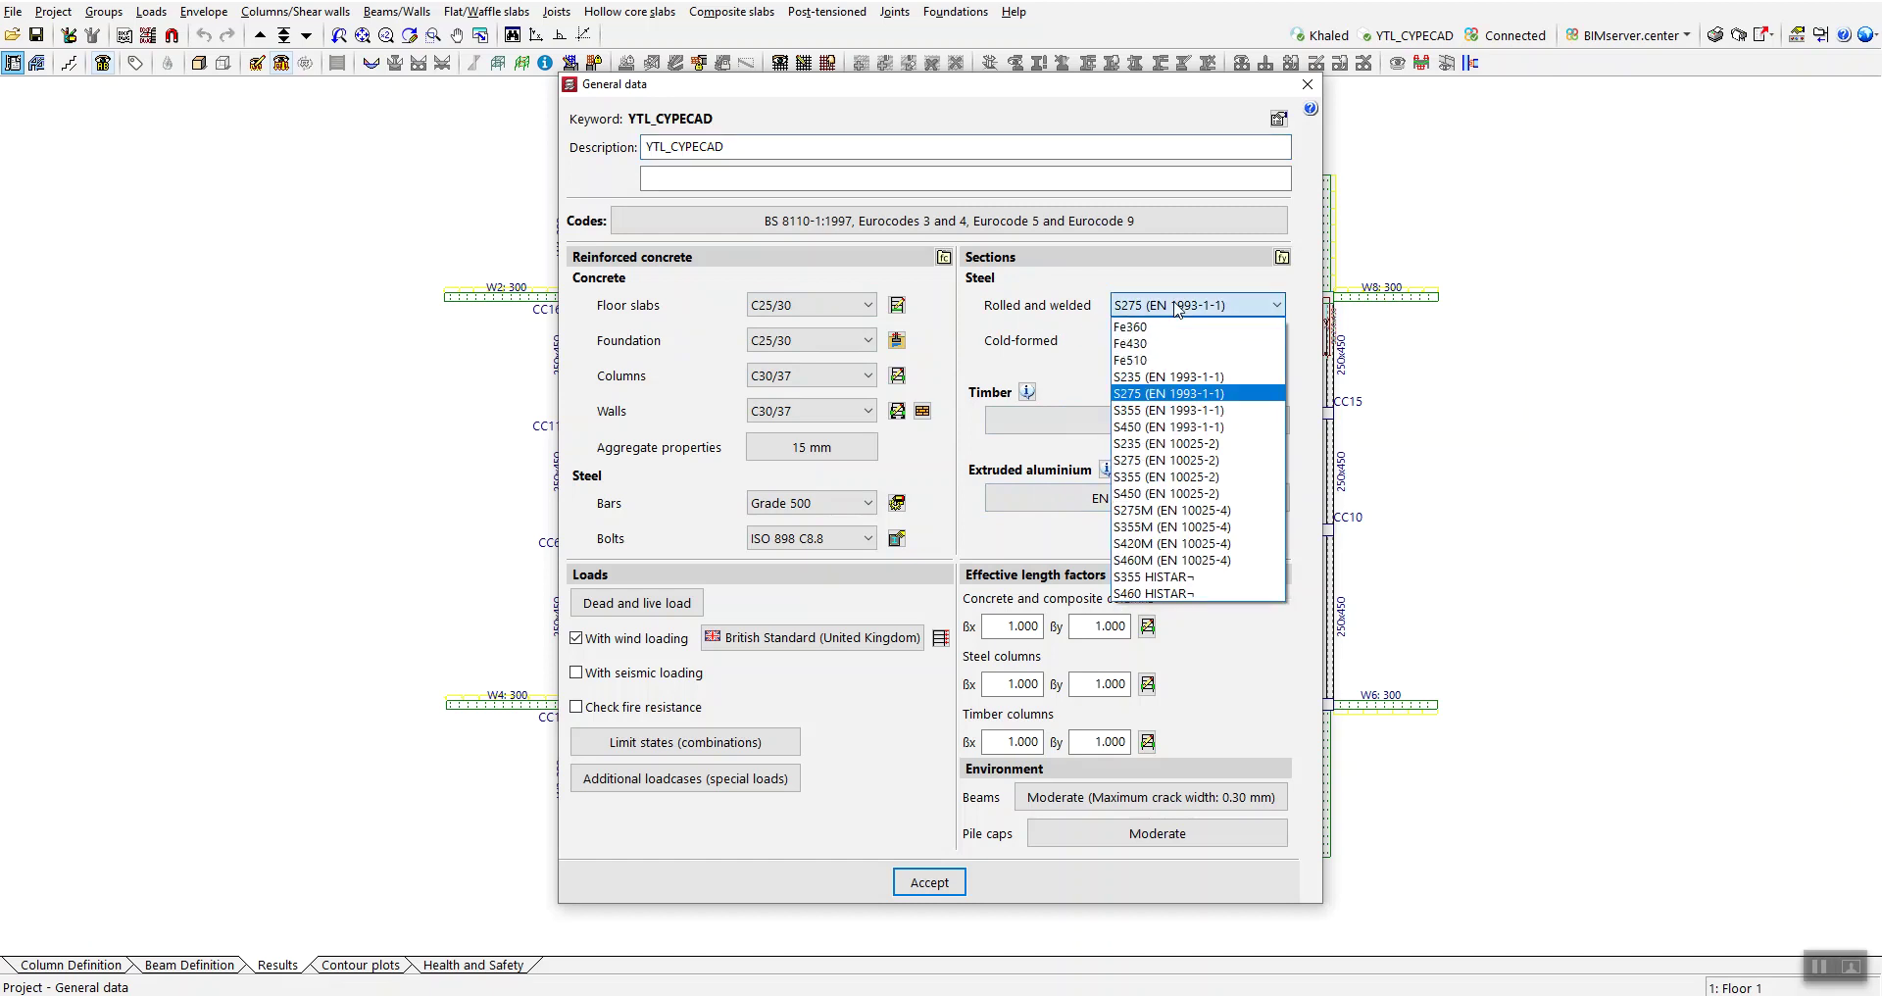
click(1166, 394)
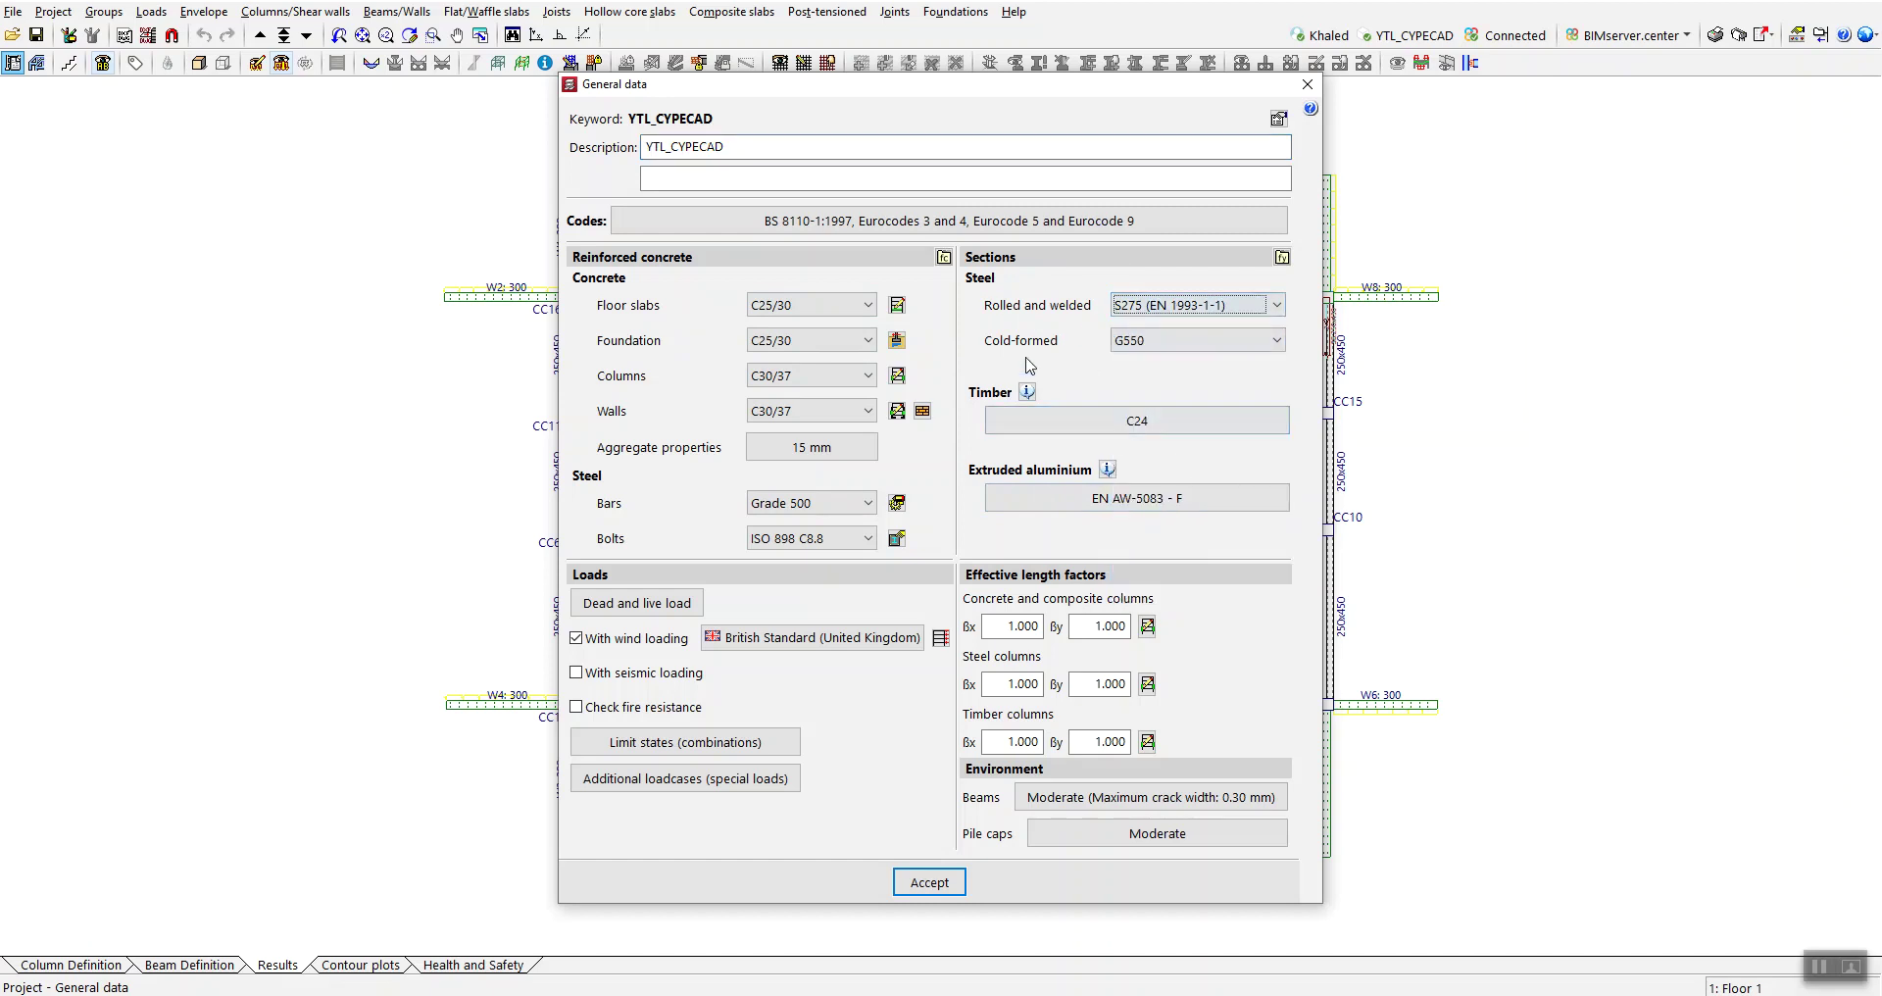
click(1173, 345)
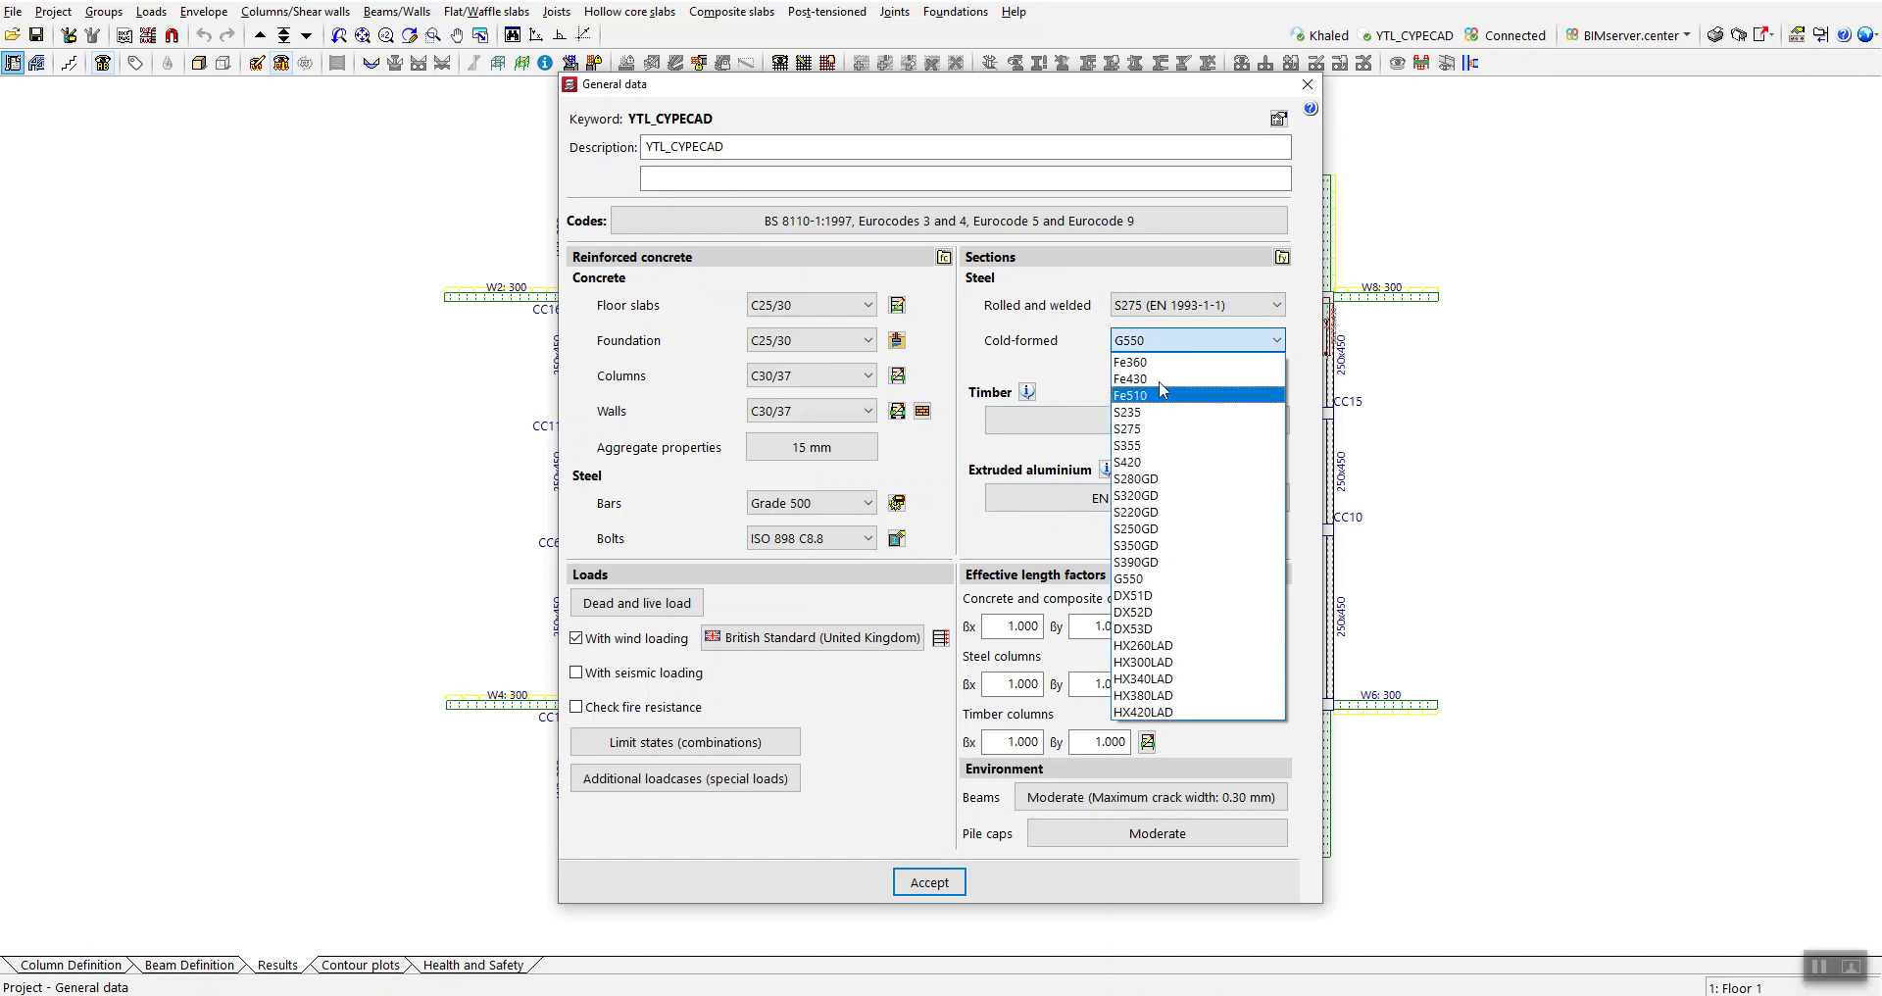
click(1068, 376)
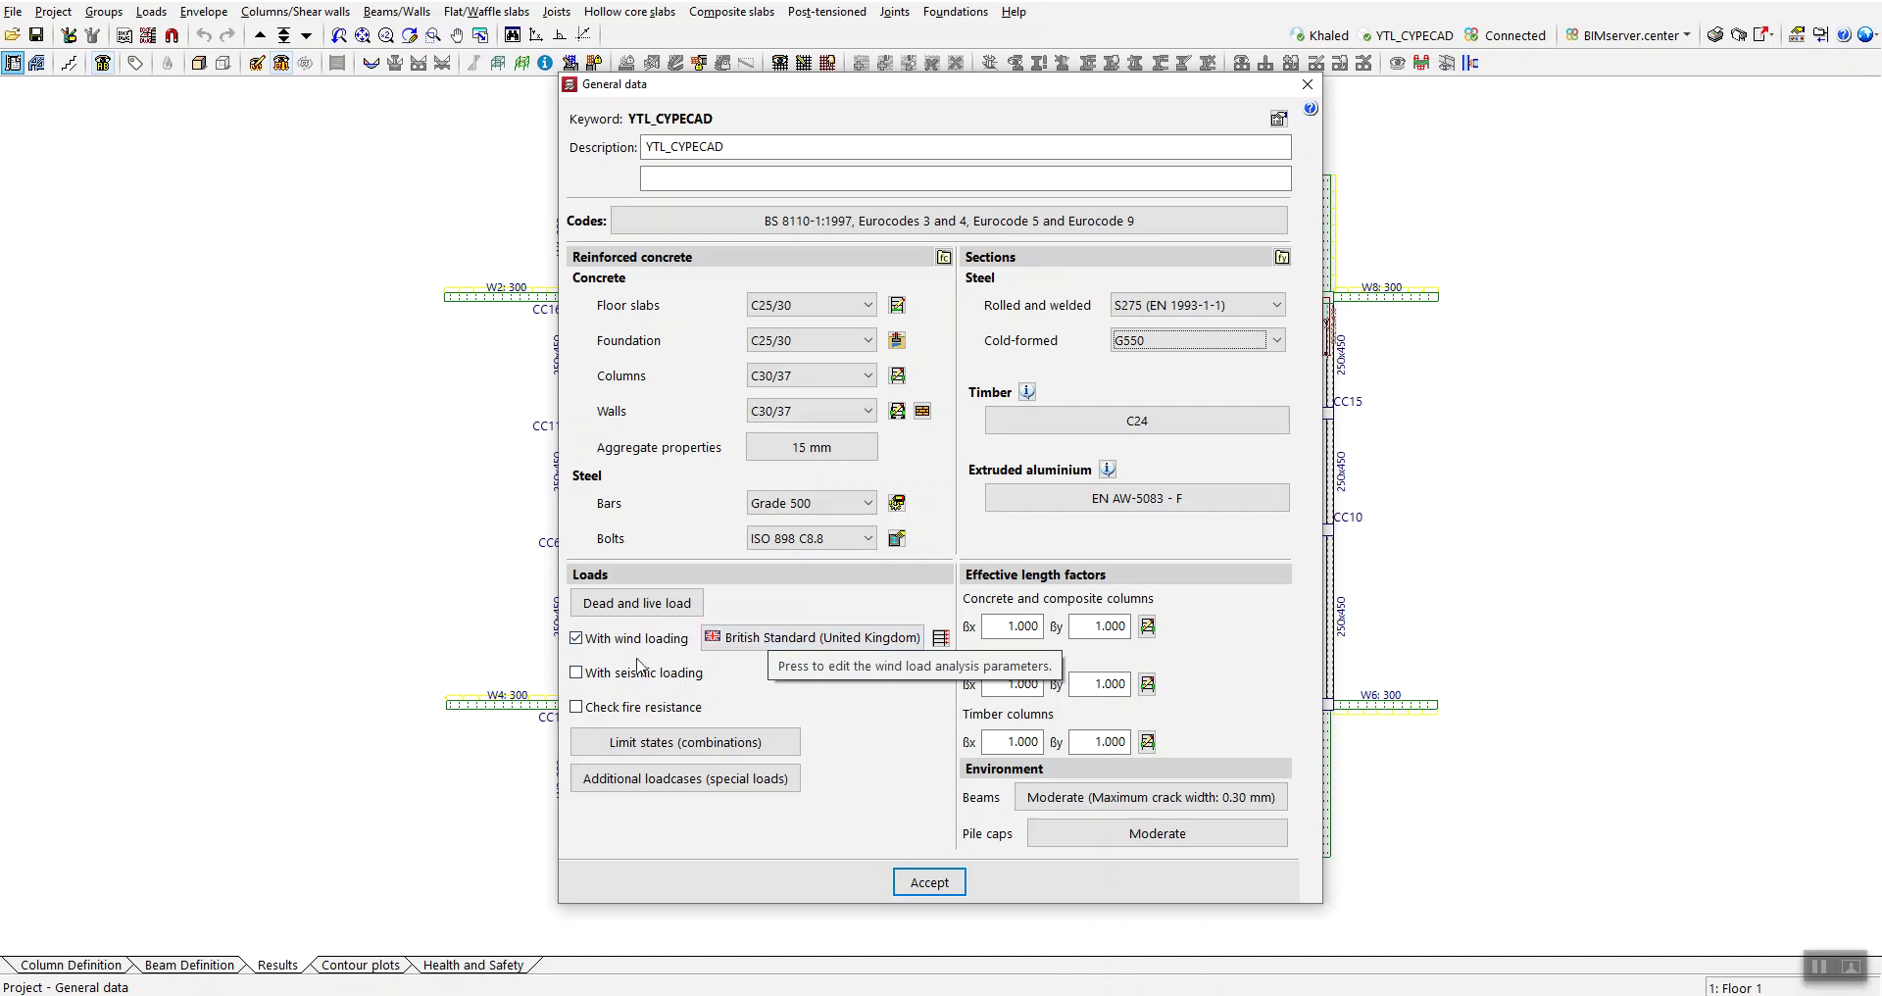
- Toggle wind loading and compare the United Kingdom's Eurocode 1 and British Standard wind codes with the EU code
click(578, 639)
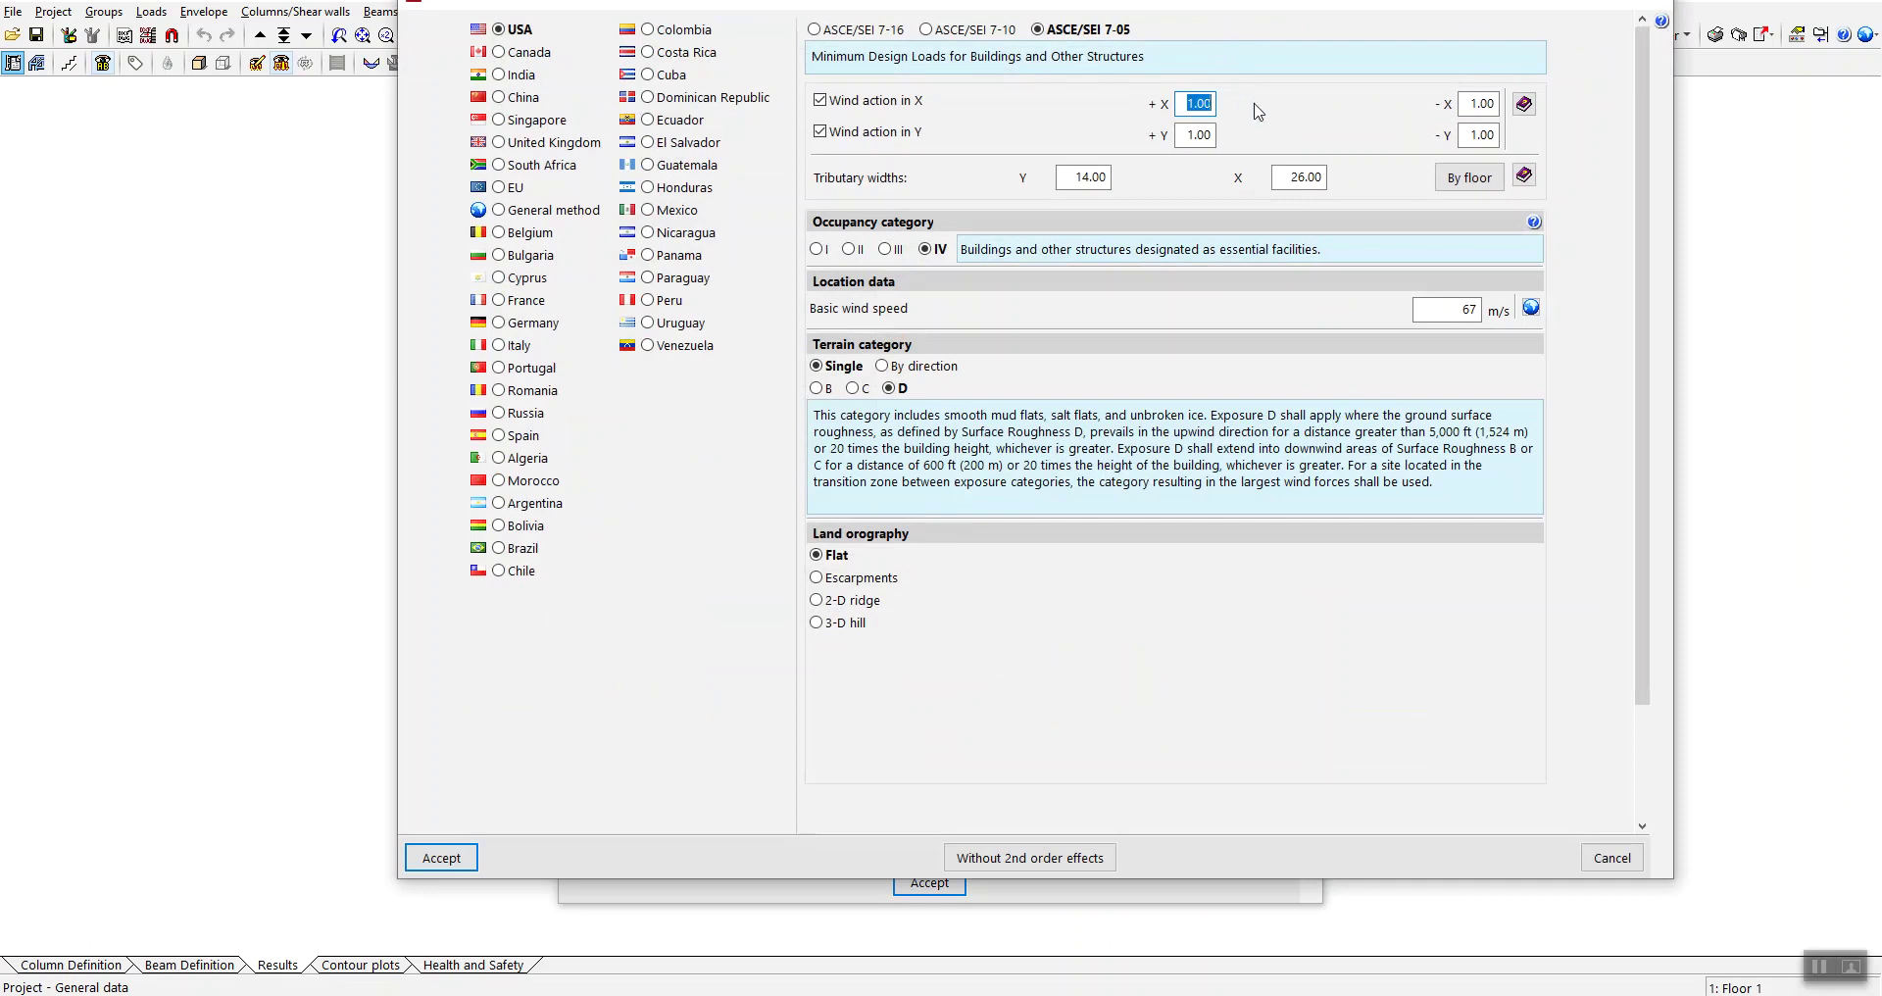
drag(1165, 11, 1069, 74)
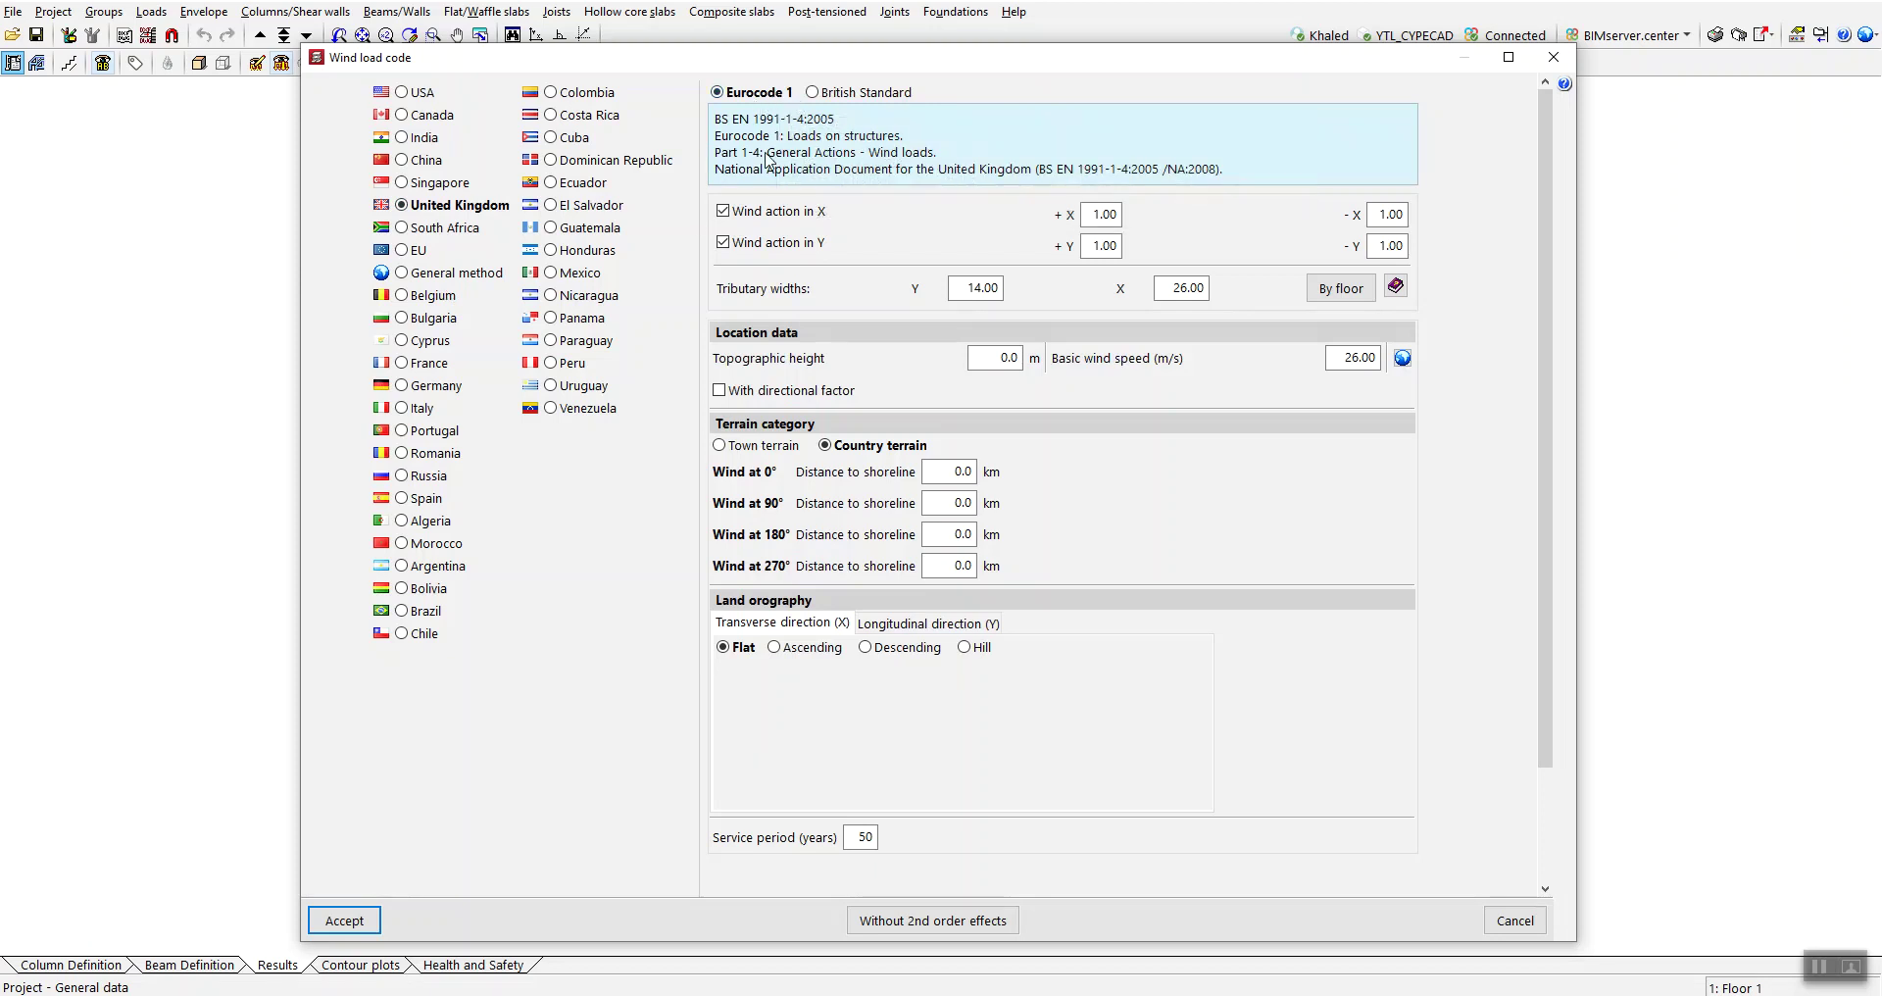
click(820, 93)
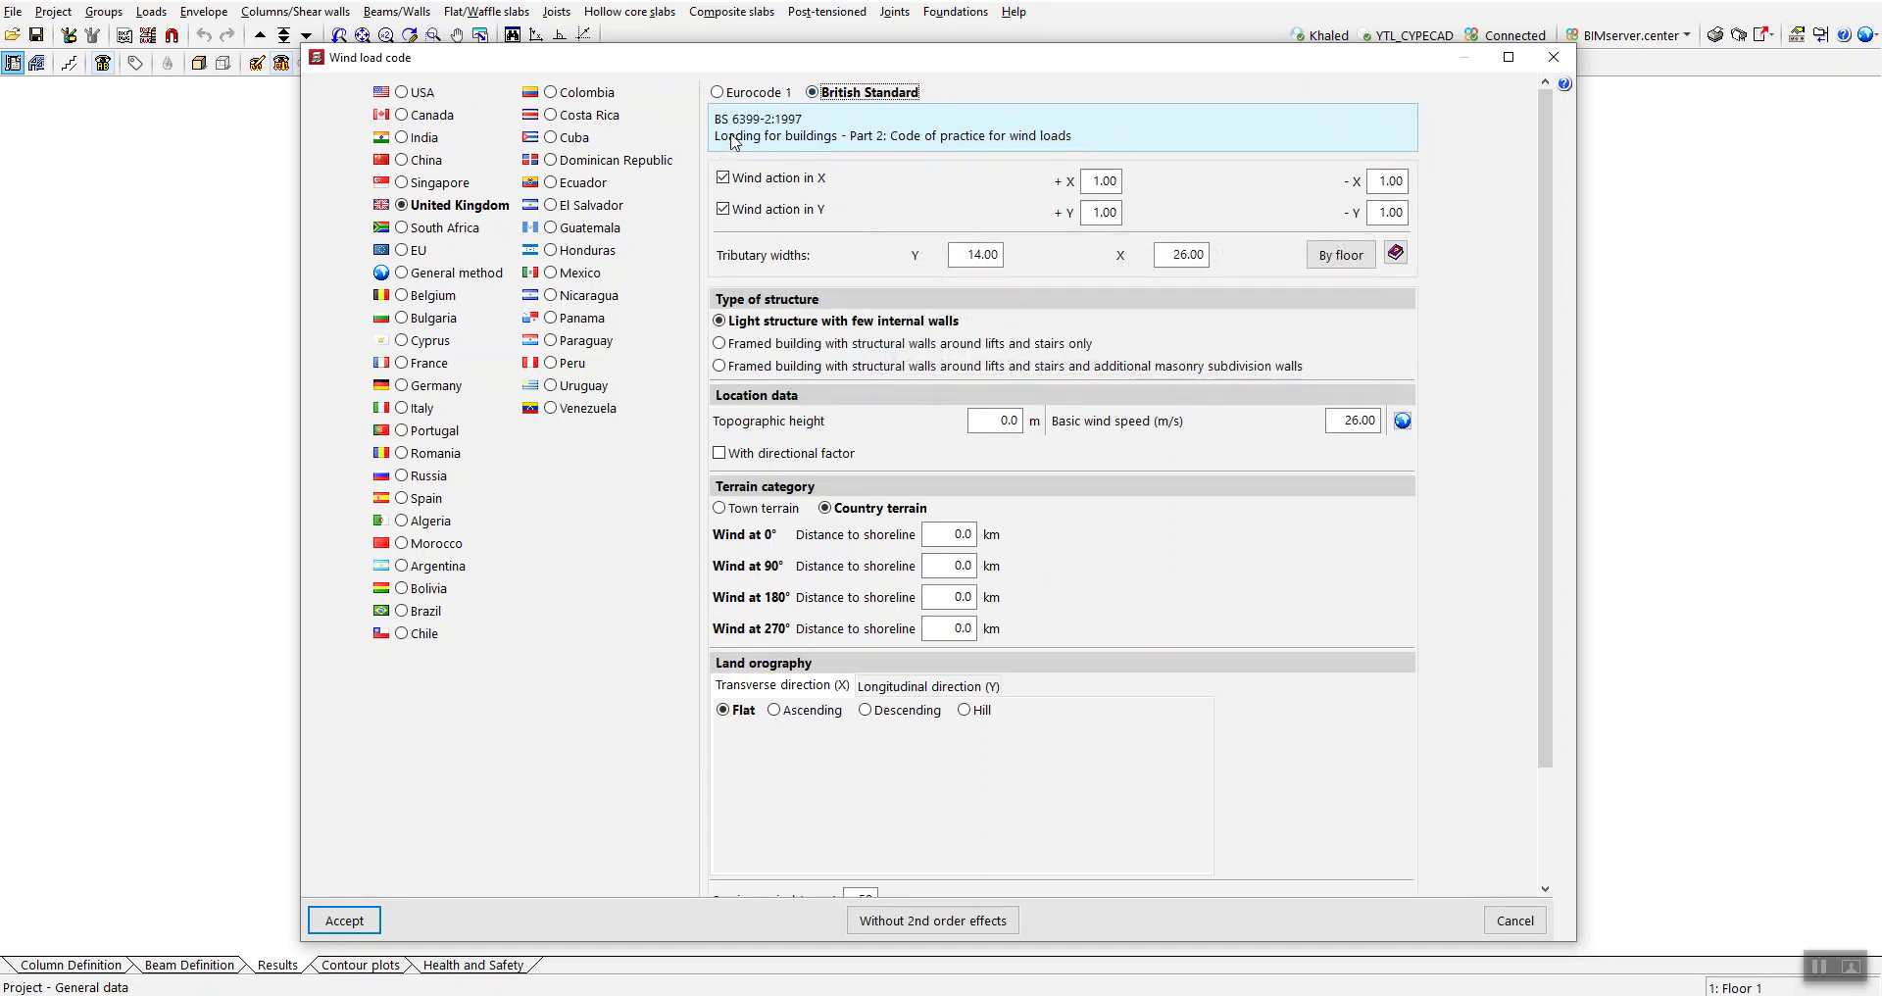
click(410, 253)
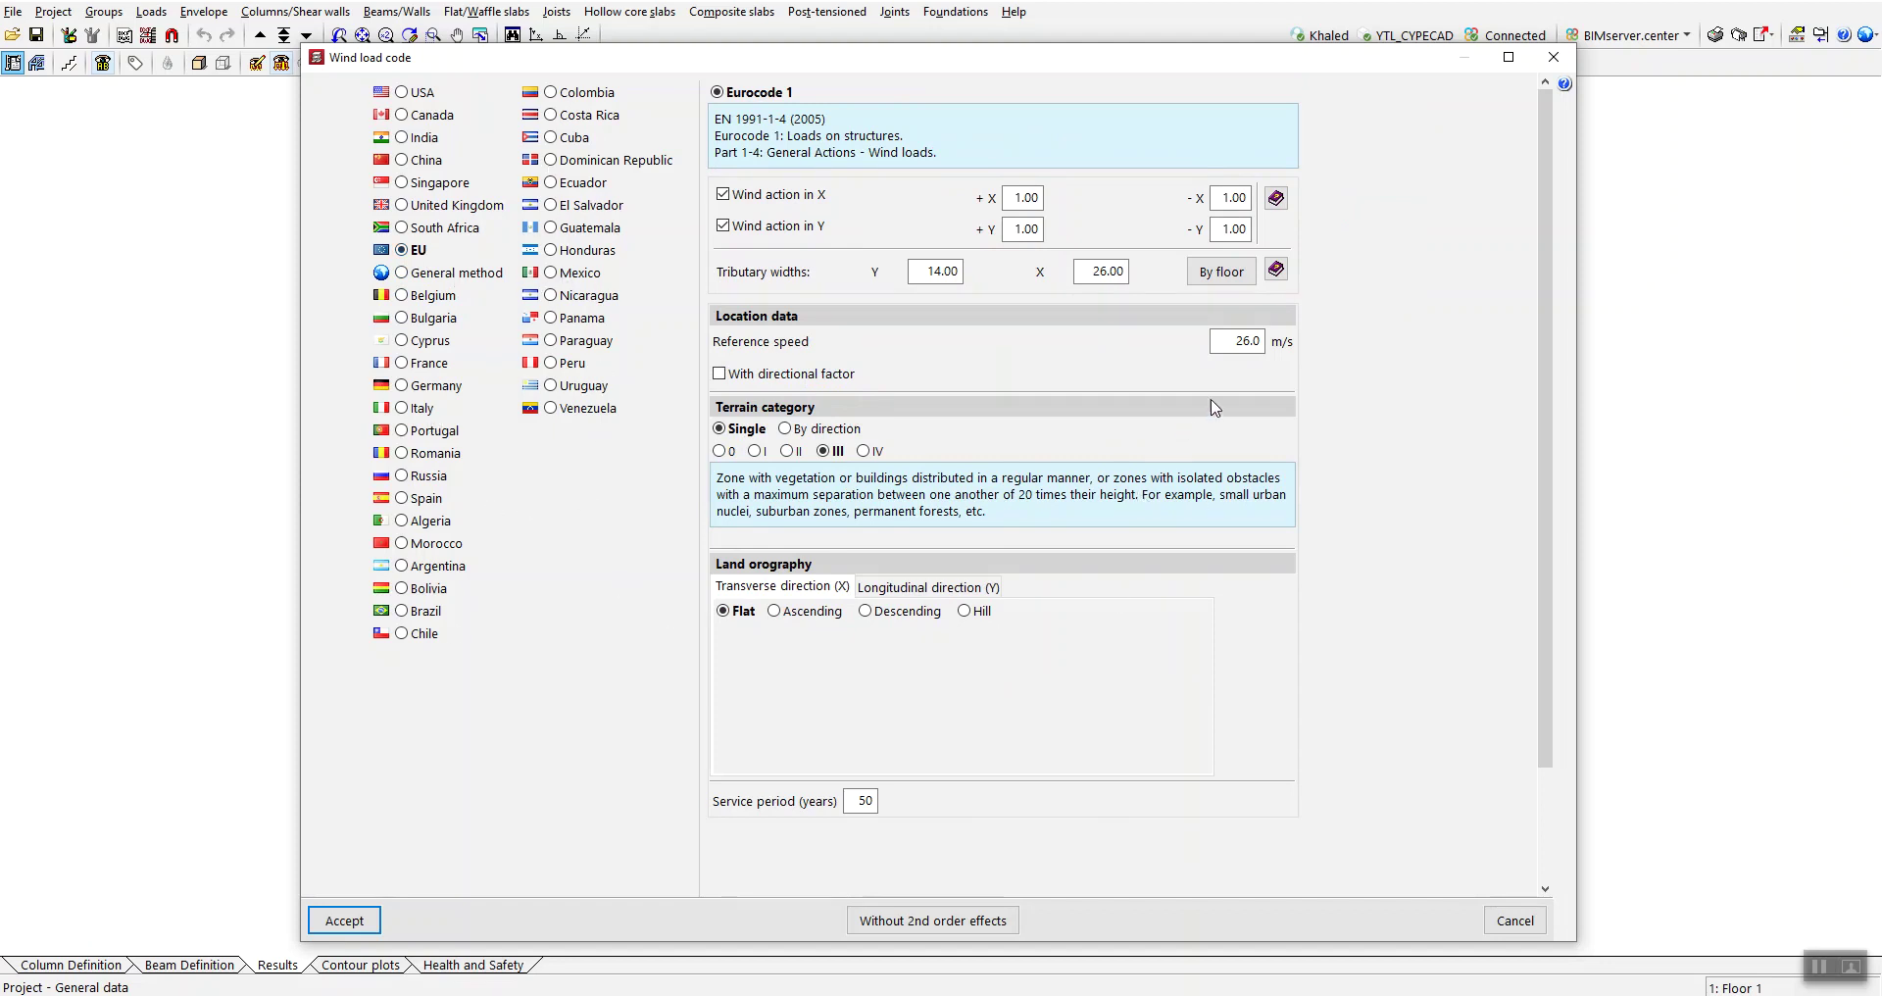
drag(1331, 62, 1342, 38)
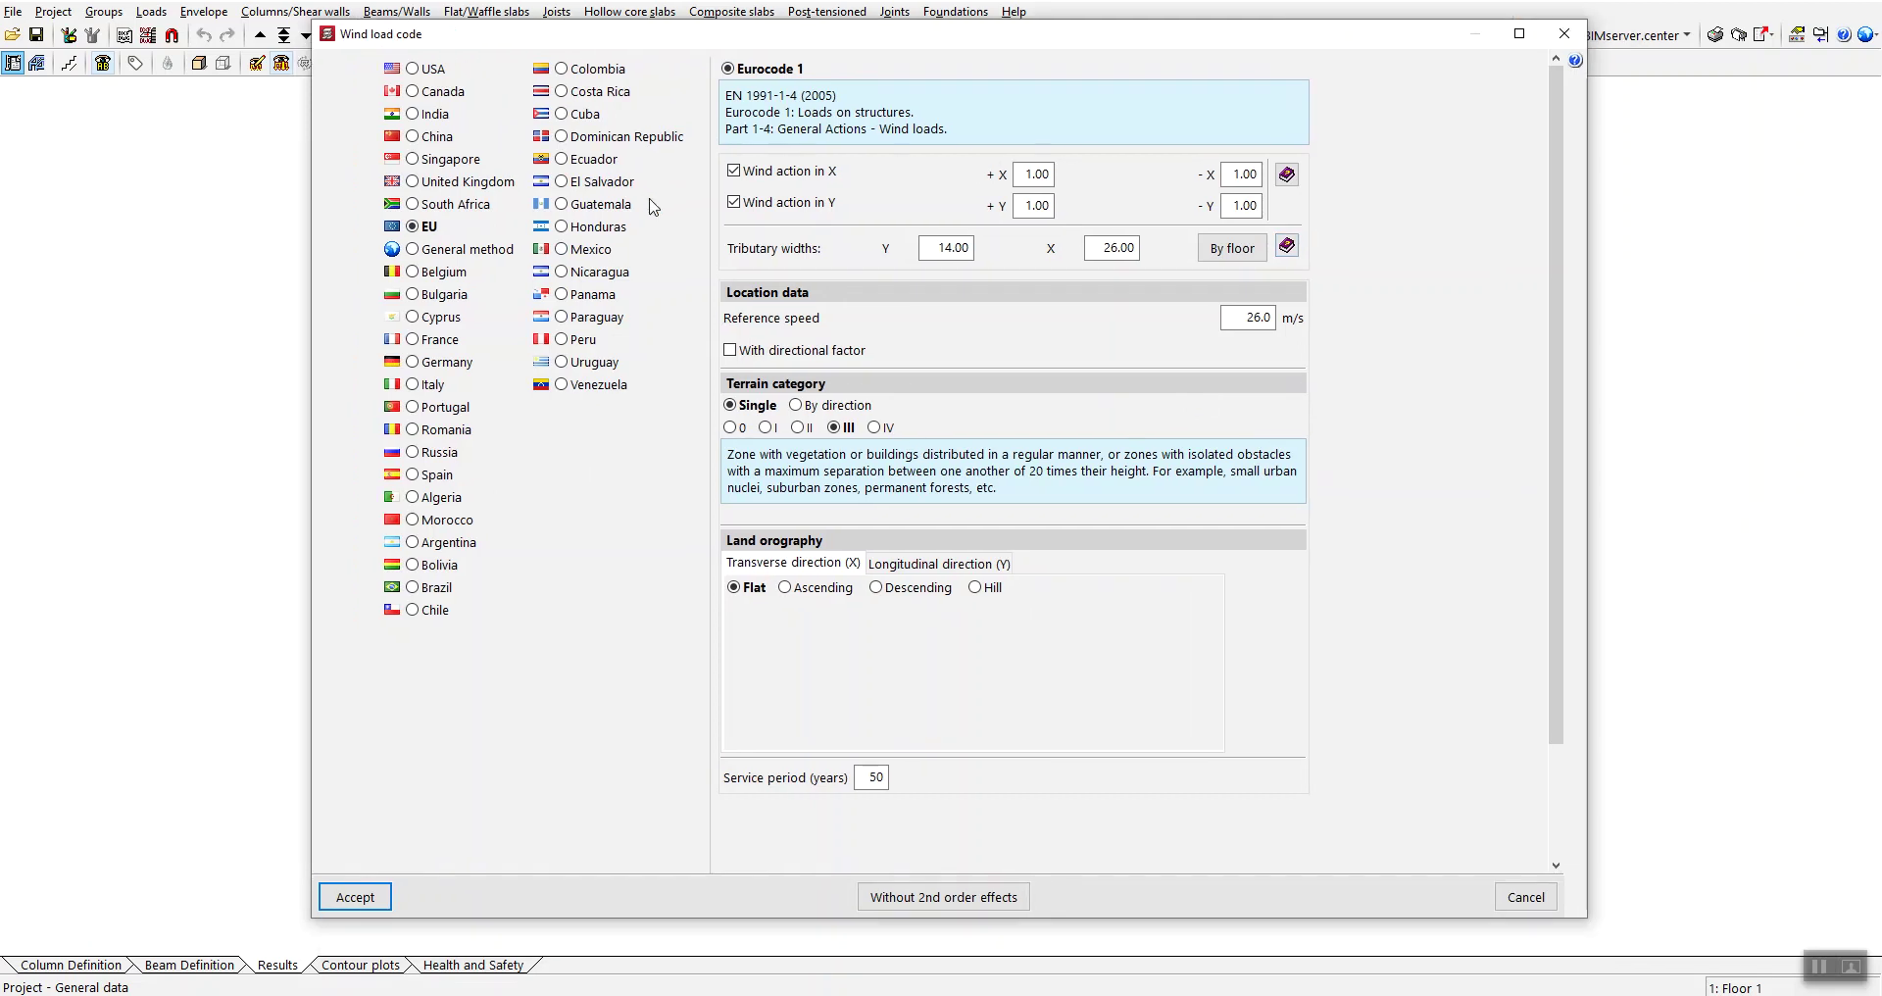
- Check the second order effects settings for wind and close the wind load code settings without accepting them
click(959, 904)
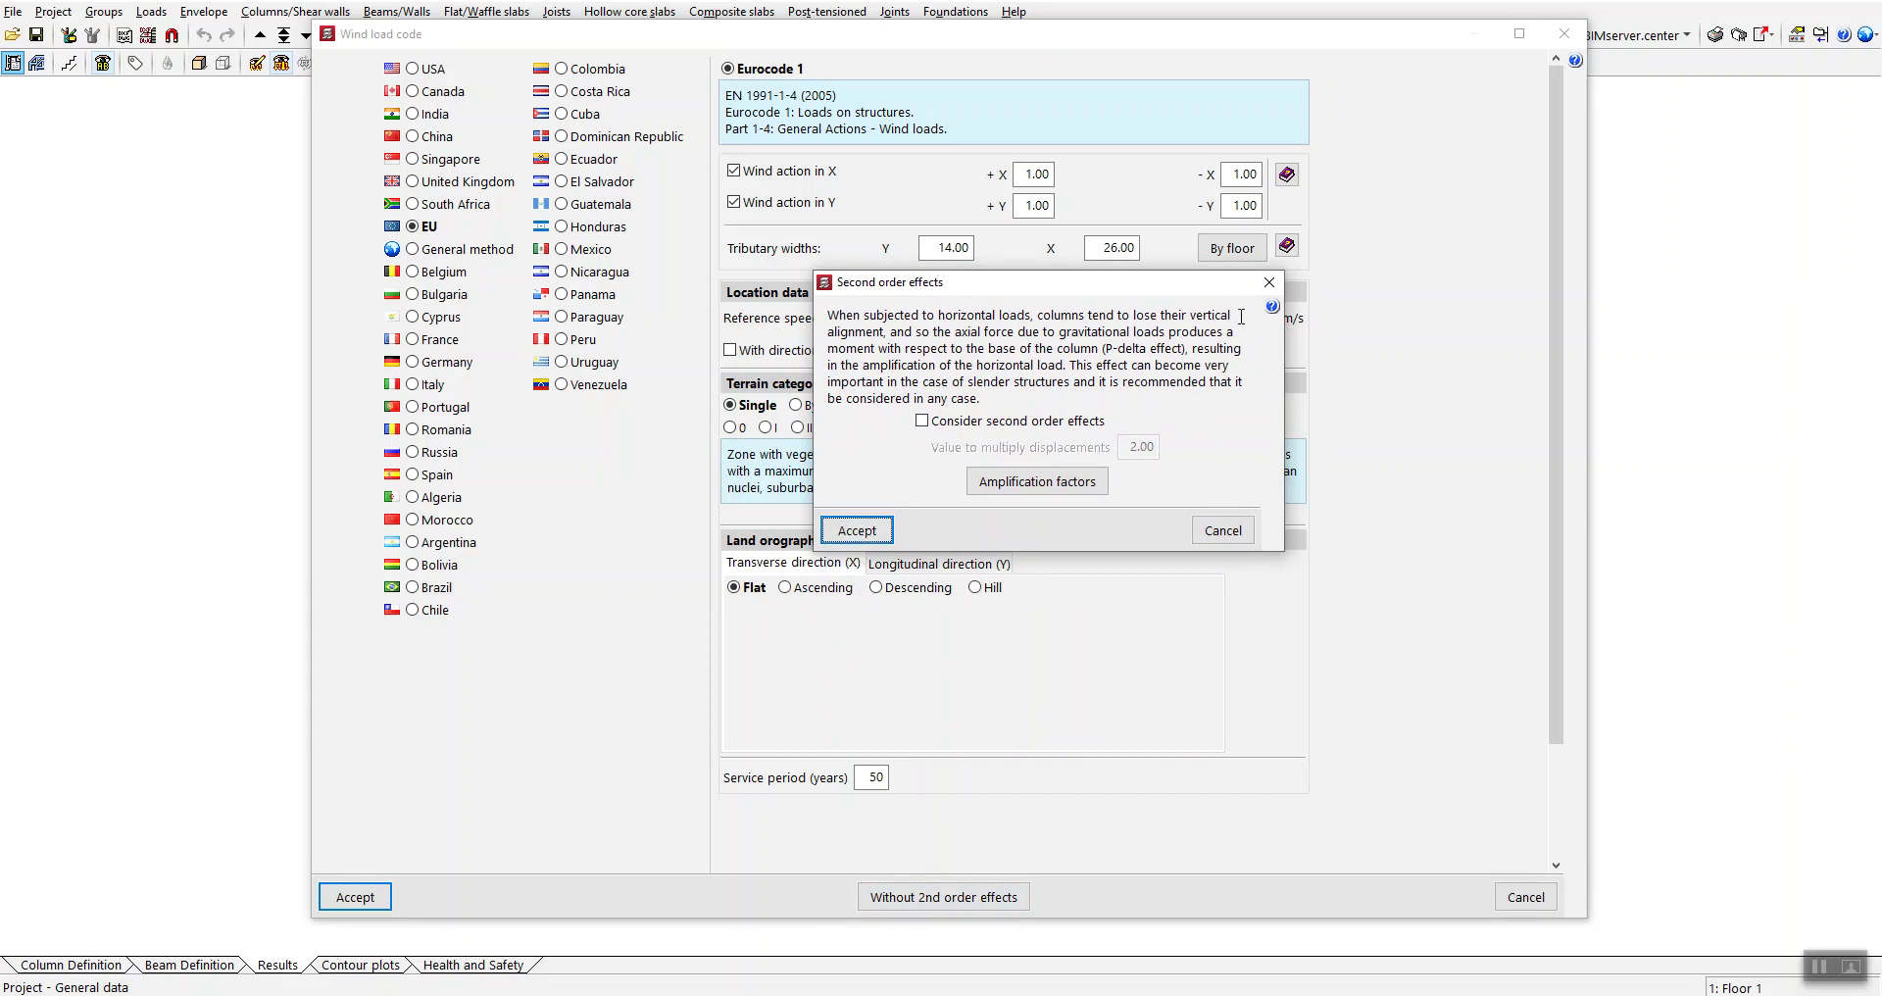
click(1269, 282)
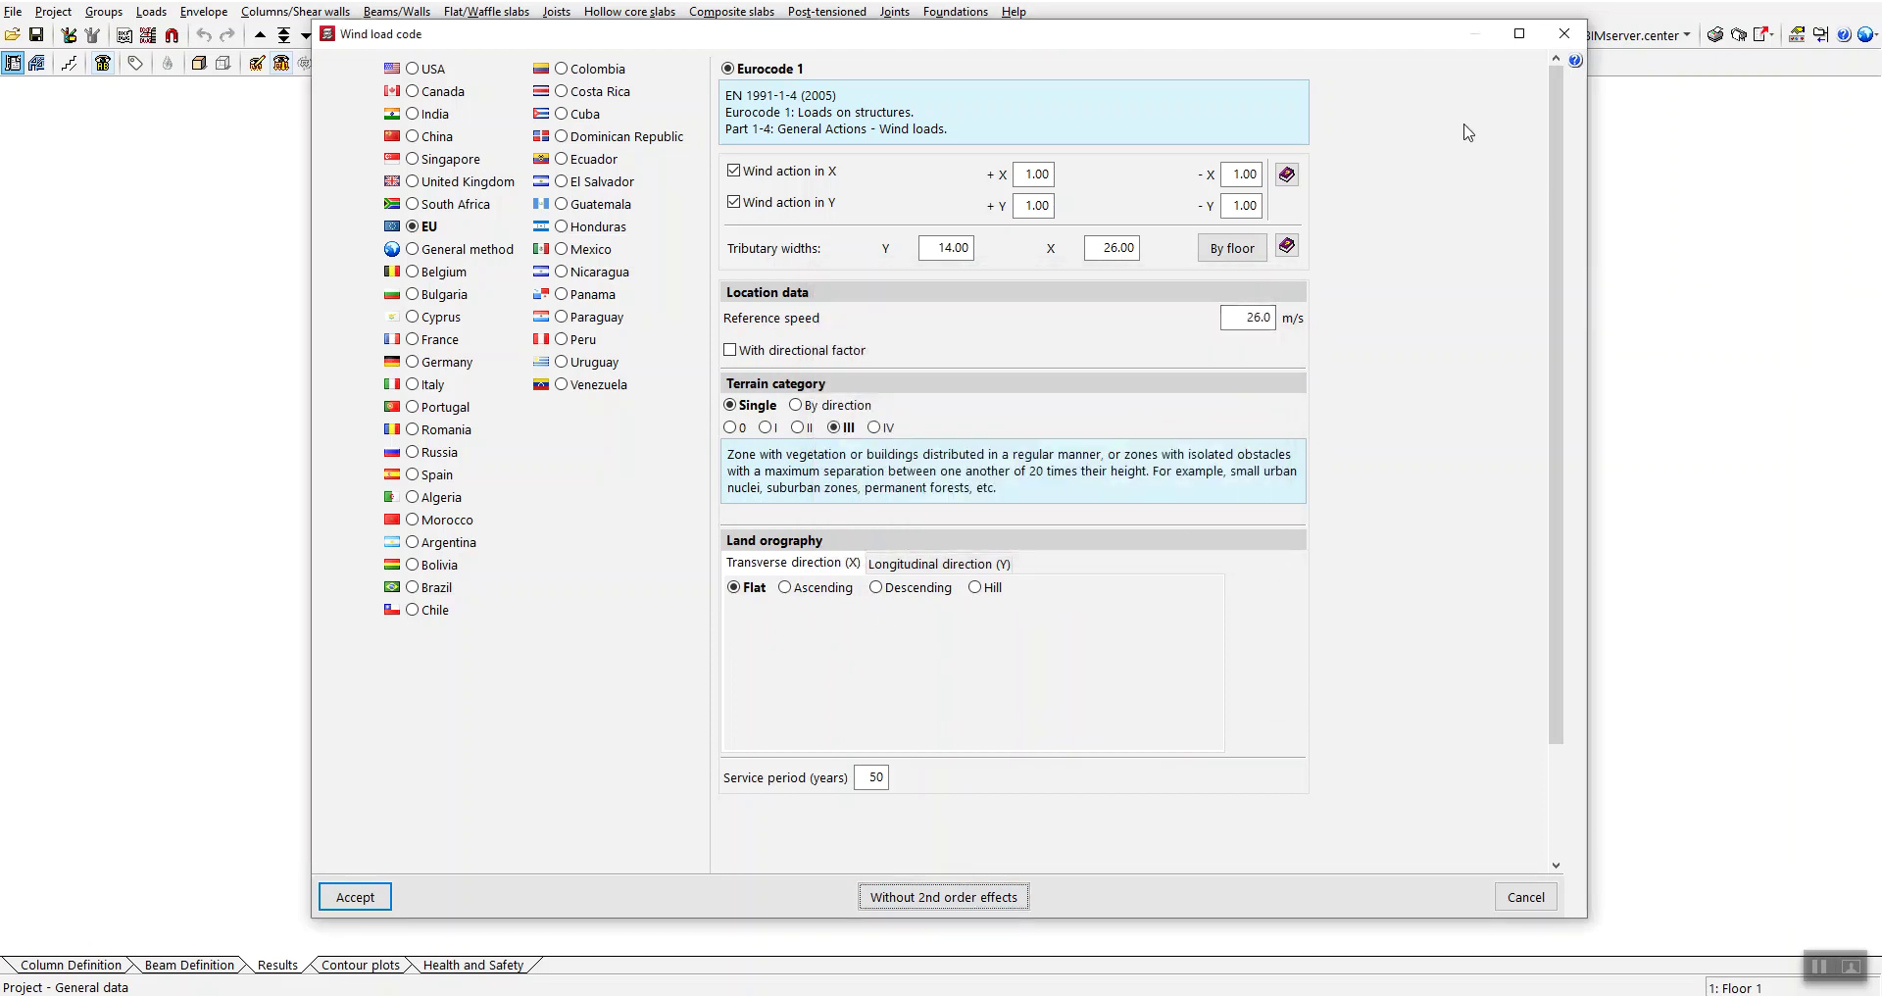
click(1565, 37)
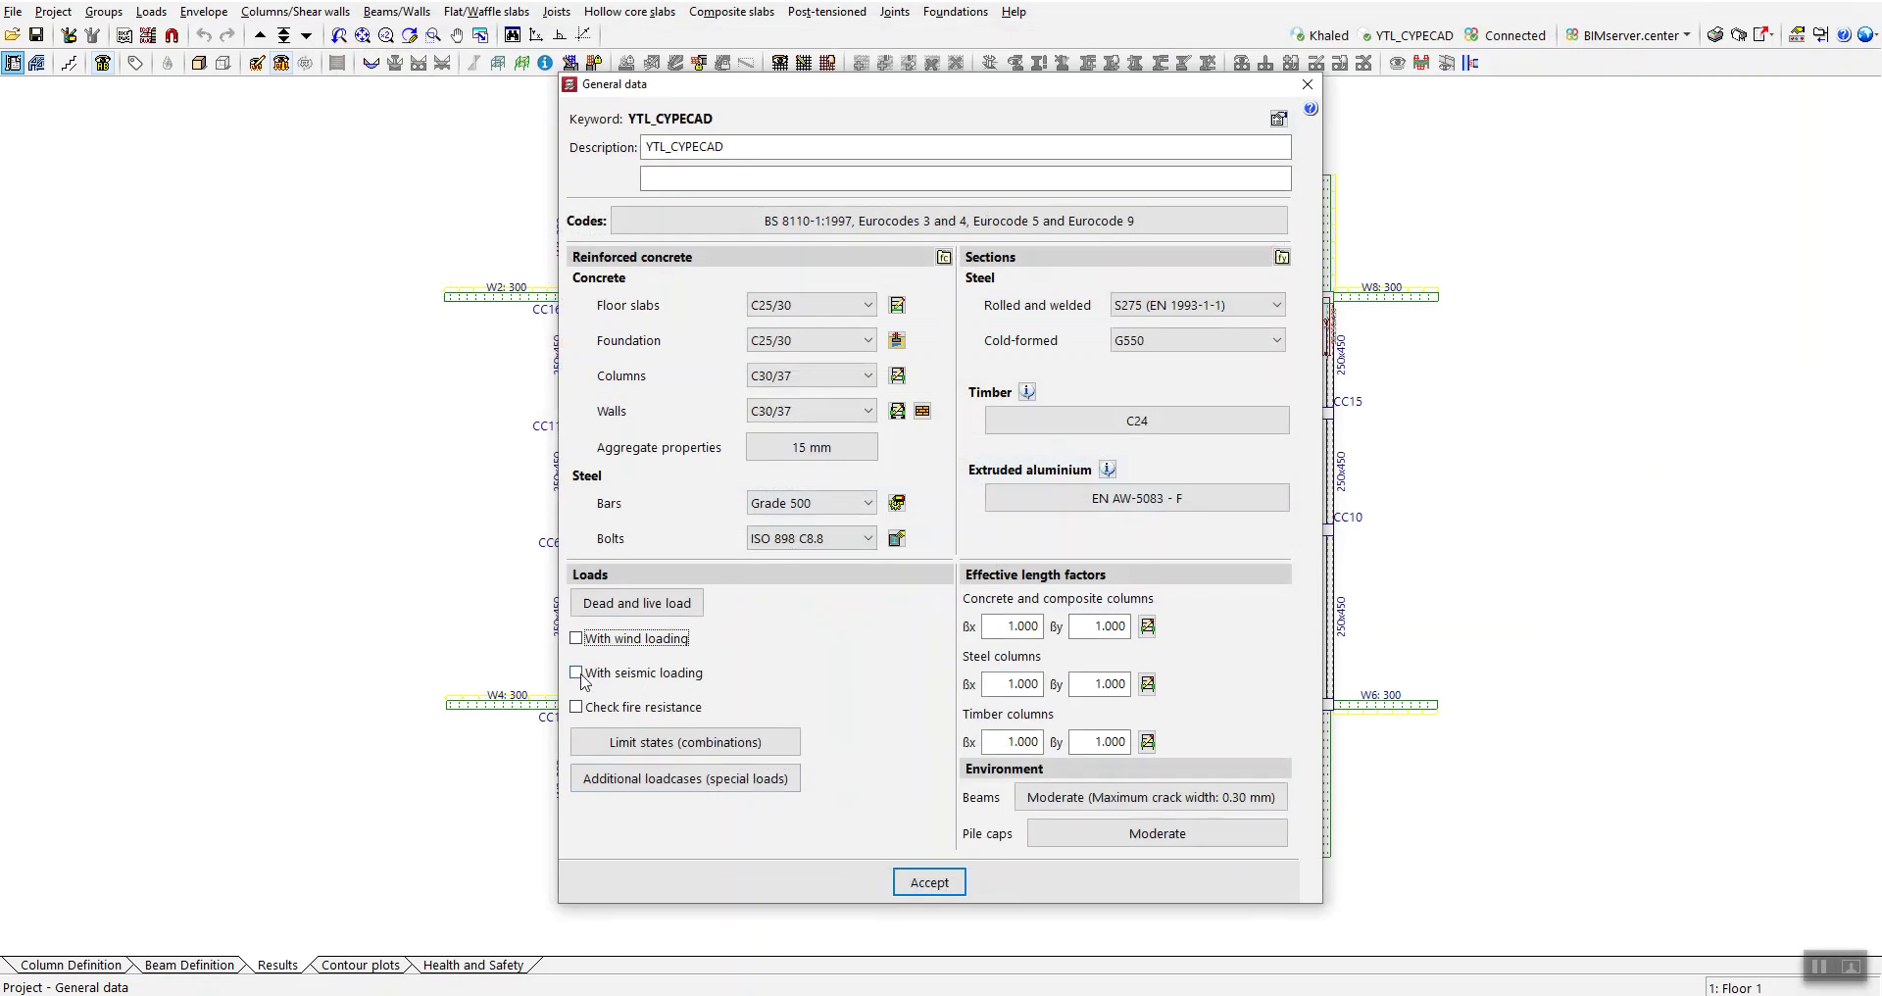
- Activate seismic loading and choose Malaysia's Eurocode 8, MS EN 1998-1 (2015), as the seismic code
click(579, 674)
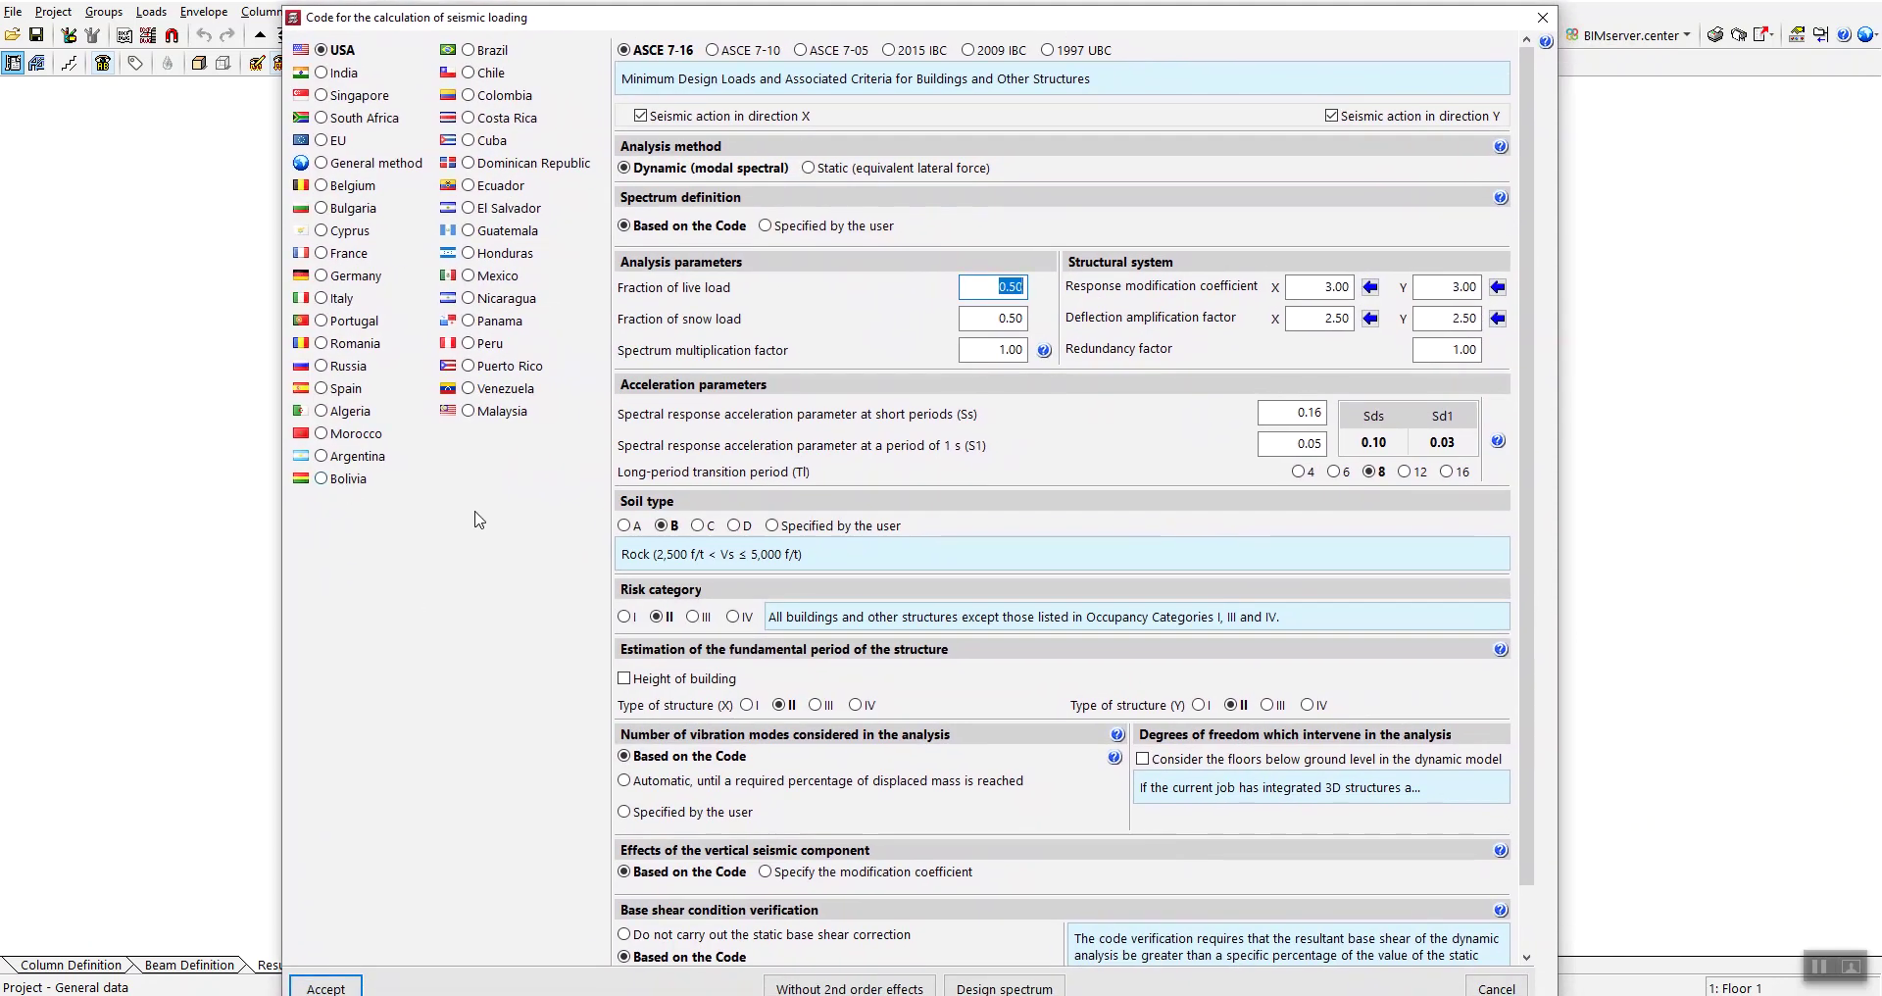
click(469, 414)
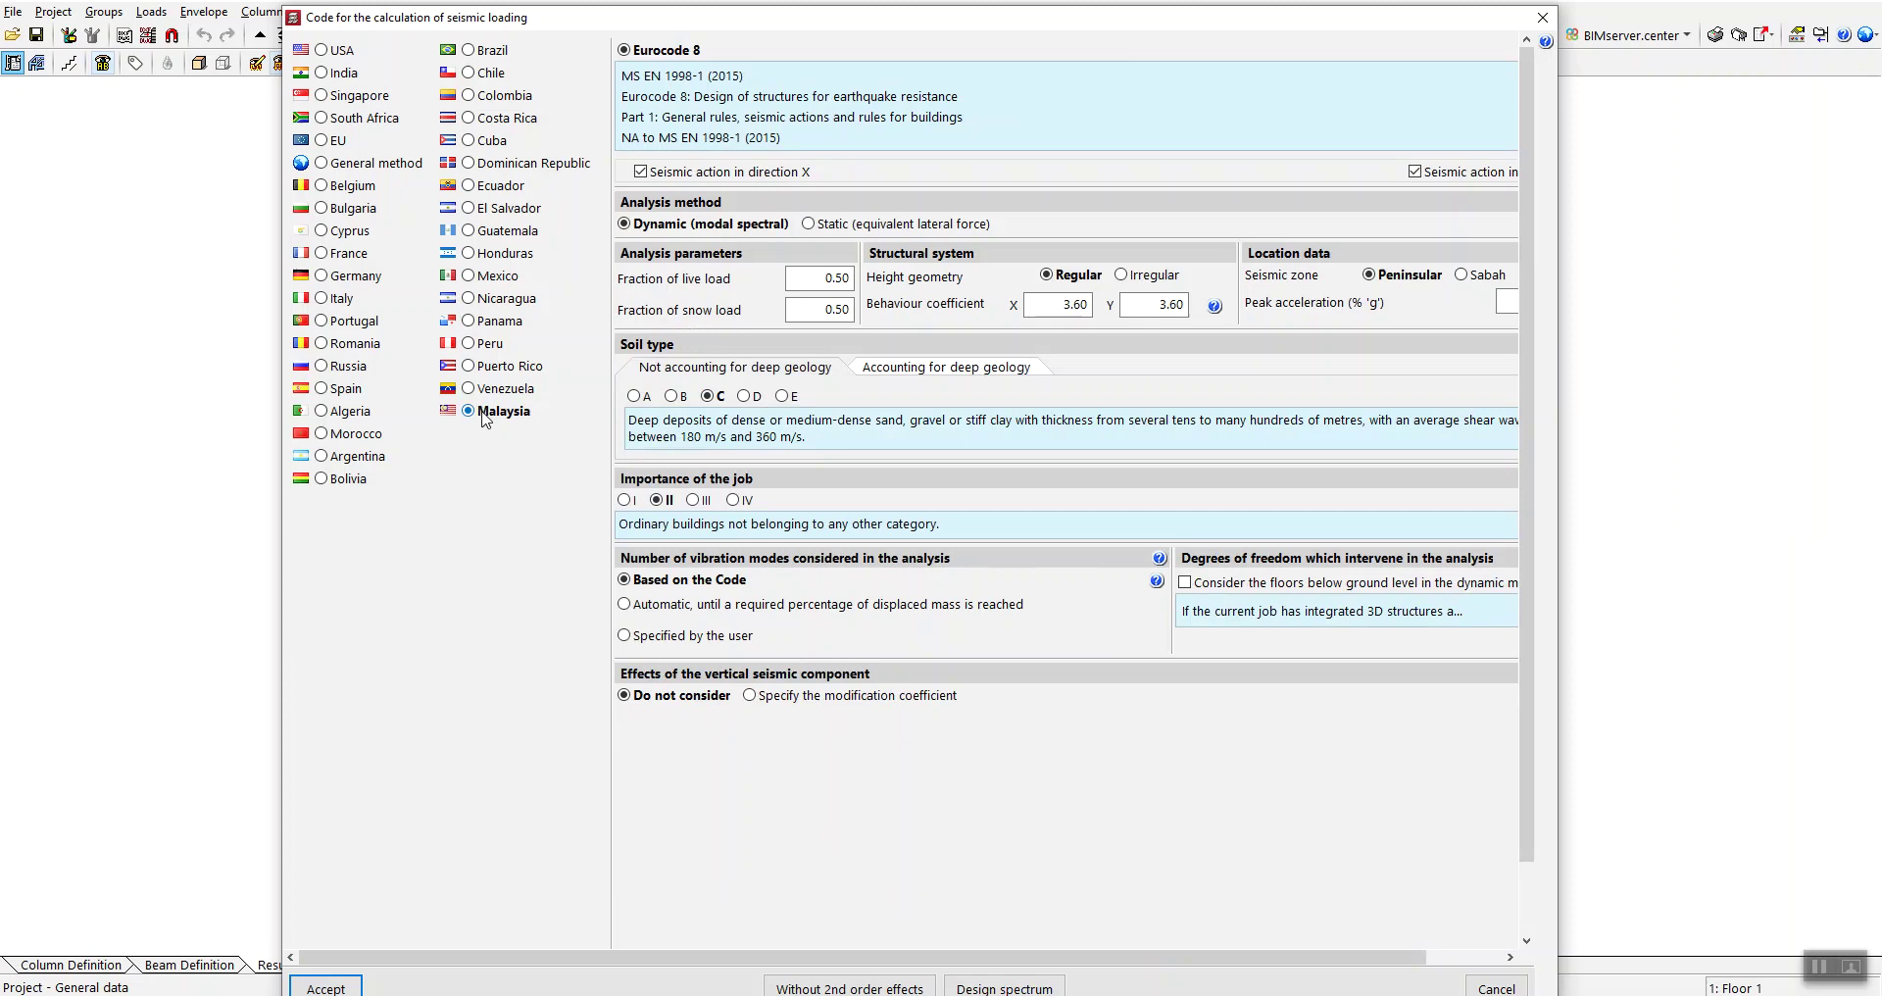
drag(1204, 962, 1281, 963)
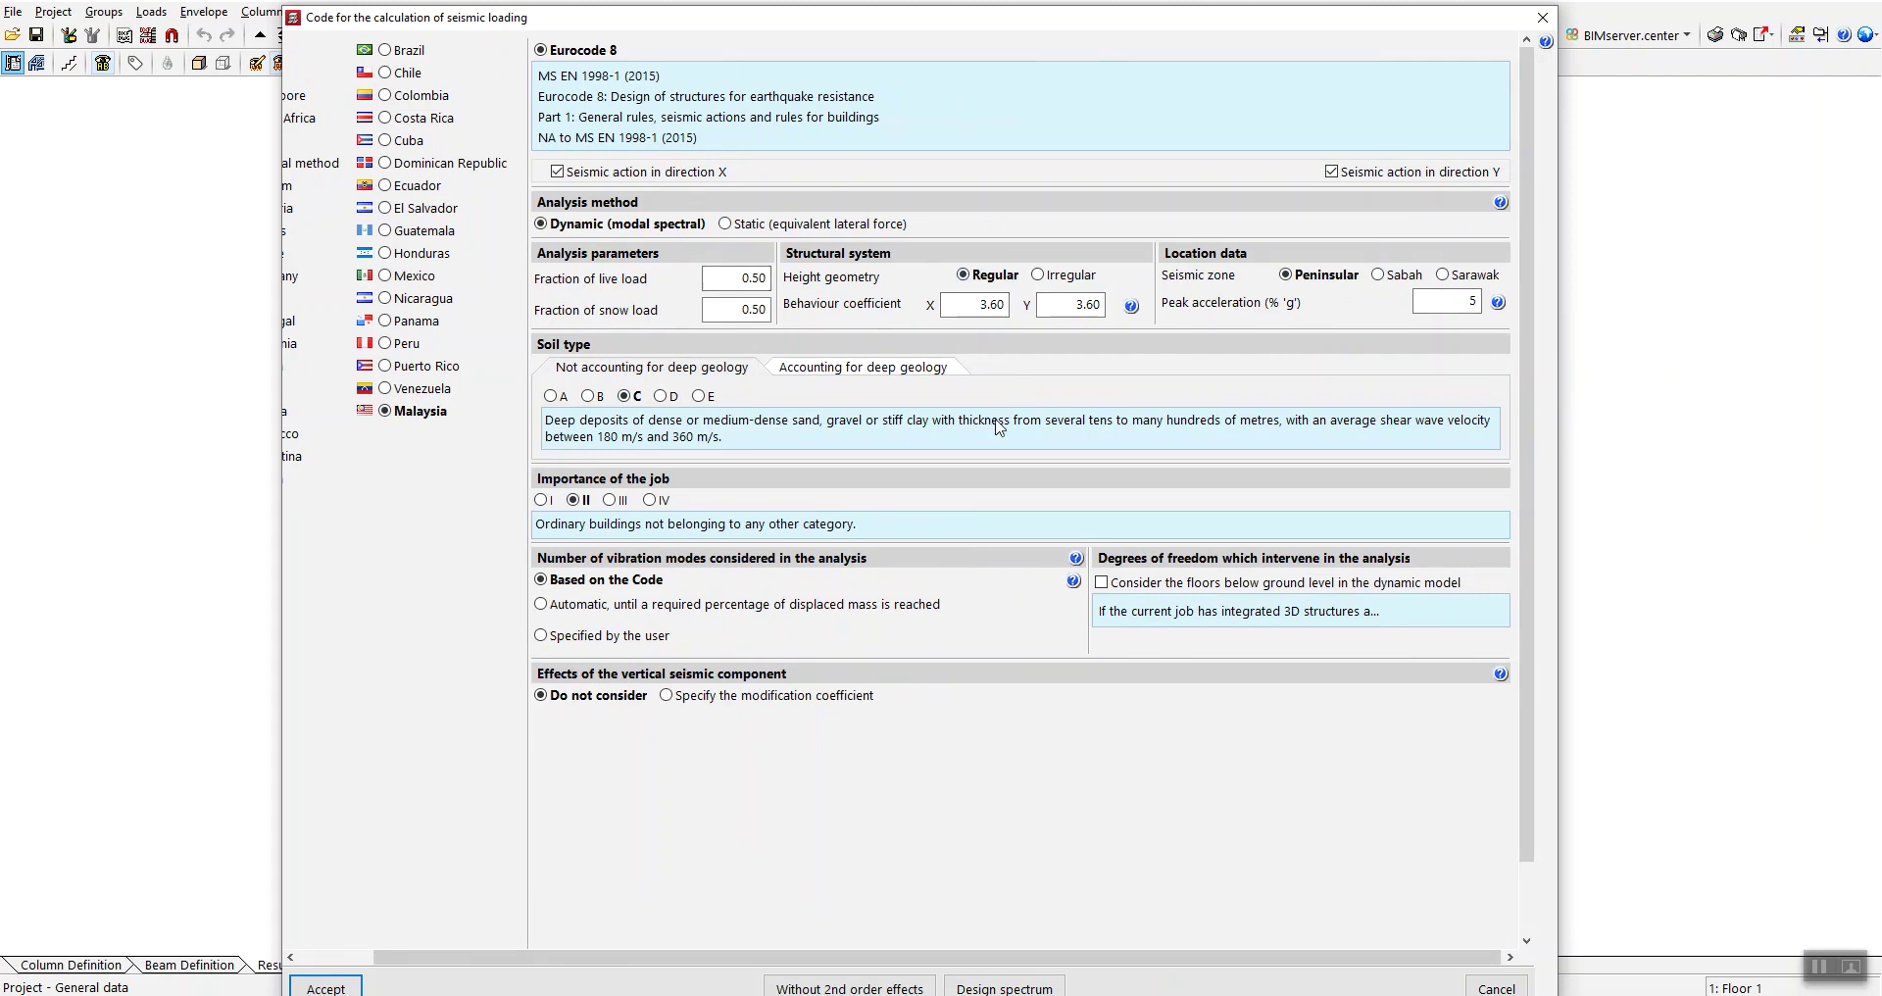
- Consult the behaviour coefficient tables for steel, concrete and composite structures in the seismic settings
click(1131, 305)
click(822, 330)
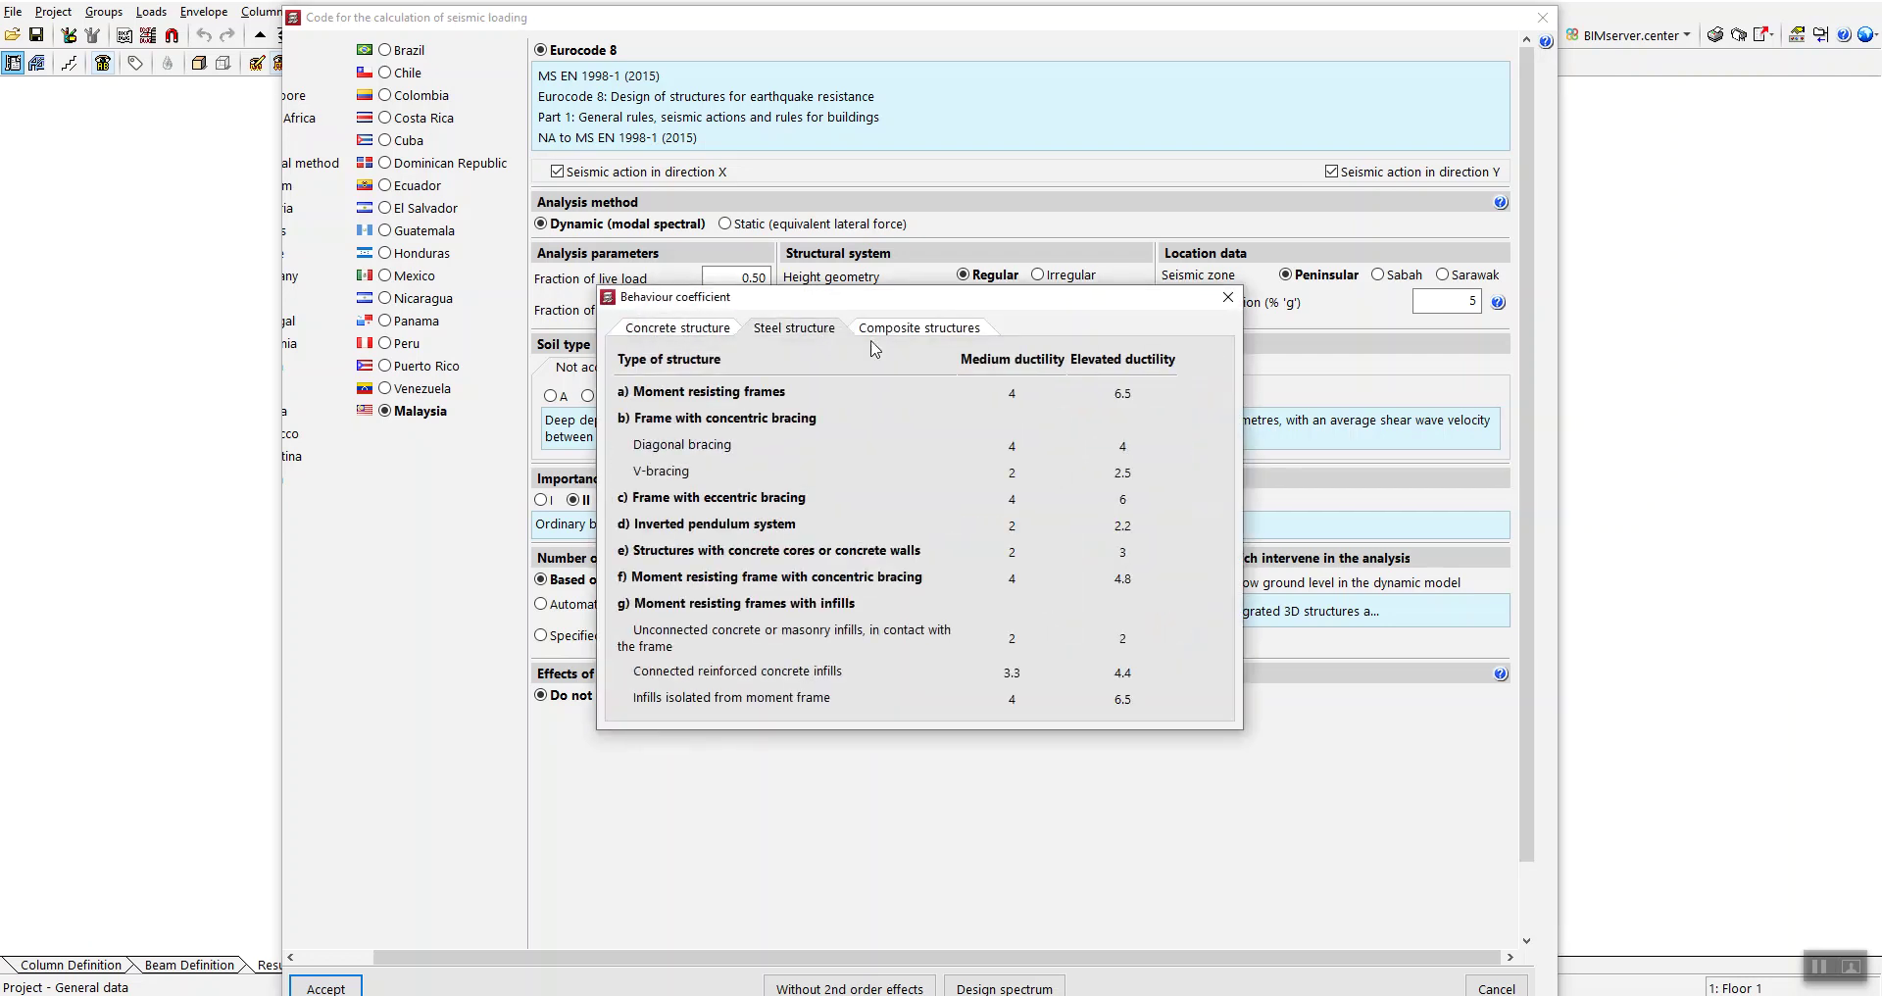
click(692, 338)
click(903, 327)
click(693, 336)
click(1227, 297)
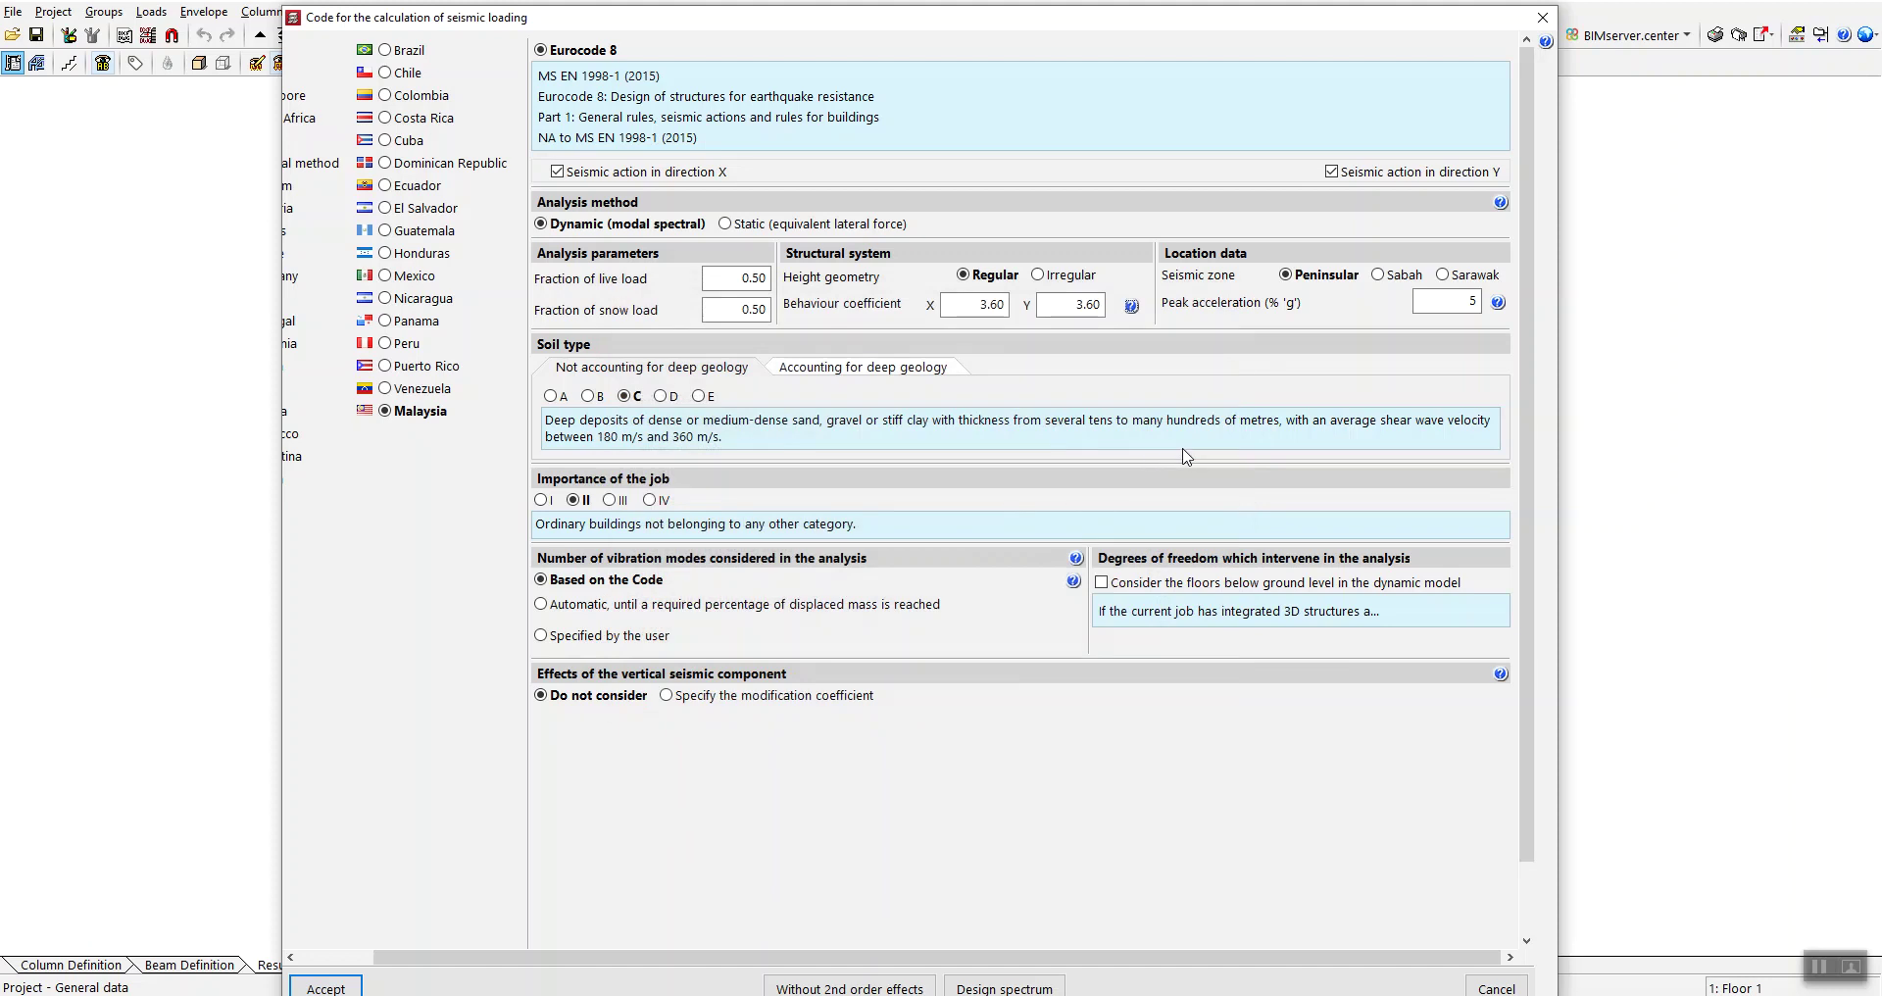
- Examine the peak acceleration maps for Peninsular, Sabah and Sarawak, and consult the help on vertical seismic component effects
click(1498, 302)
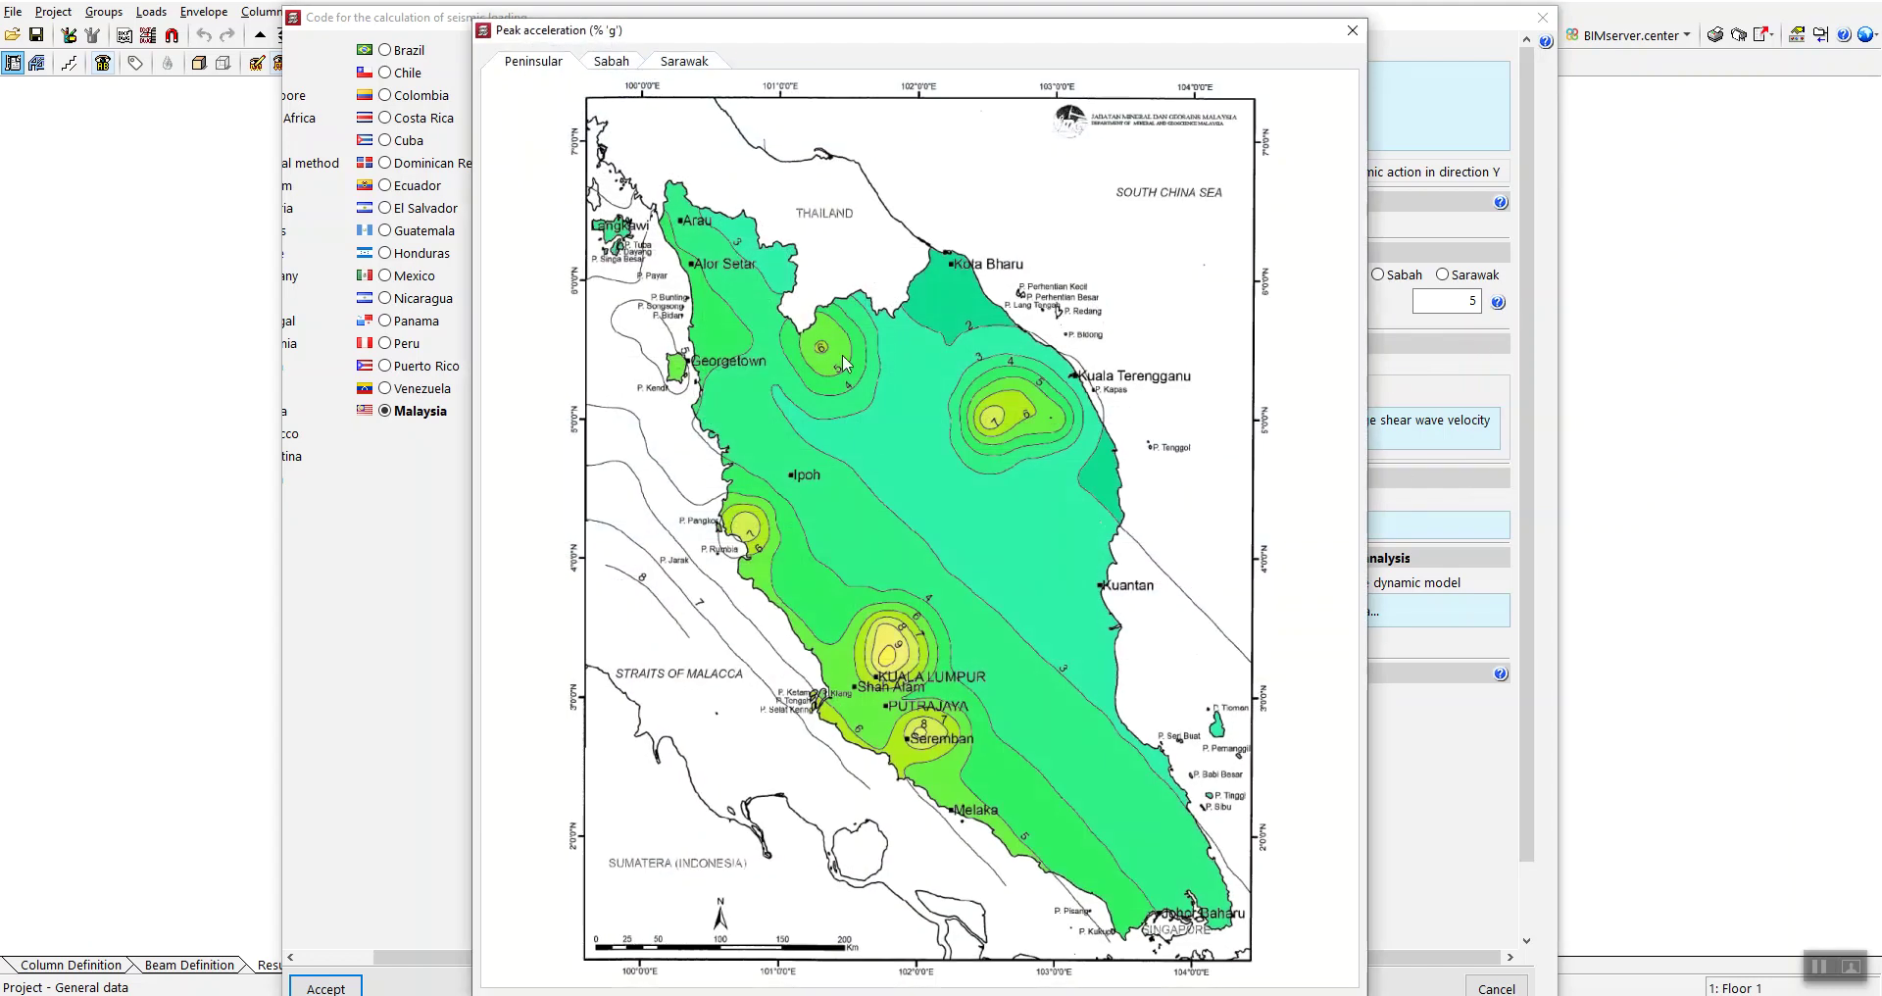
click(601, 68)
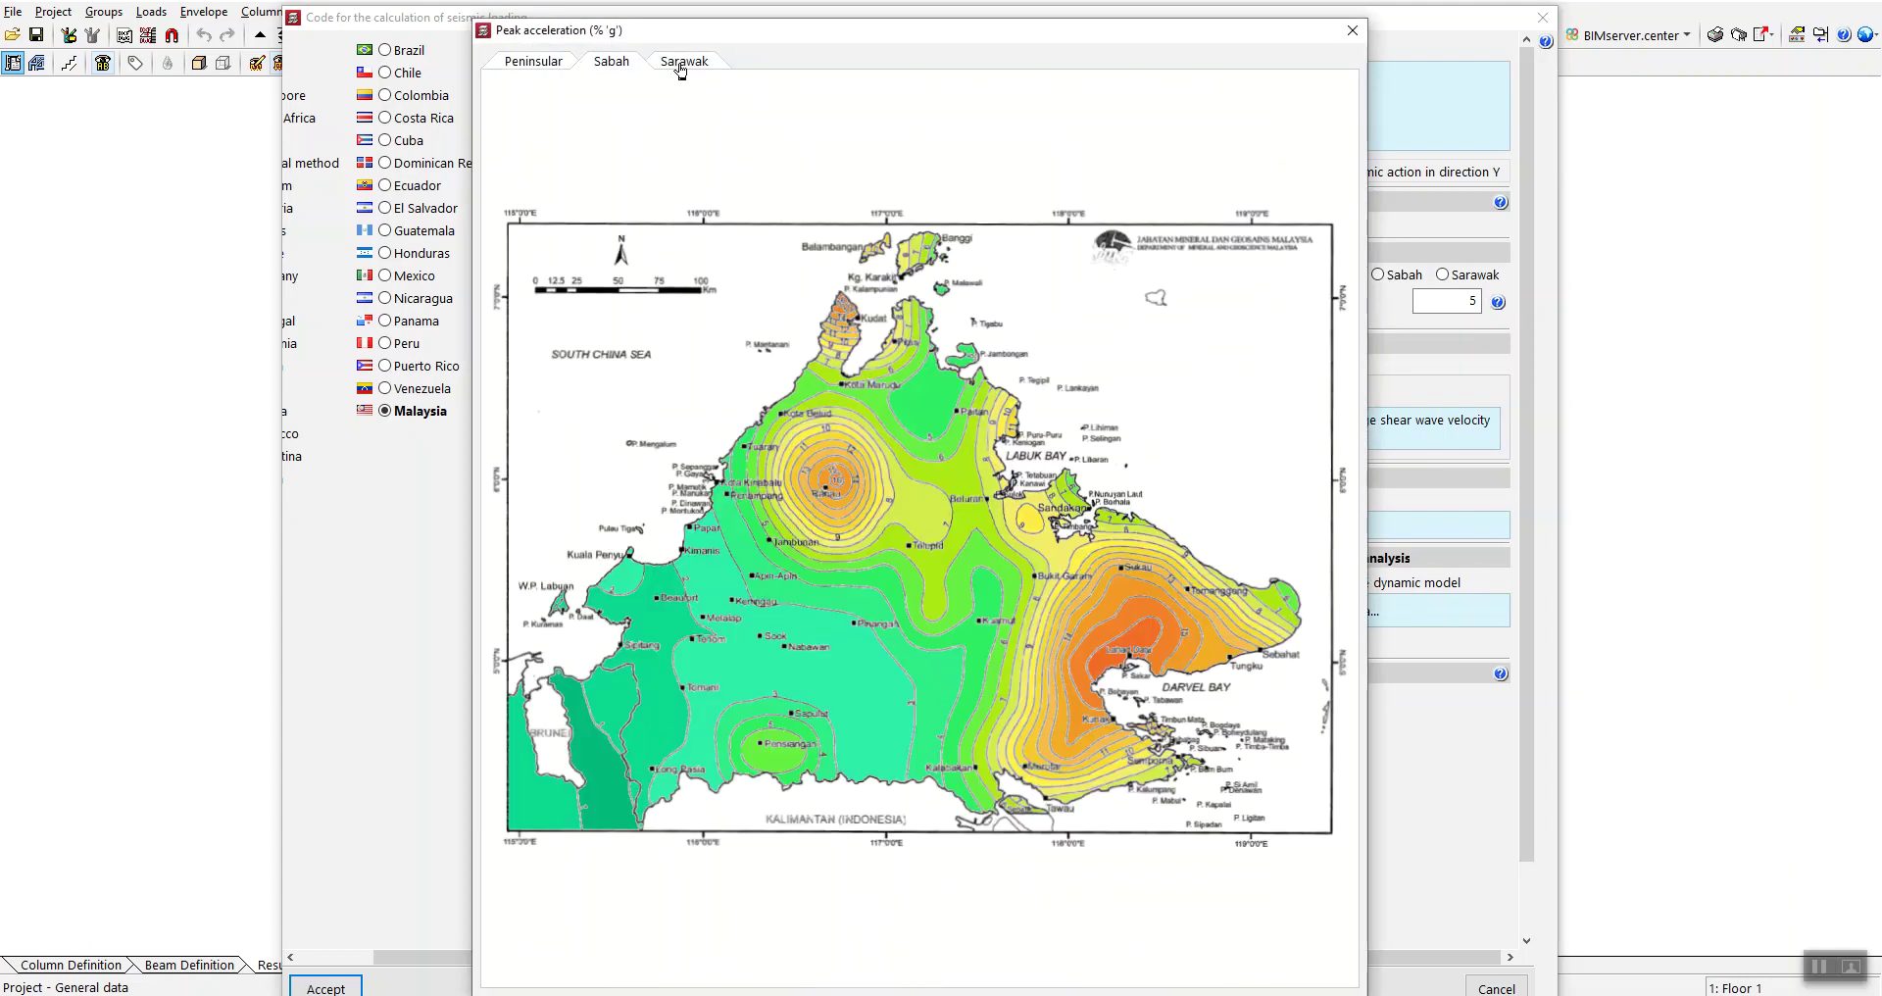
click(682, 65)
click(1352, 31)
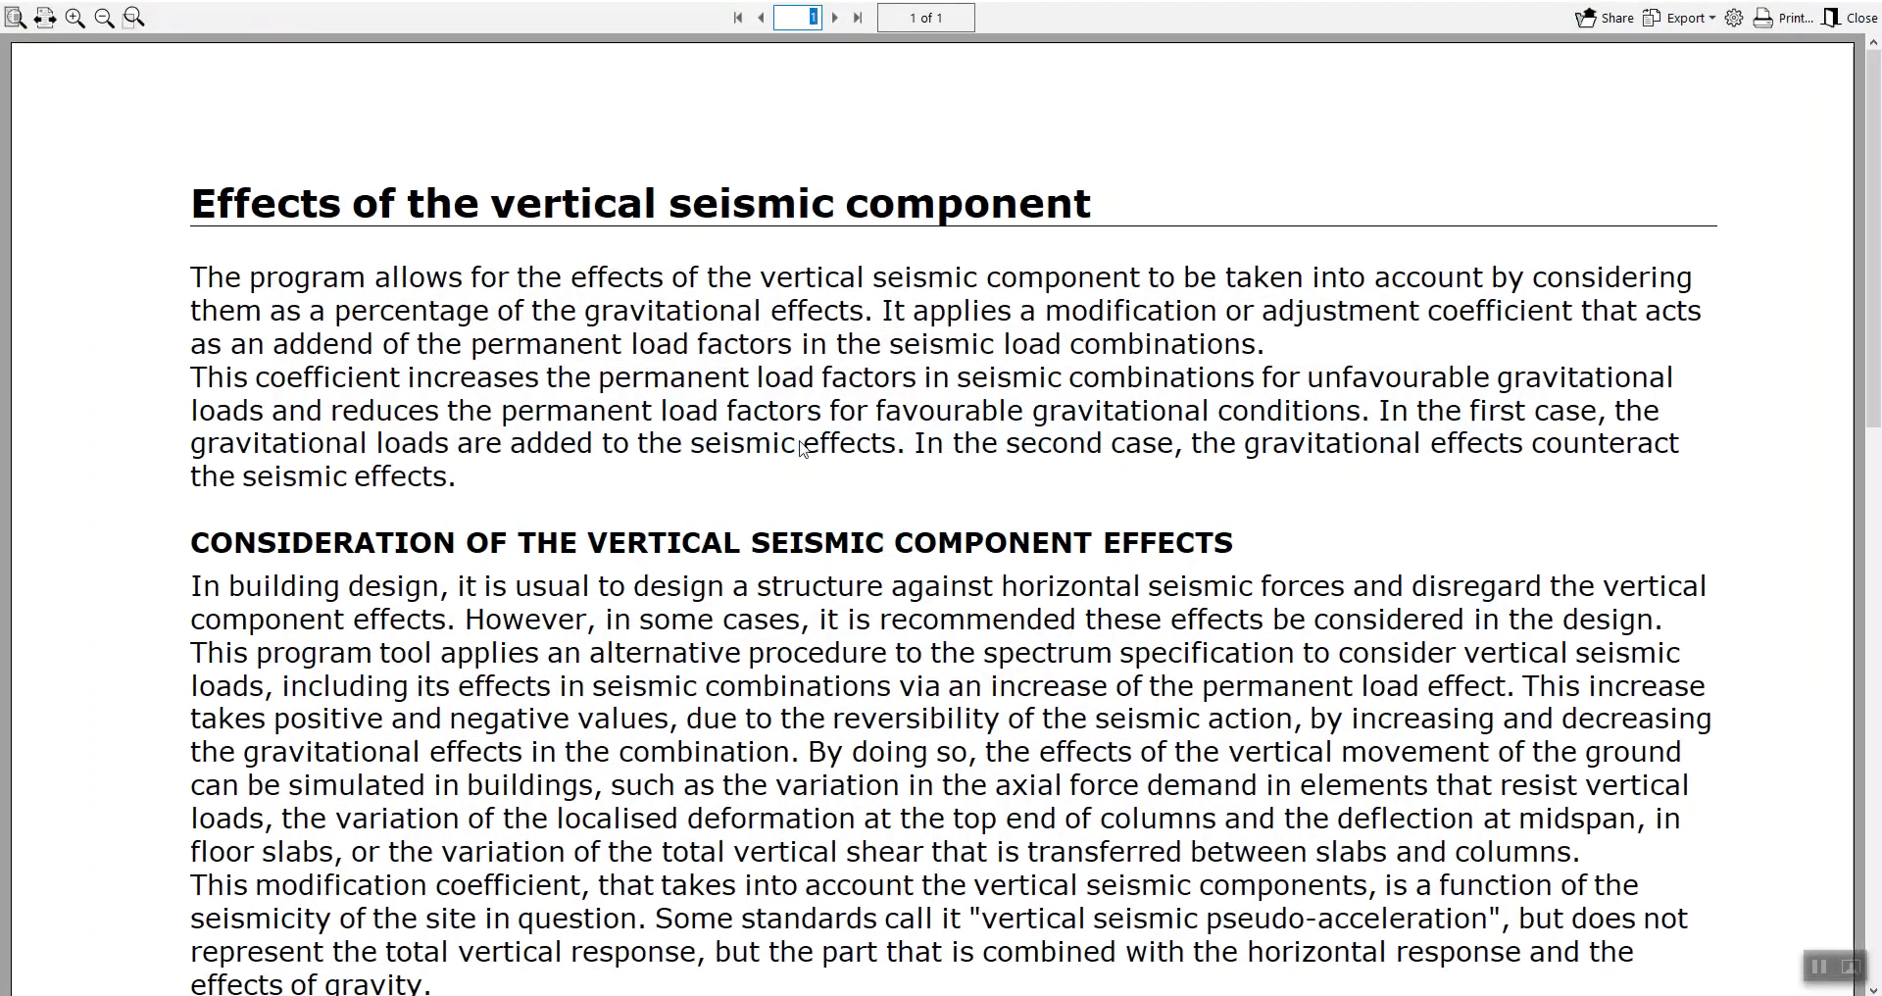
click(1847, 17)
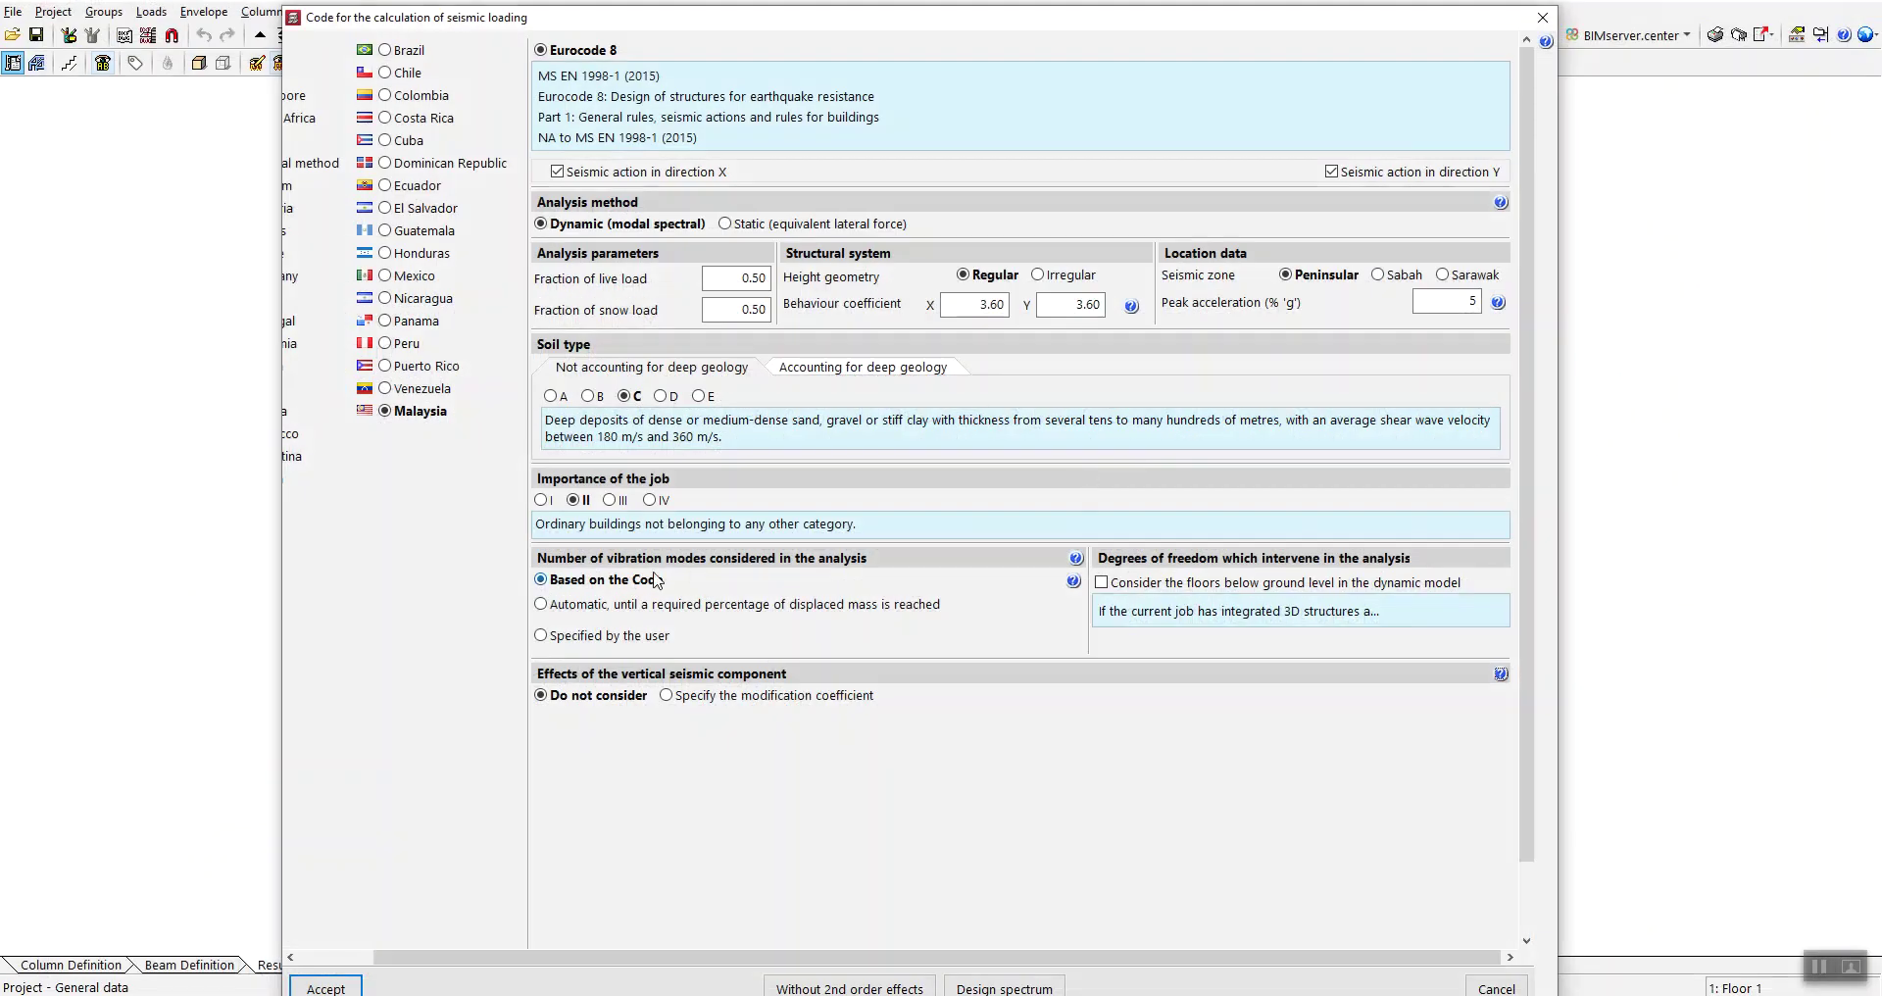
- Check the second order effects and design spectrum for seismic loading, and close the seismic code settings without accepting them
drag(1216, 22, 1245, 0)
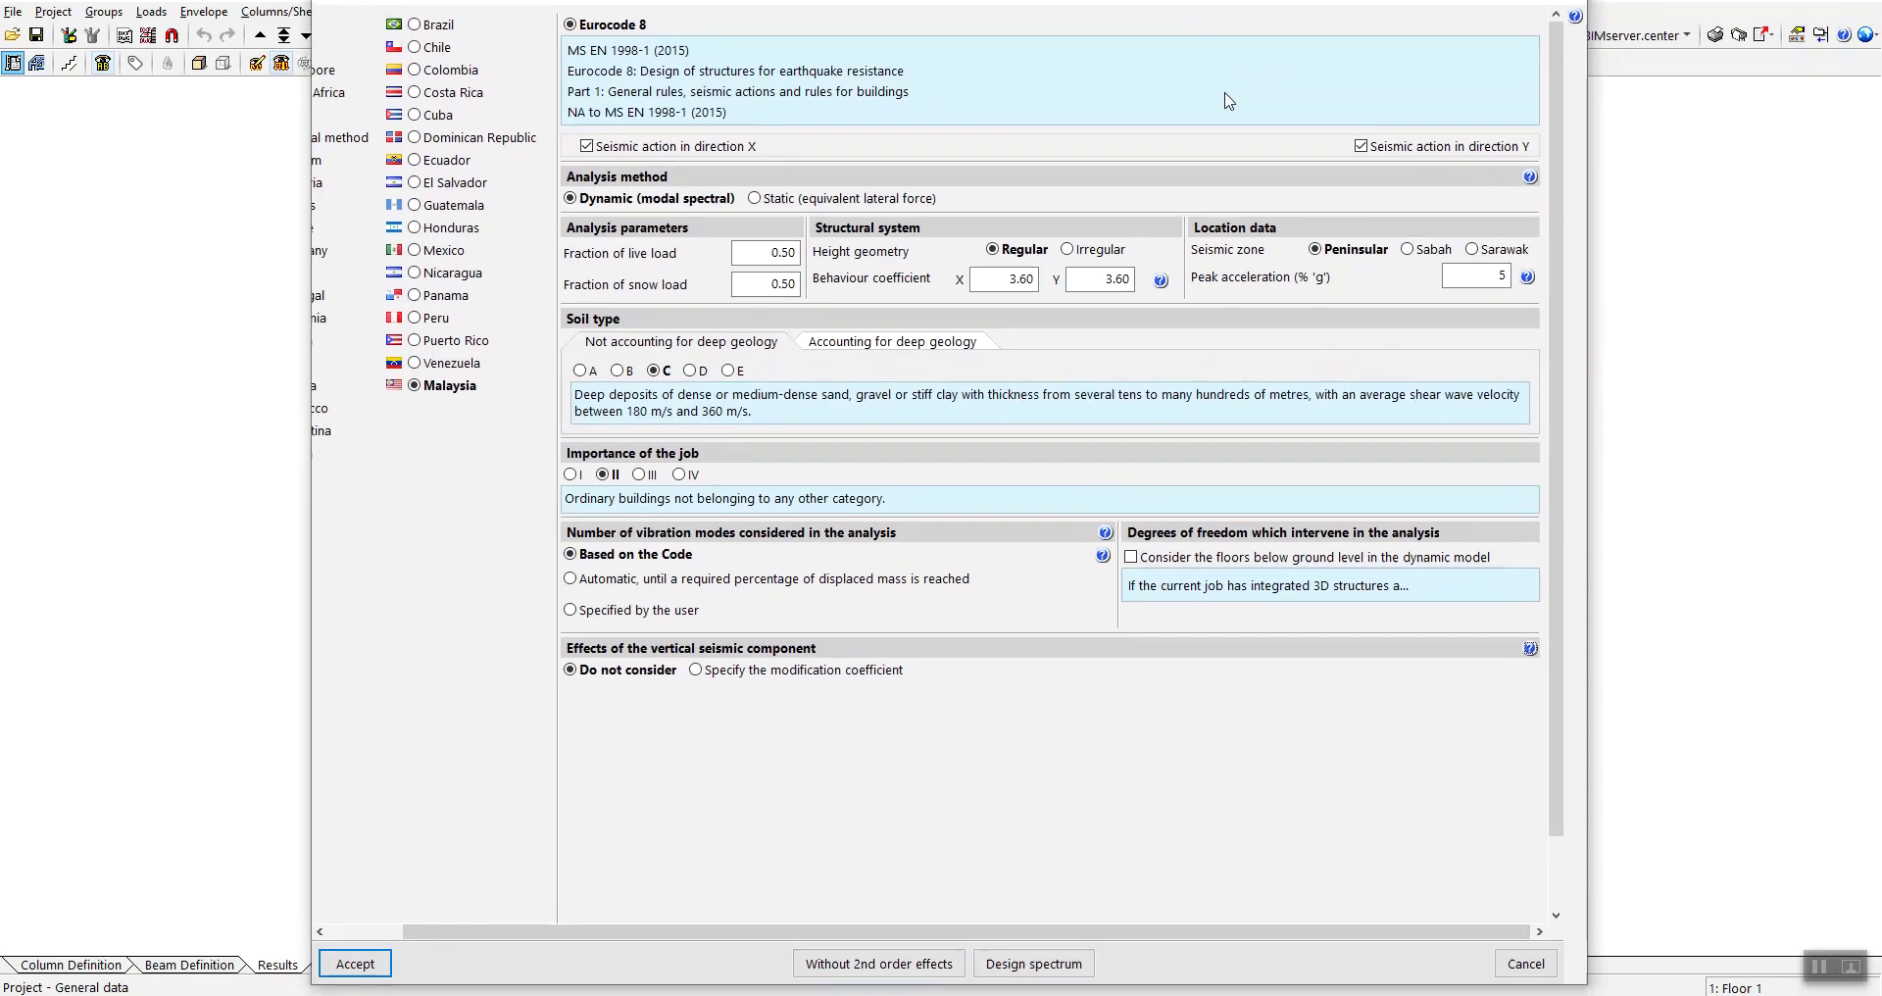
click(885, 969)
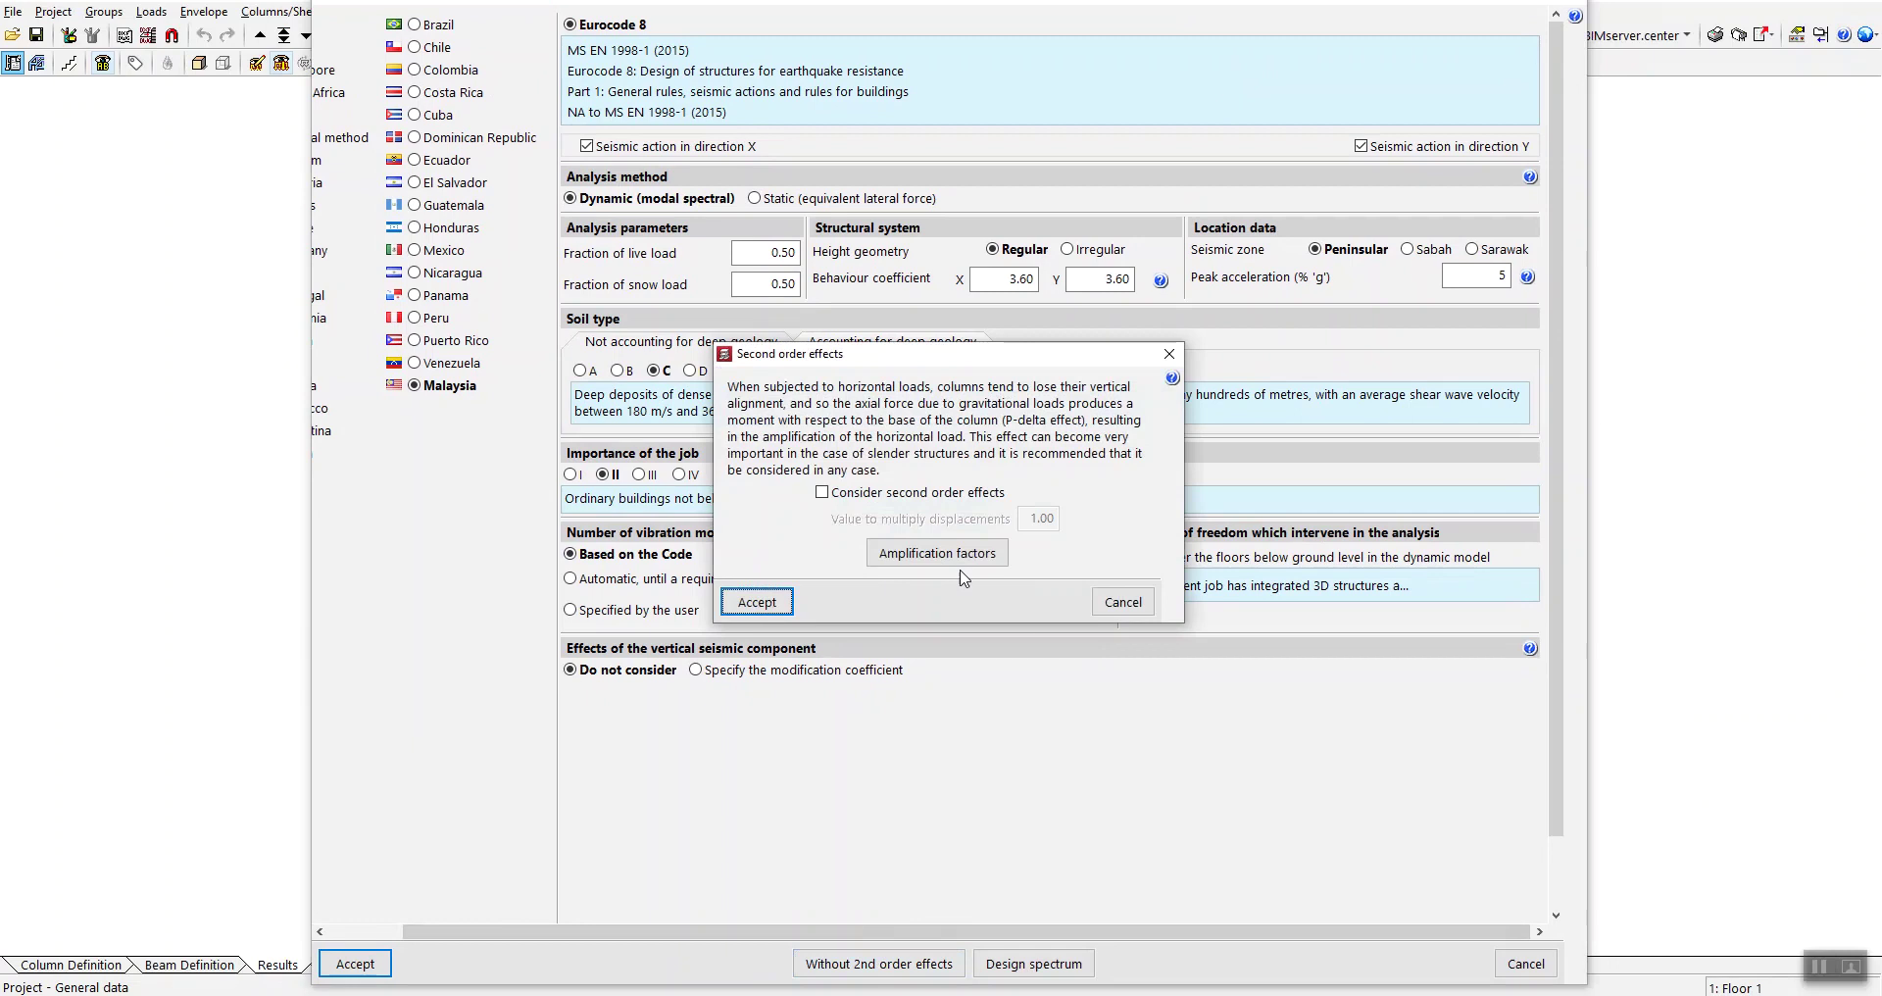
click(1168, 354)
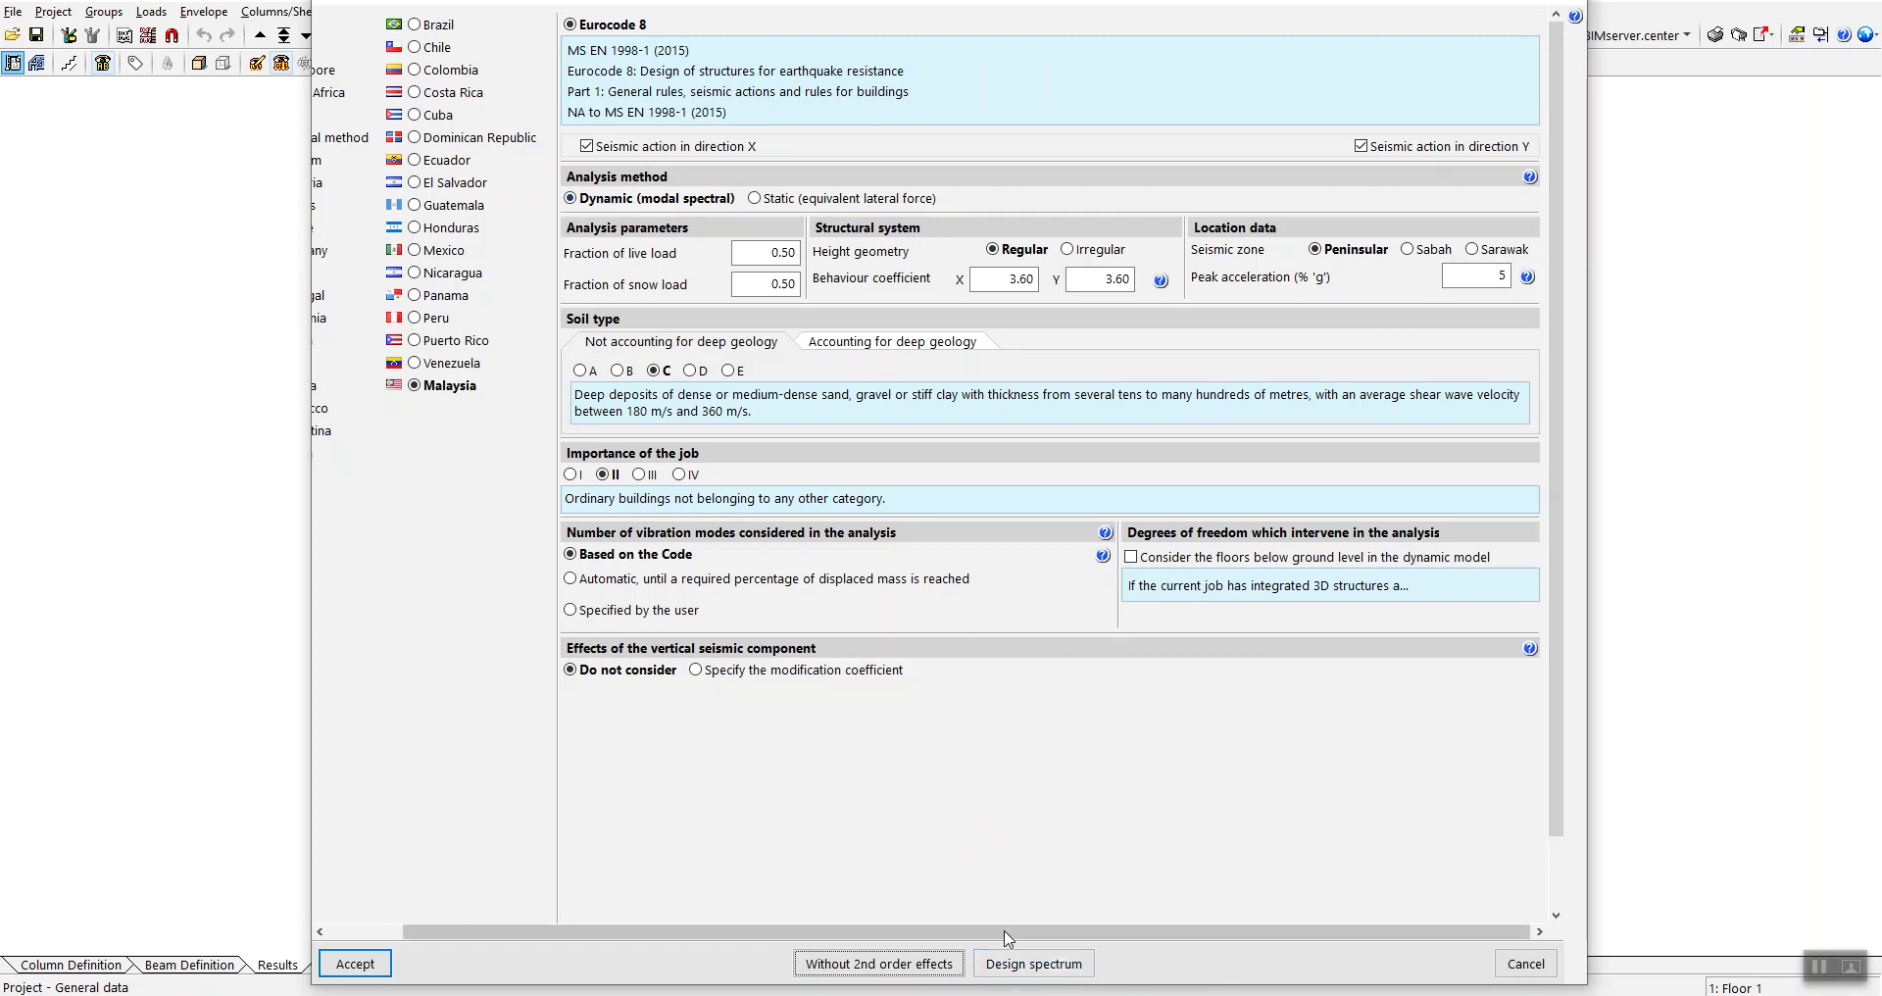
click(1026, 966)
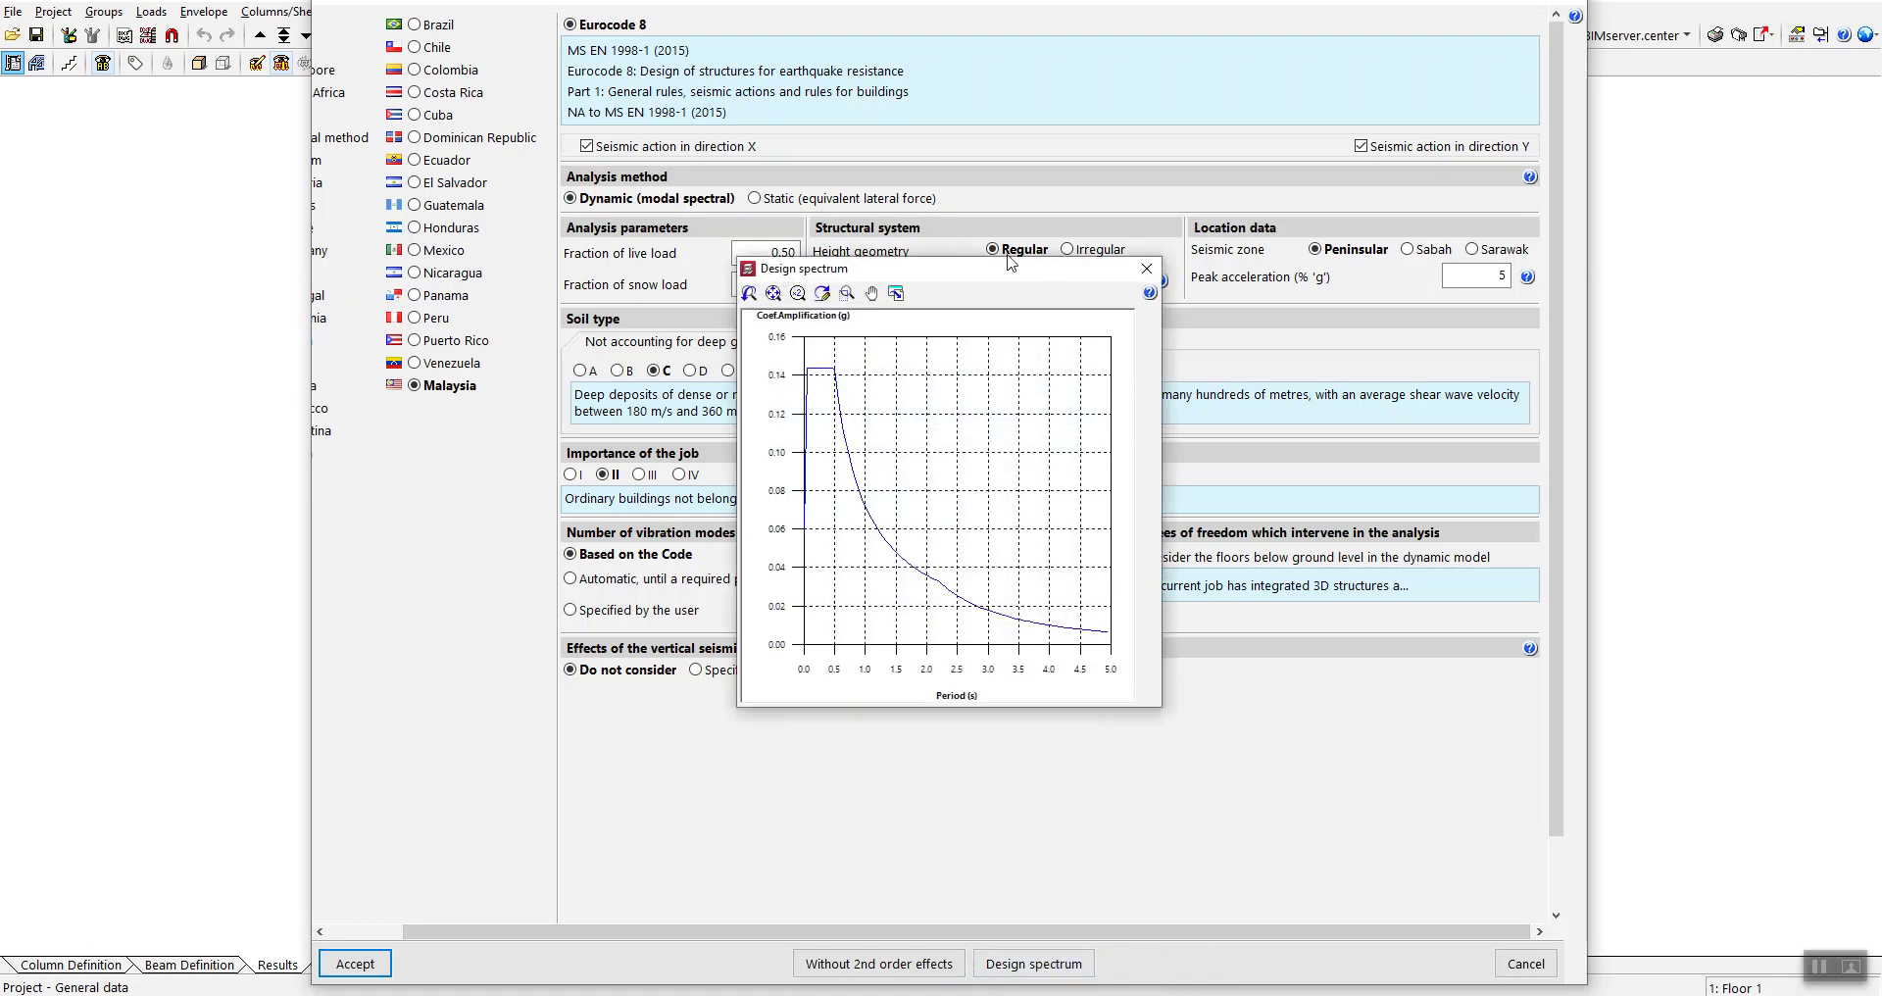
drag(995, 275, 1182, 432)
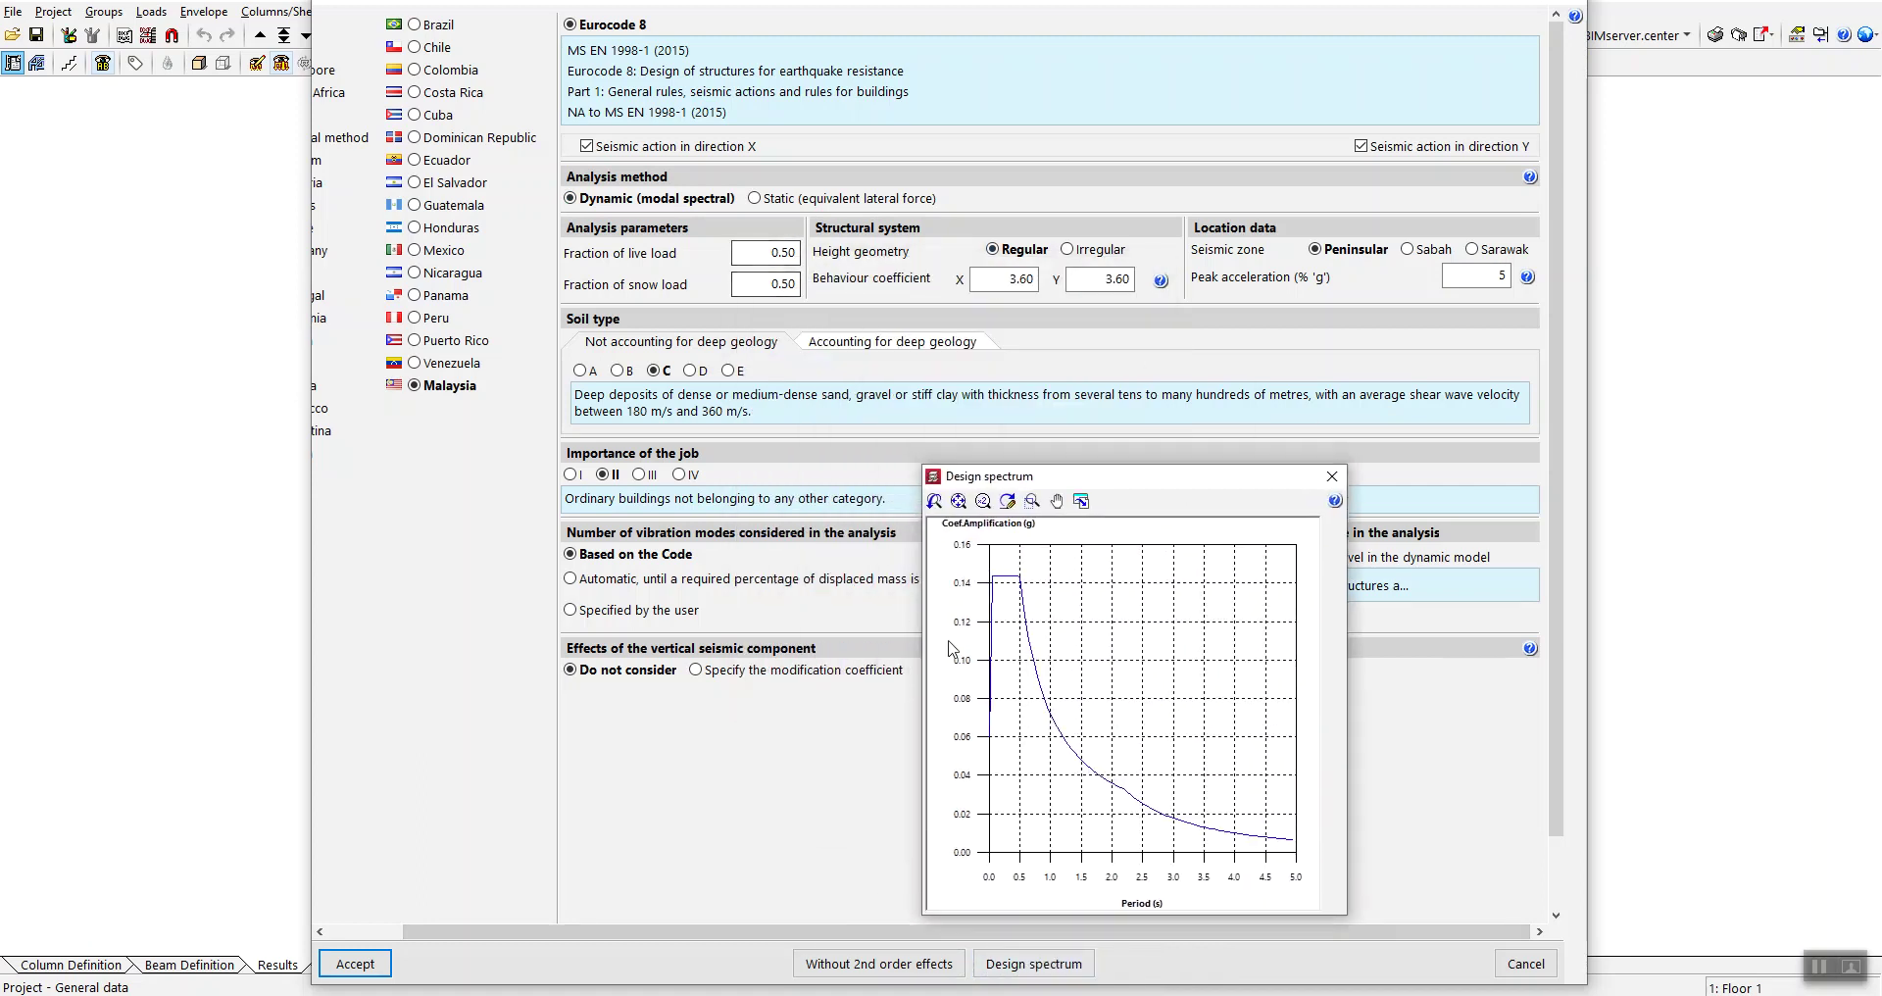
click(1331, 477)
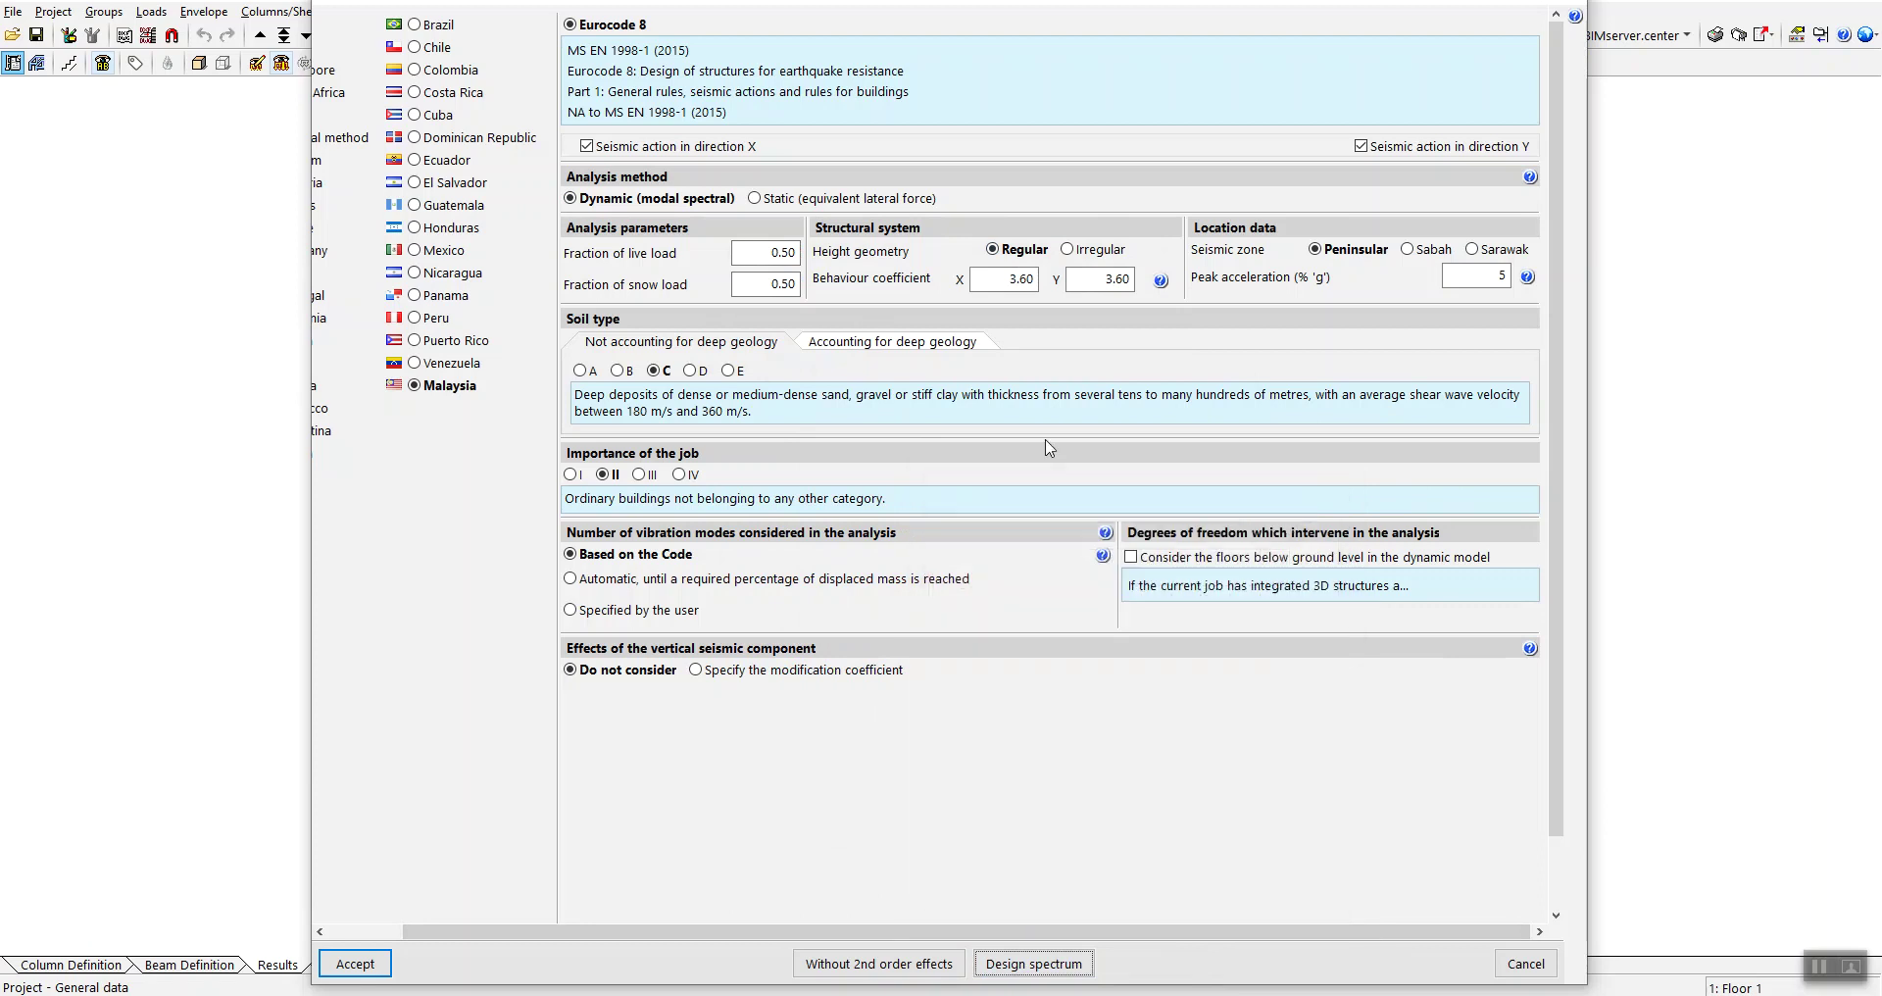
click(1526, 964)
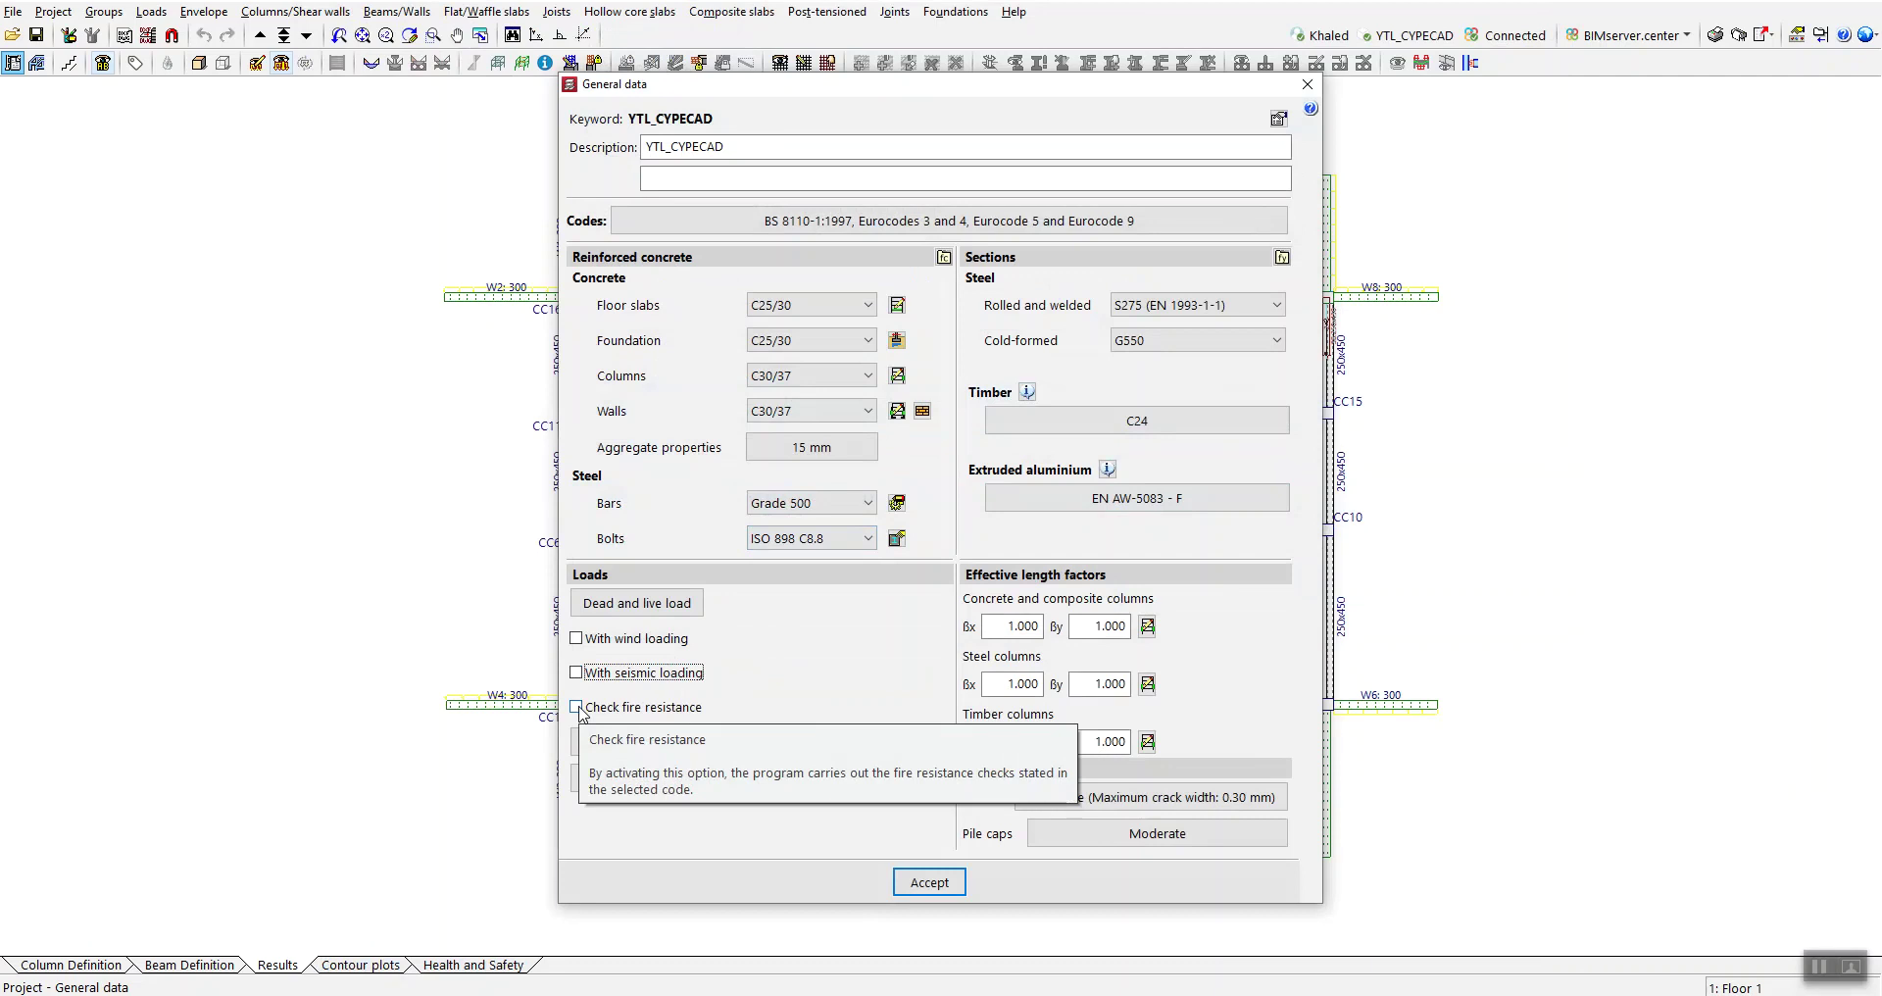
- Examine the fire resistance check data for each floor group with the metallic elements' critical temperature option off and on, and cancel it
click(577, 708)
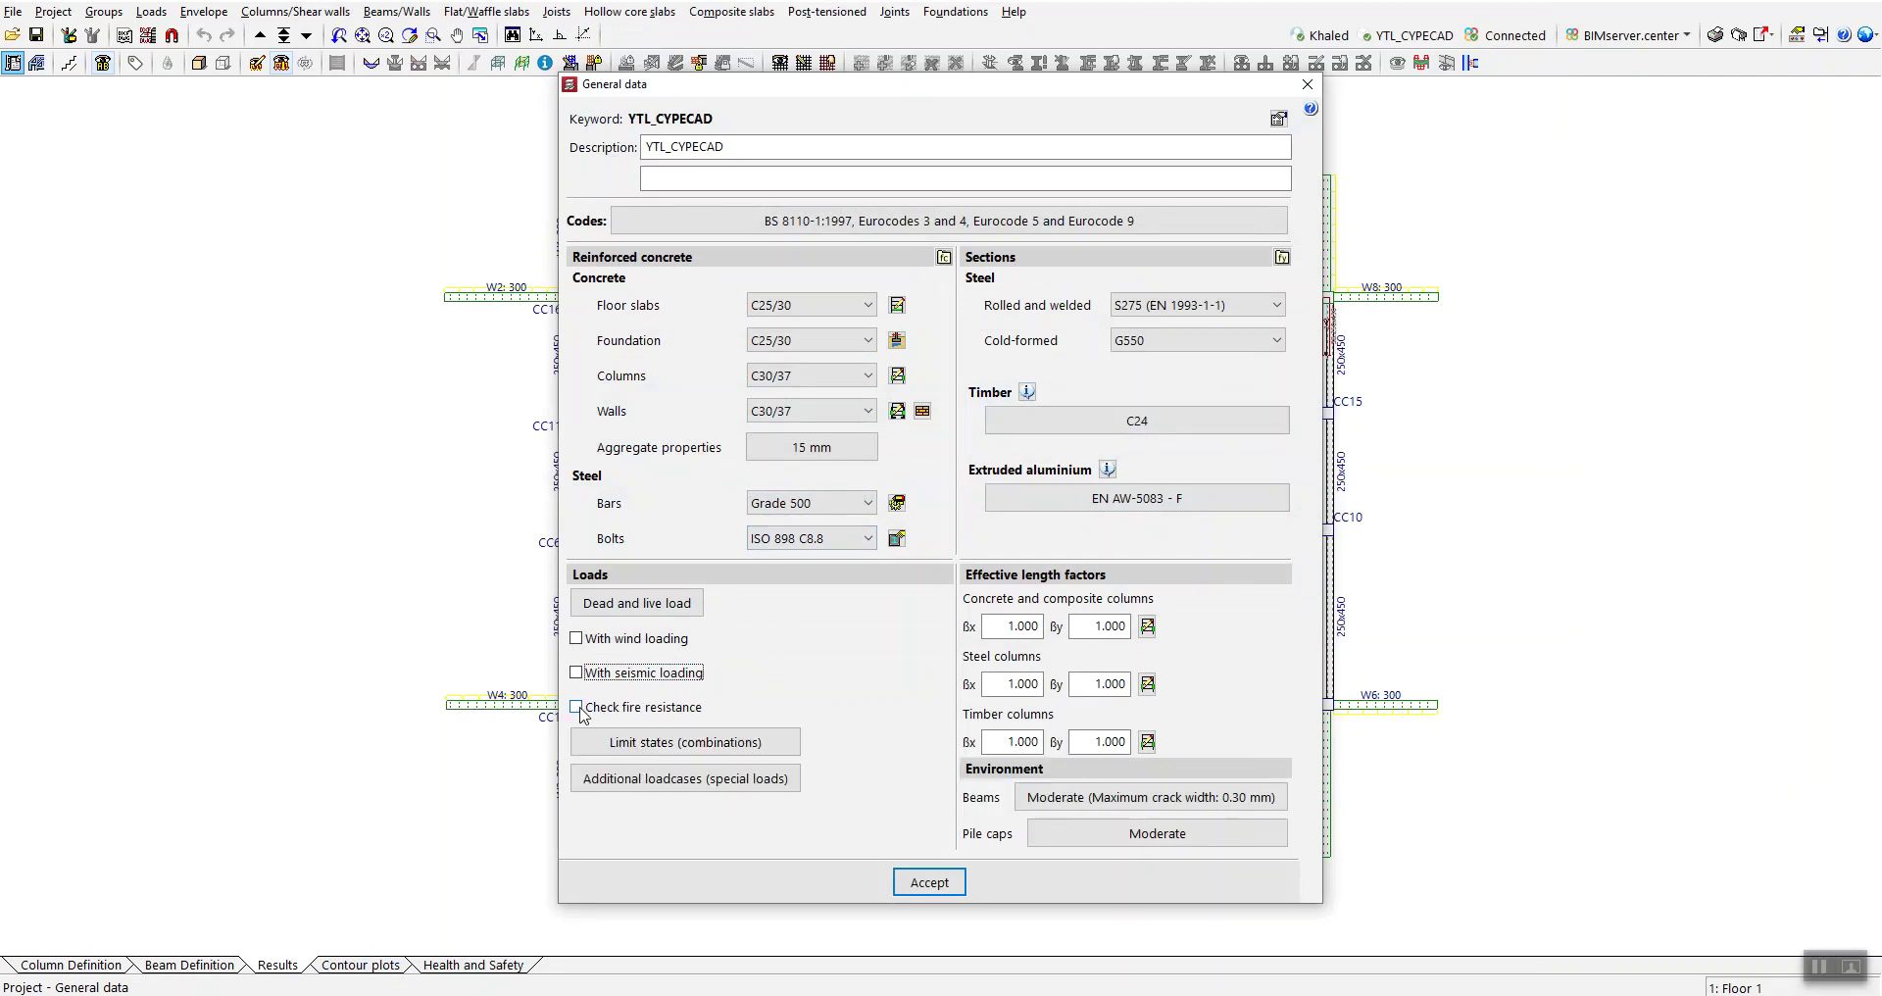
click(416, 282)
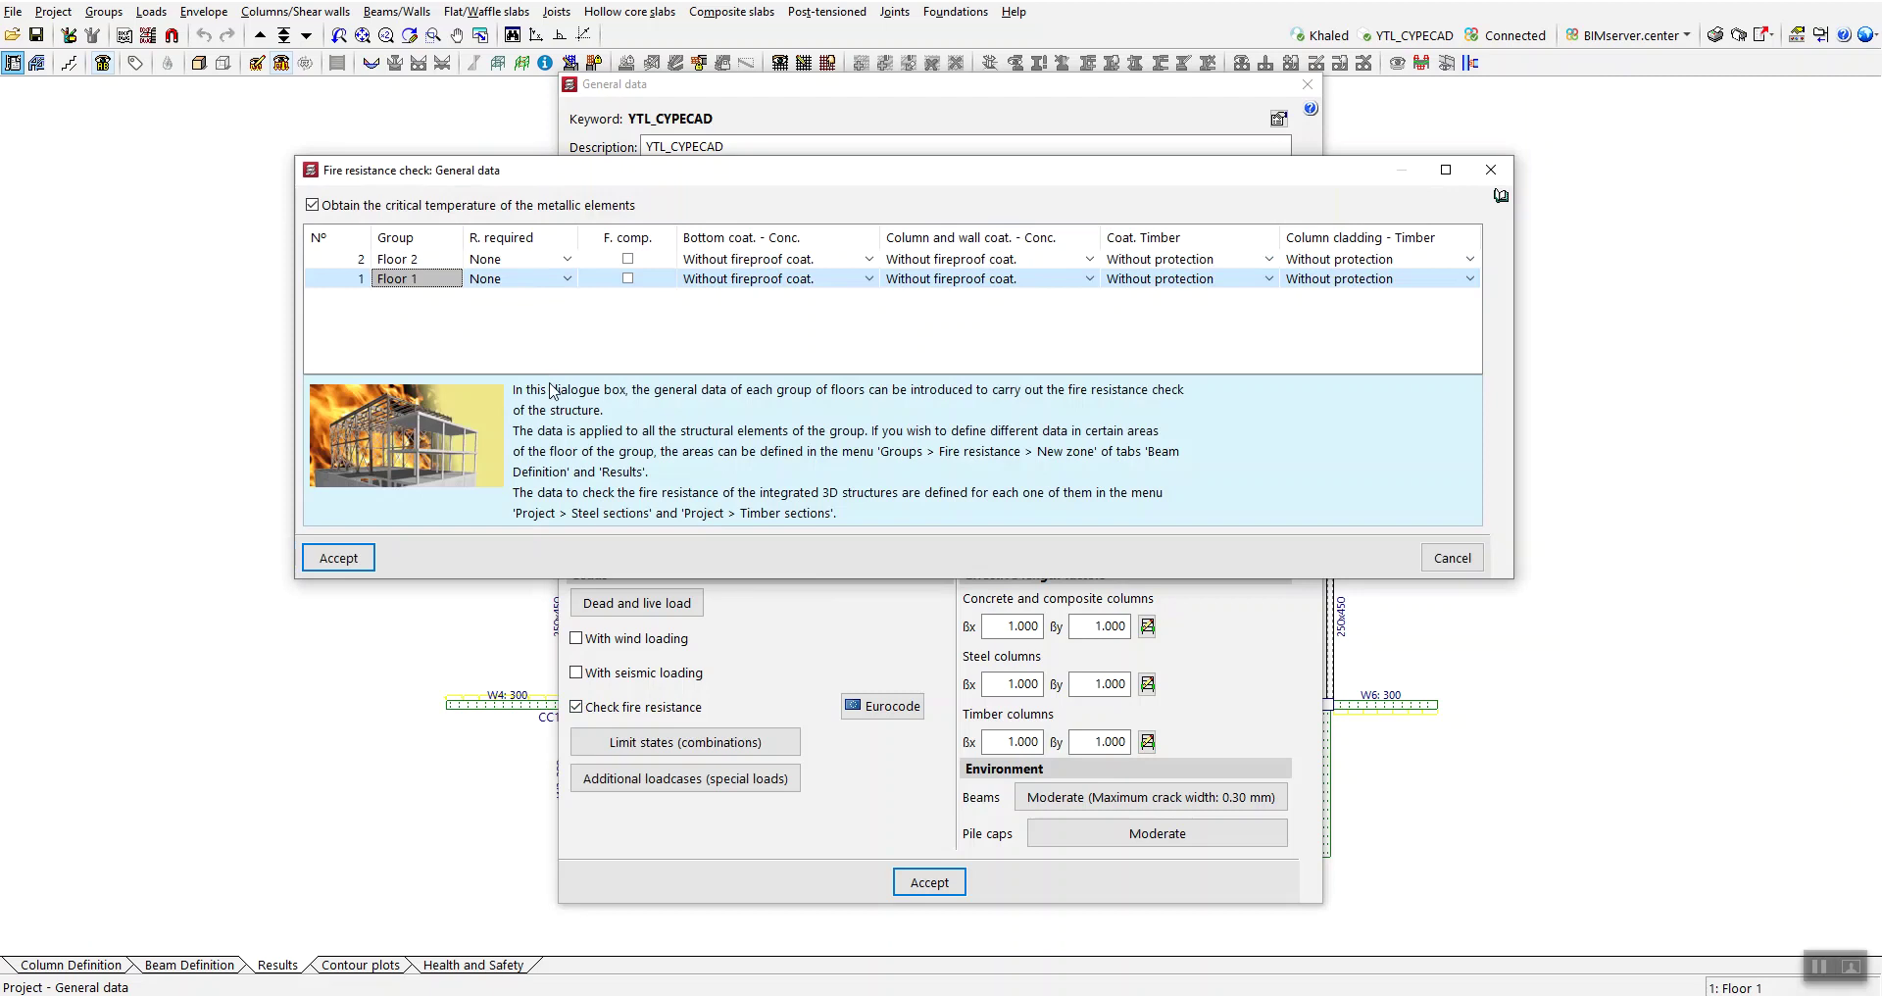
mouse_move(772, 176)
mouse_down()
mouse_move(909, 198)
mouse_move(792, 191)
mouse_up()
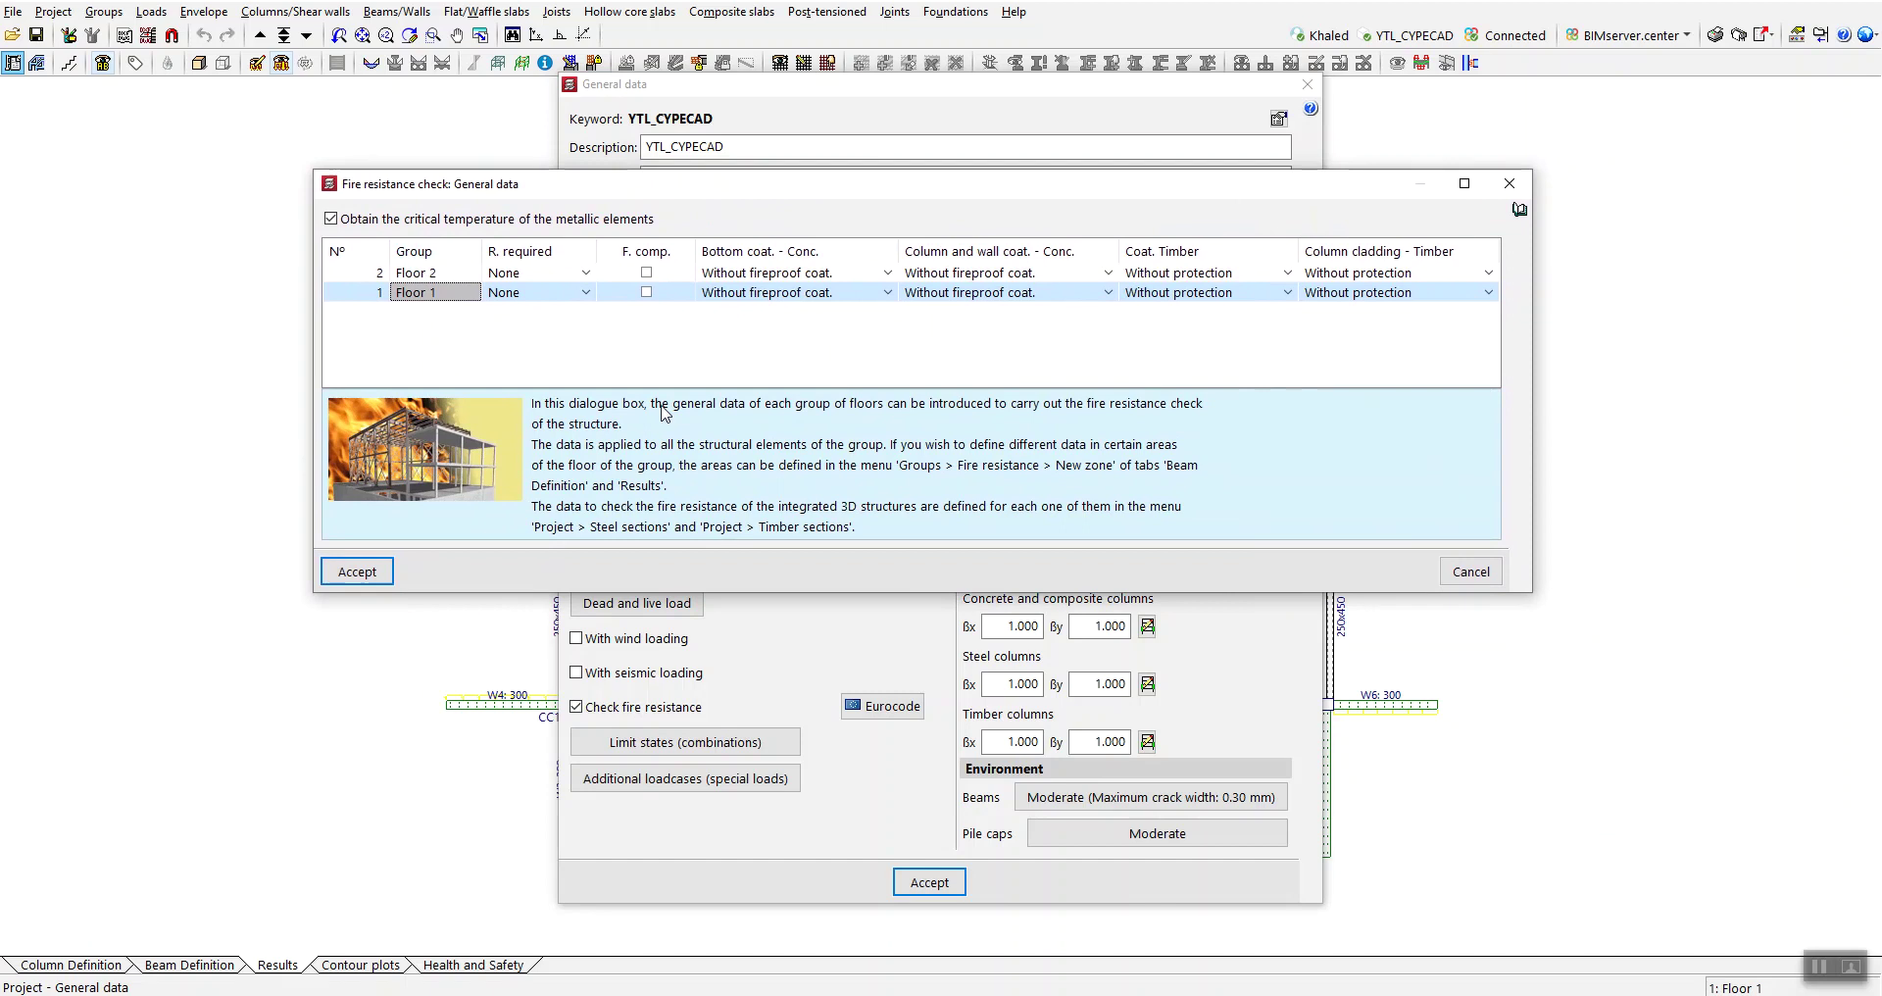
click(332, 219)
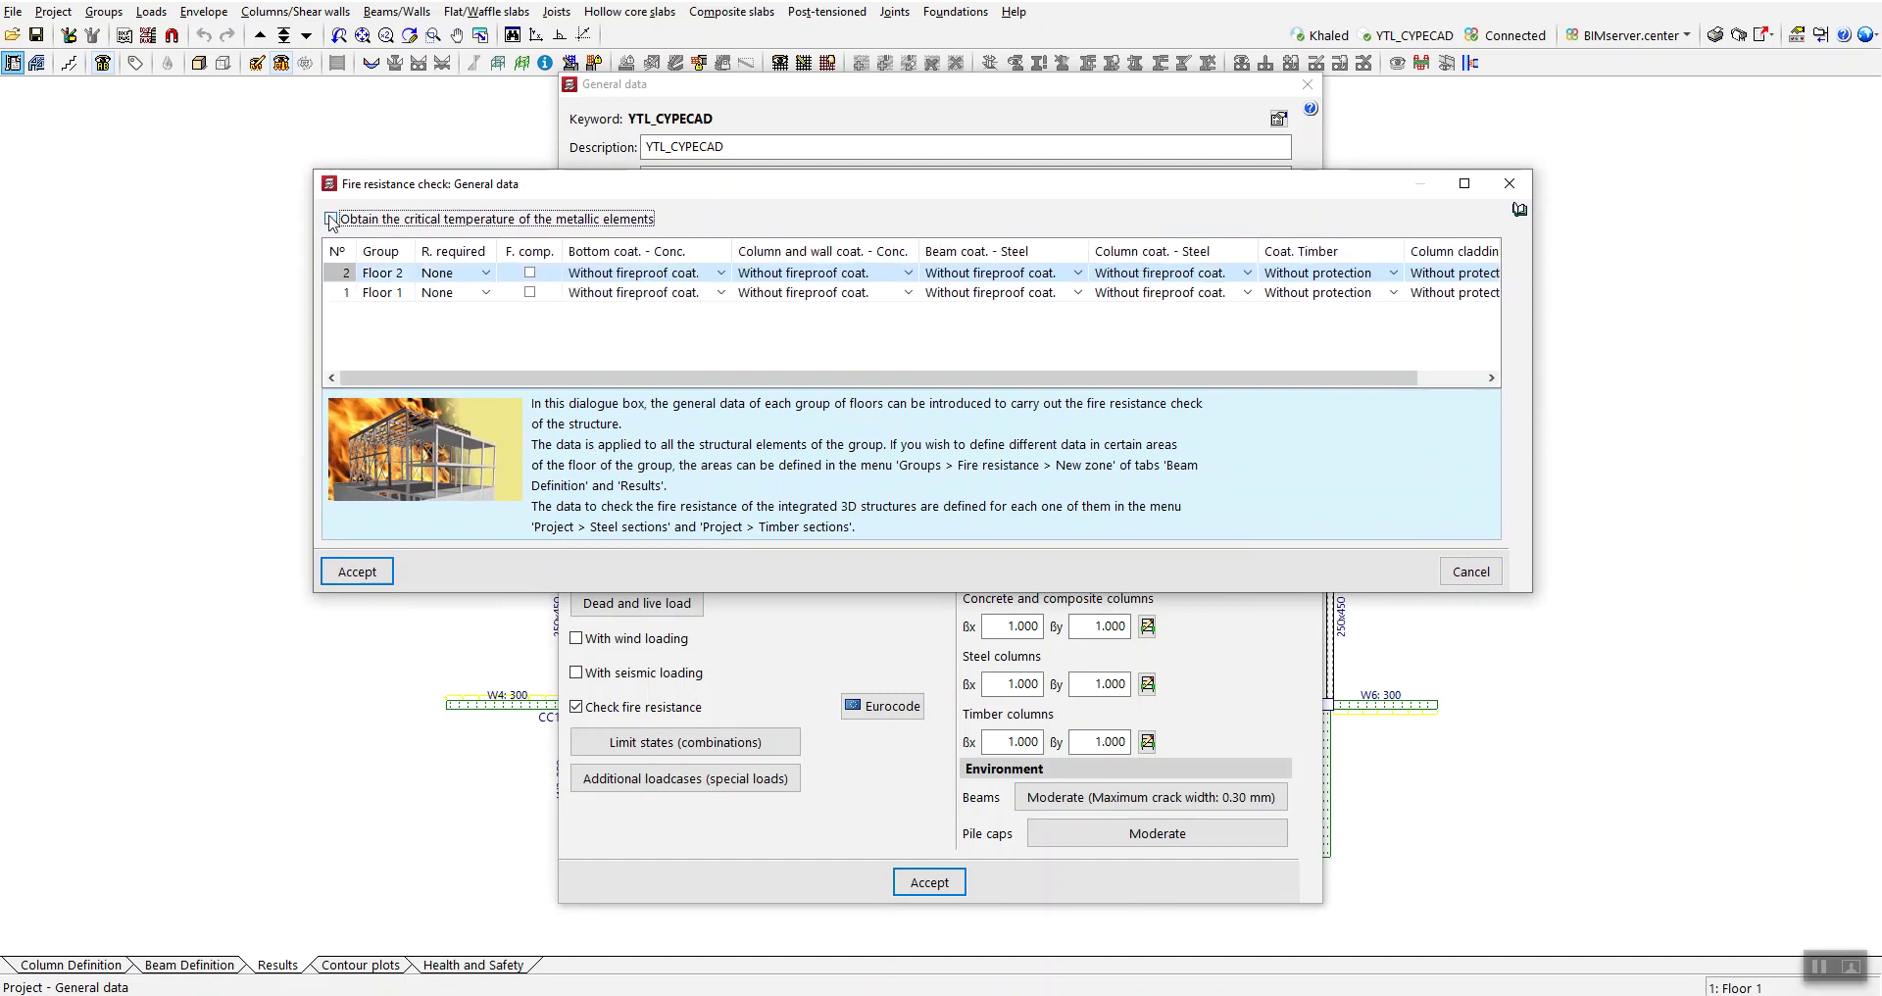
click(332, 218)
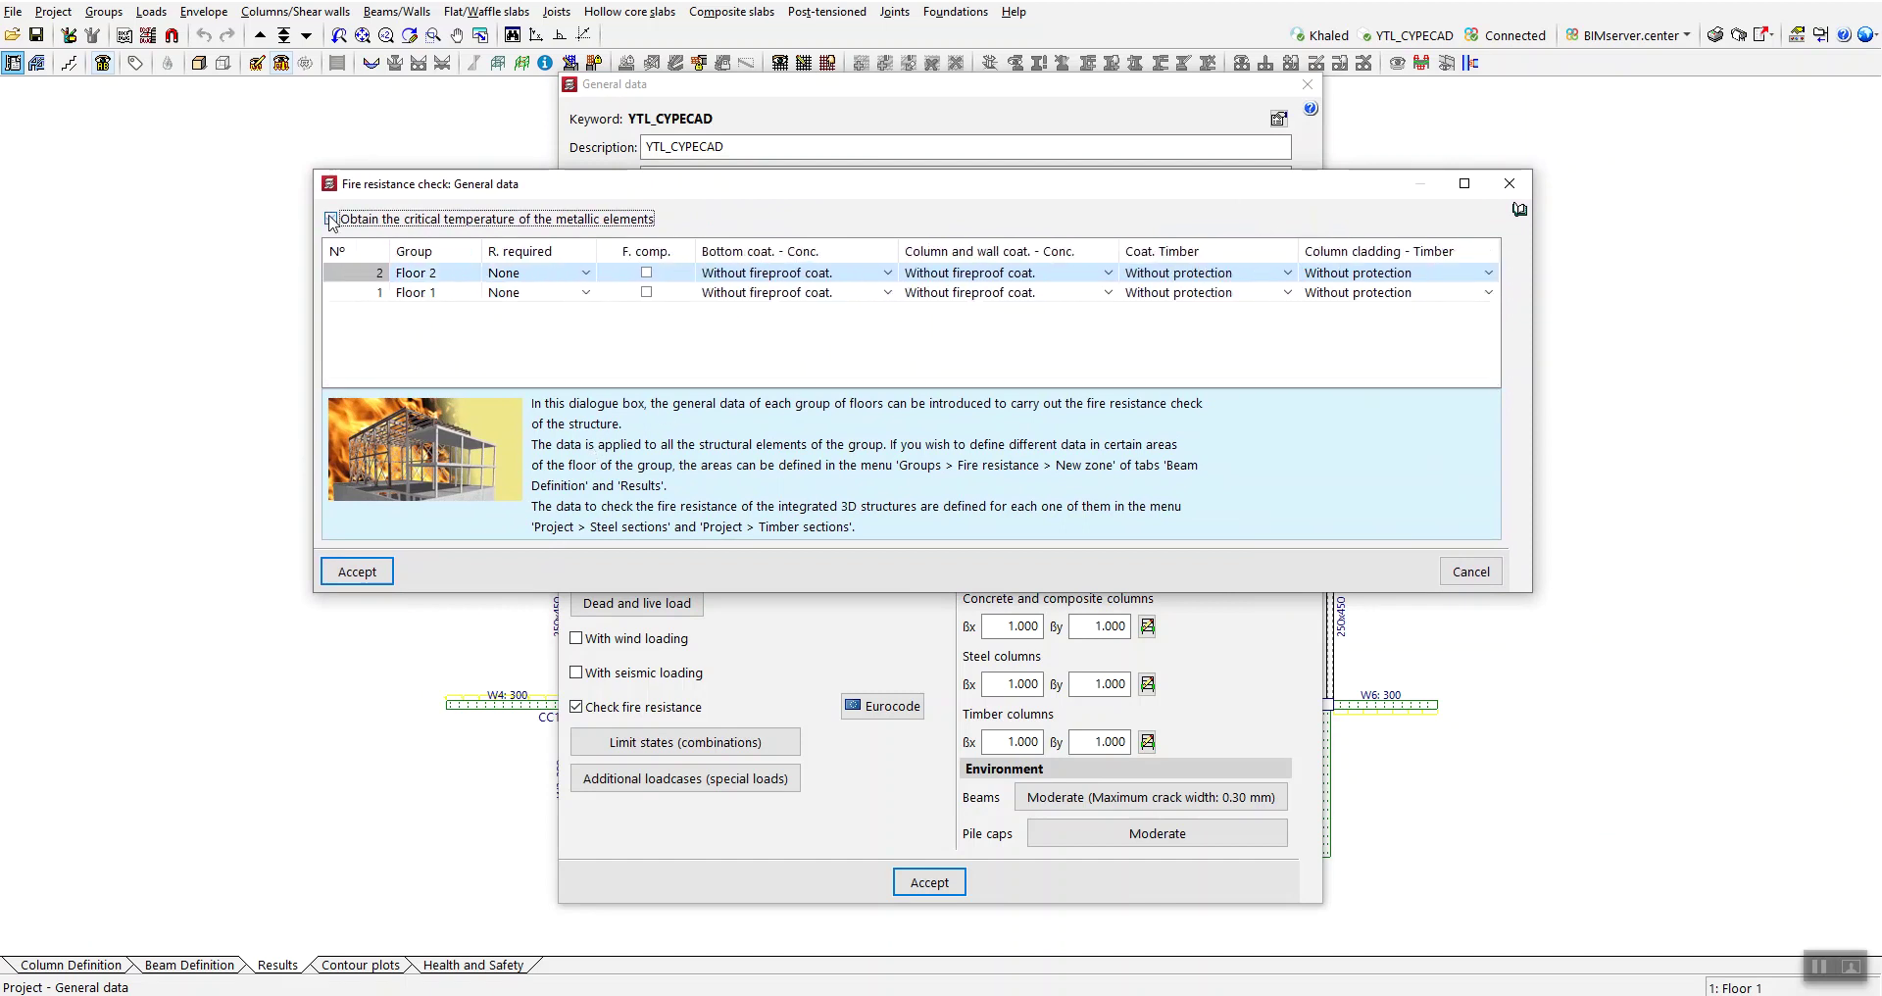
click(1470, 570)
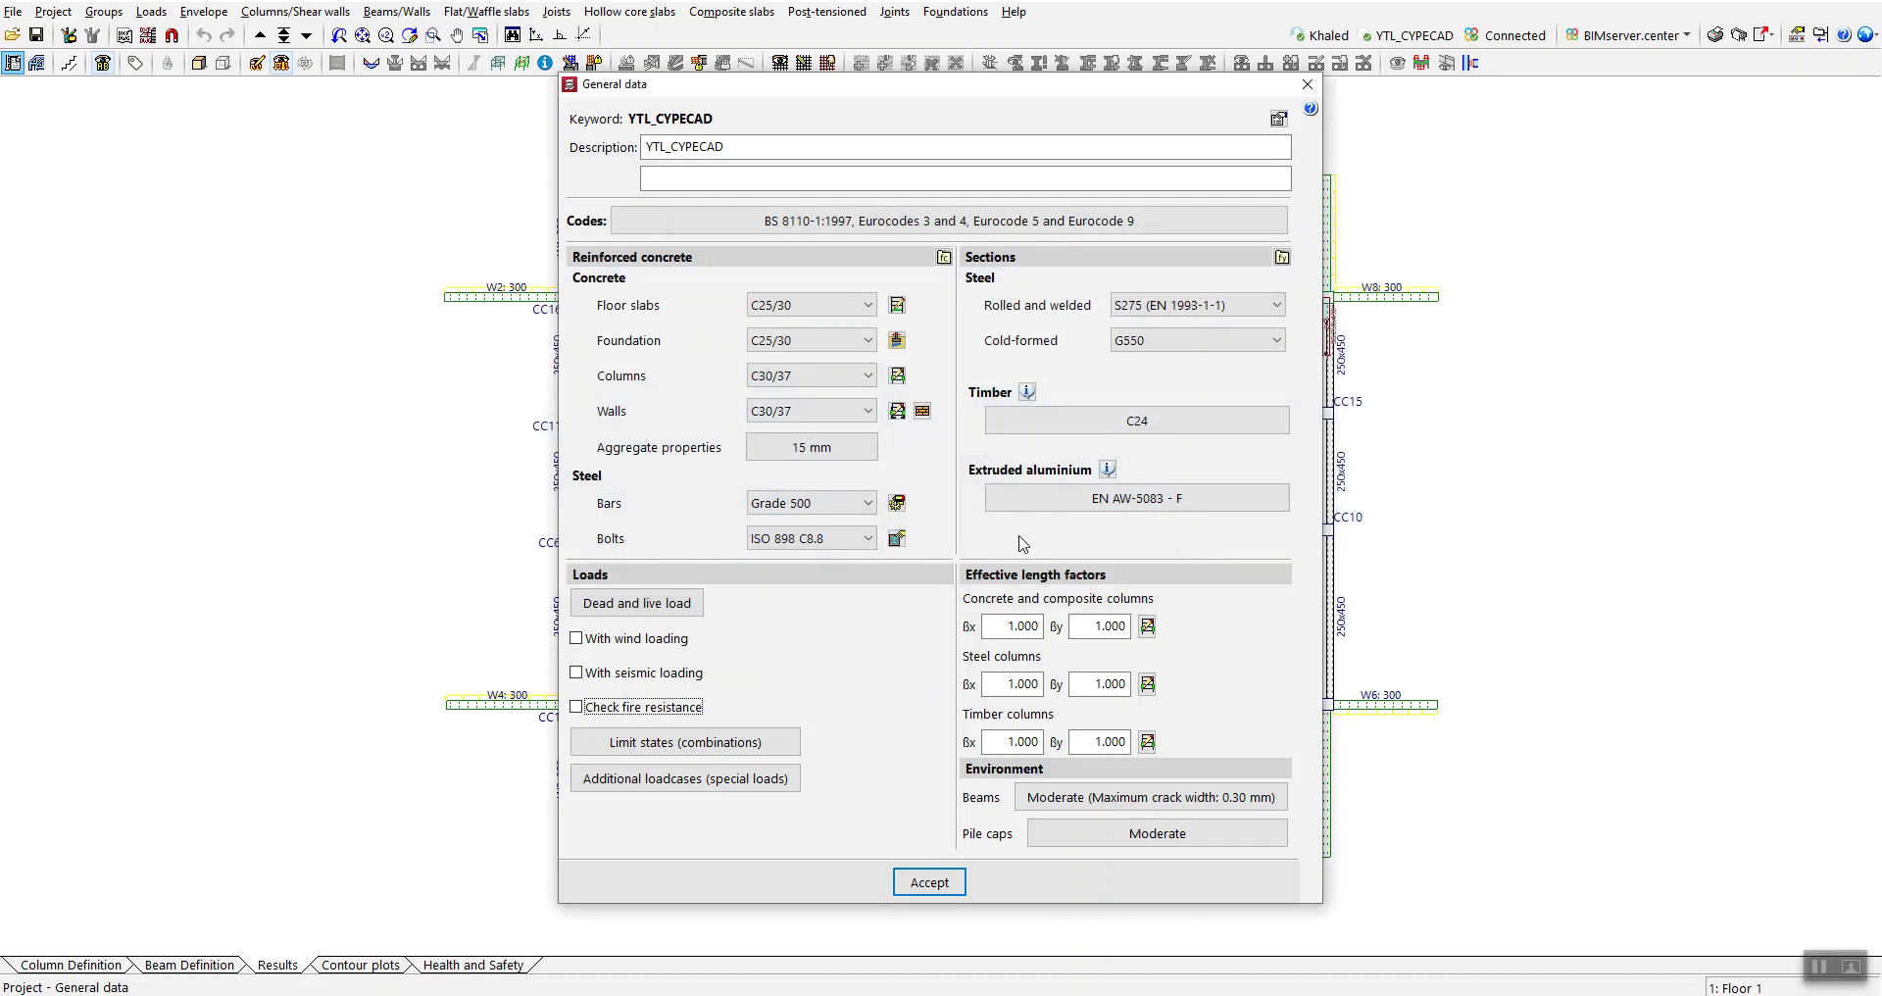
- Examine the limit states settings for concrete use categories, ground bearing pressures and displacements
click(710, 747)
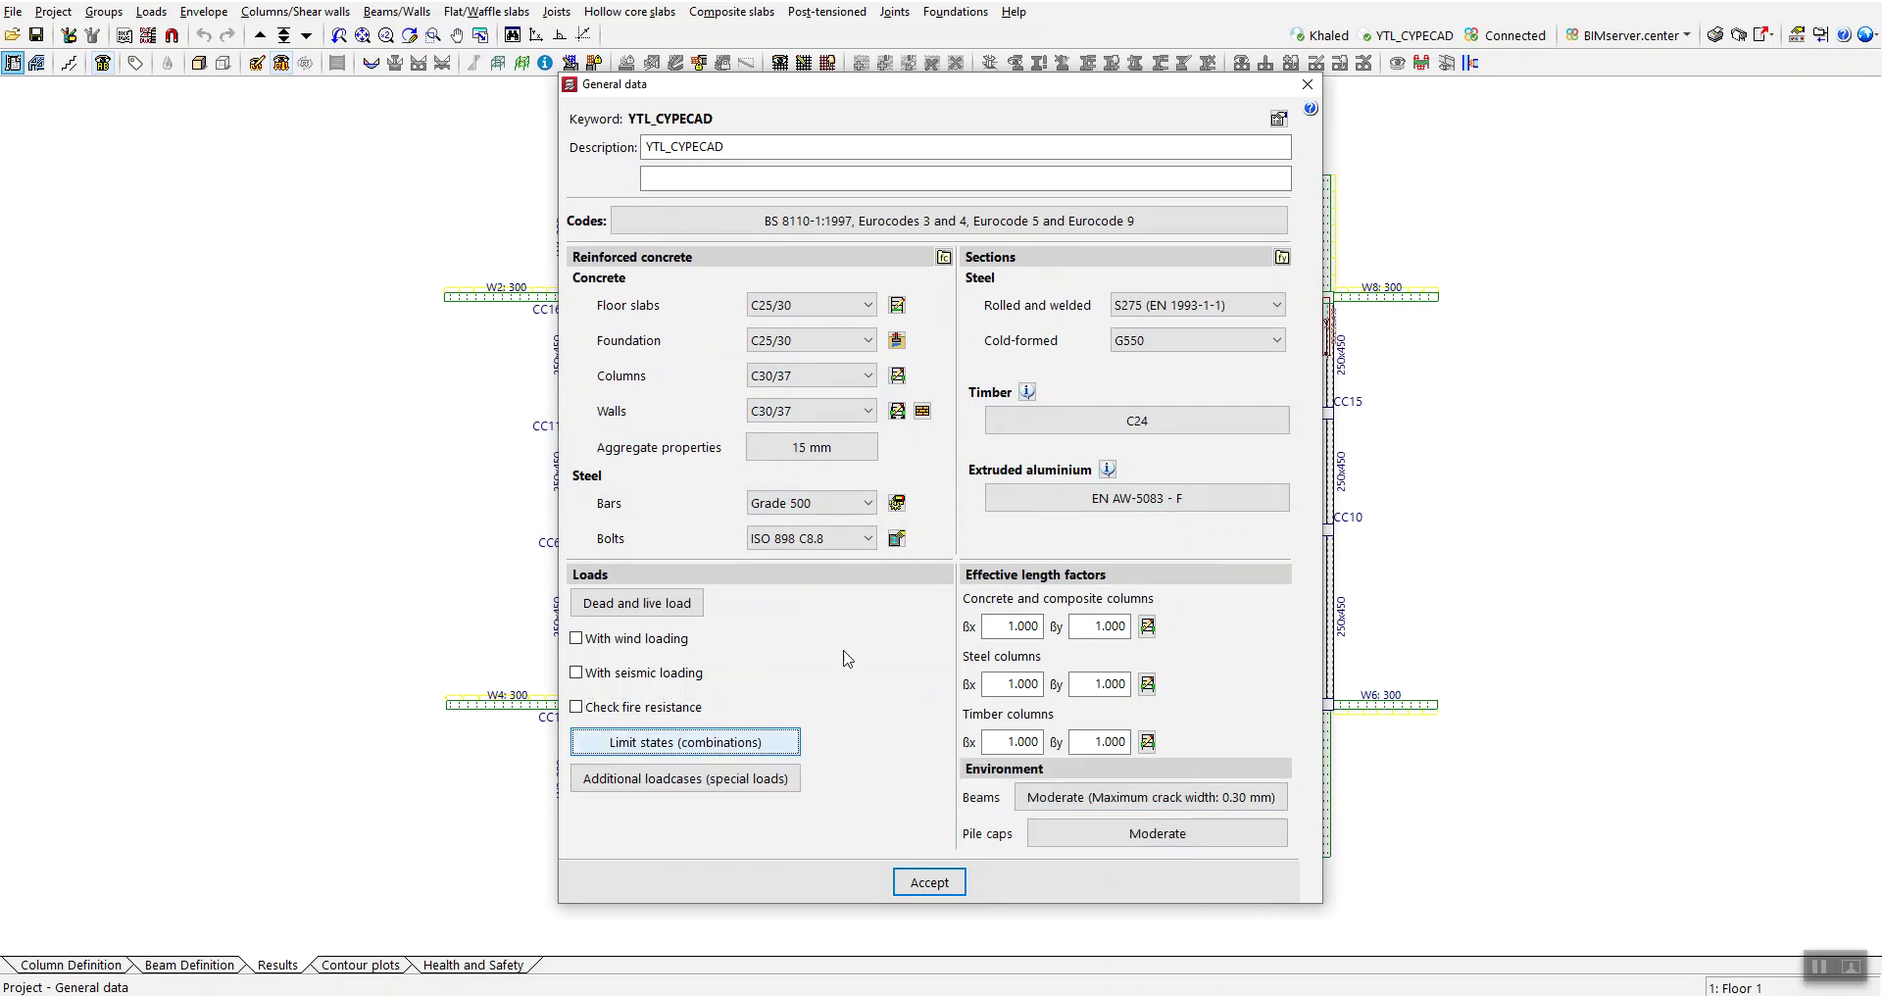
mouse_move(1123, 315)
mouse_down()
mouse_move(1284, 320)
mouse_move(1137, 300)
mouse_move(1151, 308)
mouse_up()
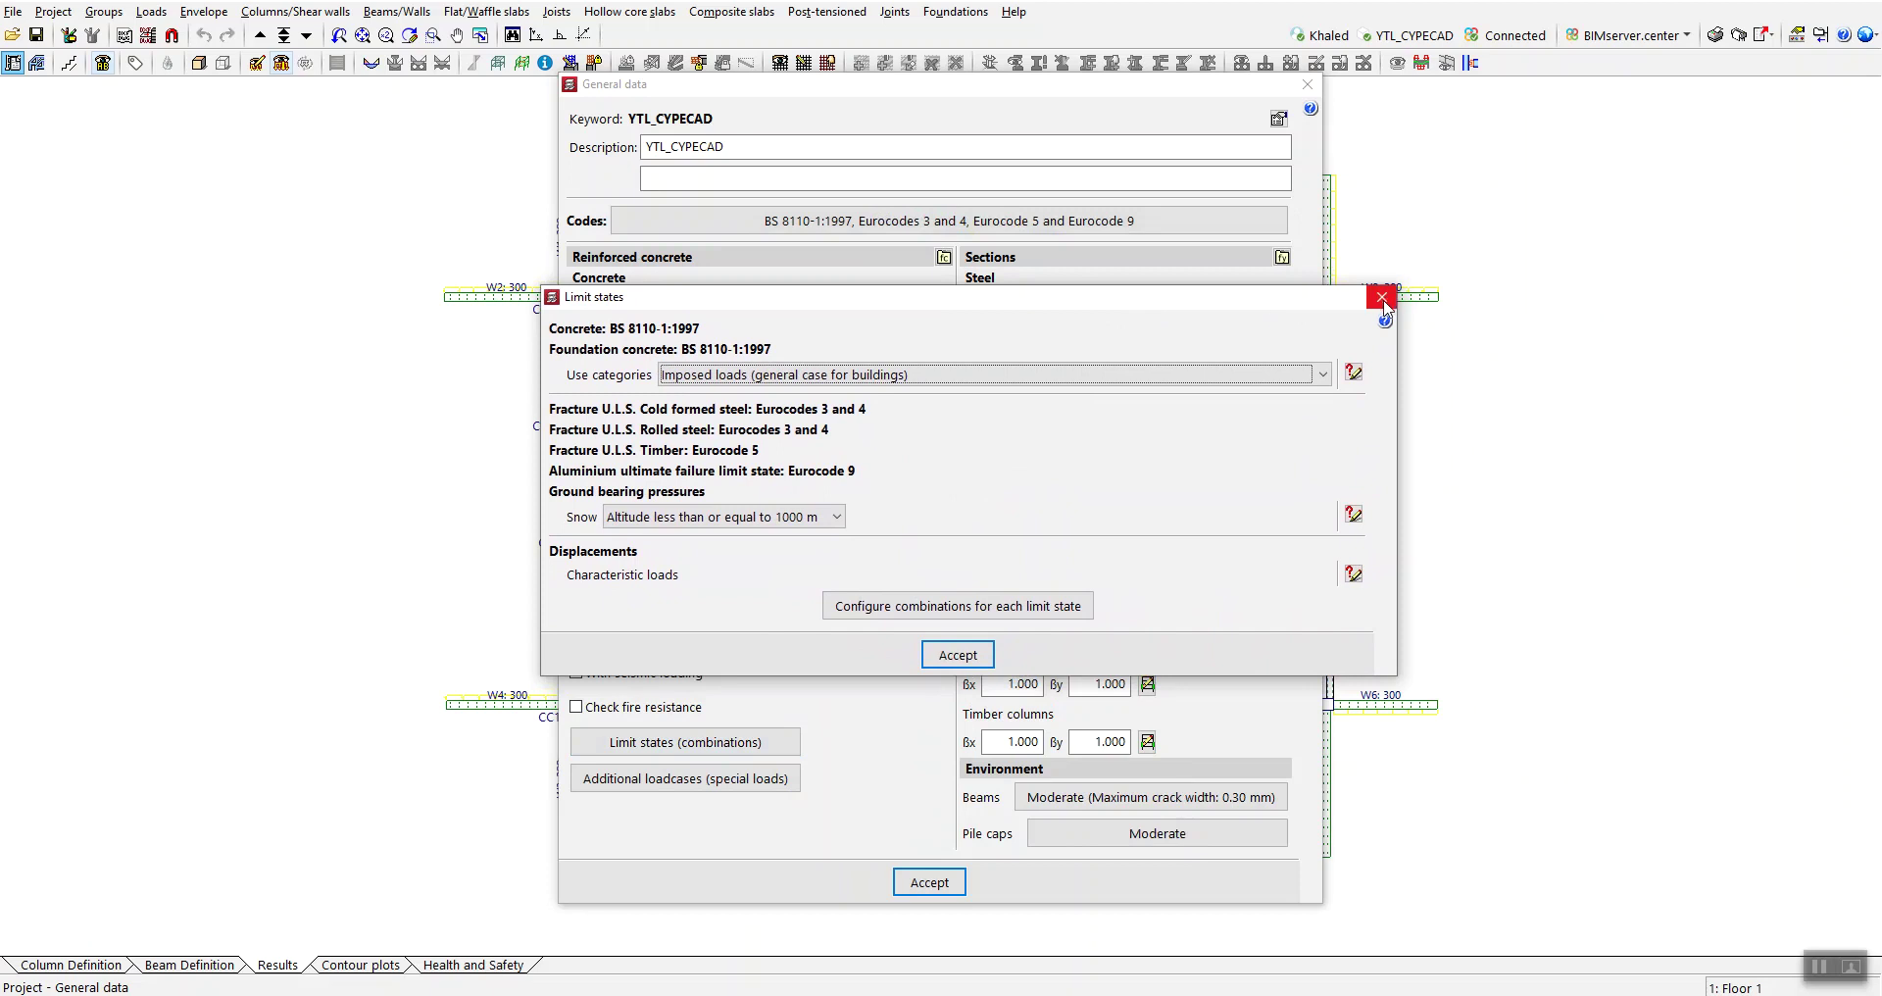
drag(1285, 302, 1326, 251)
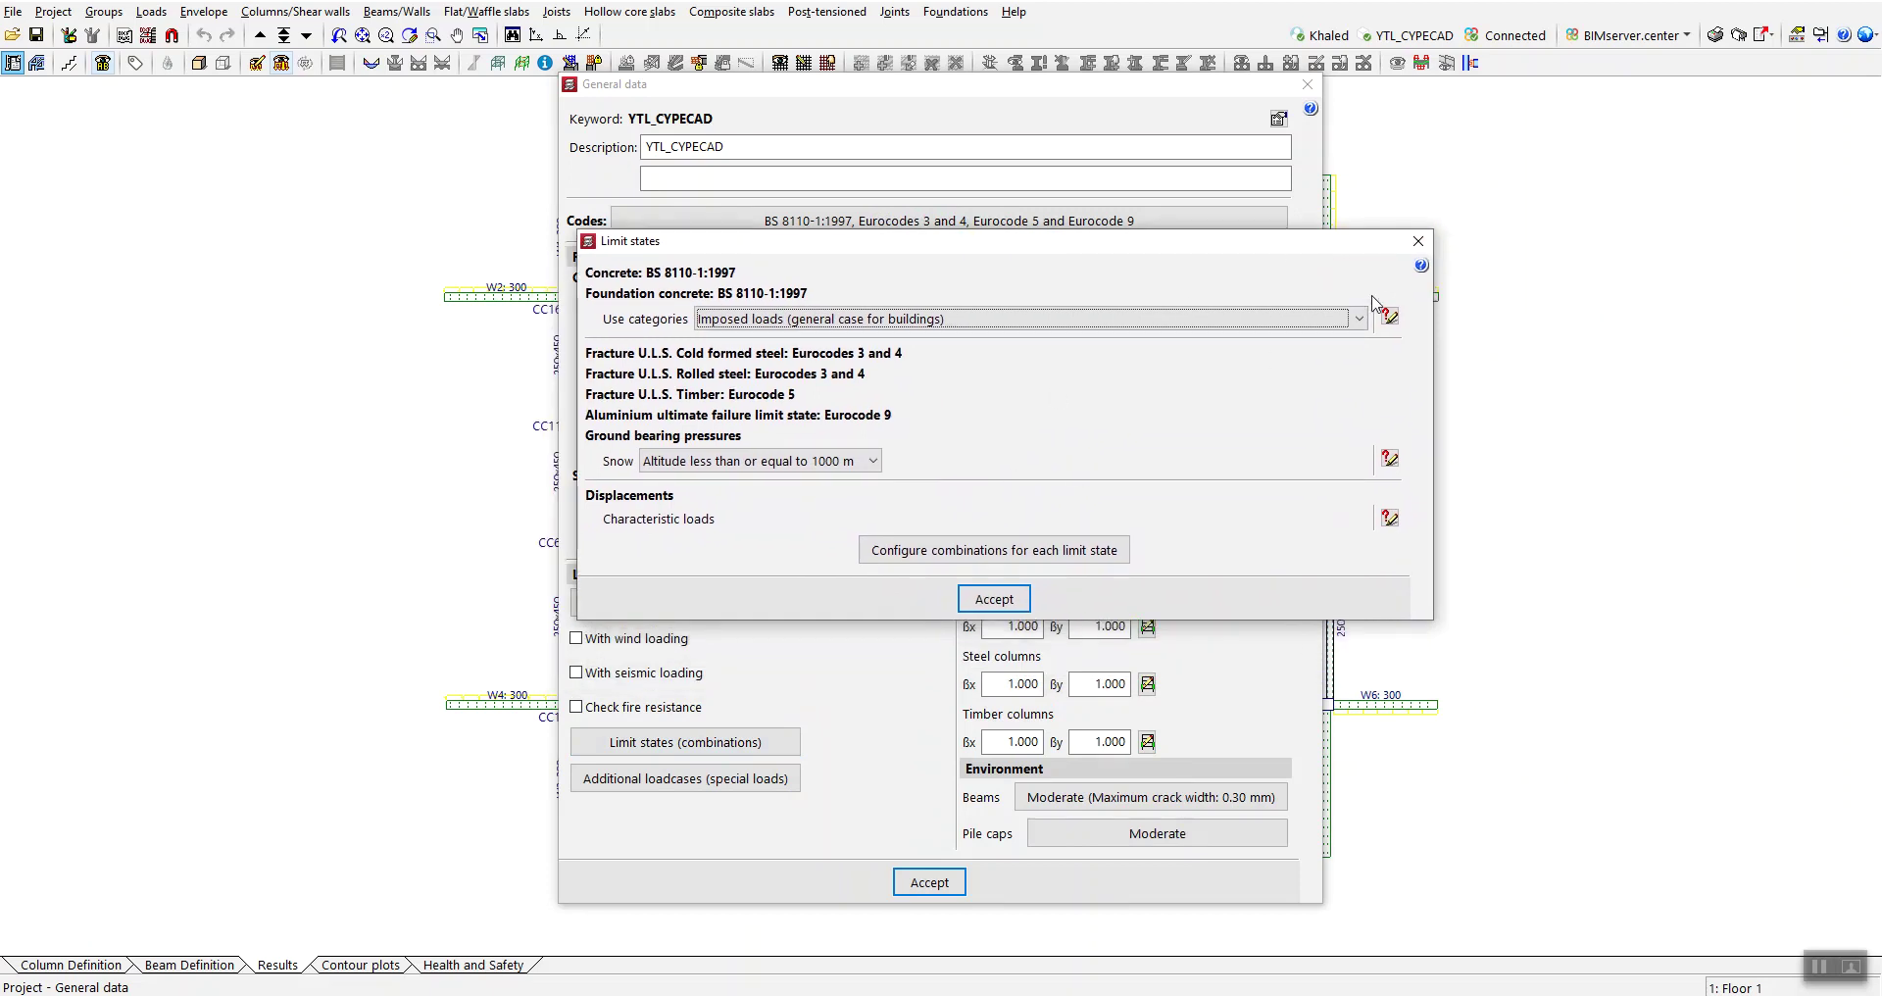
drag(1315, 250, 1396, 227)
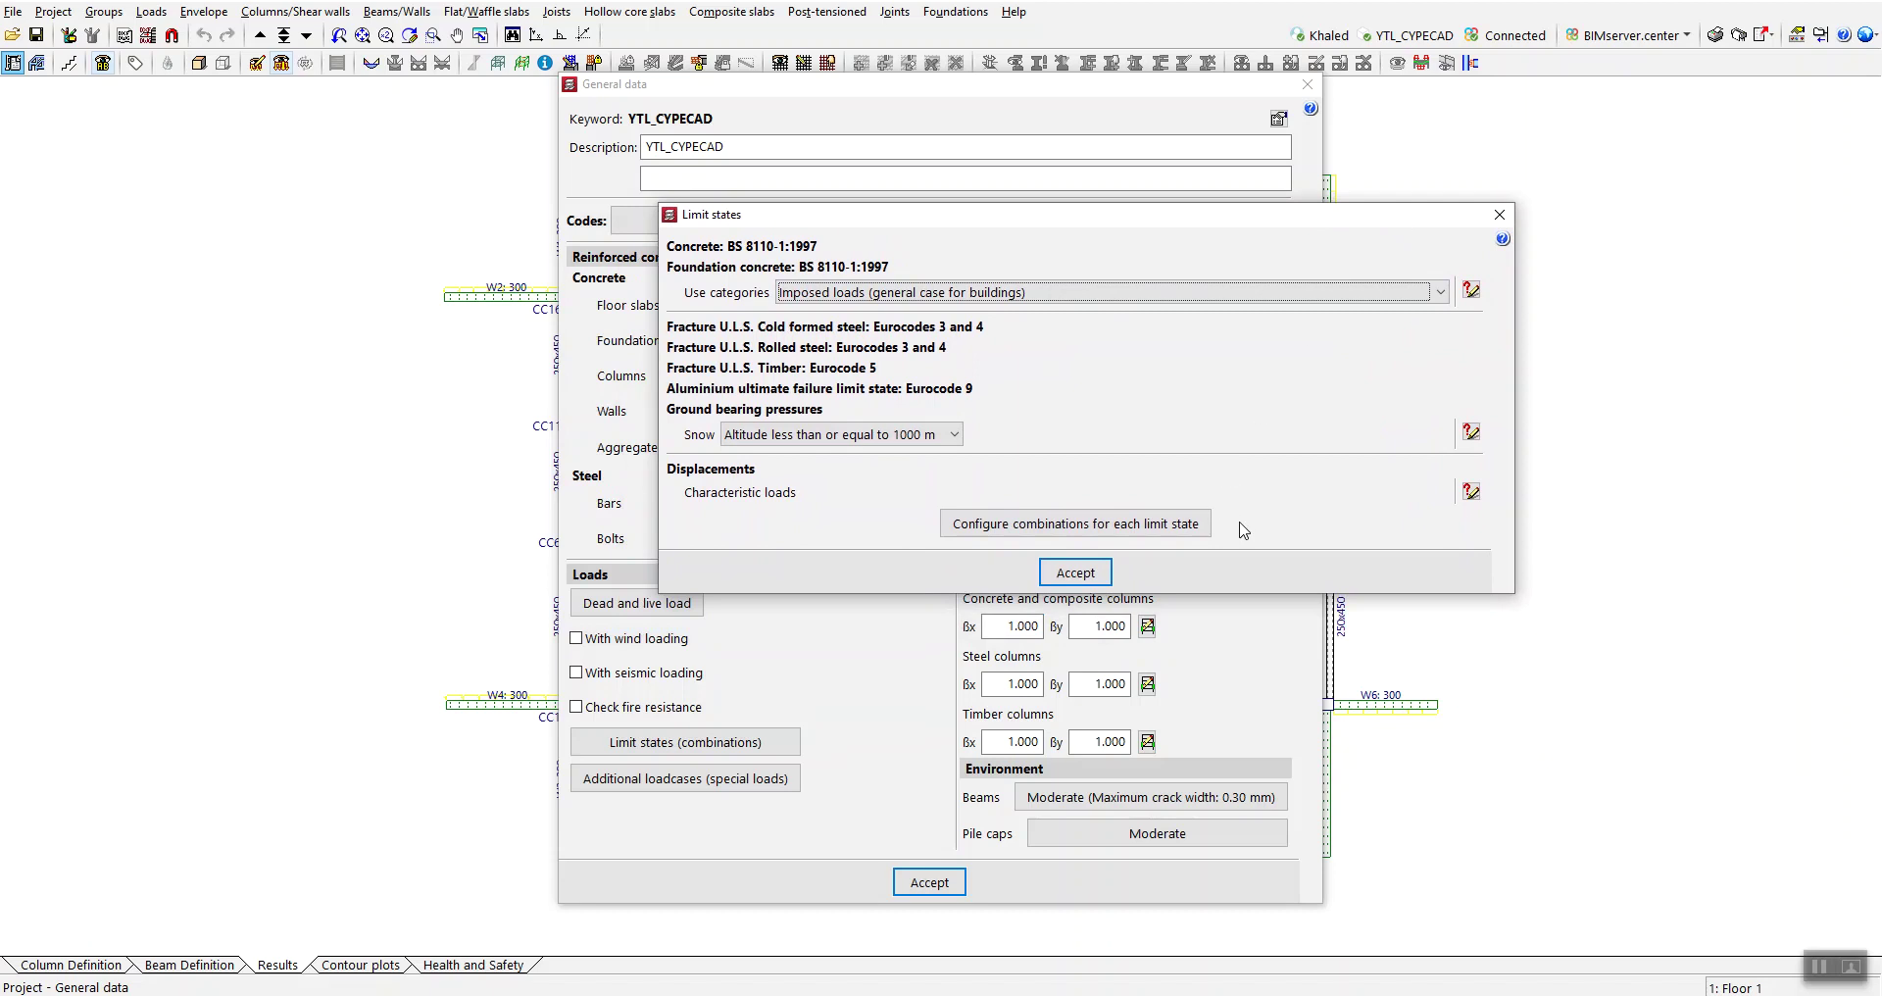
drag(1240, 219, 1100, 224)
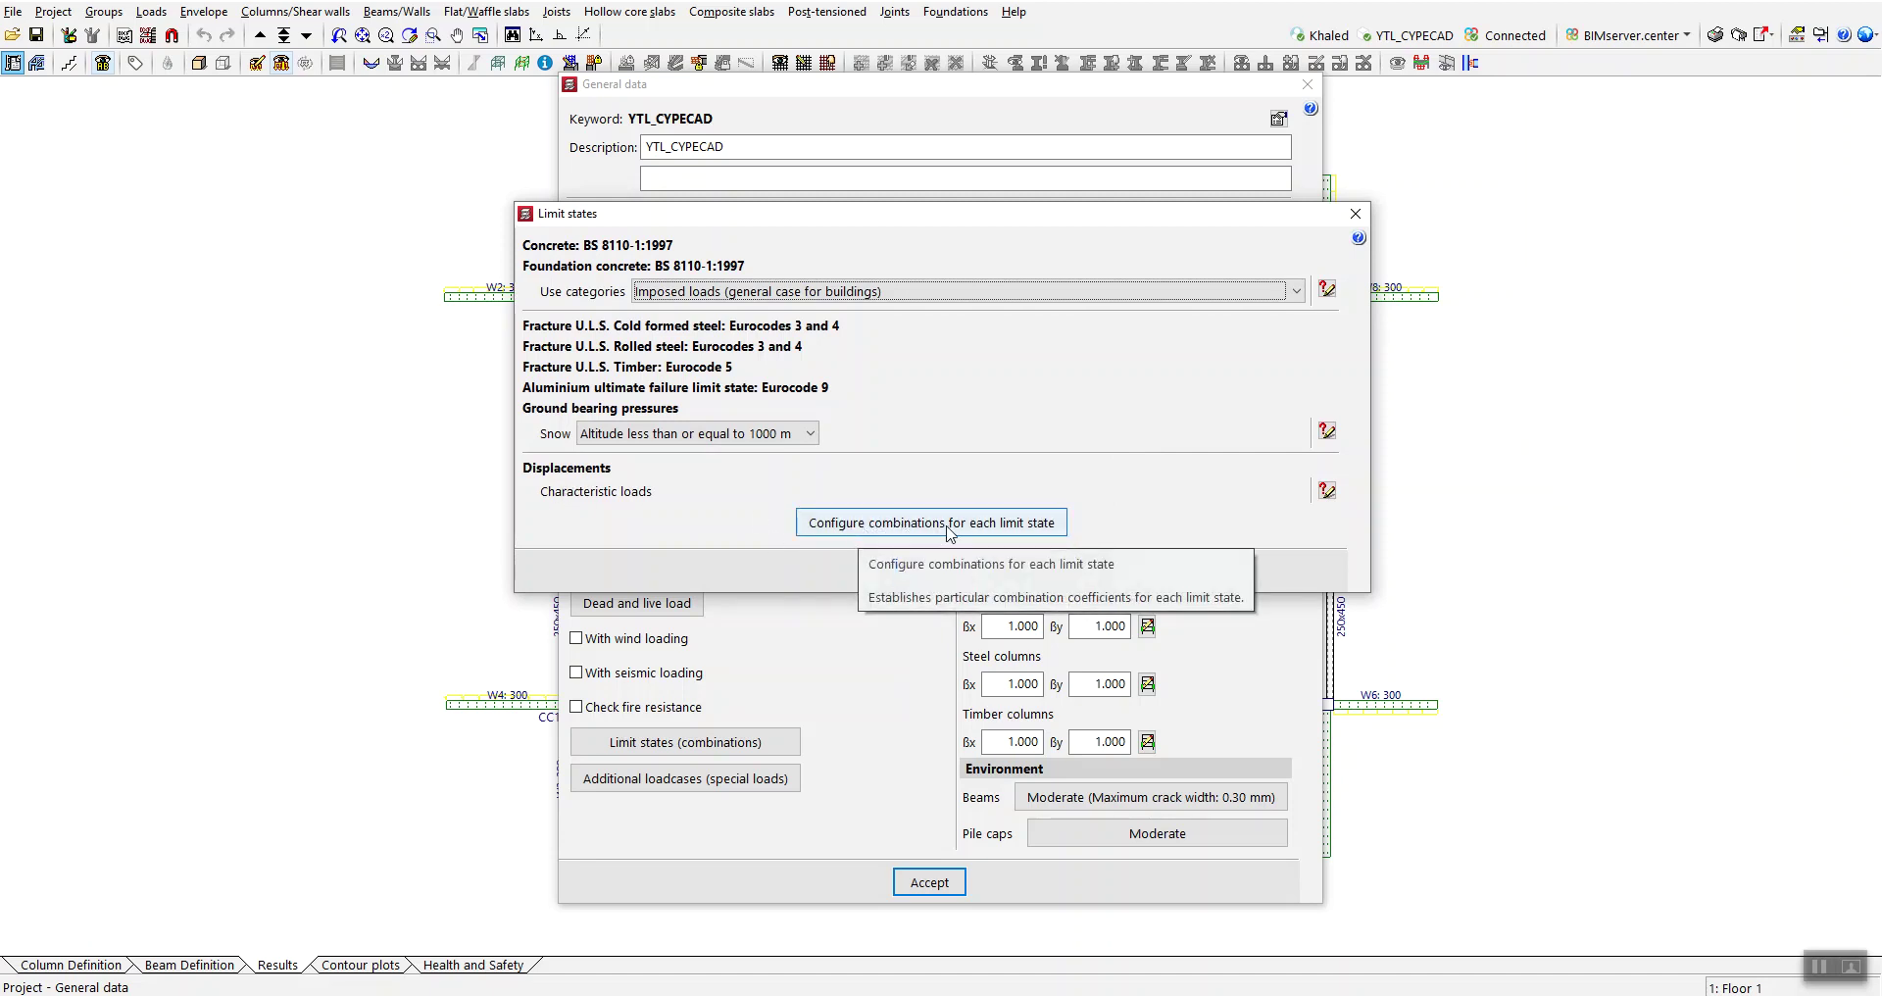
- Inspect the user-introduced project situations for the concrete limit state combinations and close the limit states without accepting changes
click(995, 526)
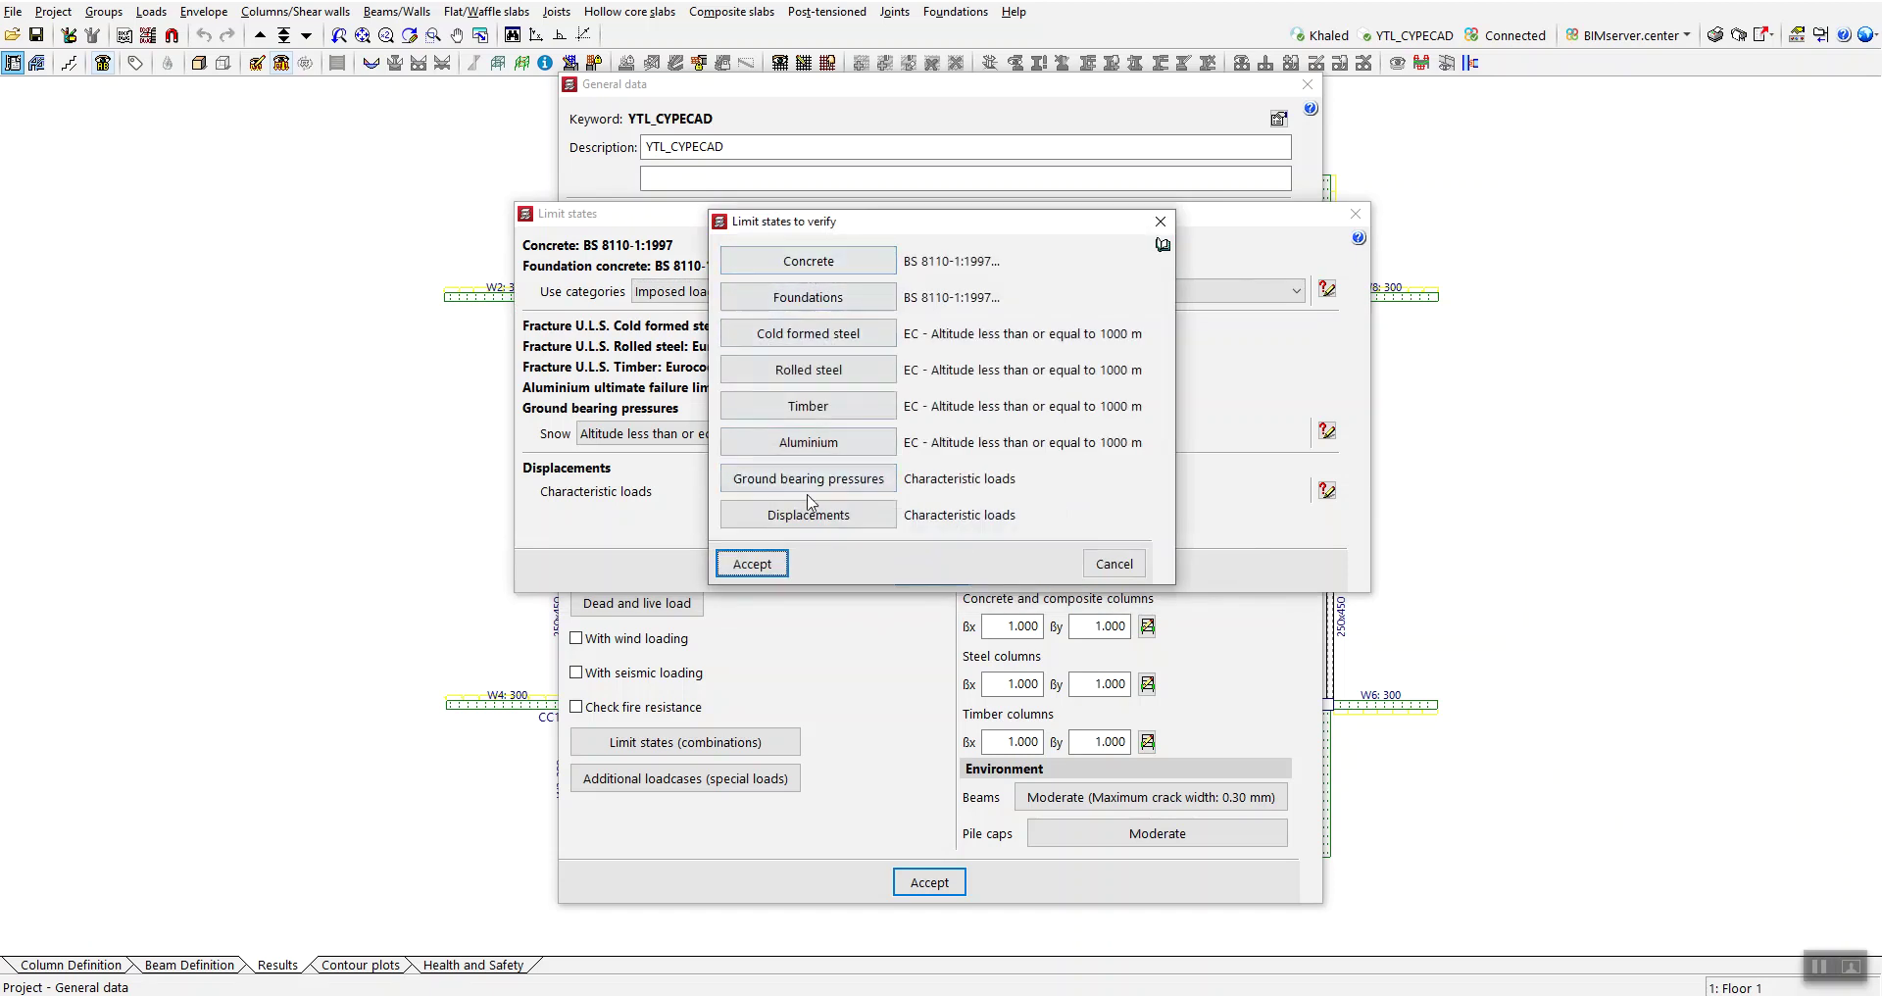
click(796, 262)
drag(845, 303, 975, 281)
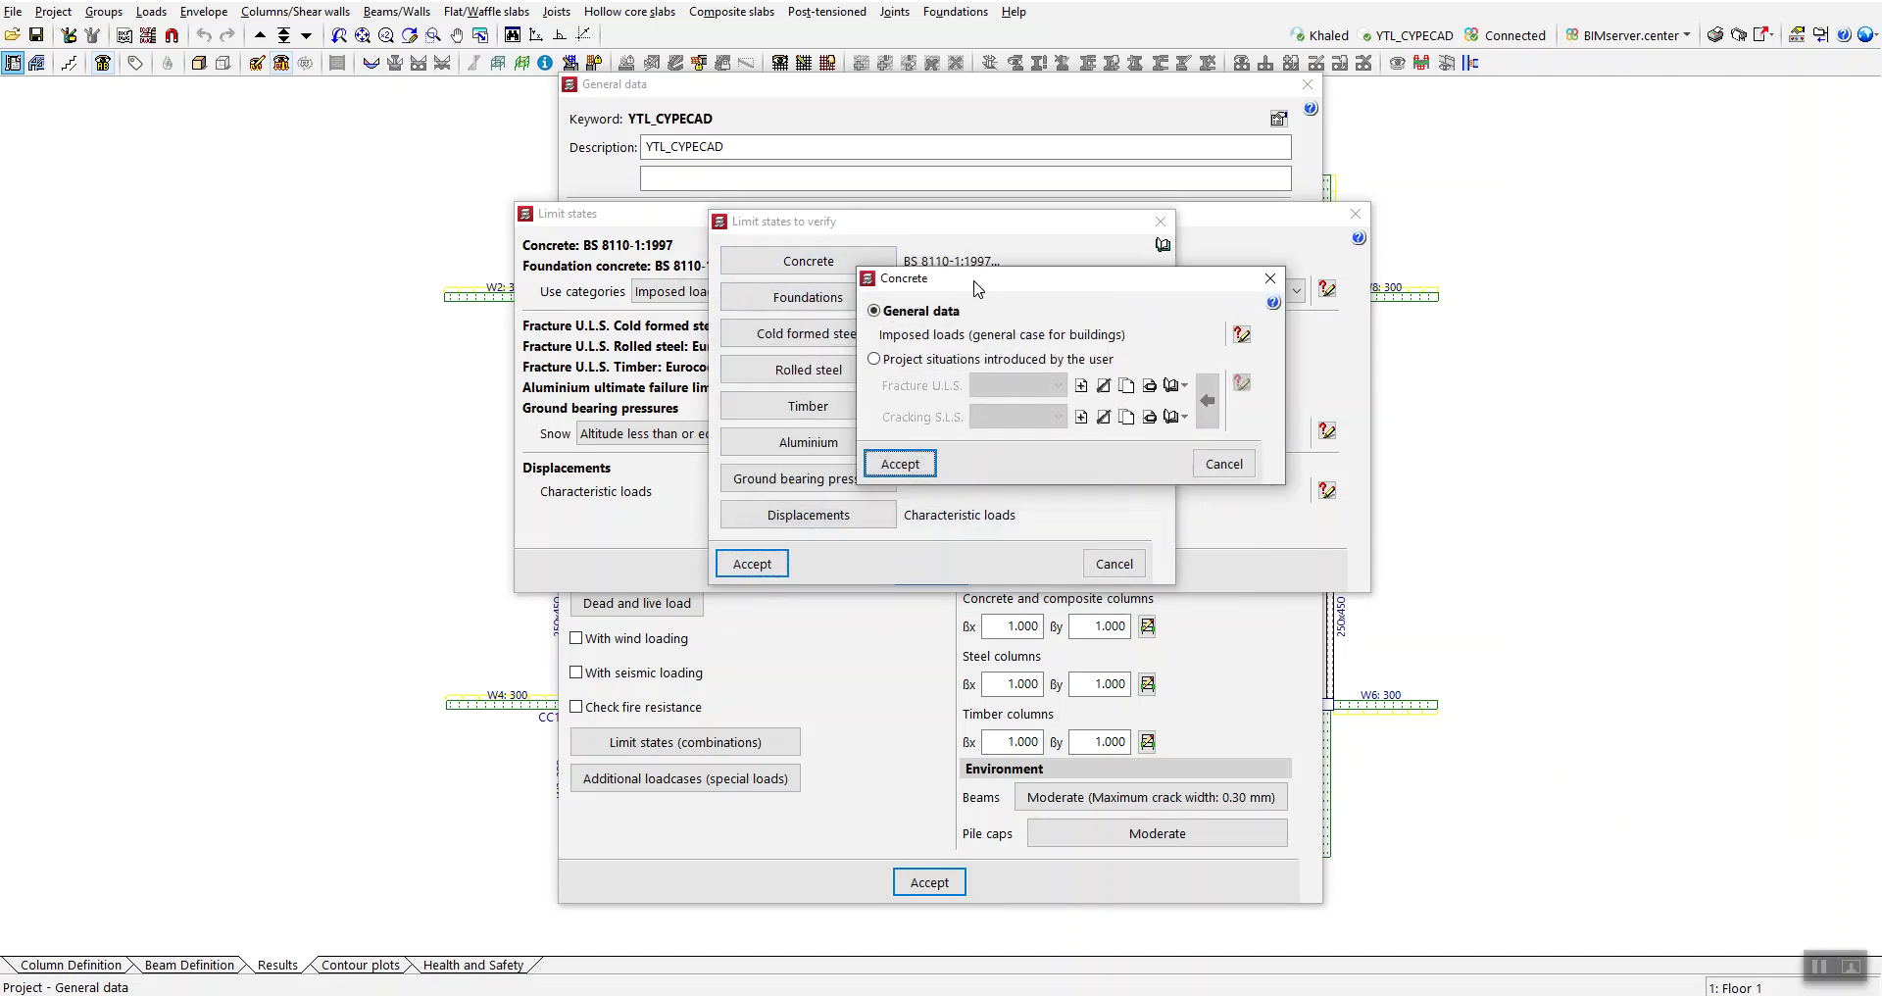
click(894, 370)
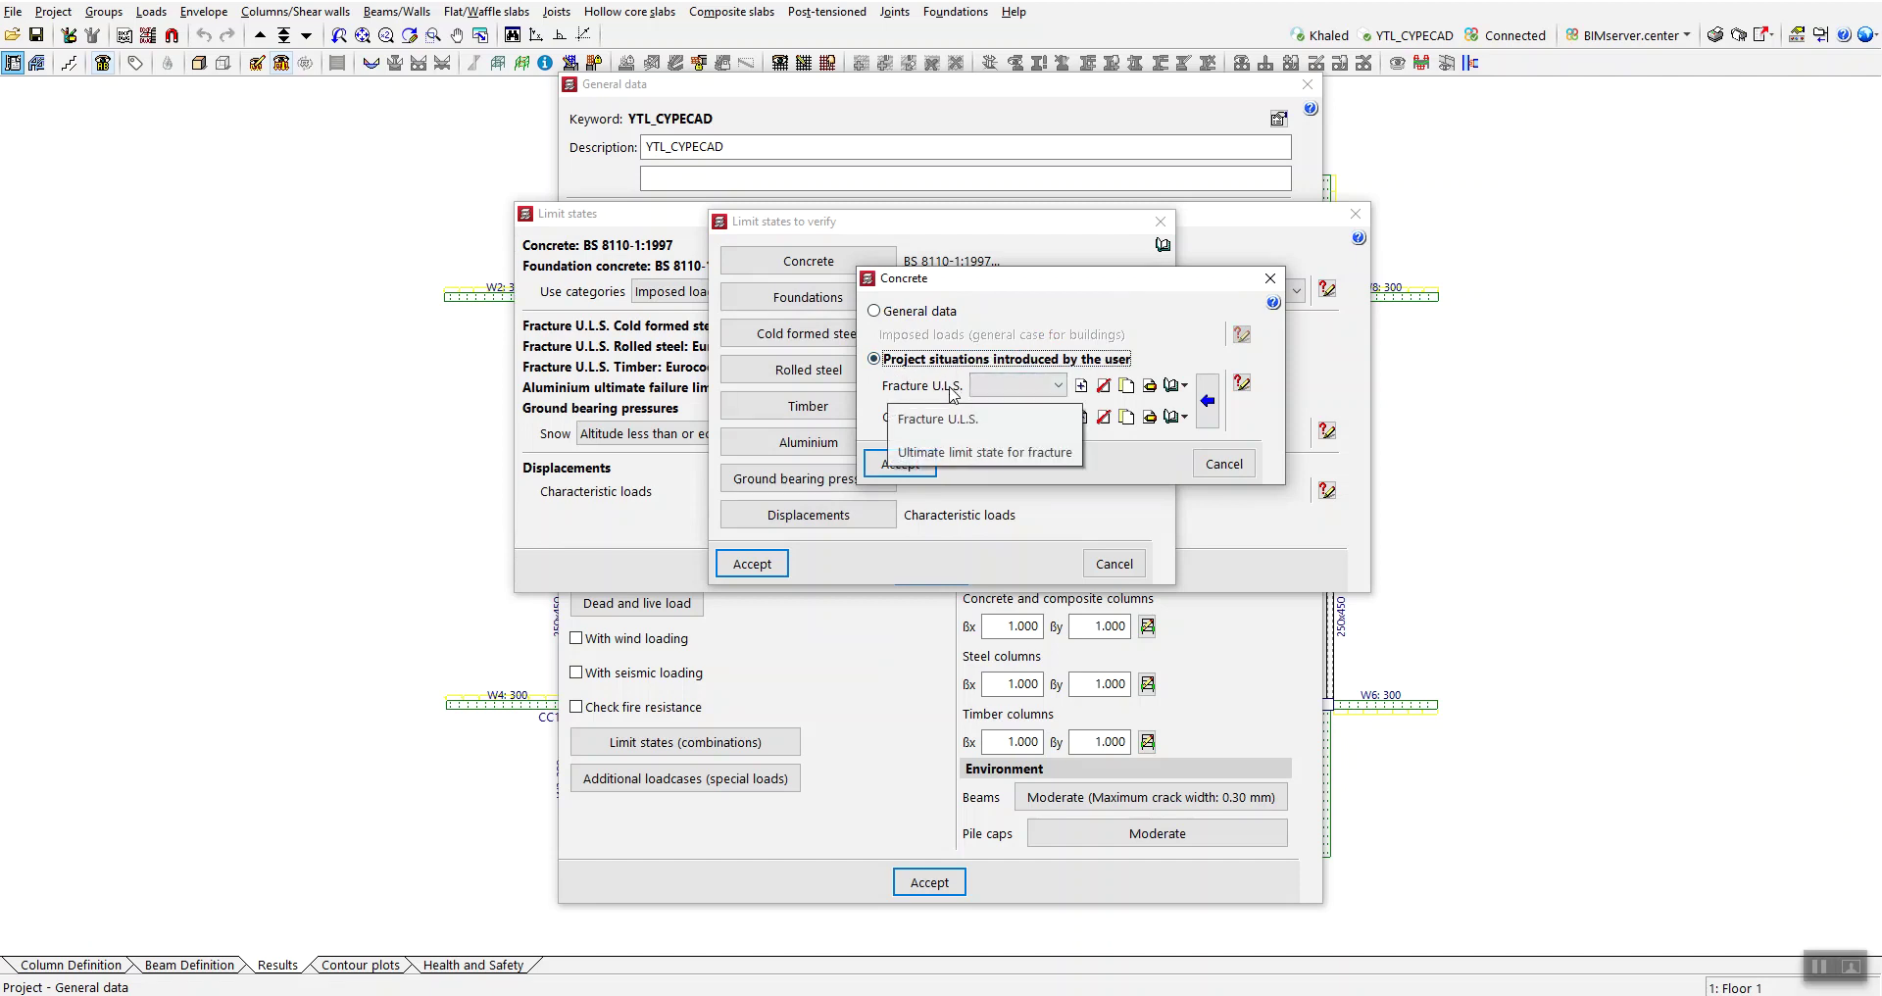
click(1013, 397)
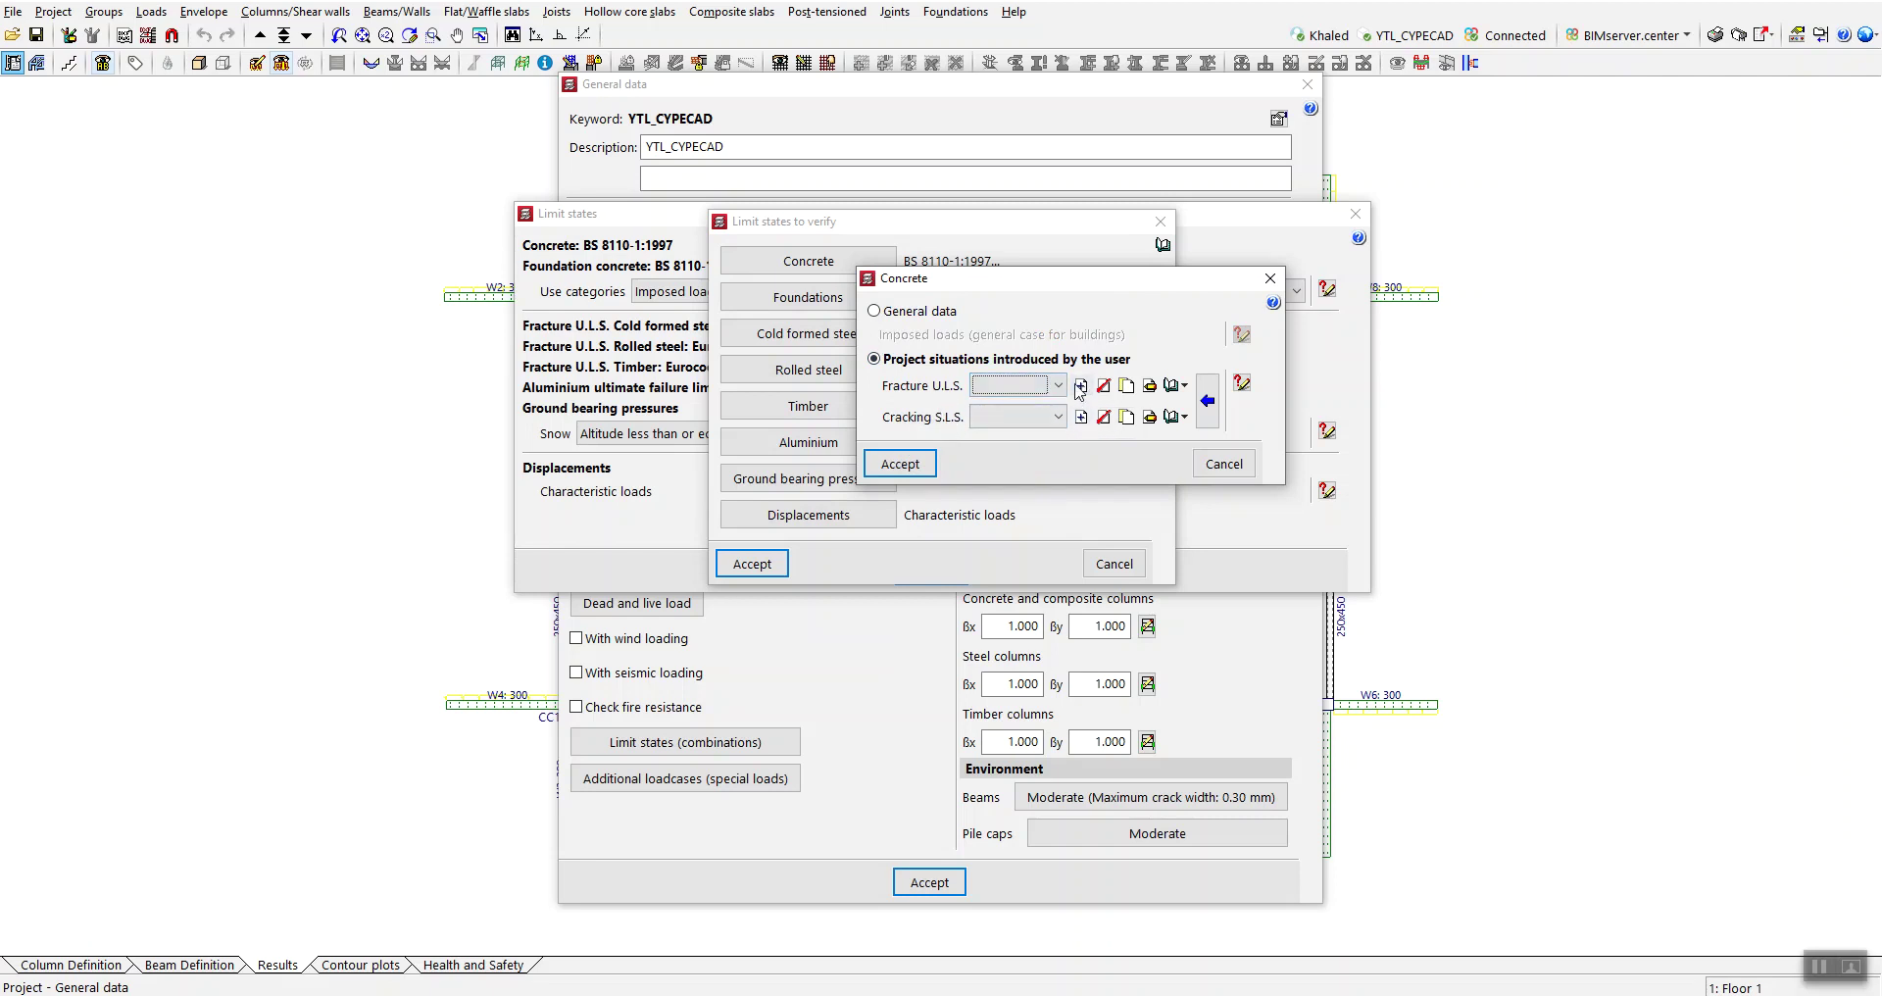
click(1227, 465)
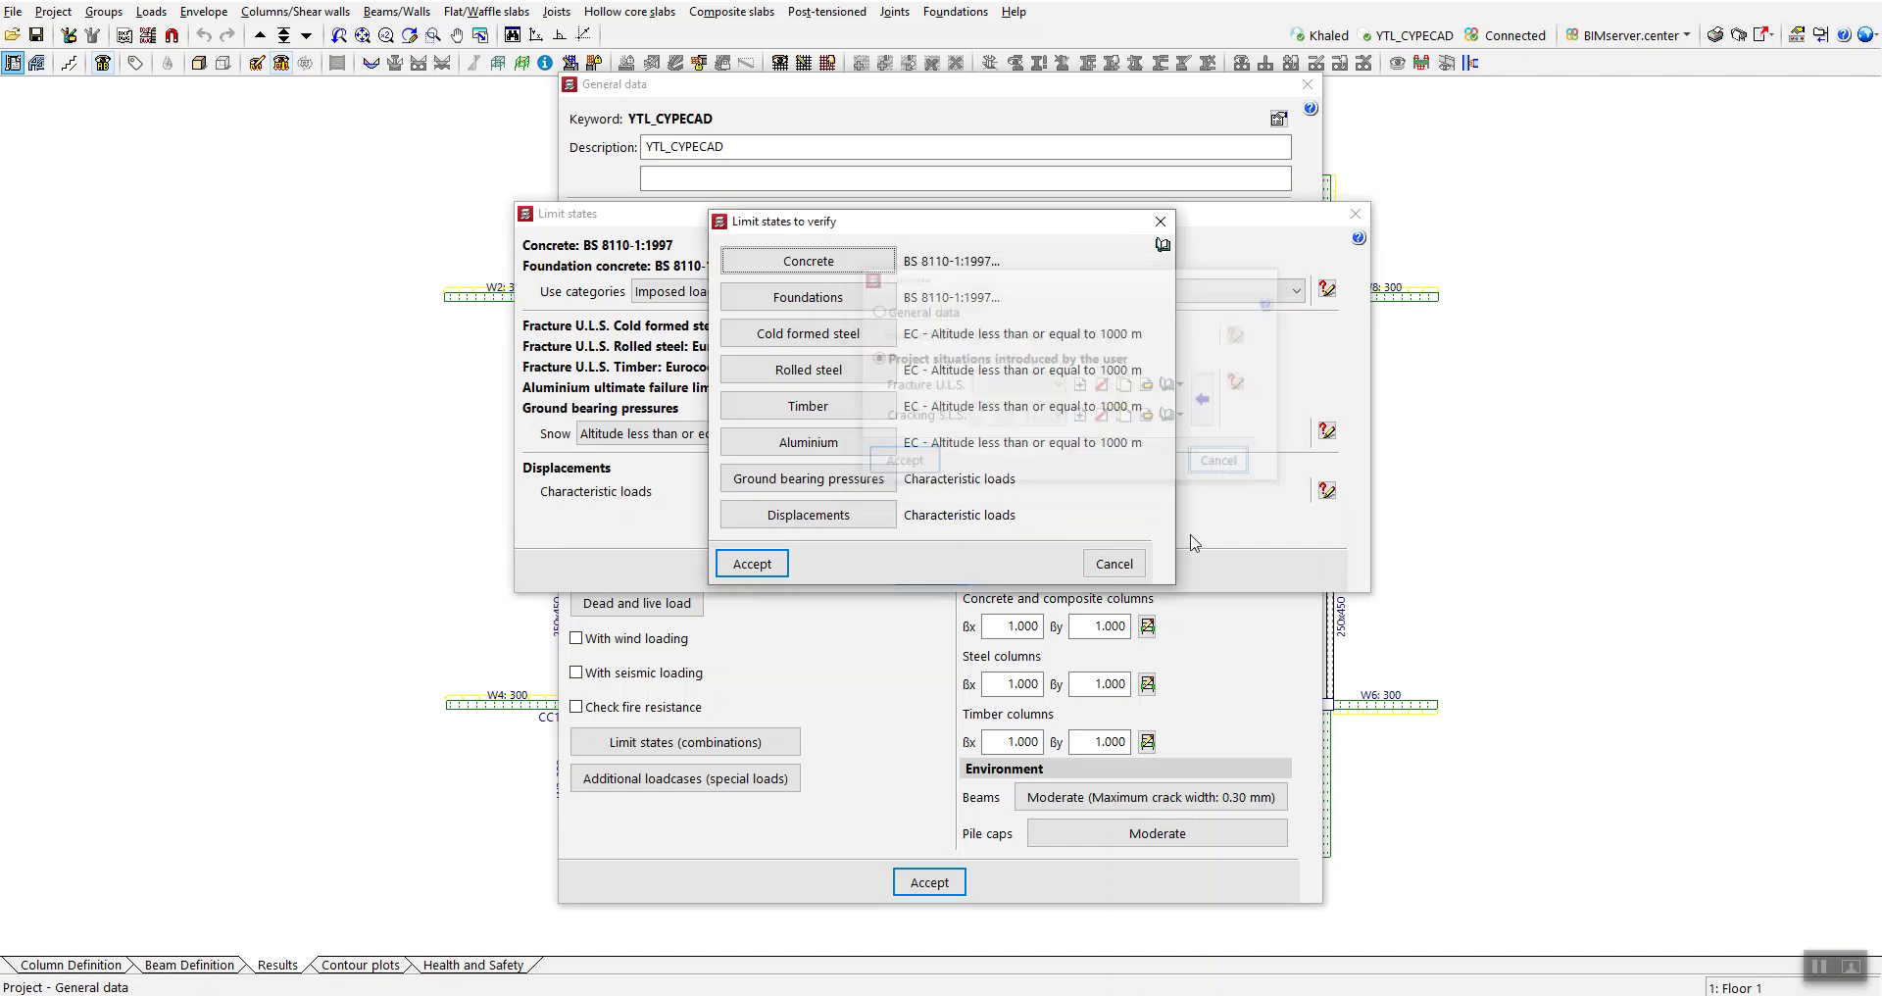
click(1114, 563)
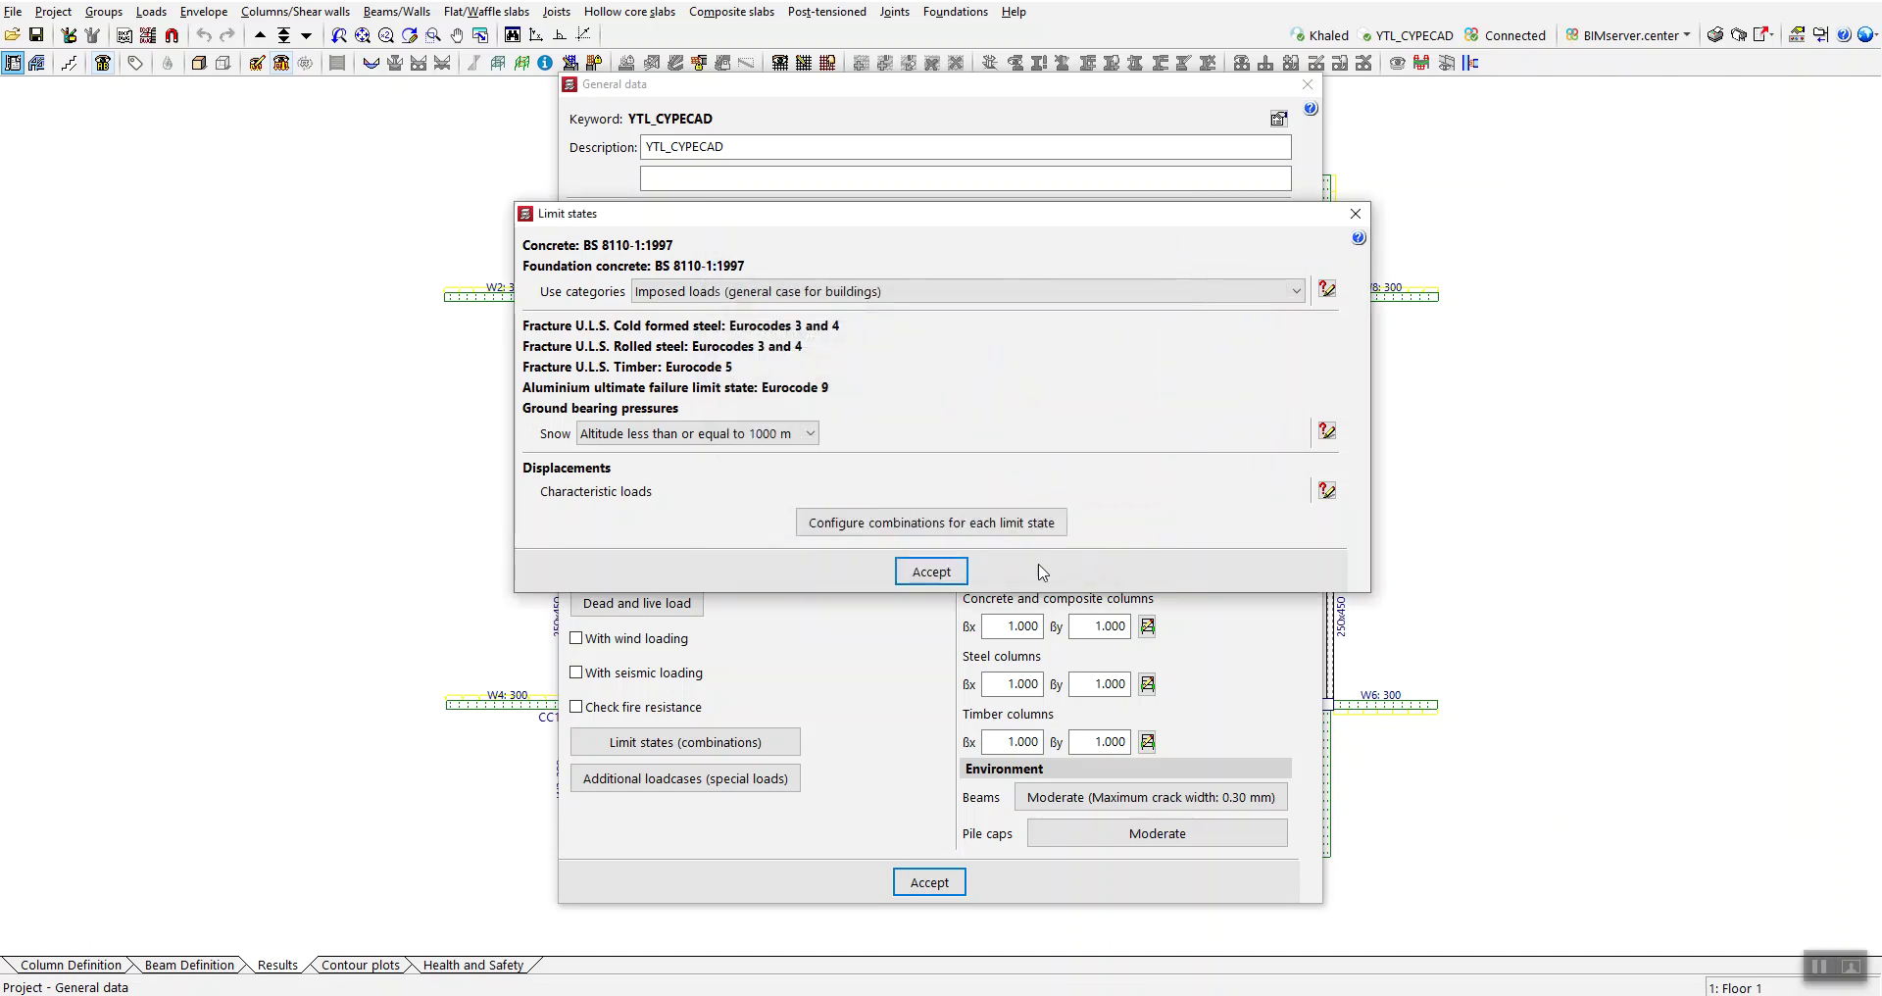
click(1365, 221)
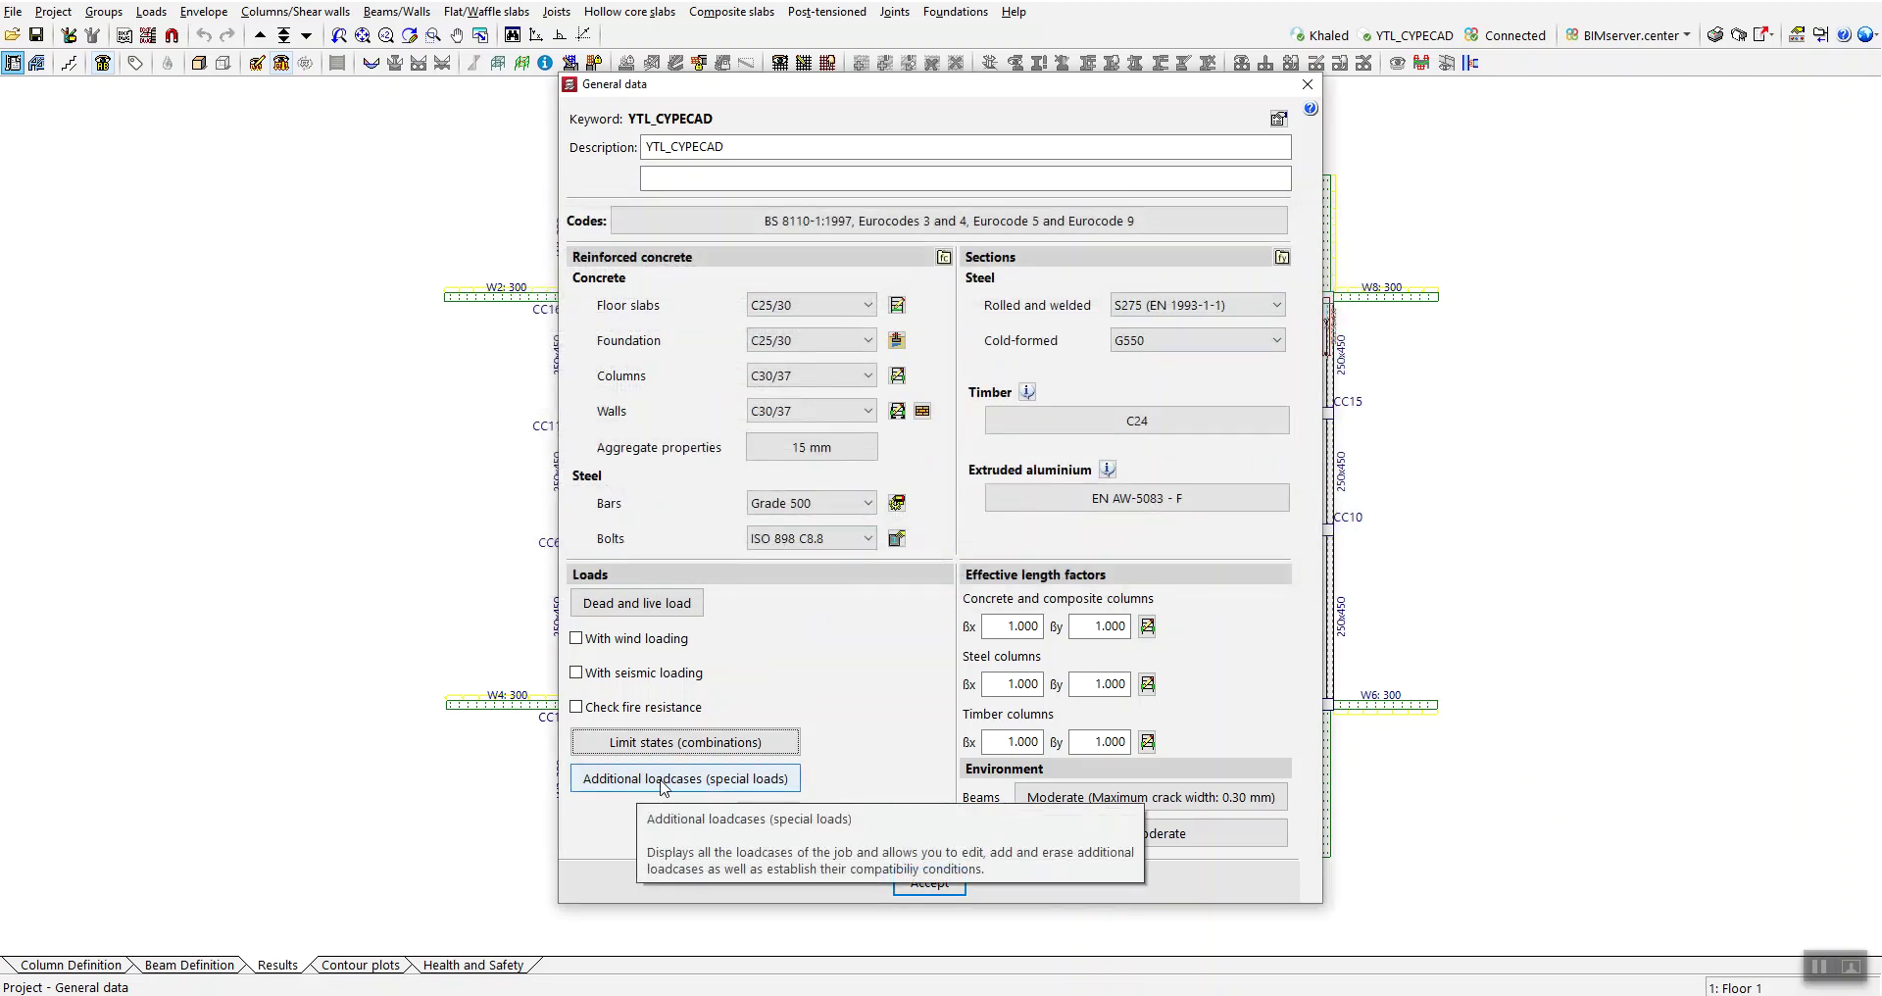
- Examine the use categories available for the additional loadcases, including Shops, and cancel the category selection
click(700, 785)
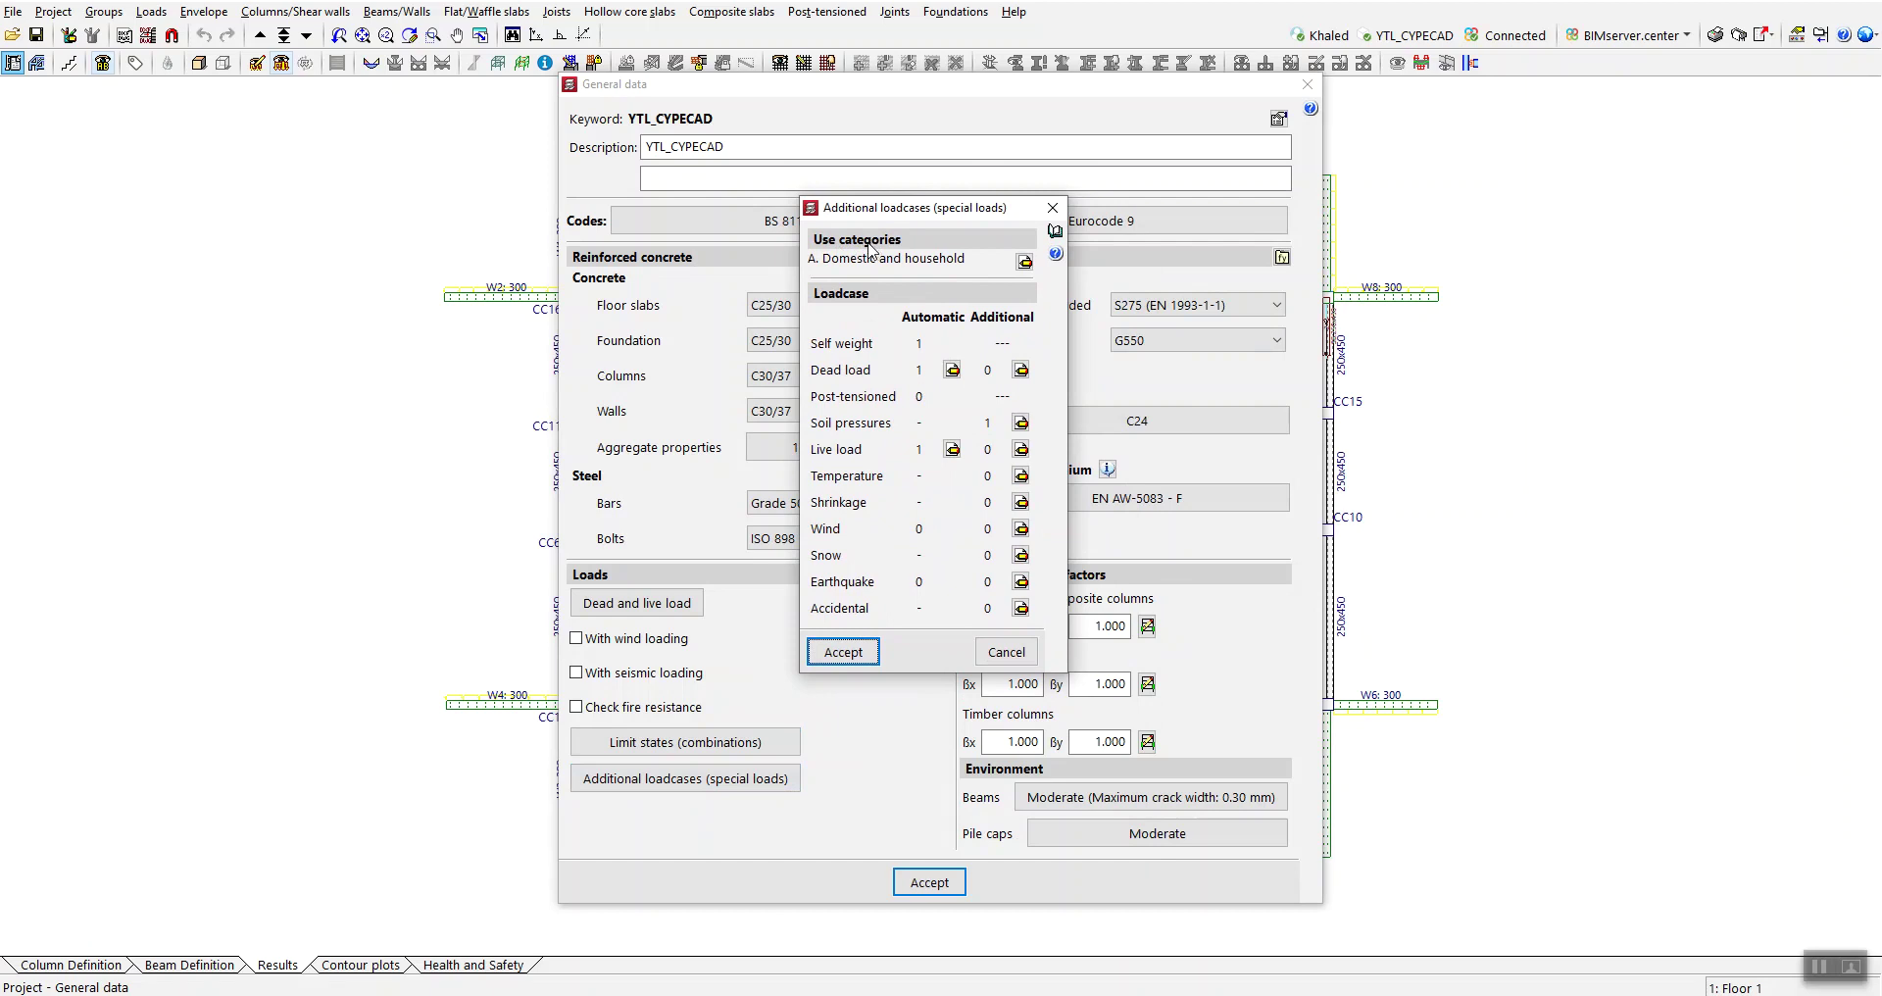
click(1025, 262)
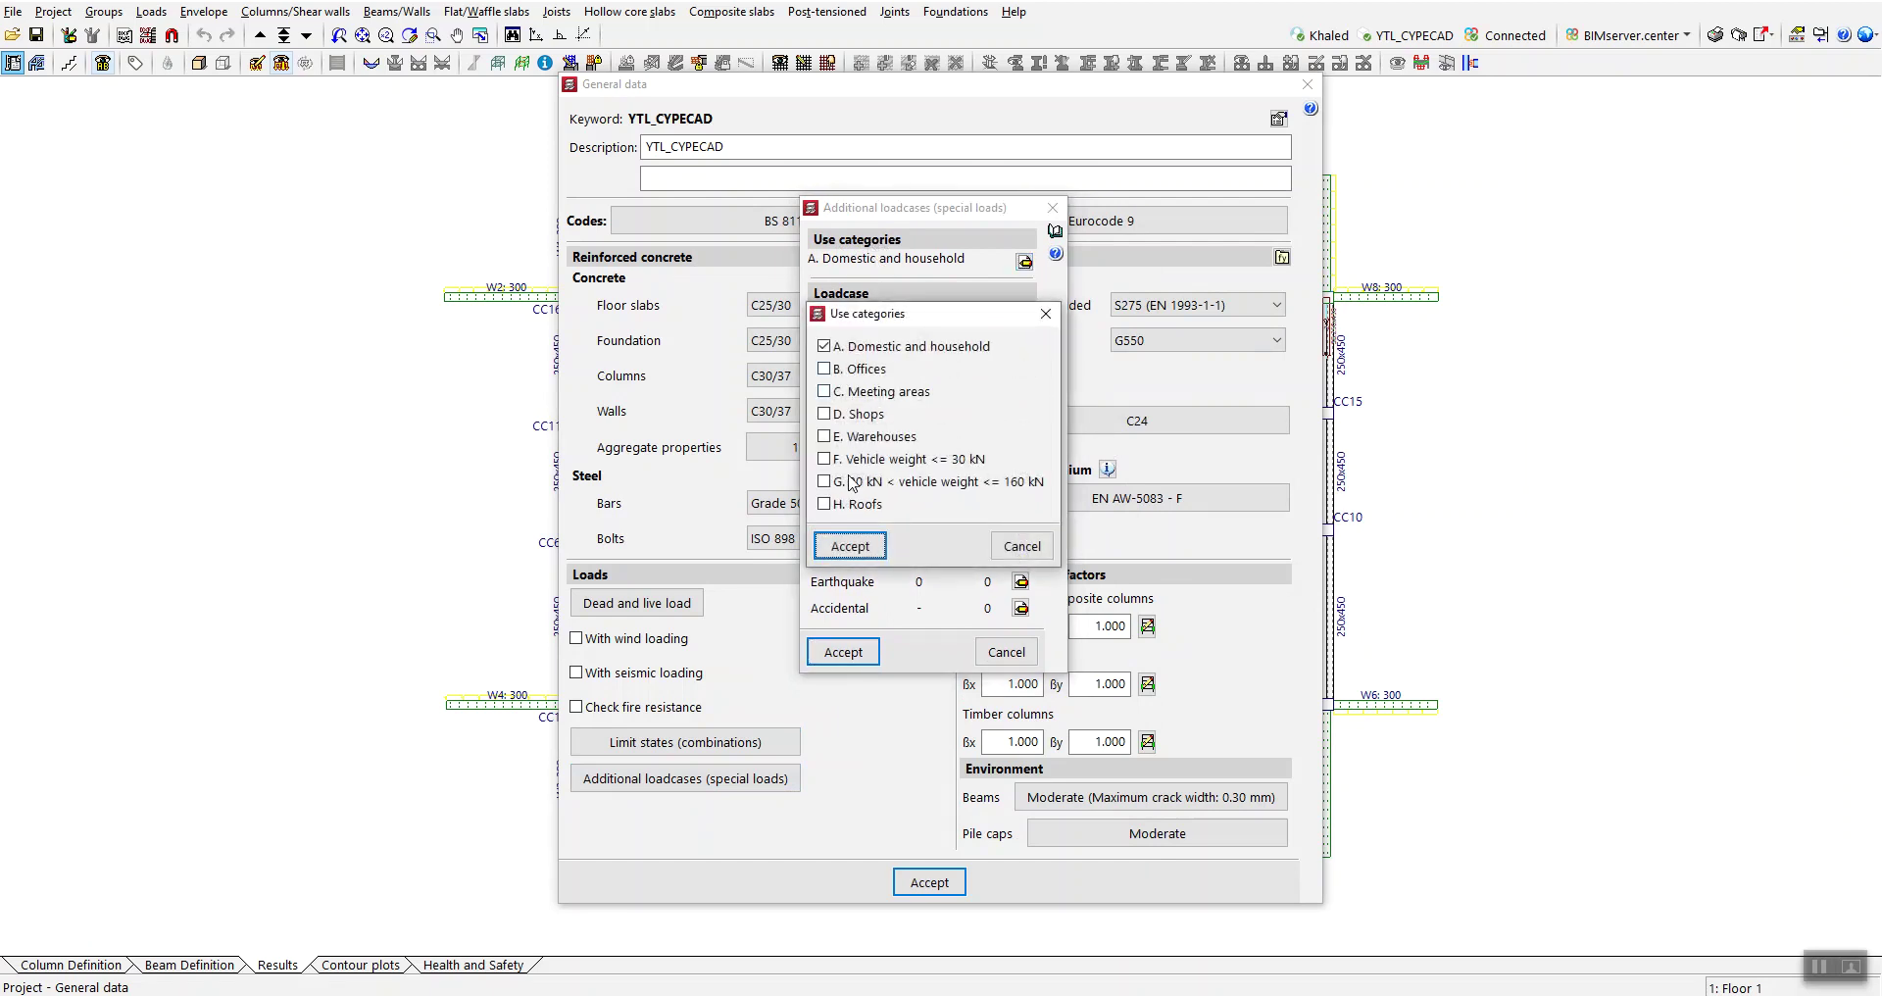
drag(880, 316, 1140, 291)
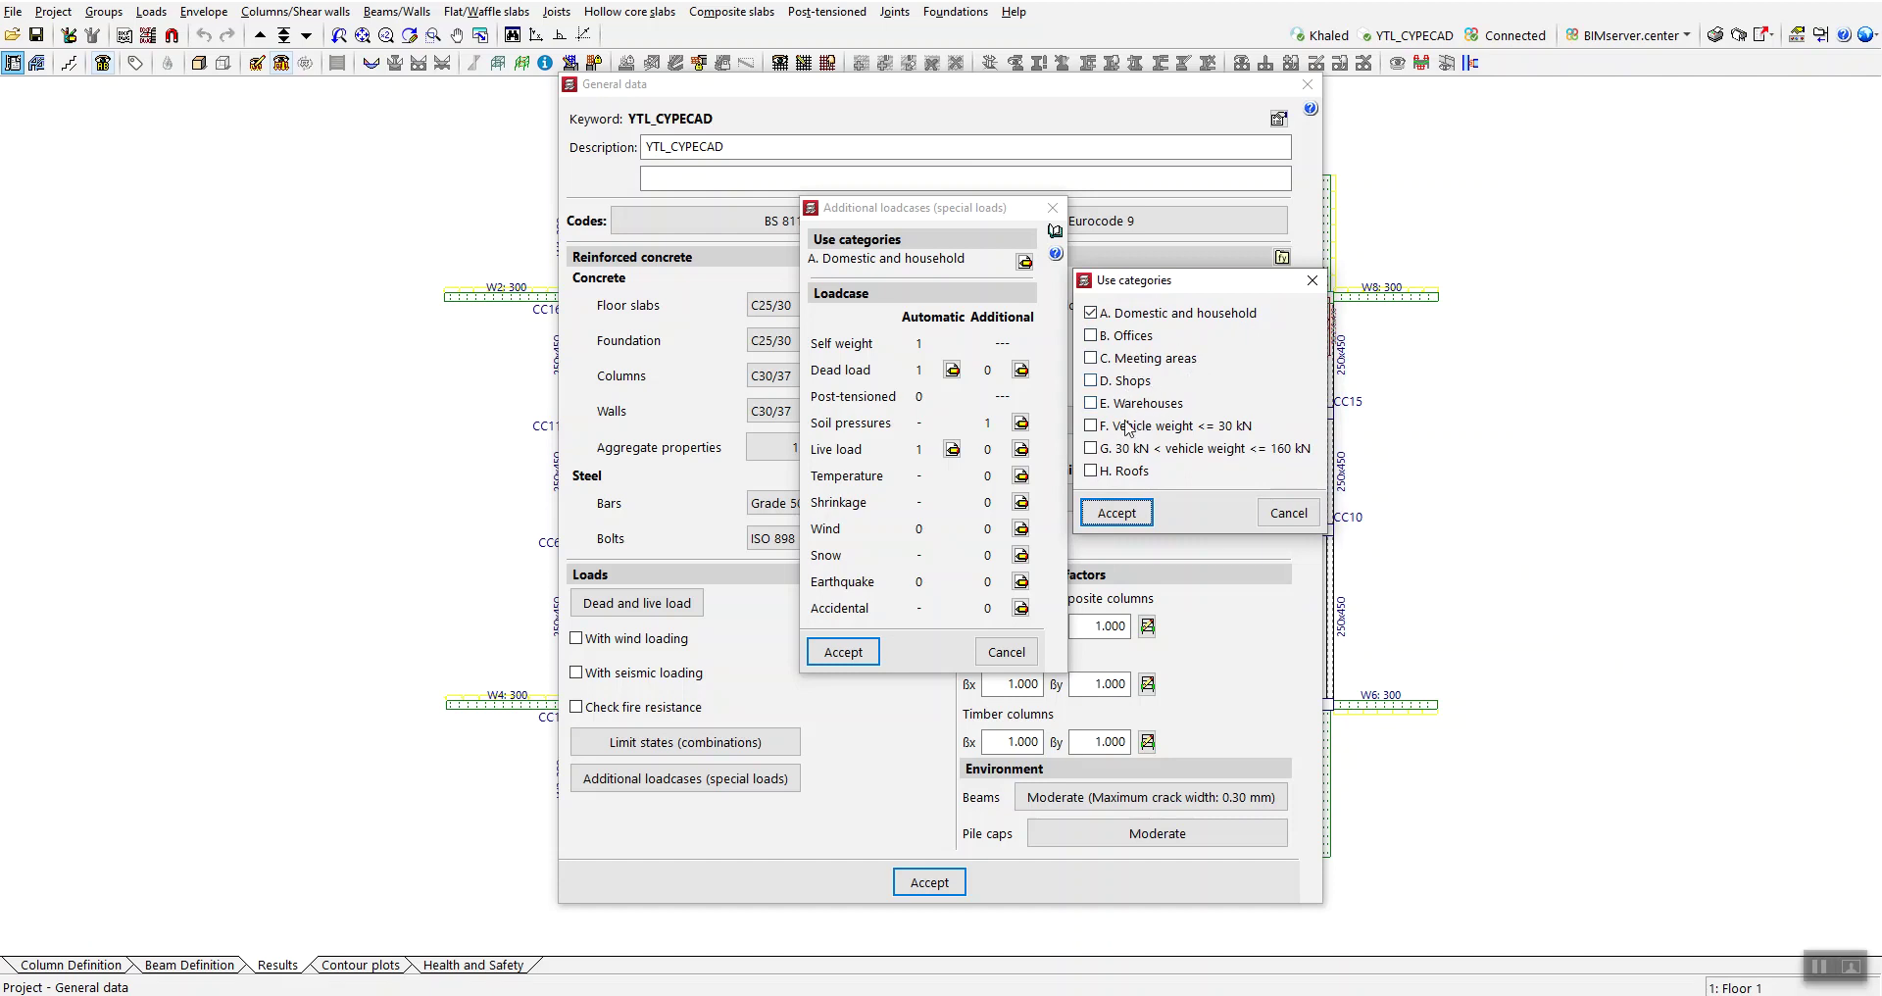
click(1091, 380)
key(space)
click(1272, 514)
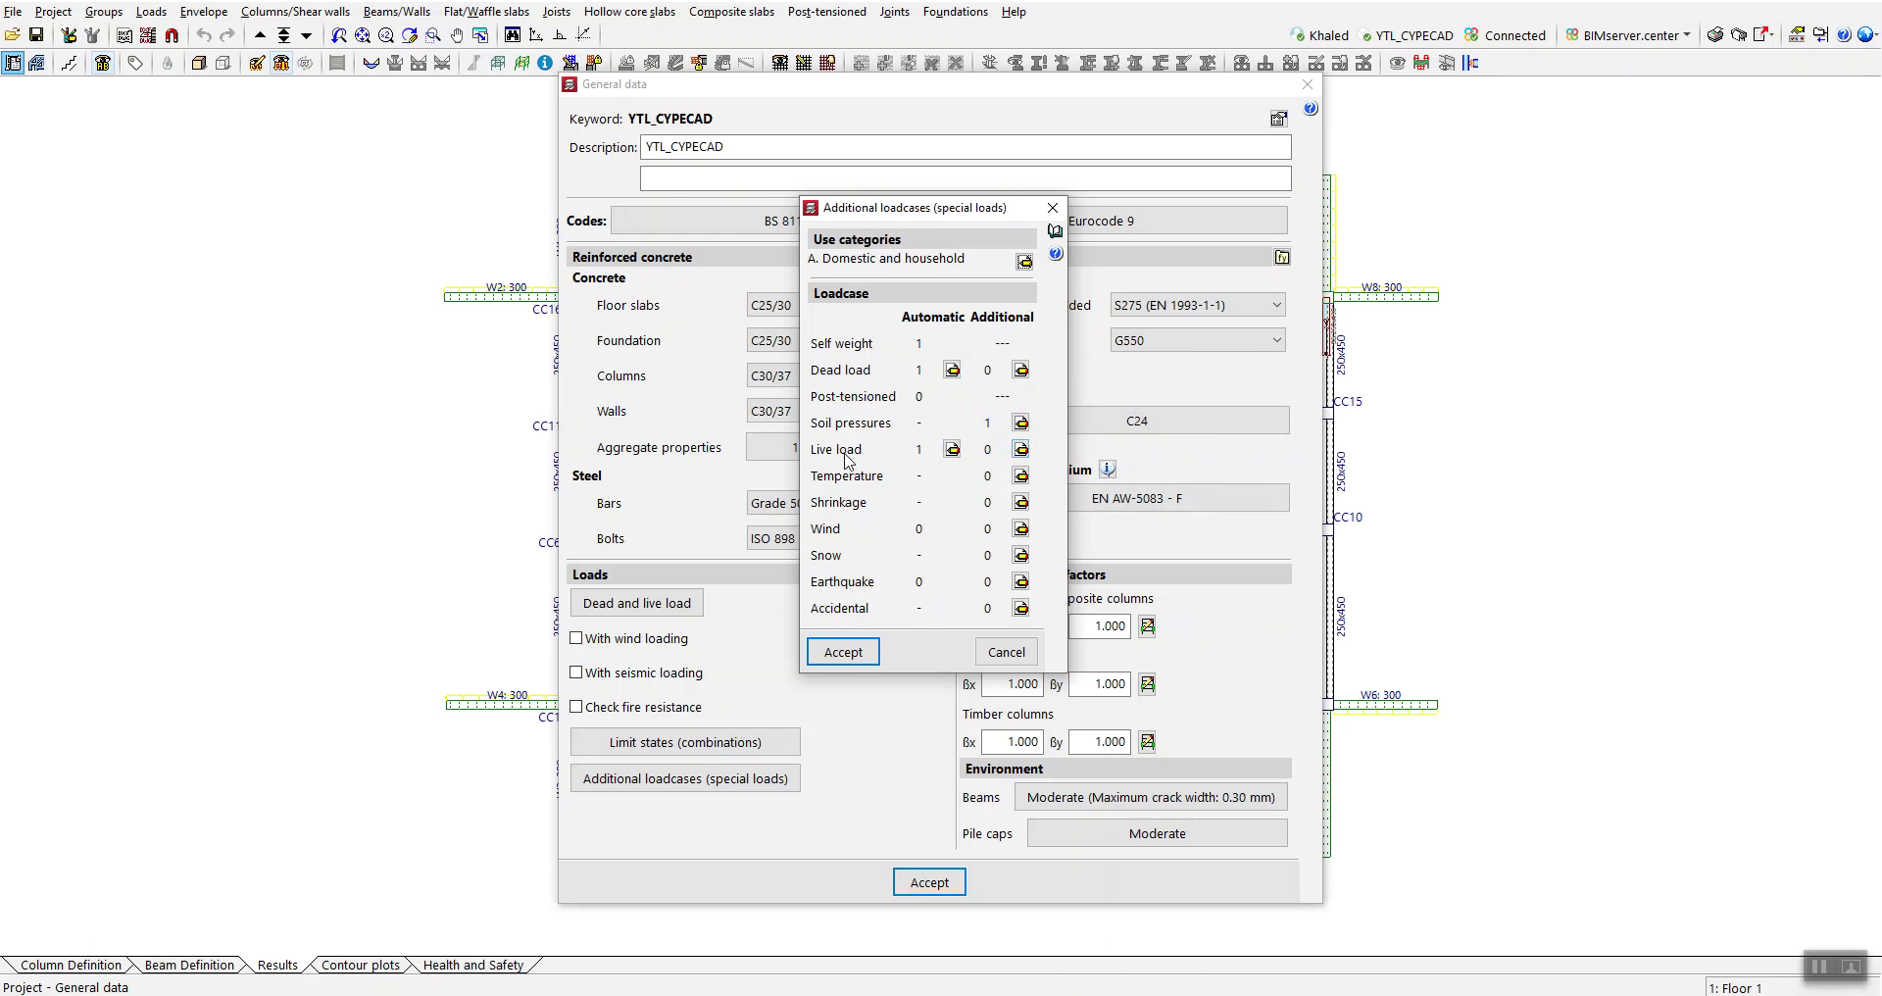
- Add an additional live load loadcase with the default reference and accept the live load settings
click(1017, 450)
drag(910, 232, 1255, 224)
click(1210, 262)
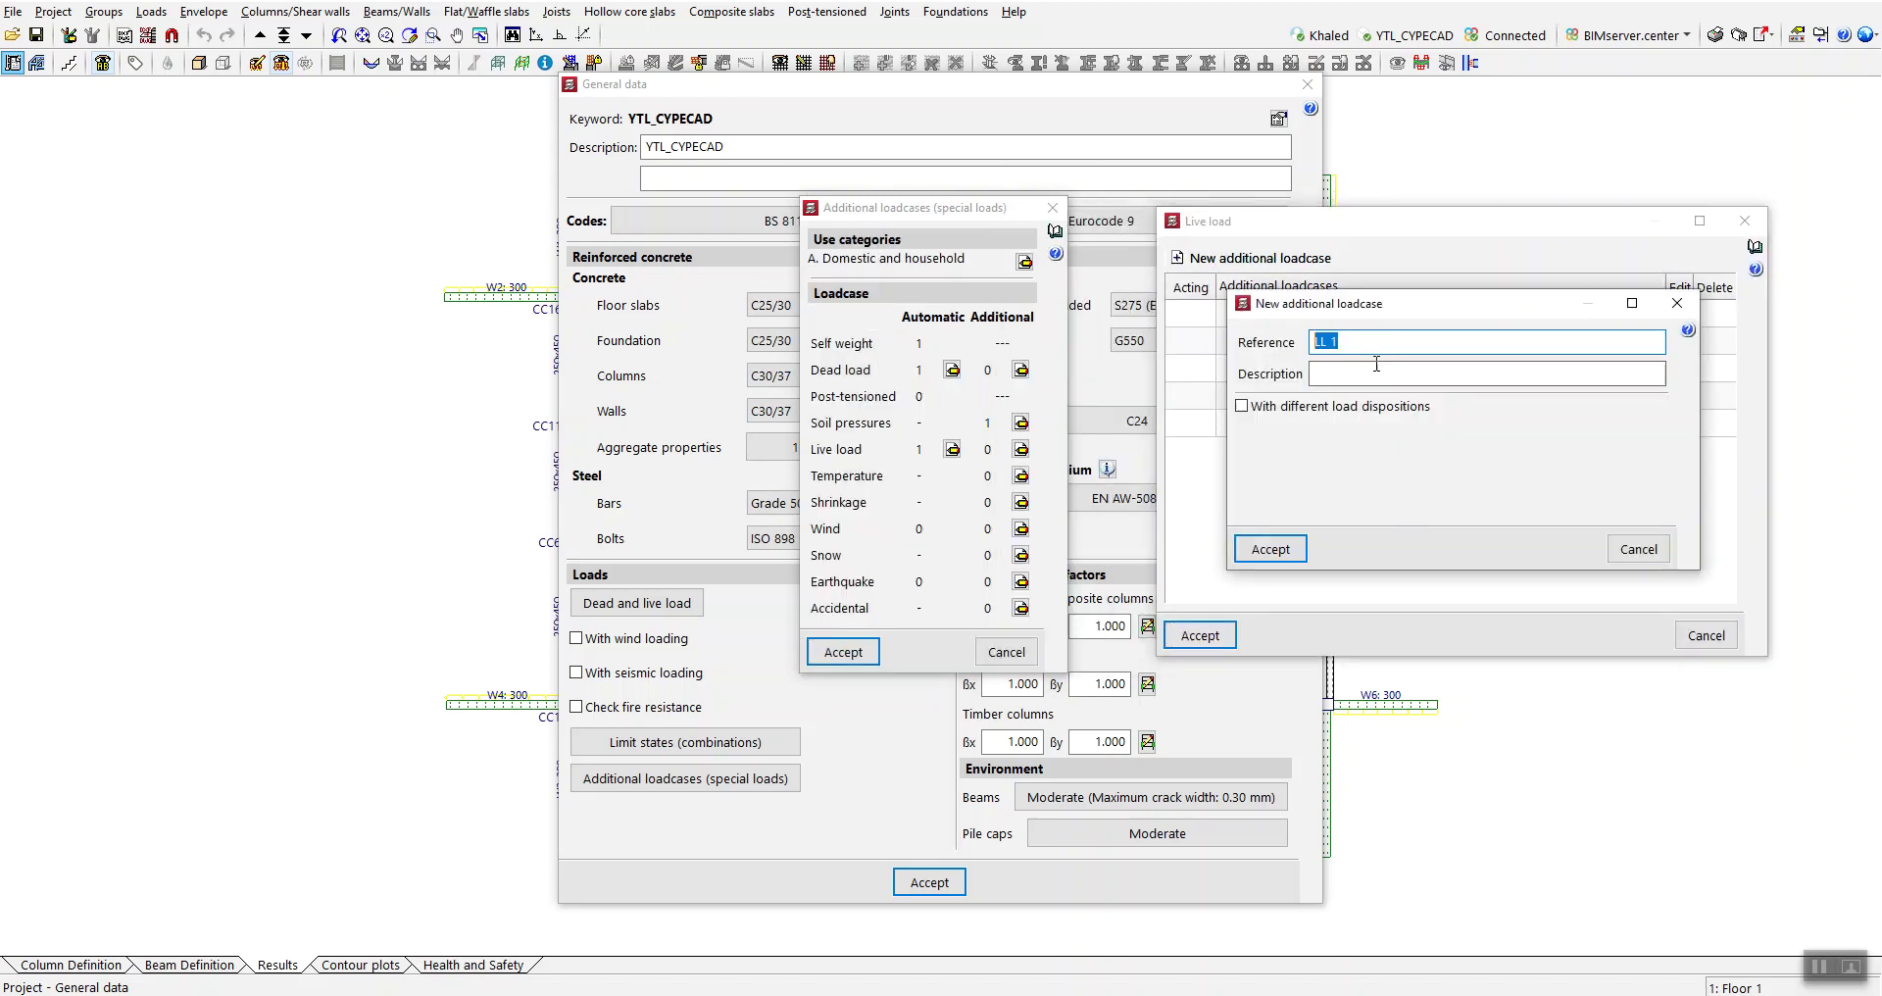
click(1268, 549)
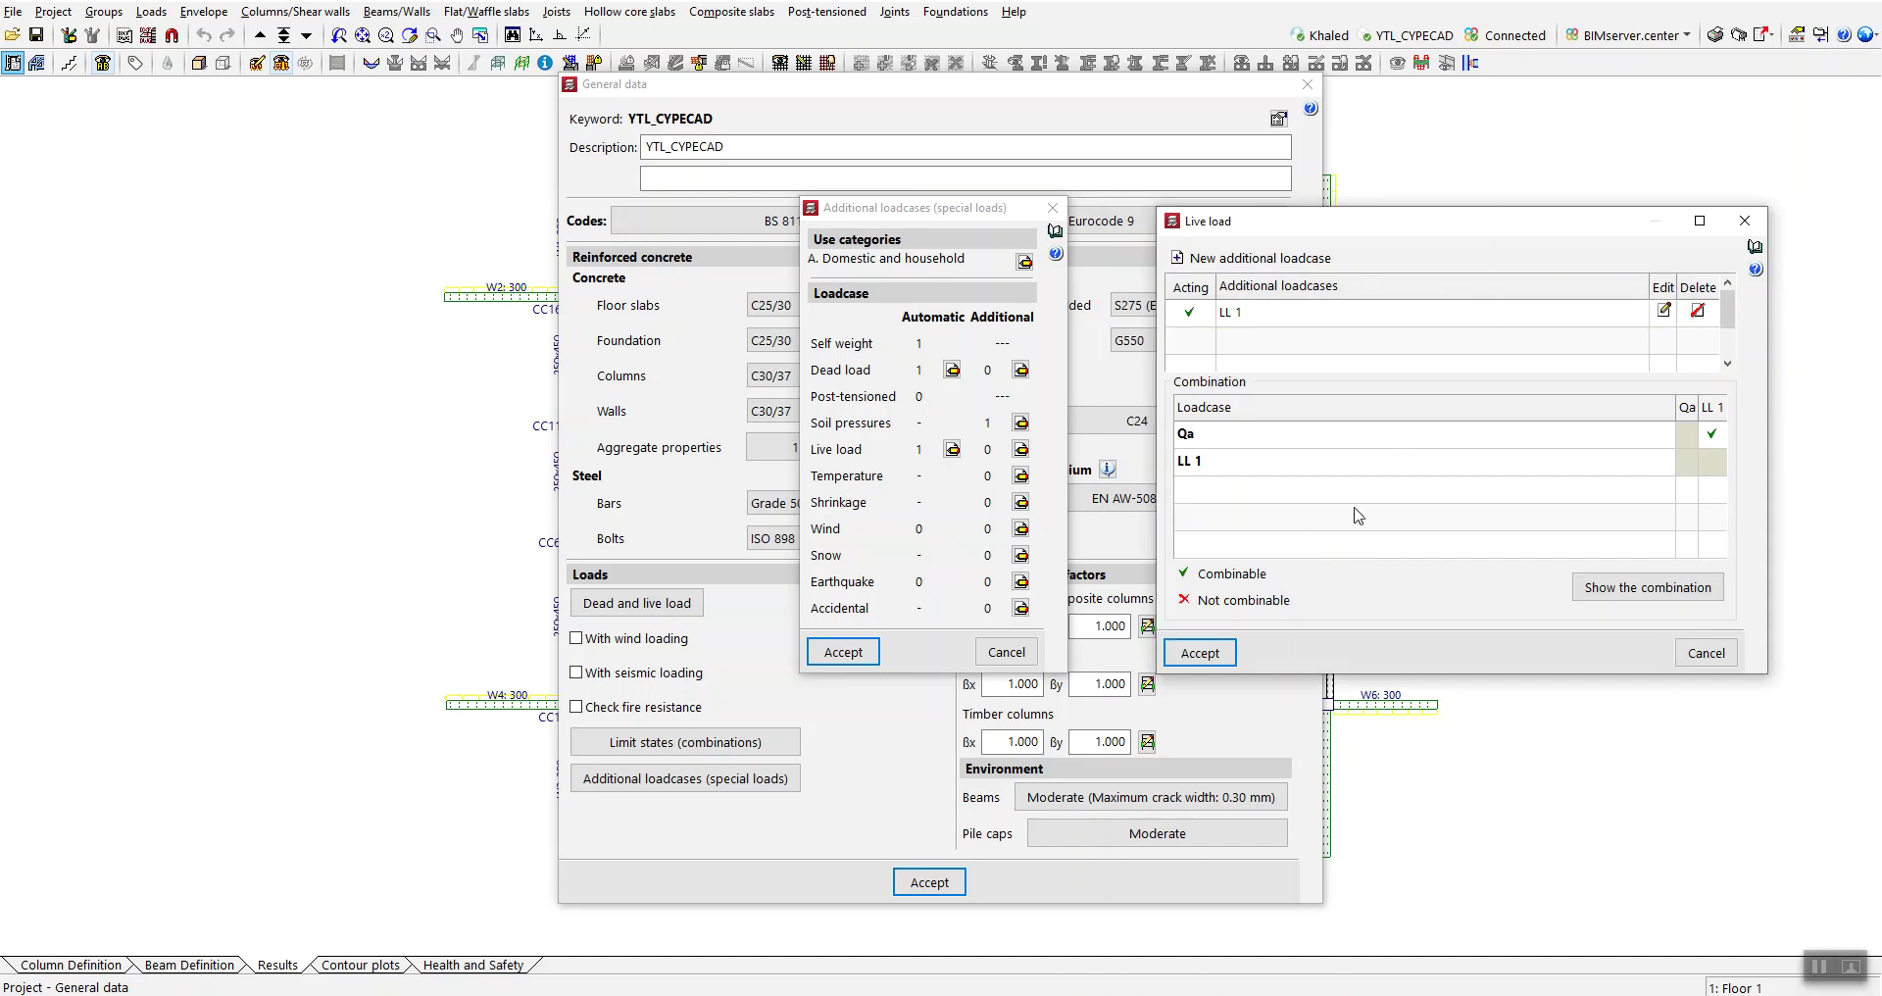
click(1200, 652)
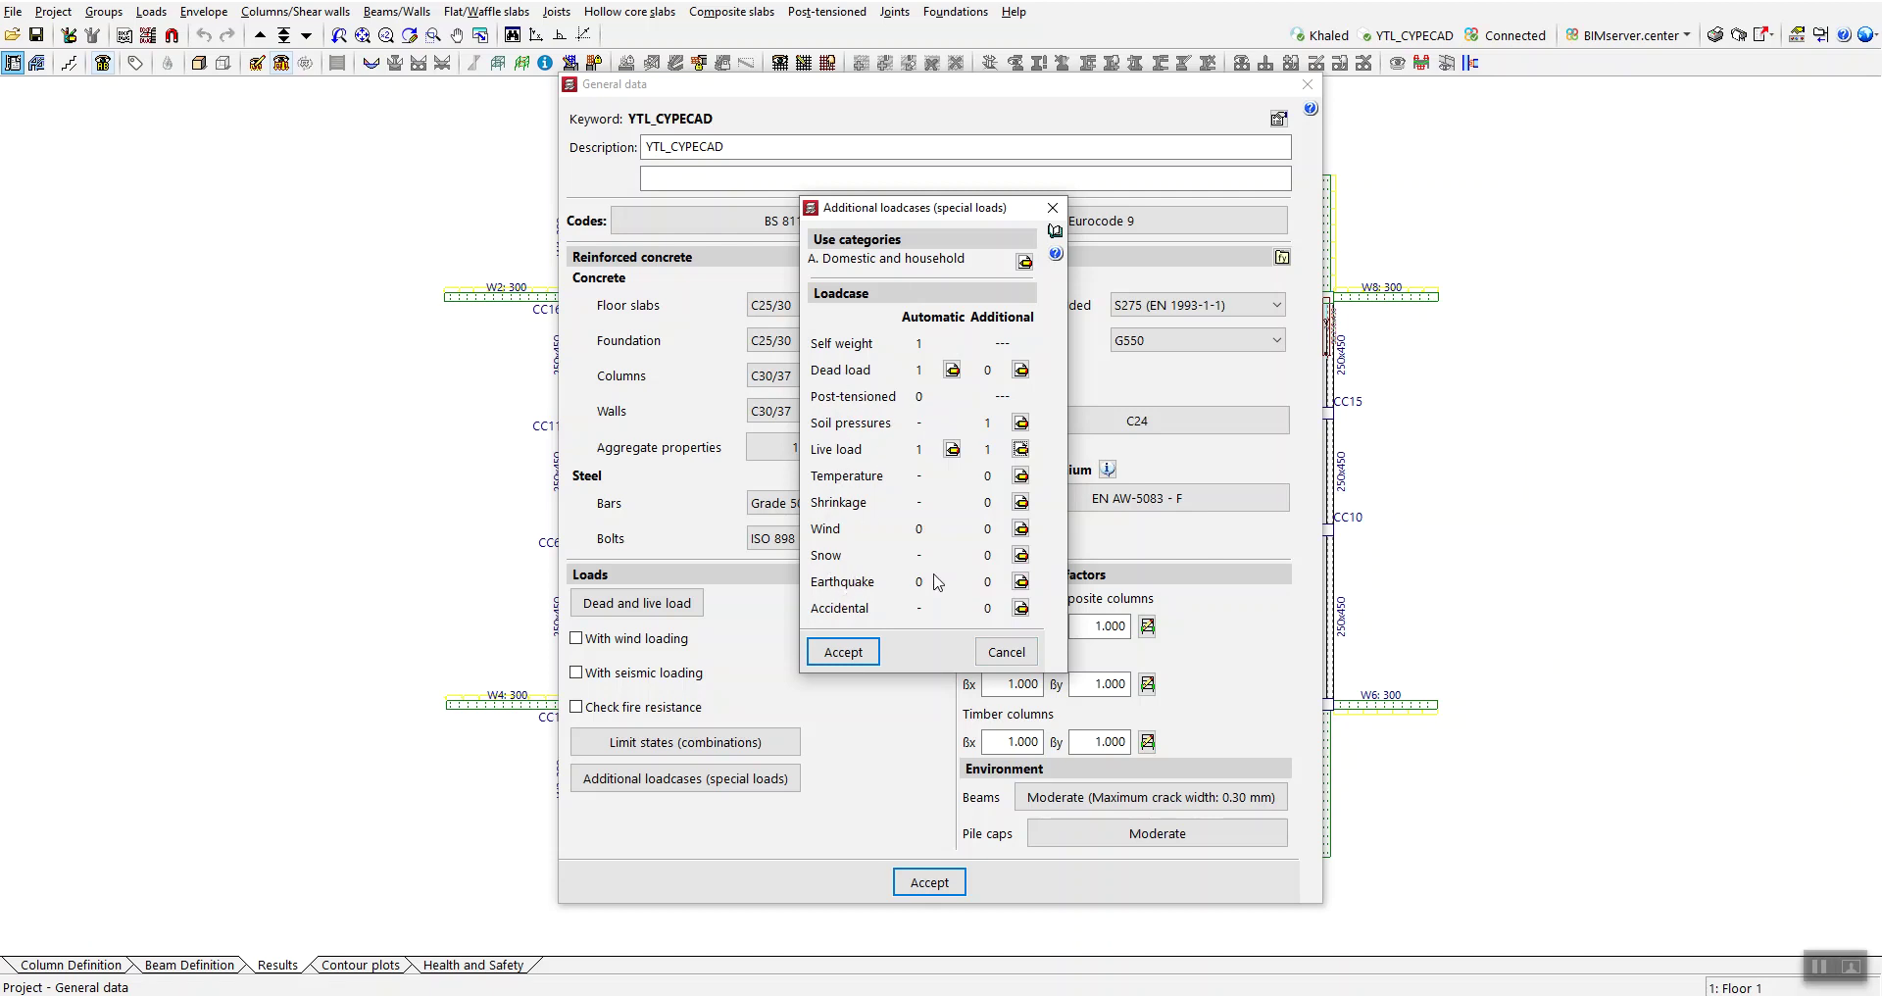
- Add an additional wind loadcase with the default reference, accept the wind settings and cancel out of the additional loadcases
click(1020, 529)
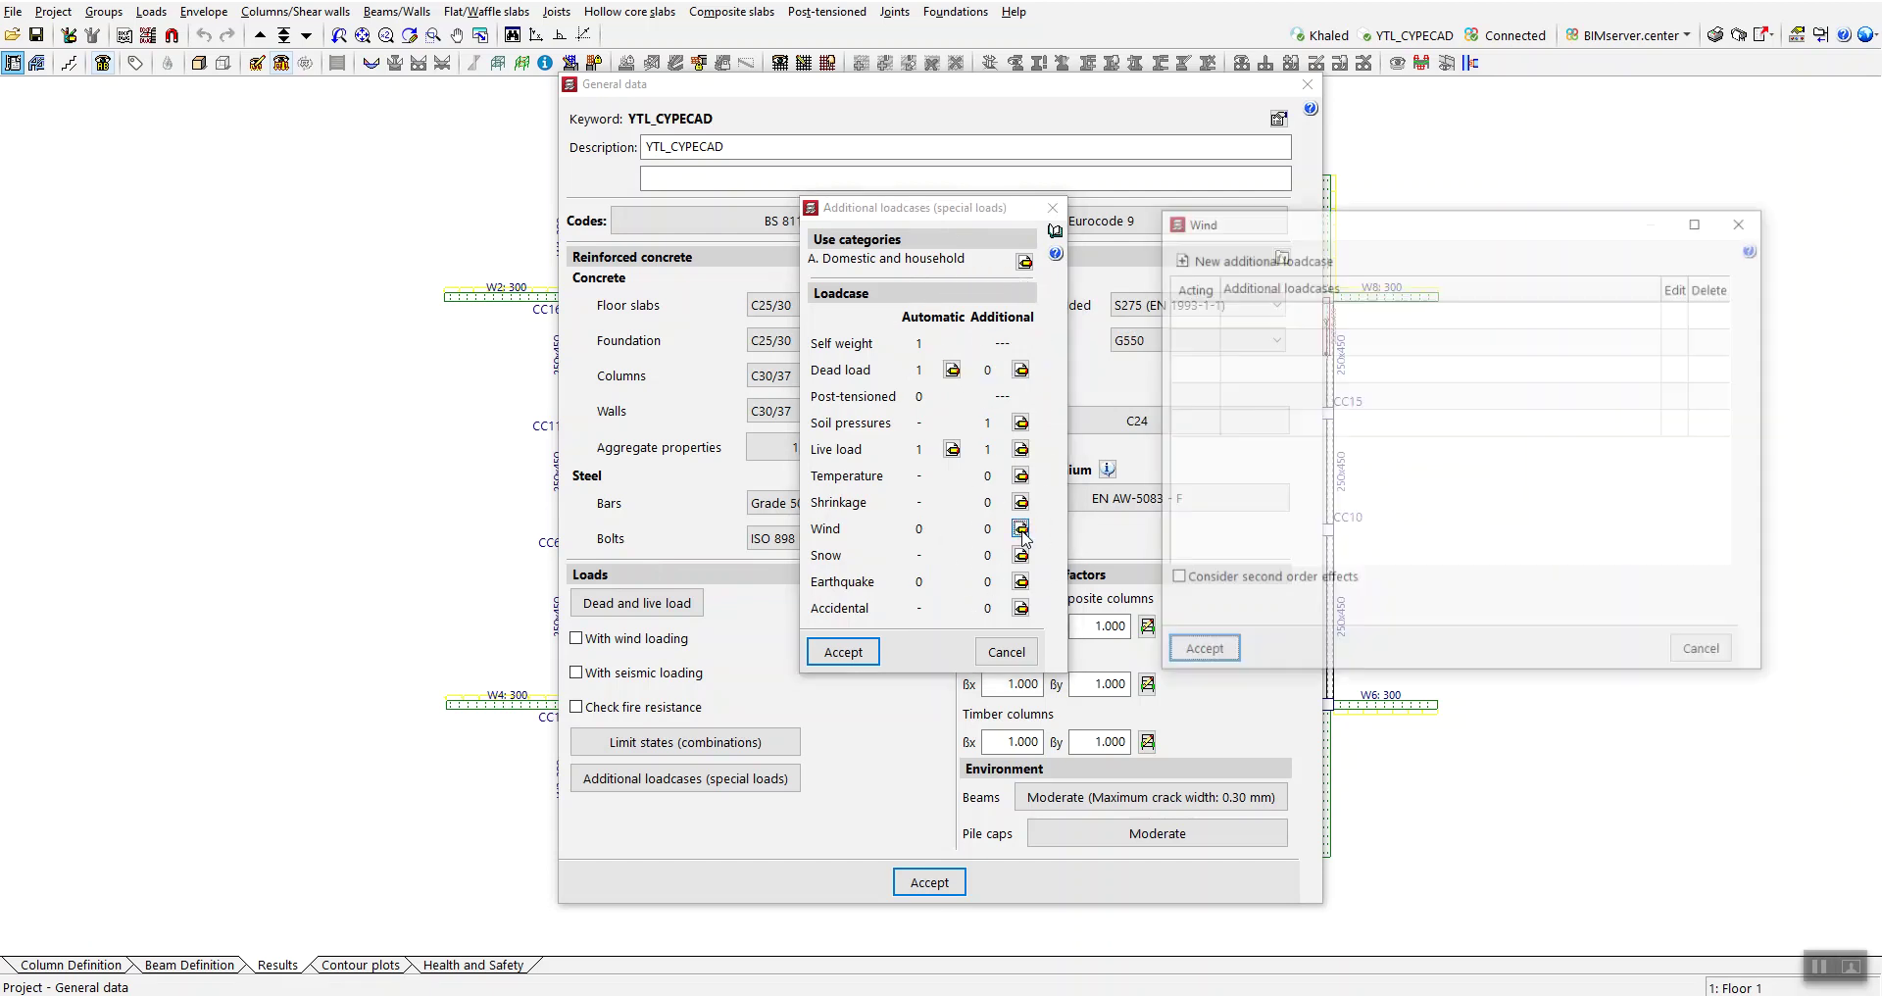
click(1196, 260)
click(1376, 343)
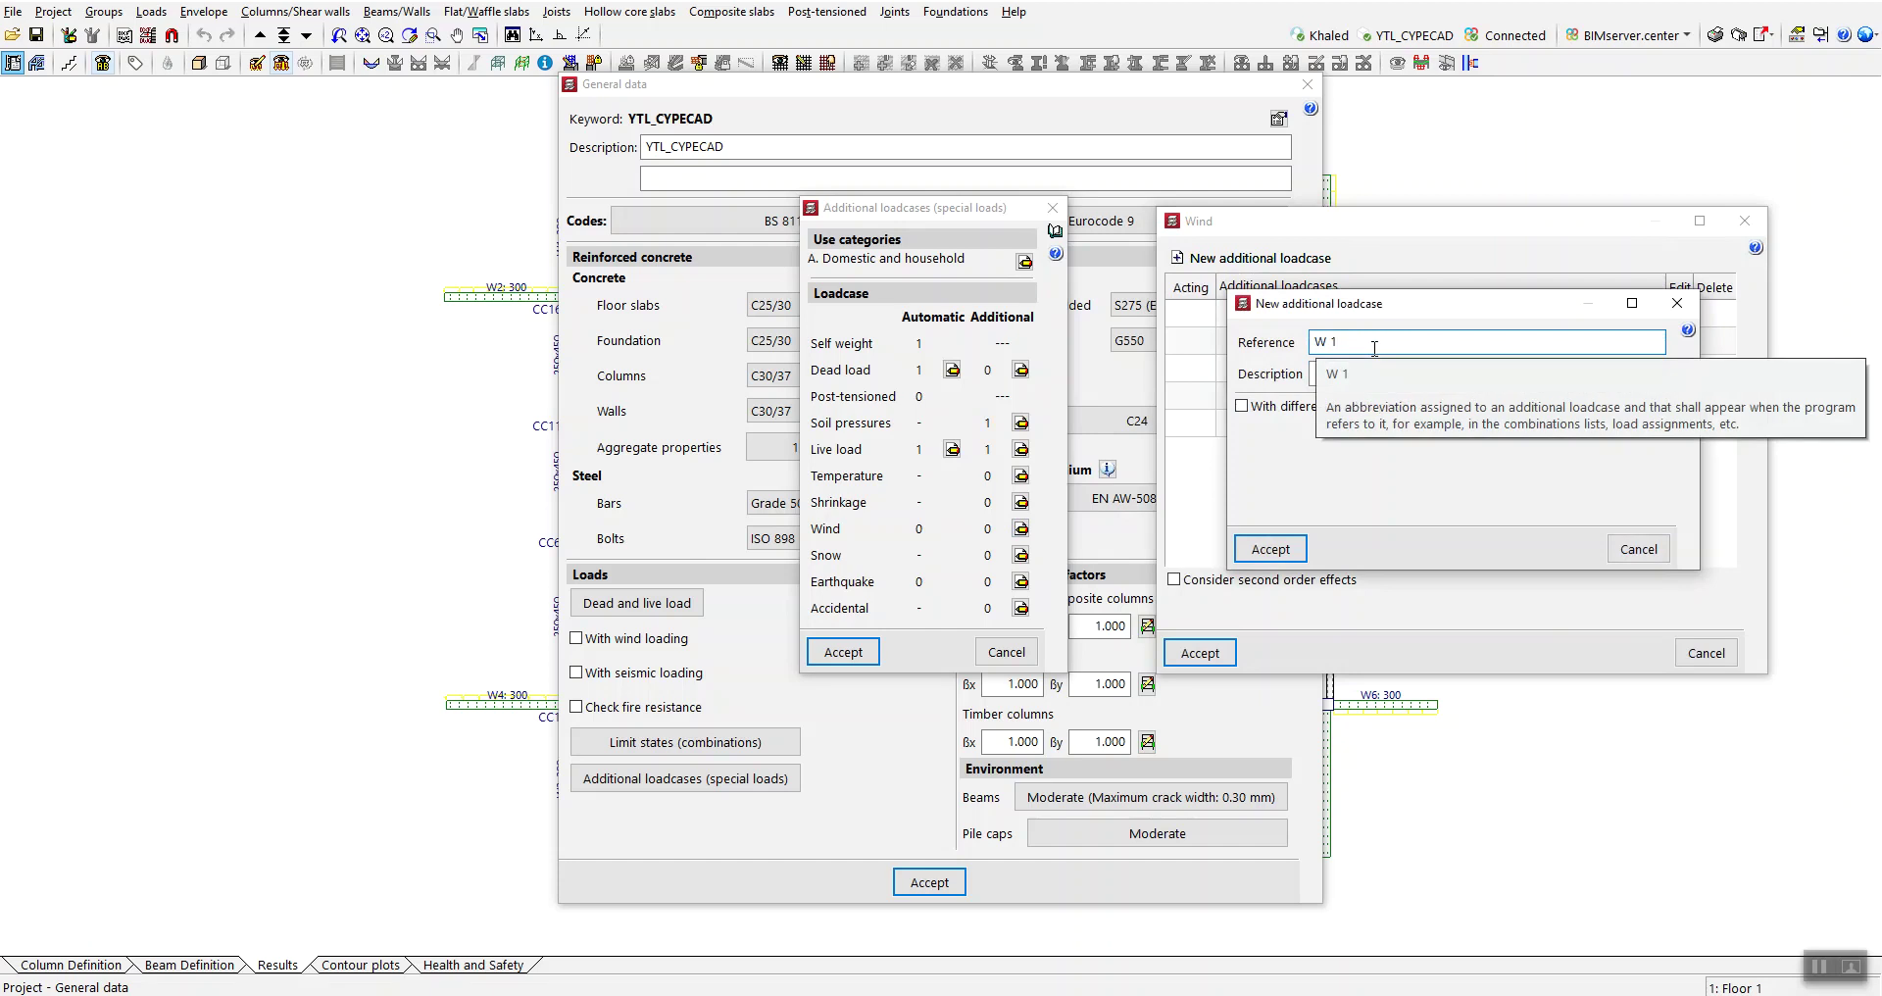
click(1270, 549)
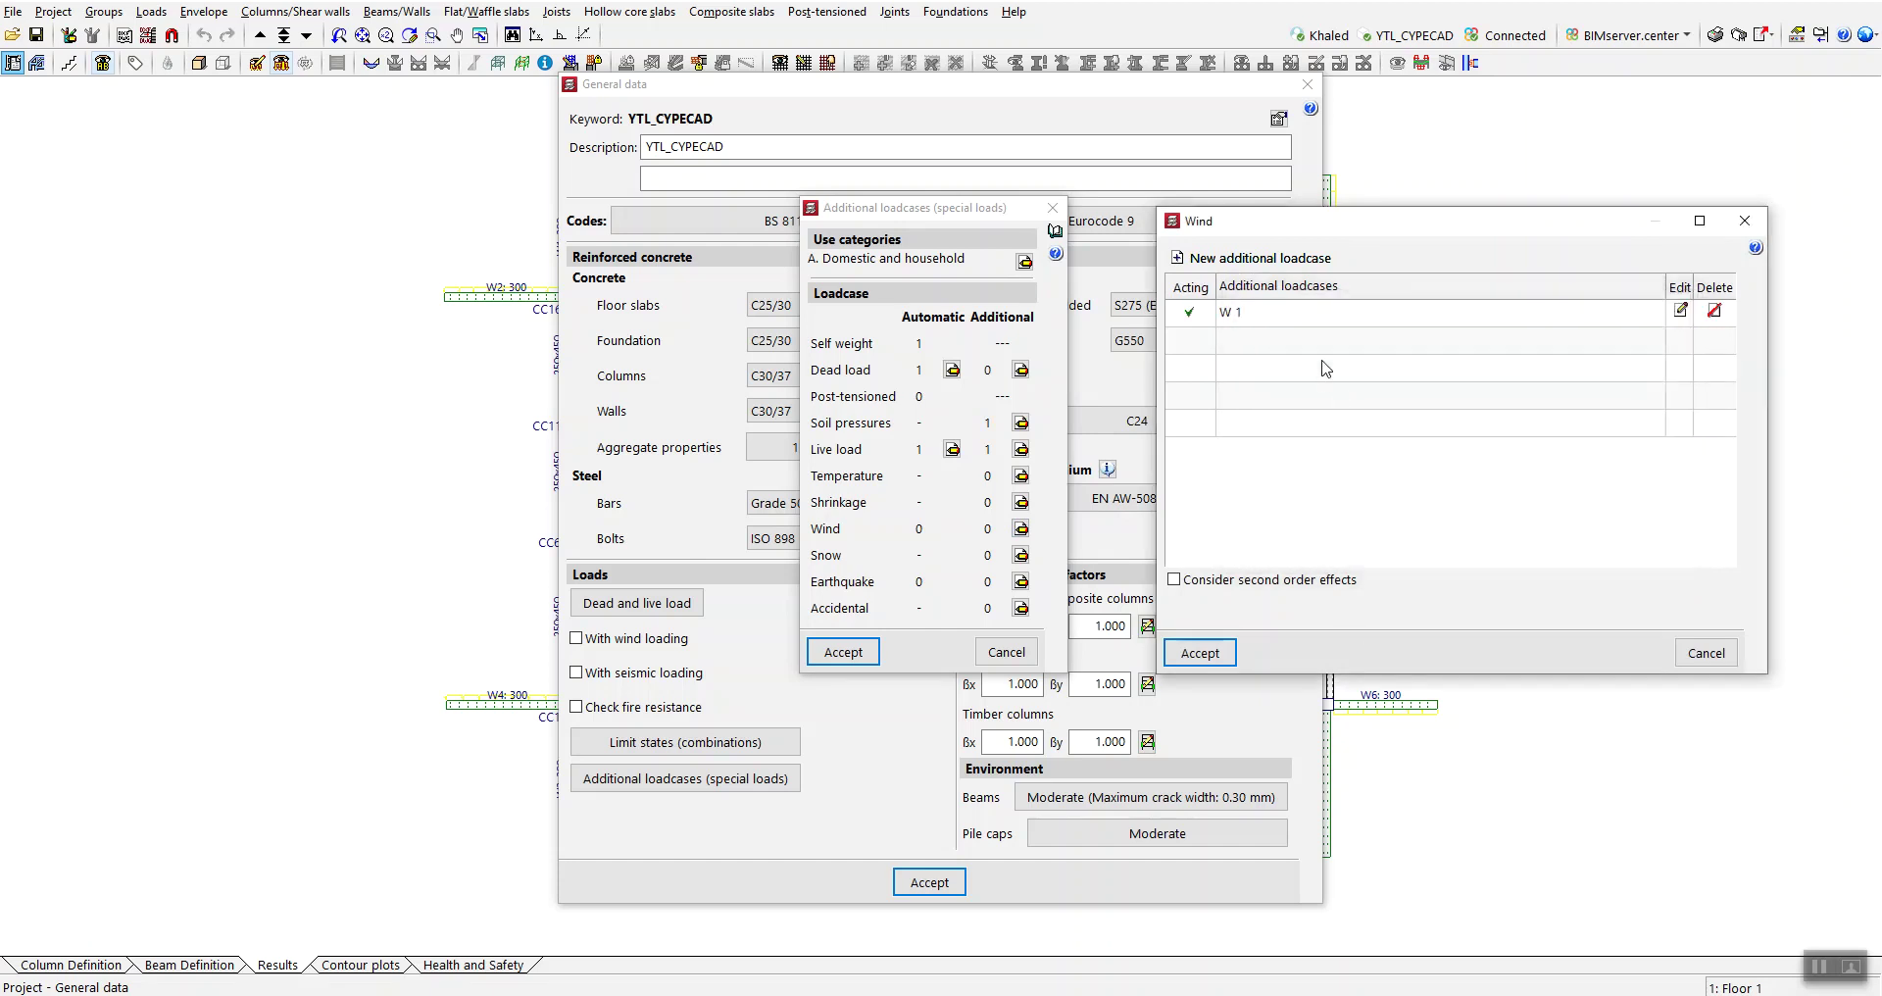
click(1205, 657)
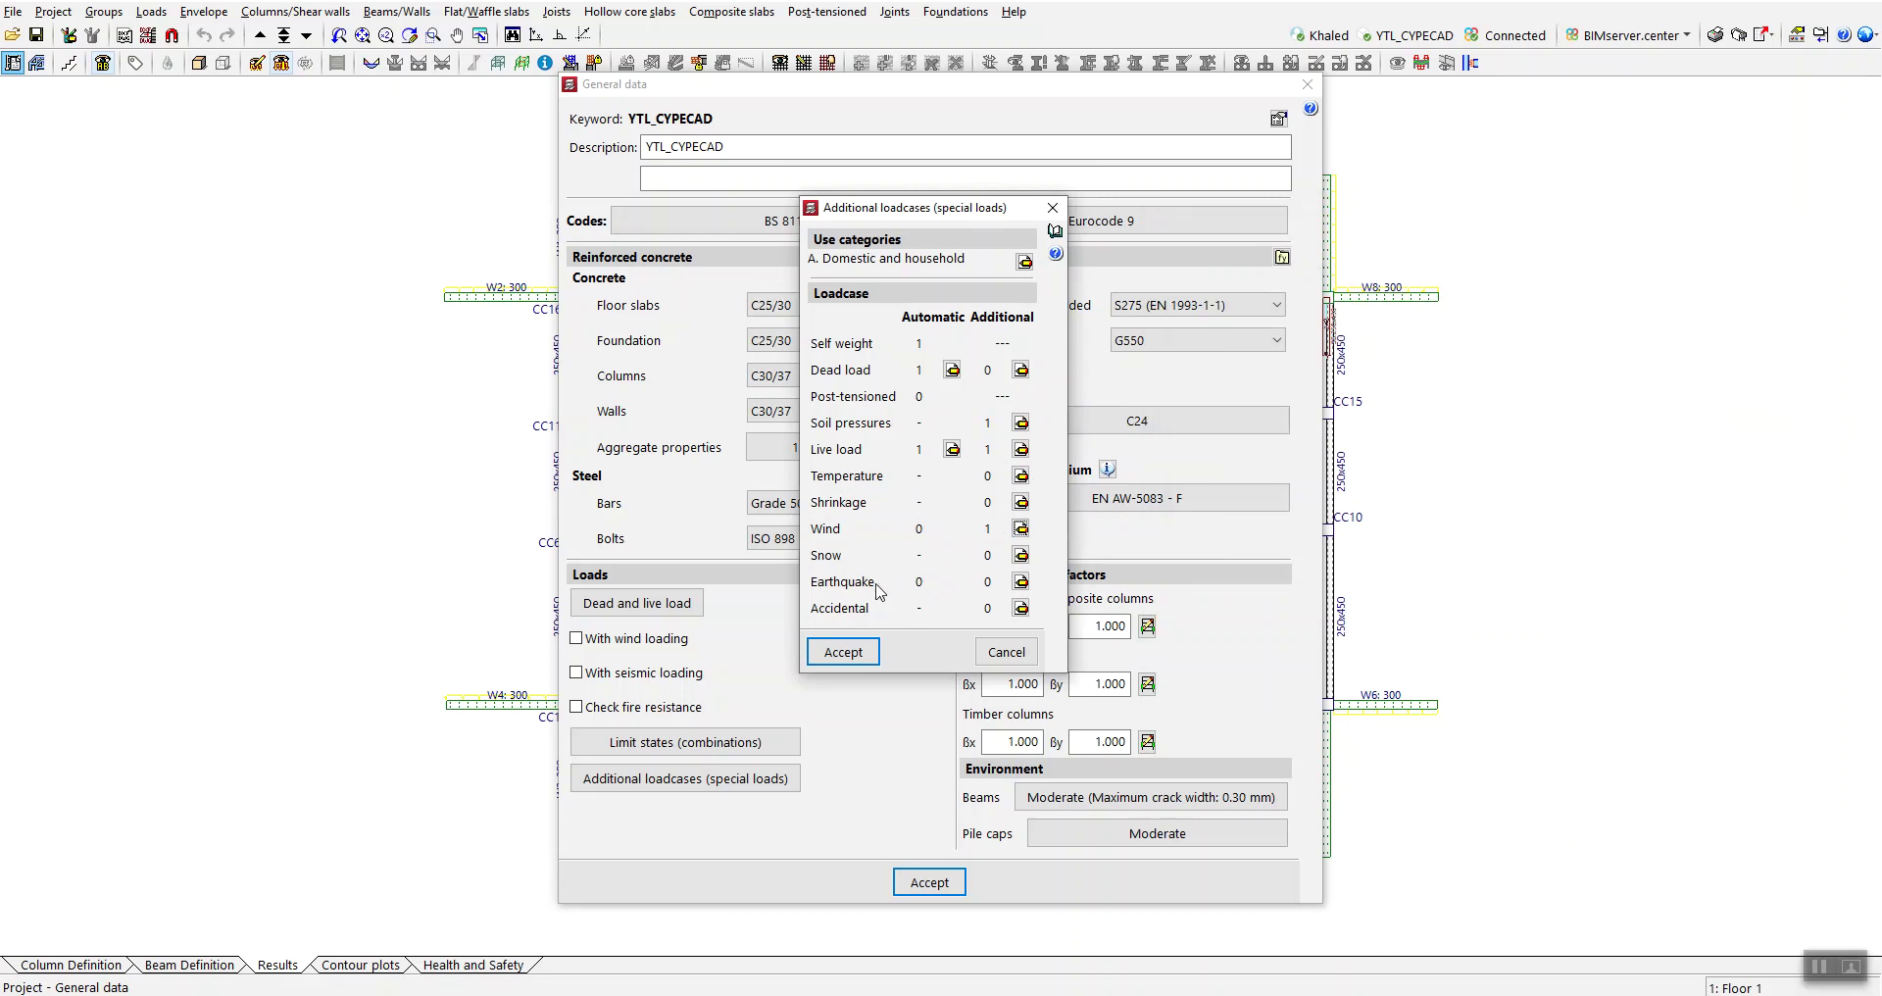
drag(945, 217, 1003, 210)
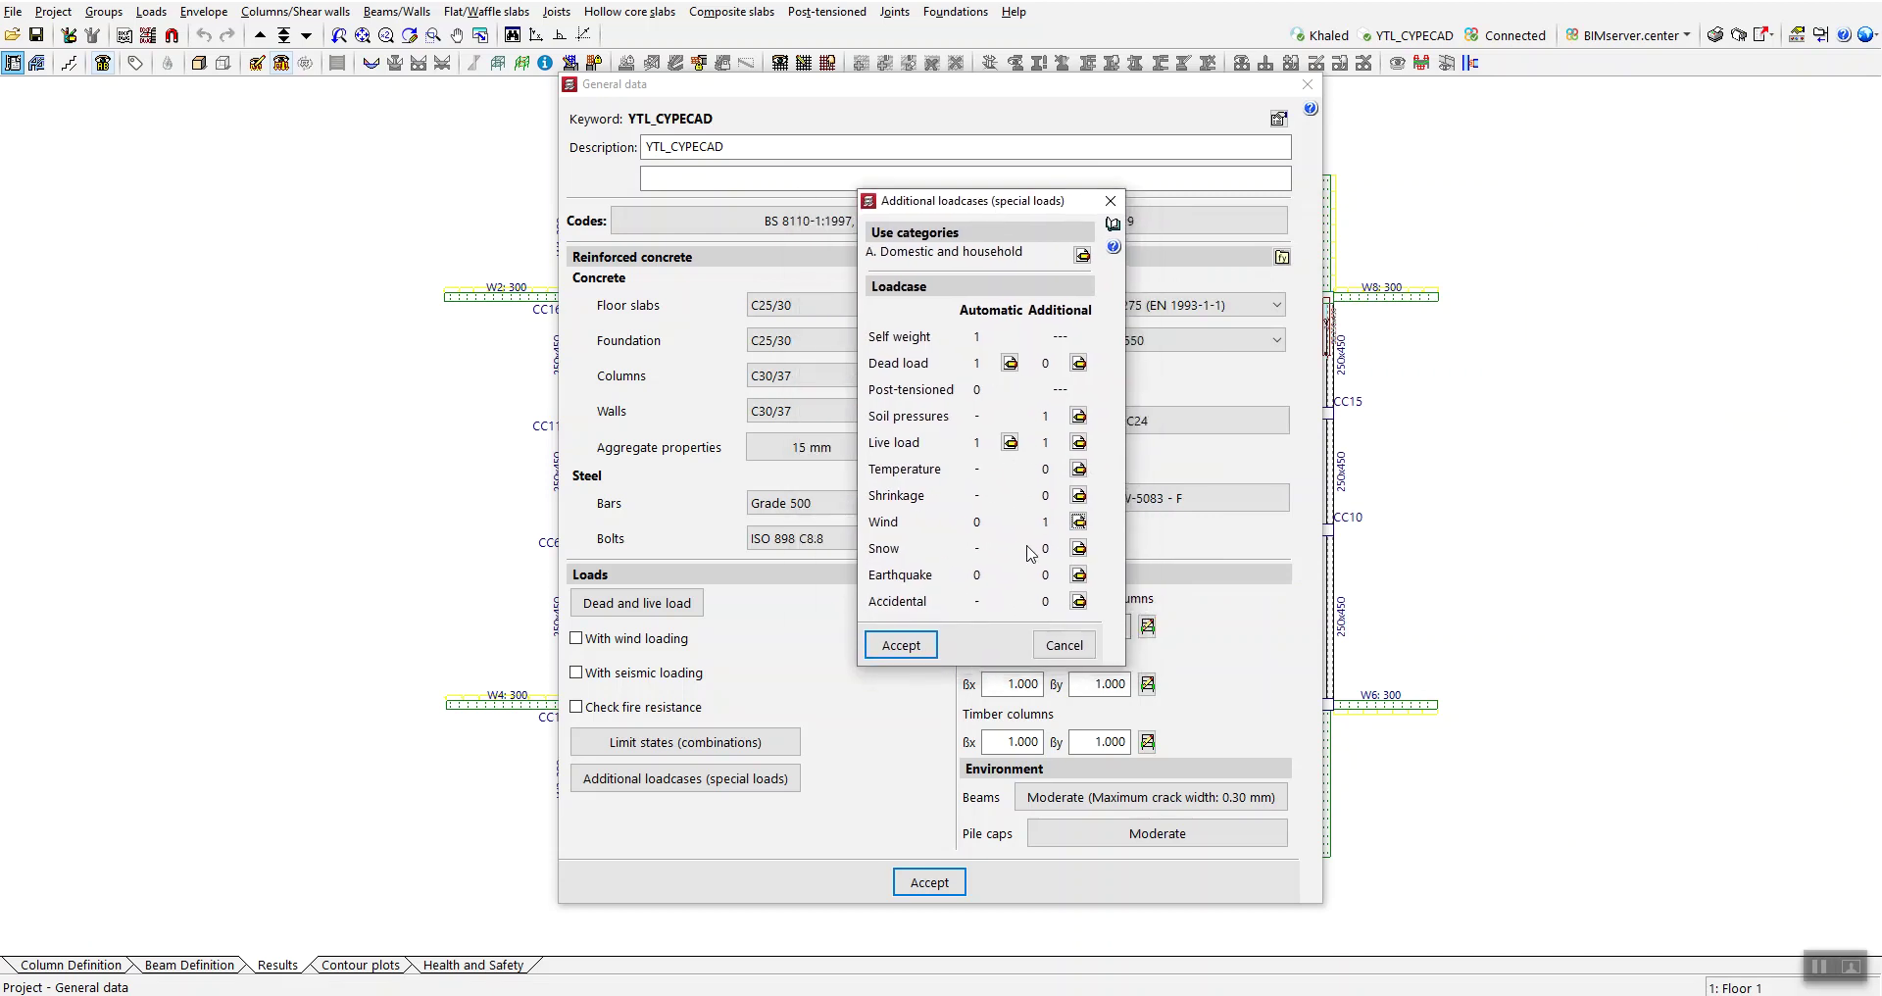
click(1063, 647)
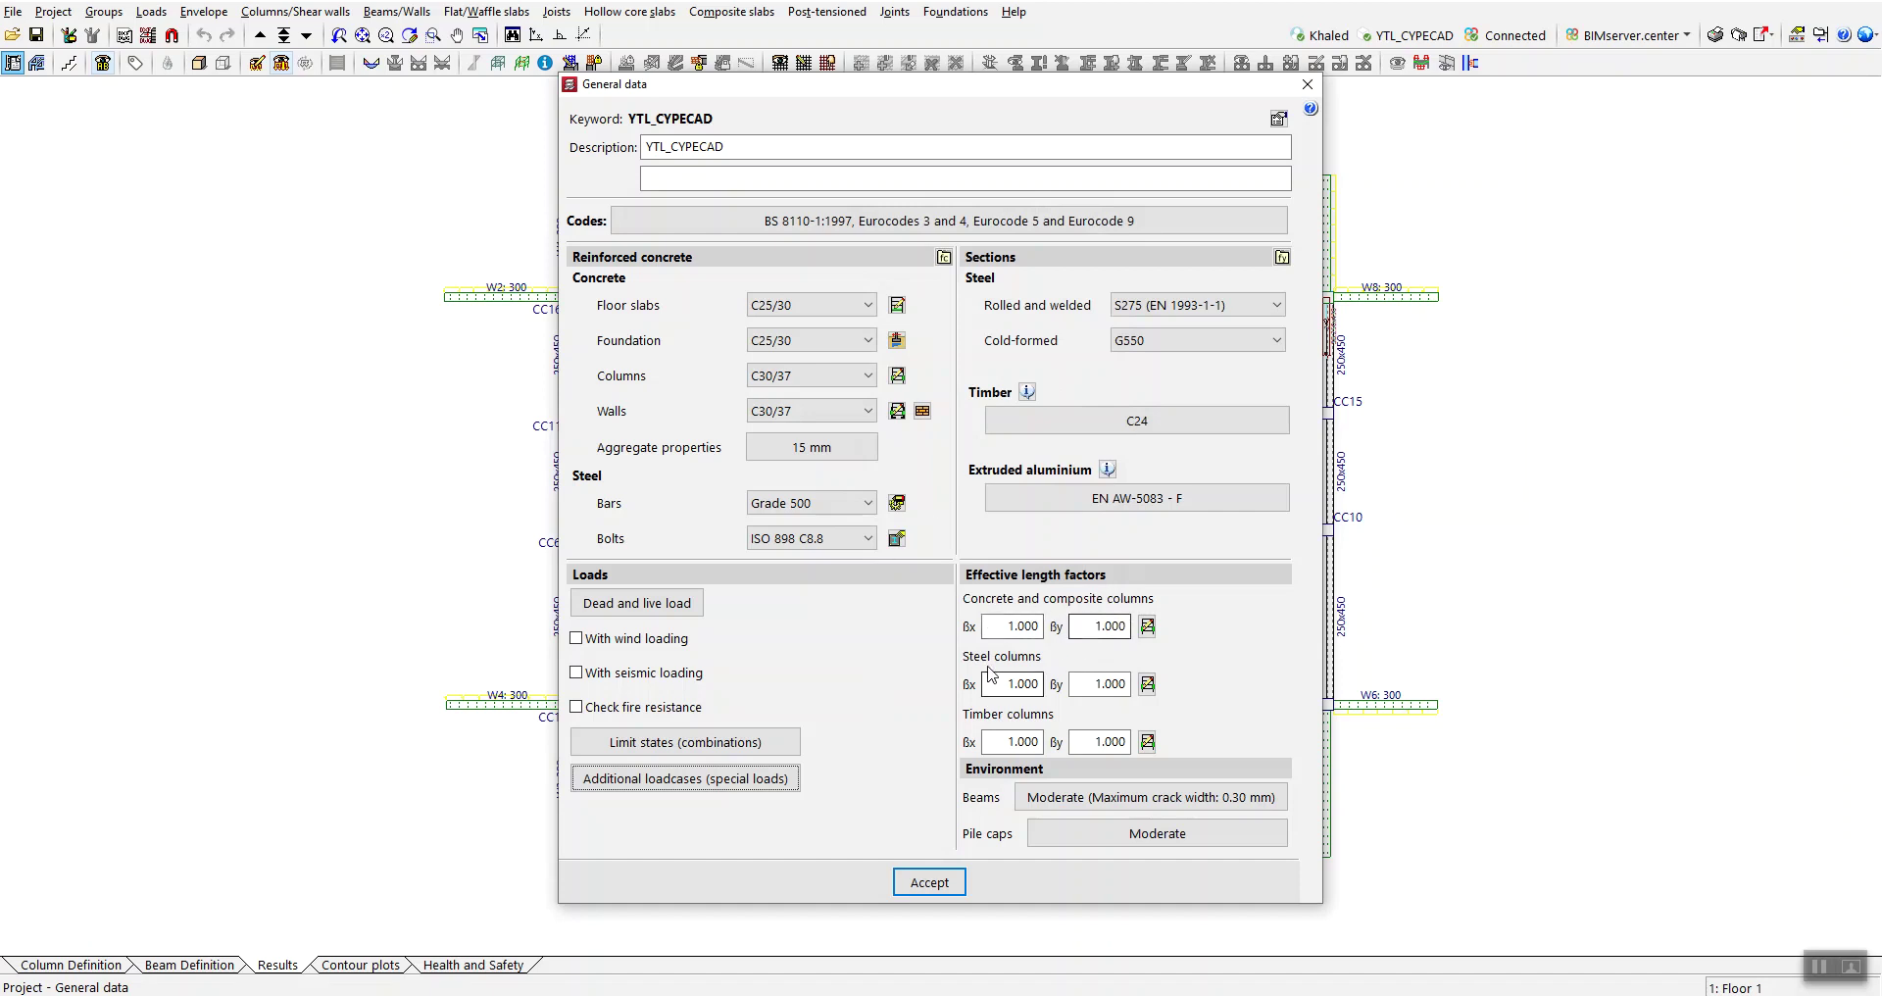
- Review the βx and βy effective length factors for concrete and composite, steel and timber columns
click(1088, 742)
click(1100, 685)
click(1104, 626)
click(1017, 626)
click(1005, 683)
click(1010, 742)
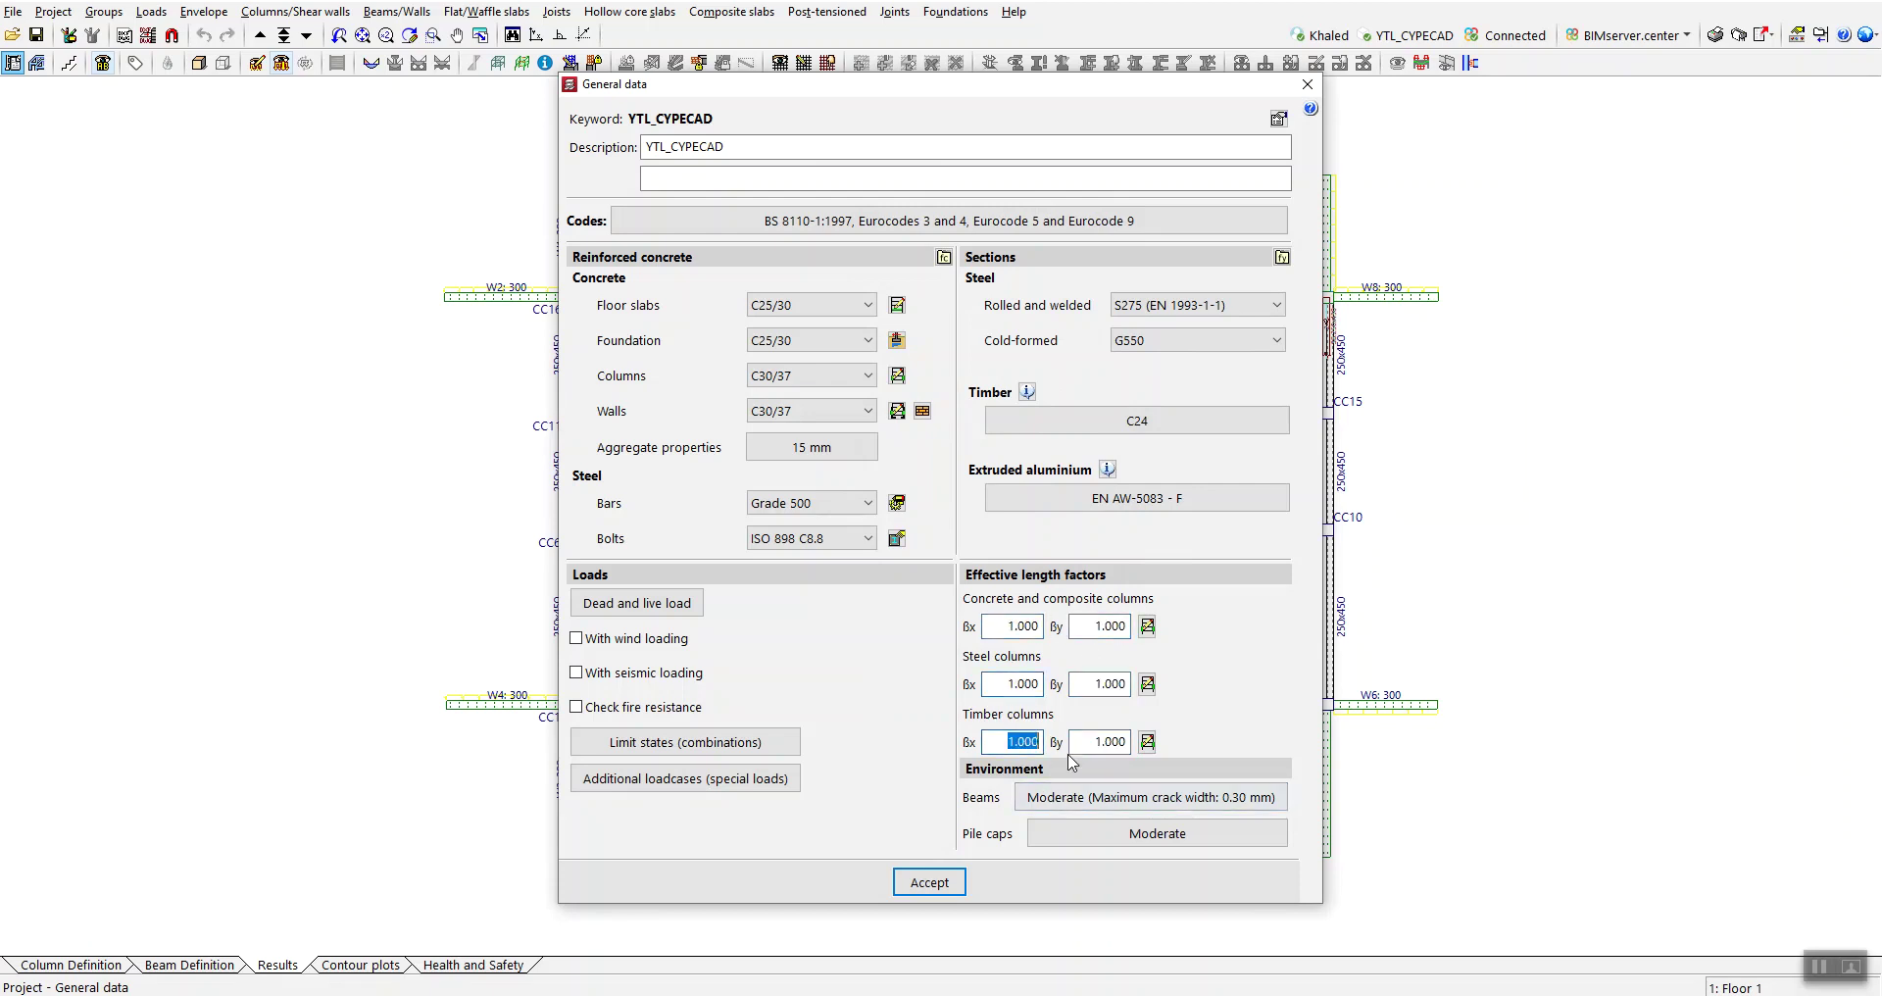
- Examine the environment aggressiveness options for beams and the exposure conditions for pile caps, closing both without accepting
click(994, 788)
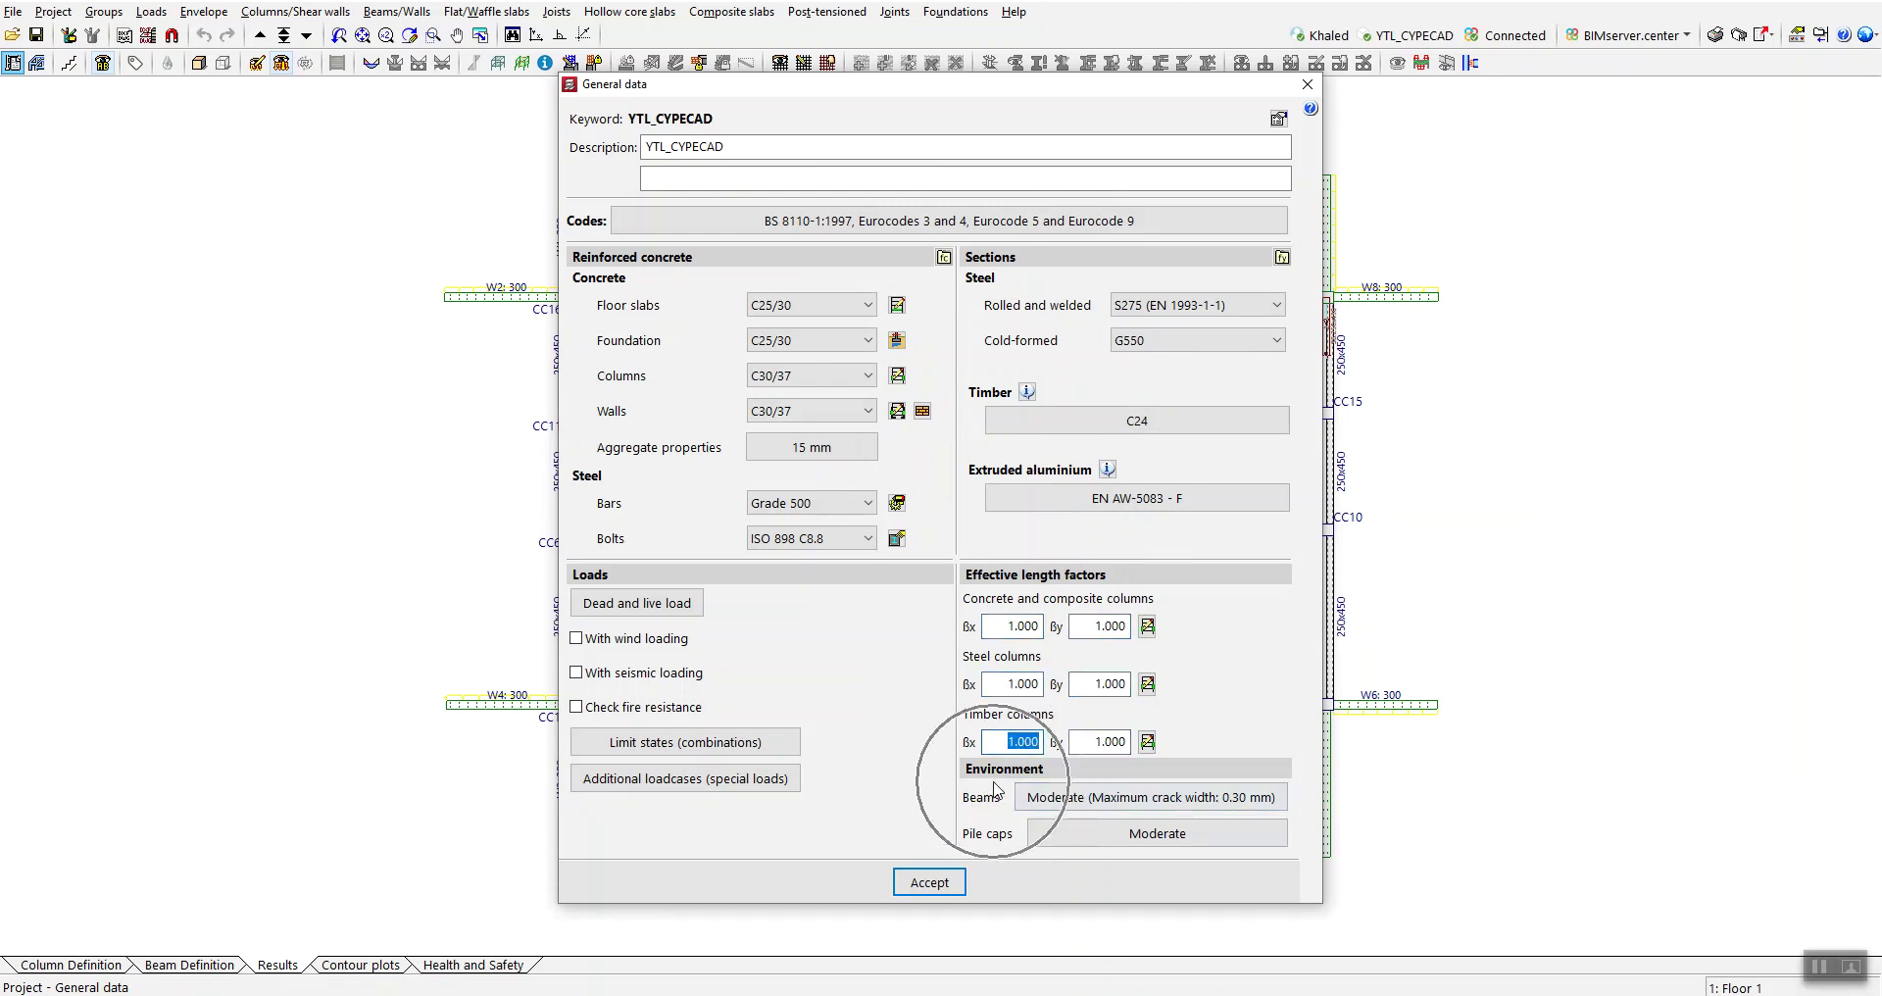
click(996, 788)
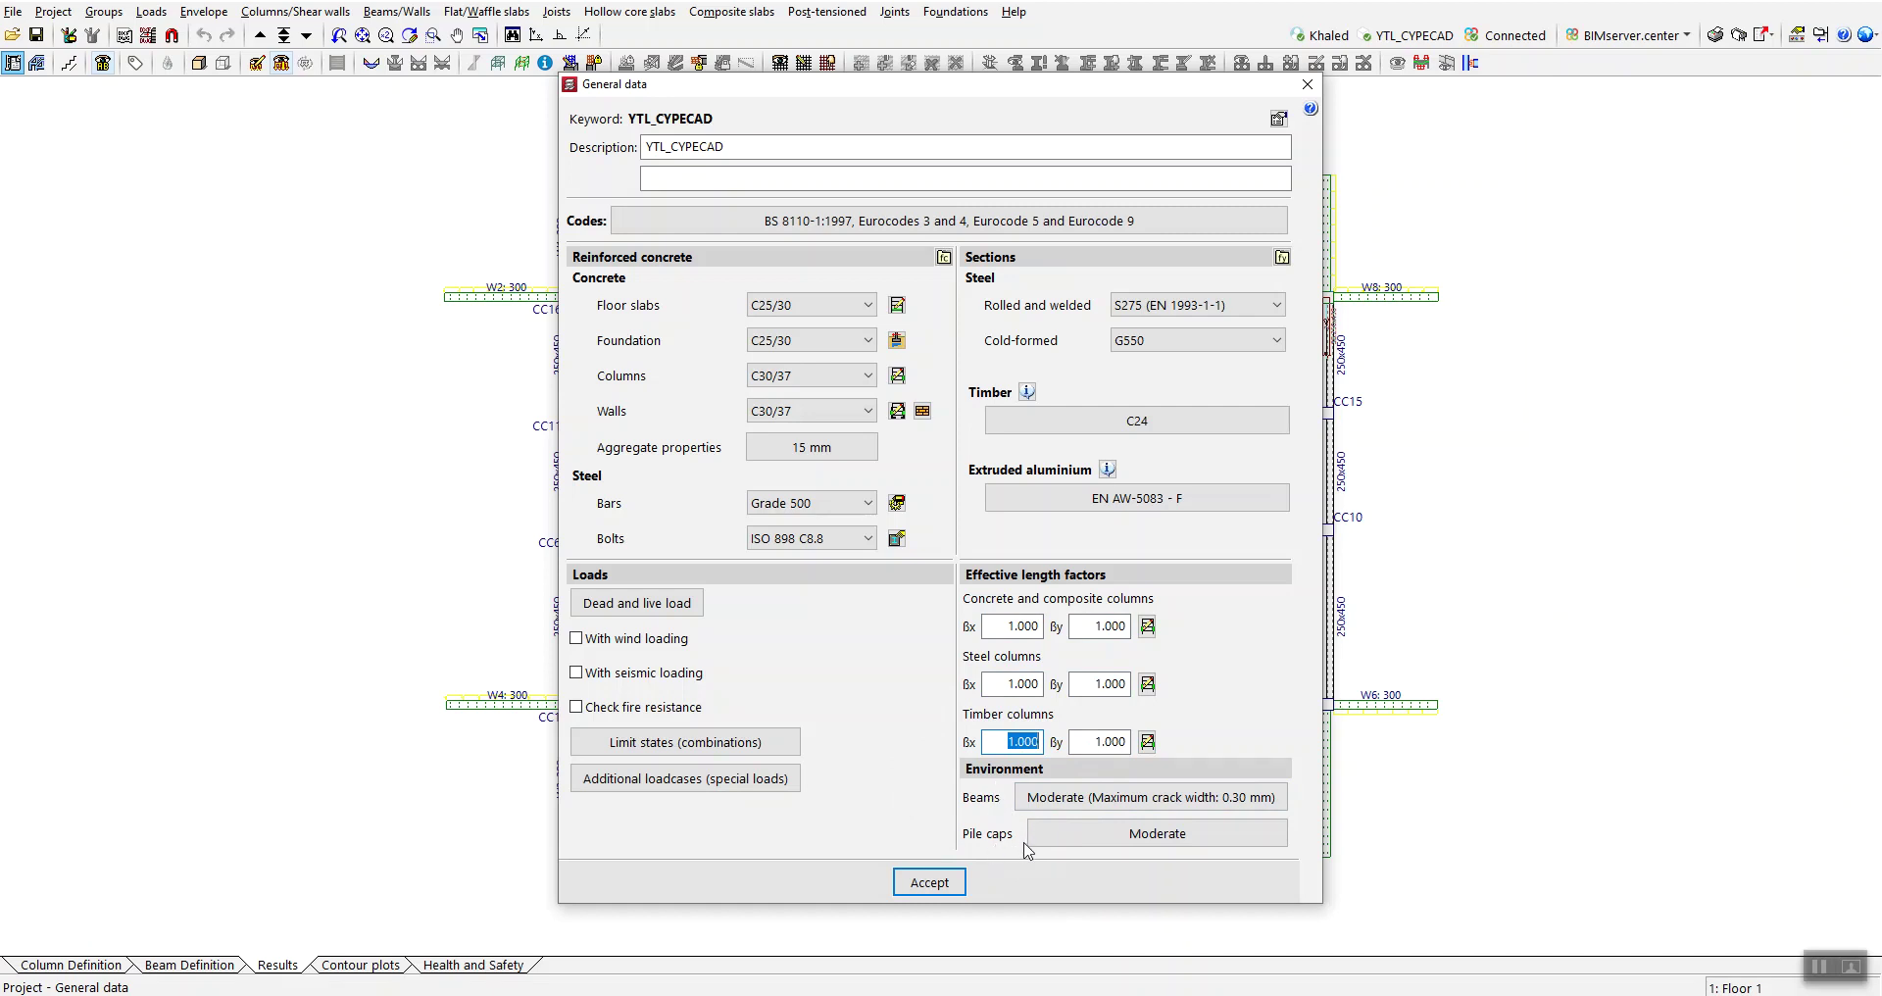
click(1027, 807)
click(963, 487)
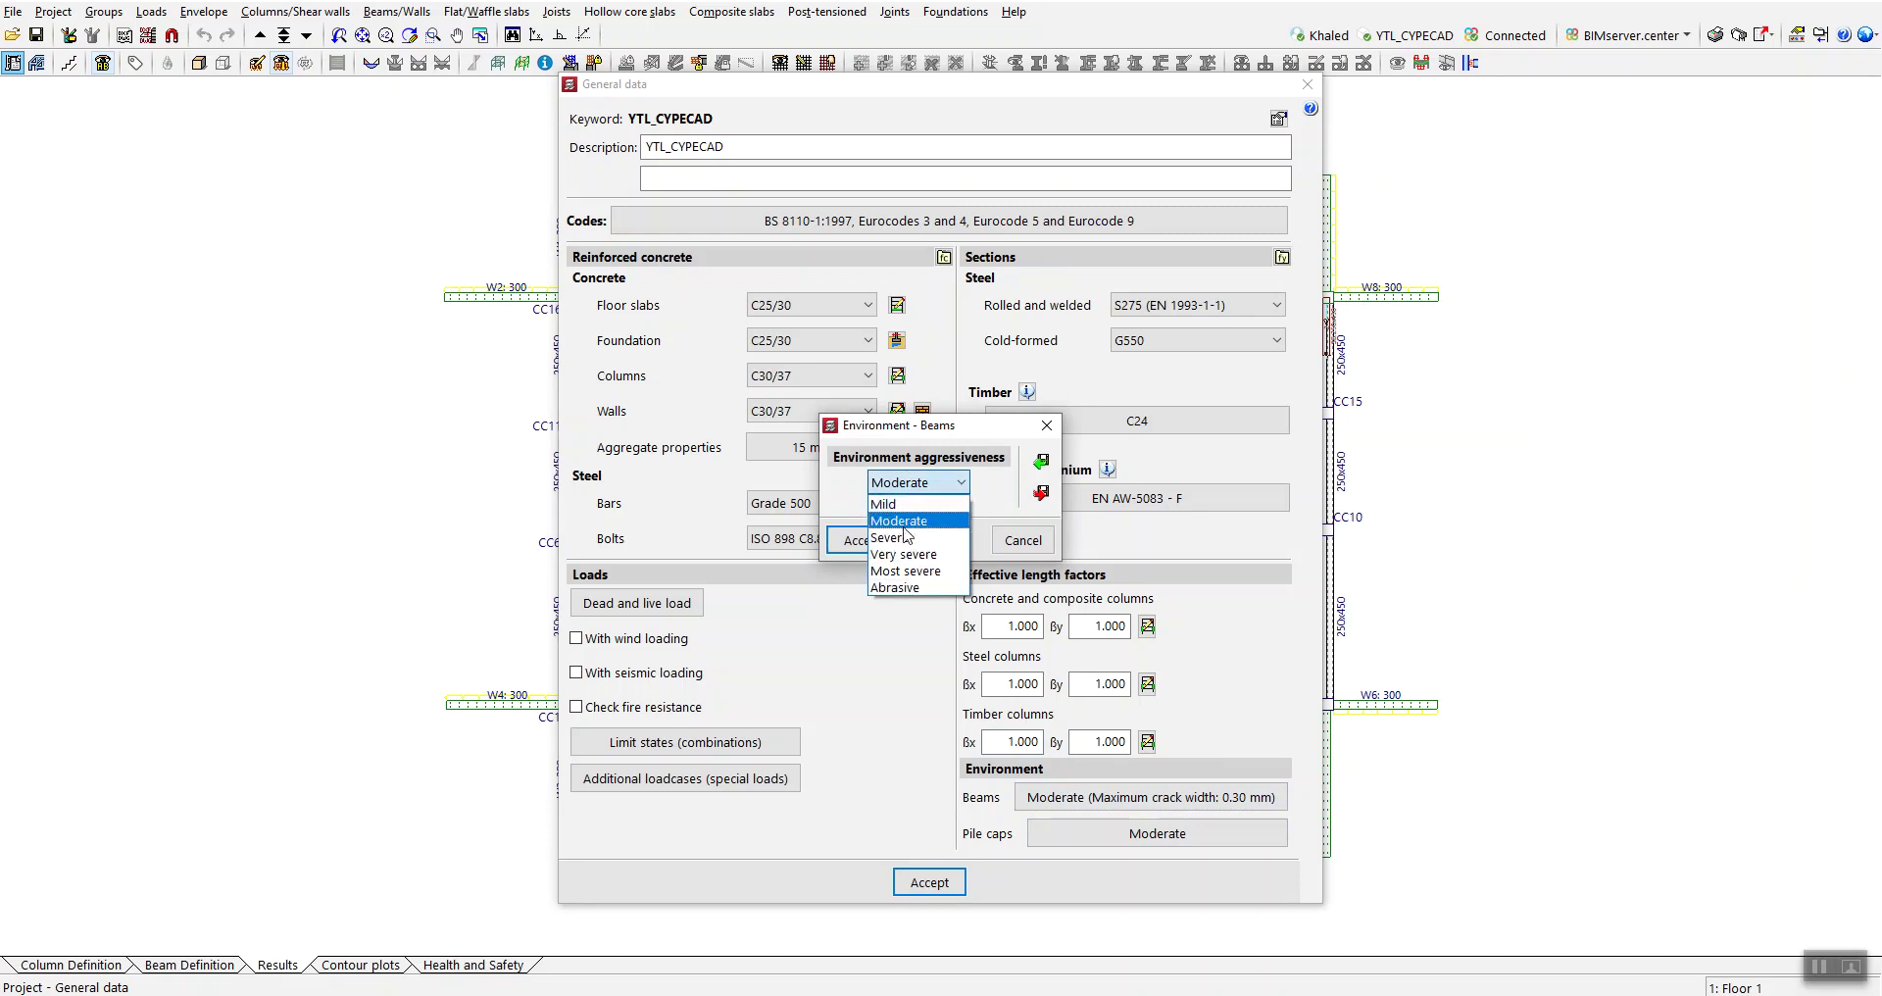
click(899, 520)
click(1047, 426)
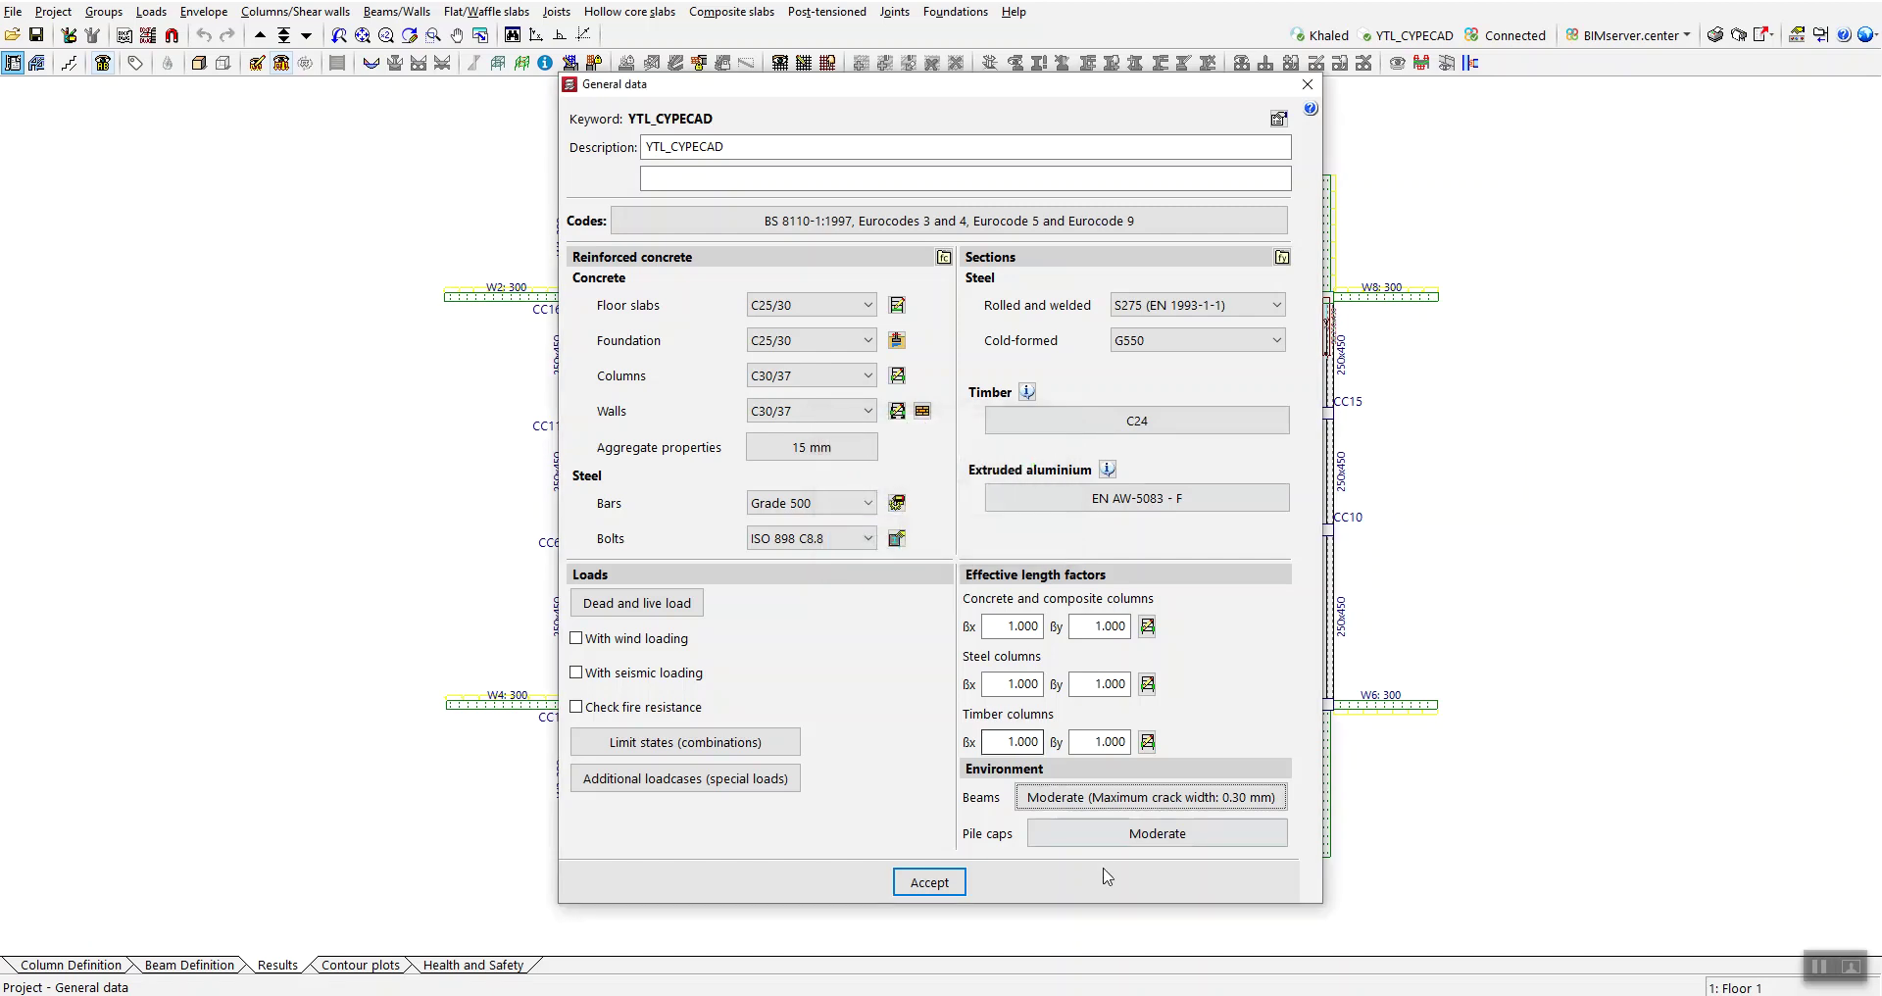
click(1117, 834)
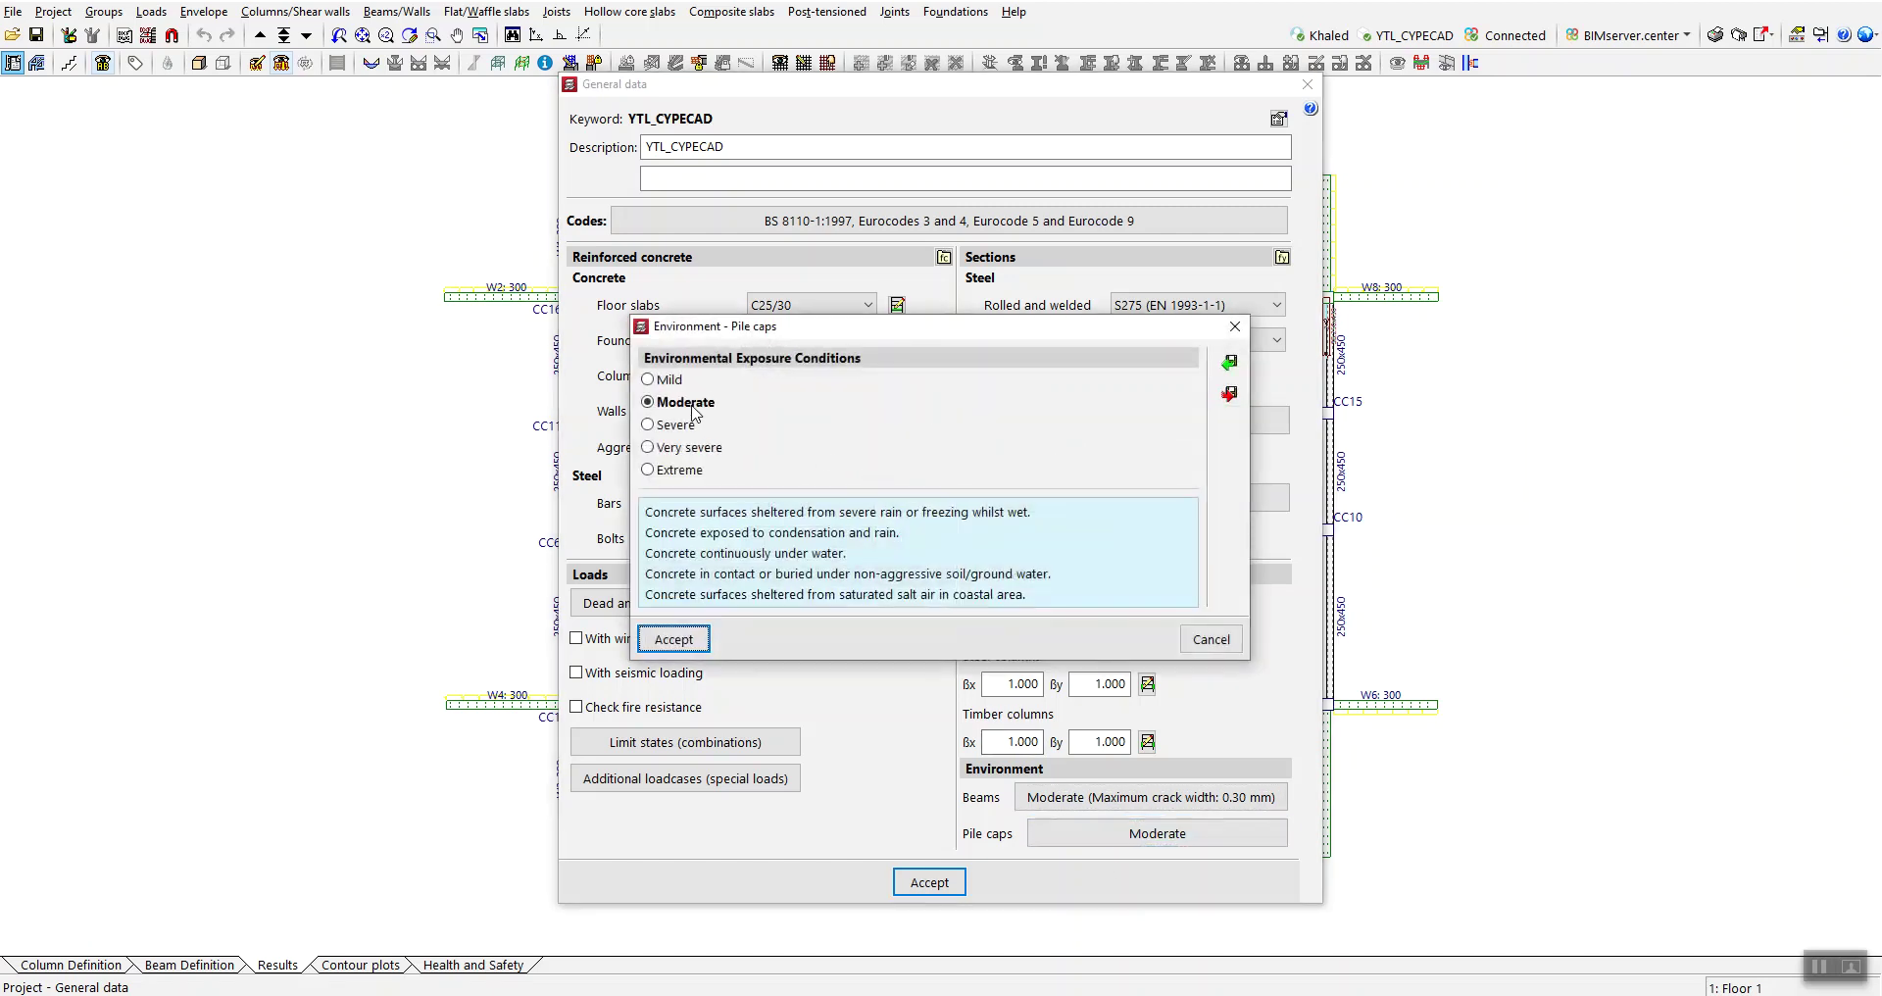
click(1233, 331)
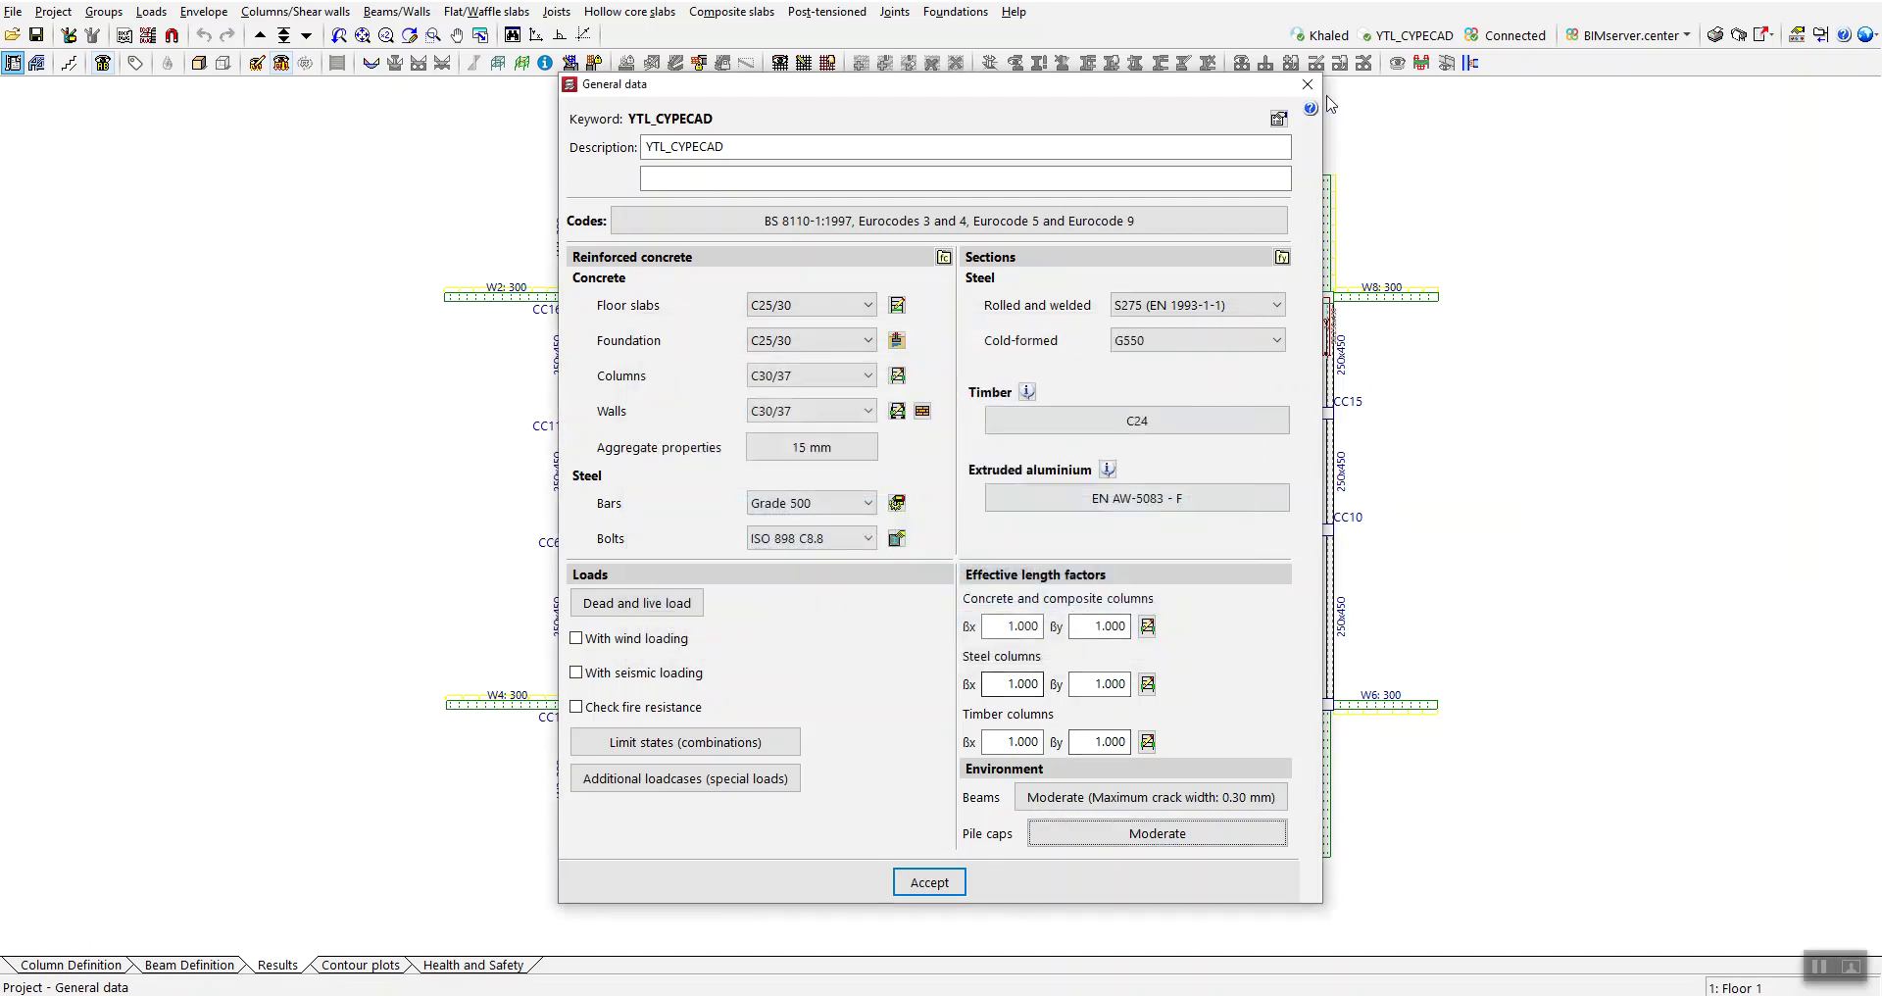
- Close the general data of the building project and dismiss the loadcase compatibility warning
mouse_move(1215, 100)
mouse_down()
mouse_move(1236, 108)
mouse_move(1162, 95)
mouse_move(1182, 98)
mouse_move(1177, 81)
mouse_up()
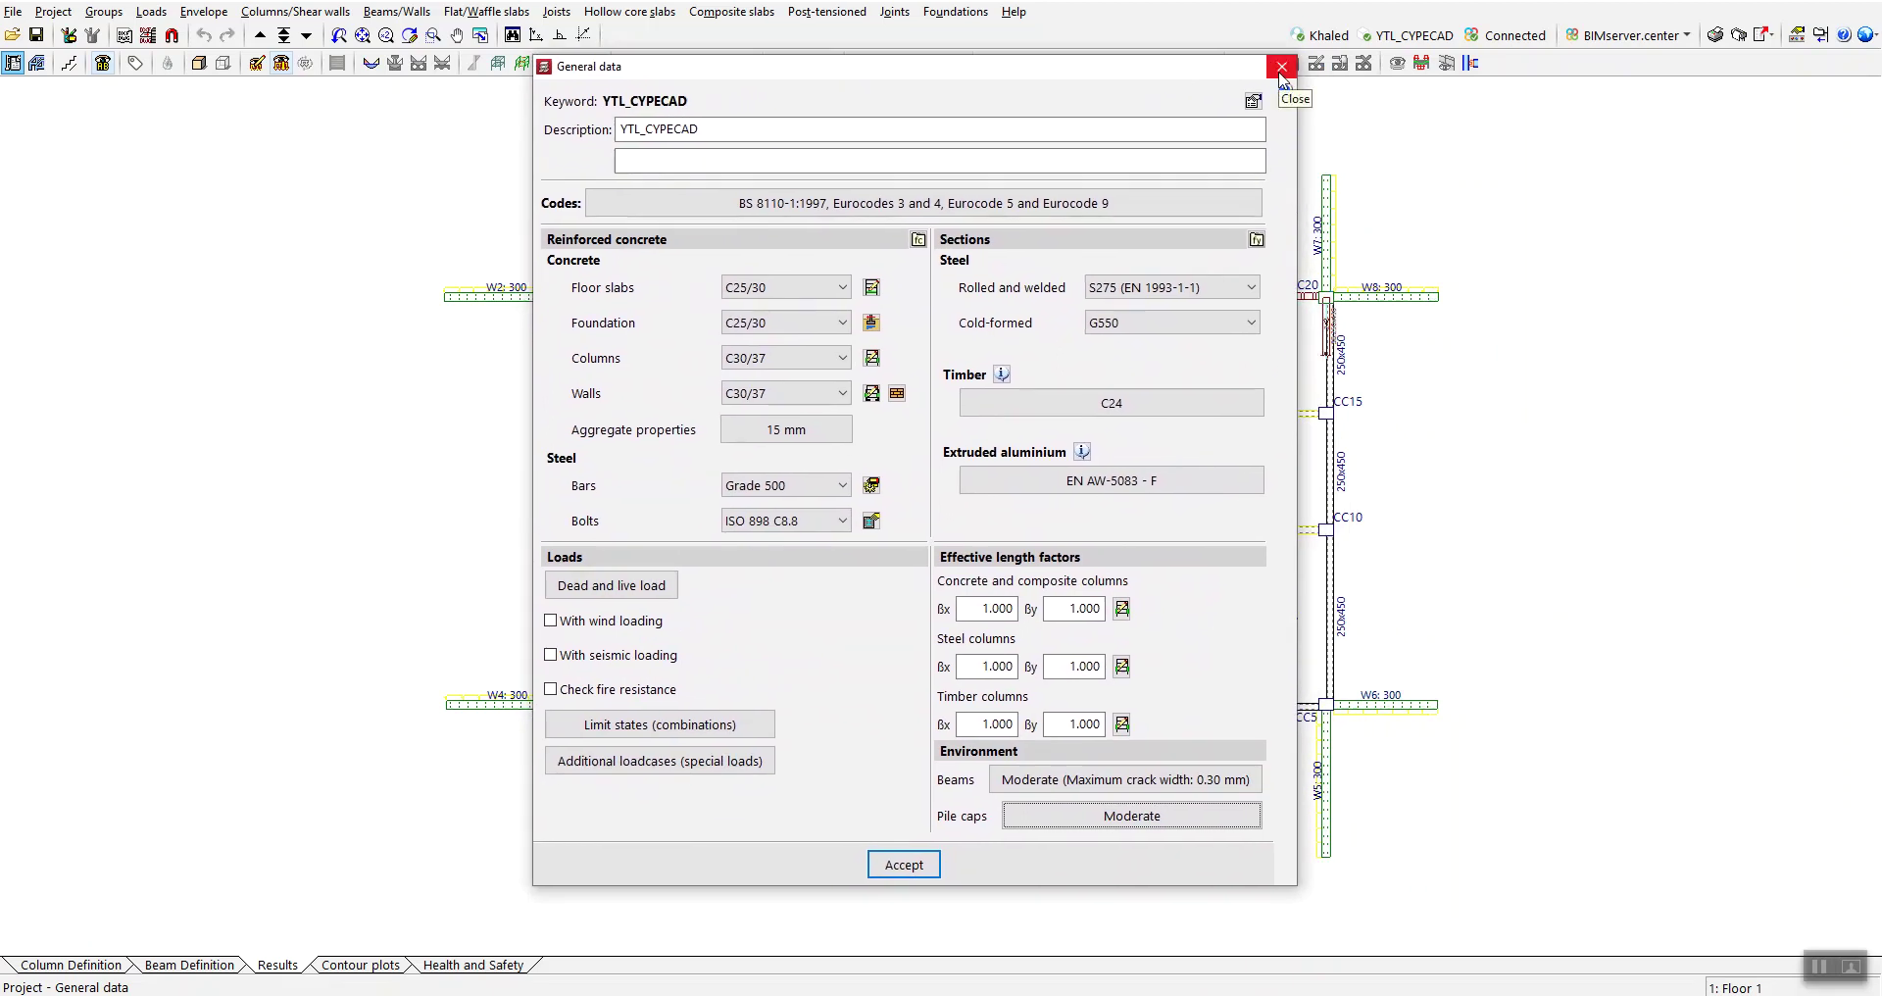
click(1280, 69)
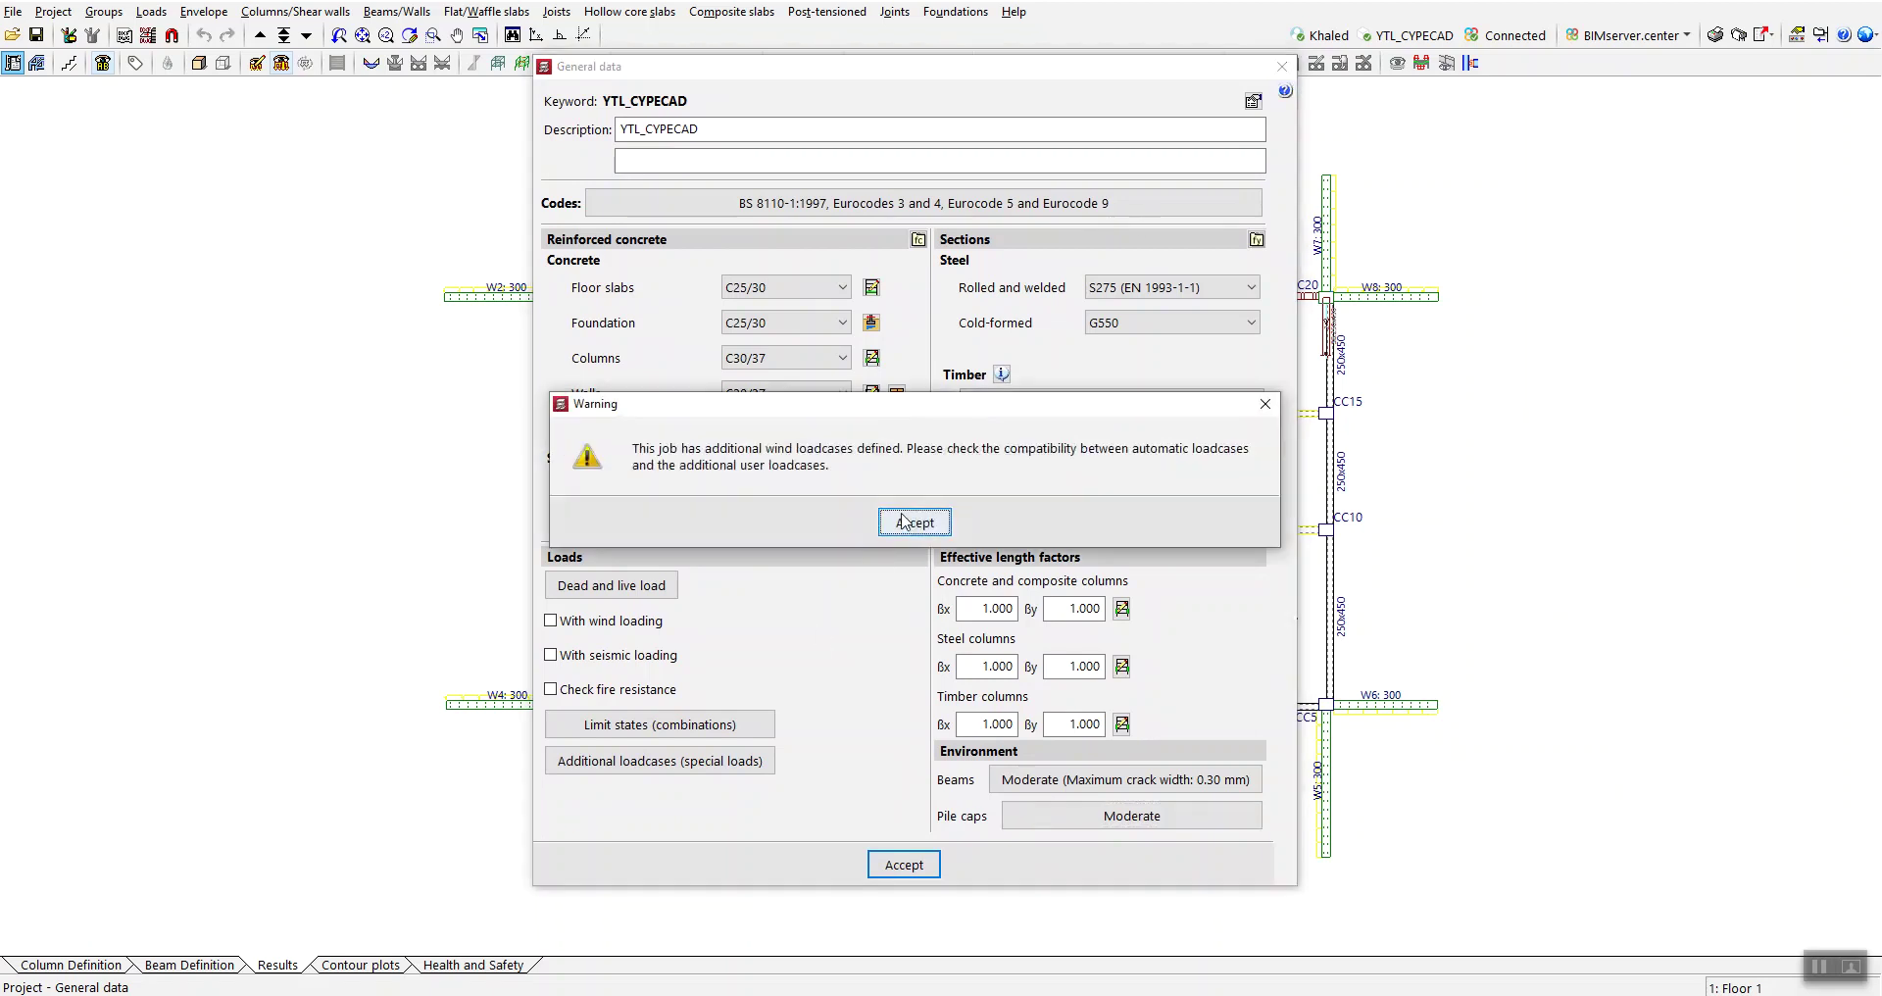
click(903, 522)
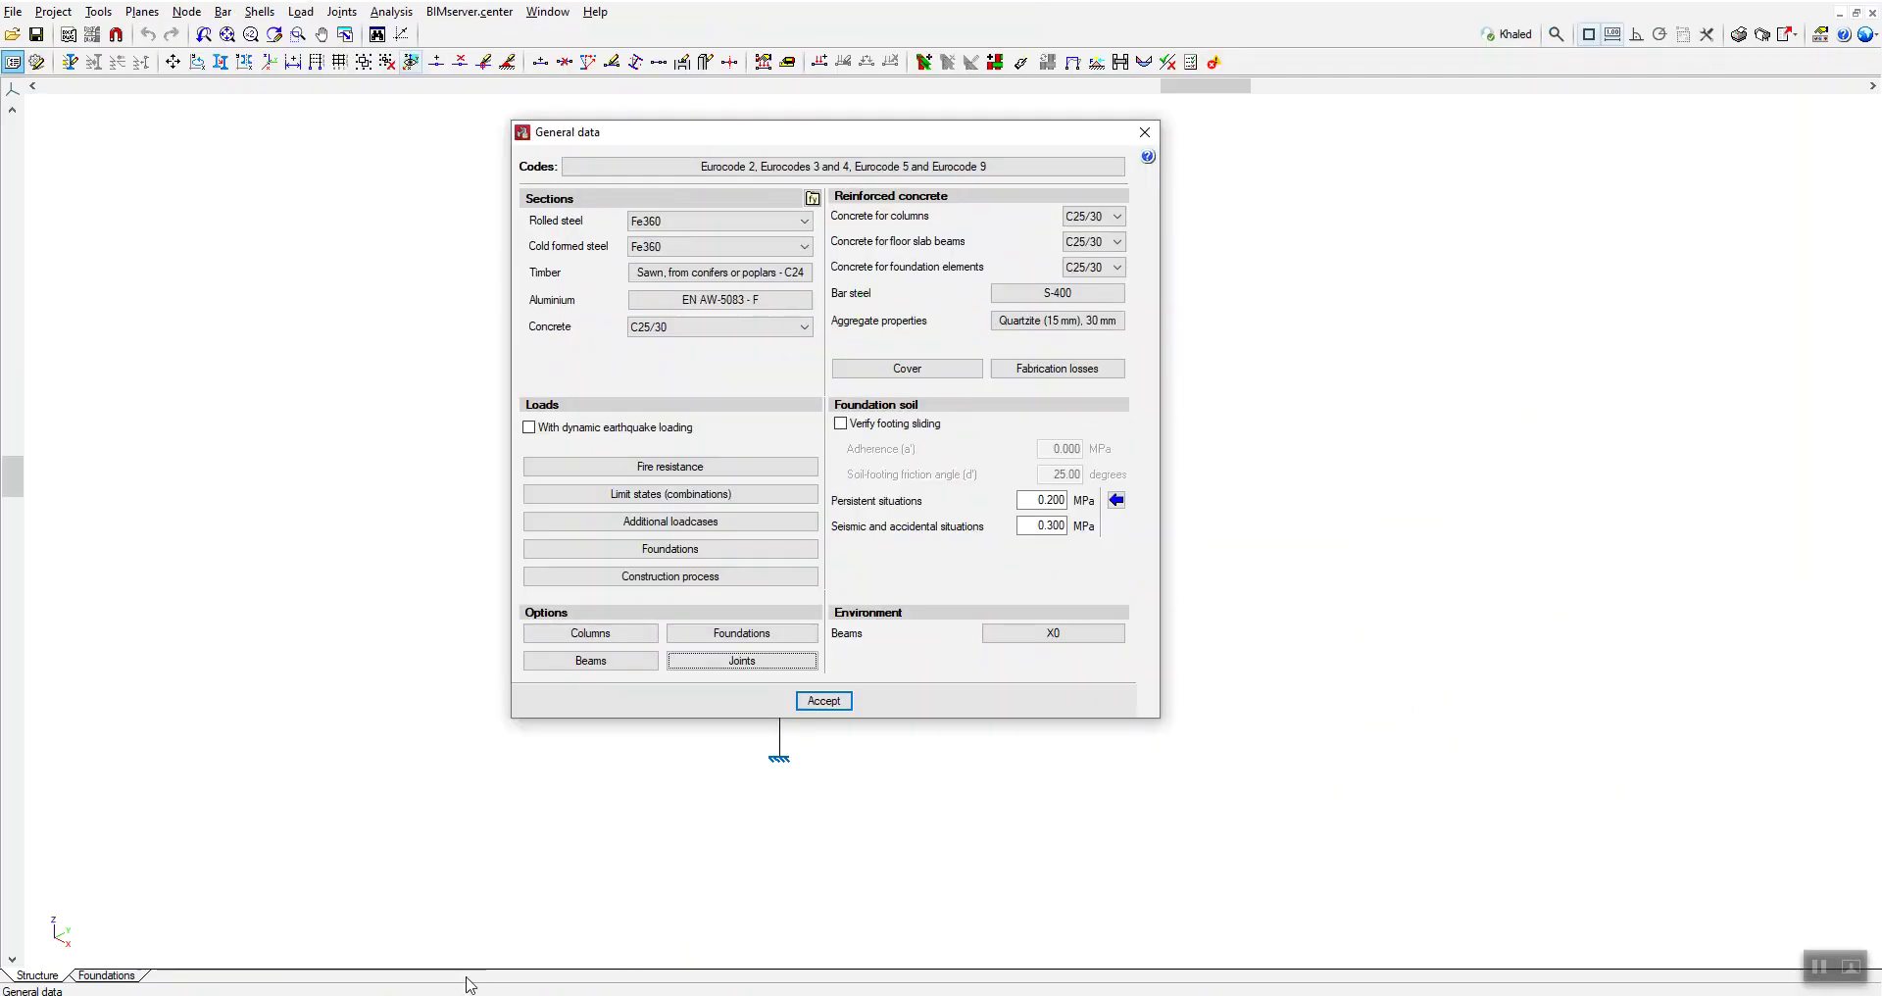
- Switch to the CYPE 3D general data and examine the design code selection and the steel materials for sections
drag(857, 131, 904, 138)
click(914, 172)
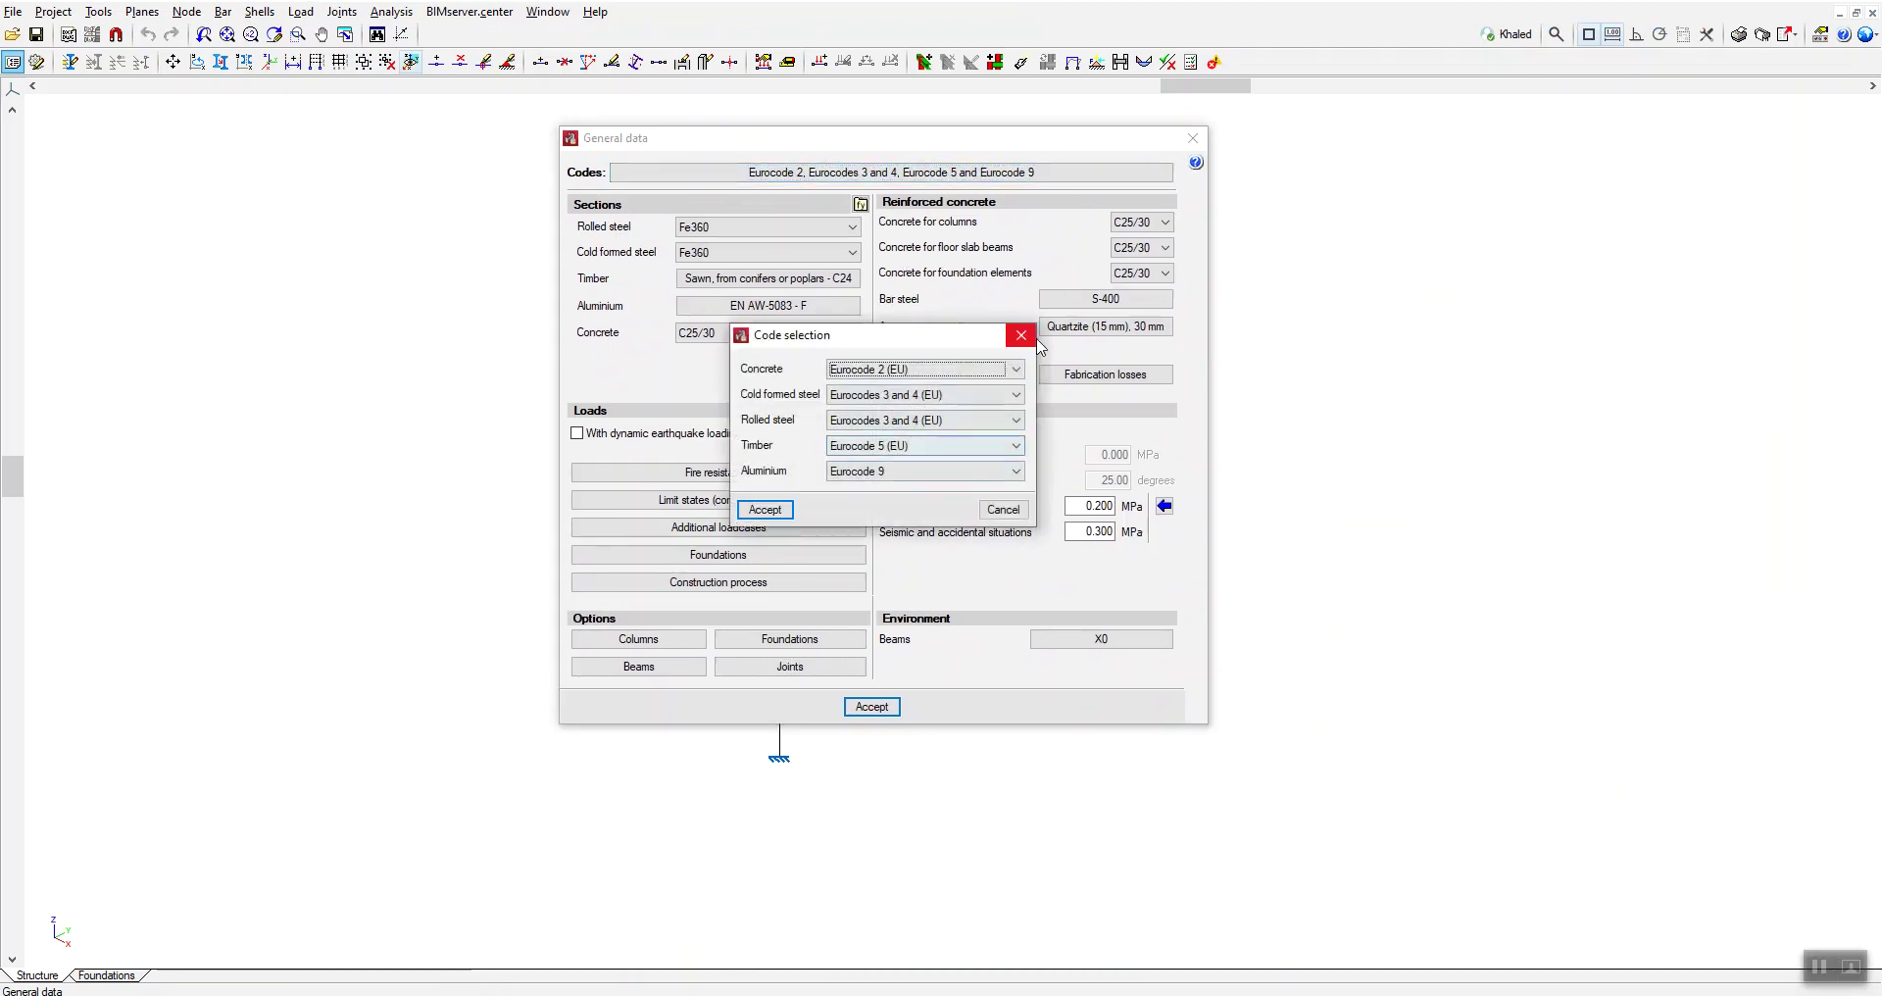
click(1025, 337)
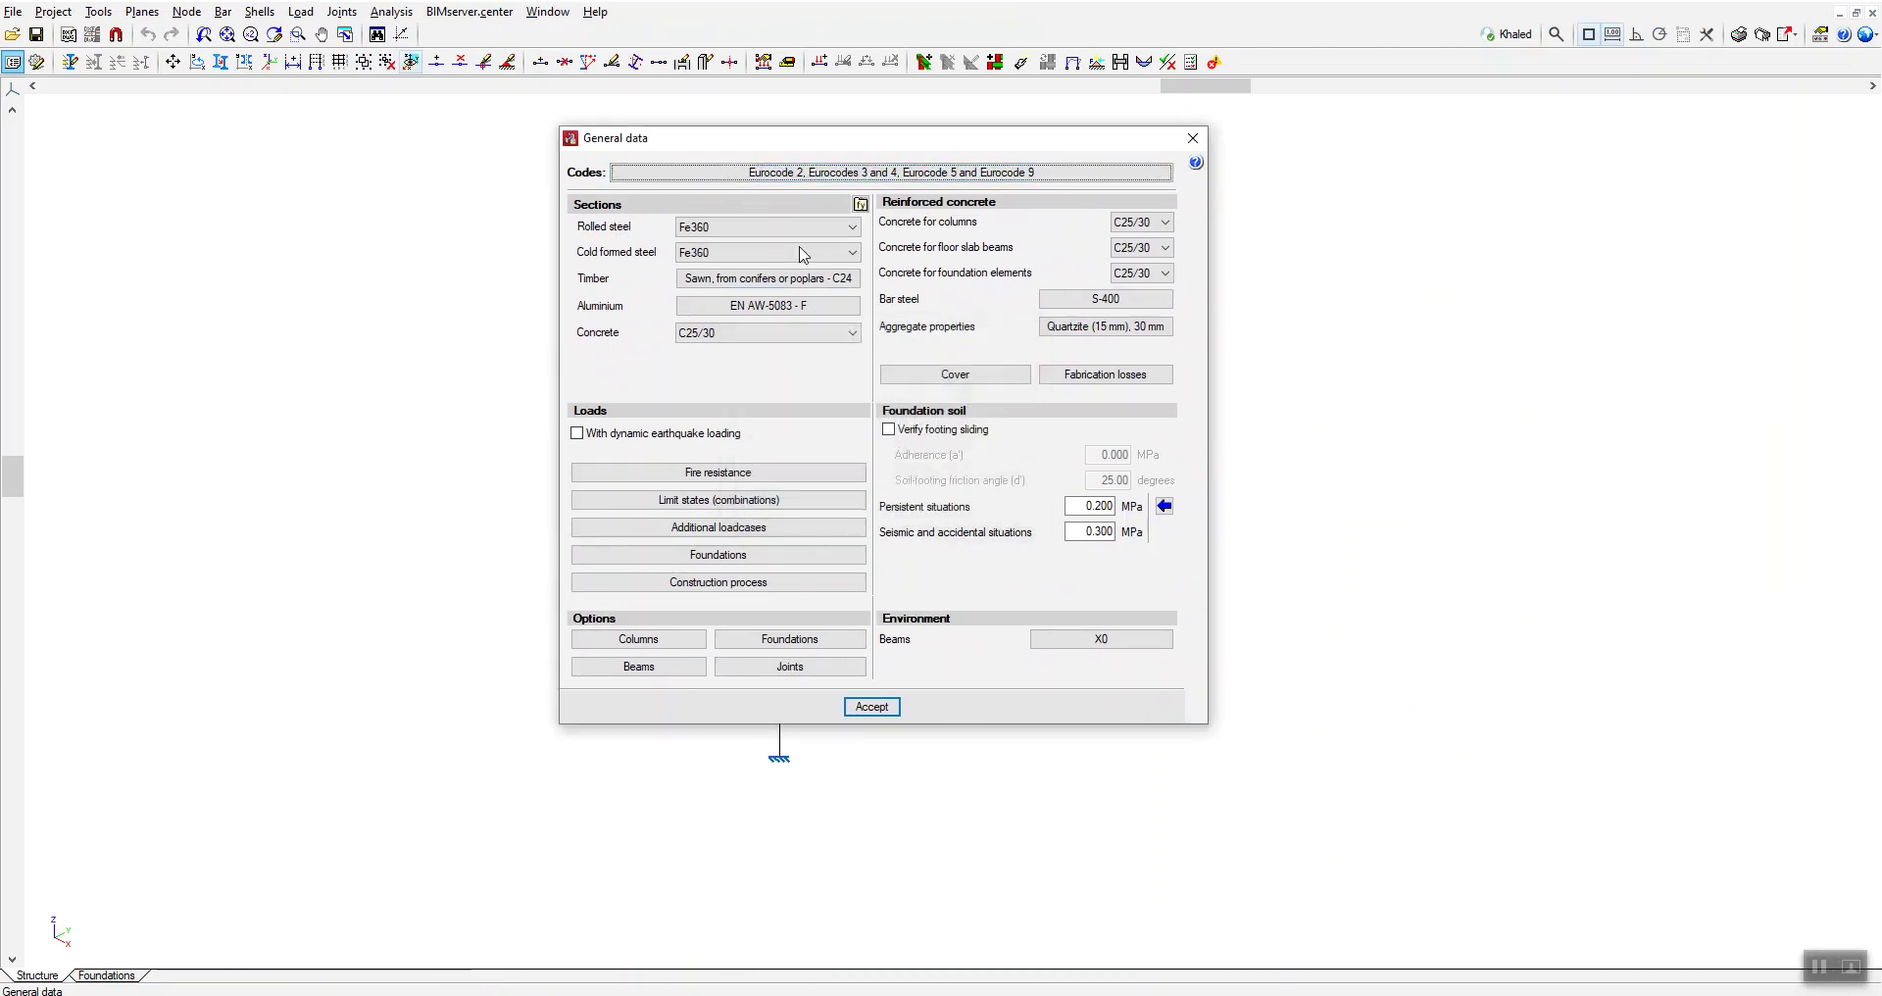
click(615, 214)
click(647, 213)
click(608, 233)
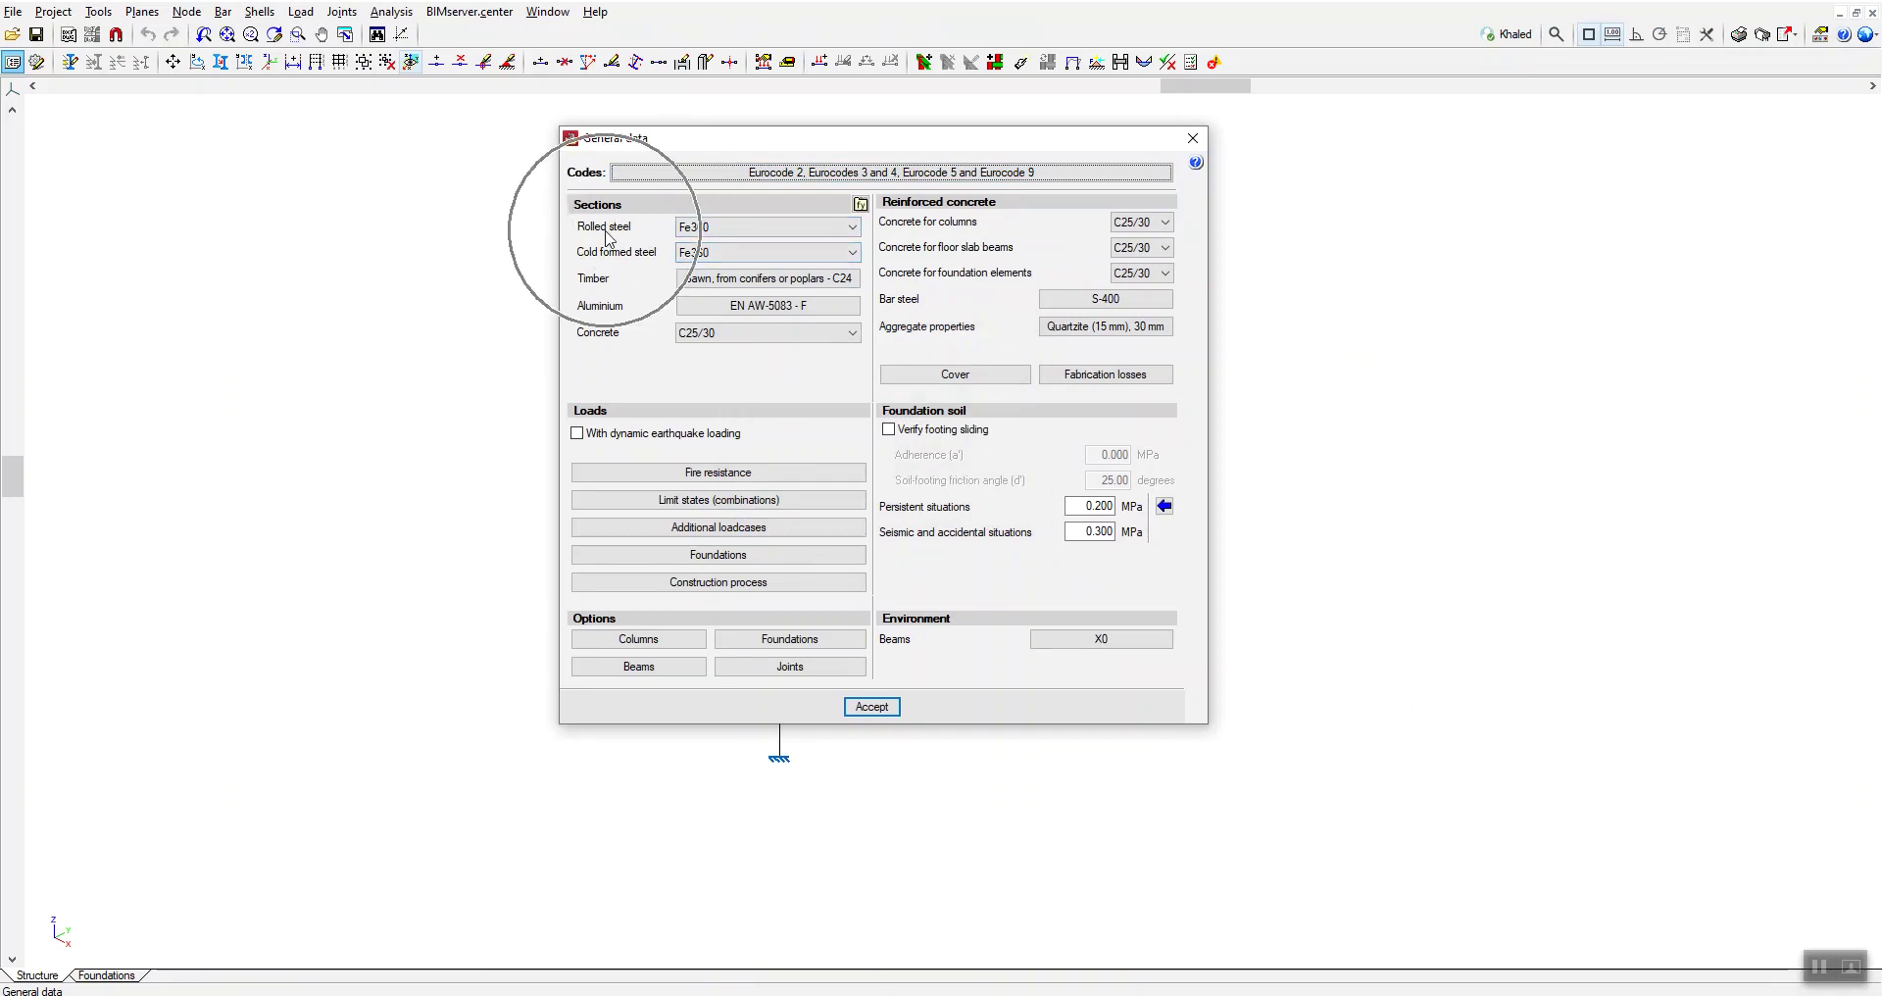
click(609, 257)
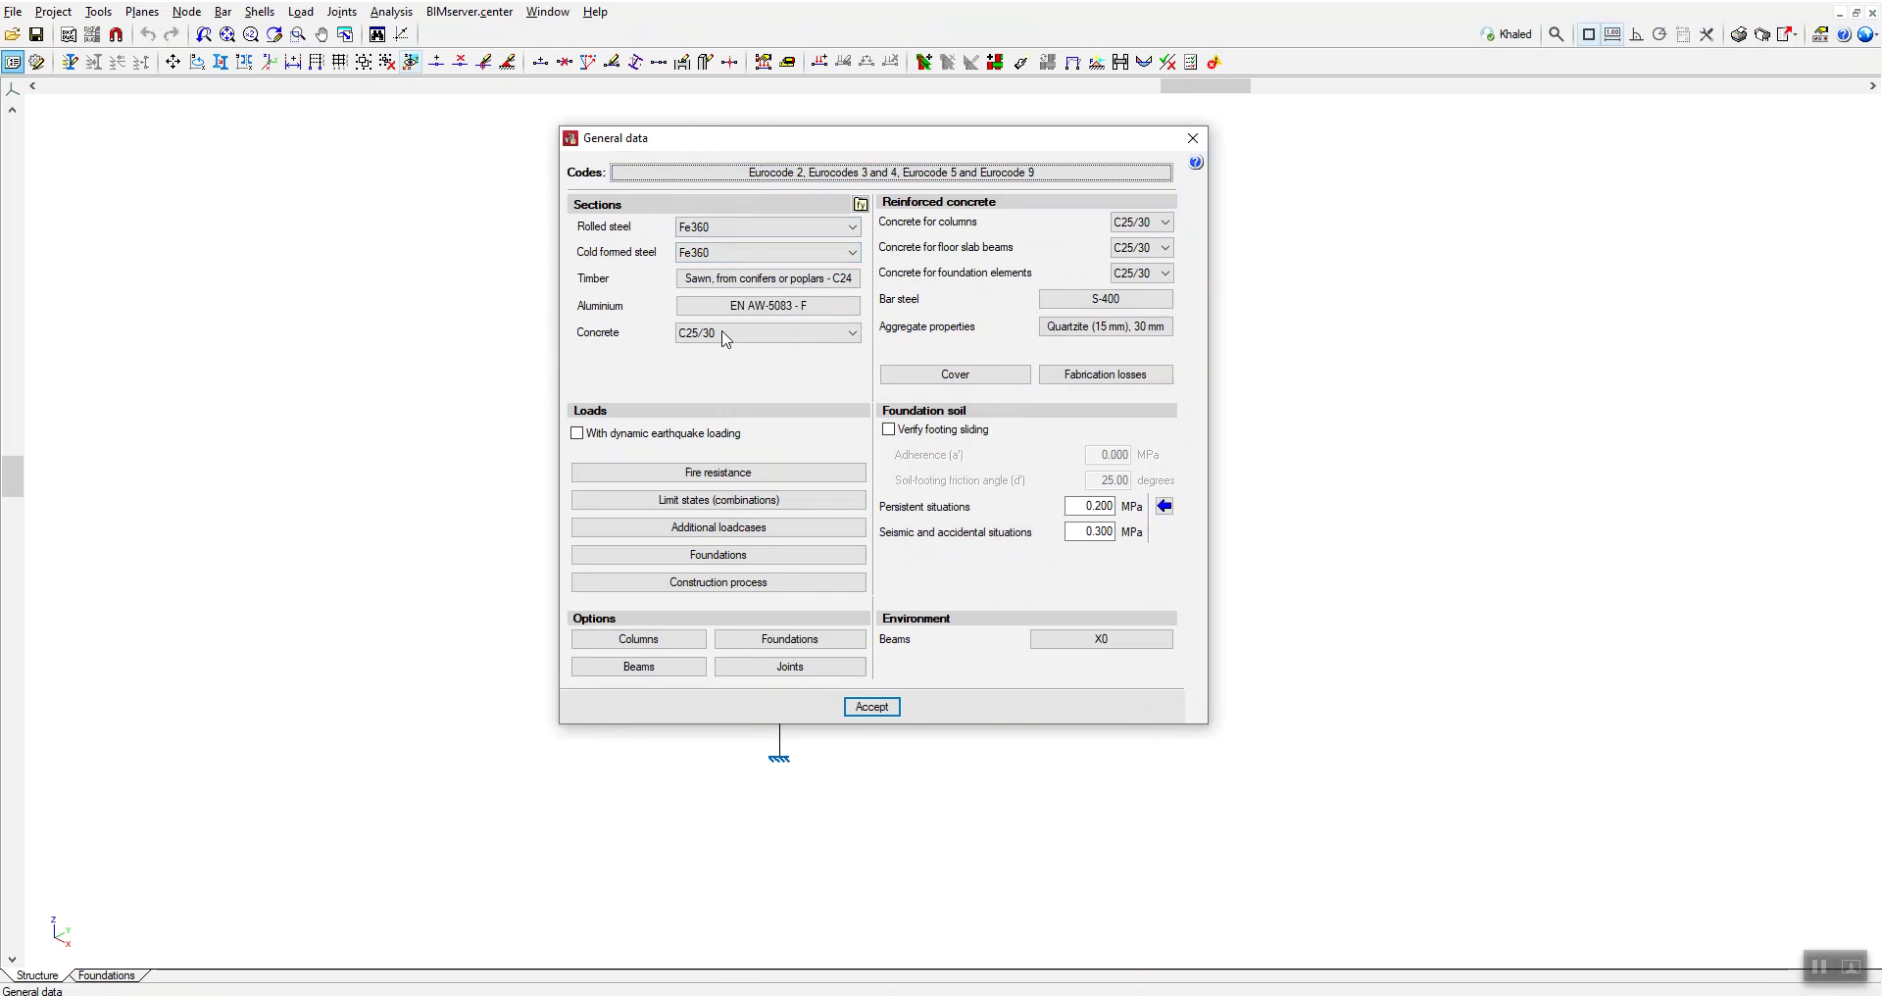
- Set the rolled steel to S275 (EN 1993-1-1) and the cold formed steel to S390GD
click(756, 228)
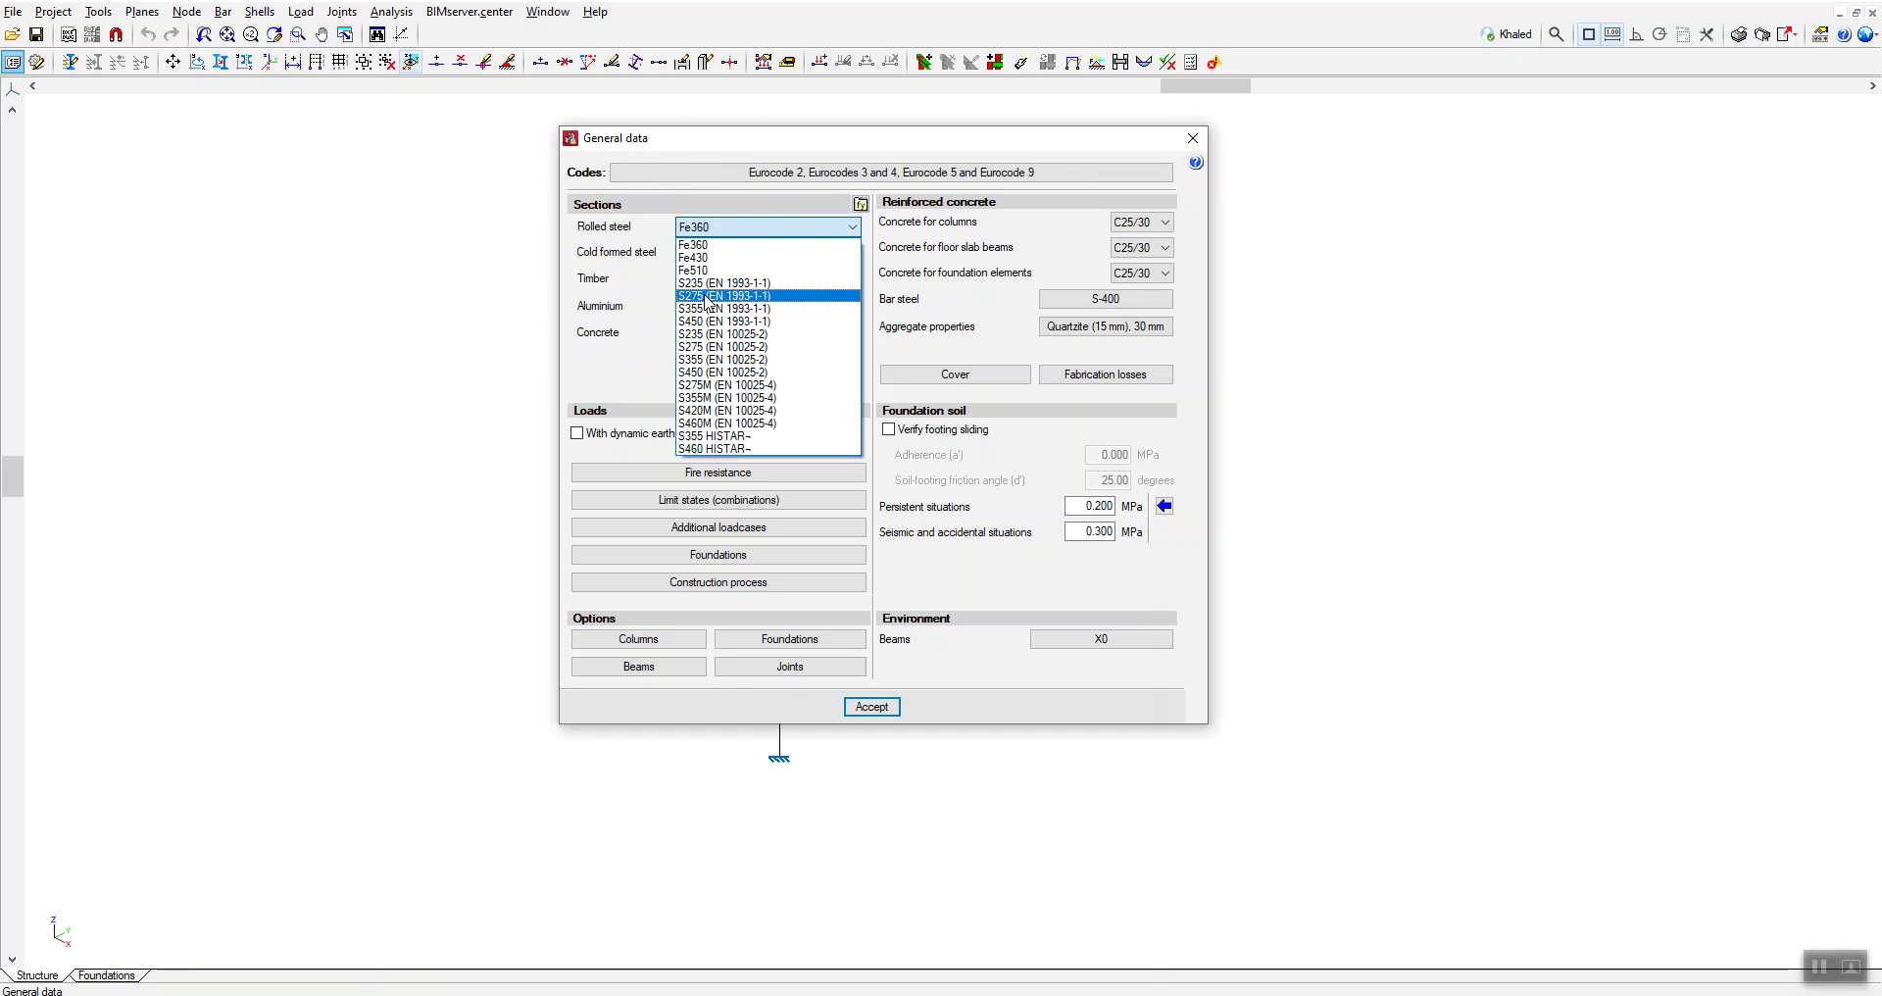
click(705, 296)
click(710, 253)
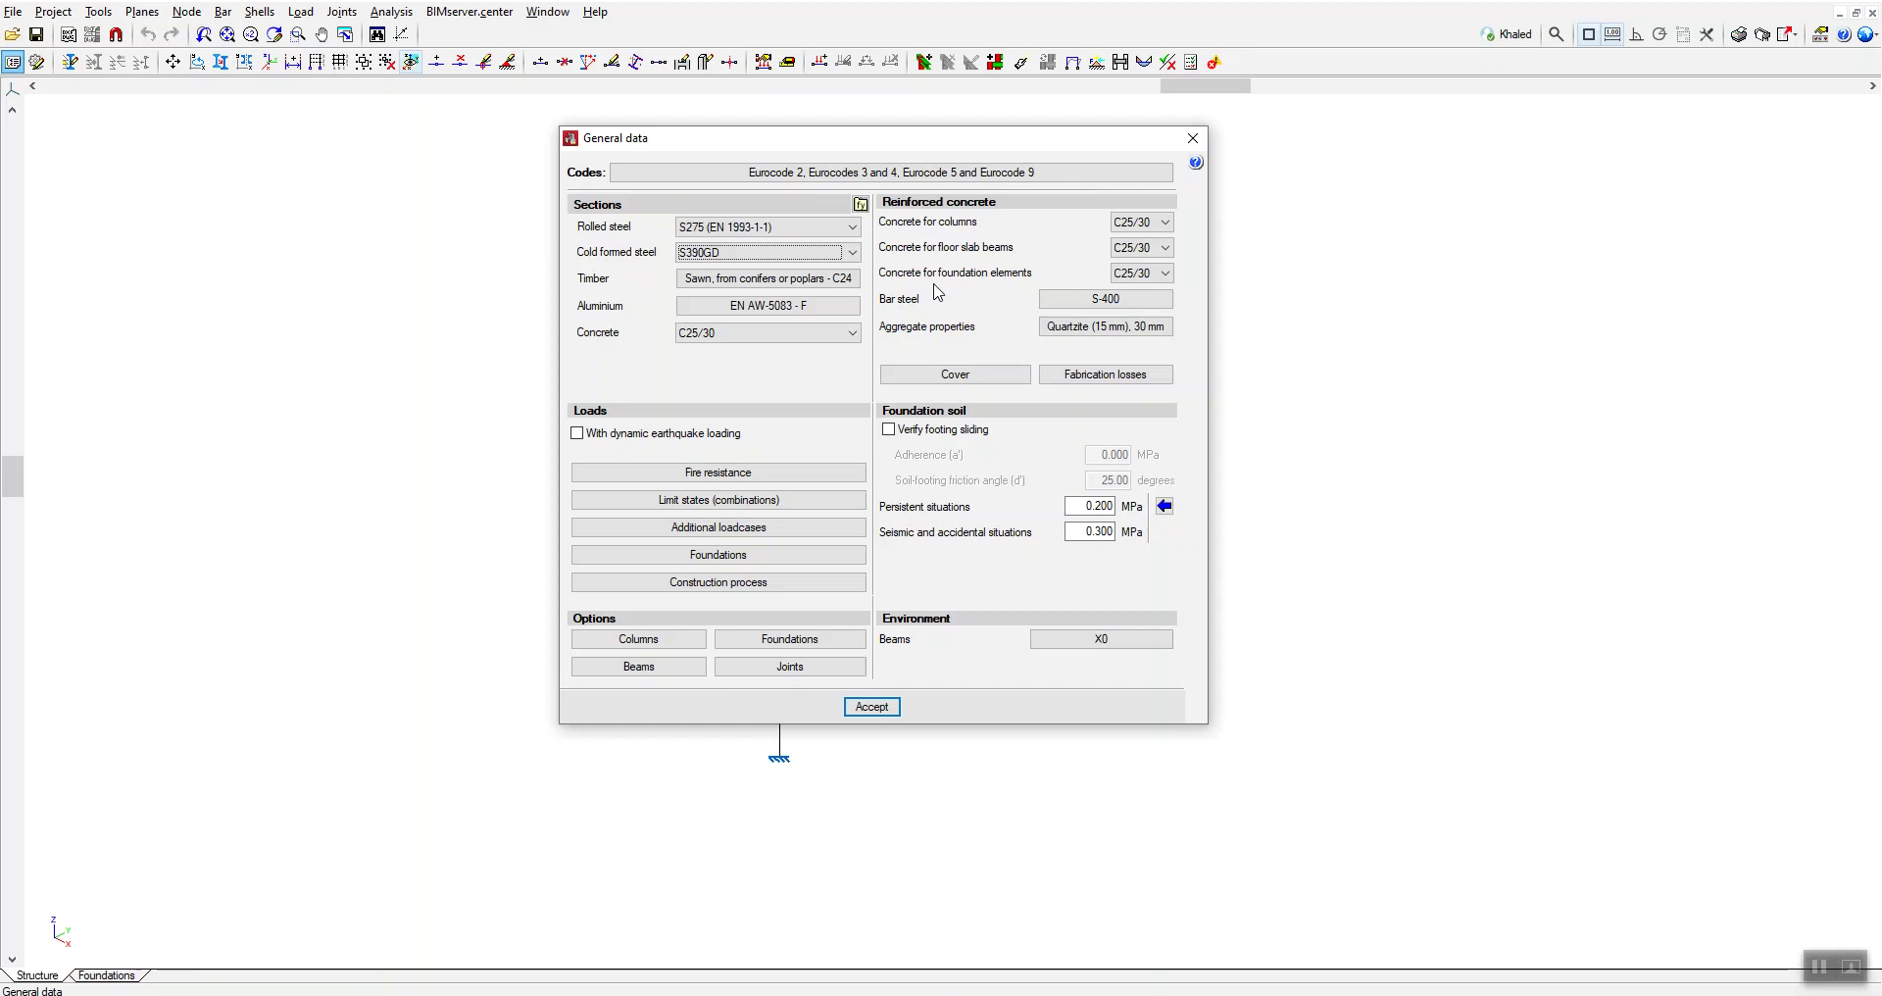
- Examine the concrete grades available for foundation elements, floor slab beams and columns
click(1165, 272)
click(1165, 247)
click(1166, 247)
click(1165, 221)
click(1166, 225)
- Examine the bar steel settings for columns, beams and foundations, including the grades for footings, and close them without accepting
click(897, 309)
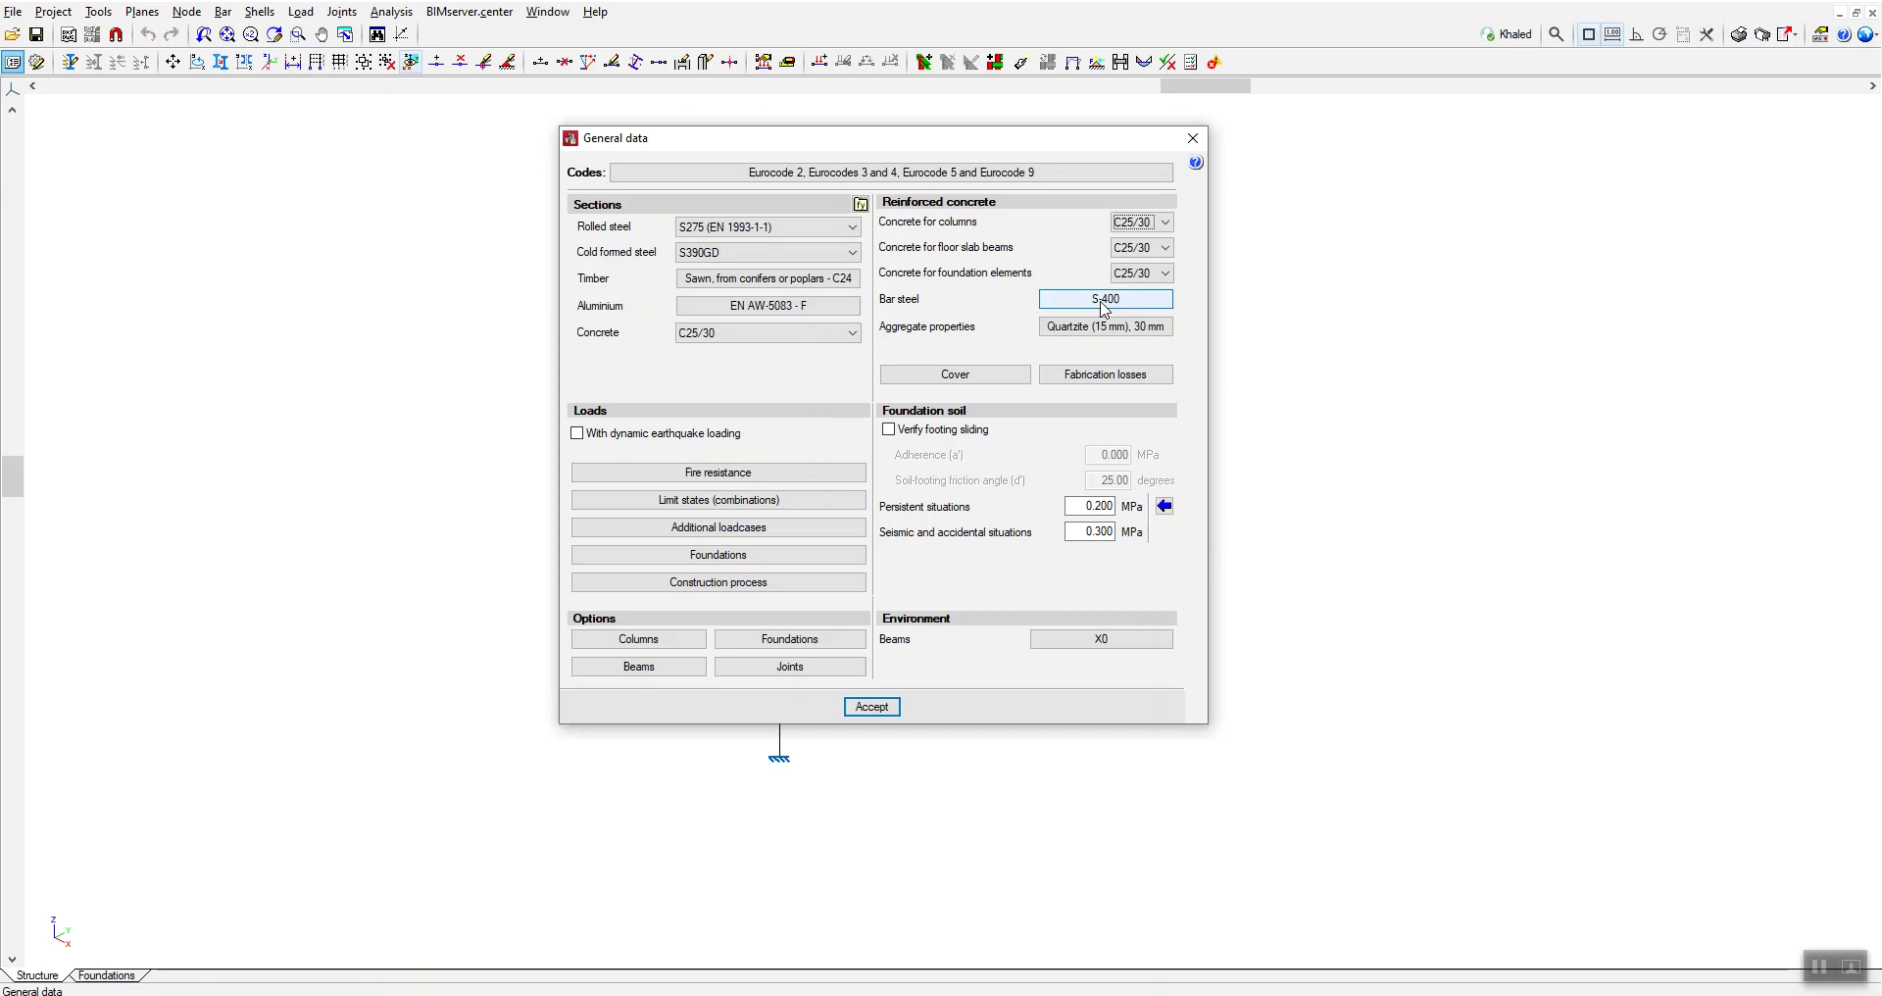
click(902, 308)
click(903, 312)
click(904, 312)
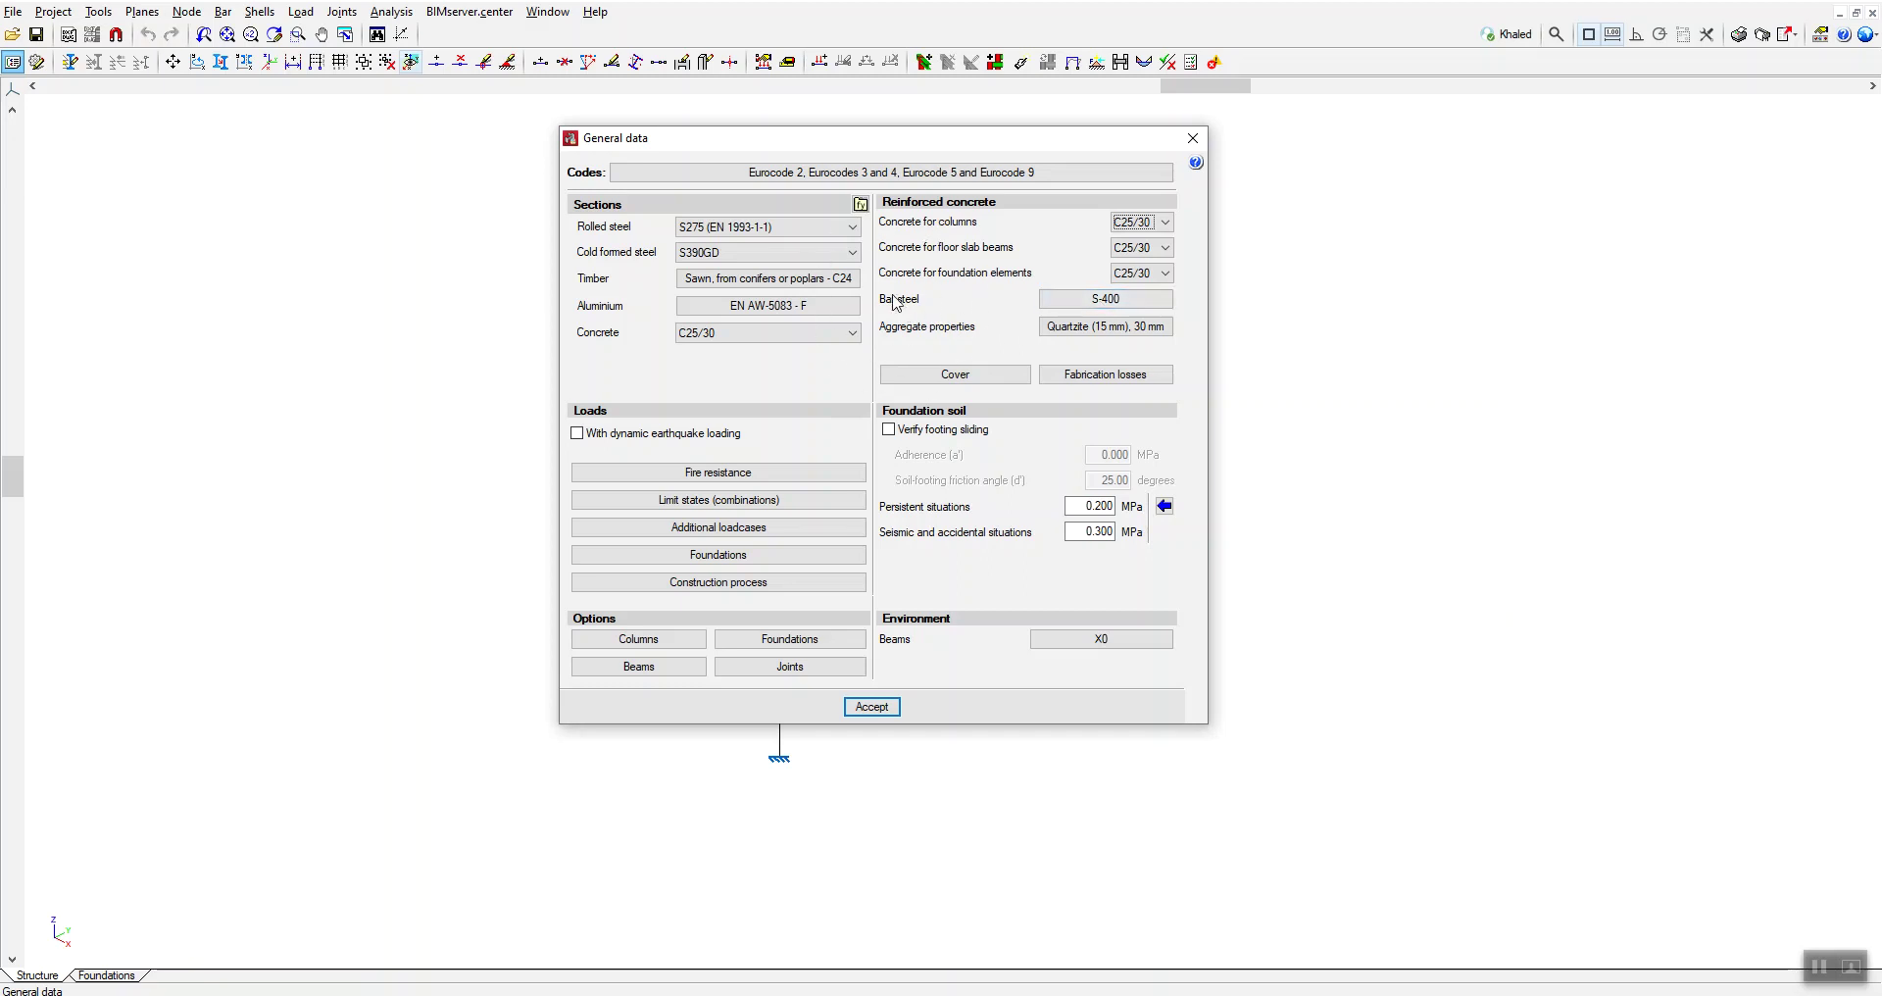
click(1099, 304)
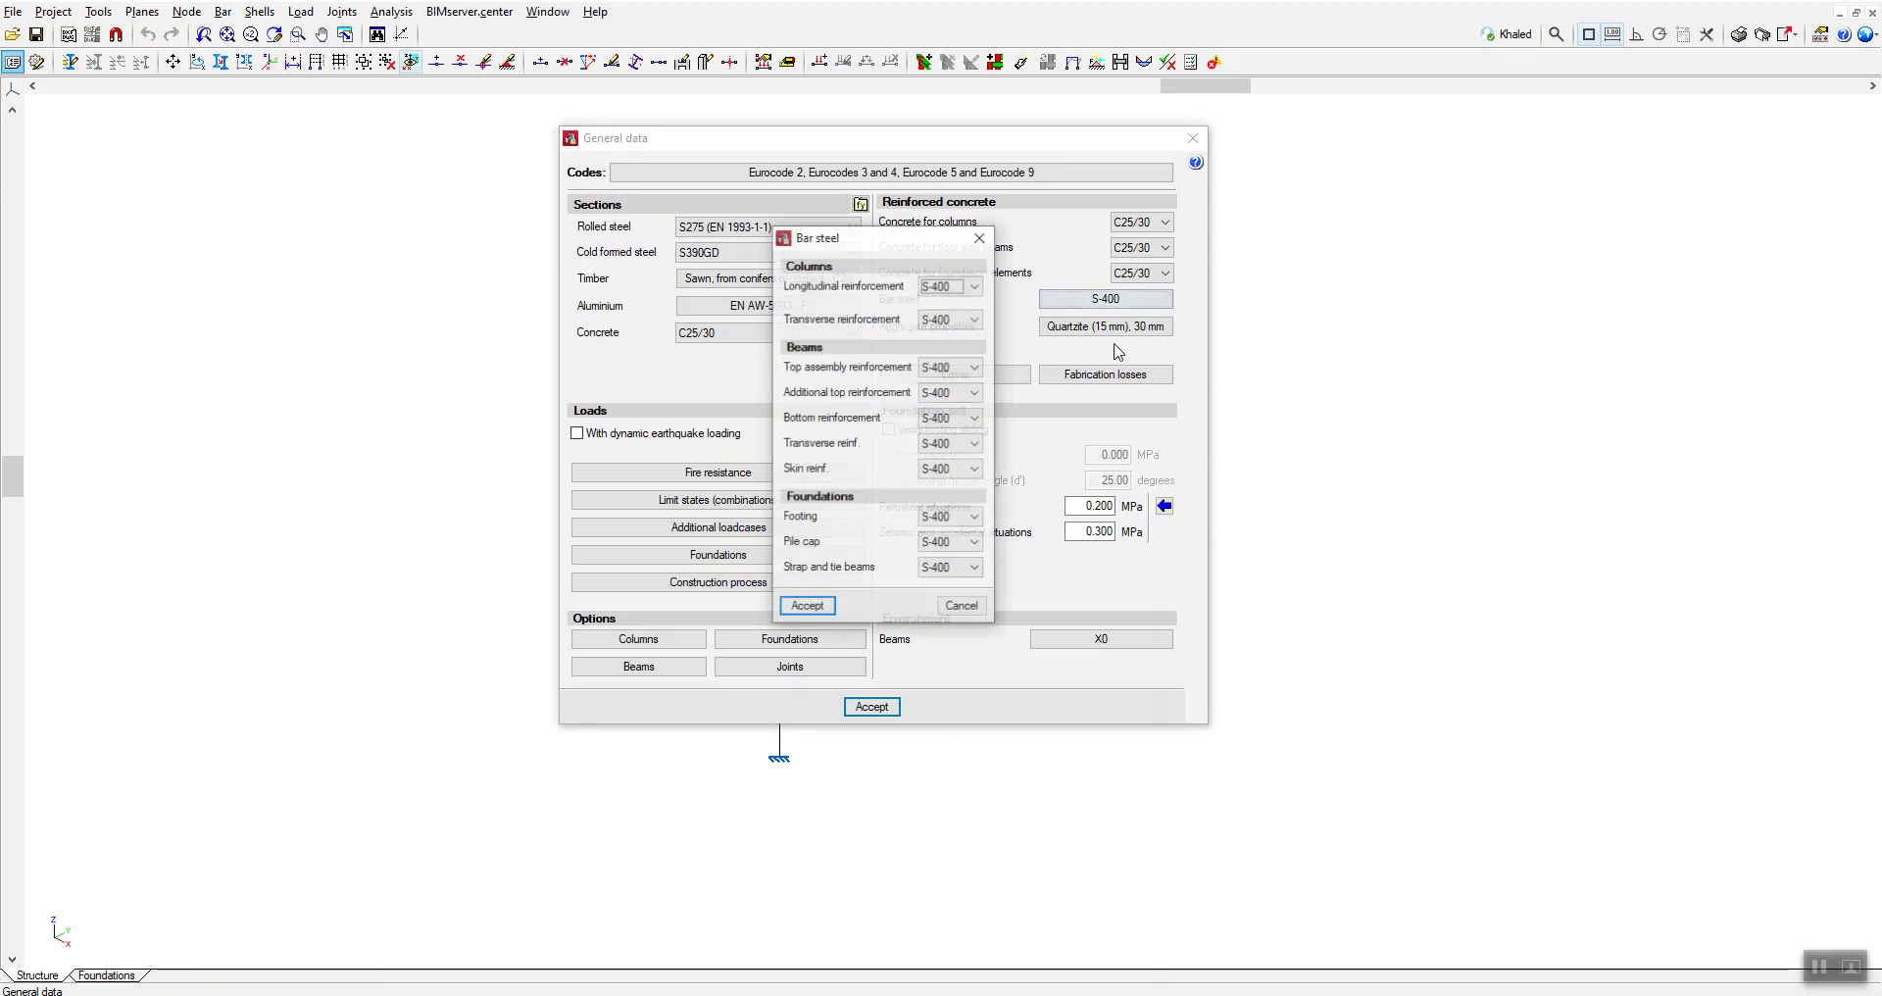
drag(895, 245, 813, 226)
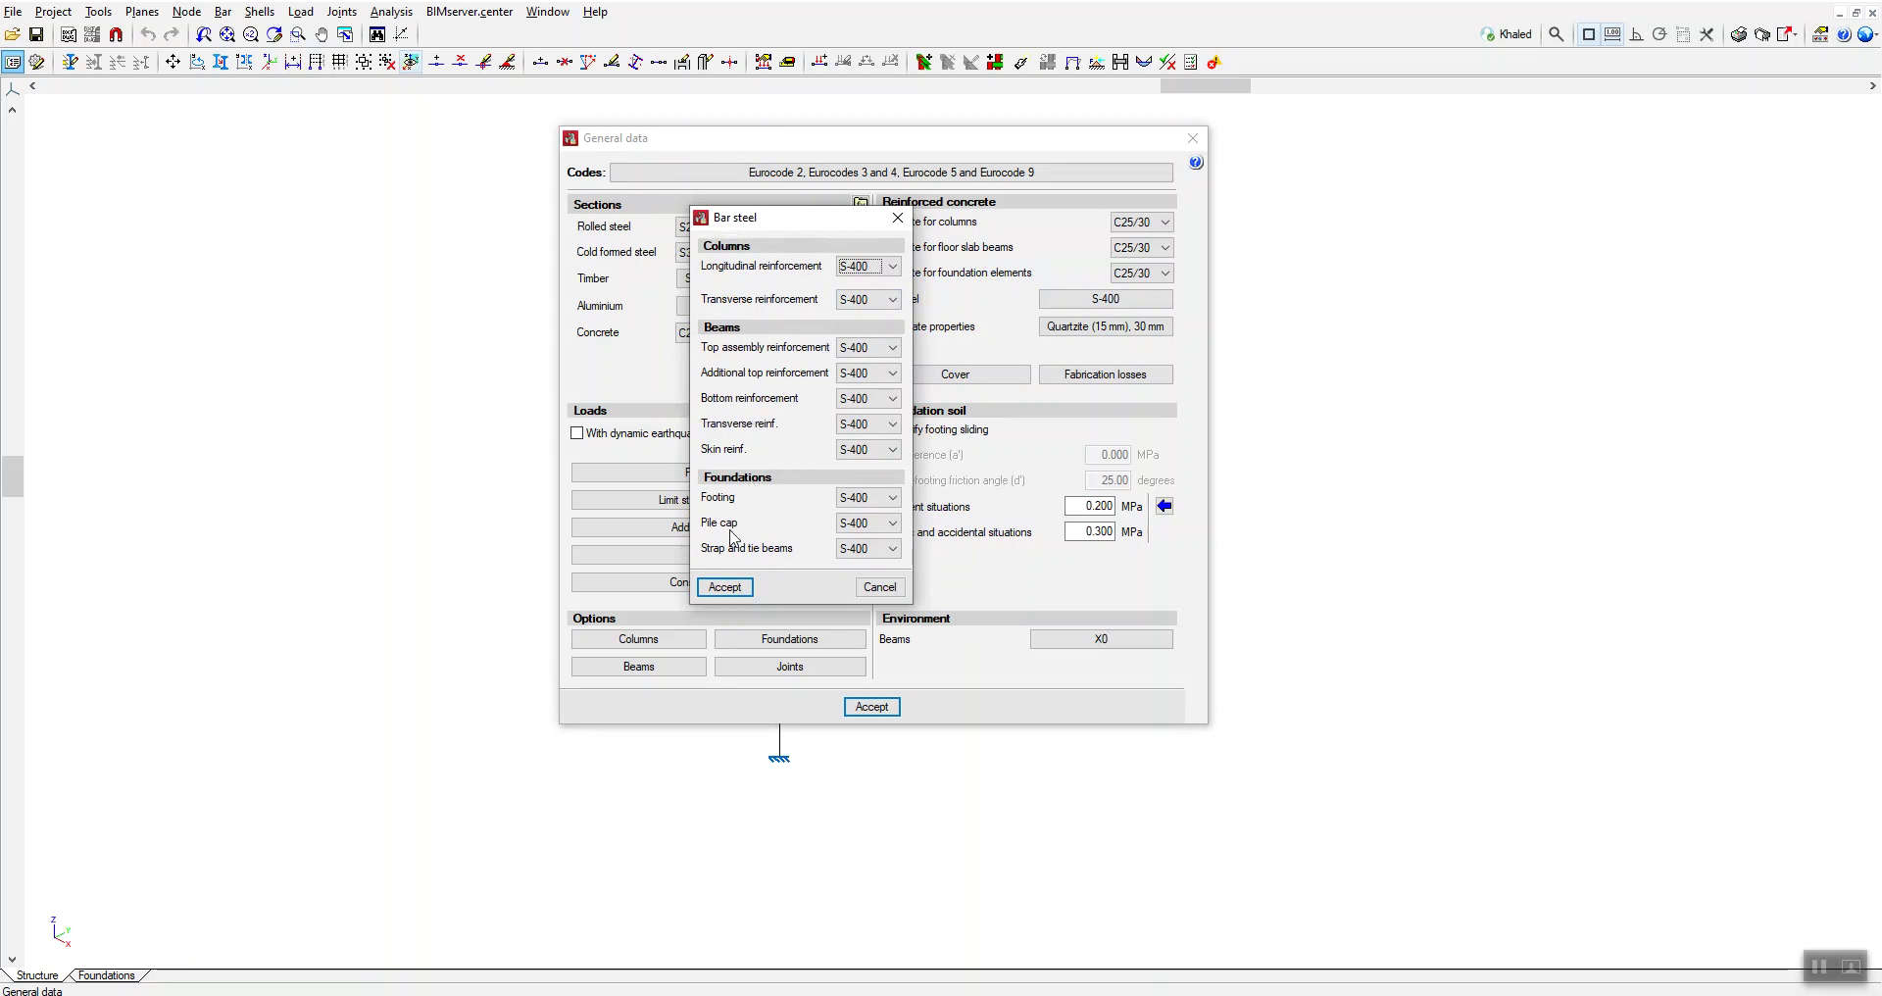
click(868, 497)
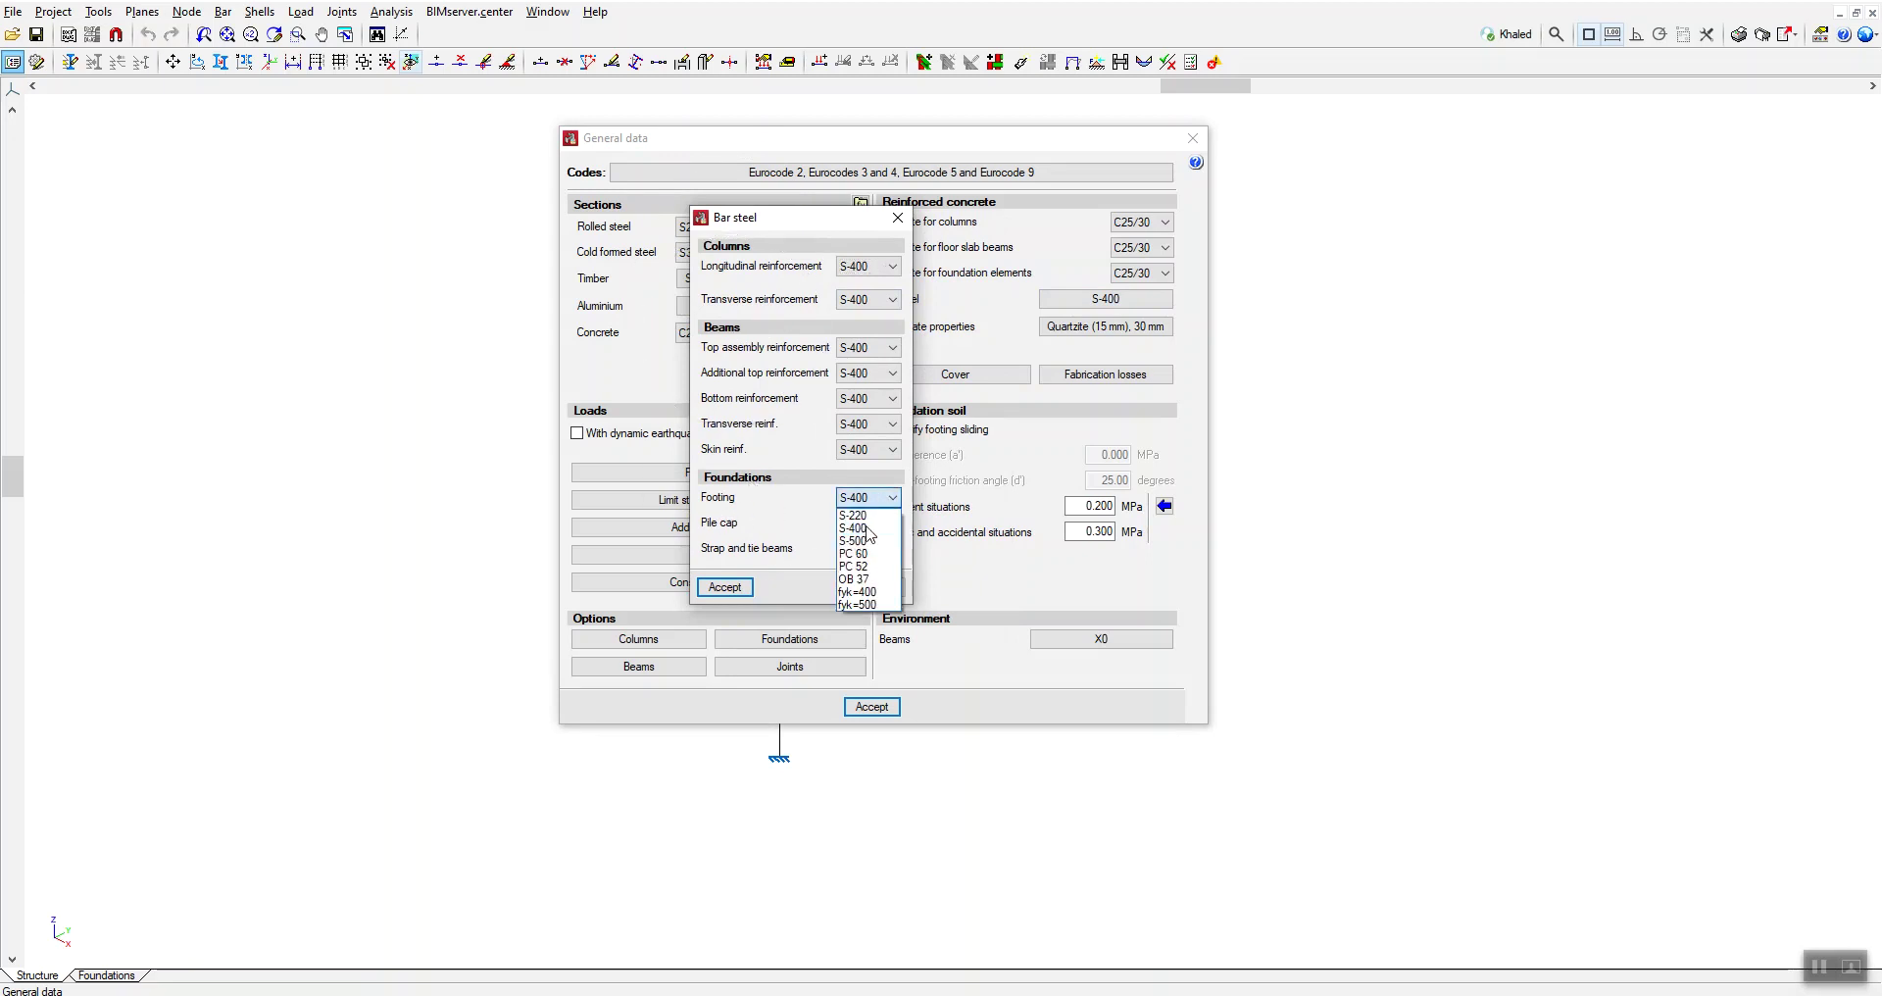
click(811, 527)
click(896, 219)
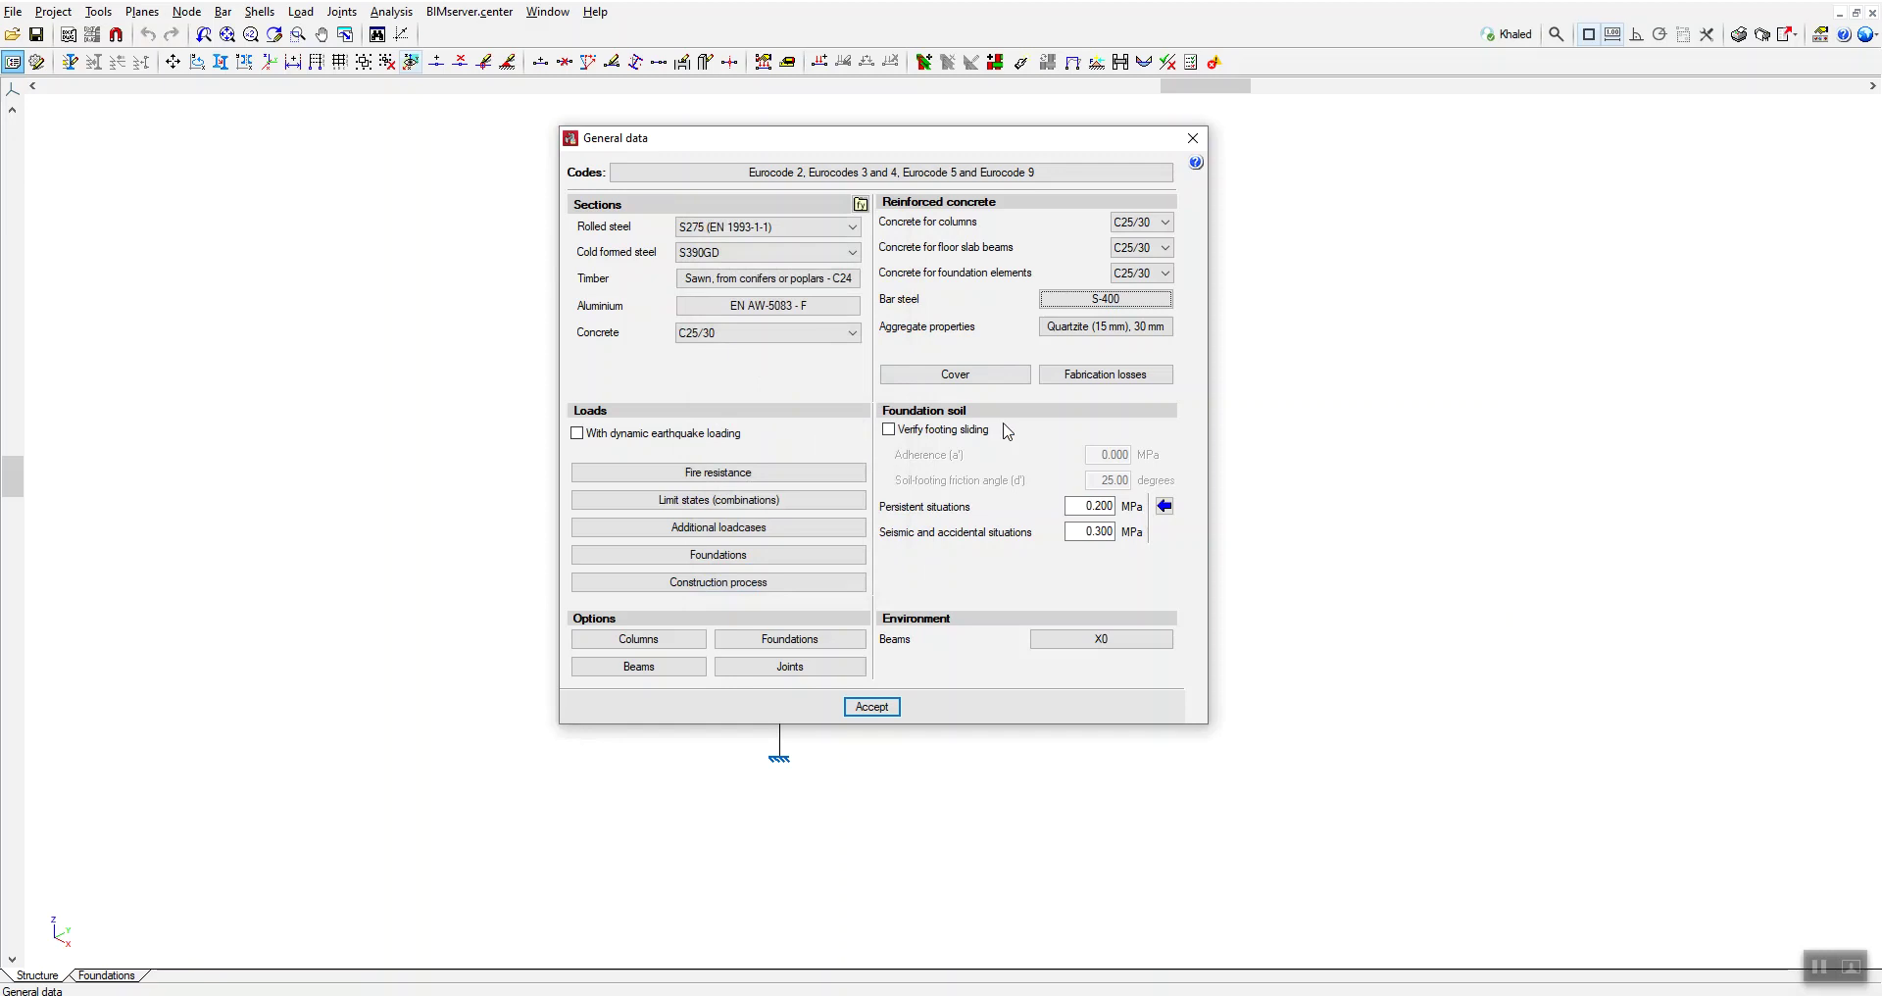
- Examine the aggregate nature and maximum size settings for columns, beams and foundations, and close them without accepting
click(1069, 327)
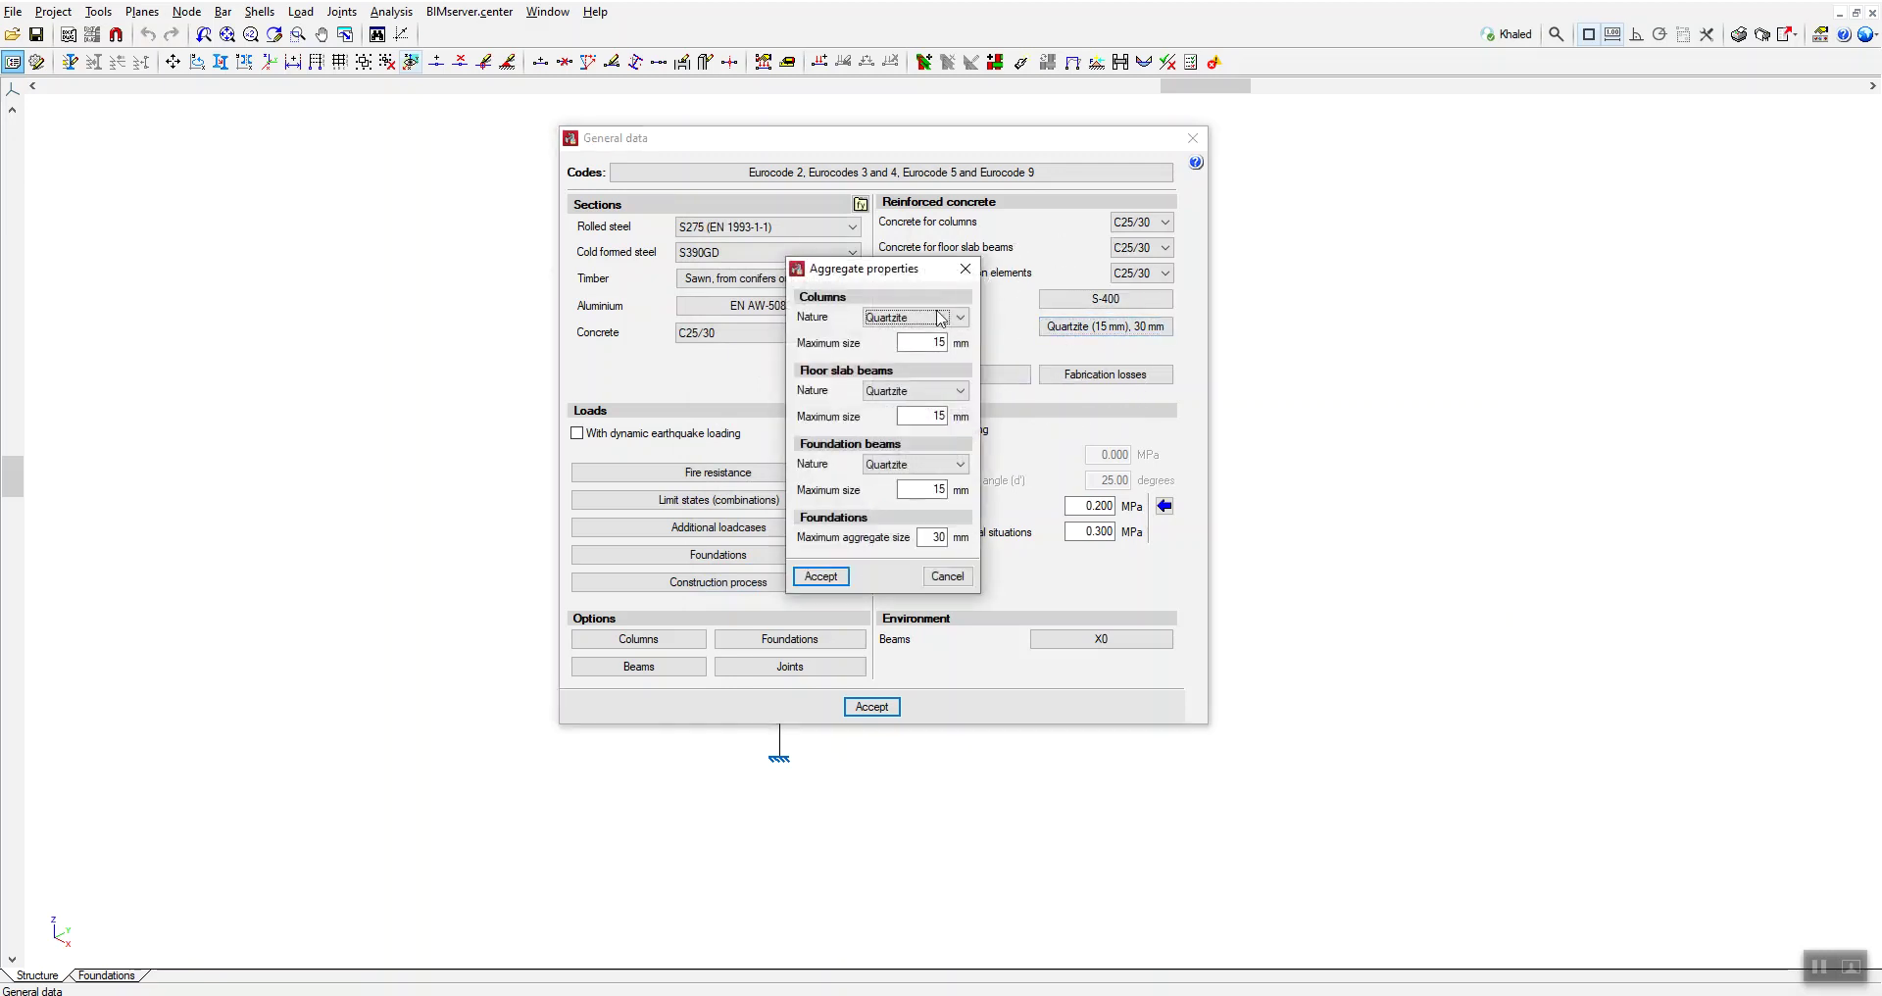
click(852, 307)
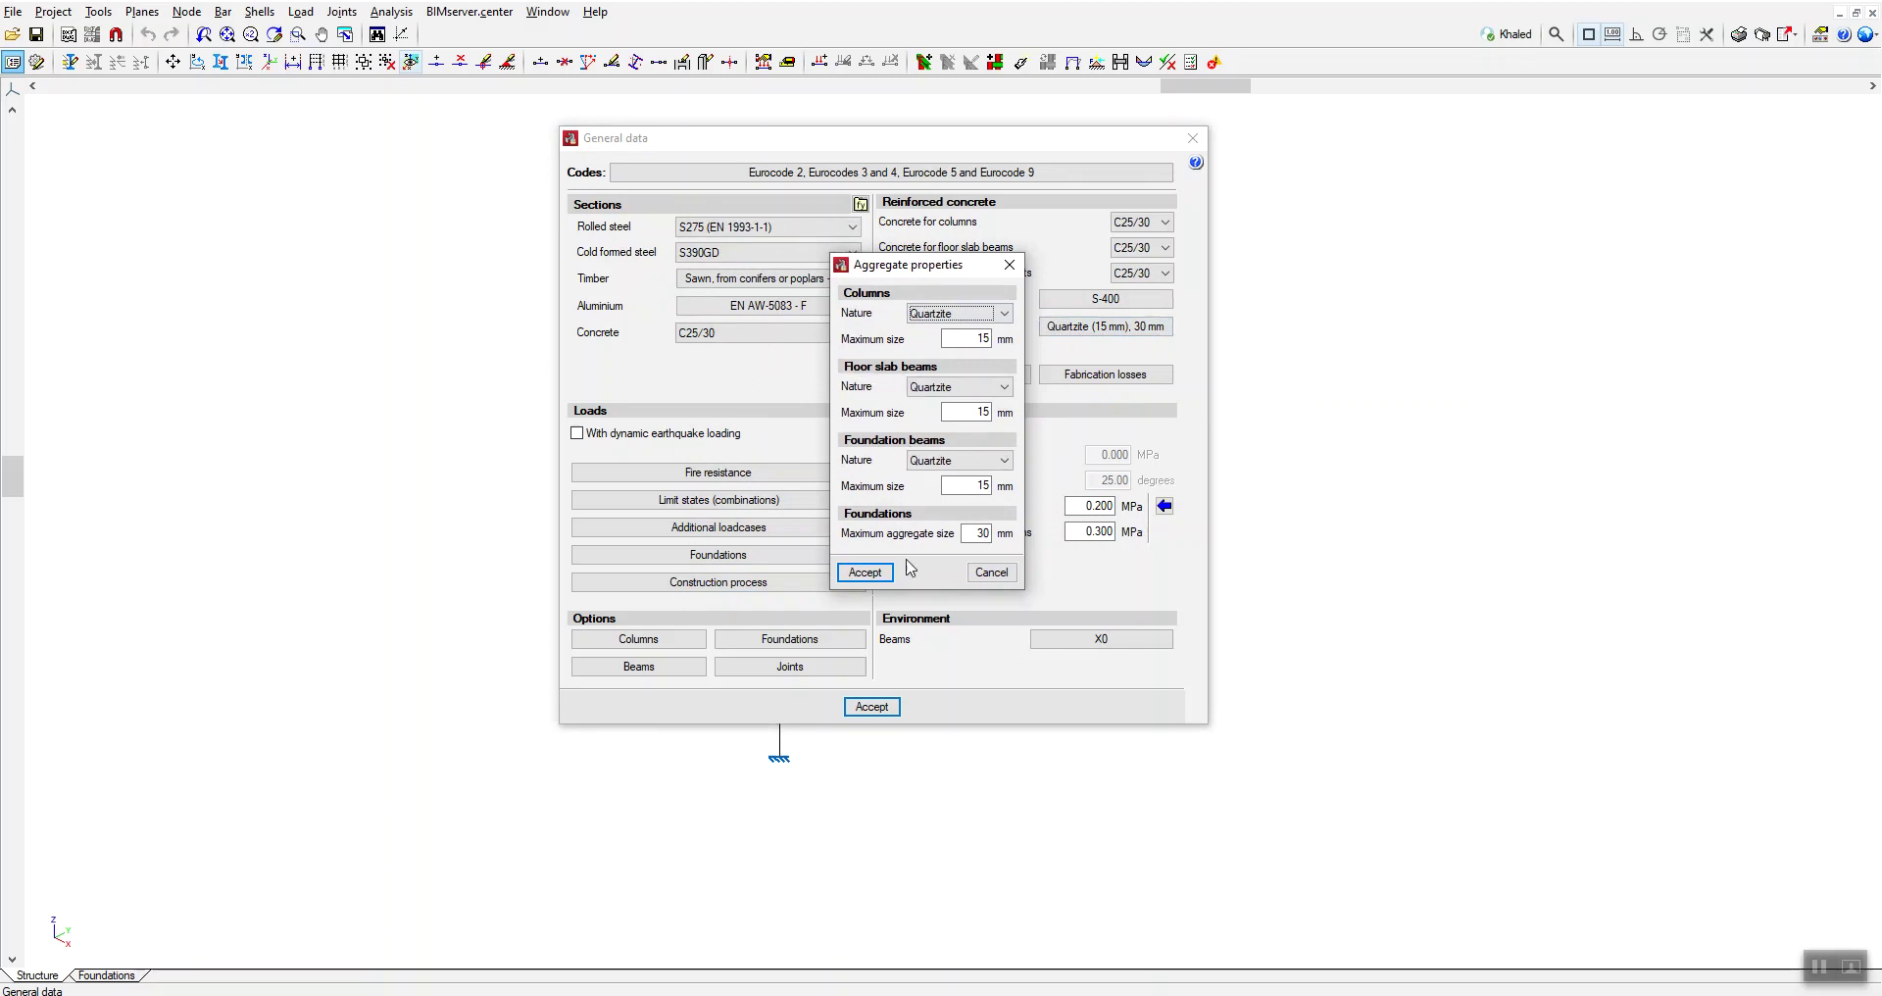
click(1010, 266)
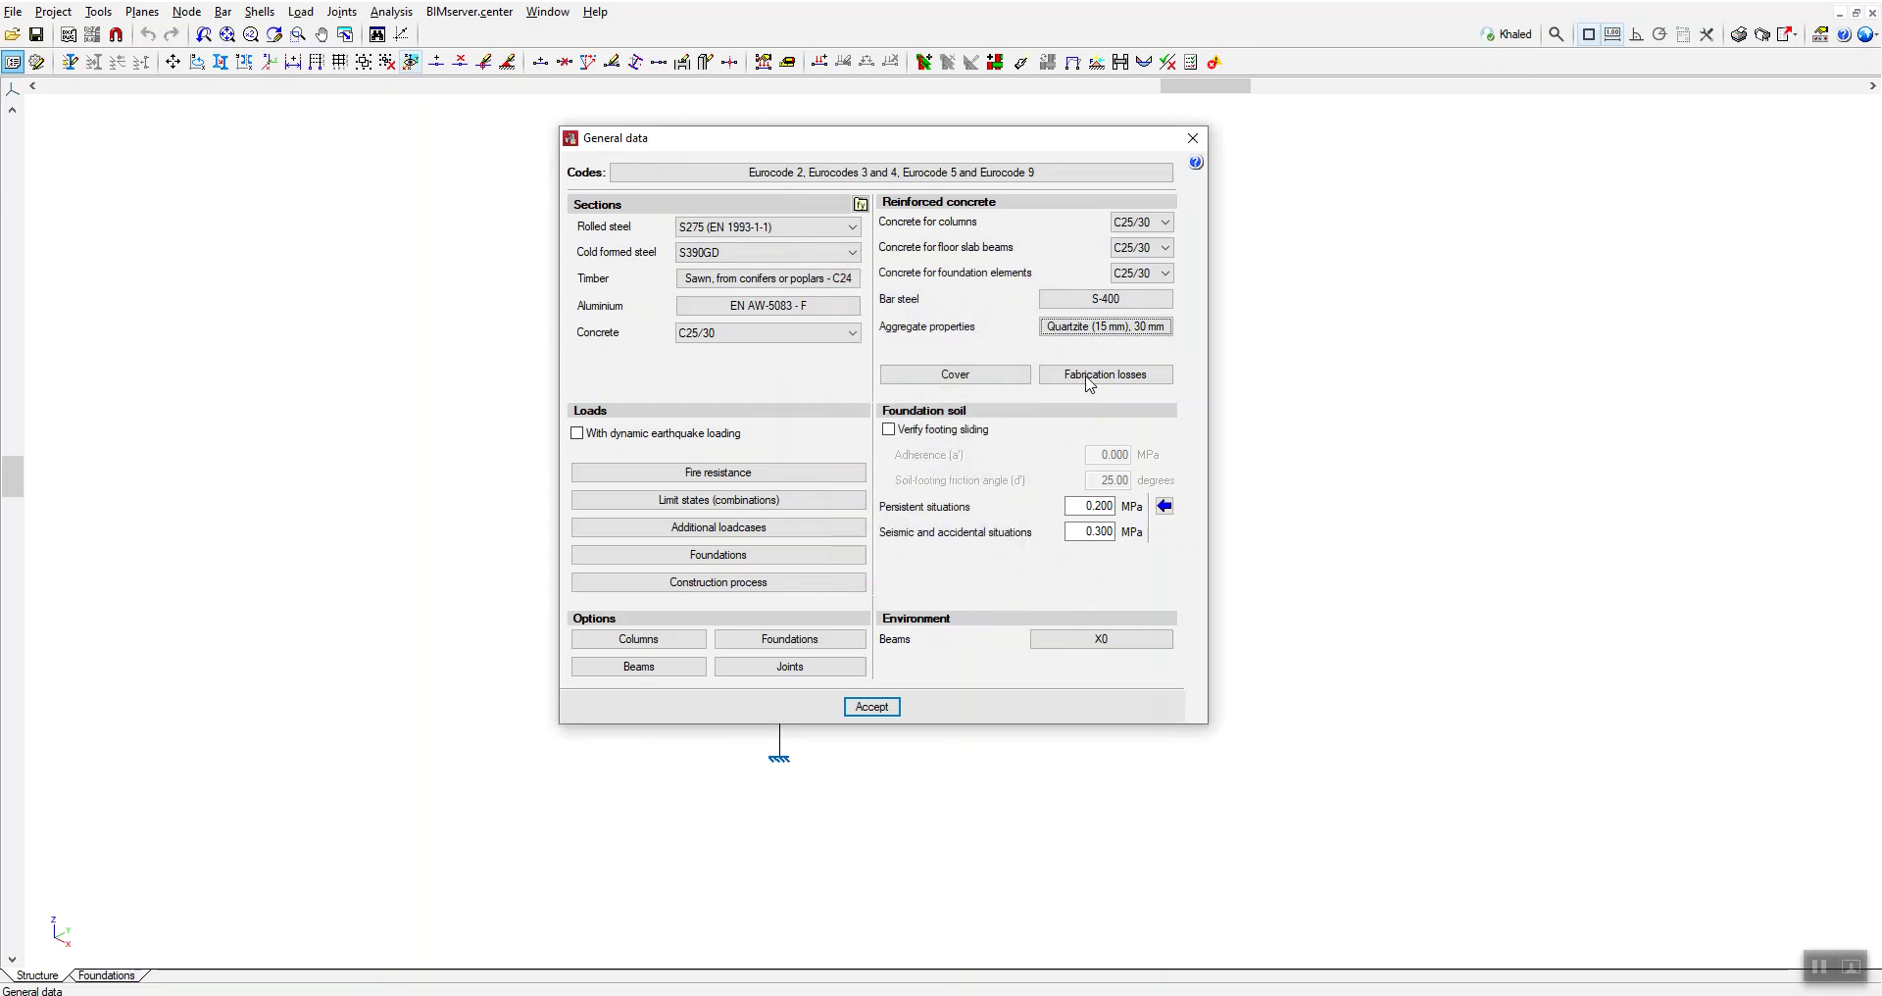
- Examine the concrete cover settings for footings, pile caps, strap and tie beams, and close the cover settings without accepting
click(966, 375)
drag(889, 362, 672, 365)
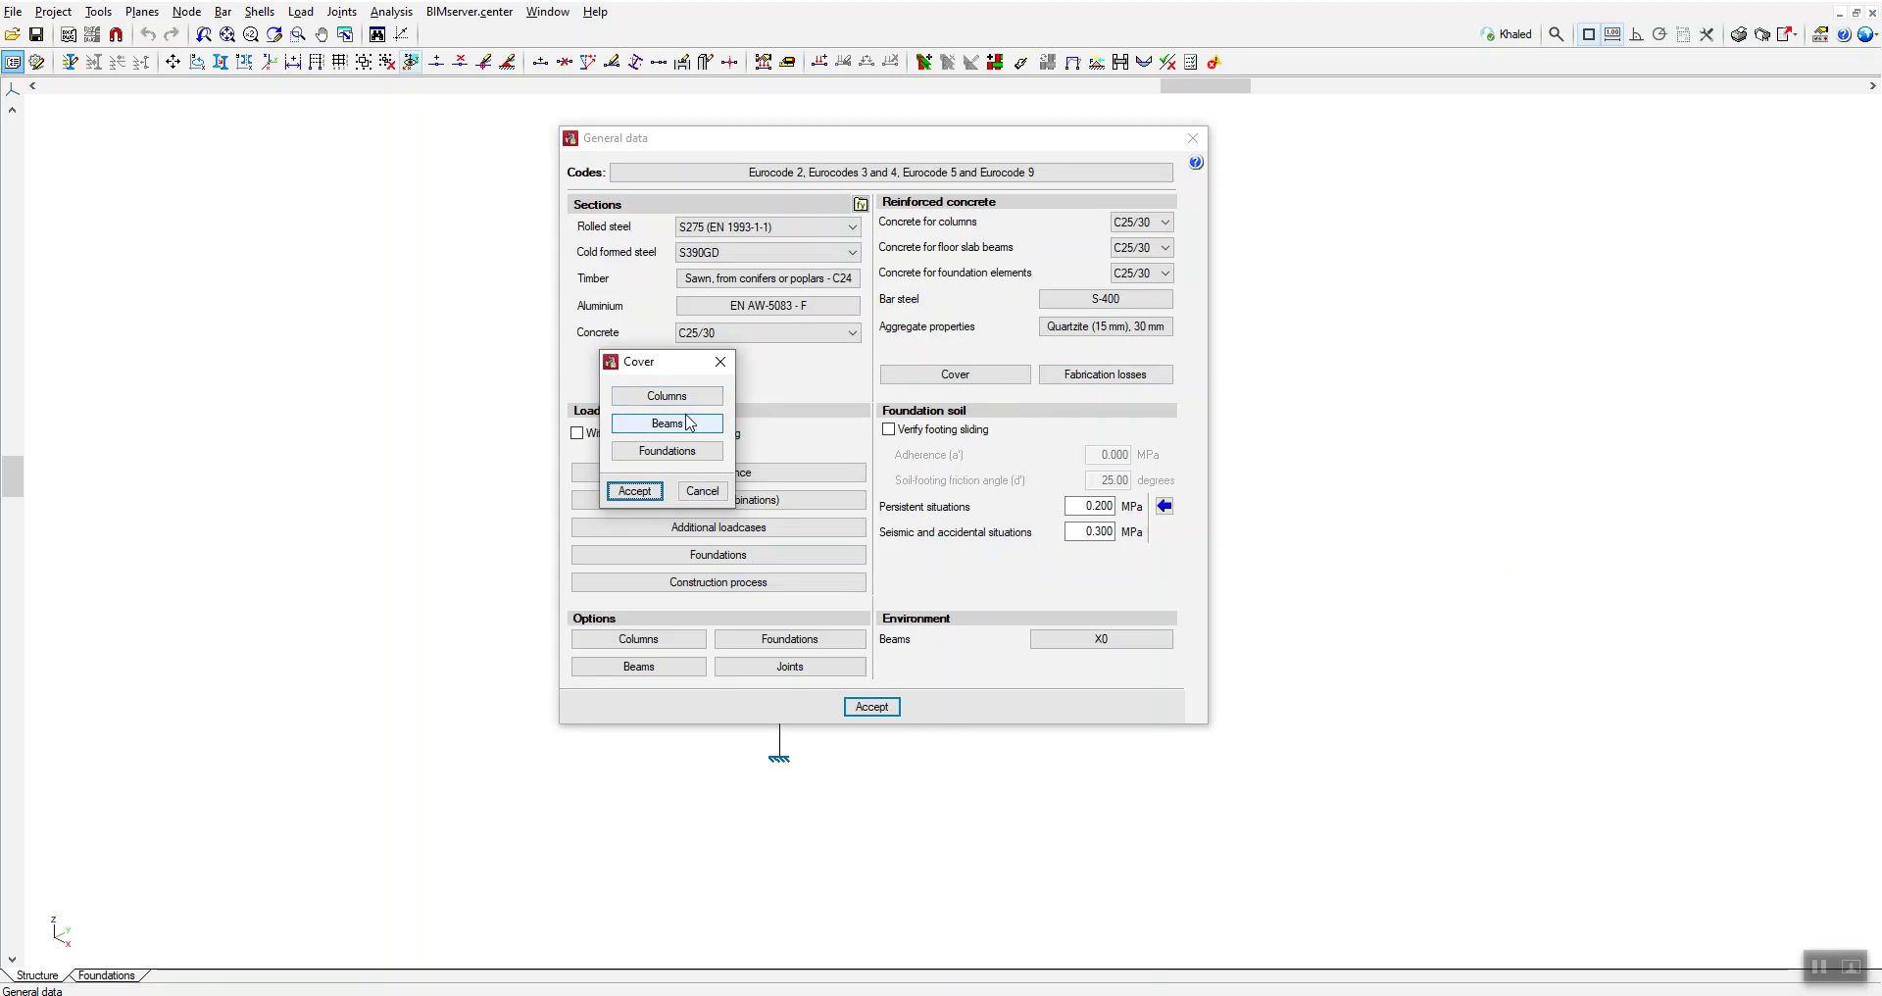
click(692, 453)
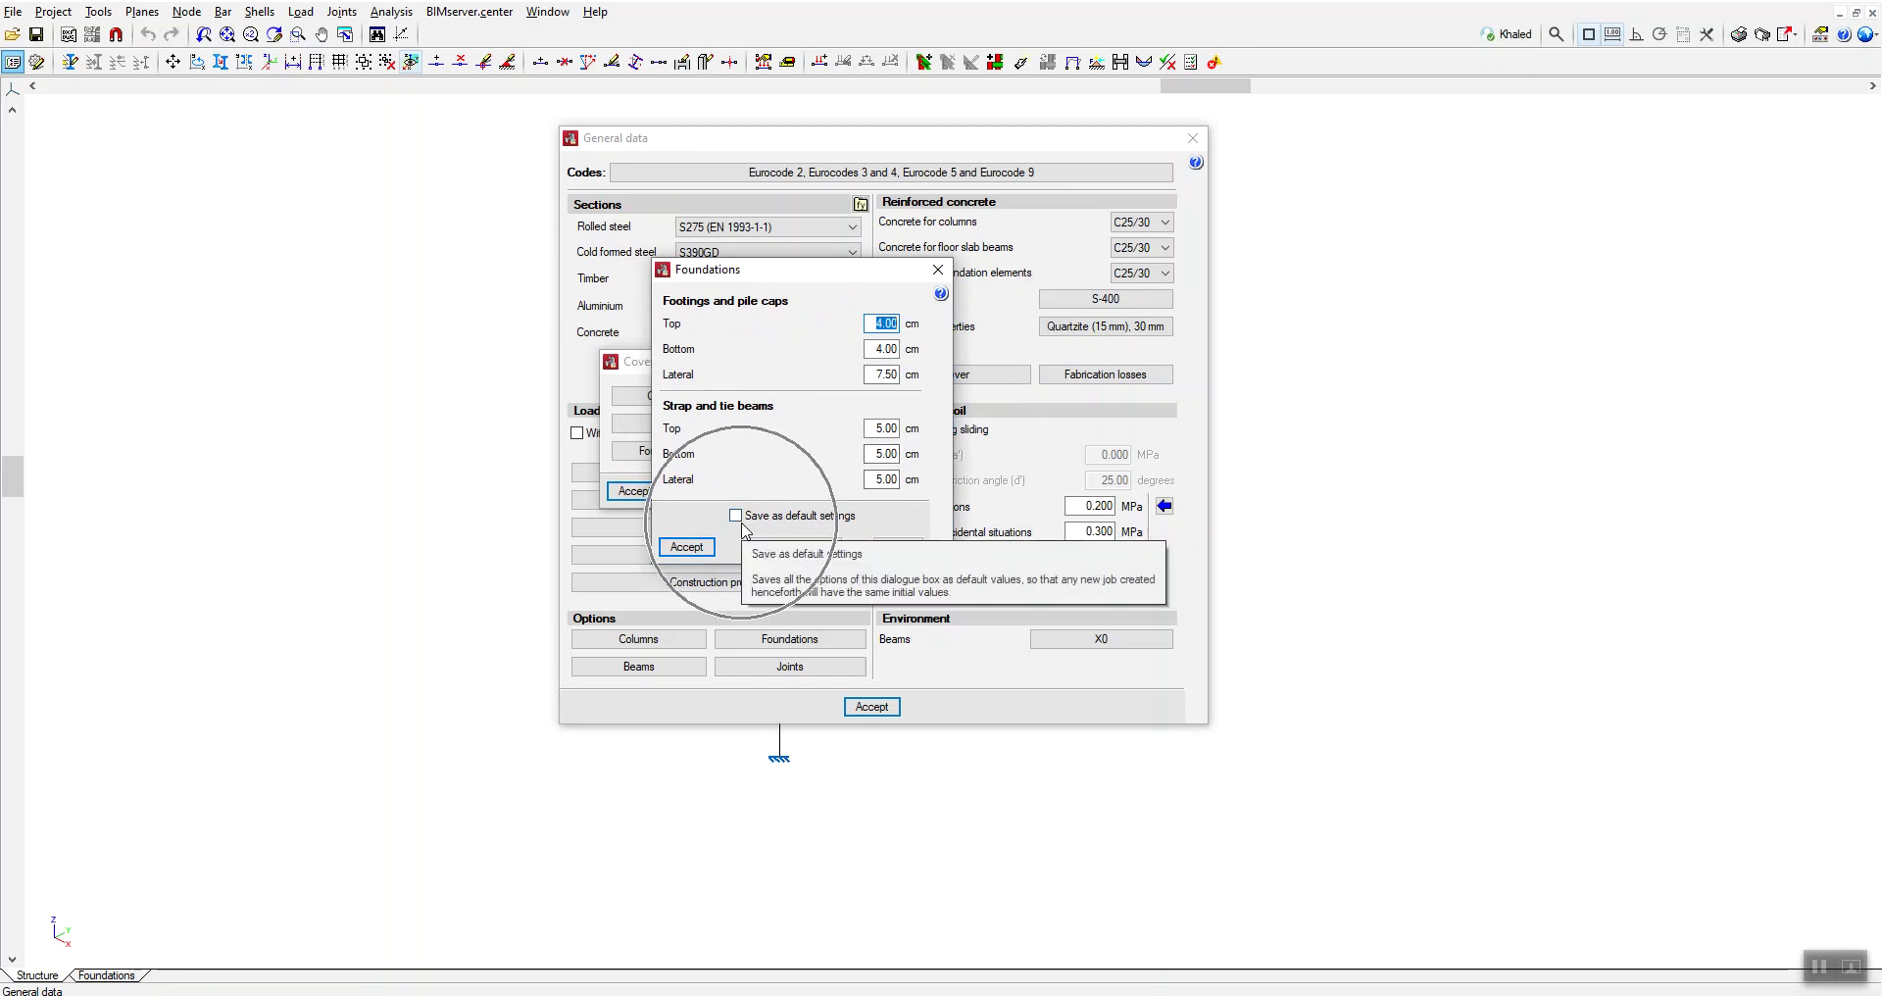
click(938, 269)
click(721, 362)
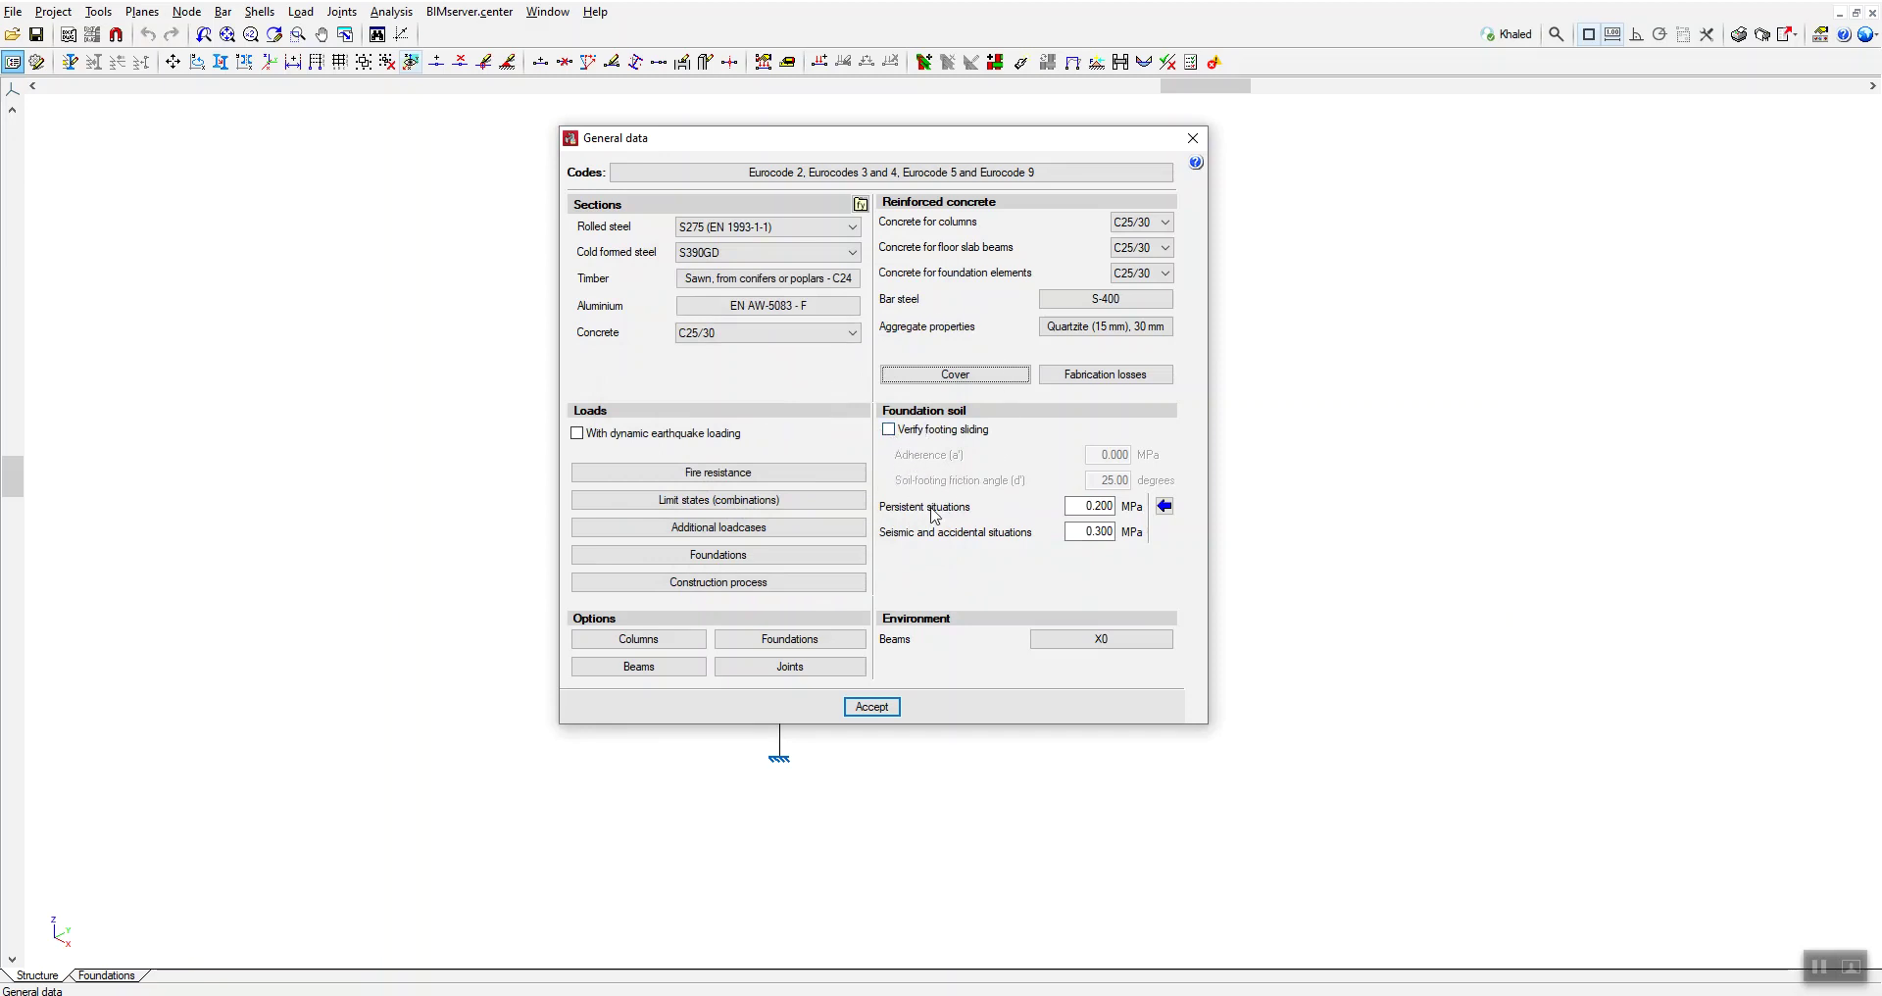
- Enable the footing sliding verification for the foundation soil
click(889, 430)
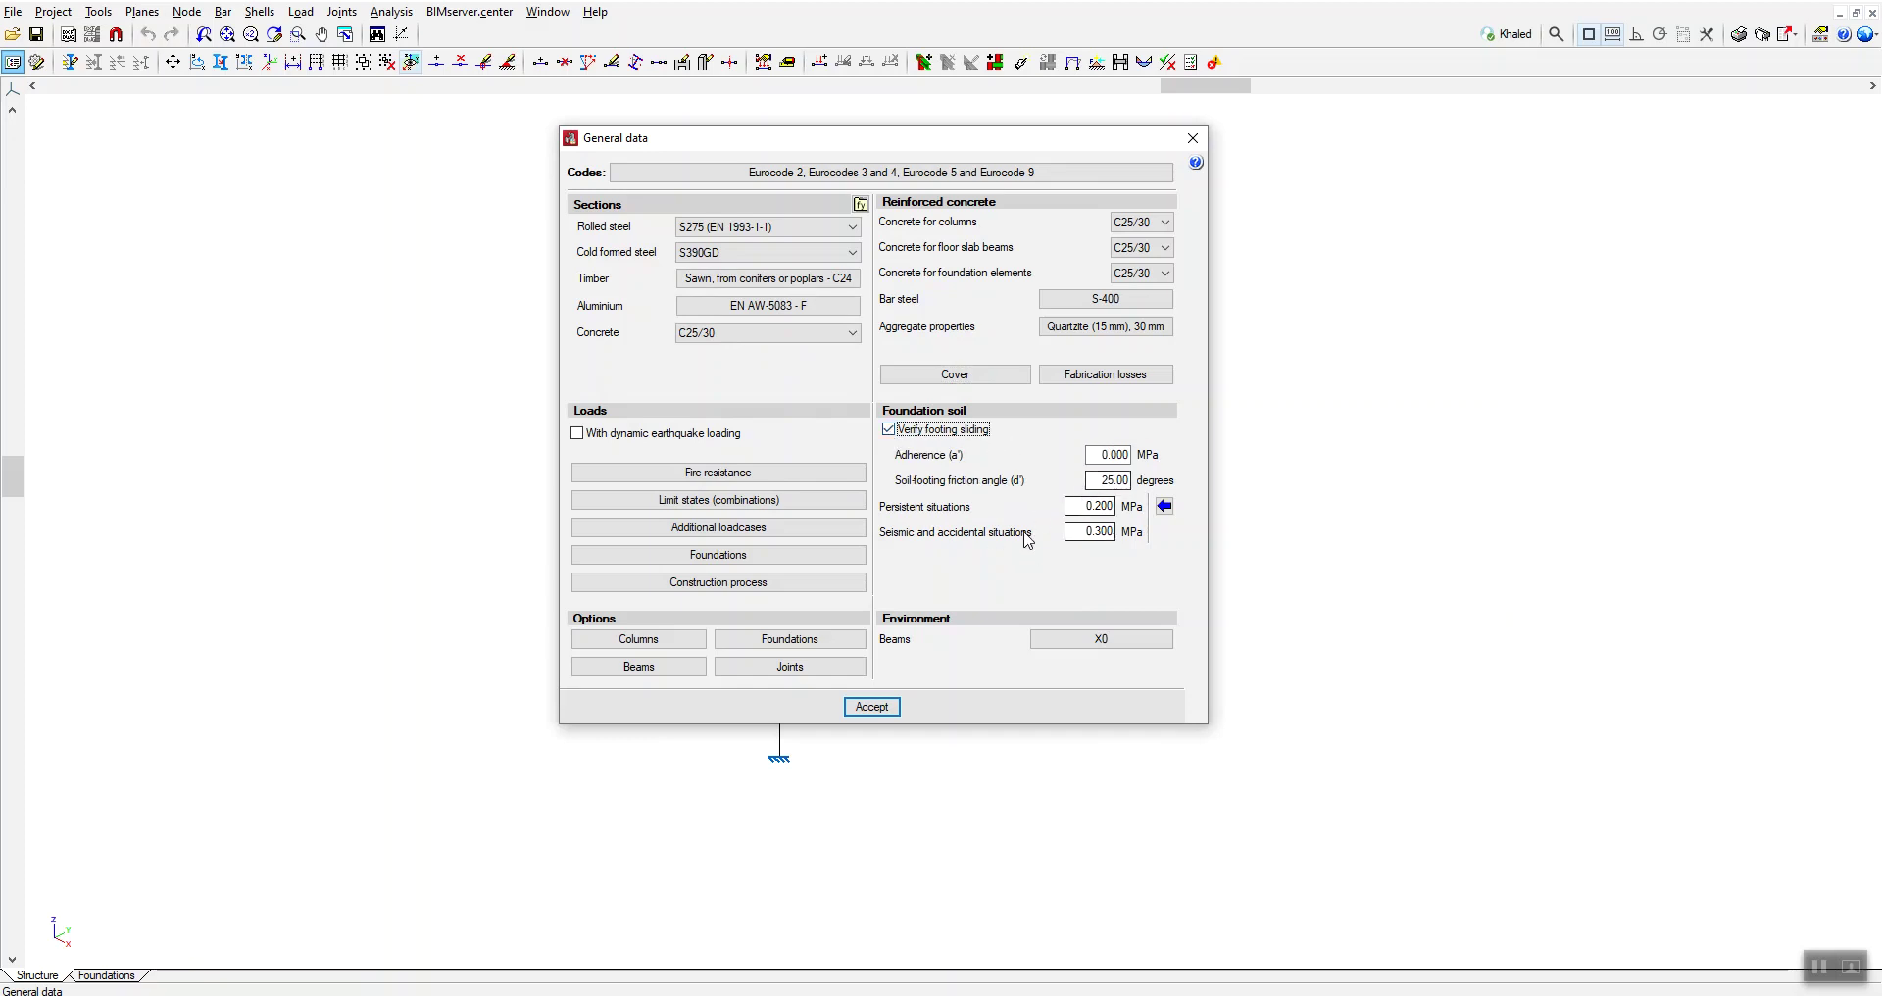
- Disable the footing sliding verification for the foundation soil
click(889, 431)
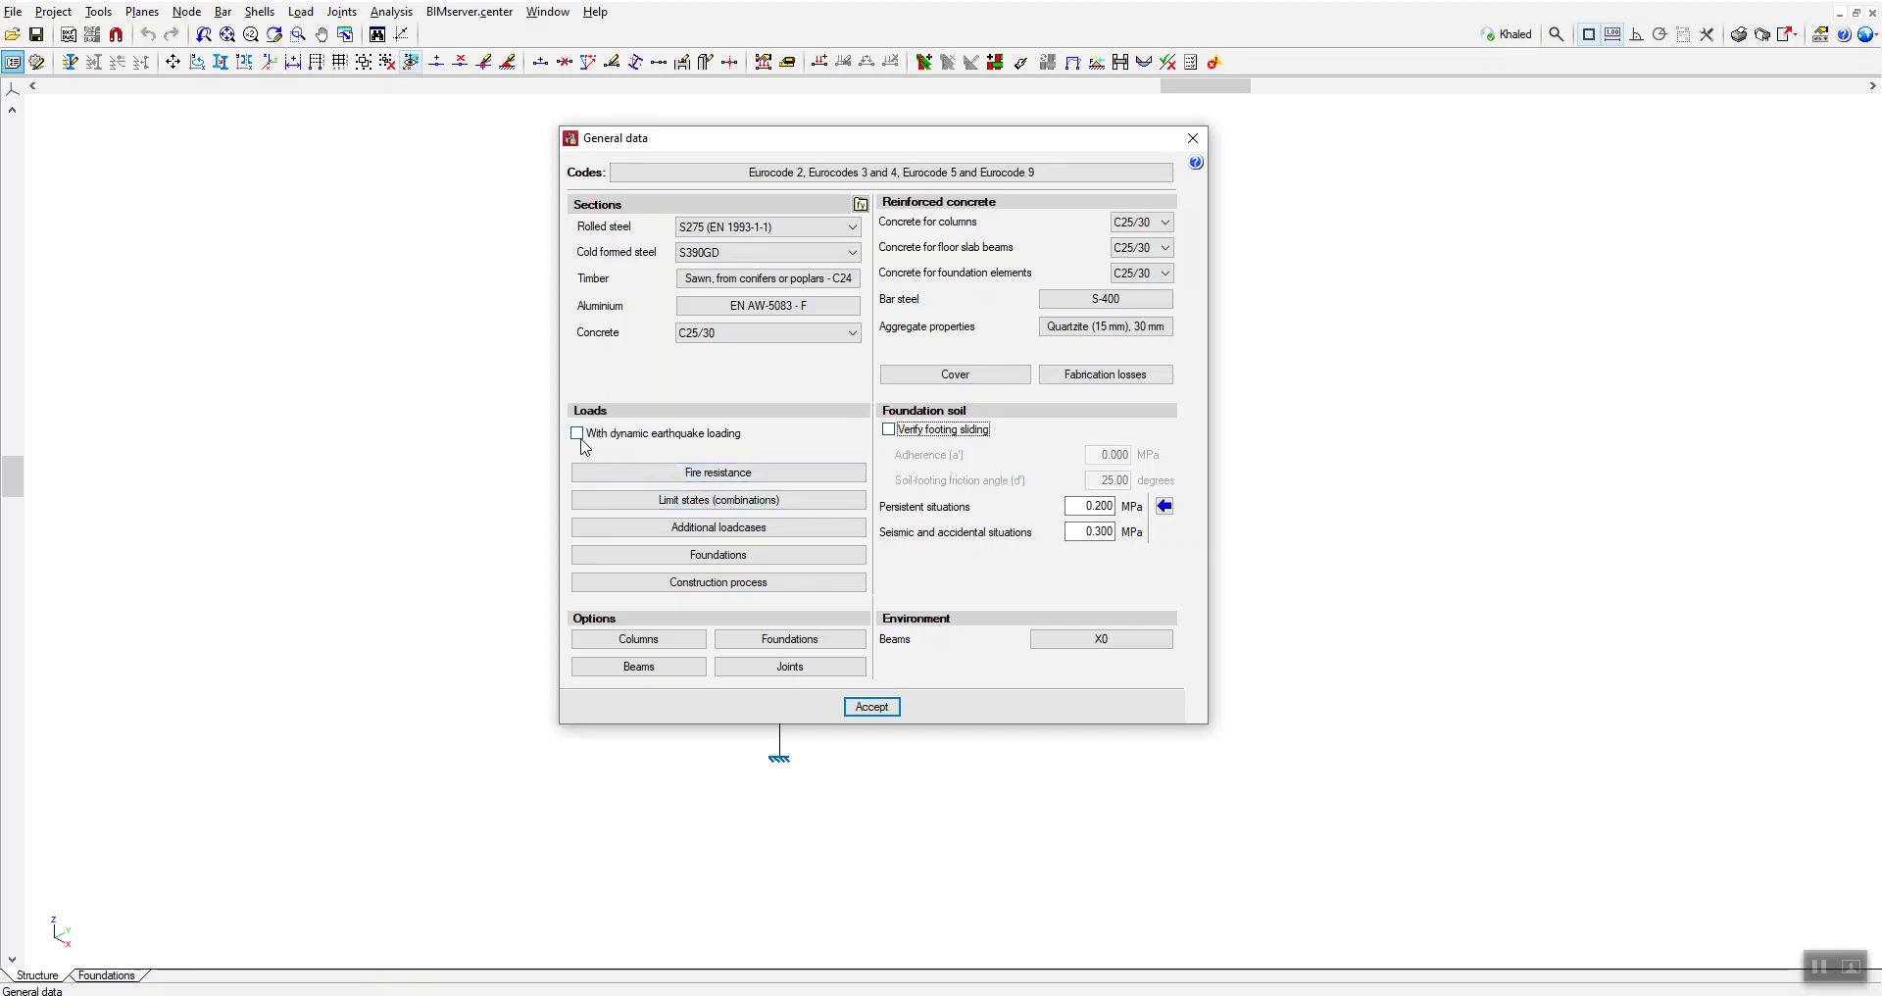
- Examine the dynamic earthquake loading settings for Malaysia under Eurocode 8, and close them without accepting
click(578, 434)
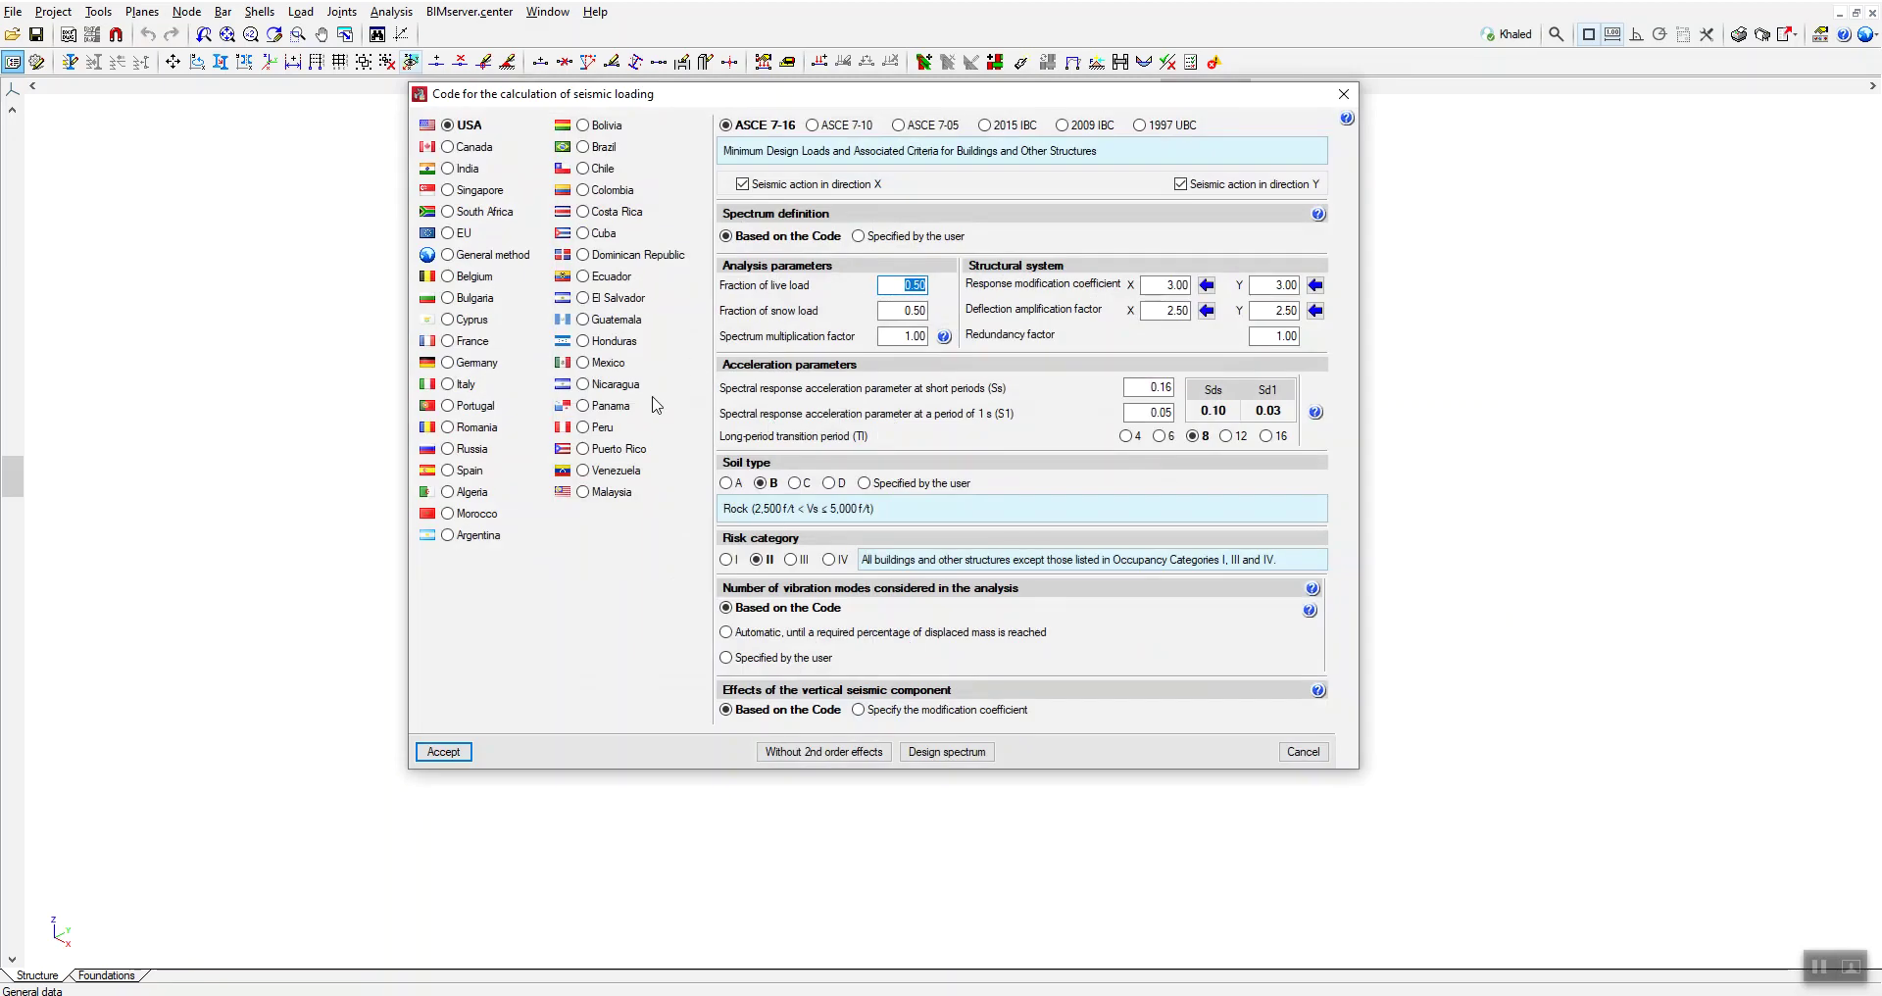
click(589, 494)
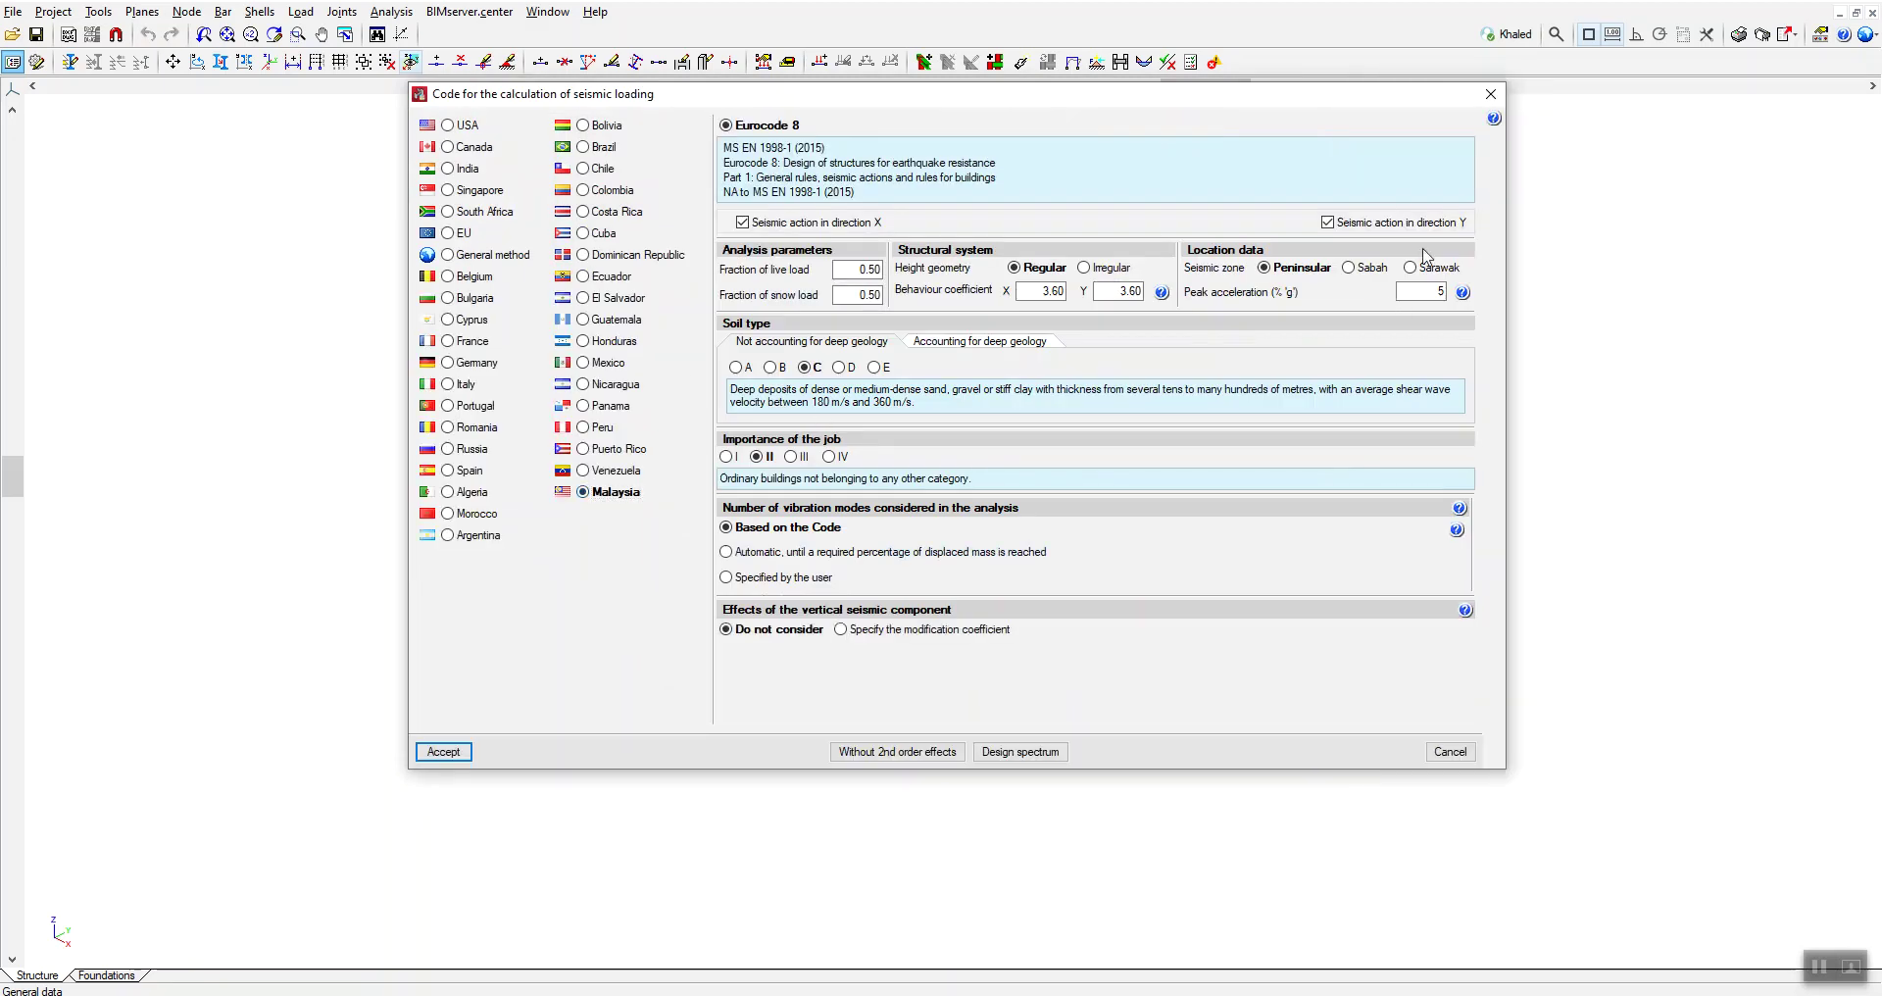
click(1490, 94)
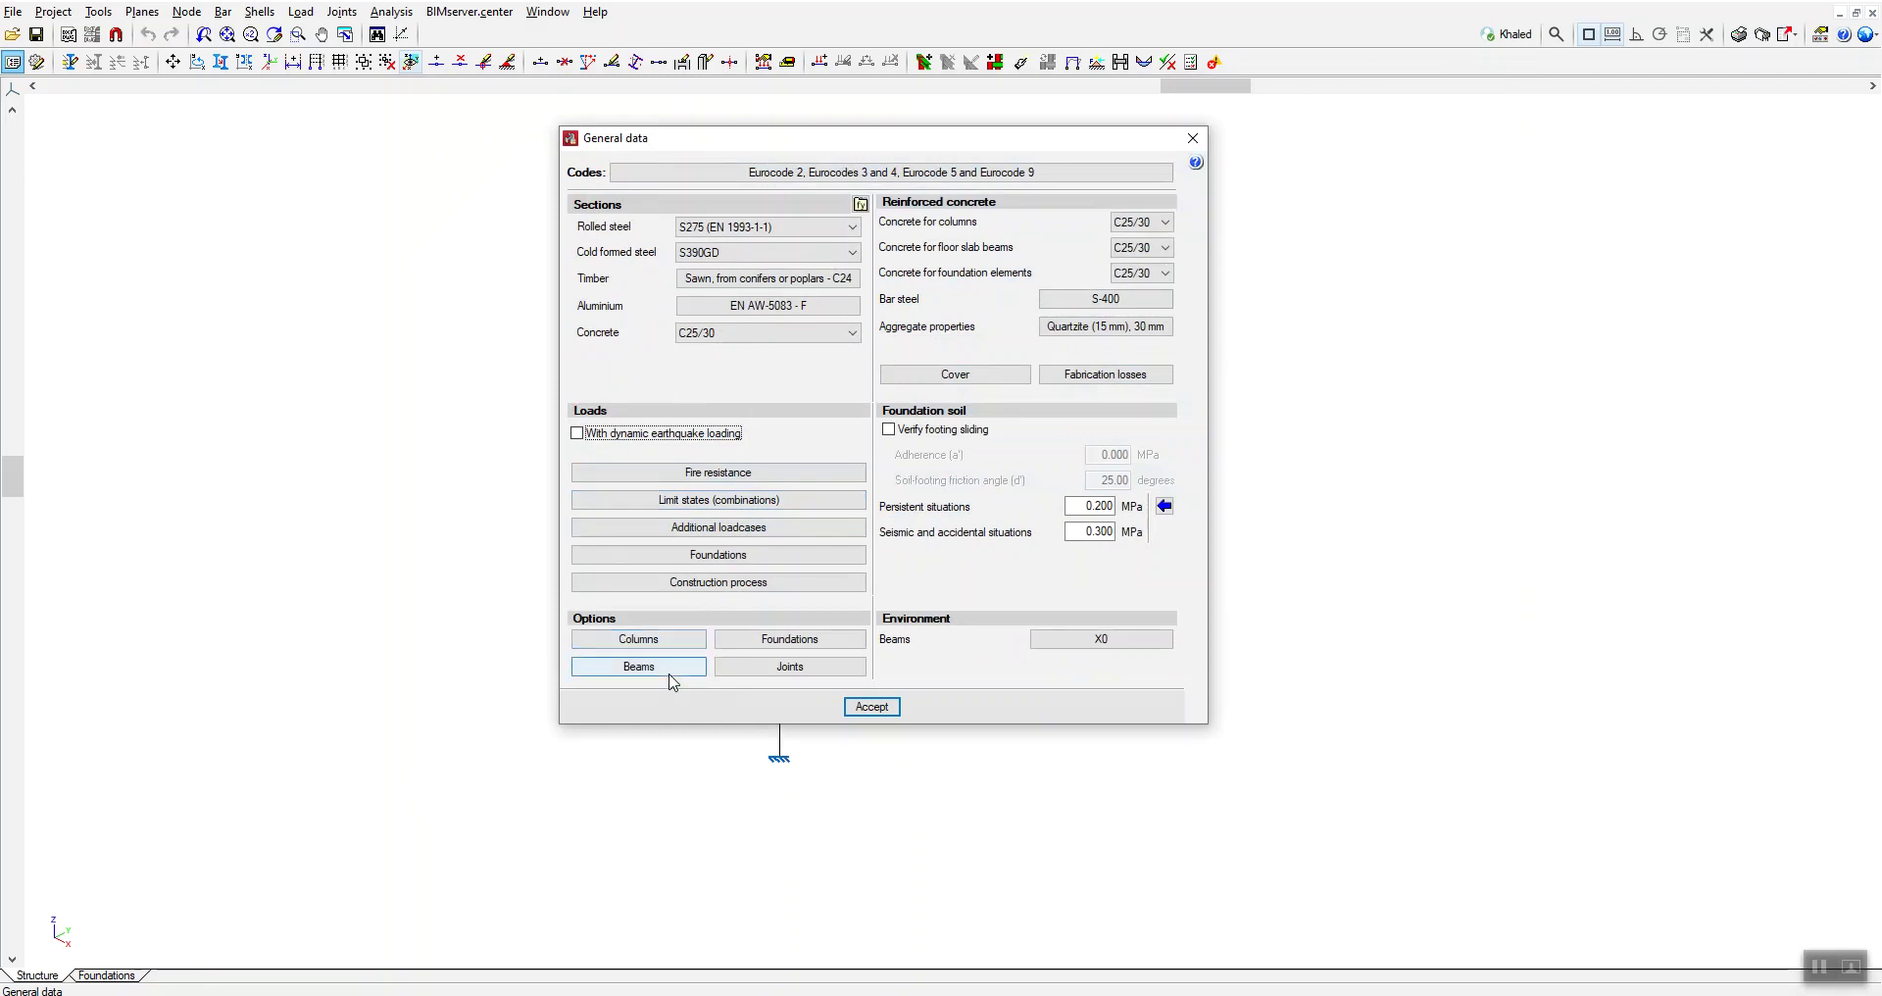
- Examine the wind and earthquake combination options for the foundation loads, and cancel without changing them
click(718, 475)
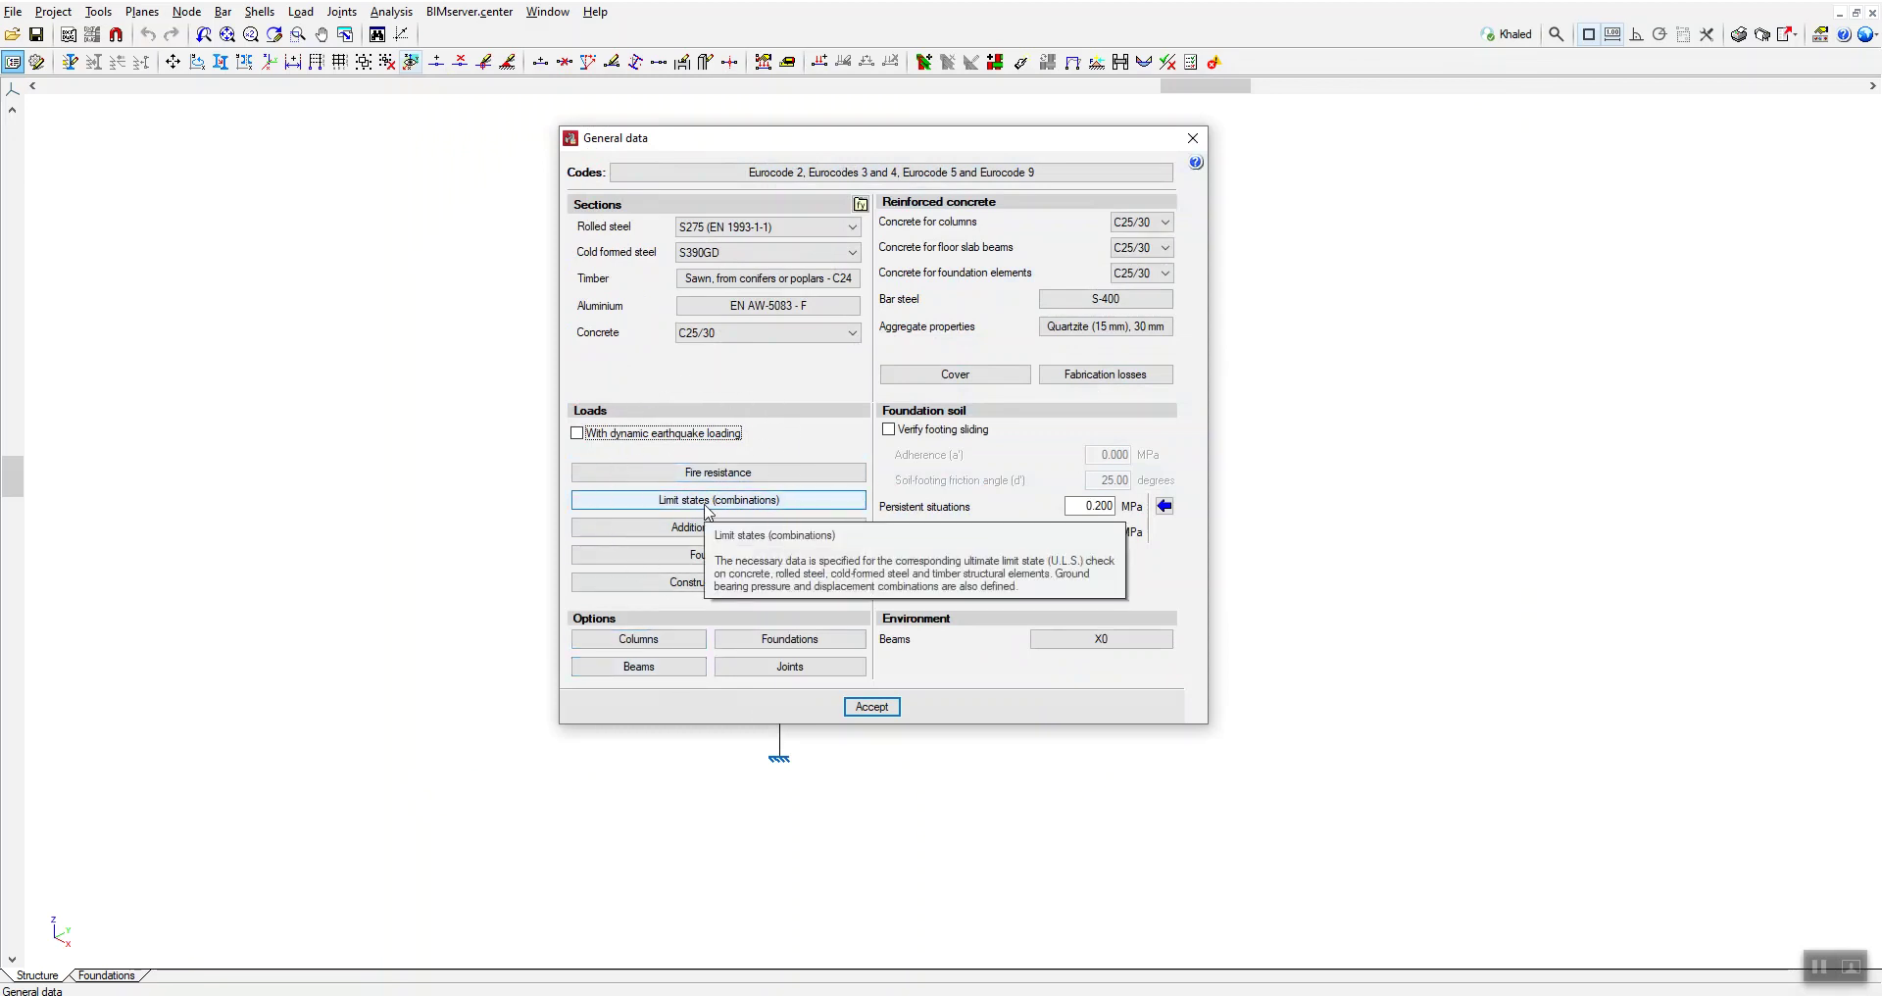
click(737, 532)
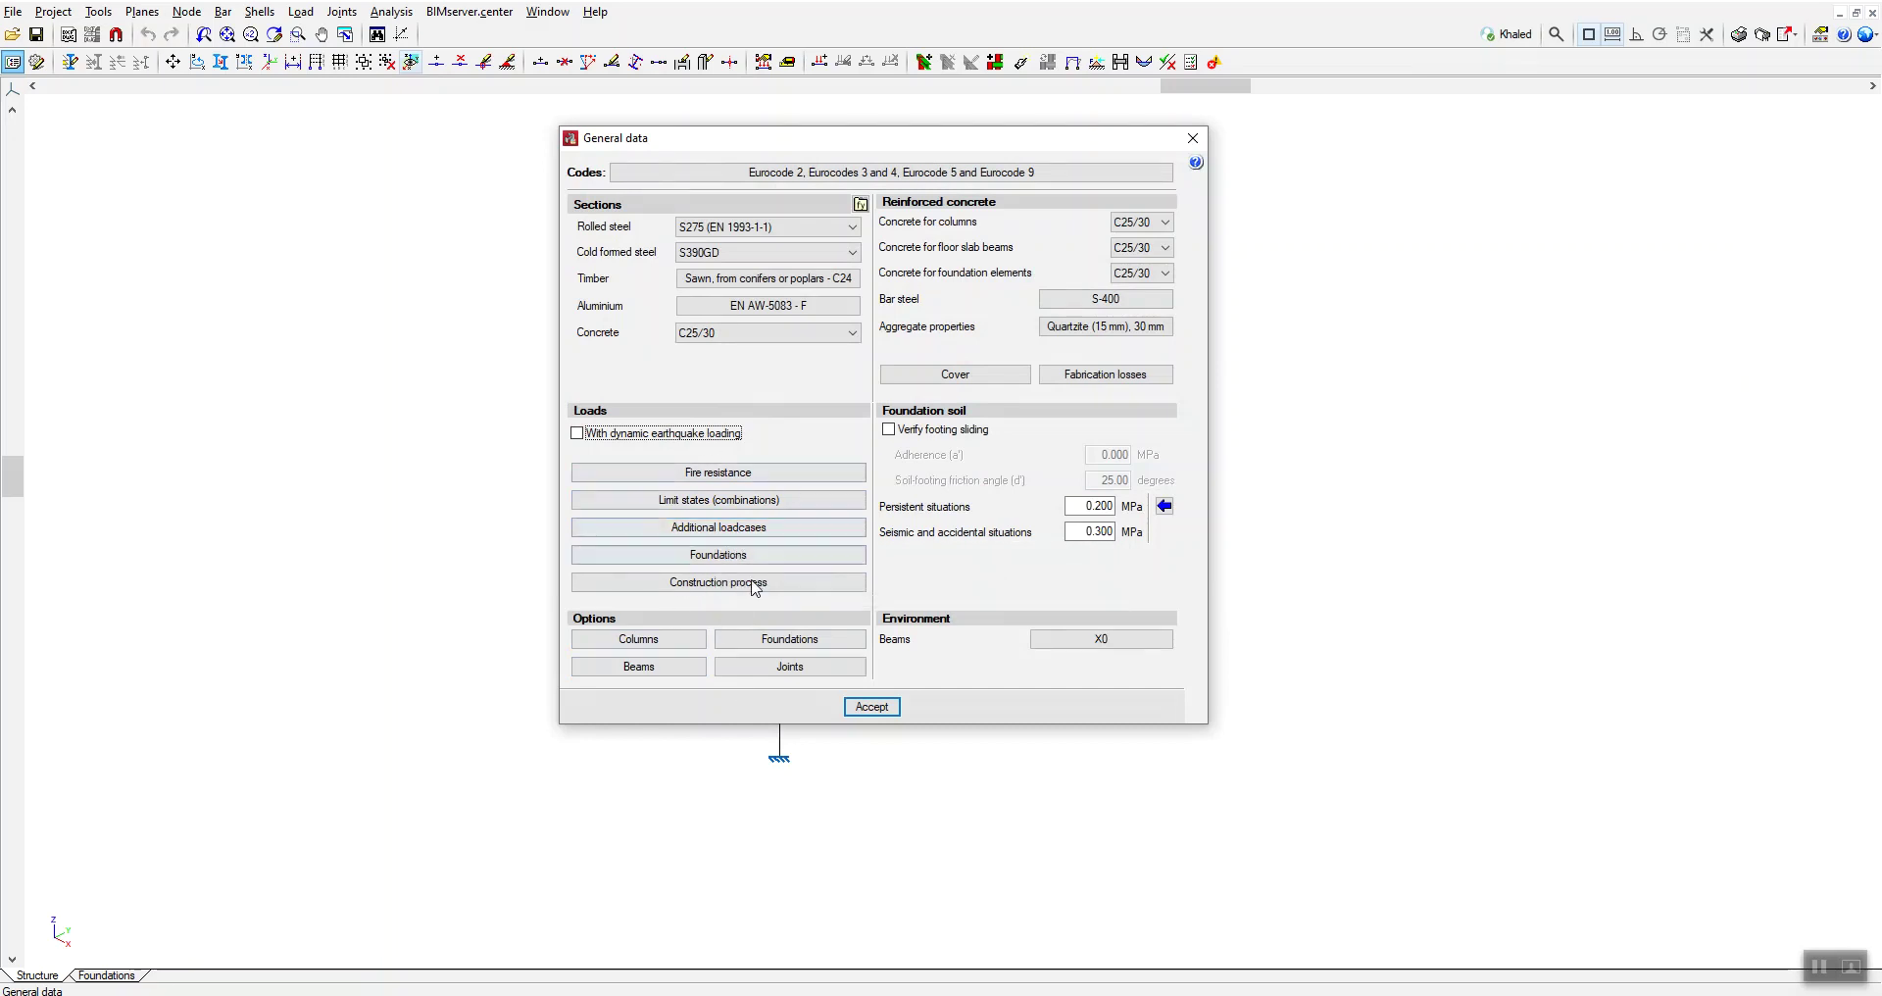
click(736, 565)
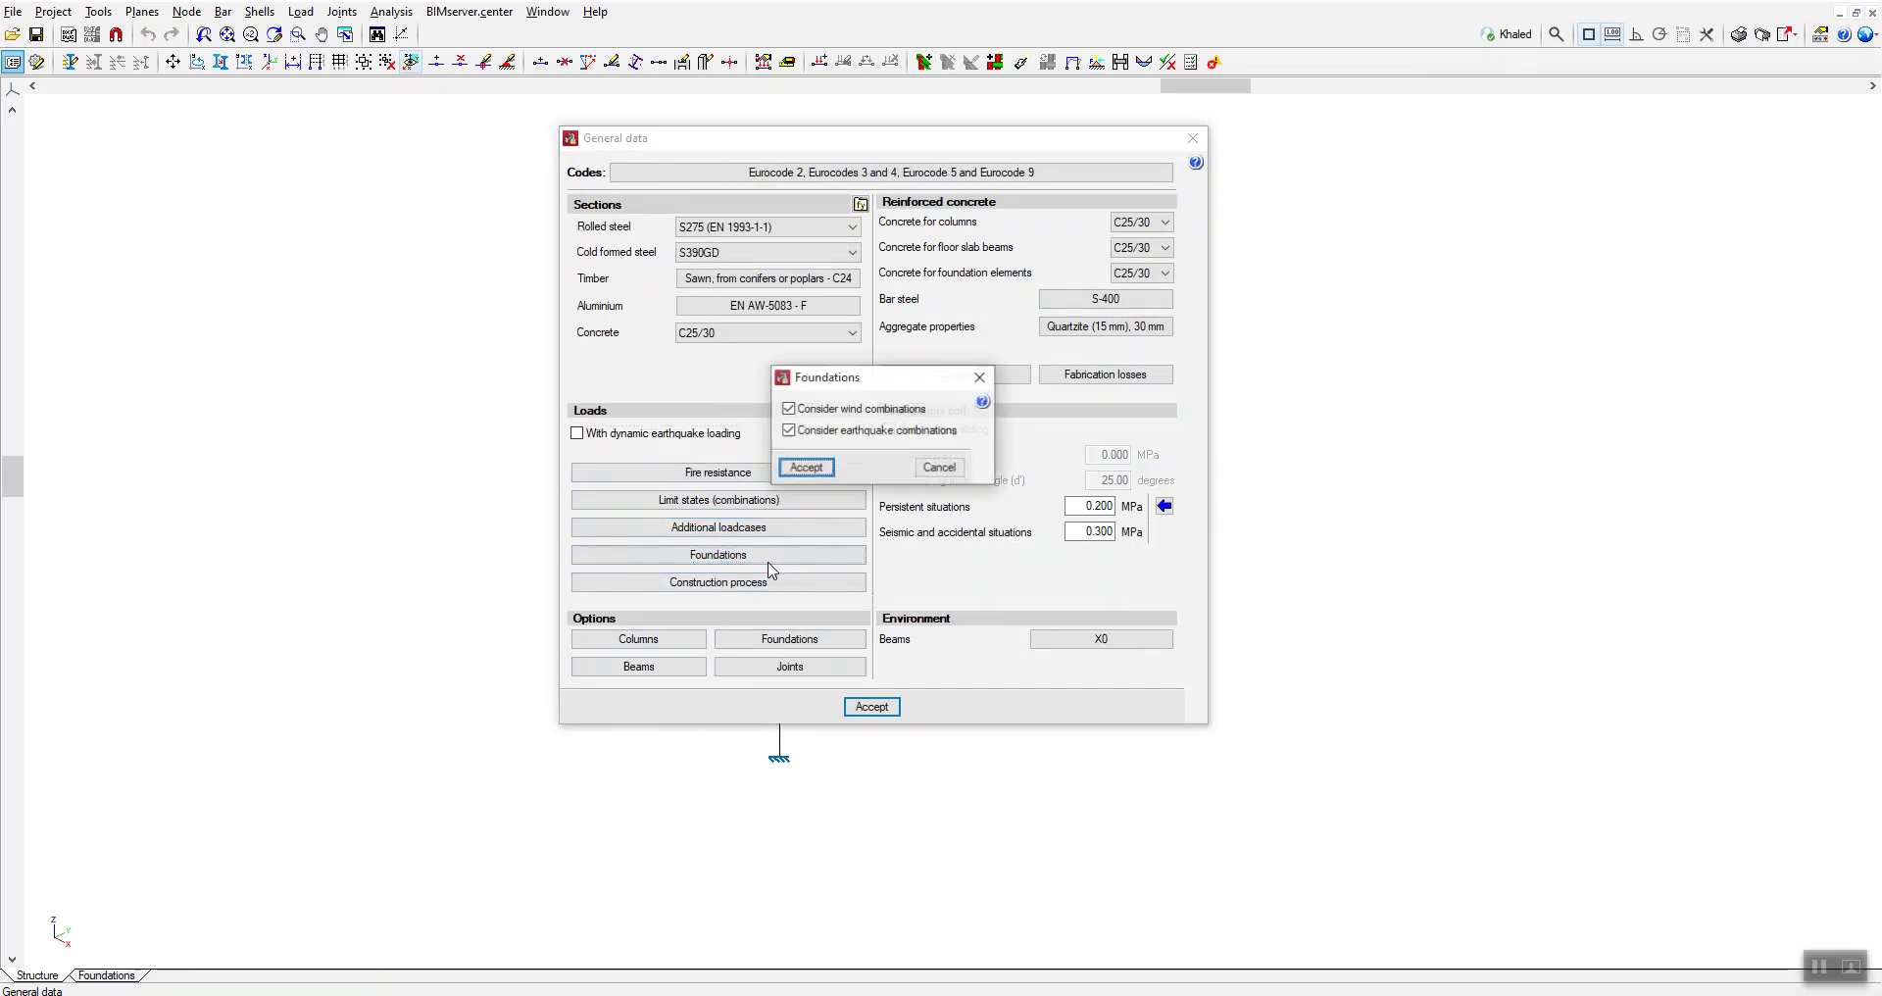
drag(868, 379, 936, 315)
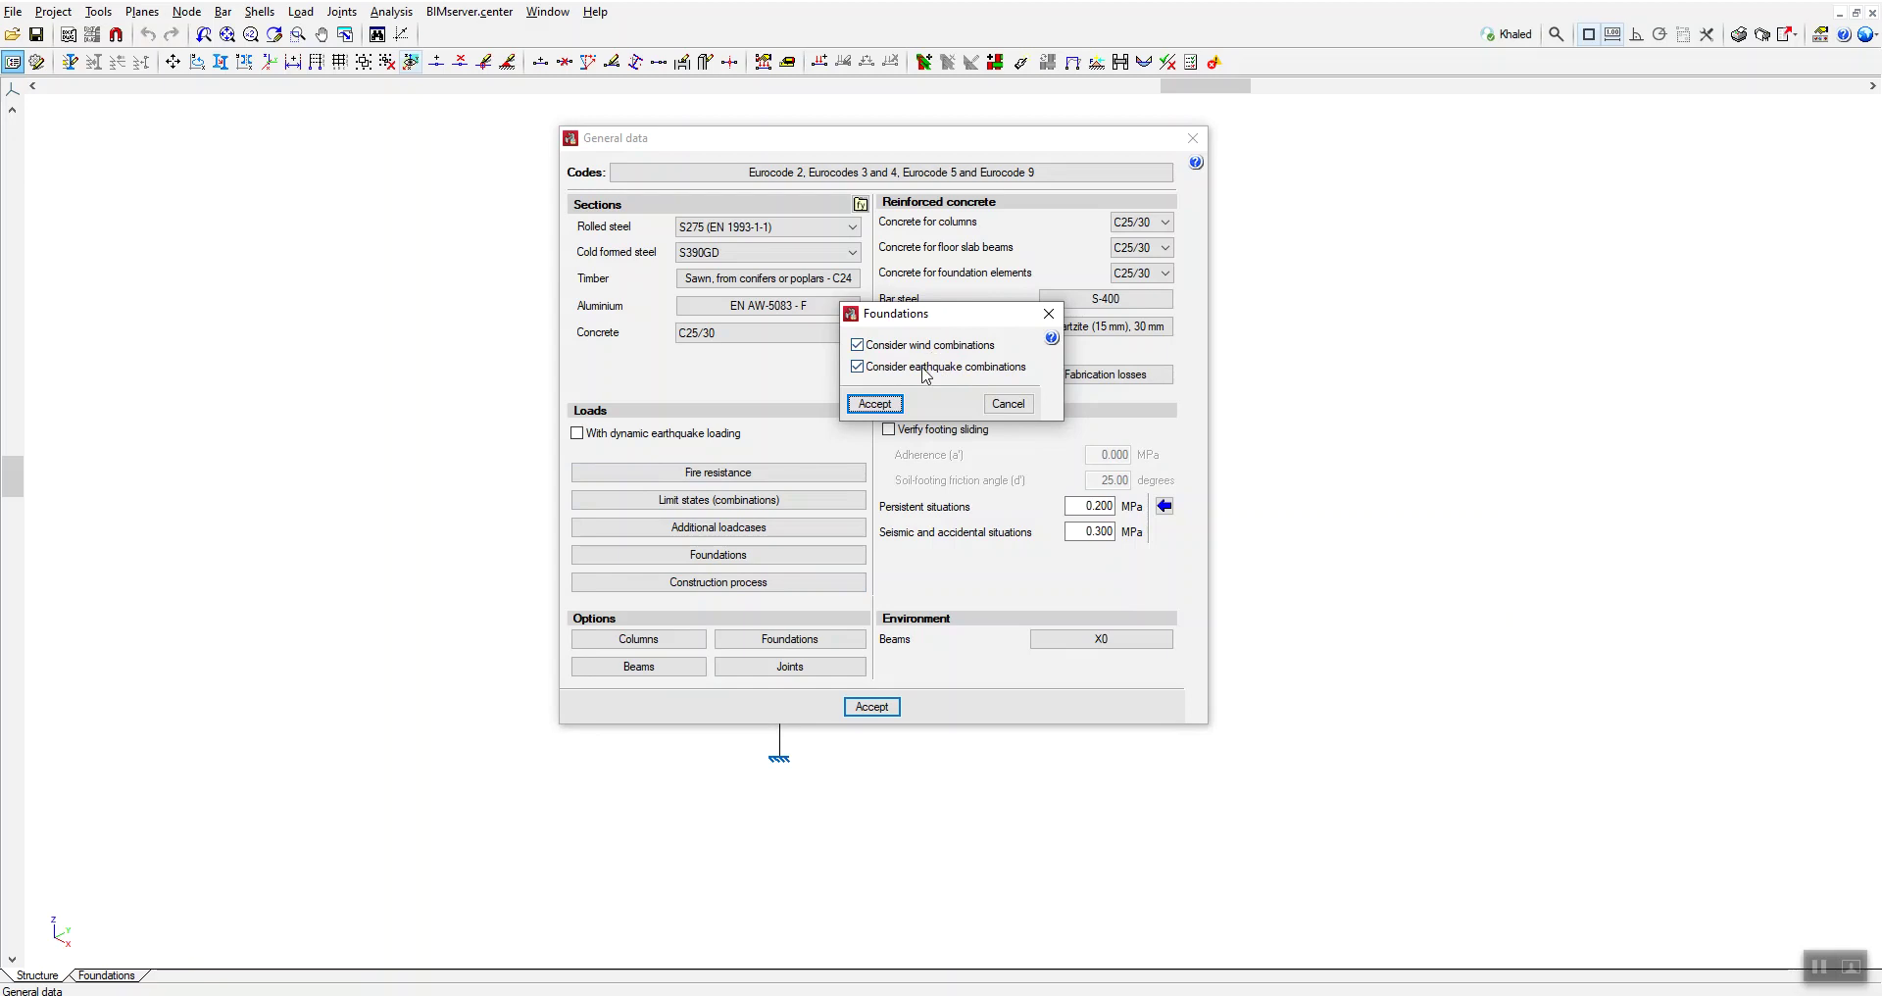
drag(938, 323, 954, 297)
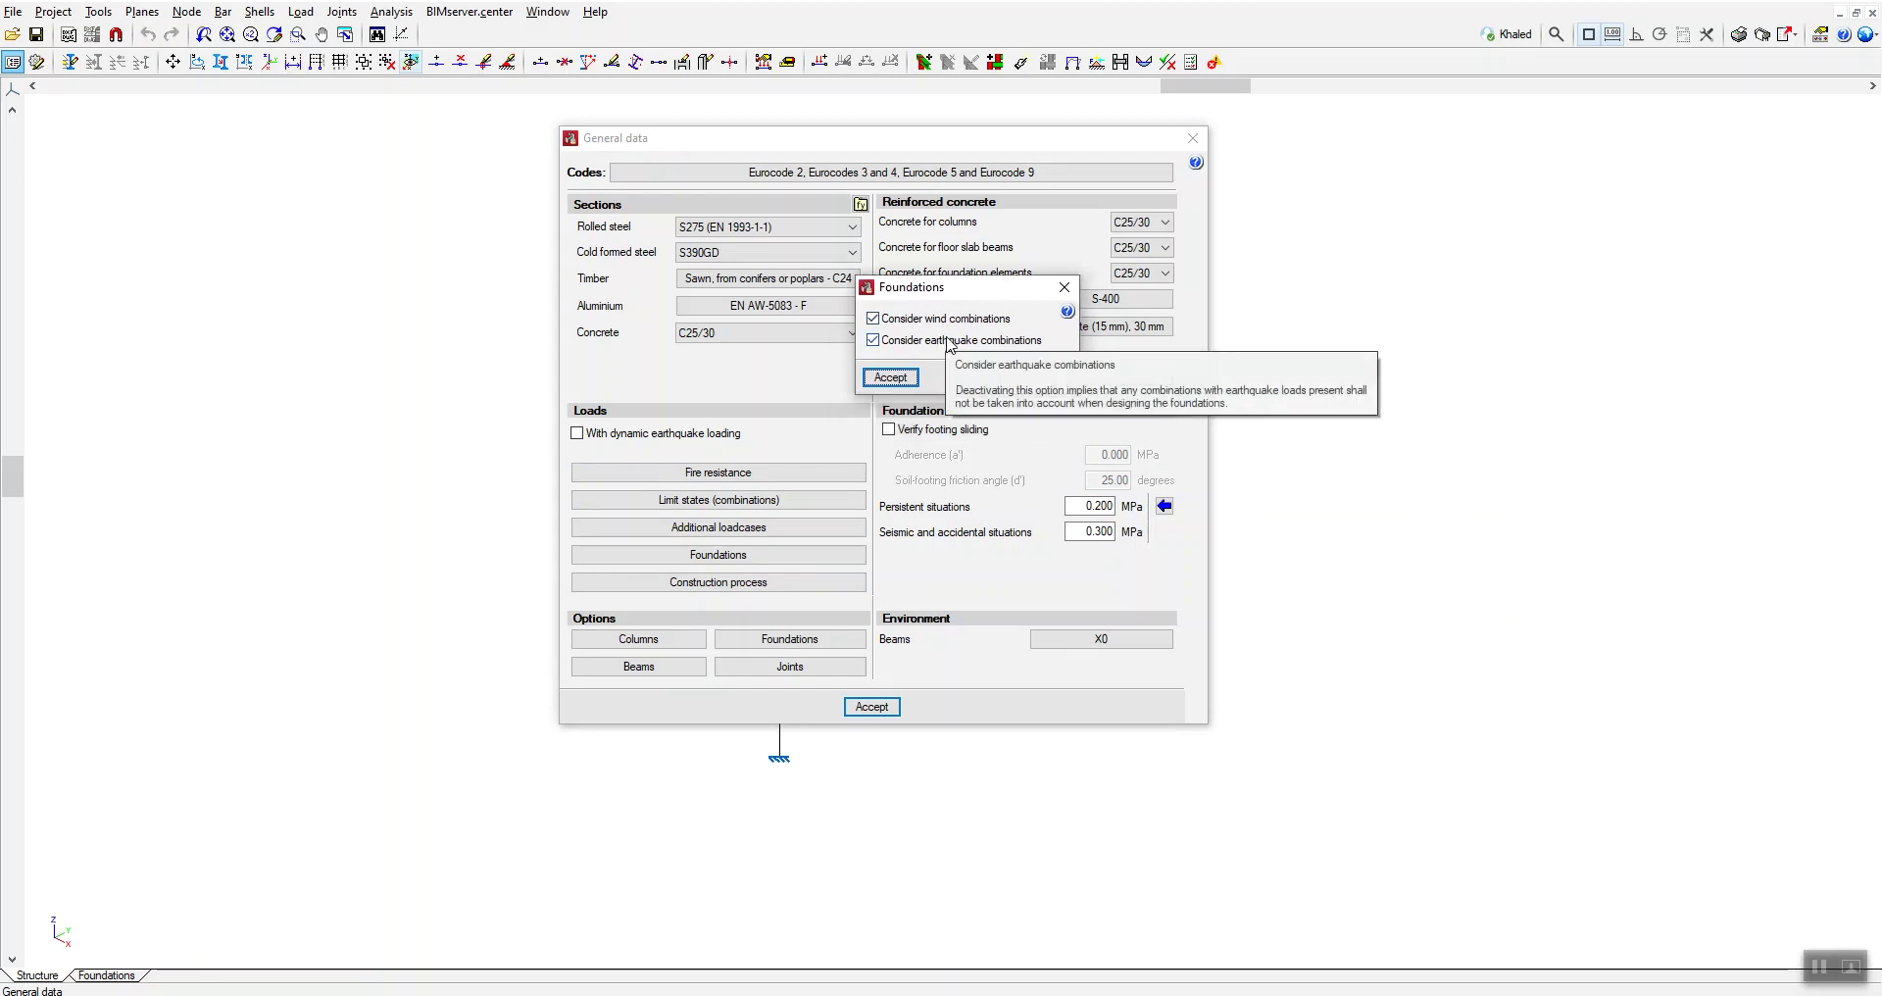
click(1019, 380)
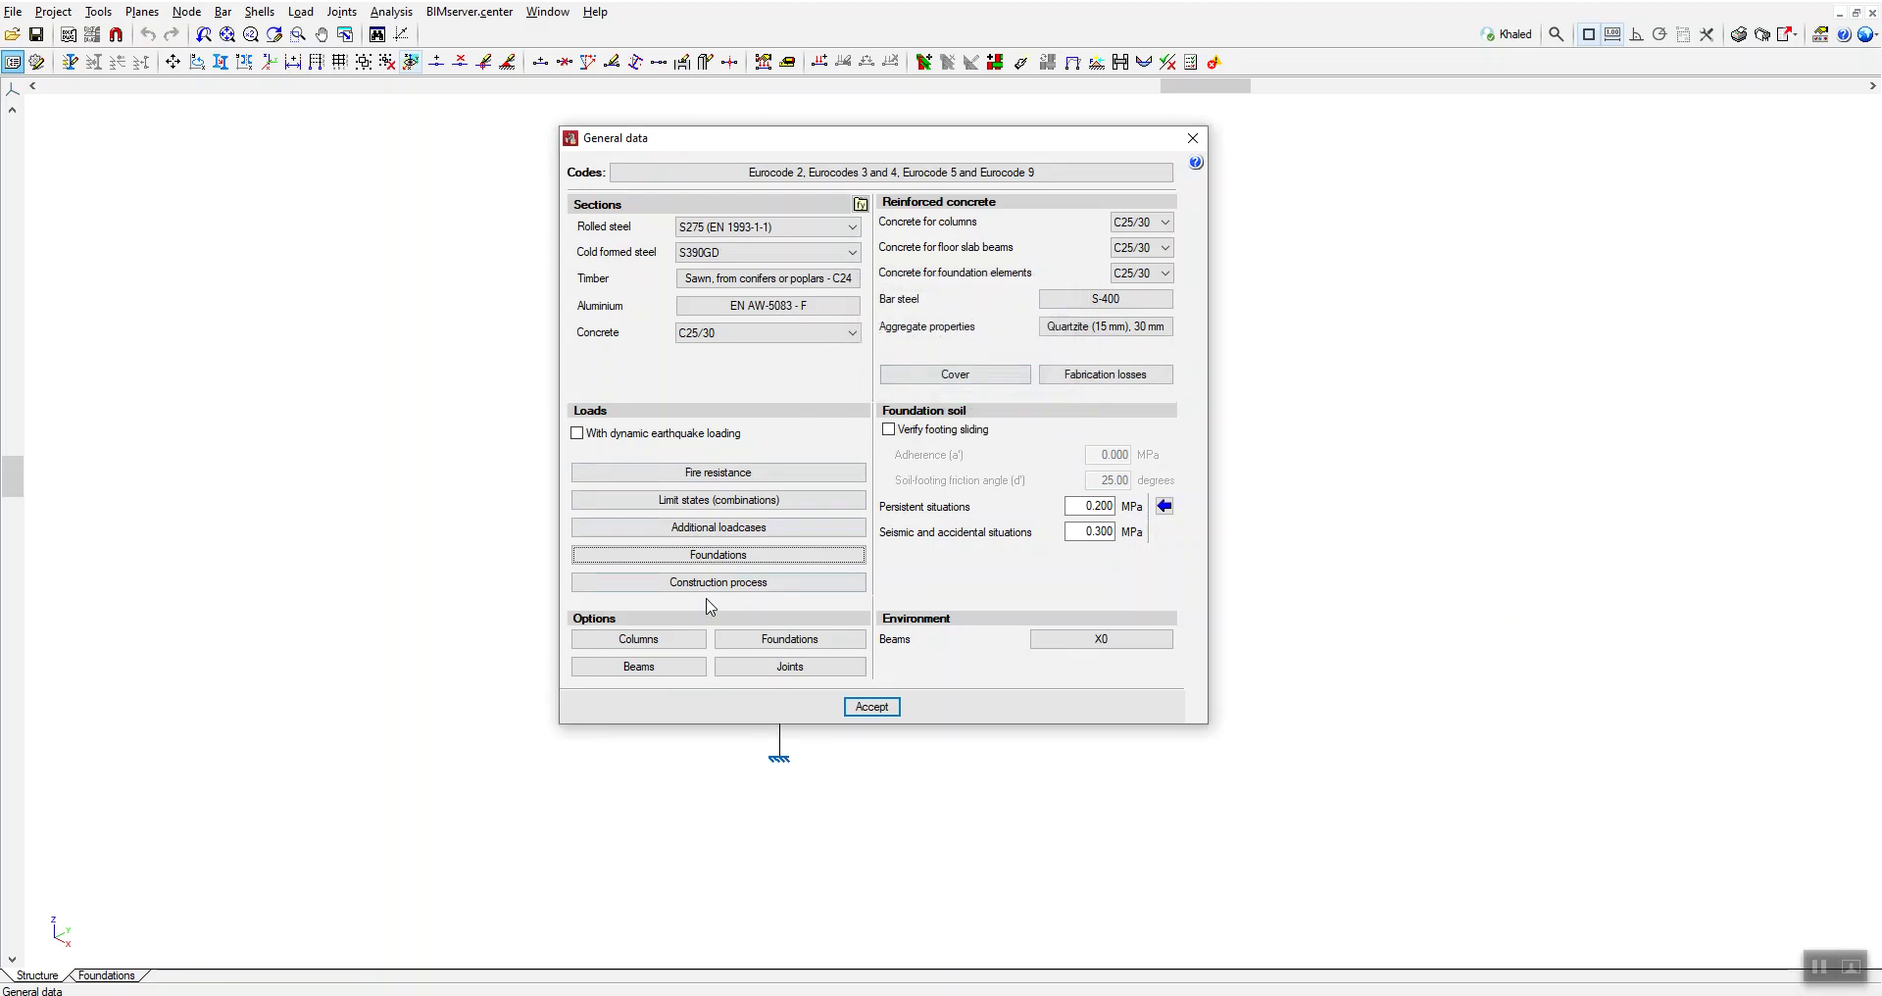
- Examine the beam options, including the beam reinforcement tables, and close them without accepting
click(593, 623)
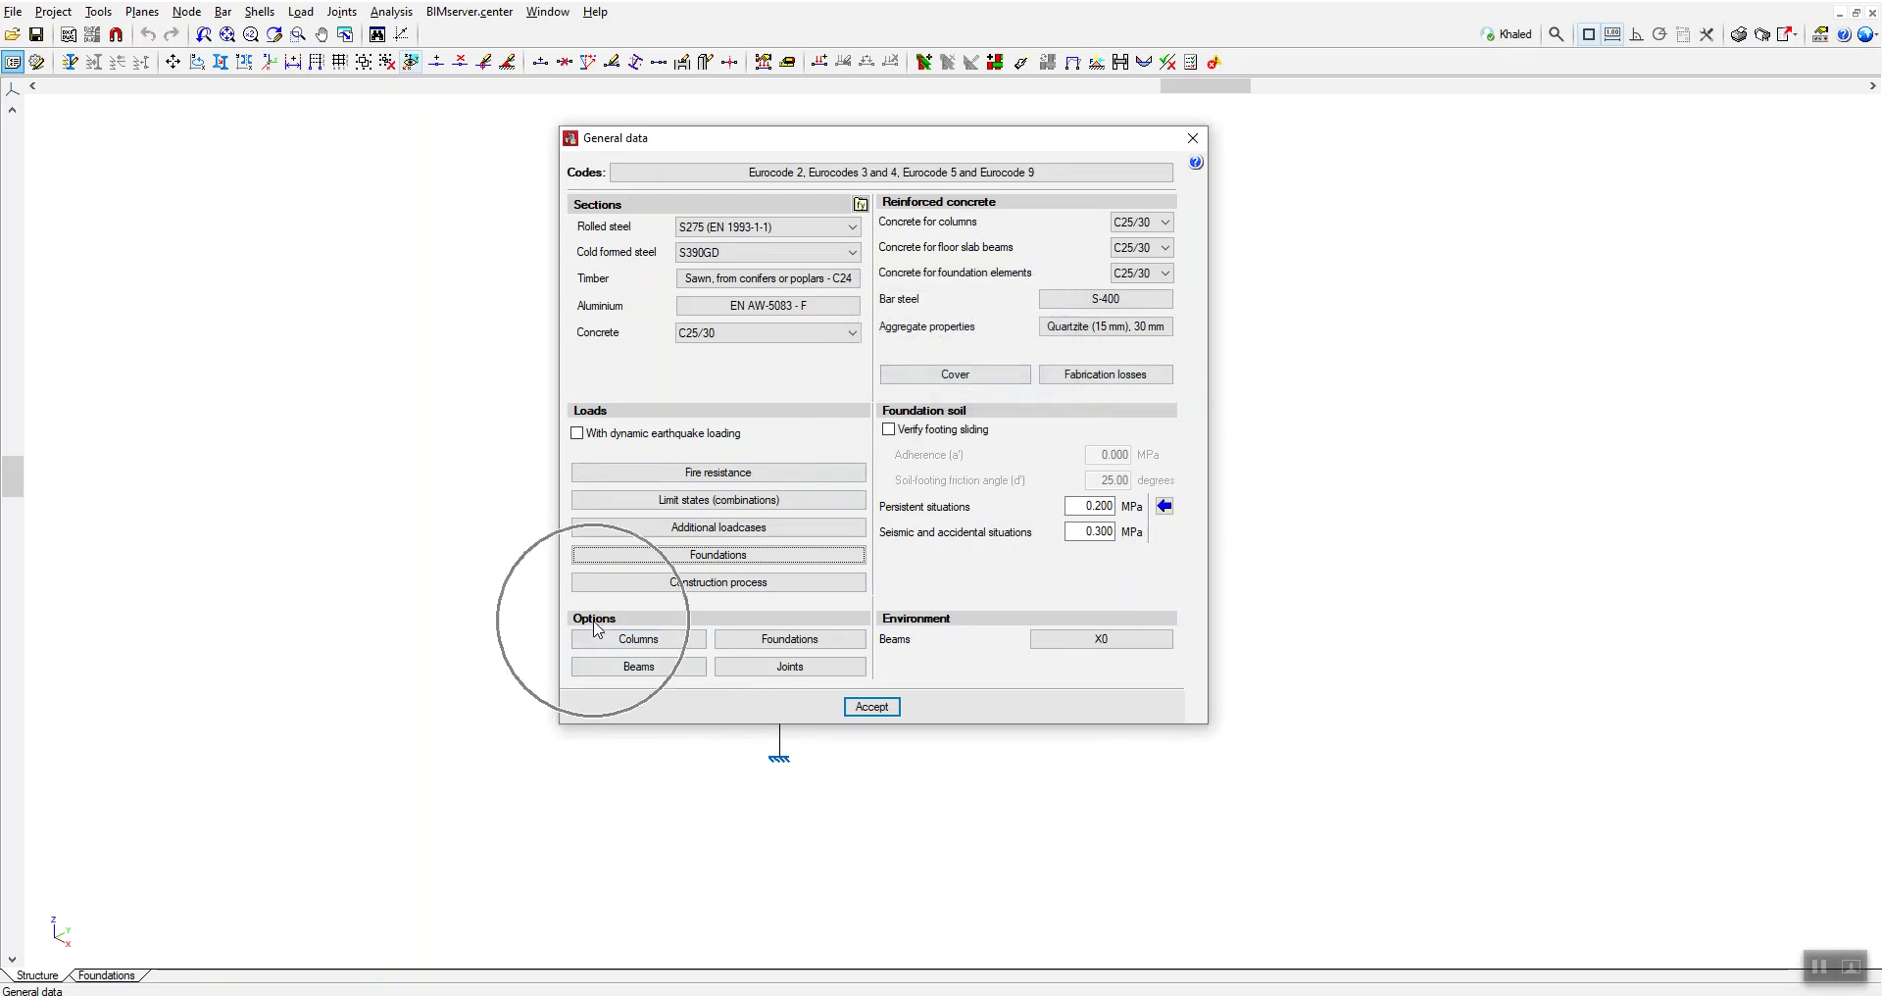
click(642, 642)
click(656, 677)
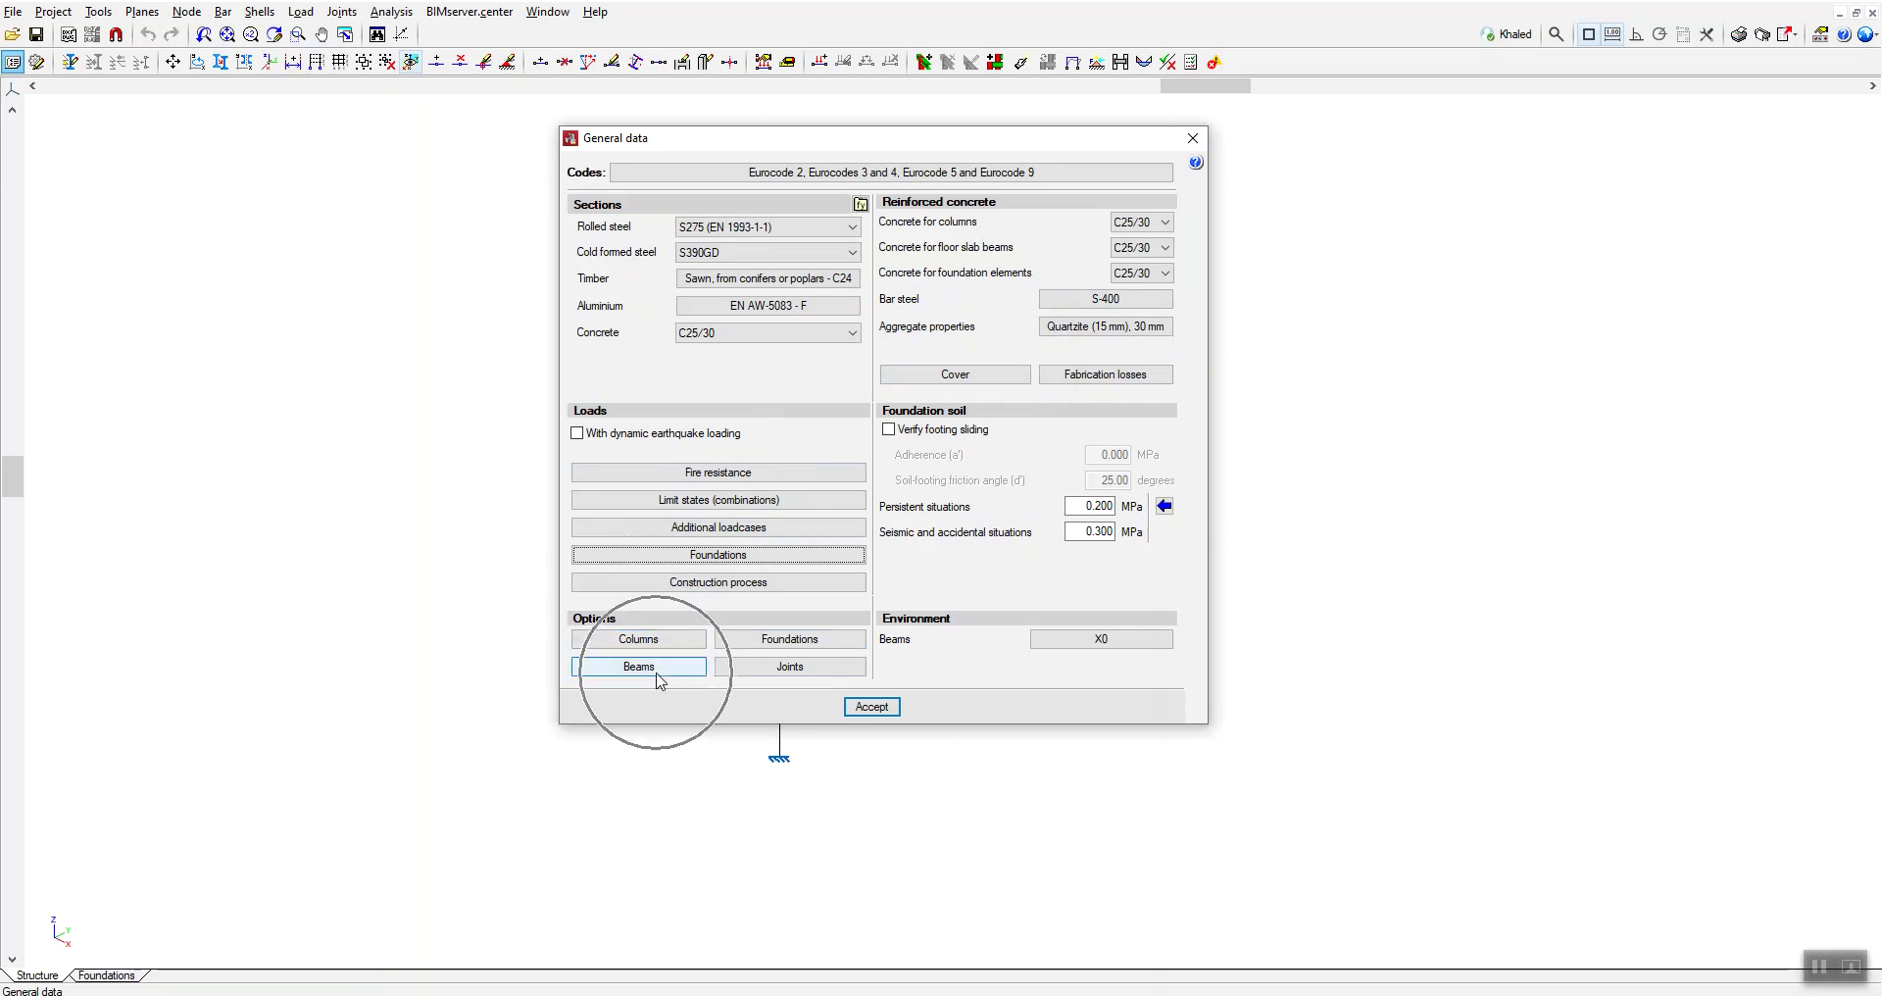
click(779, 644)
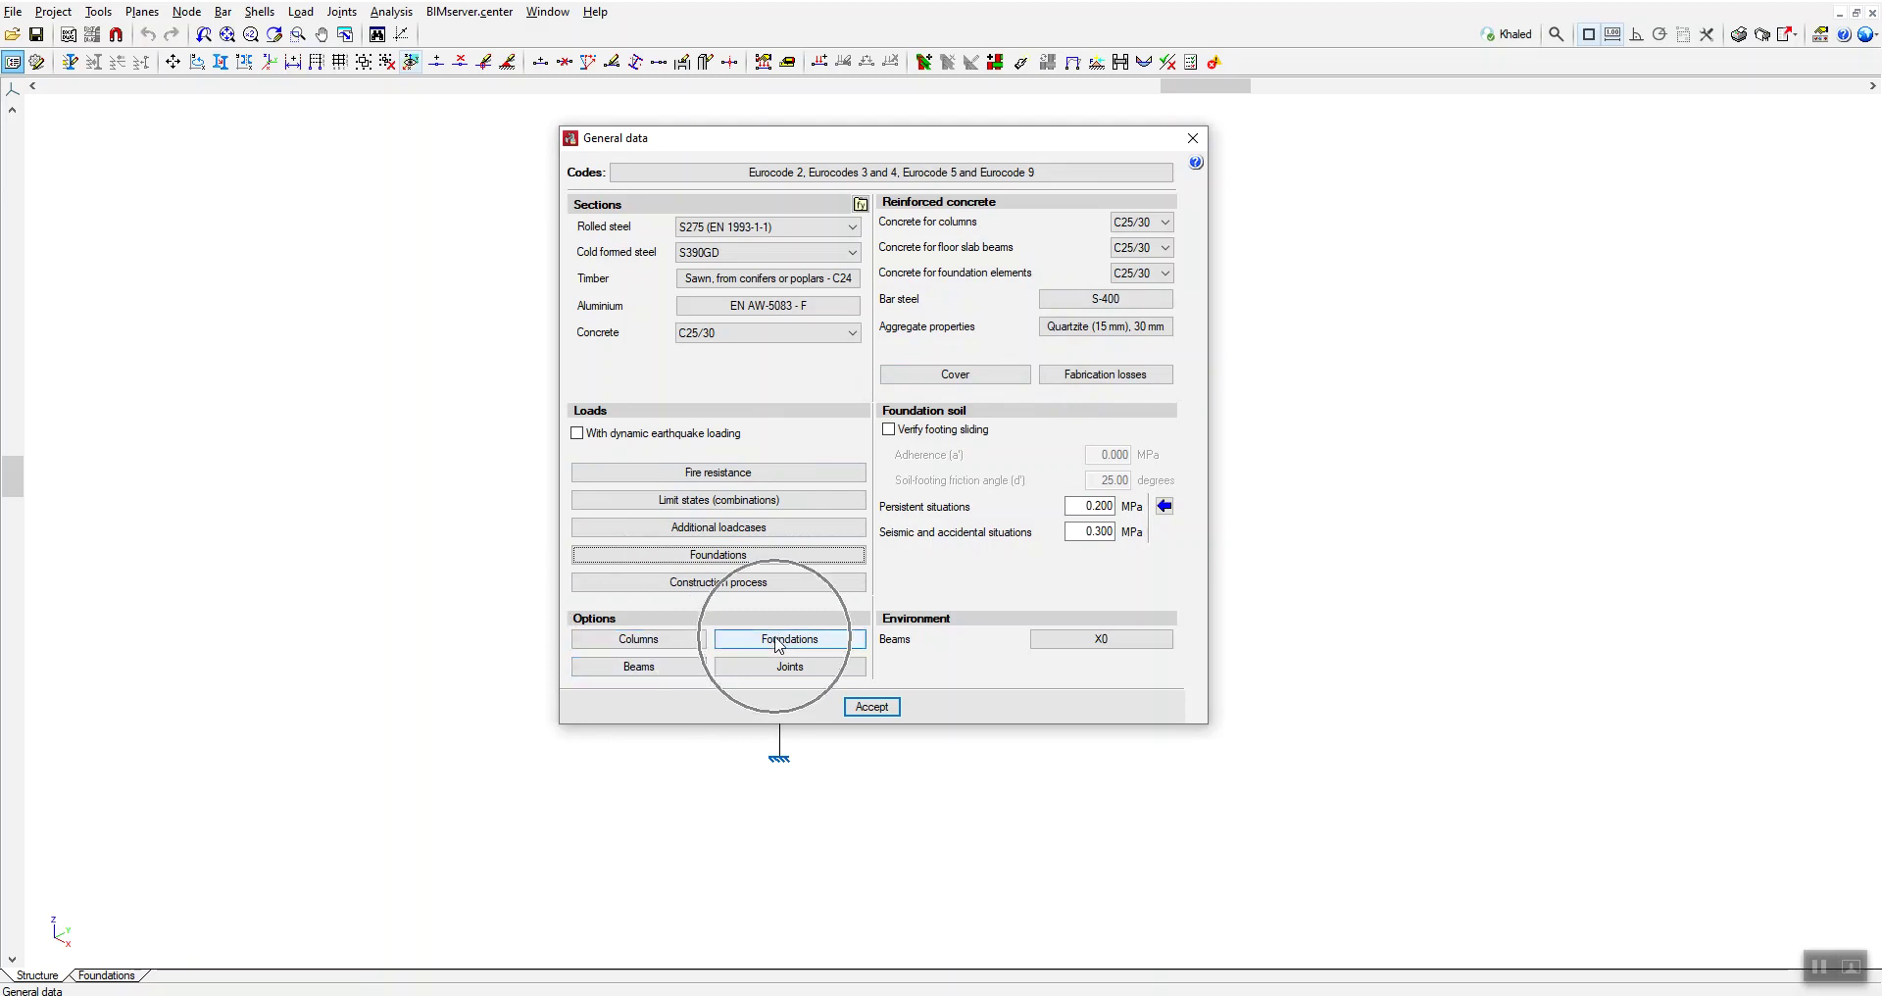
click(651, 676)
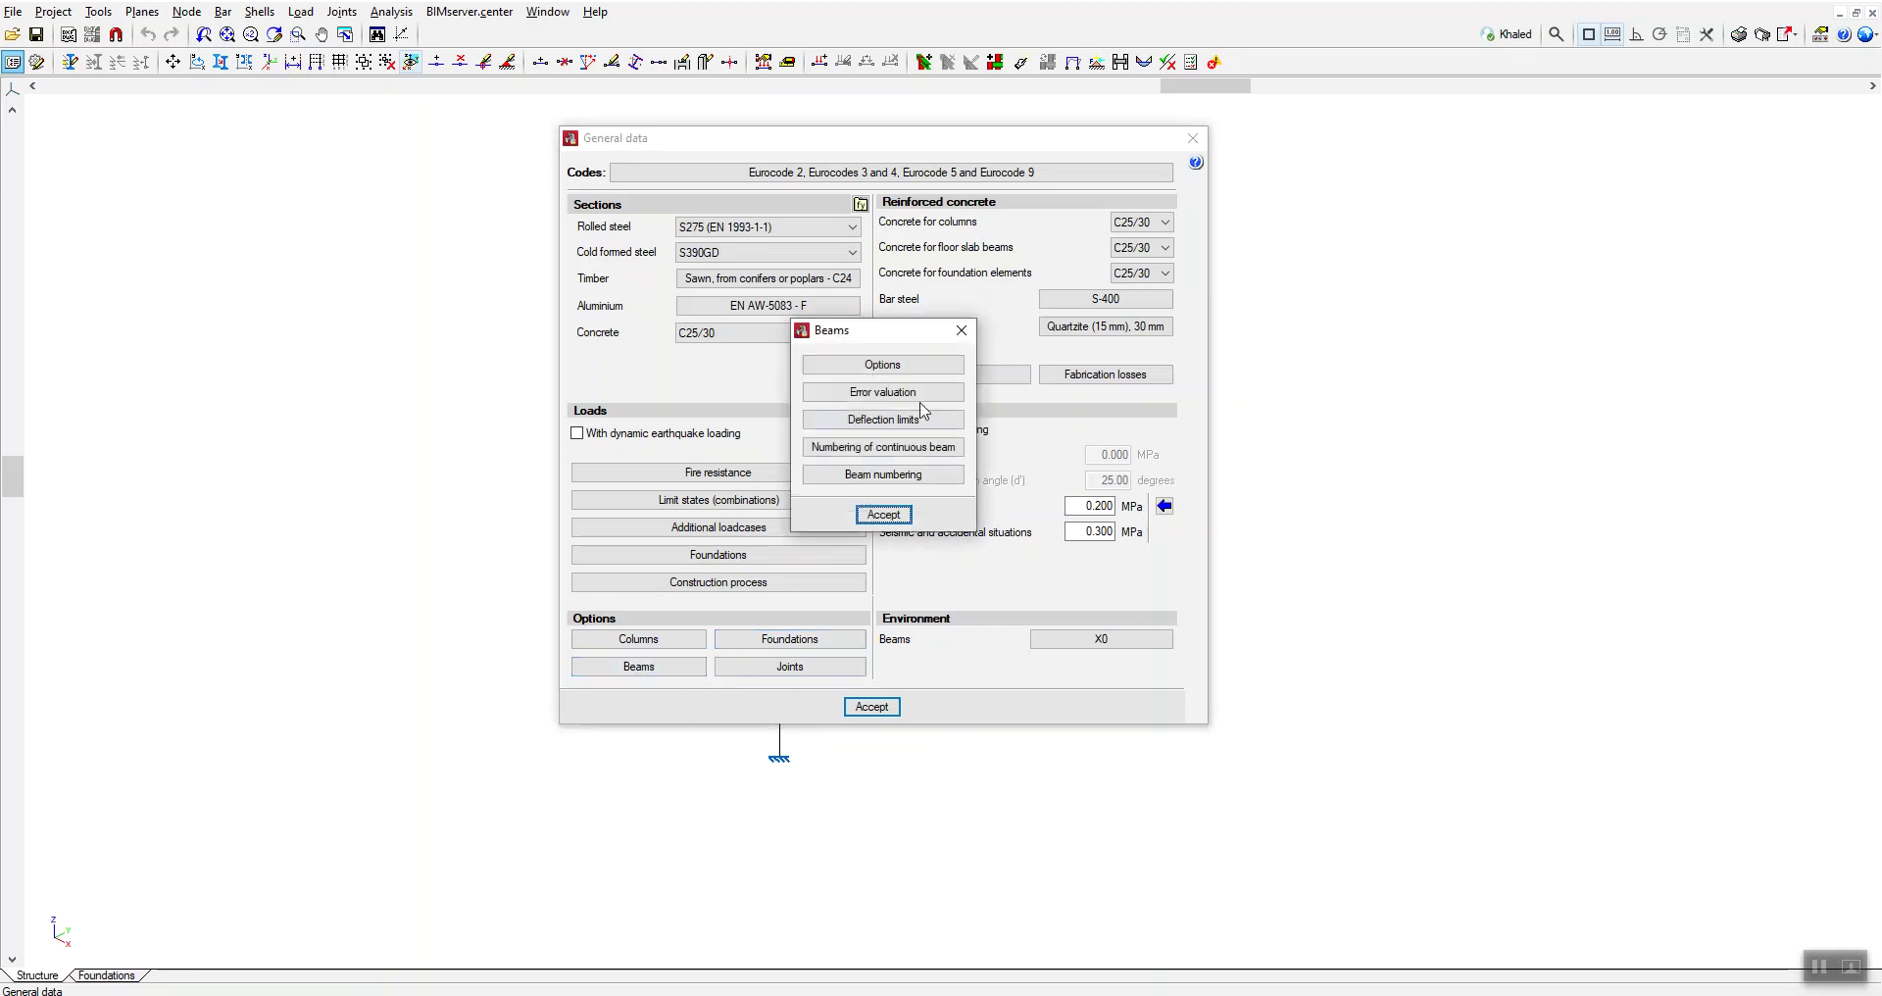
click(892, 370)
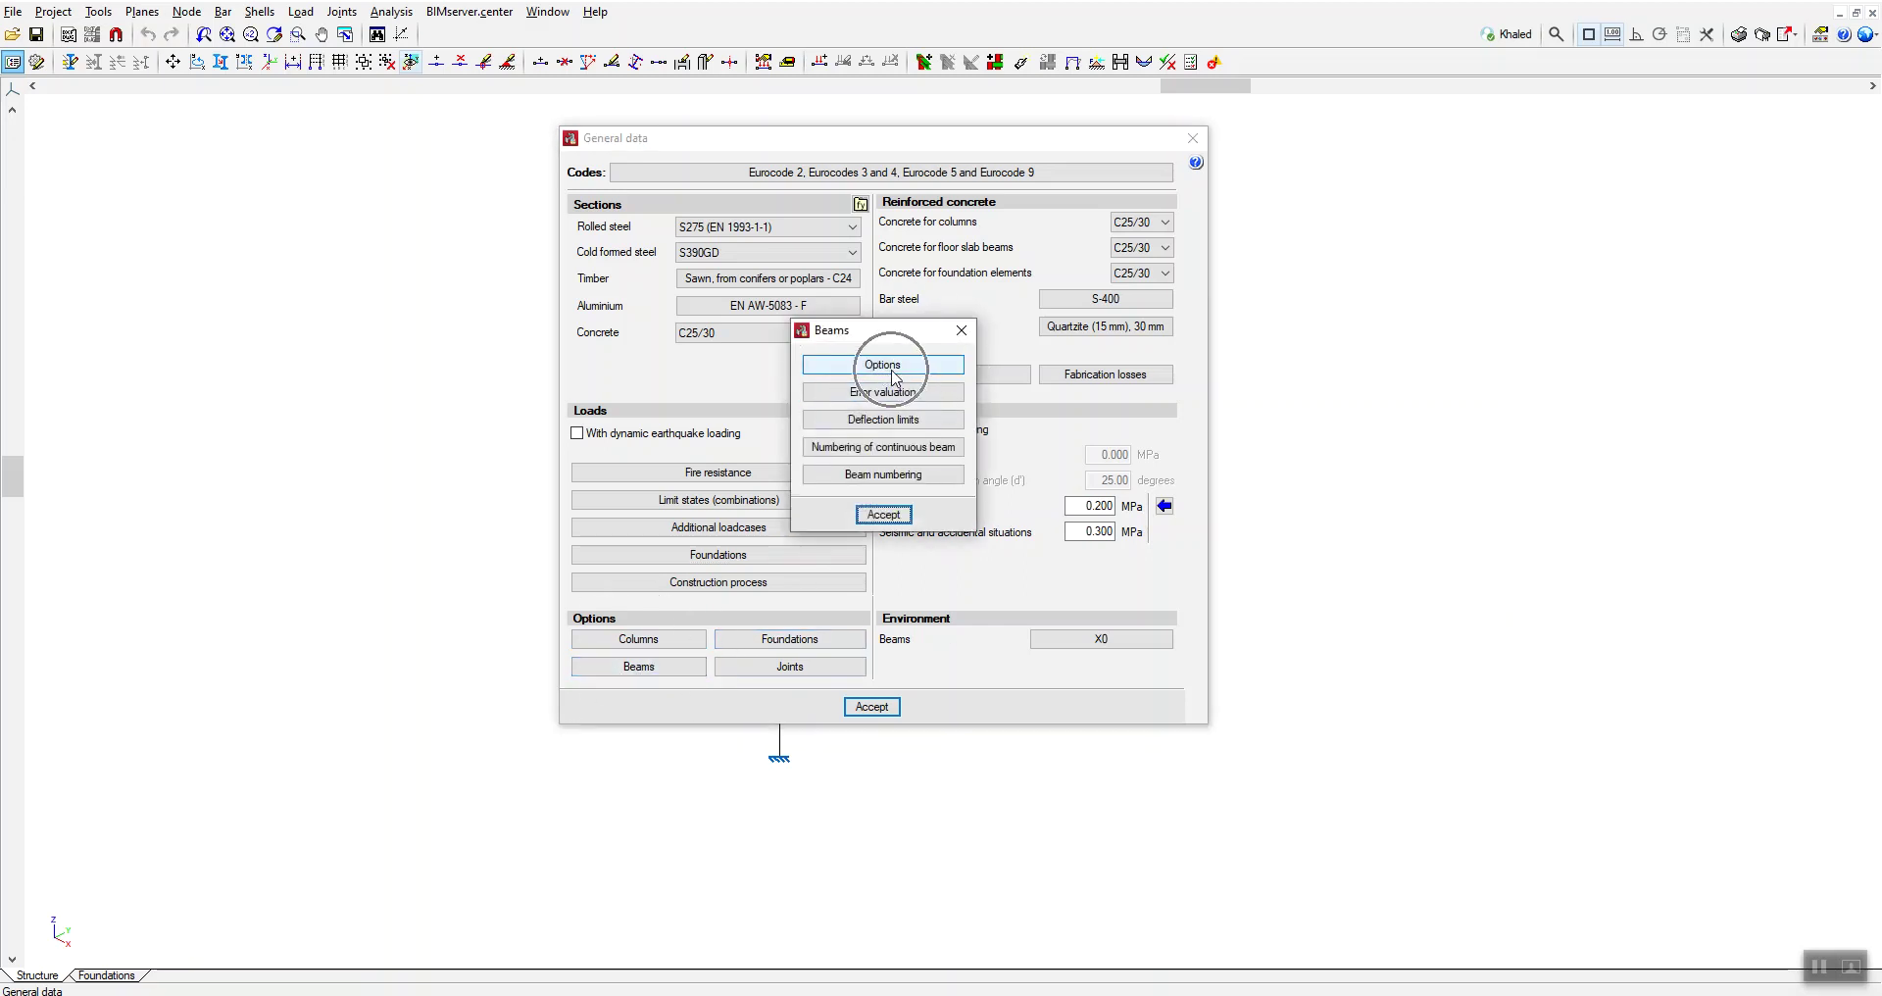
click(713, 264)
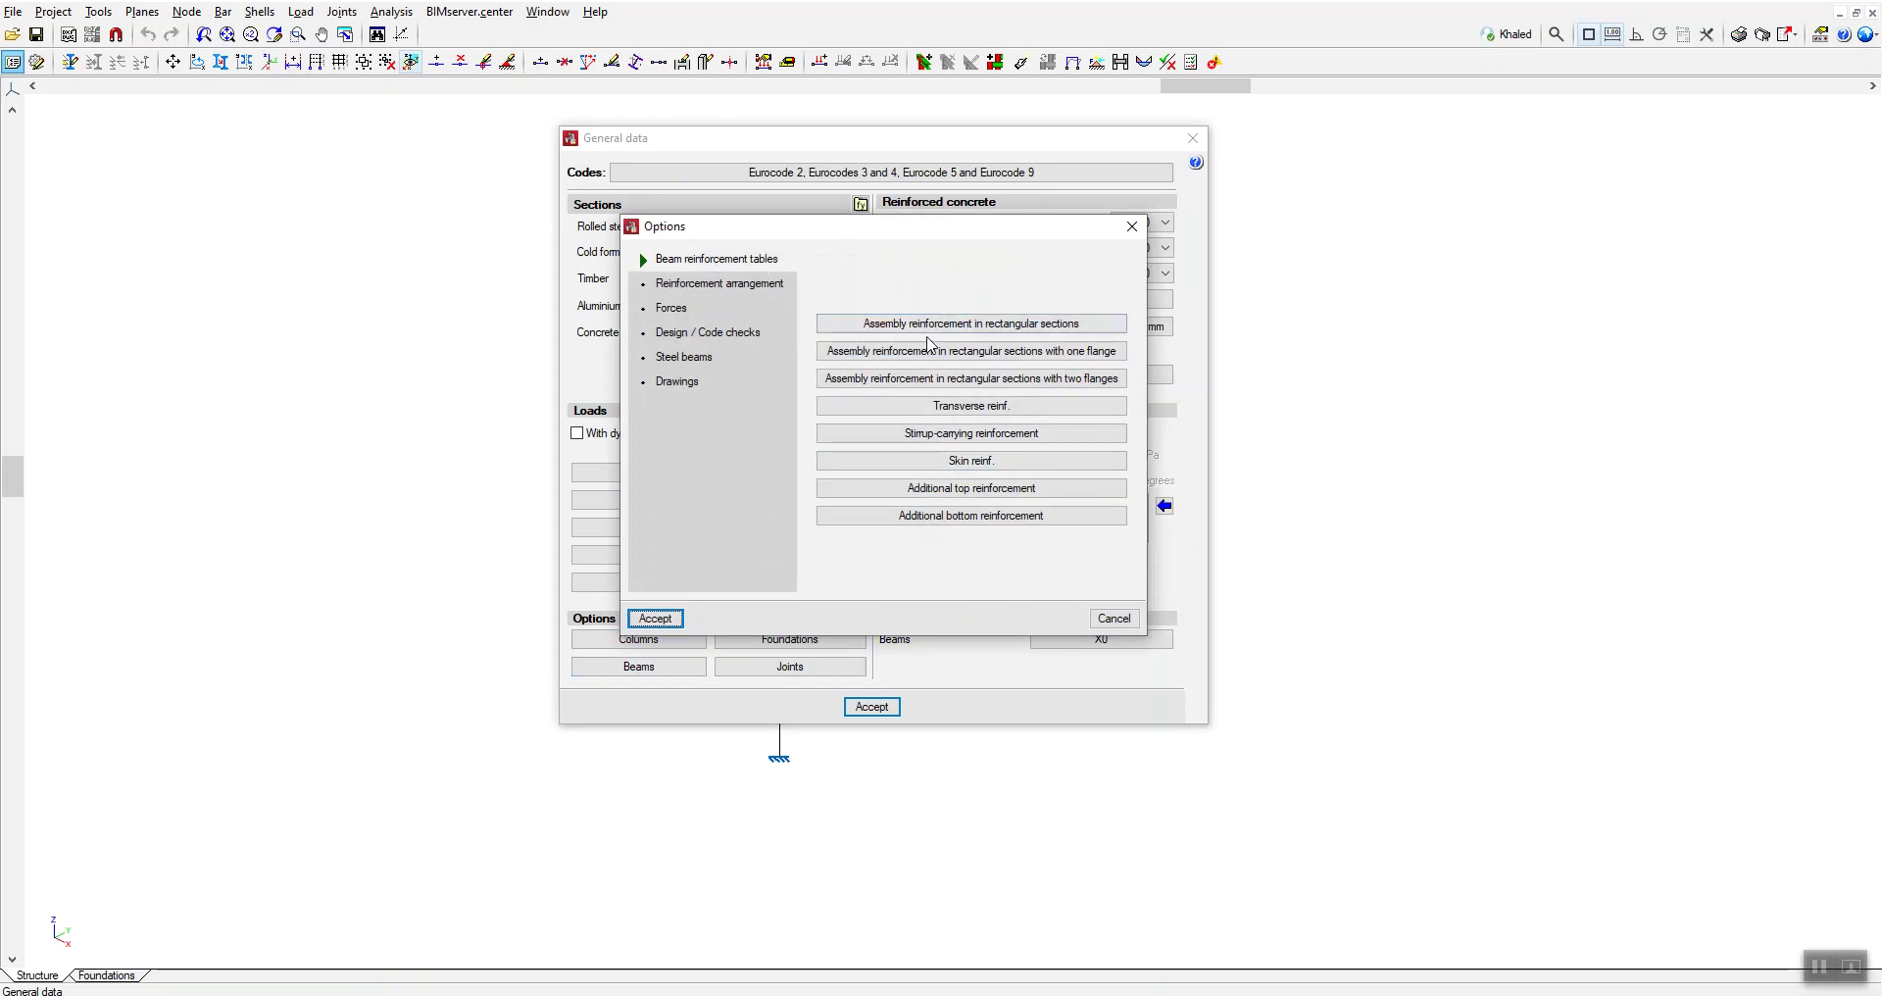
click(1132, 227)
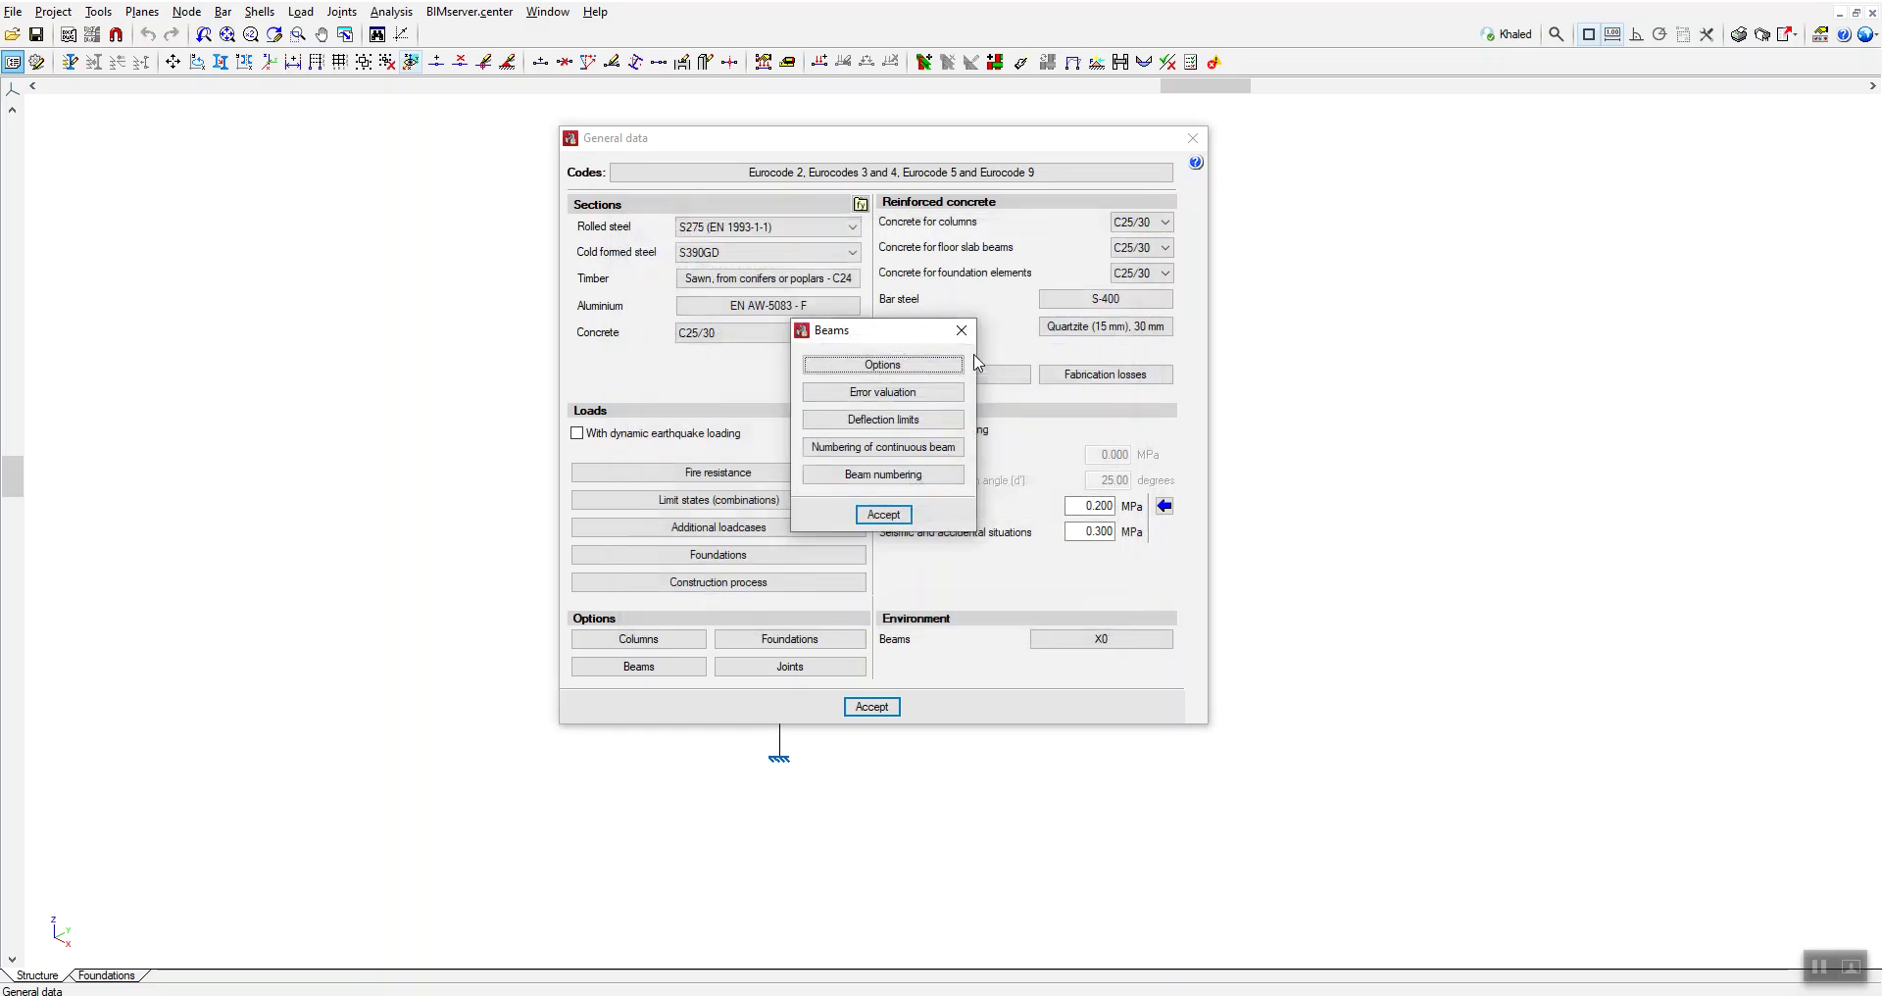
click(960, 329)
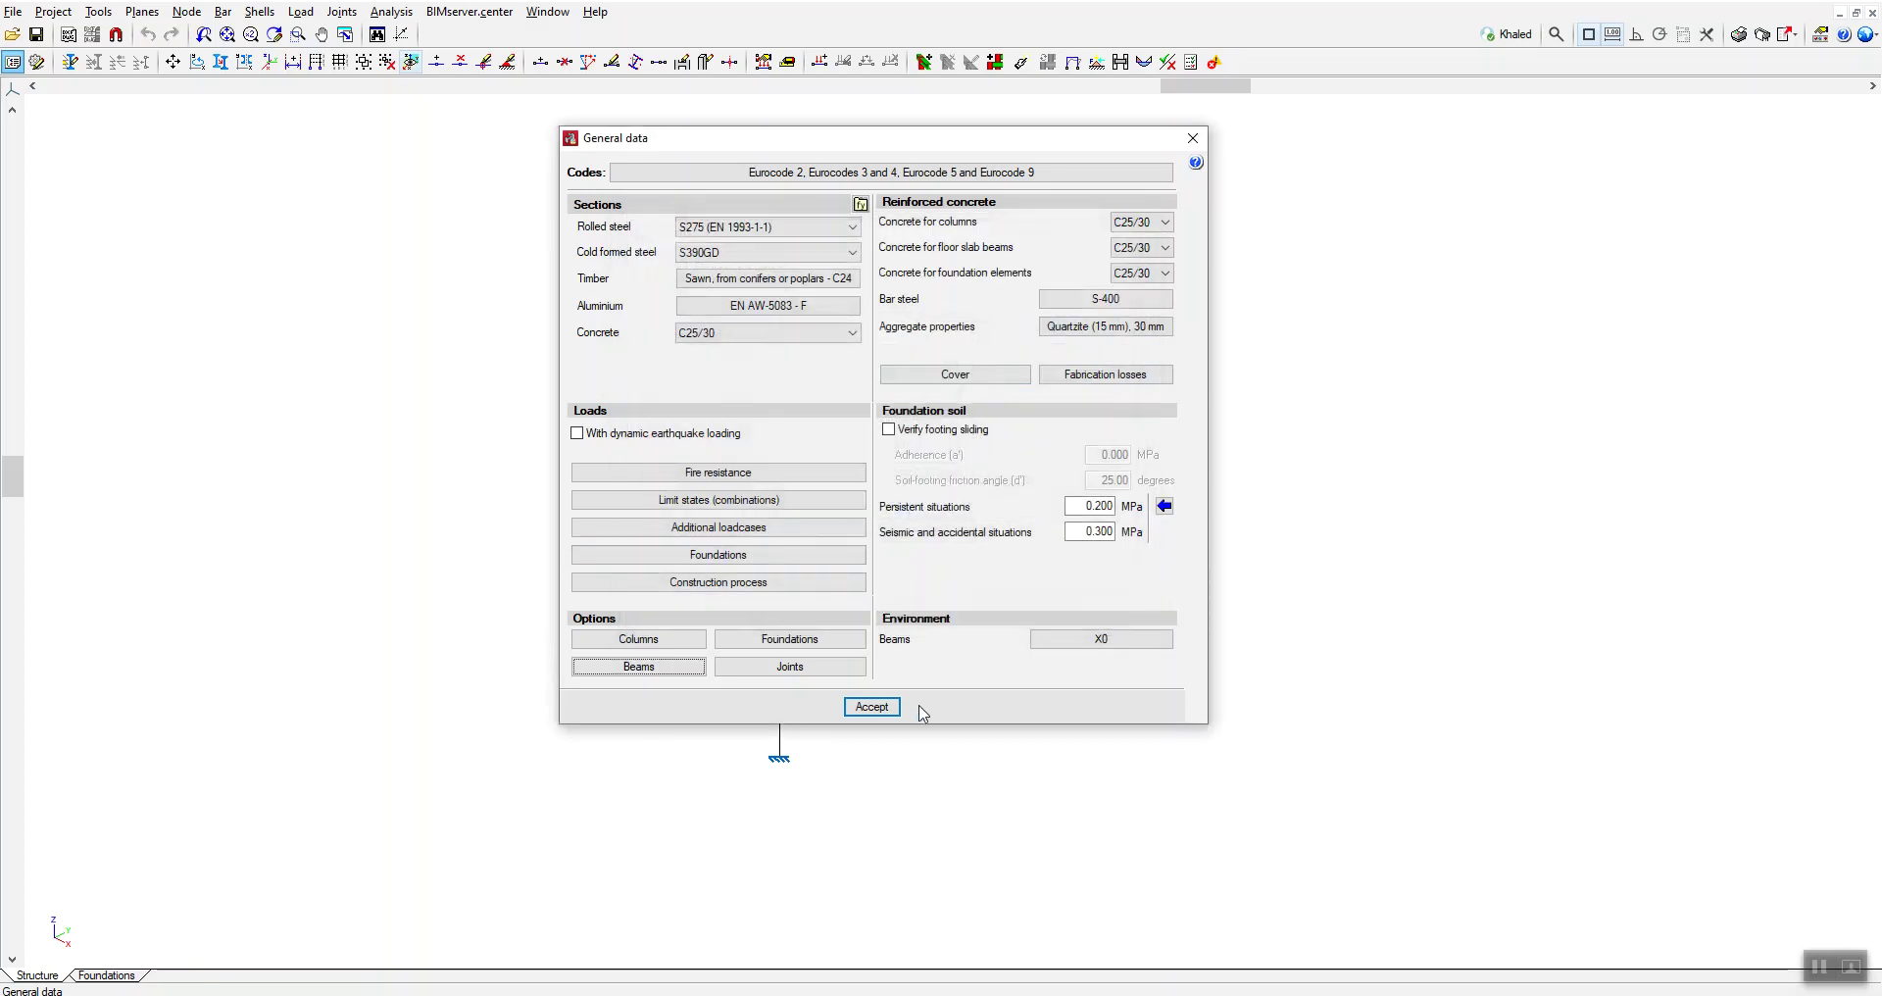
- Examine the beam environment settings, covering chloride, sea water, freeze/thaw and chemical attack exposure classes and the maximum crack width, and cancel them
click(905, 633)
click(1072, 643)
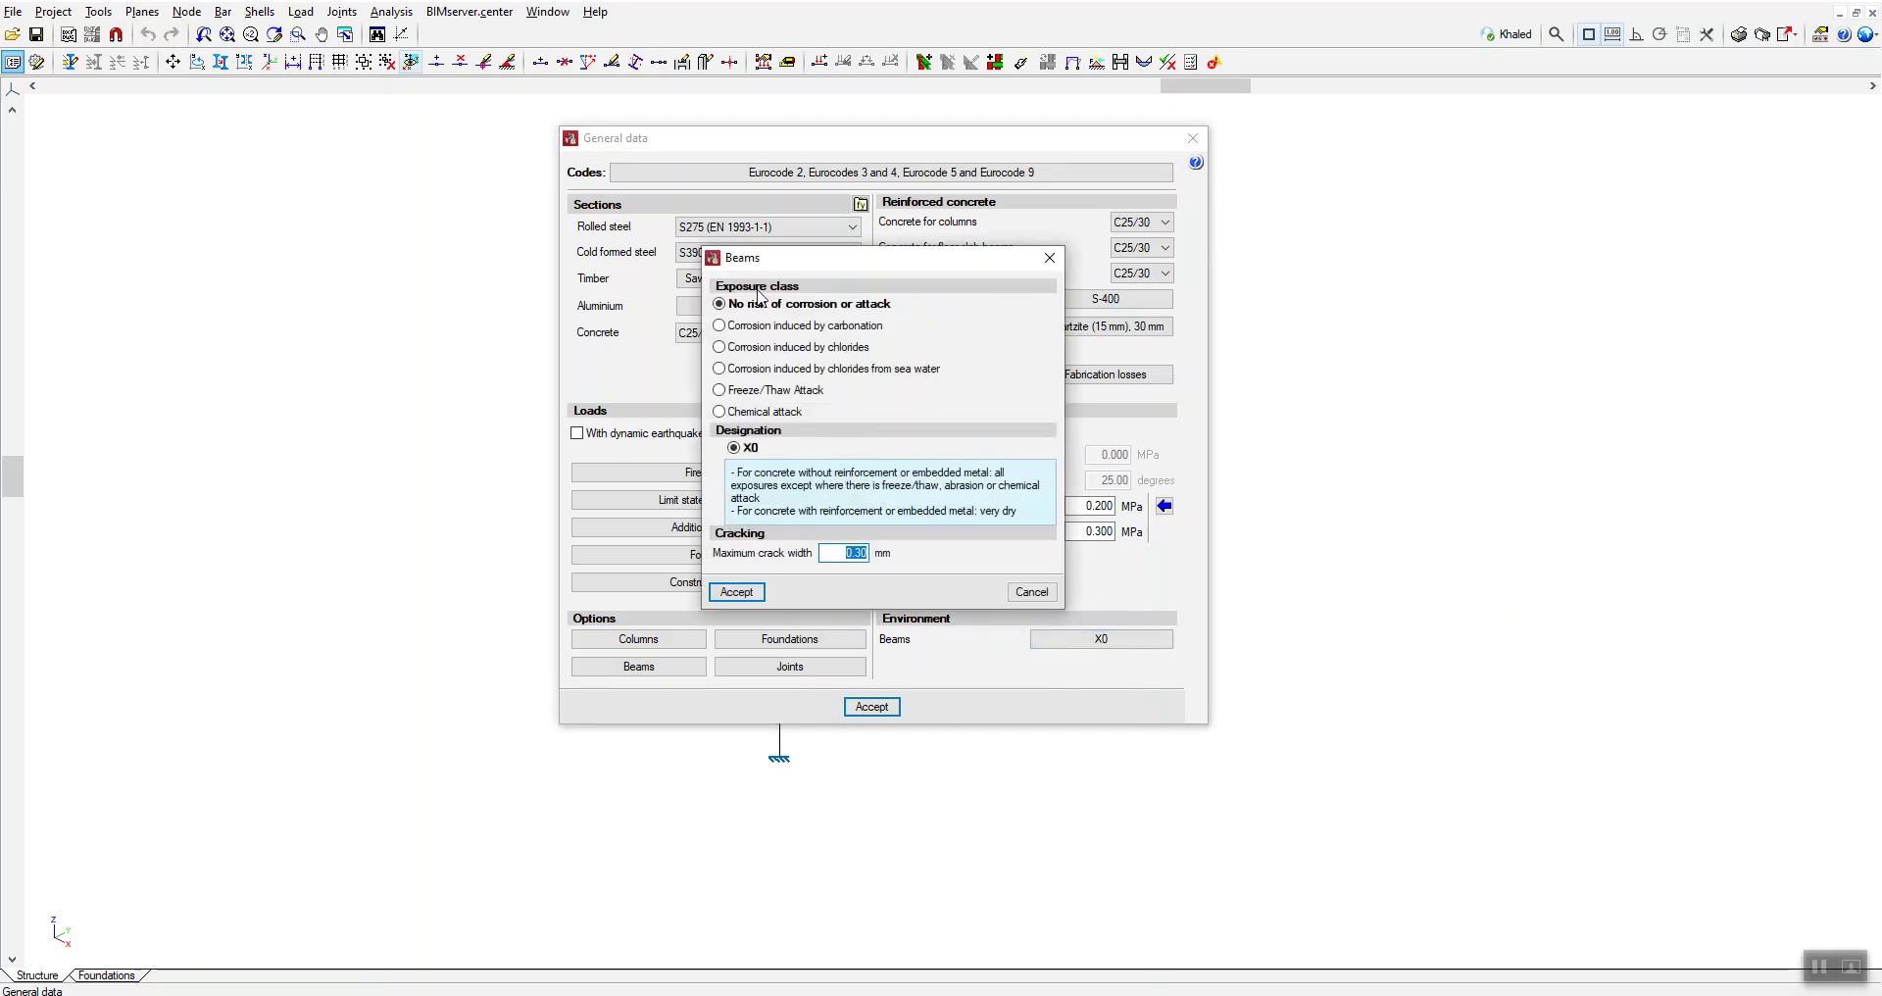
click(767, 348)
click(770, 369)
click(771, 390)
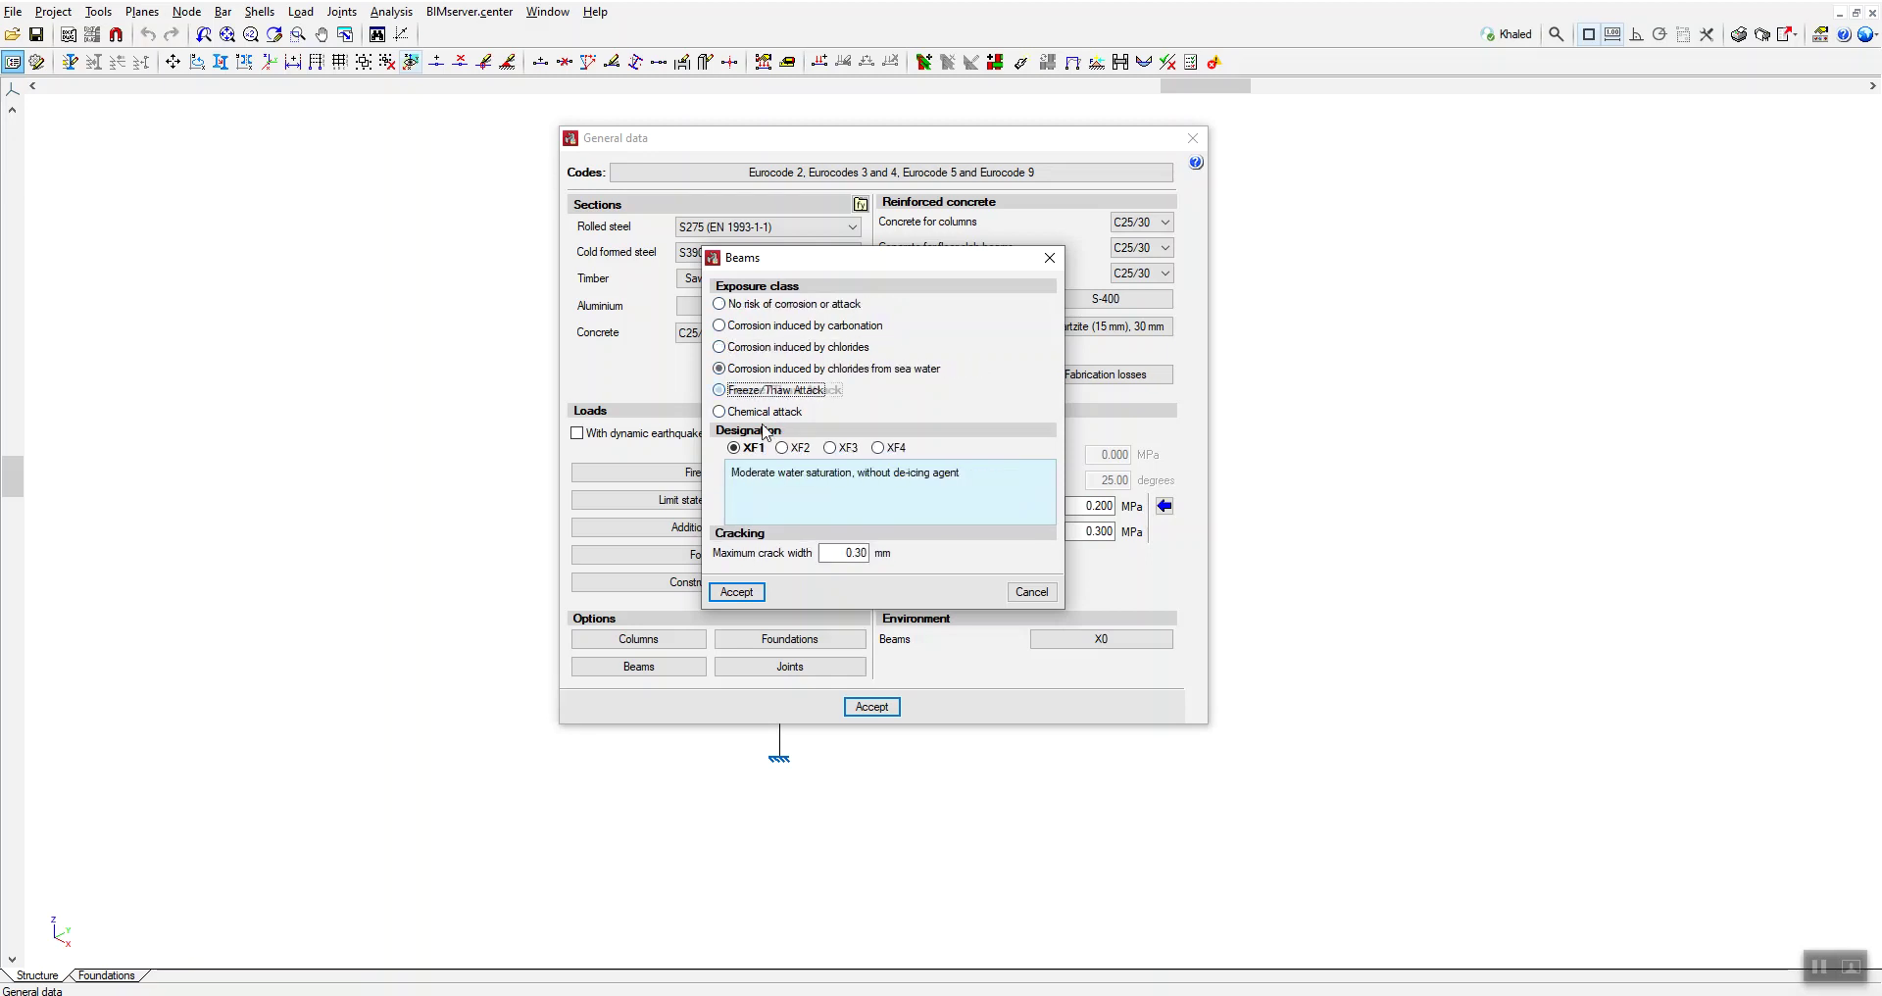
click(782, 448)
click(831, 448)
click(879, 448)
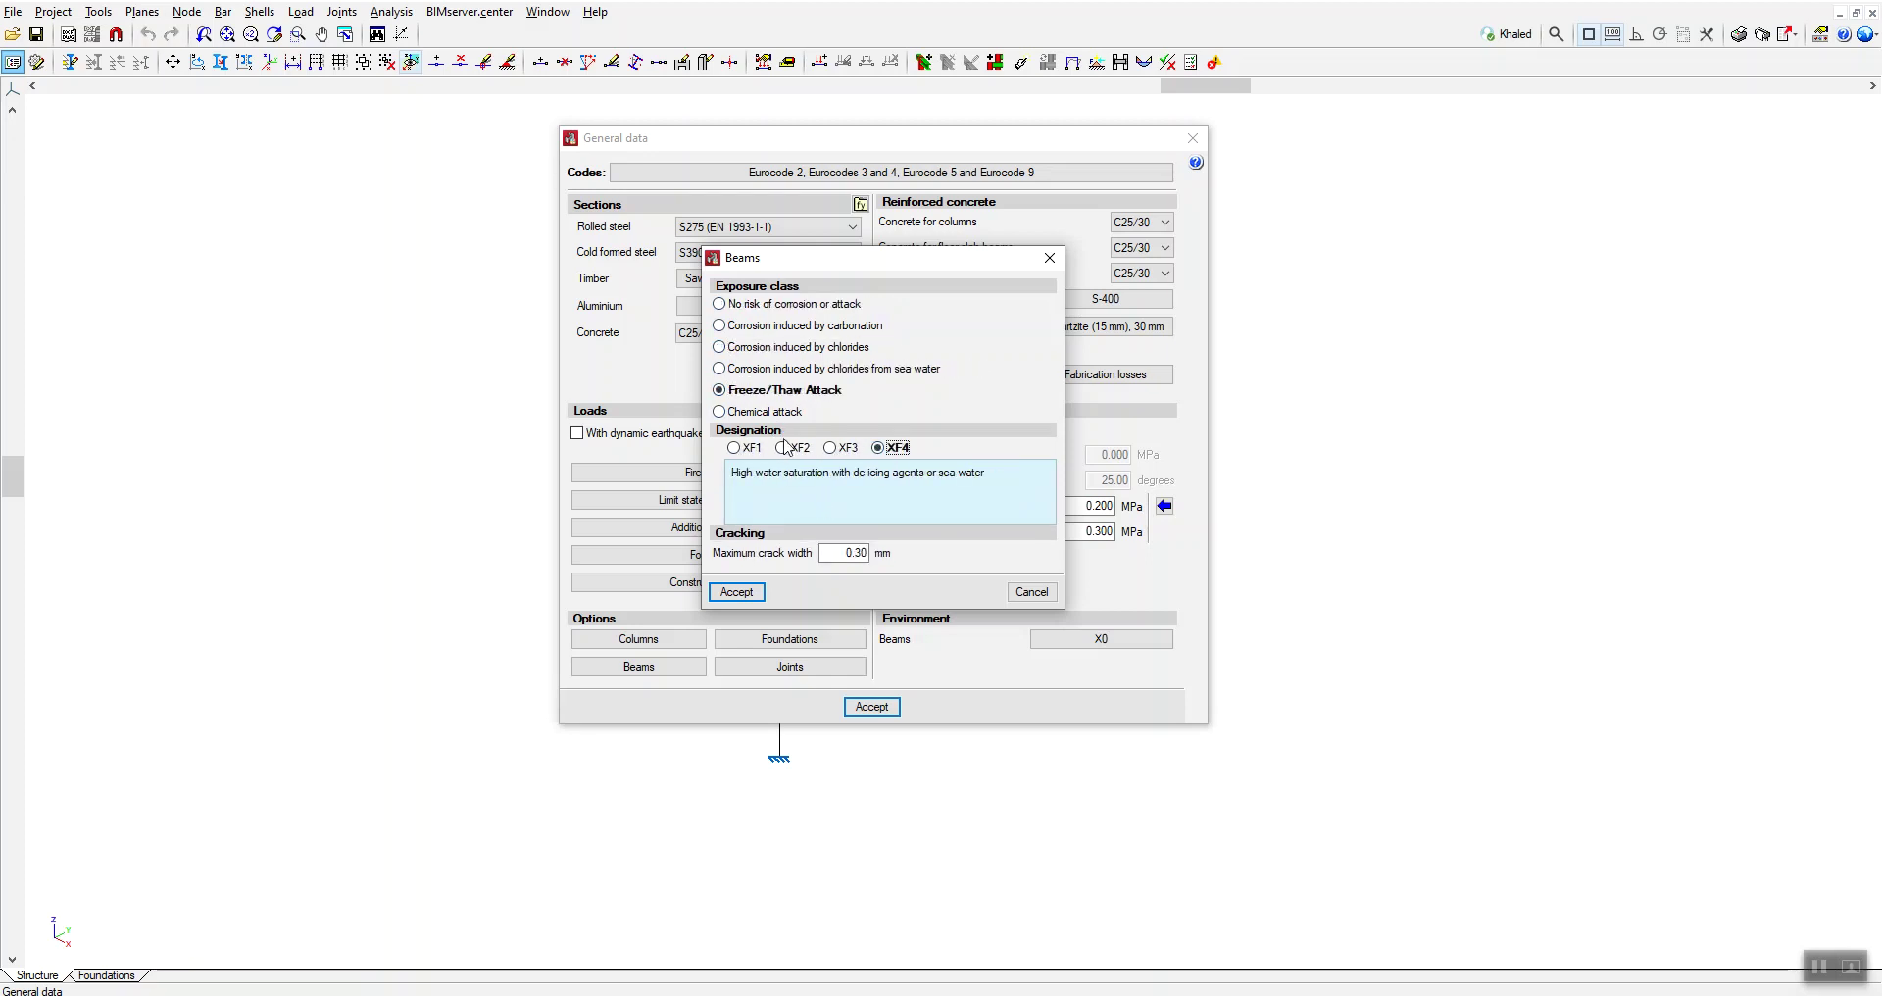
click(769, 414)
click(783, 448)
click(848, 553)
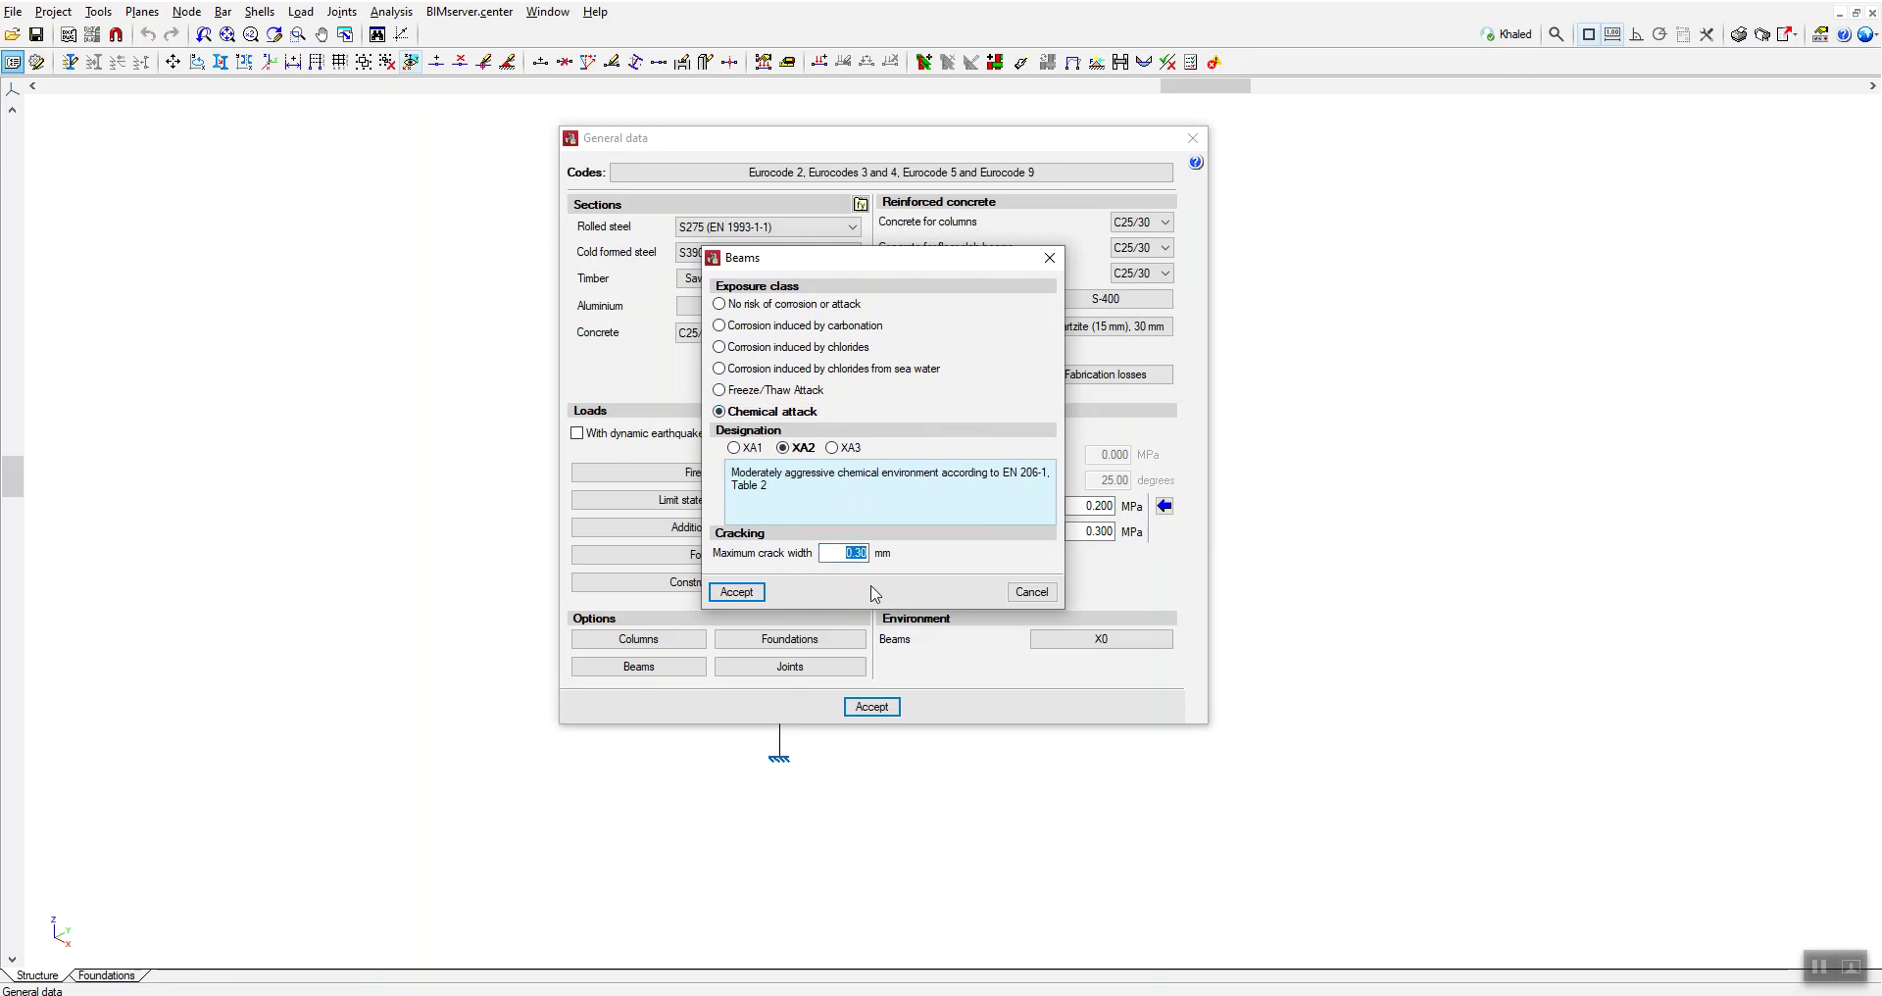
click(1031, 592)
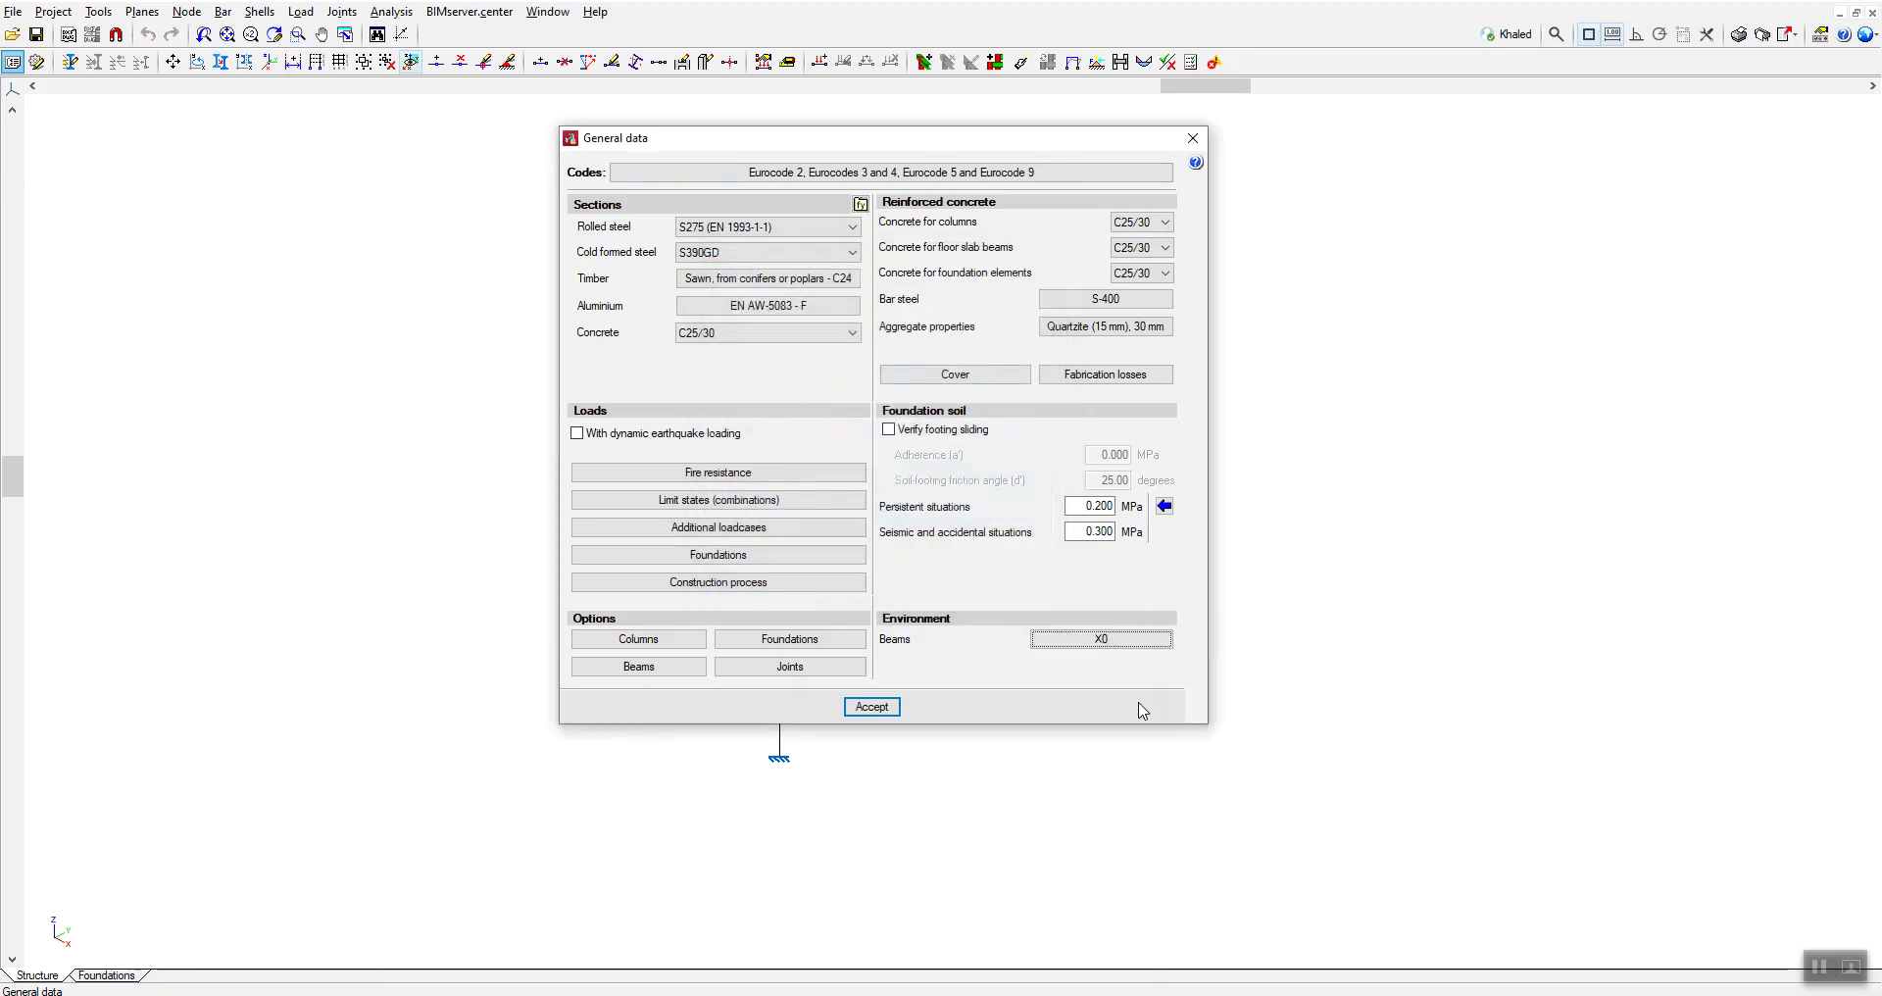